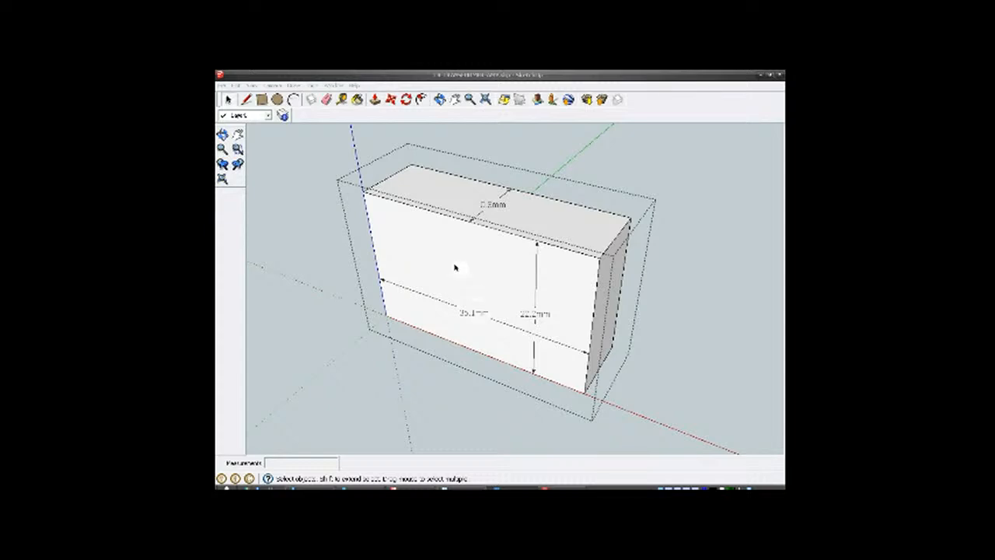
Step: Switch to the calculator and add 20, 8 and 4 to work out the outer size of the box
middle_click_drag(510, 284, 551, 285)
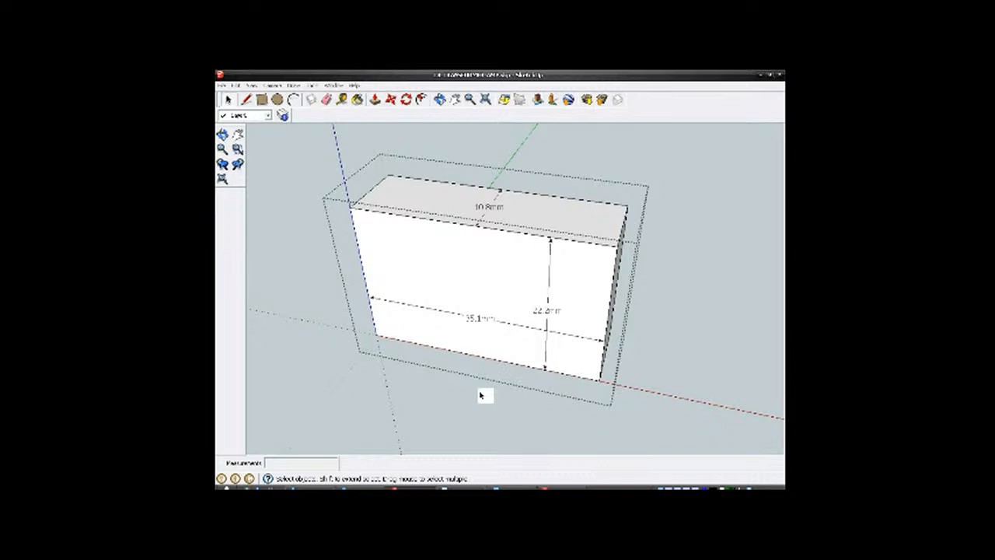
key("alt+Tab")
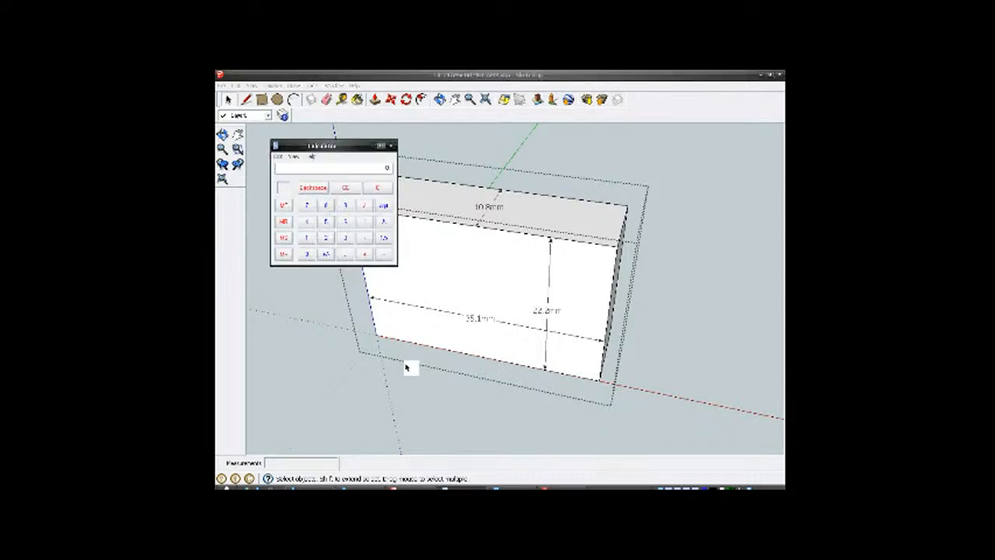
left_click(326, 237)
left_click(308, 255)
left_click_drag(349, 147, 591, 197)
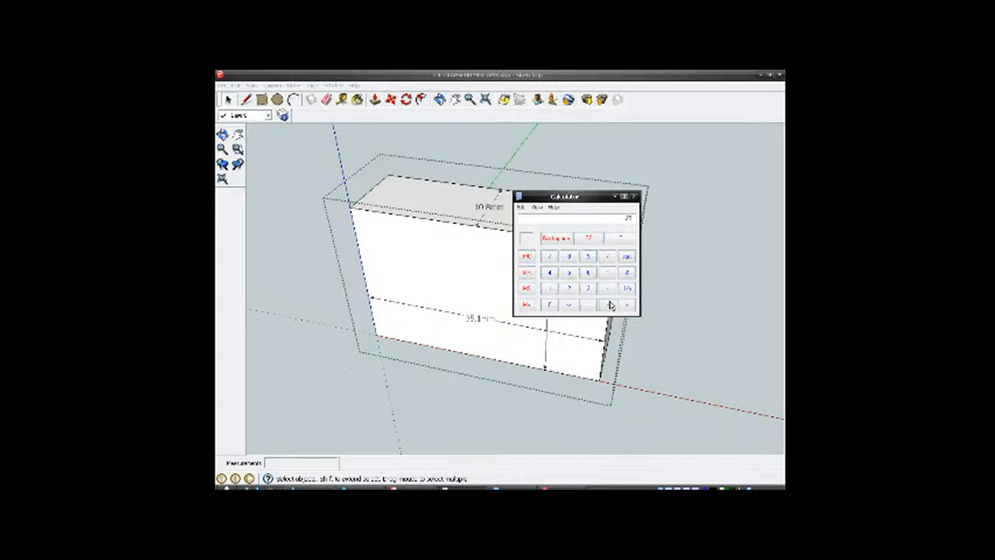
left_click(571, 258)
left_click(628, 305)
left_click(550, 274)
left_click(628, 310)
left_click(616, 197)
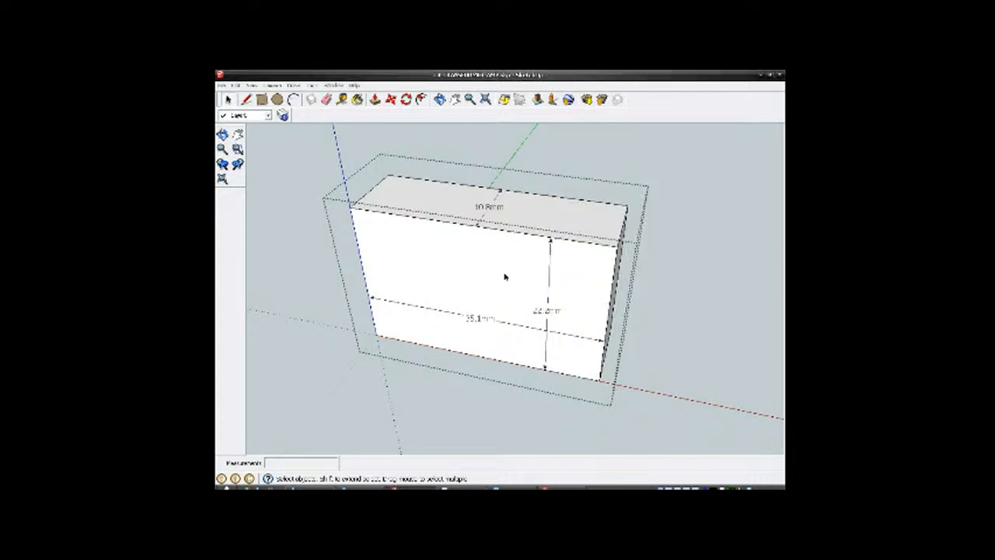
Step: Push/Pull the top face of the box upward until its height is 32 mm
left_click(374, 100)
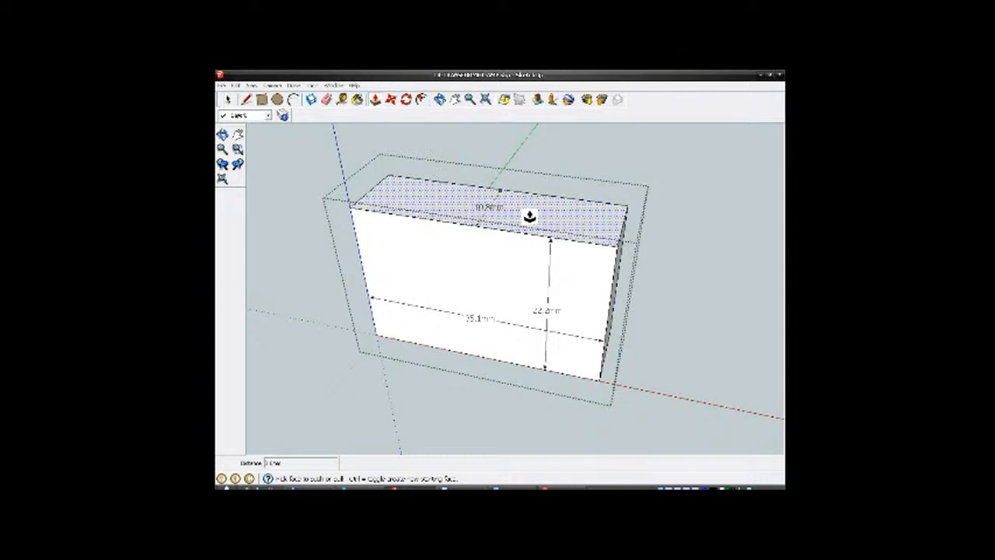
left_click_drag(530, 216, 533, 140)
scroll(533, 140, "up", 4)
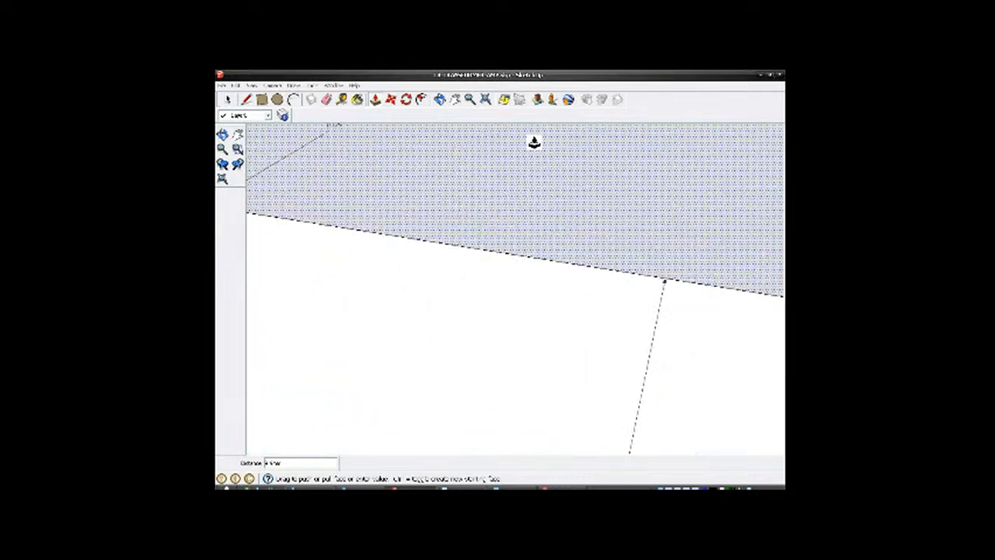
left_click_drag(533, 141, 537, 142)
scroll(535, 143, "down", 5)
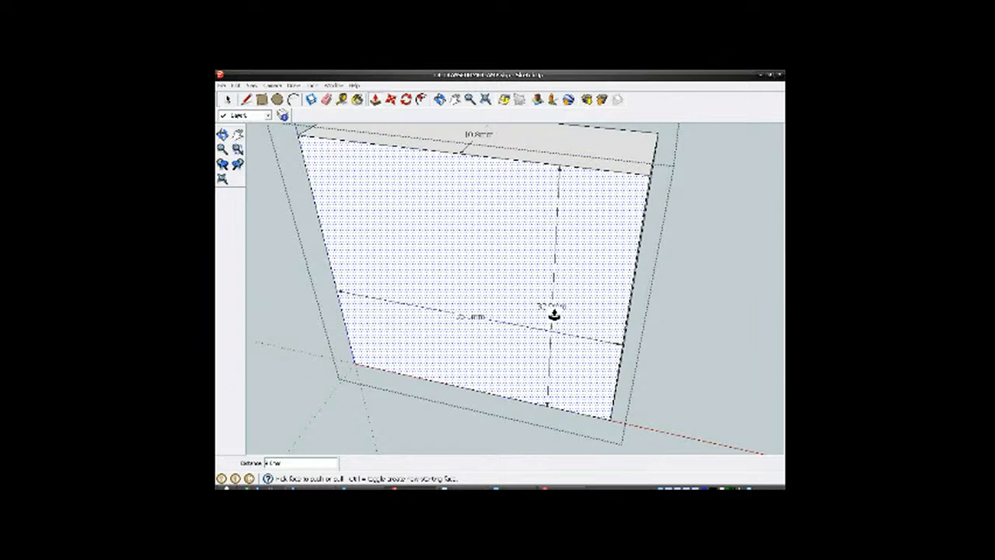
Step: Push the narrow side face of the box inward until its width is 32 mm
middle_click_drag(502, 324, 511, 349)
middle_click_drag(566, 330, 522, 320)
scroll(580, 349, "up", 2)
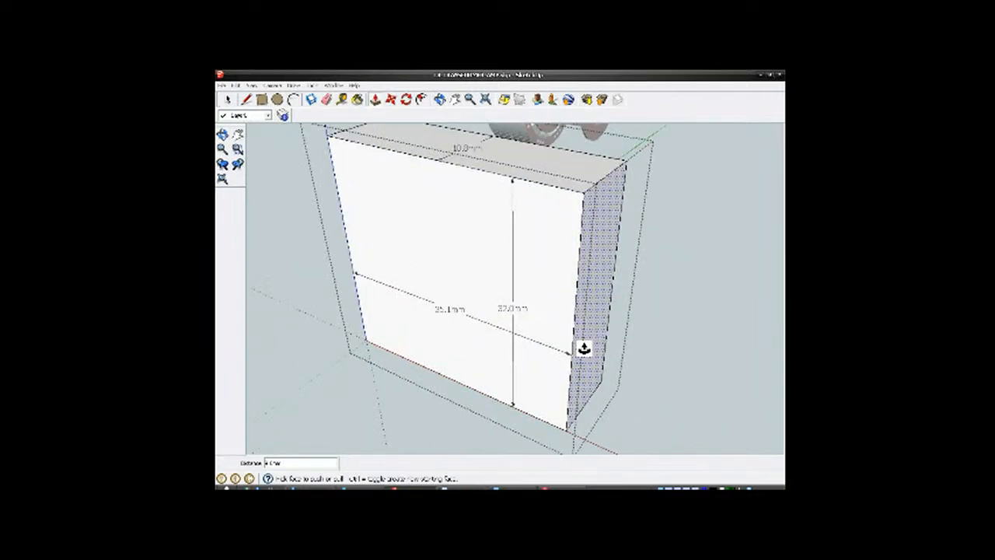
left_click_drag(584, 348, 565, 347)
Step: Pull the large front face of the box until its depth is 11 mm
middle_click_drag(565, 347, 611, 339)
middle_click_drag(554, 299, 526, 346)
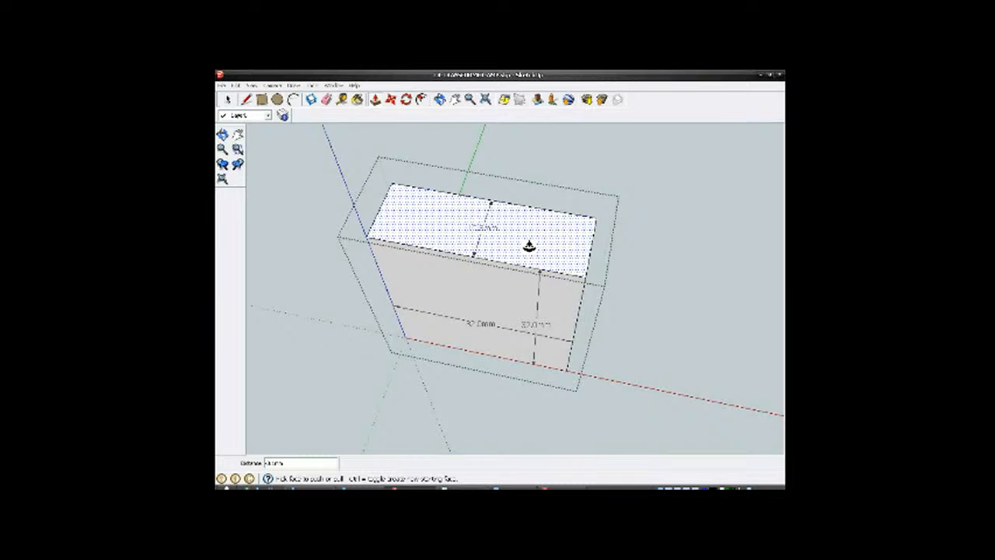
left_click(513, 295)
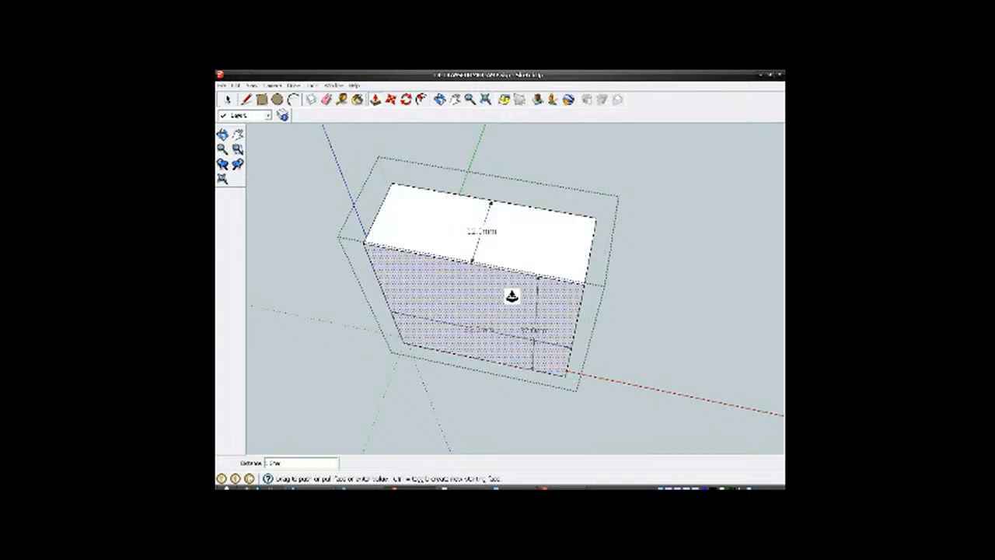
scroll(513, 295, "up", 3)
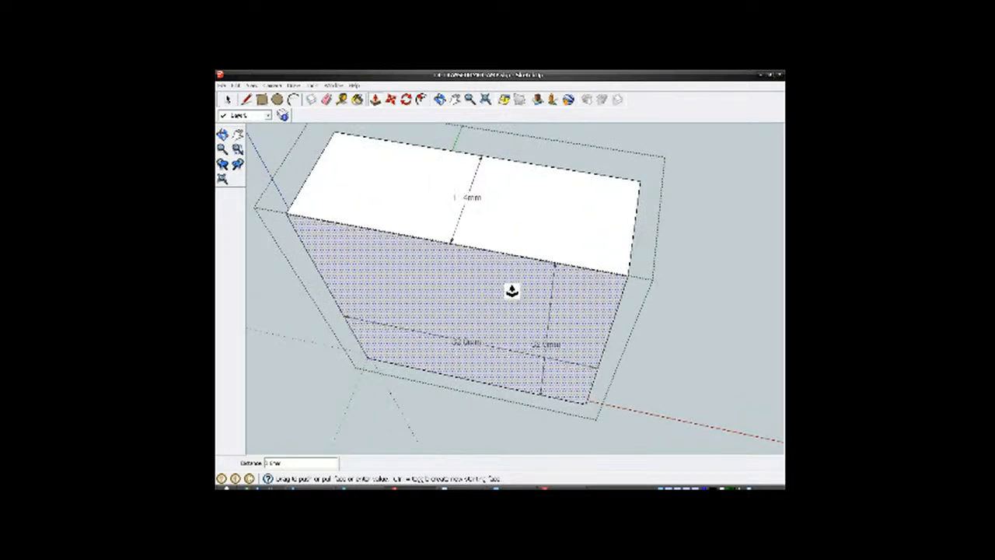
scroll(513, 286, "up", 2)
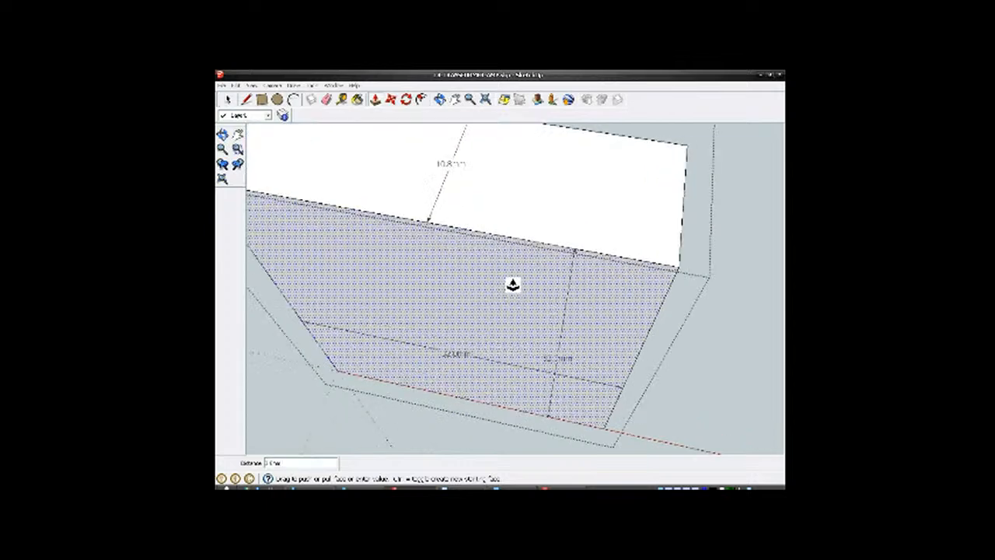
scroll(513, 287, "down", 3)
left_click(508, 286)
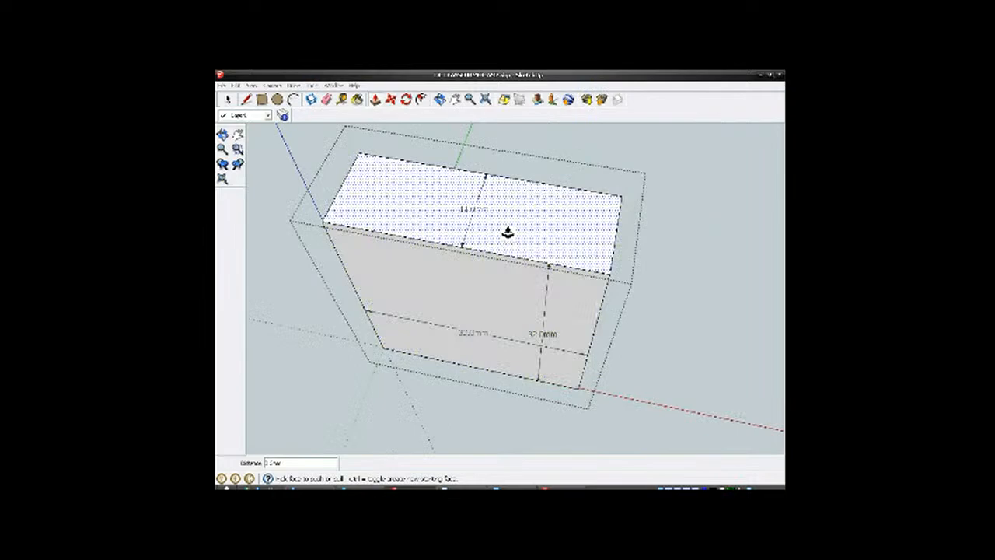
Step: Place Tape Measure guides on the front face, 2 mm inside its left edge and 2 mm below its top edge
scroll(473, 258, "up", 3)
scroll(472, 252, "down", 2)
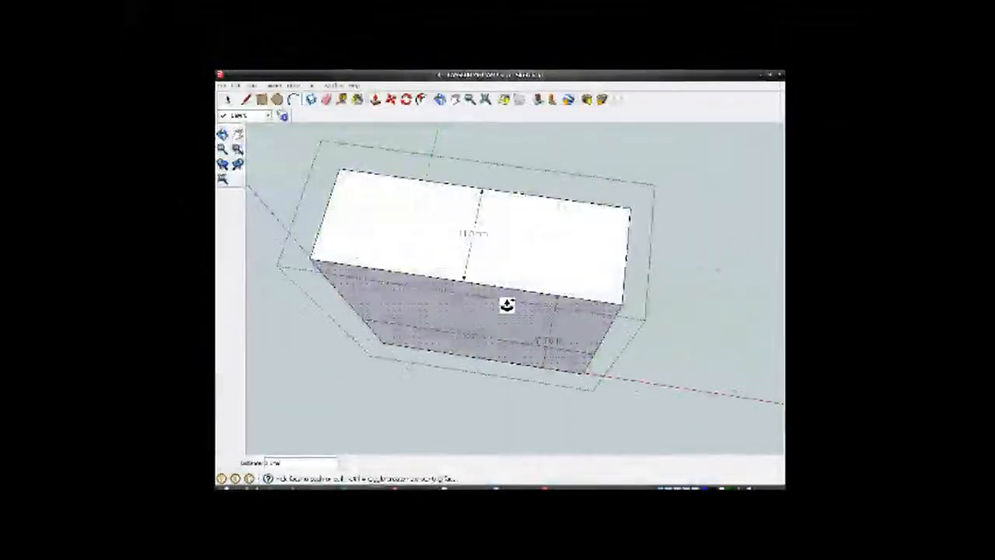
middle_click_drag(512, 276, 548, 260)
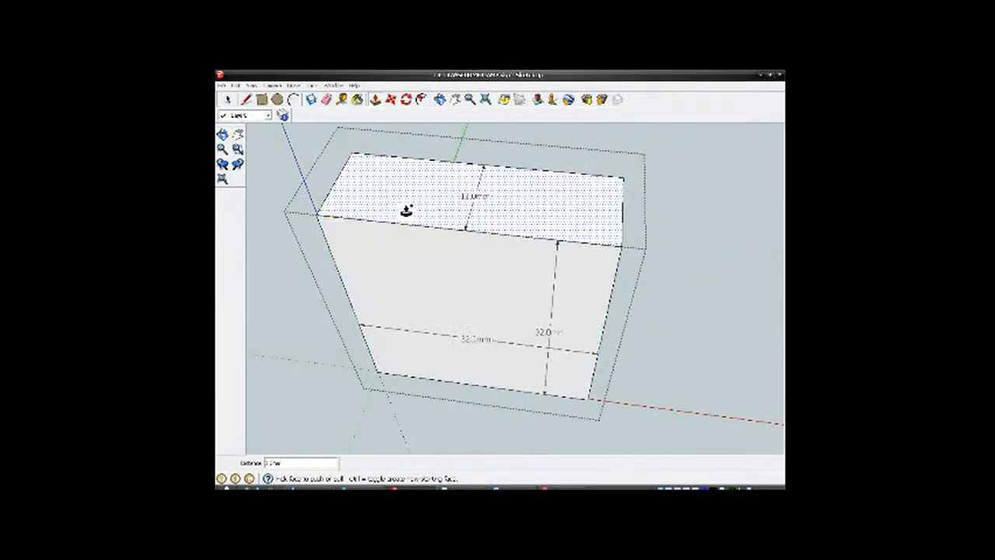
key("t")
scroll(342, 260, "up", 3)
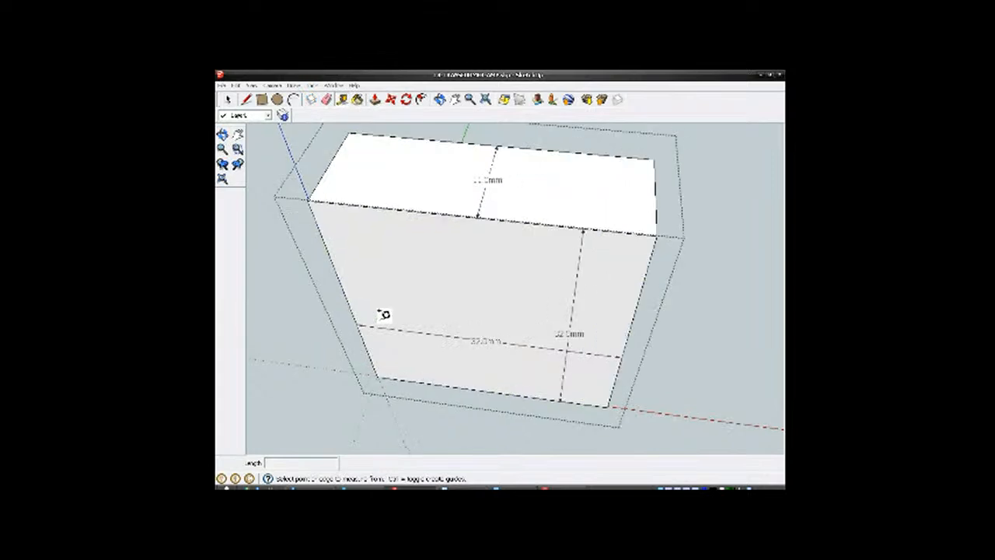
left_click(348, 297)
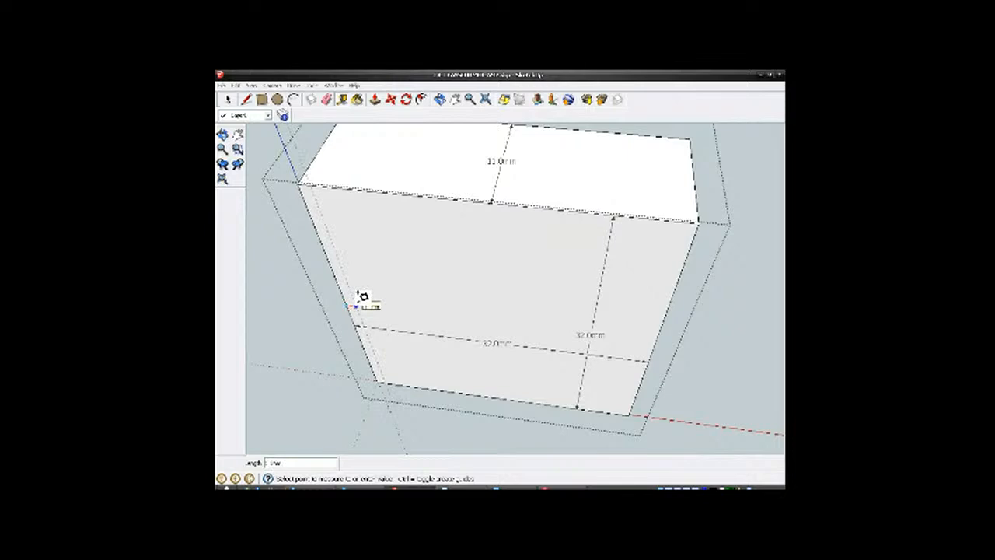
left_click(363, 297)
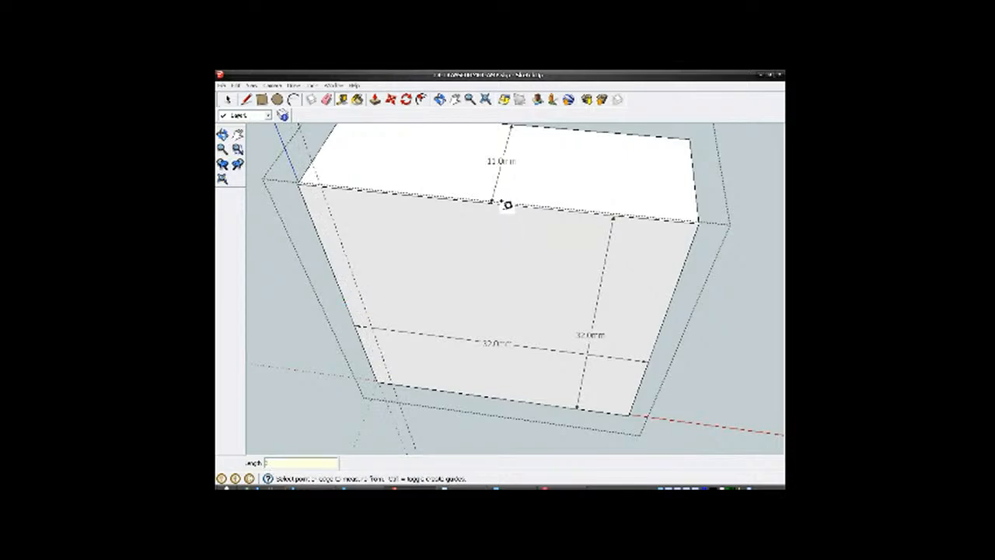
left_click(495, 197)
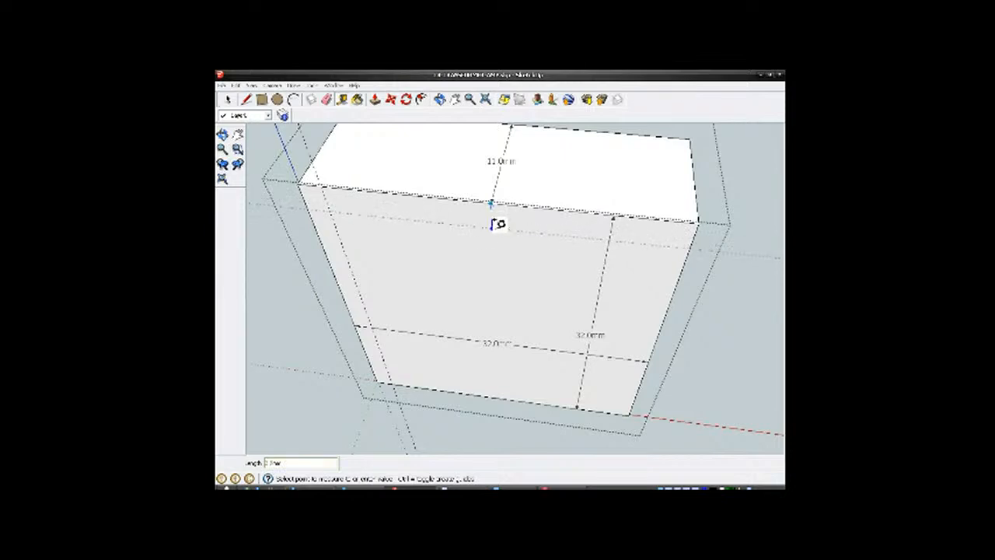
left_click(500, 224)
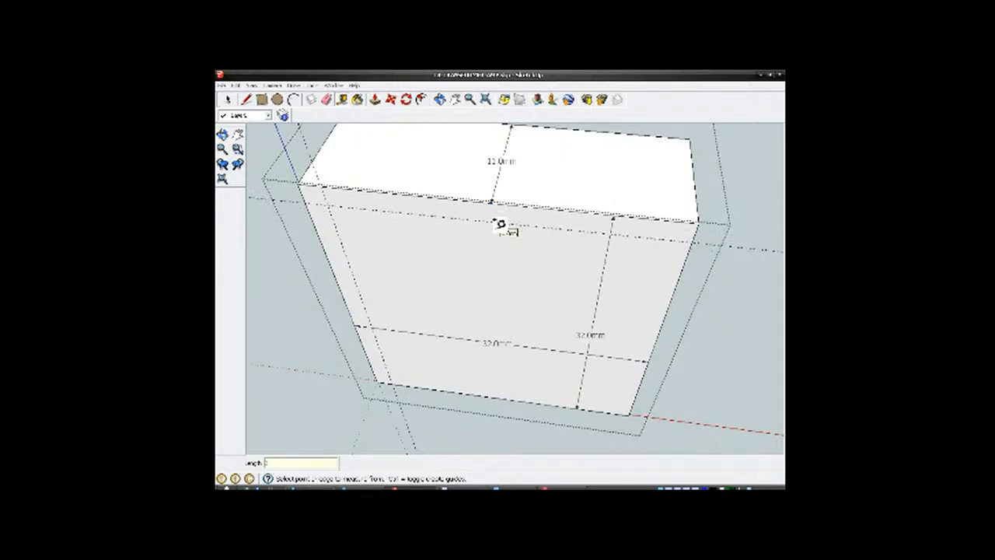
Step: Add guides 2 mm inside the bottom and right edges of the front face
mouse_move(495, 220)
middle_mouse_down()
mouse_move(502, 215)
mouse_move(498, 315)
mouse_move(484, 216)
mouse_move(498, 216)
middle_mouse_up()
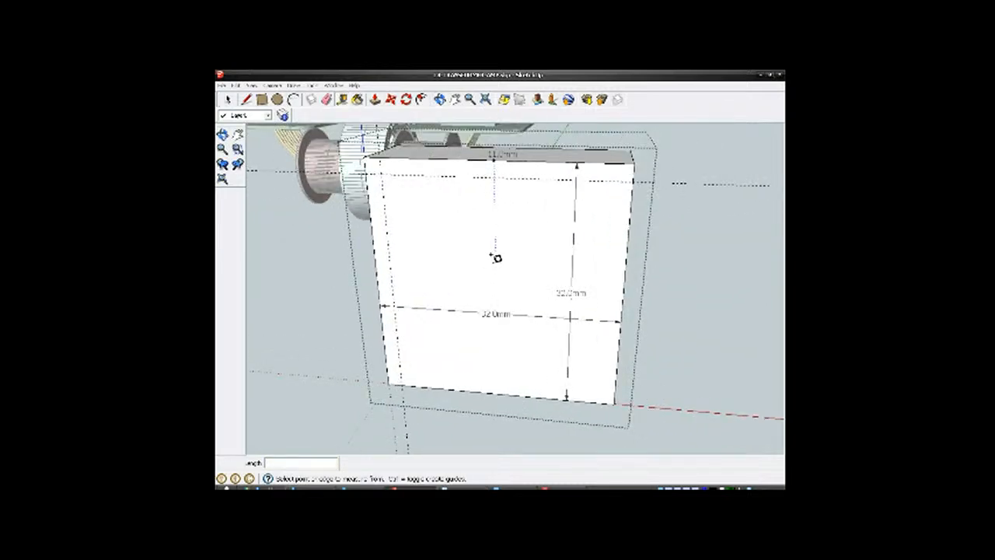
scroll(501, 381, "up", 1)
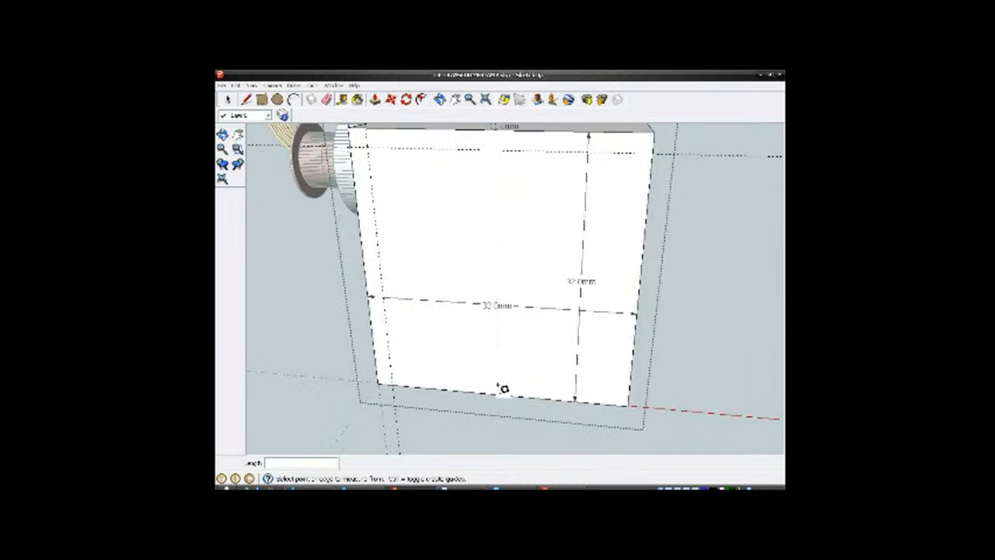
left_click(504, 391)
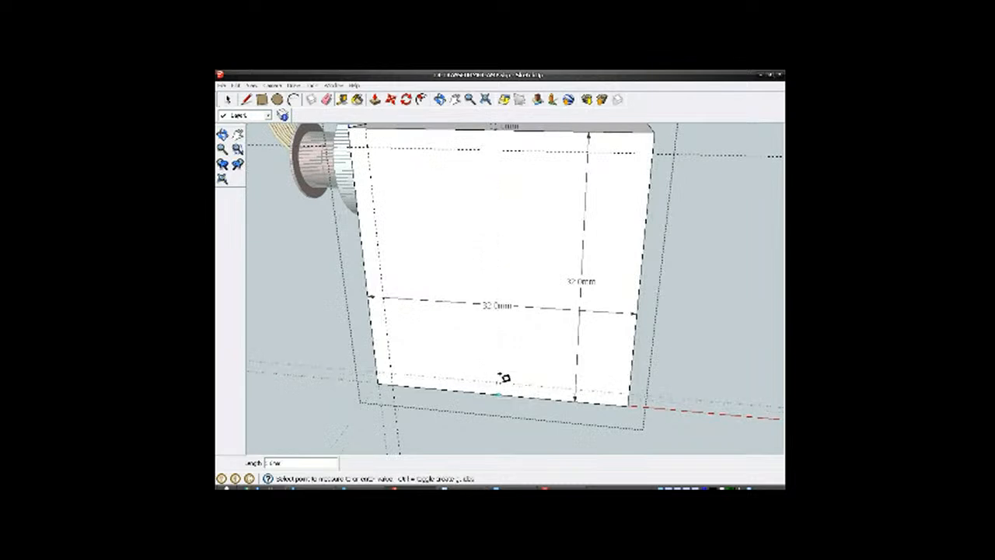
left_click(505, 379)
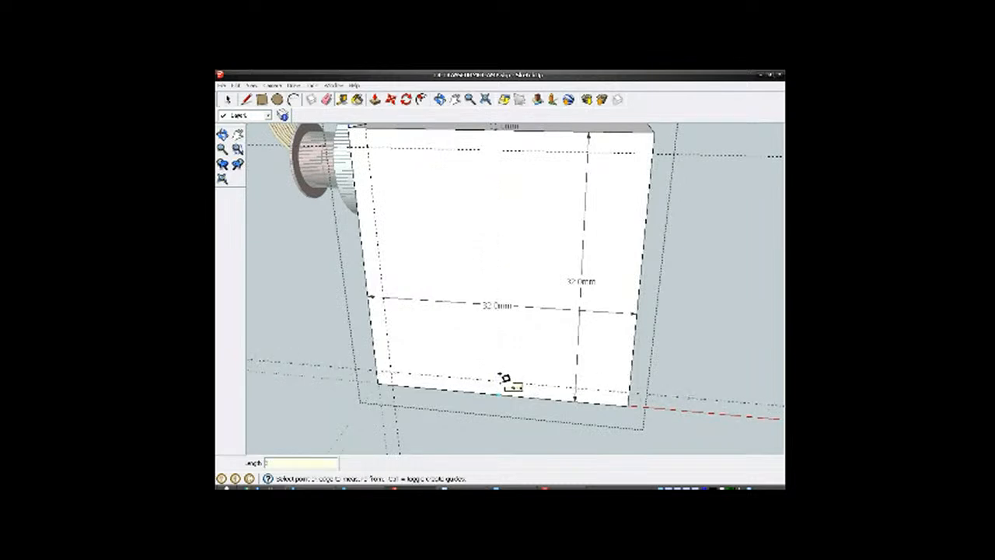
left_click(644, 281)
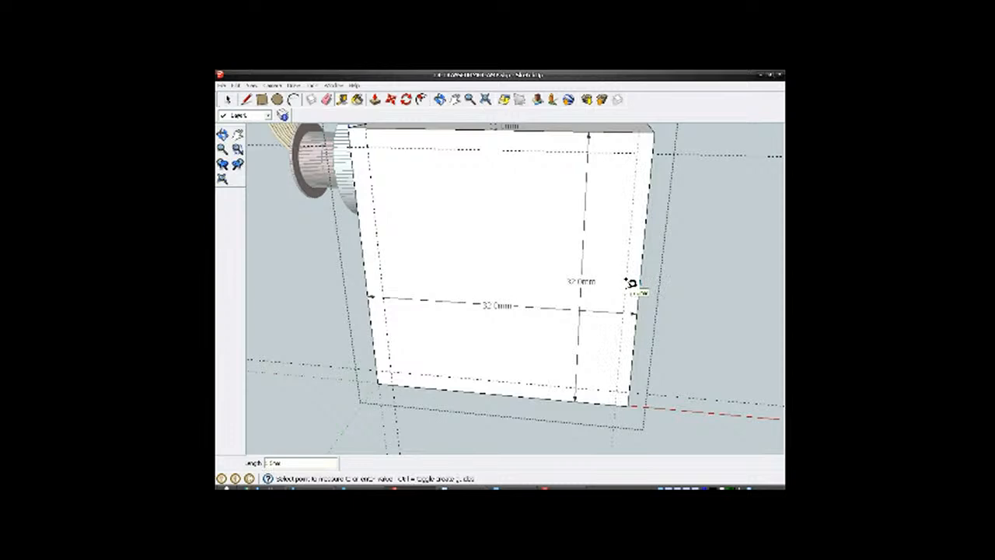
left_click(631, 282)
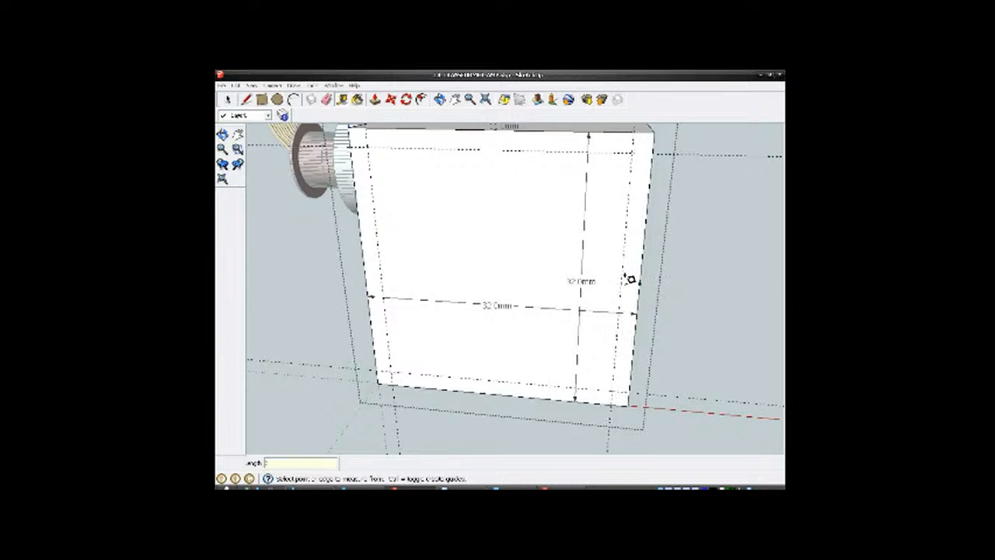
Step: Draw a 28 by 28 mm rectangle on the front face between the opposite guide intersections
middle_click_drag(632, 282, 625, 275)
mouse_move(539, 264)
middle_mouse_down()
mouse_move(515, 303)
mouse_move(538, 269)
middle_mouse_up()
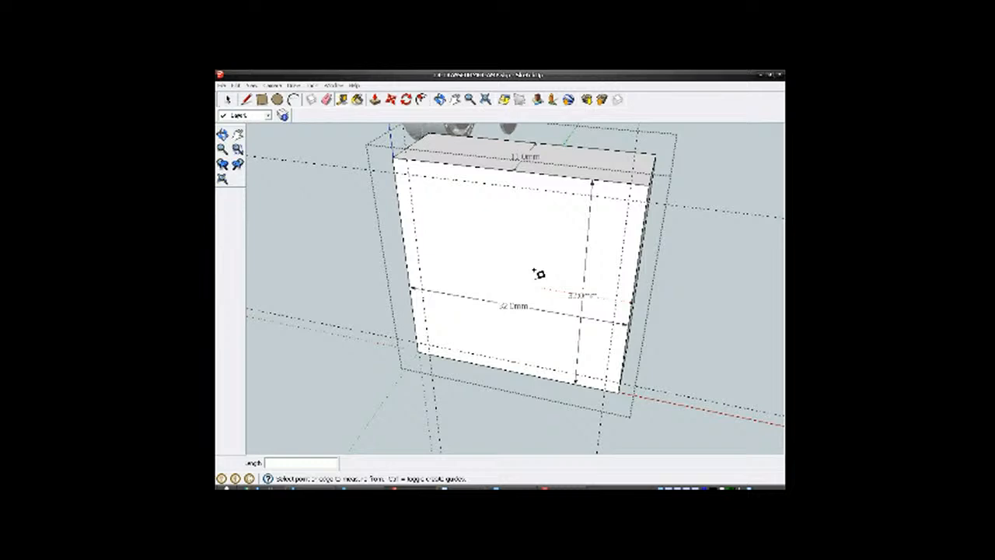
left_click(262, 99)
left_click(262, 103)
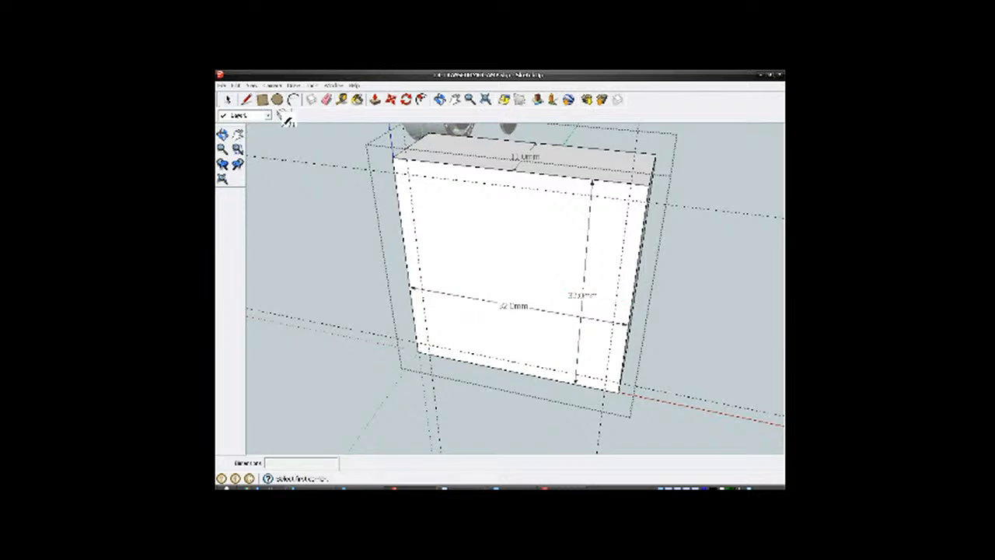
left_click(408, 172)
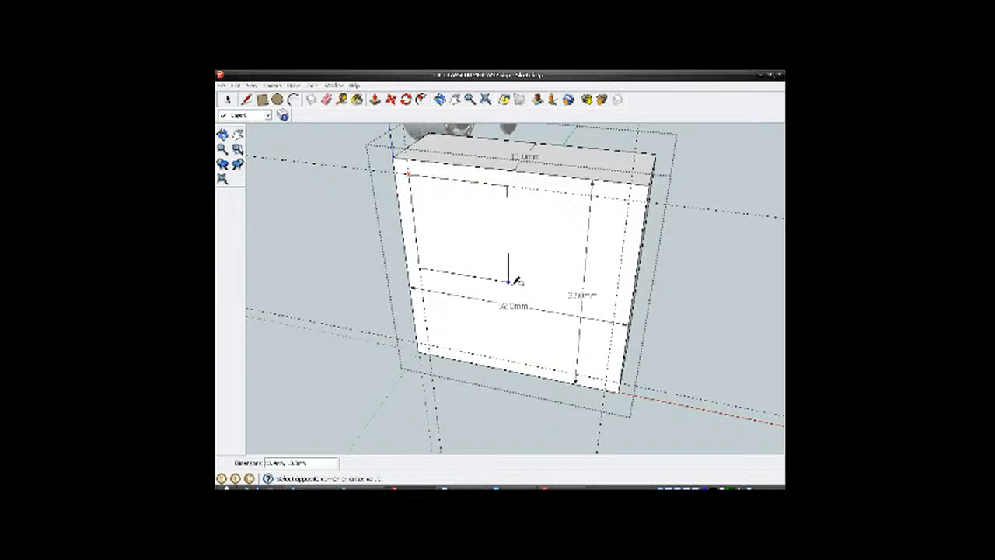
left_click(612, 376)
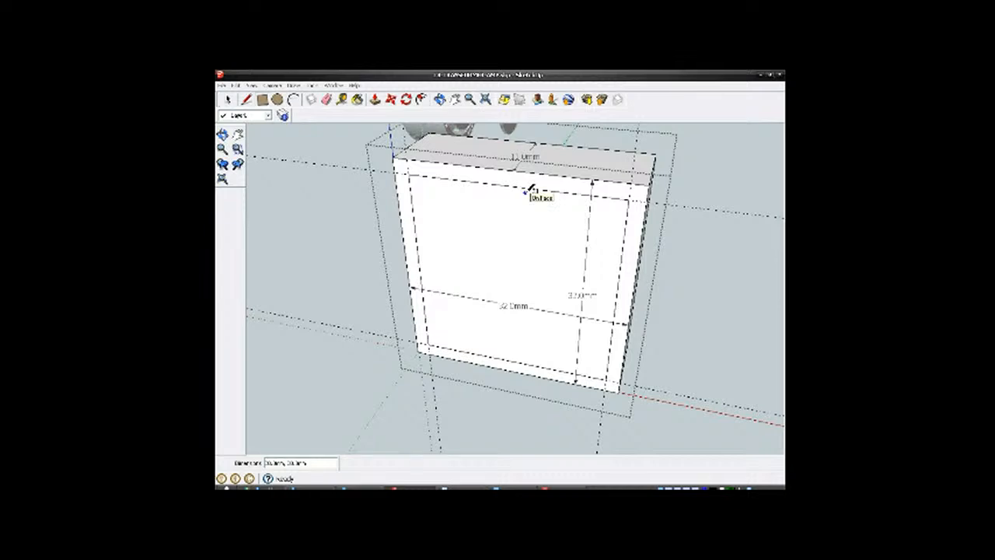
Step: Push the inner rectangle 9 mm into the box to hollow it out, leaving a closed back
left_click(374, 100)
scroll(536, 296, "up", 2)
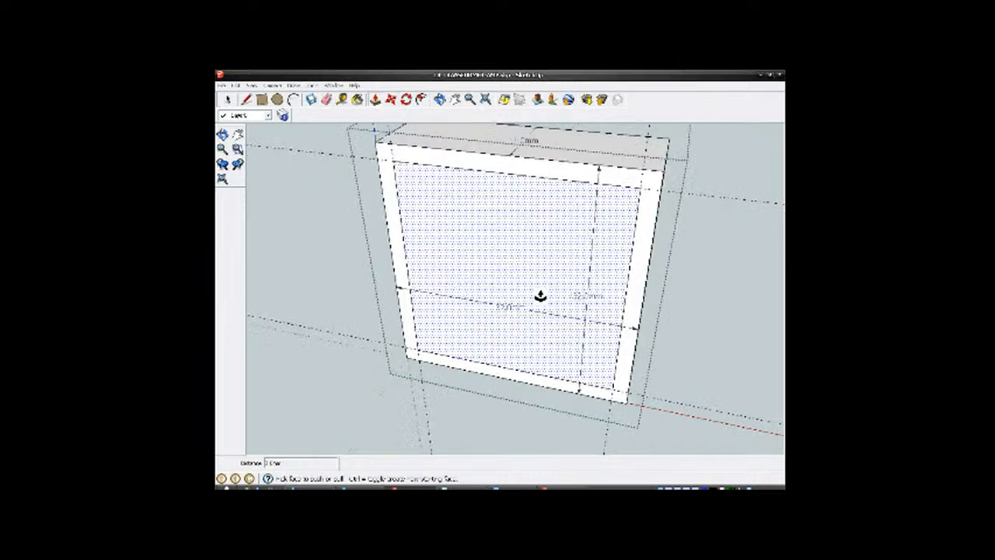
scroll(540, 292, "down", 3)
left_click_drag(544, 289, 556, 272)
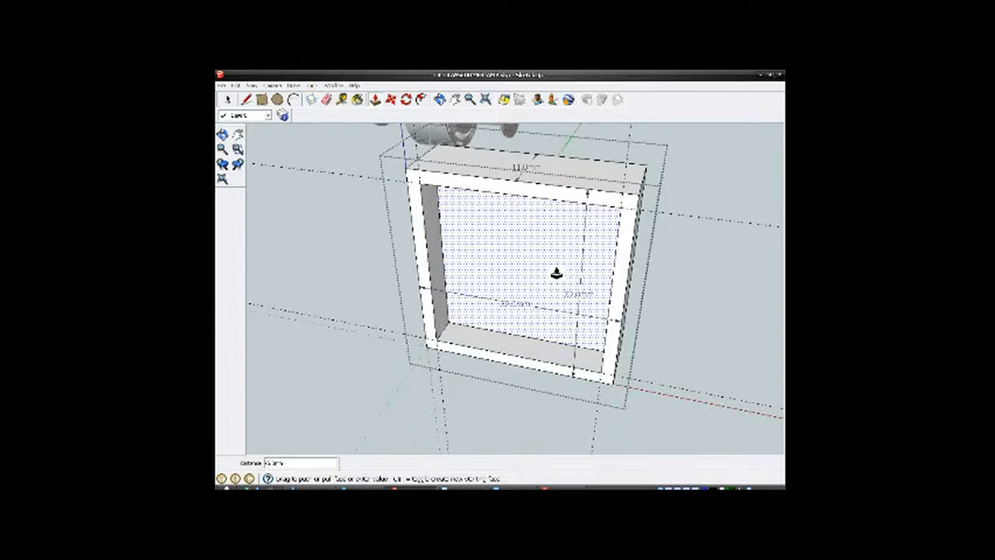
type("9")
key("Return")
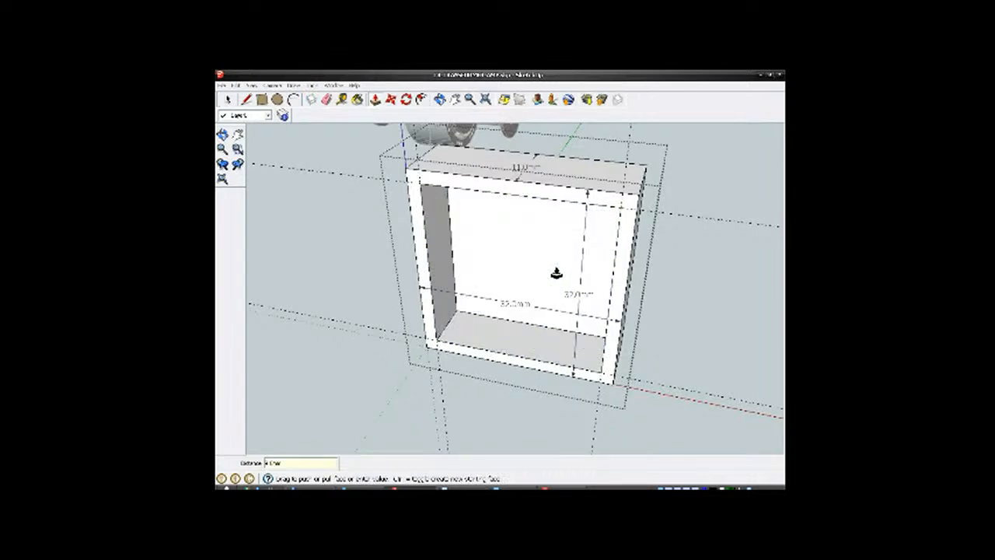
mouse_move(547, 269)
middle_mouse_down()
mouse_move(568, 249)
mouse_move(584, 200)
mouse_move(586, 248)
mouse_move(502, 266)
mouse_move(533, 220)
mouse_move(538, 247)
mouse_move(540, 228)
mouse_move(487, 318)
mouse_move(307, 288)
mouse_move(298, 259)
mouse_move(580, 278)
mouse_move(600, 267)
mouse_move(555, 266)
middle_mouse_up()
scroll(541, 254, "up", 1)
scroll(537, 254, "down", 1)
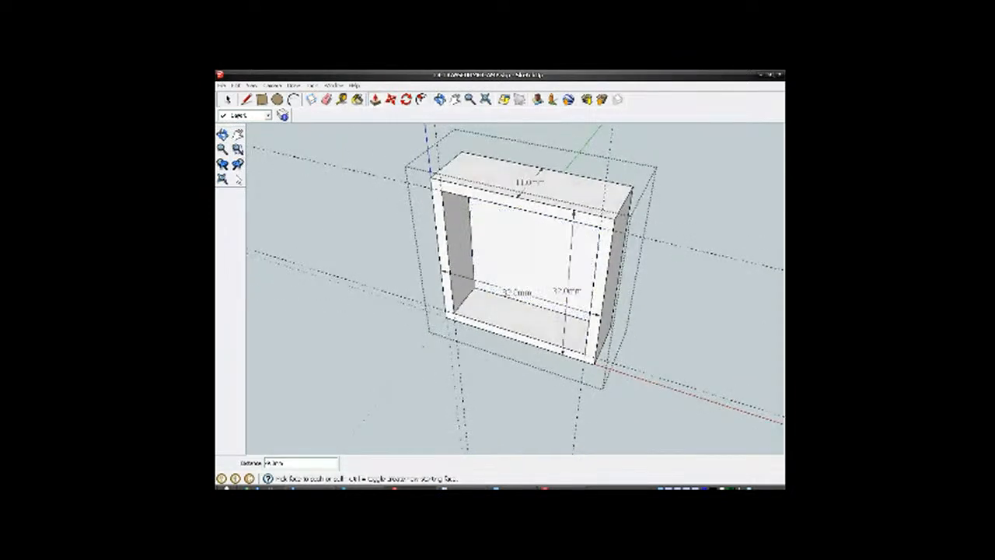
left_click(228, 100)
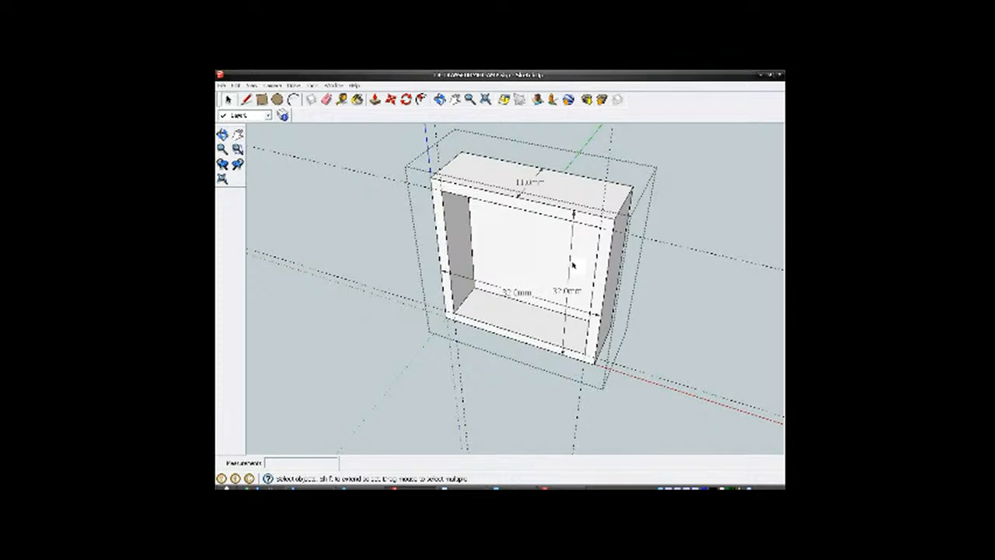
Step: Place a vertical Tape Measure guide on the recessed back face, 11 mm from its left edge
scroll(566, 267, "up", 1)
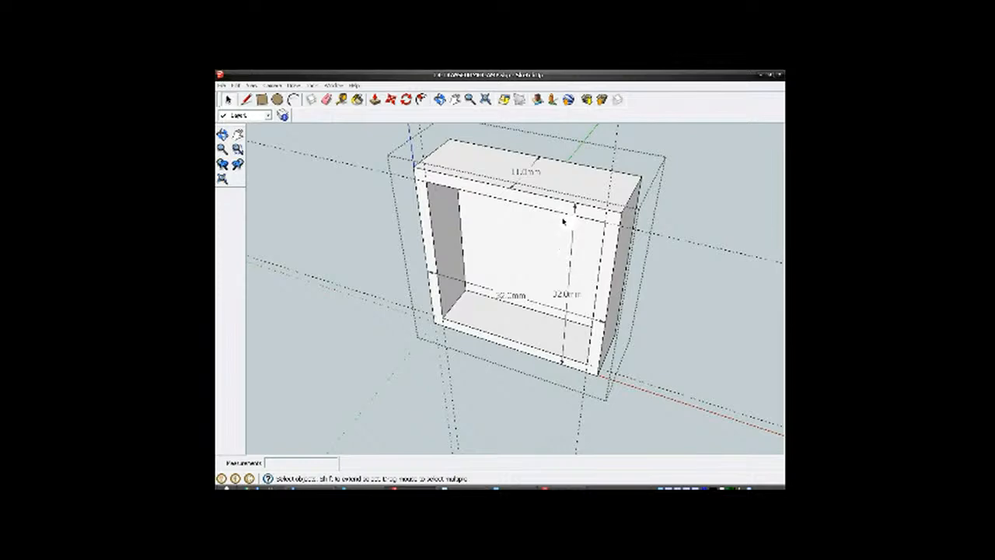
mouse_move(537, 282)
middle_mouse_down()
mouse_move(607, 204)
mouse_move(573, 273)
mouse_move(568, 303)
mouse_move(582, 297)
mouse_move(510, 288)
mouse_move(576, 282)
mouse_move(583, 307)
mouse_move(611, 310)
mouse_move(445, 320)
mouse_move(549, 282)
middle_mouse_up()
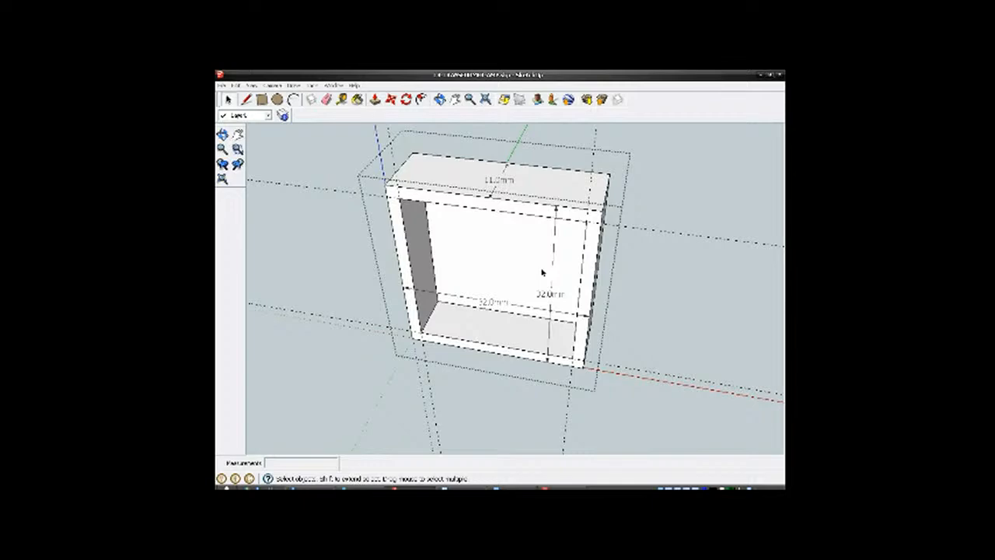
middle_click_drag(562, 292, 623, 177)
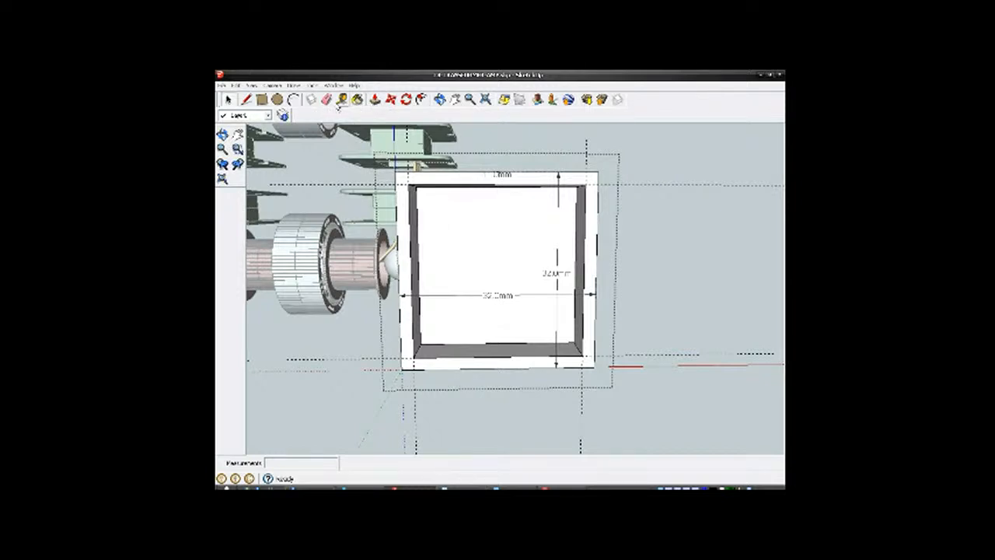
left_click(343, 101)
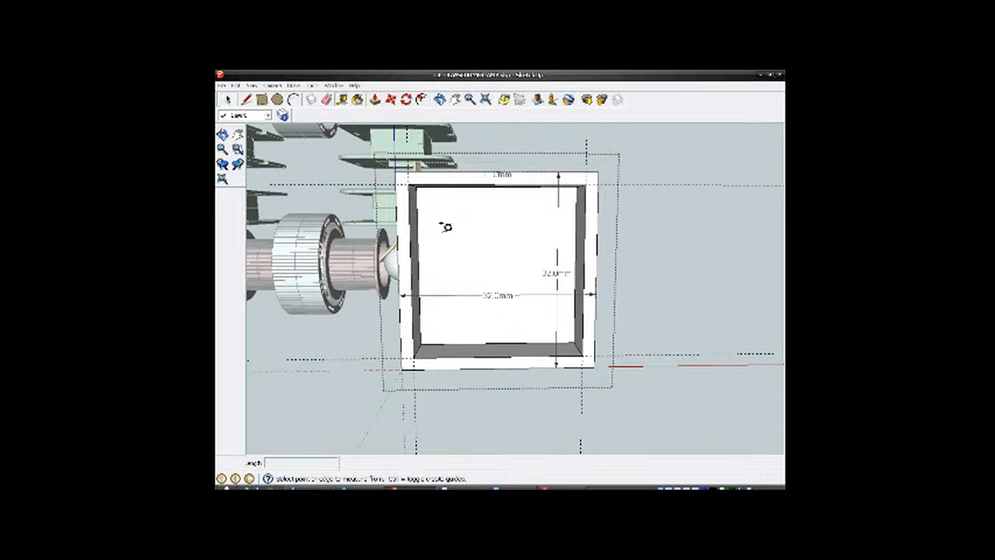
scroll(444, 225, "up", 3)
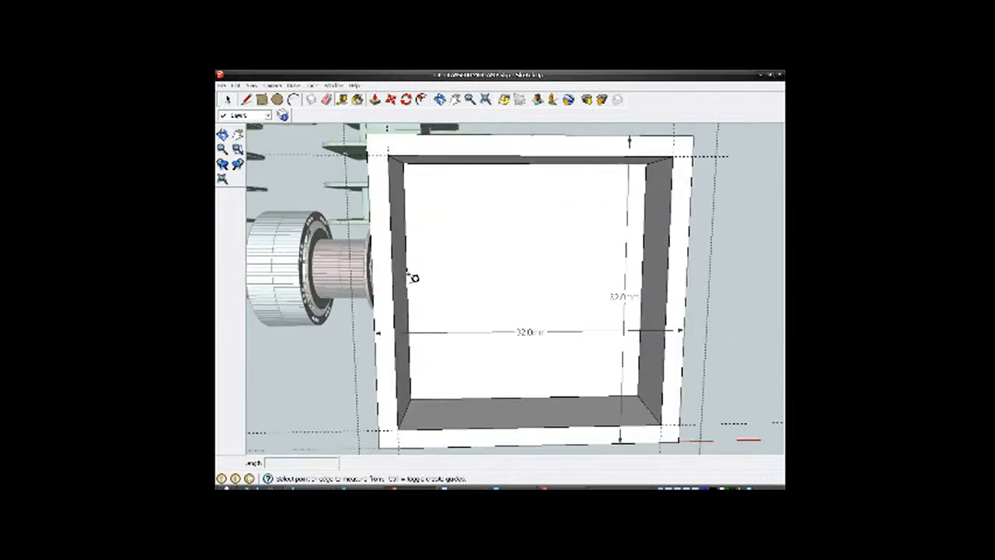
left_click(410, 282)
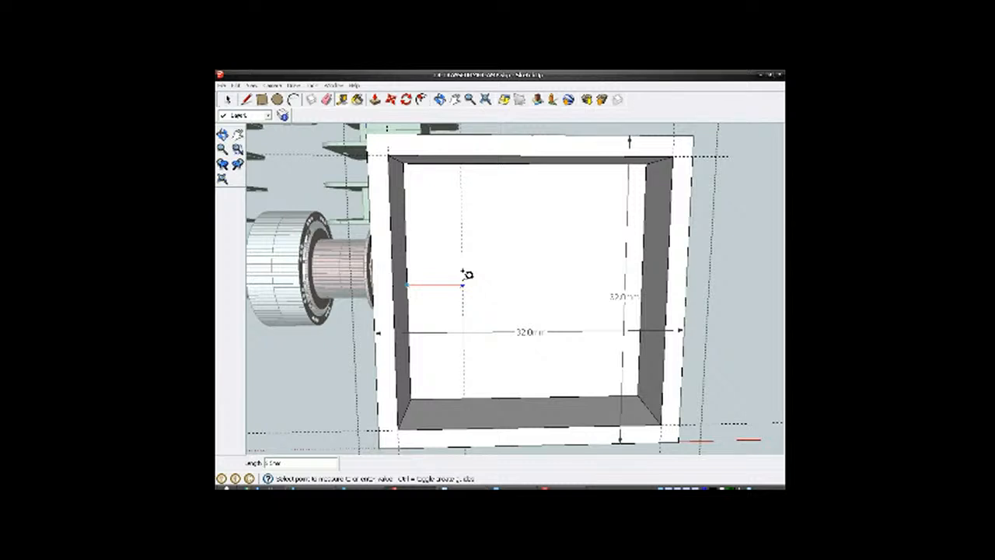
left_click(465, 275)
Step: Add a horizontal guide on the recessed back face, 11 mm below its top edge
scroll(447, 288, "down", 3)
scroll(537, 237, "up", 2)
middle_click_drag(537, 237, 518, 200)
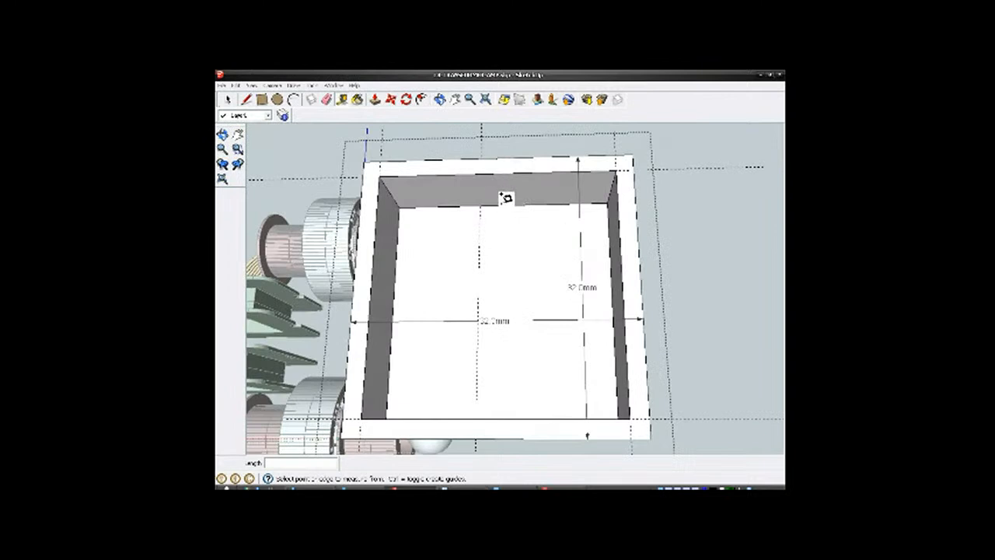
left_click(501, 206)
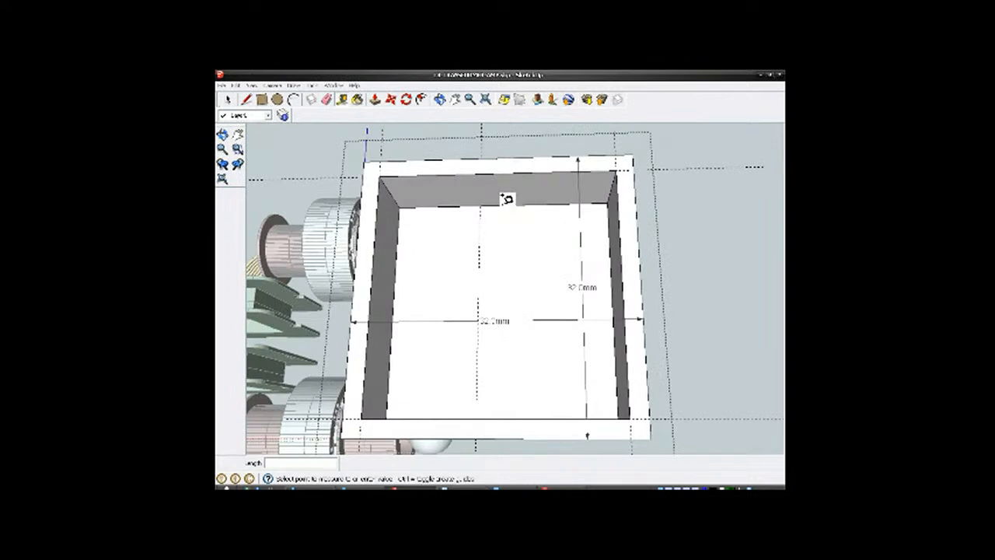
left_click(504, 253)
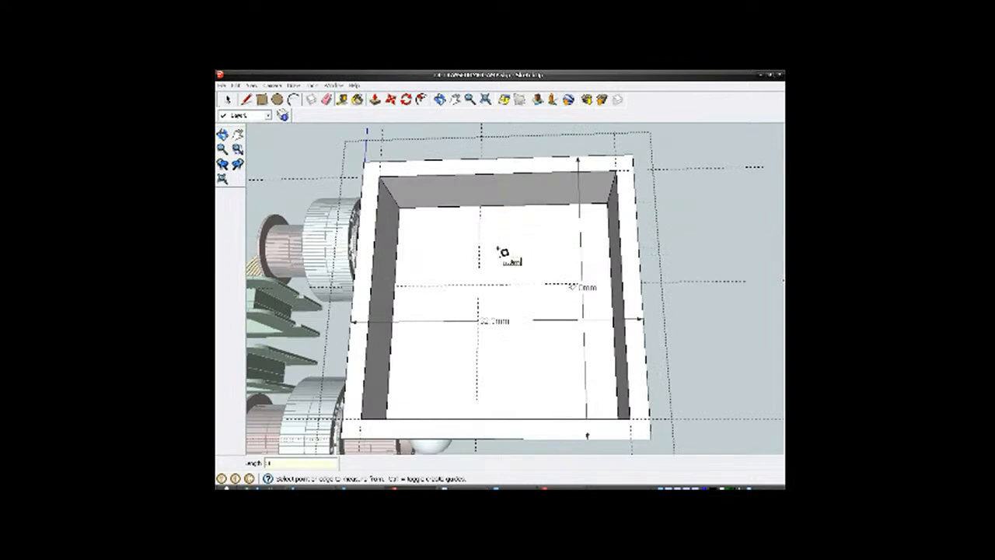
Step: Draw a circle with a 10 mm radius on the back face, centred on the intersection of the two guides
middle_click_drag(504, 252, 488, 276)
scroll(487, 276, "up", 2)
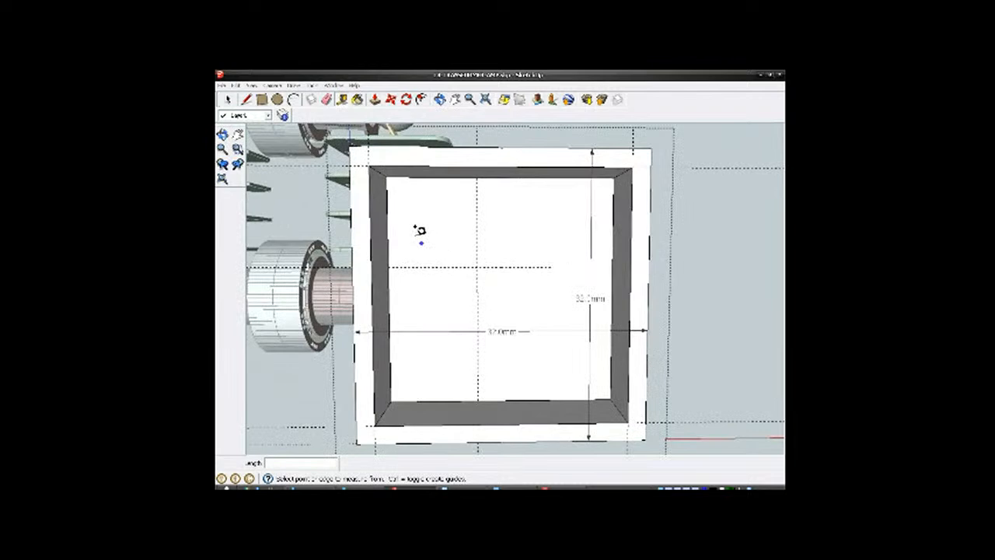
left_click(277, 100)
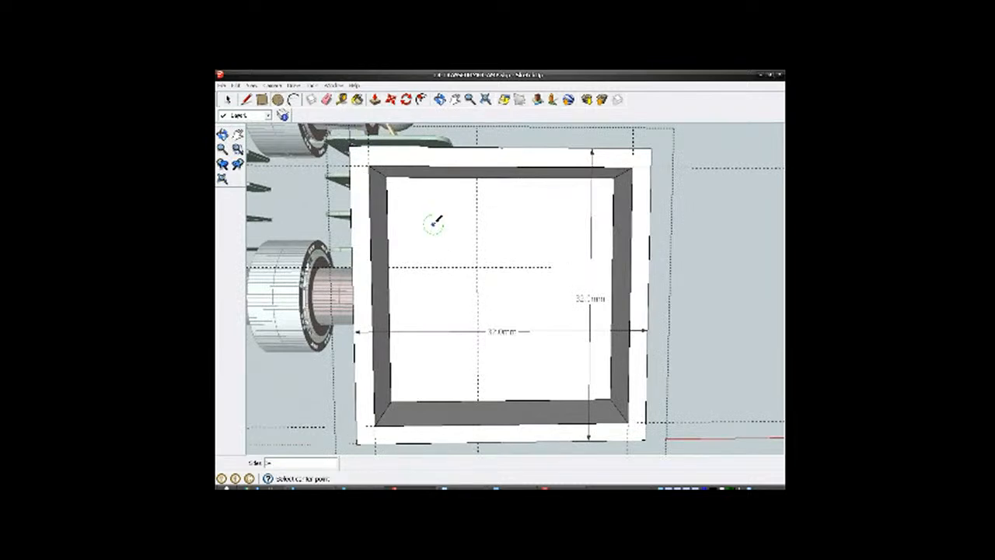
left_click(477, 267)
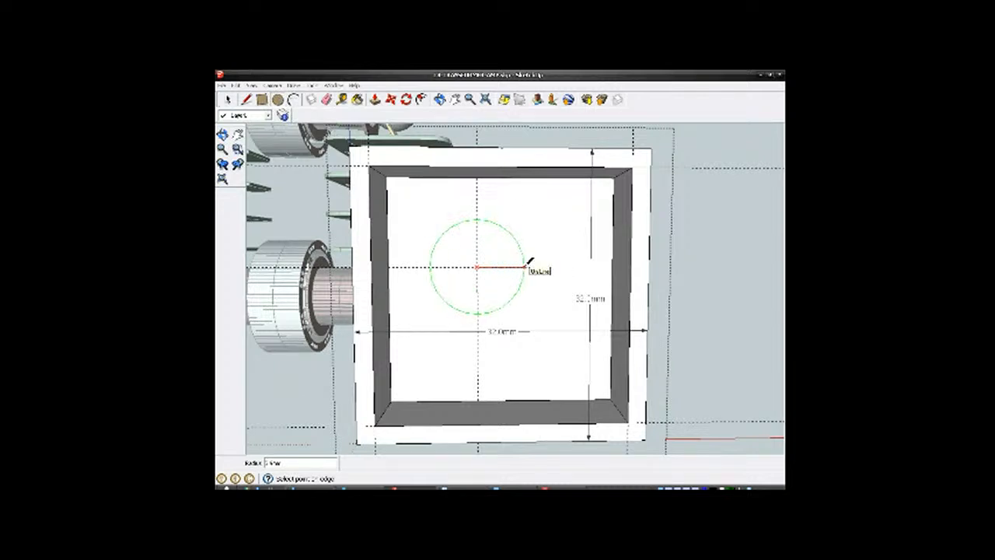
key("Return")
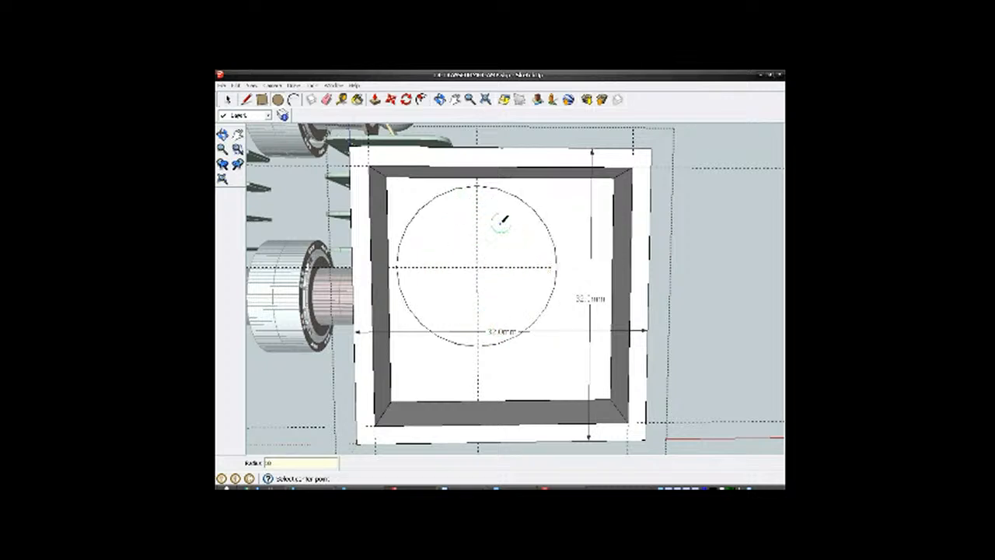
scroll(484, 222, "down", 3)
middle_click_drag(498, 283, 506, 259)
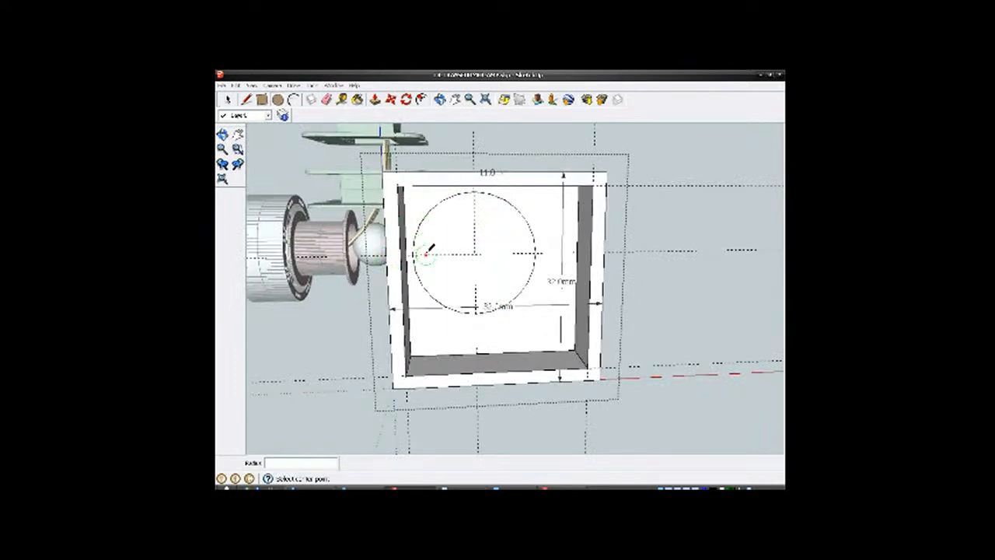
mouse_move(455, 296)
middle_mouse_down()
mouse_move(551, 249)
mouse_move(551, 223)
mouse_move(435, 215)
mouse_move(446, 280)
middle_mouse_up()
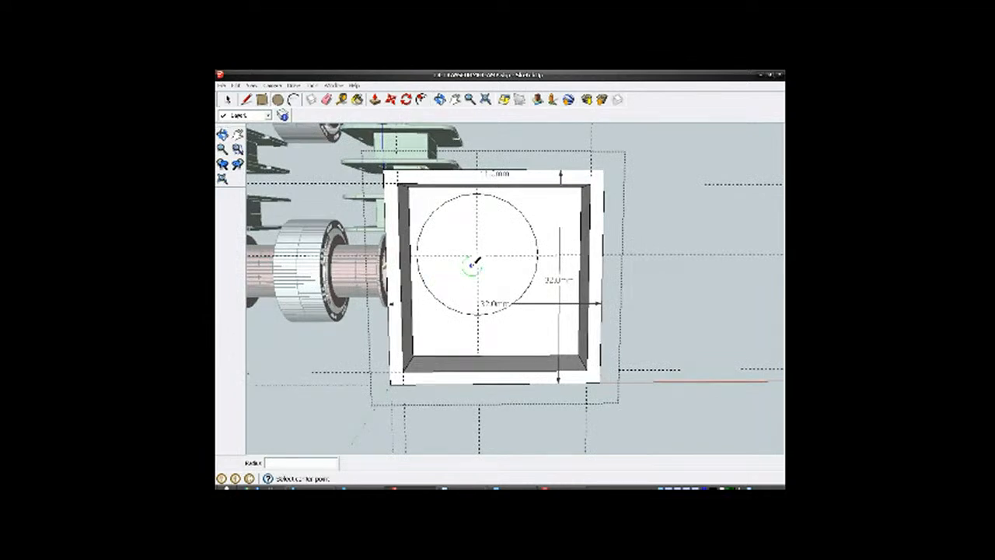
left_click(227, 101)
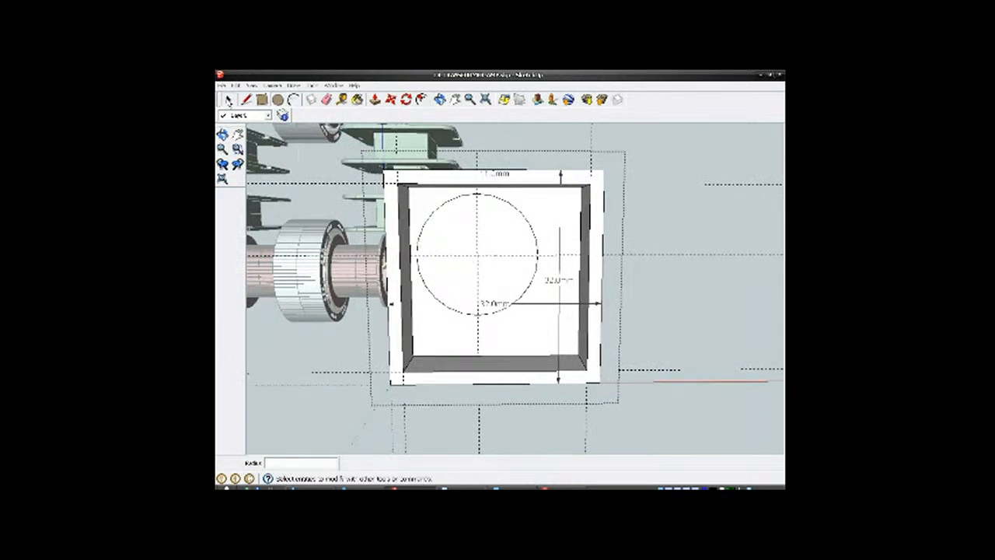
scroll(489, 225, "up", 3)
middle_click_drag(493, 204, 517, 227)
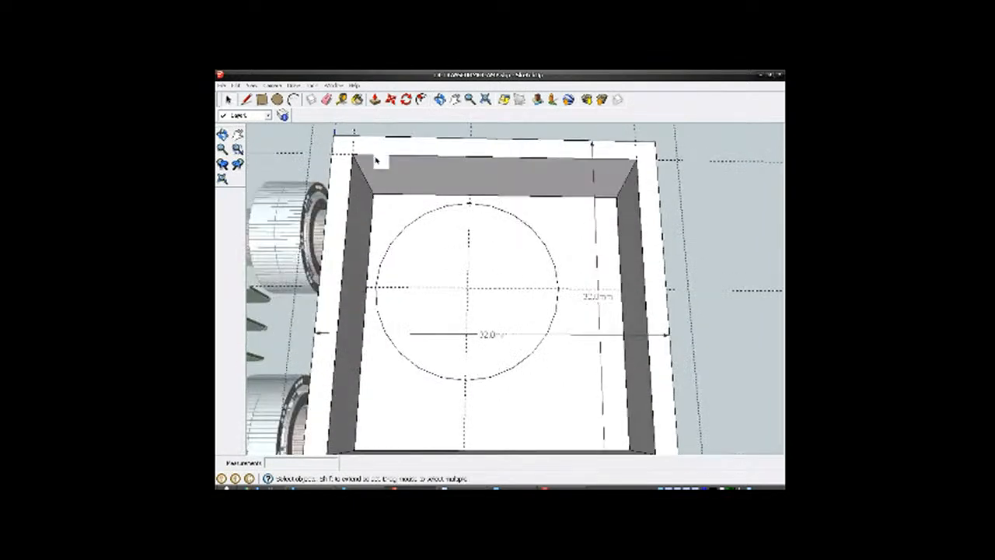
Step: Place a vertical guide on the front rim, 9 mm inside the box's outer right edge
left_click(342, 100)
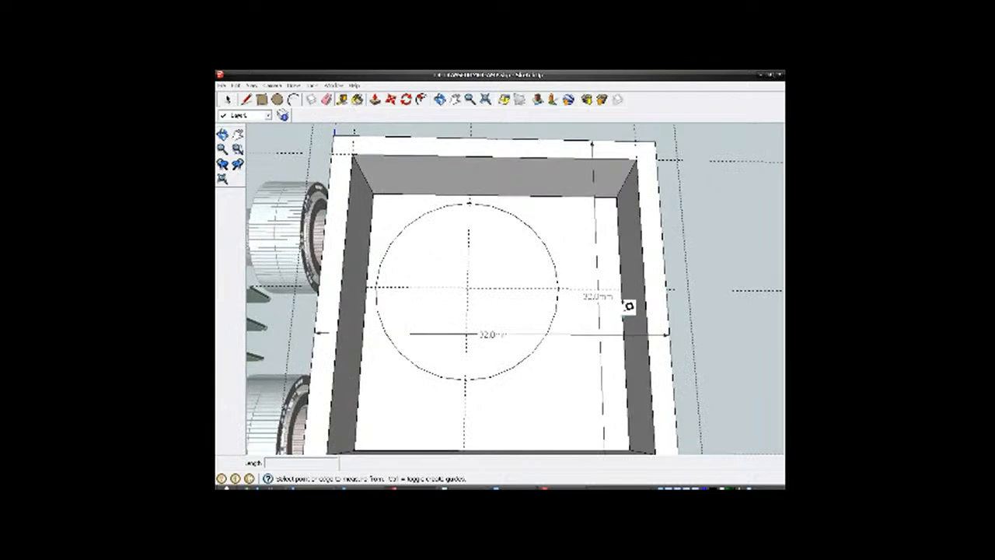
left_click(628, 306)
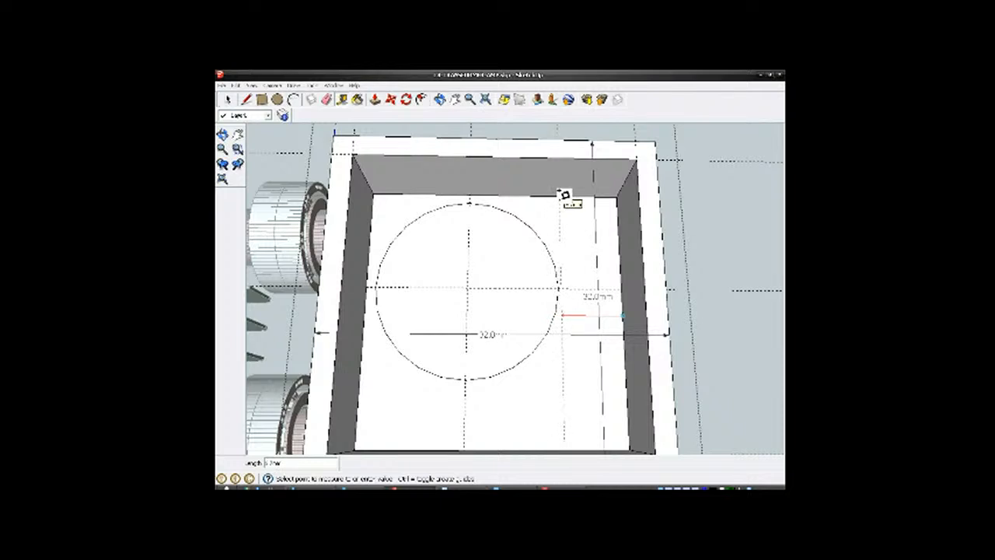
middle_click_drag(593, 288, 595, 201)
scroll(595, 201, "up", 2)
scroll(568, 241, "down", 2)
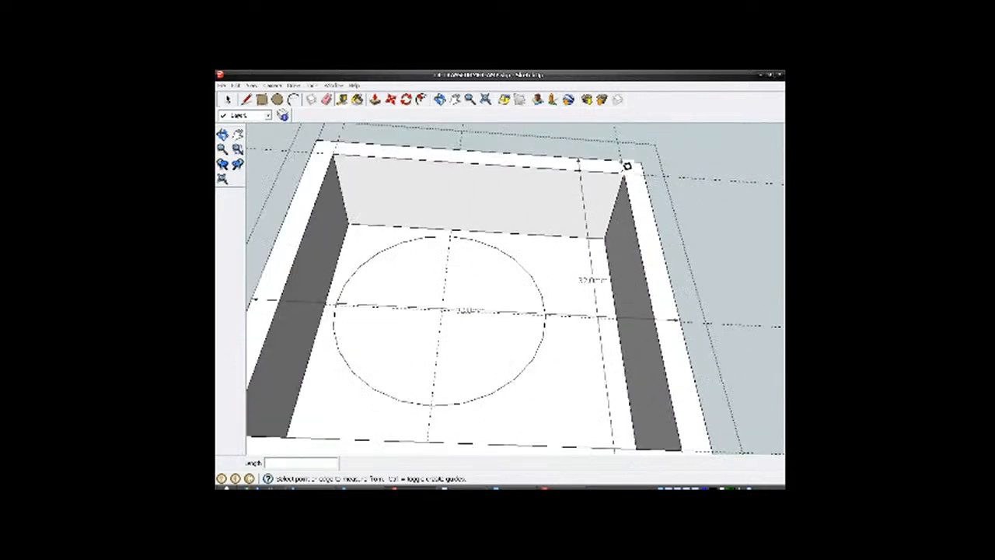
left_click(647, 165)
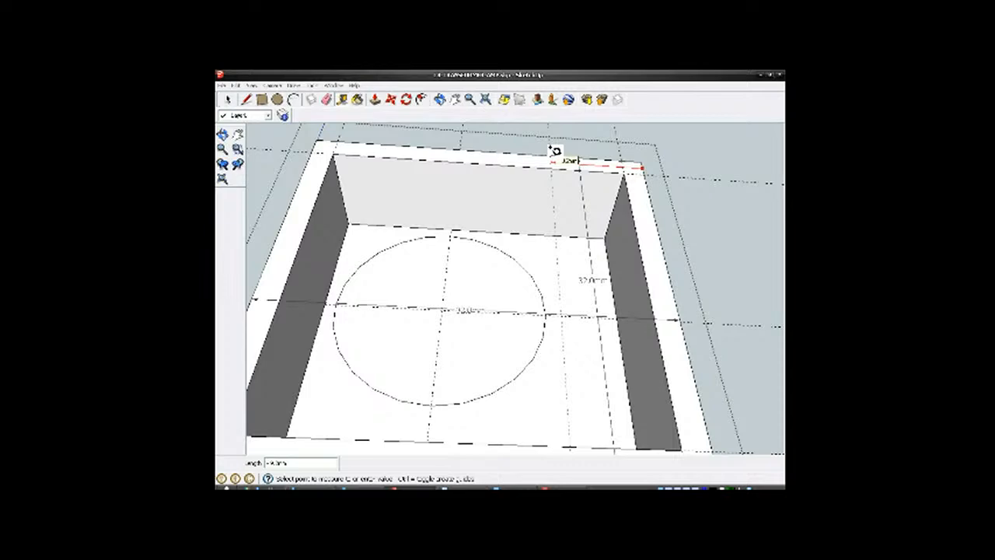
left_click(554, 151)
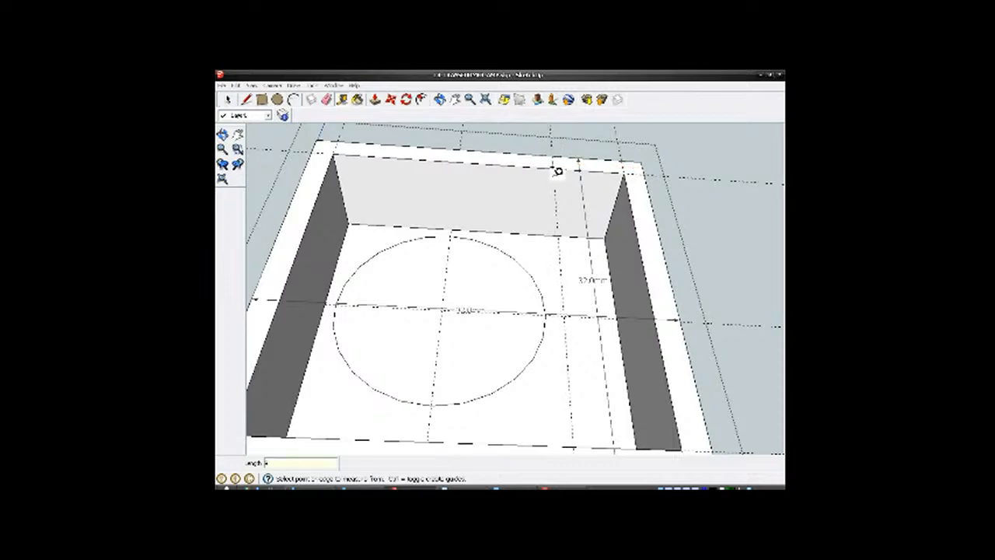
Step: Place a horizontal guide on the front rim, 9 mm above the box's outer bottom edge
middle_click_drag(560, 209, 572, 297)
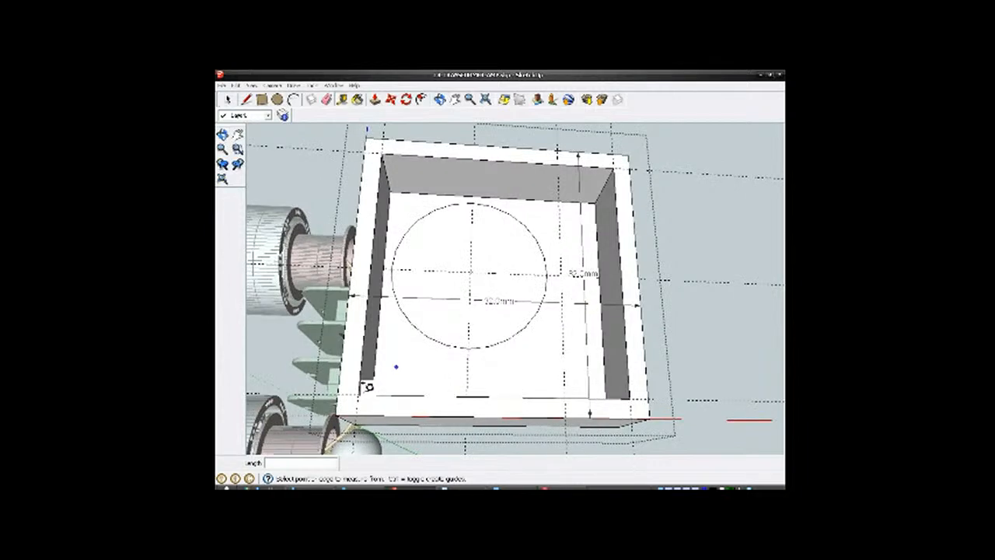
left_click(350, 404)
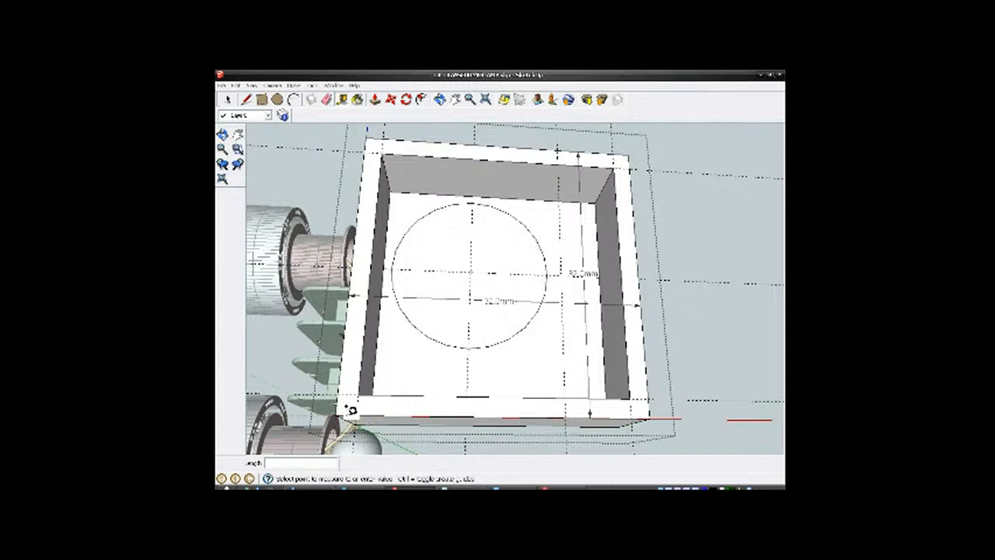
left_click(360, 345)
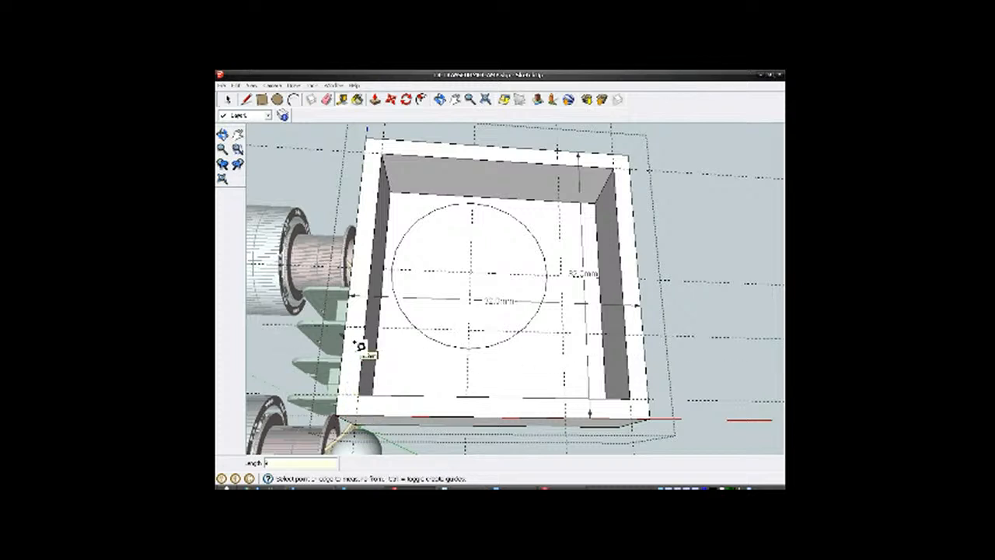
Step: Draw a 2 mm line across the left wall's front rim along the horizontal guide
left_click(247, 99)
scroll(402, 293, "up", 2)
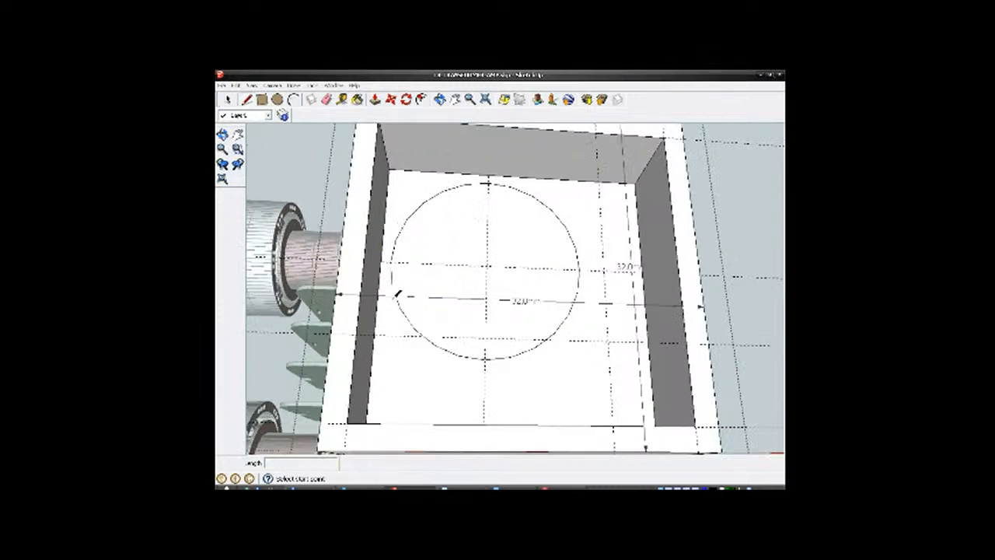
scroll(365, 301, "up", 1)
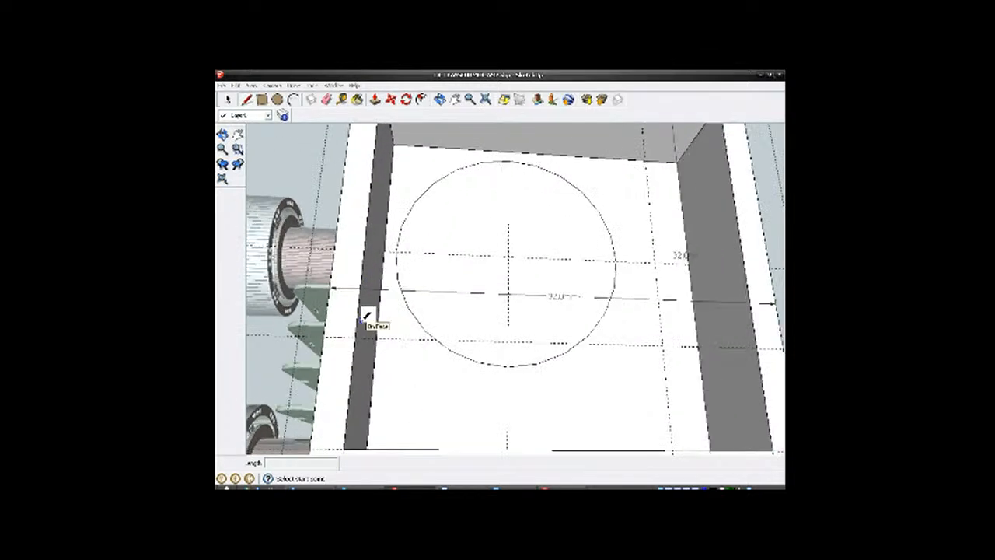
left_click(330, 336)
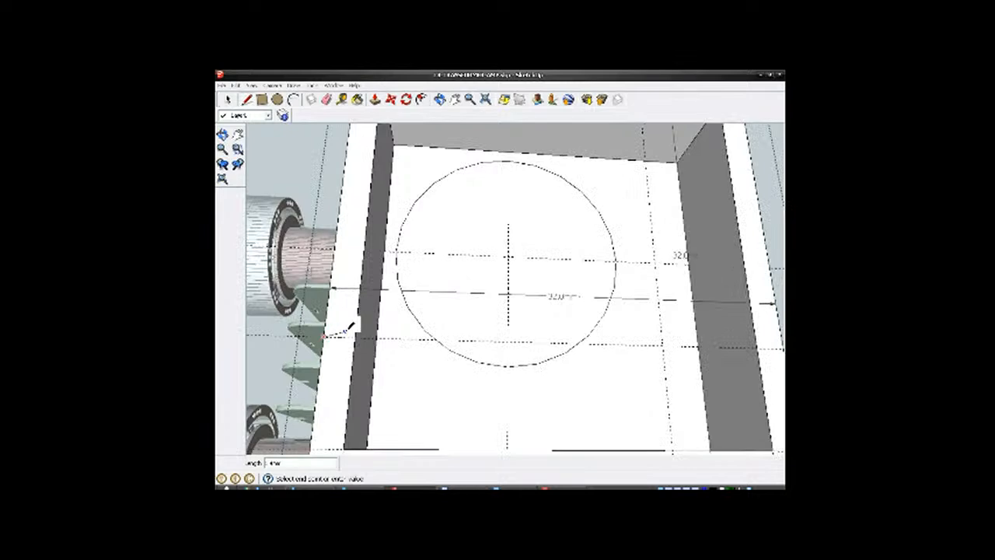
left_click(359, 334)
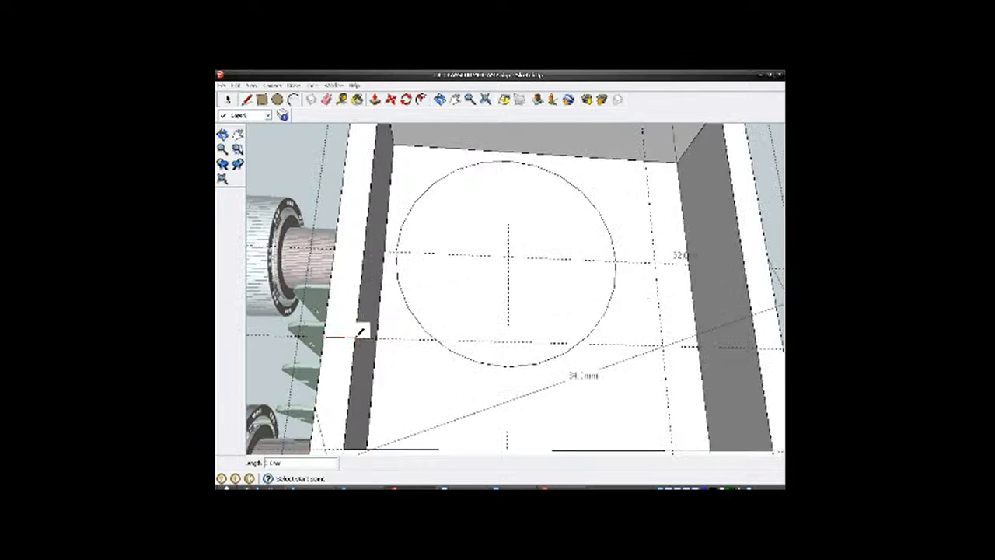
Step: Draw a 2 mm line across the top wall's front rim along the vertical guide near the right corner
scroll(359, 335, "down", 3)
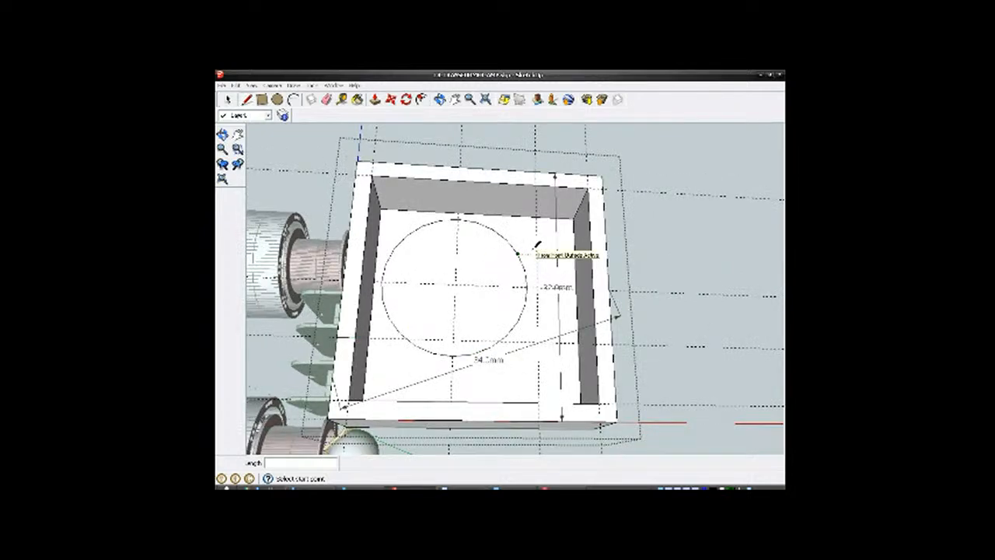
scroll(550, 173, "up", 2)
left_click(535, 185)
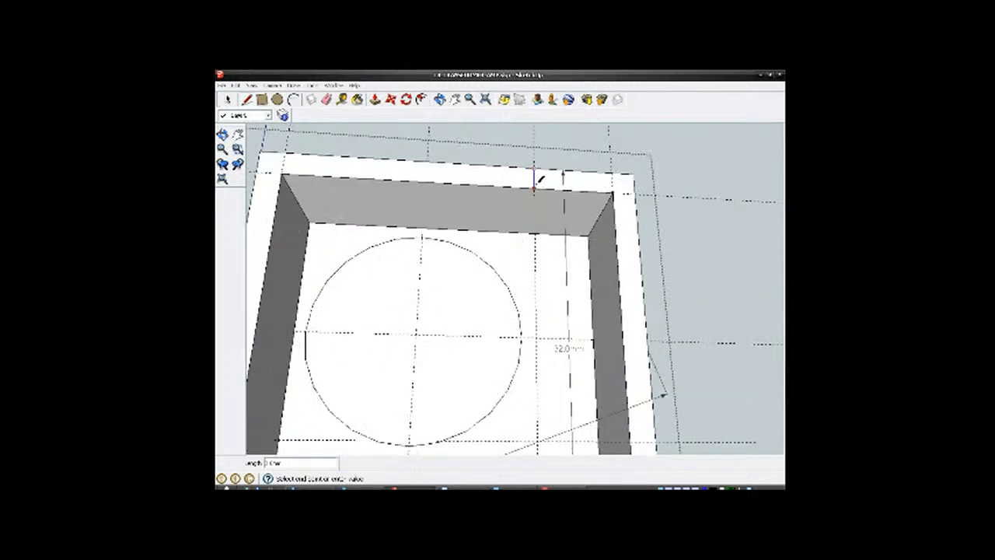
left_click(535, 189)
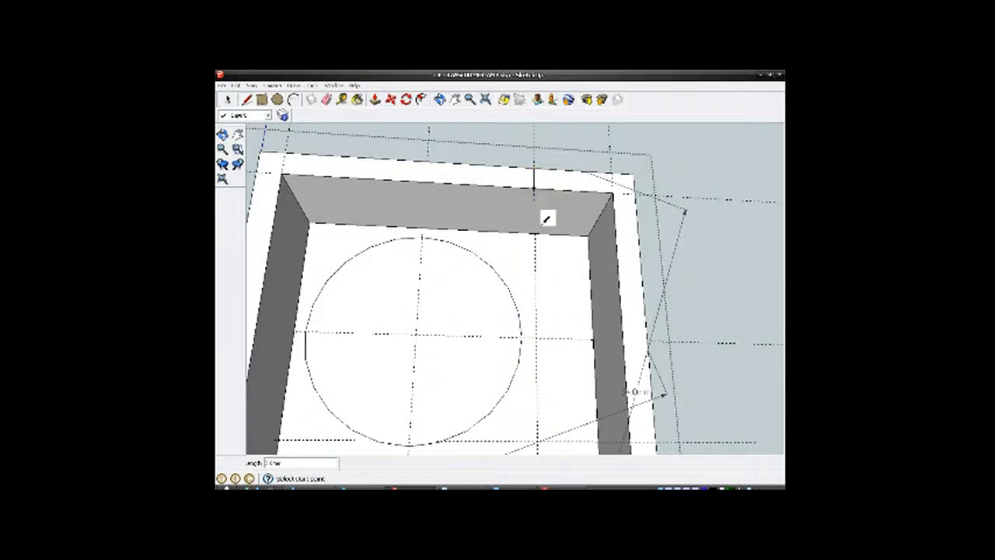
Step: Delete the two leftover dimension annotations that run across the front of the box
left_click(311, 86)
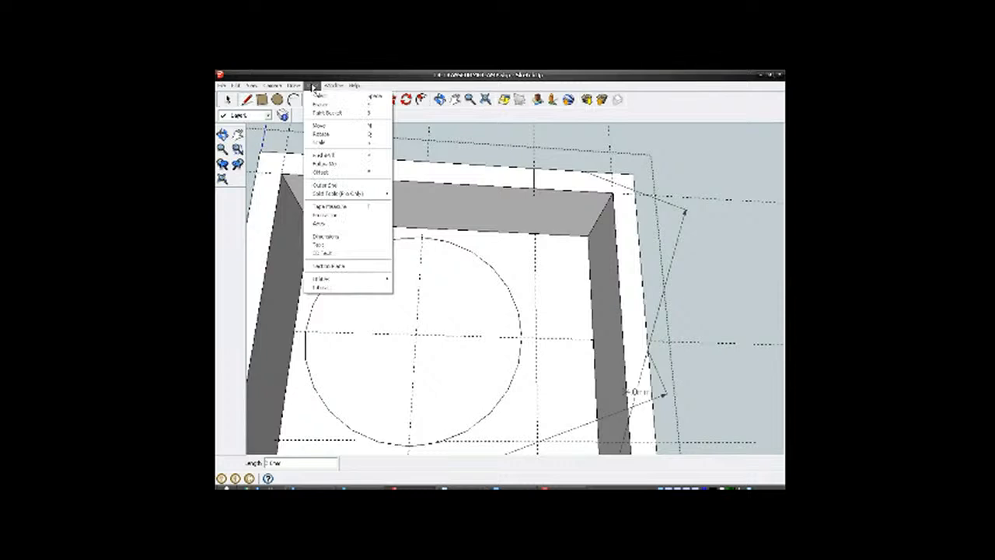
left_click(327, 236)
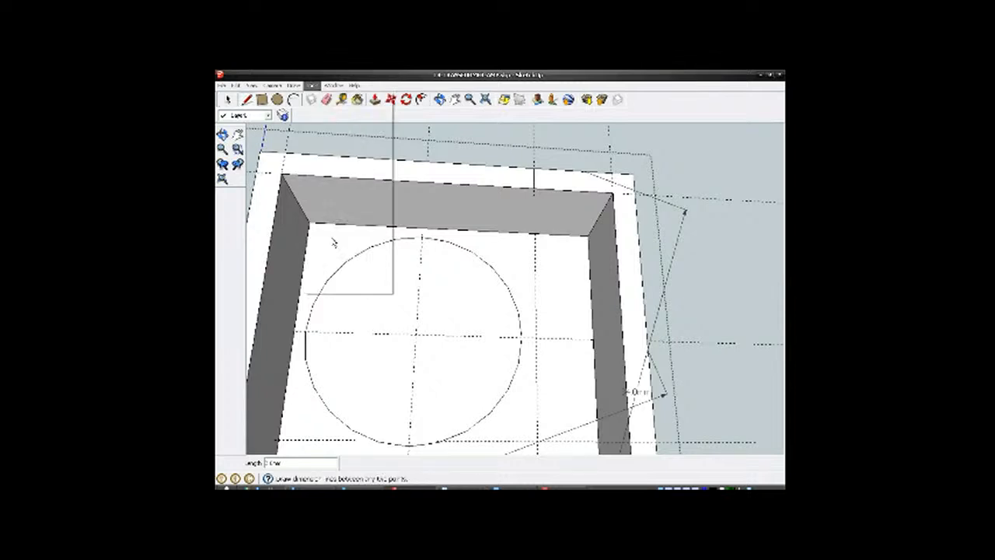
right_click(678, 237)
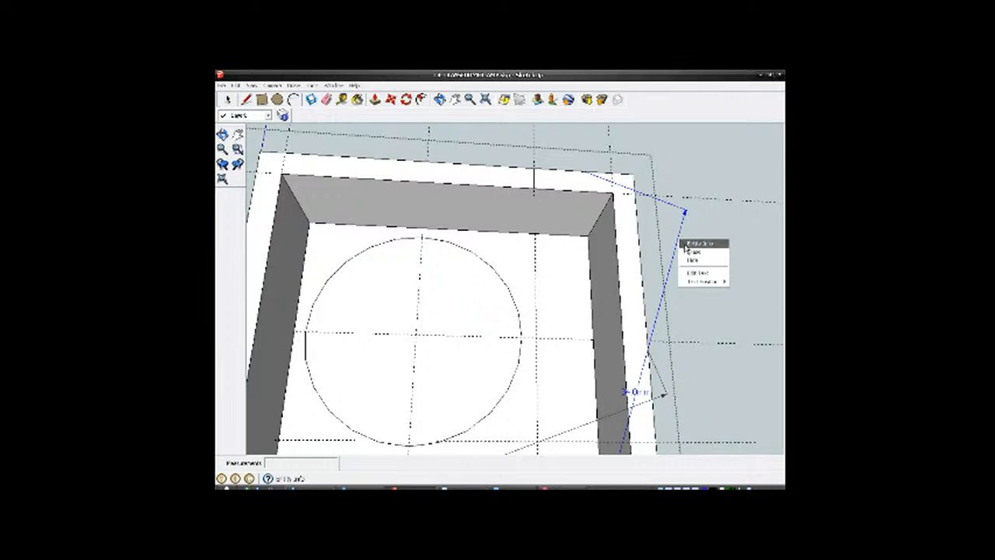
left_click(688, 252)
scroll(600, 204, "down", 3)
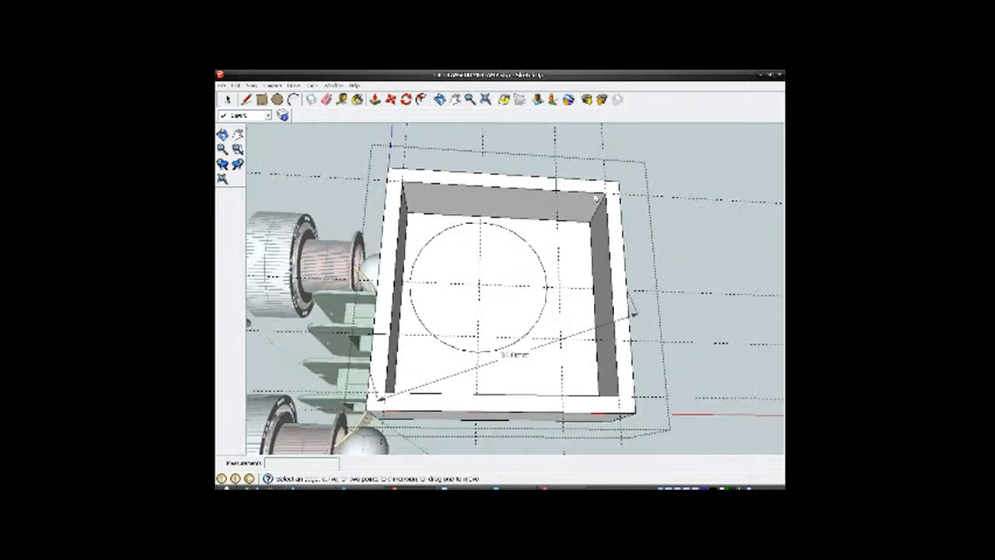
right_click(517, 354)
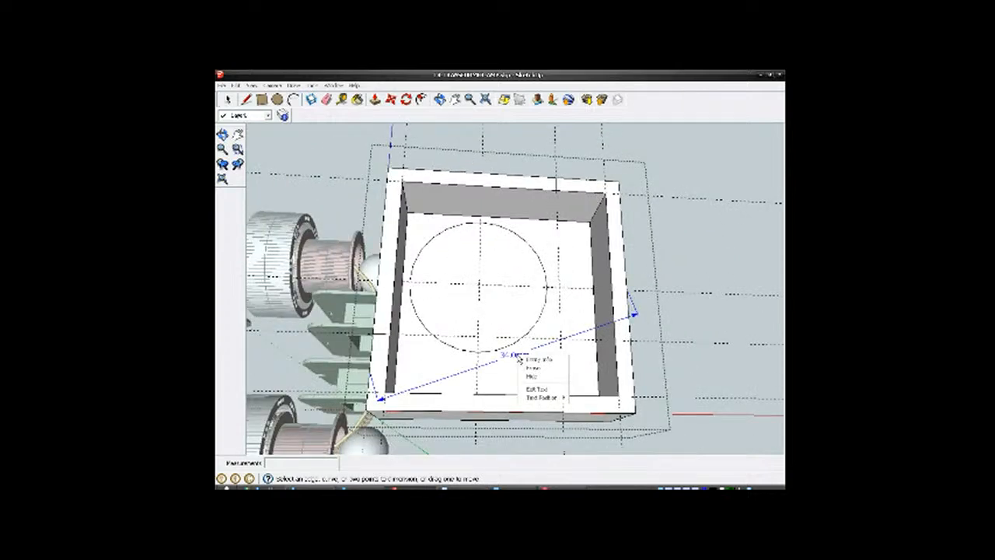
left_click(531, 370)
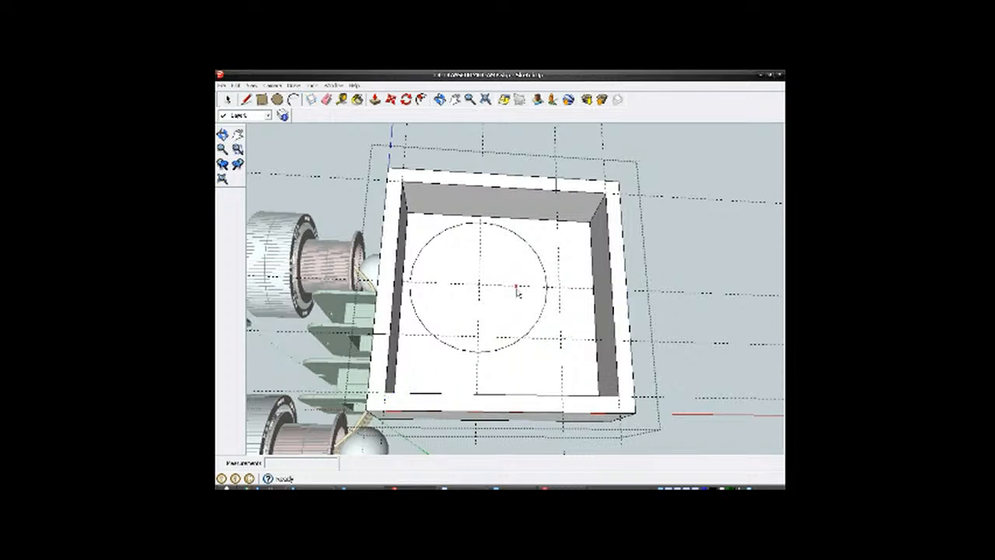
Step: Push the L-shaped rim section of the left and top walls back to the level of the back plate's inner face
middle_click_drag(502, 325, 474, 351)
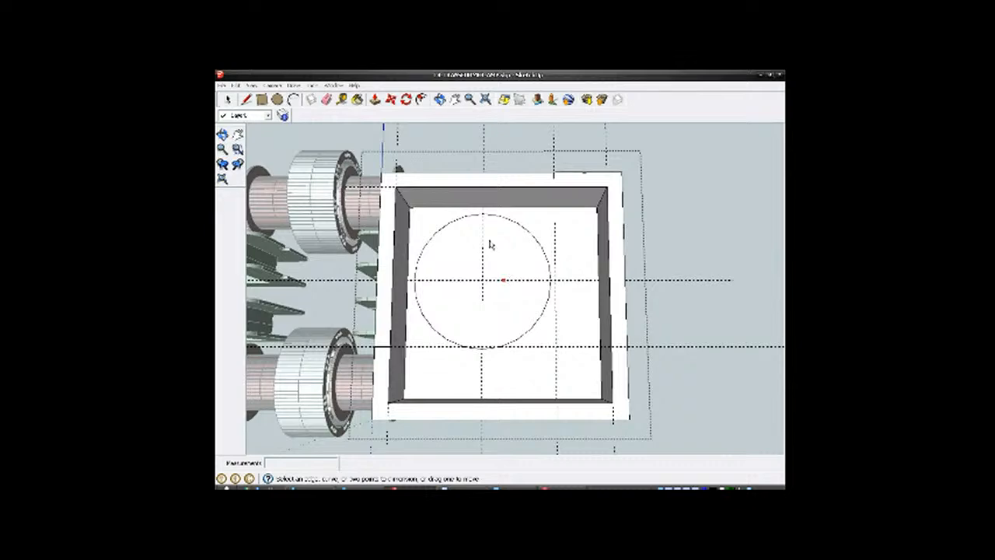
scroll(451, 272, "up", 1)
middle_click_drag(451, 273, 567, 304)
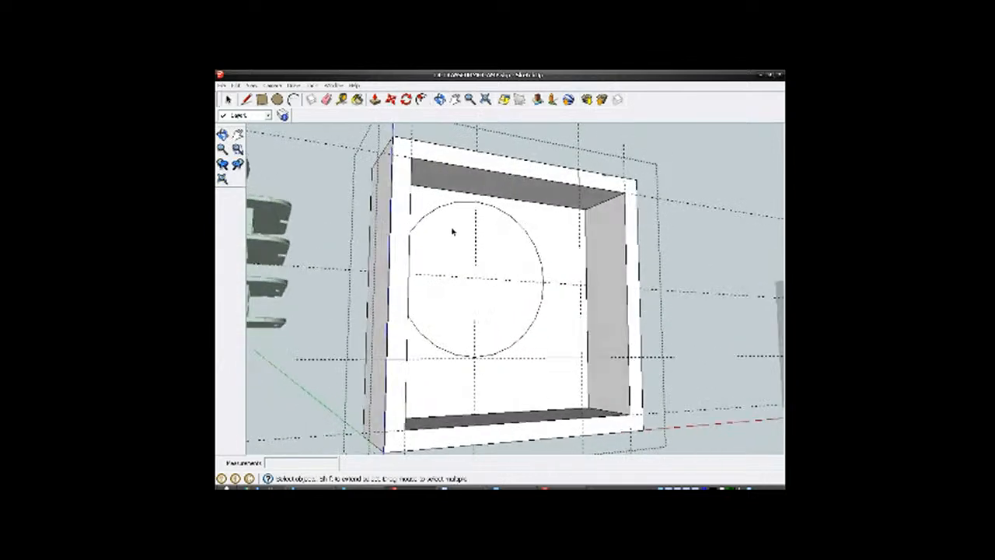
left_click(403, 219)
middle_click_drag(443, 261, 504, 311)
left_click(375, 101)
scroll(468, 255, "up", 1)
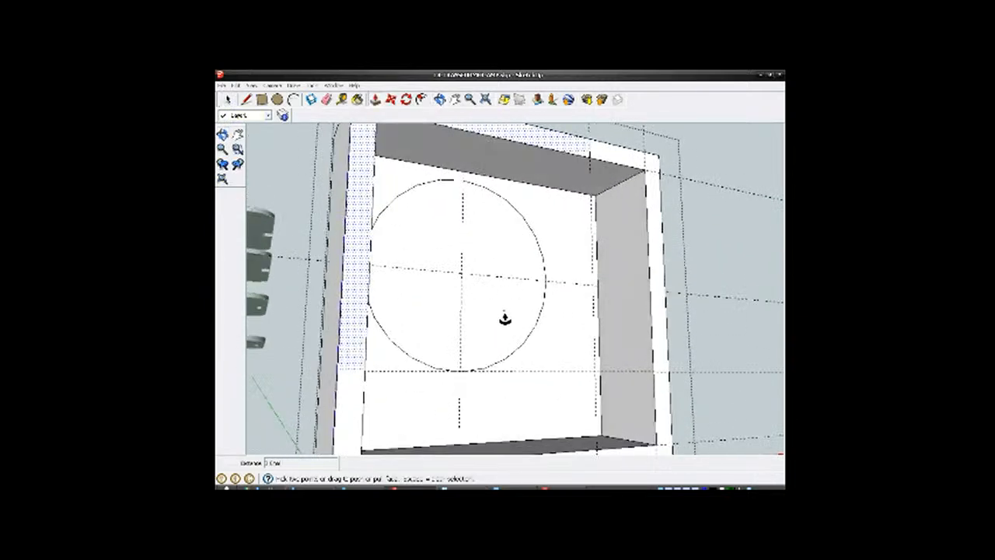
scroll(504, 311, "down", 2)
left_click(510, 189)
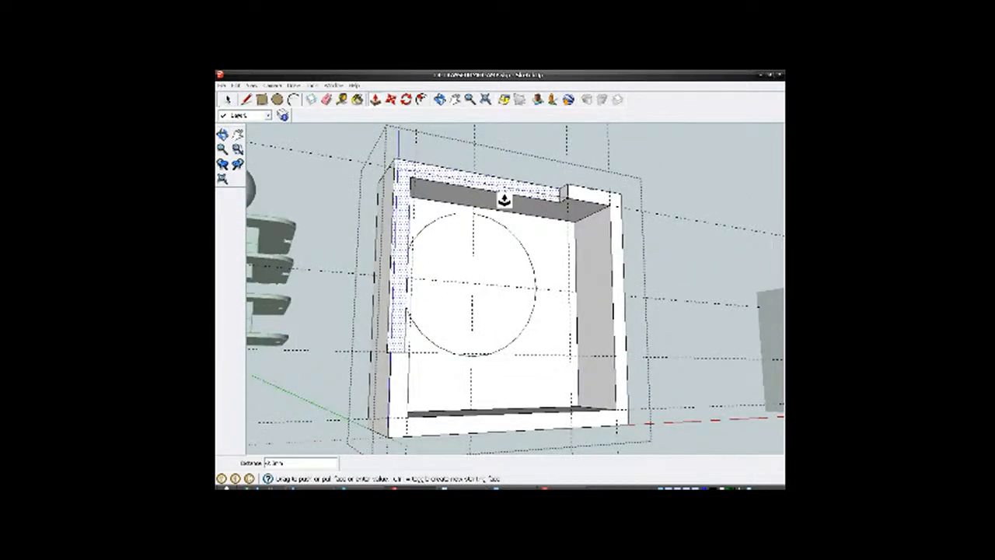
left_click(535, 245)
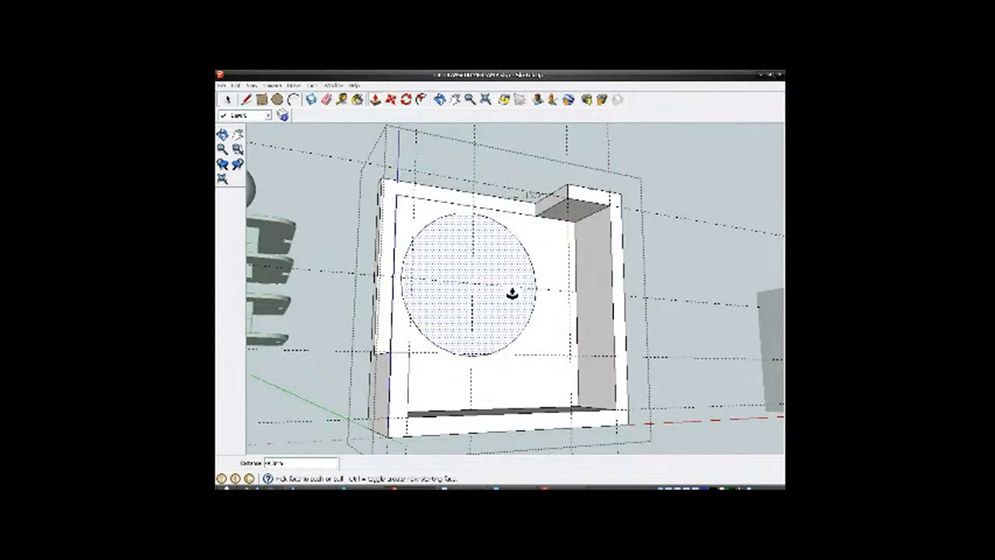
Step: Push the circle on the back plate through its full thickness to cut a round hole
middle_click_drag(490, 256, 515, 324)
key("p")
scroll(456, 296, "up", 4)
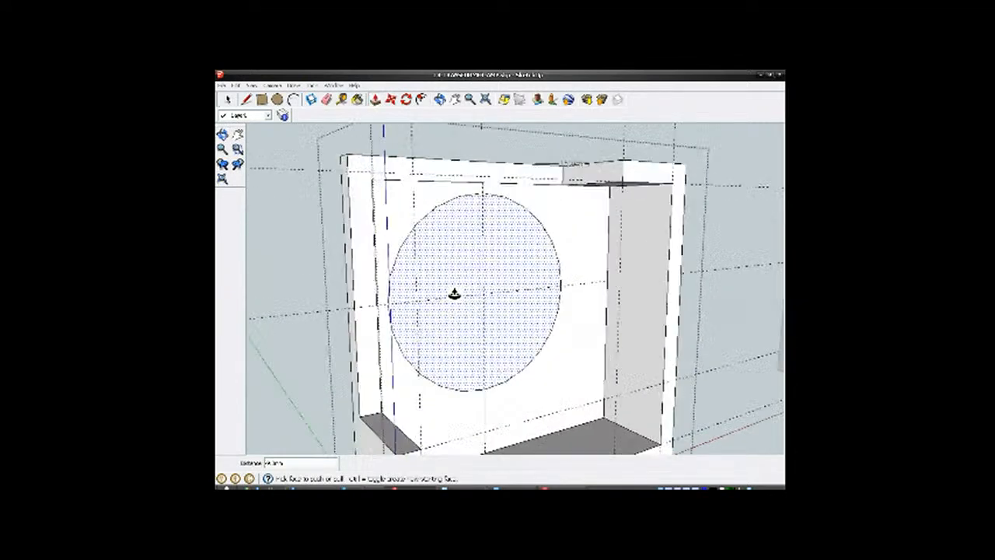
left_click(454, 291)
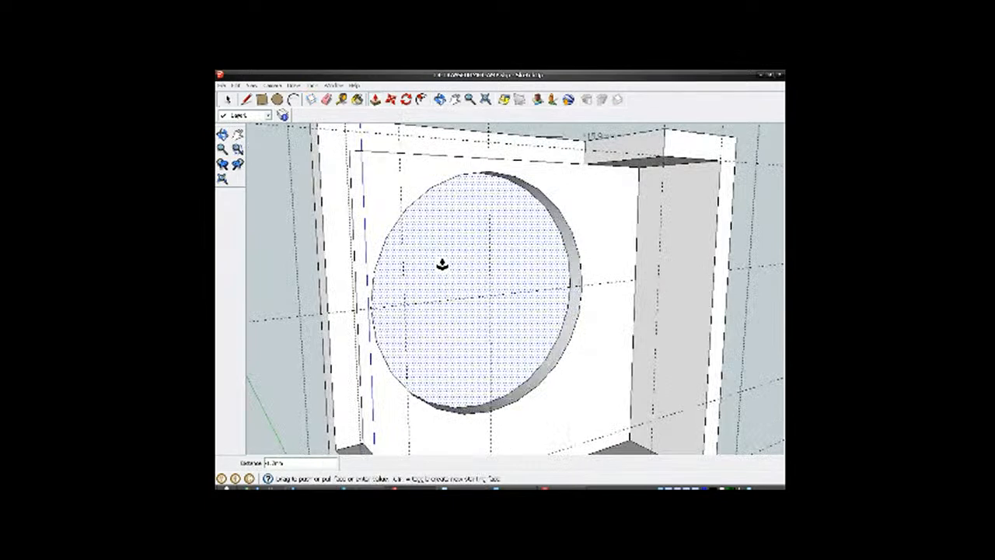
left_click(440, 261)
scroll(543, 212, "down", 5)
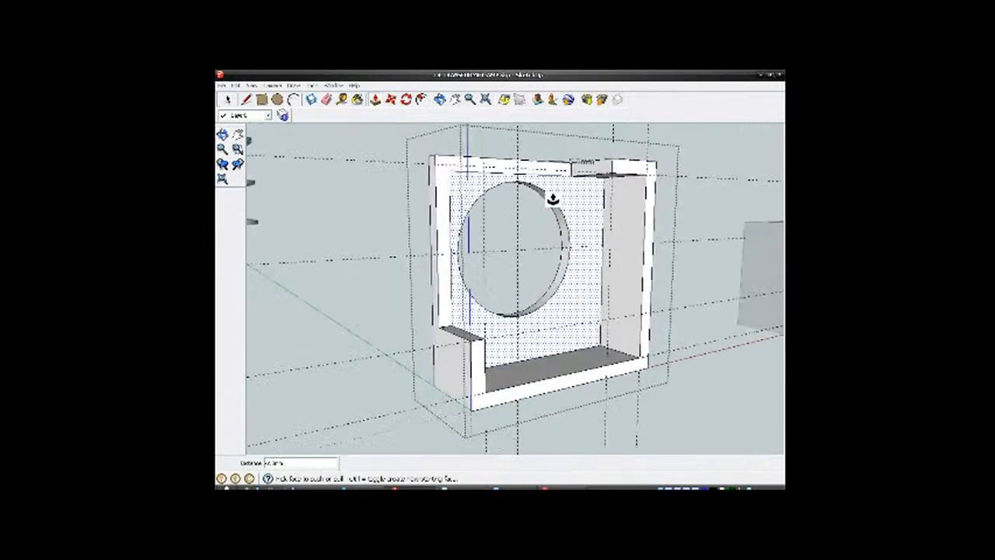
Step: Erase the inner edges that separate the lowered L-shaped strip from the back plate's face
middle_click_drag(524, 301, 376, 309)
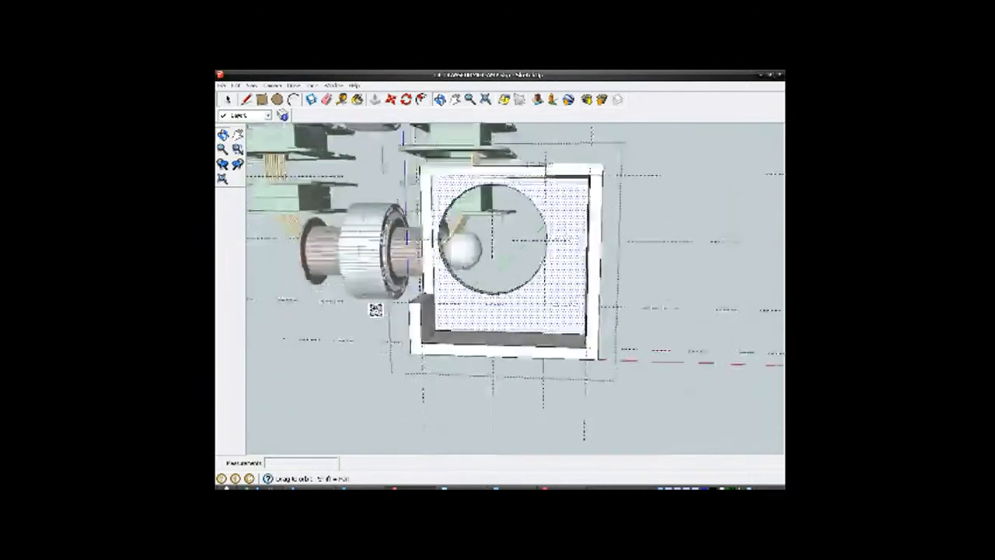
middle_click_drag(507, 305, 406, 322)
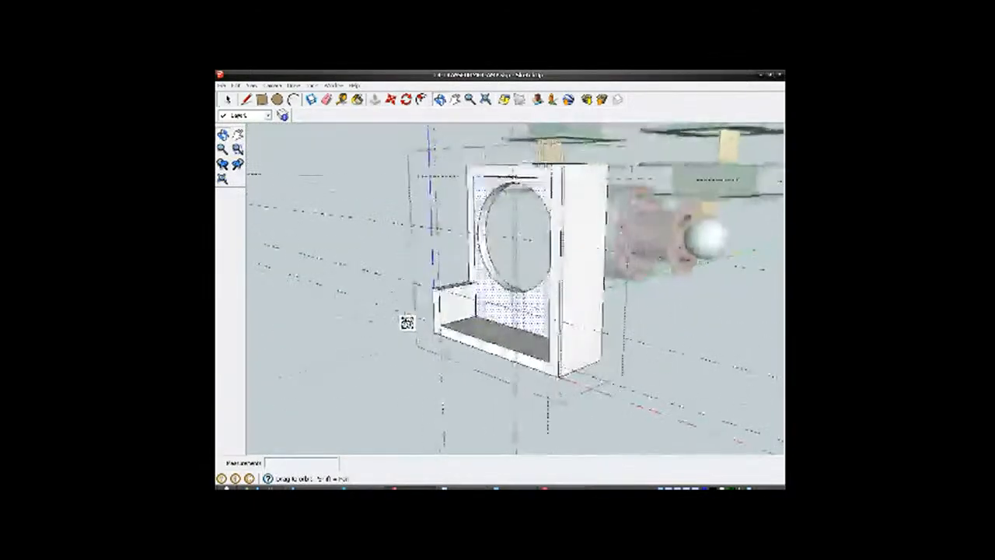
scroll(469, 200, "up", 2)
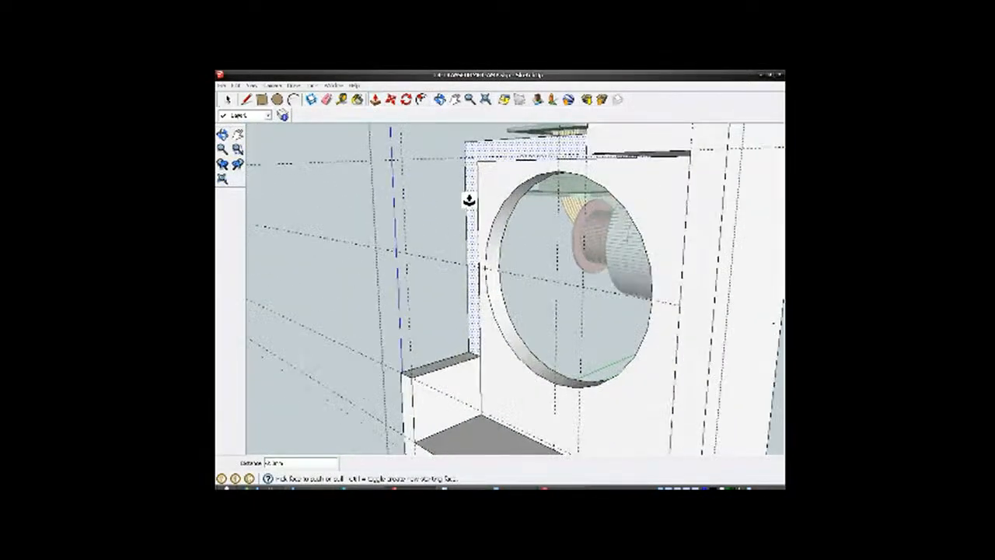
key("e")
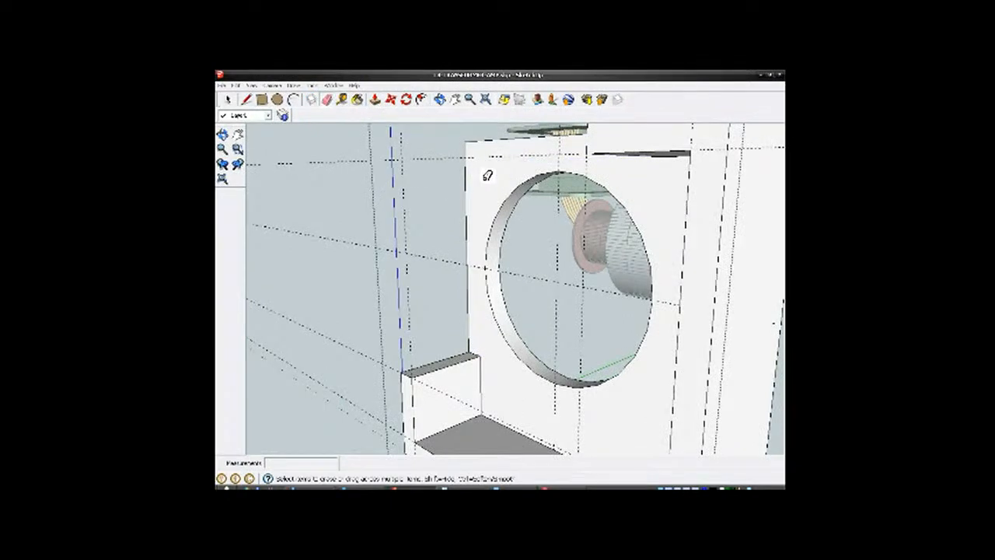
scroll(483, 180, "down", 3)
middle_click_drag(495, 200, 536, 342)
scroll(460, 311, "up", 3)
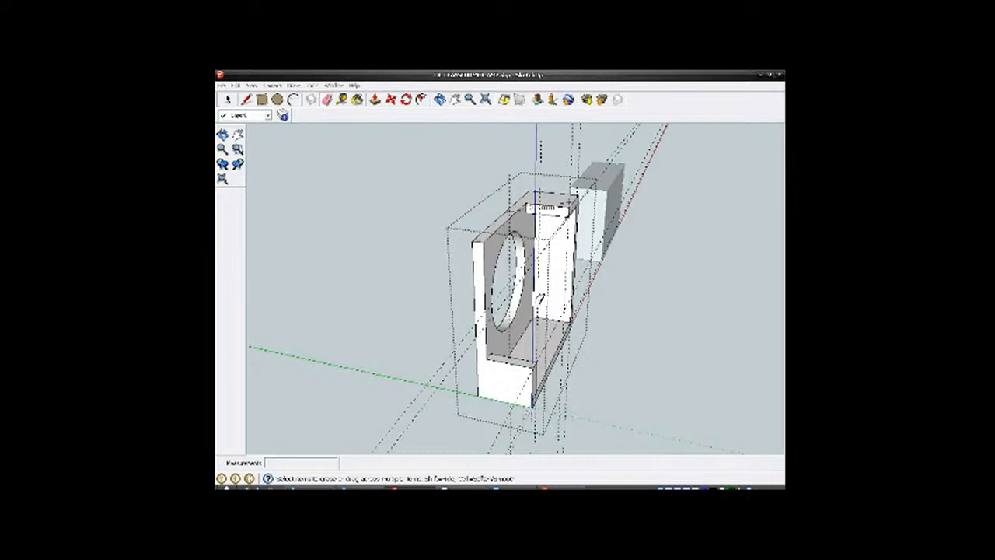
scroll(527, 311, "up", 5)
middle_click_drag(515, 337, 502, 318)
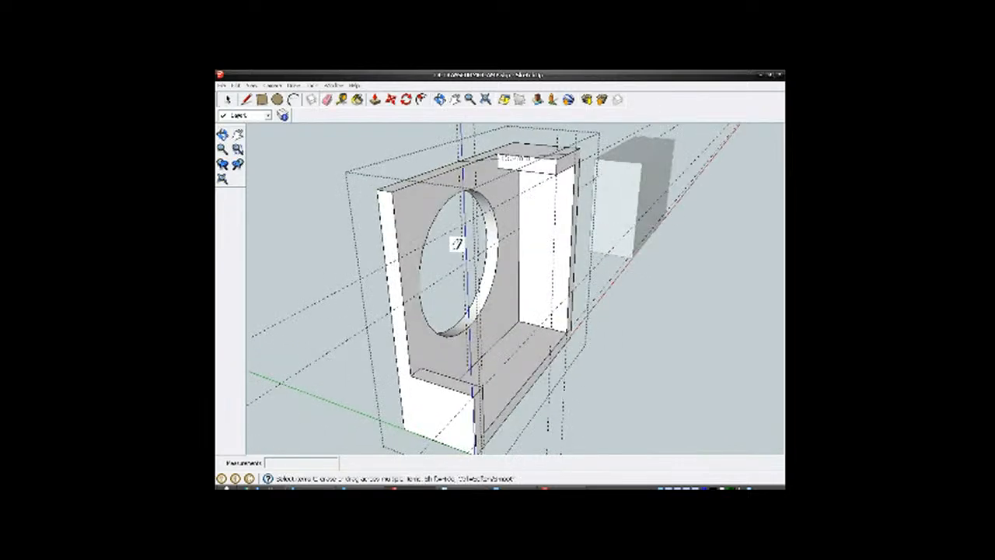
Step: Delete all guide lines from the model and inspect the case from several angles
left_click(237, 85)
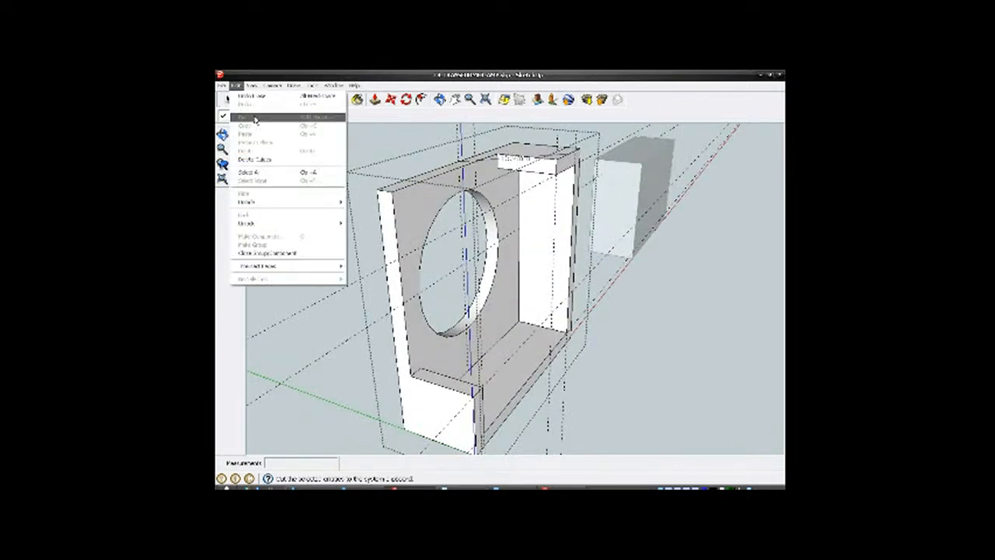
left_click(257, 160)
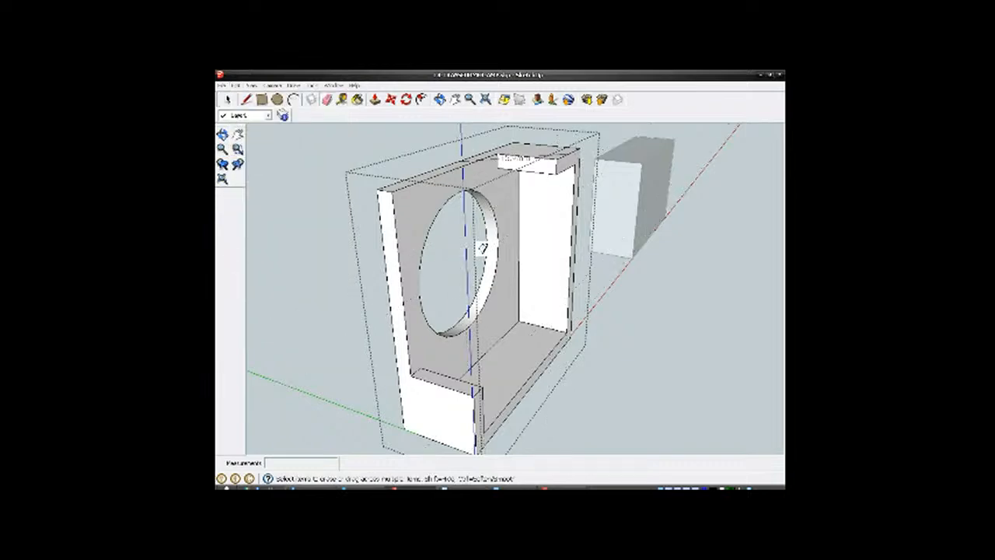
mouse_move(511, 245)
middle_mouse_down()
mouse_move(431, 242)
mouse_move(438, 209)
mouse_move(472, 279)
mouse_move(485, 271)
middle_mouse_up()
scroll(518, 240, "down", 3)
mouse_move(492, 313)
middle_mouse_down()
mouse_move(555, 233)
mouse_move(624, 216)
mouse_move(529, 228)
mouse_move(524, 239)
mouse_move(448, 237)
mouse_move(515, 318)
mouse_move(533, 260)
mouse_move(531, 303)
mouse_move(520, 316)
mouse_move(506, 300)
mouse_move(533, 328)
mouse_move(477, 290)
middle_mouse_up()
scroll(420, 231, "up", 3)
scroll(466, 272, "up", 3)
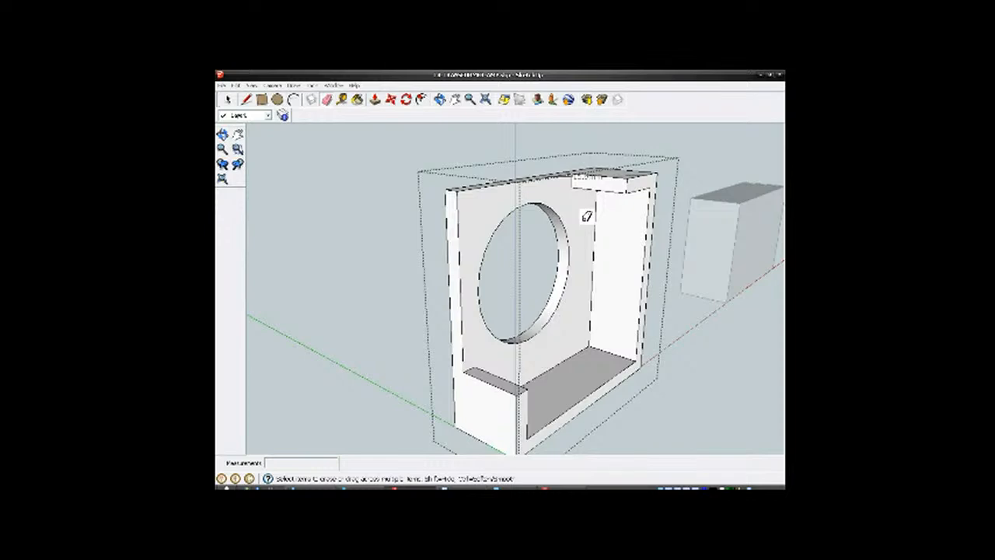
Step: Undo the guide deletion and the erasing of the L-shaped strip's inner edges
key("ctrl+z")
key("ctrl+z")
key("ctrl+z")
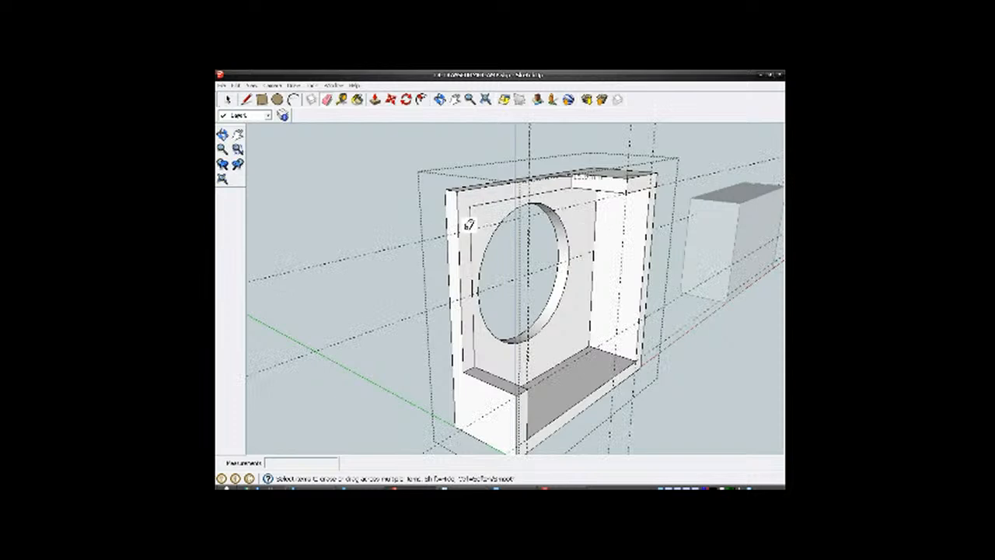
Step: Delete all guide lines and select the L-shaped strip on the back plate
left_click(236, 85)
left_click(261, 160)
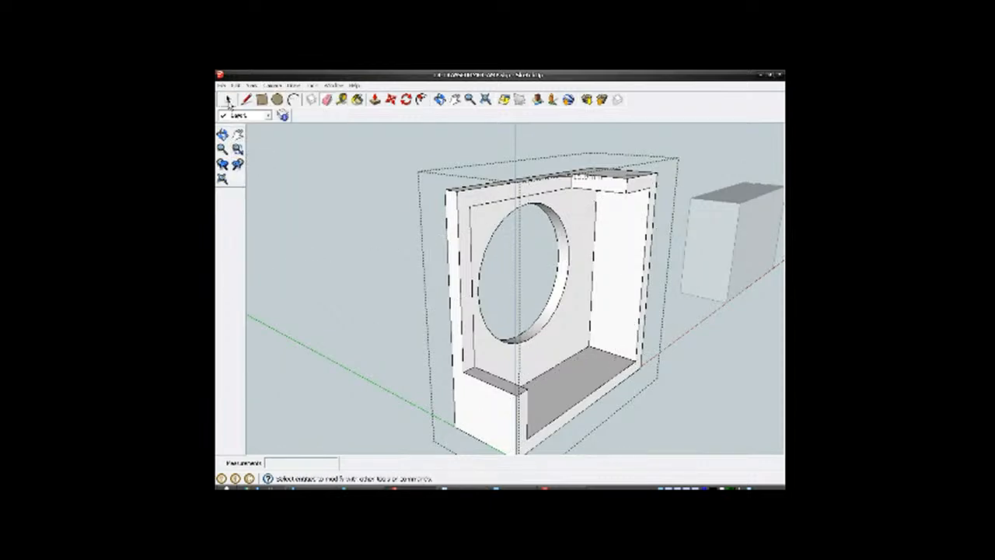
scroll(471, 246, "up", 2)
left_click(462, 252)
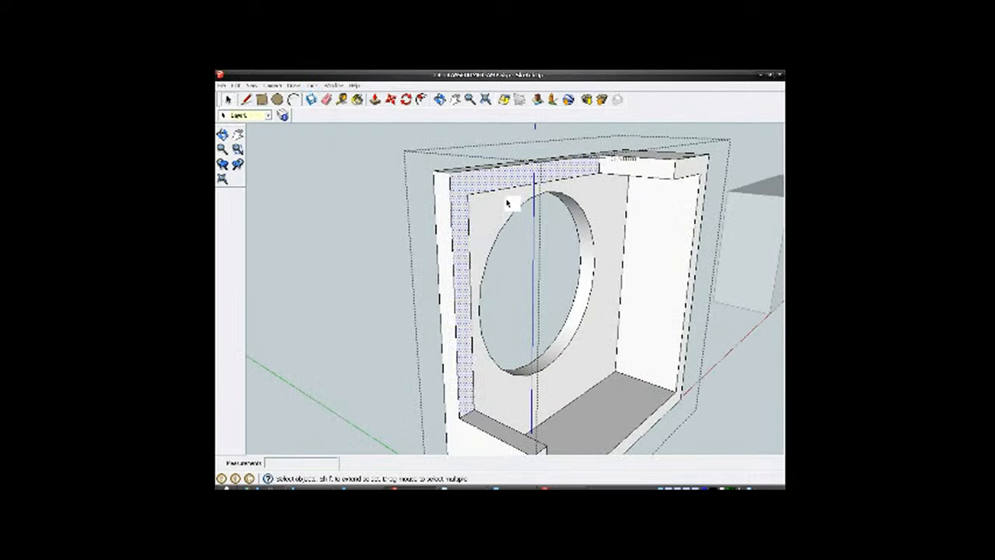
scroll(507, 200, "down", 2)
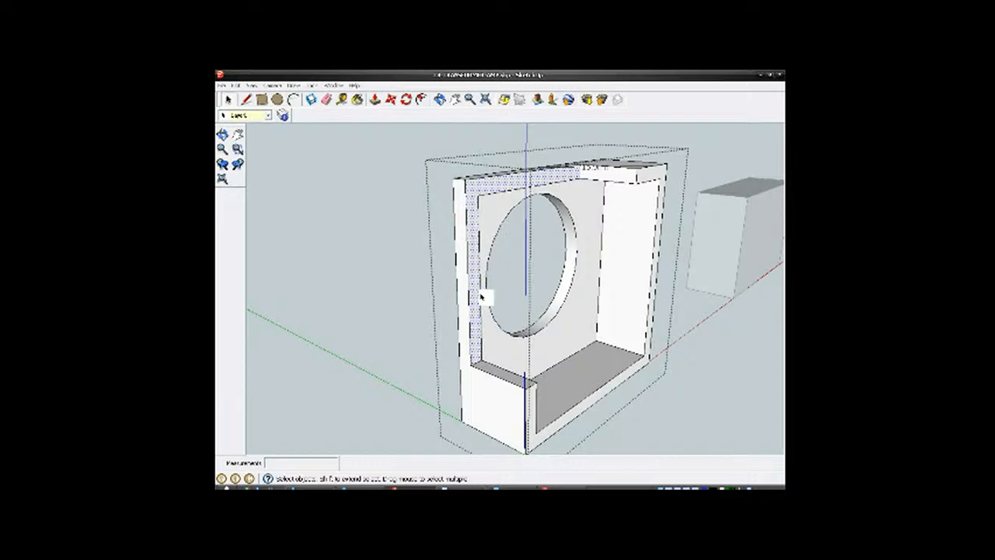
Step: Measure the distance from the hole's left edge to the outer left edge of the L-shaped strip
middle_click_drag(497, 311, 377, 259)
scroll(378, 251, "up", 4)
scroll(378, 253, "up", 1)
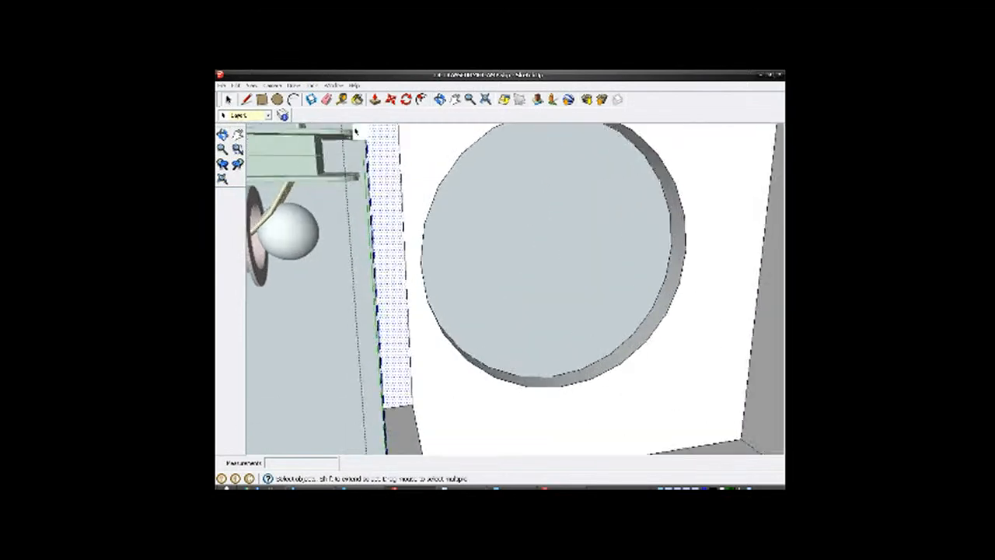
left_click(342, 99)
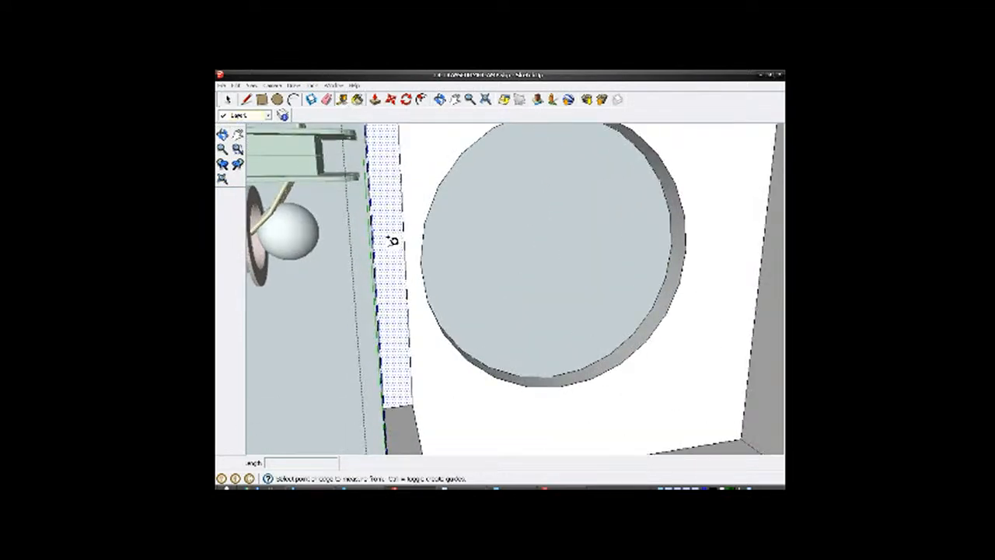
left_click(420, 262)
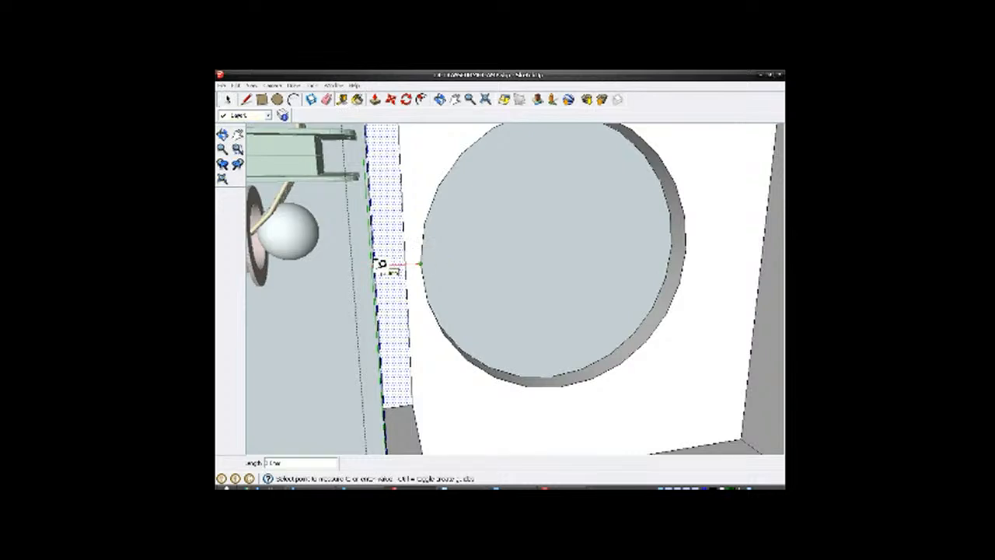
left_click(386, 267)
scroll(411, 277, "down", 4)
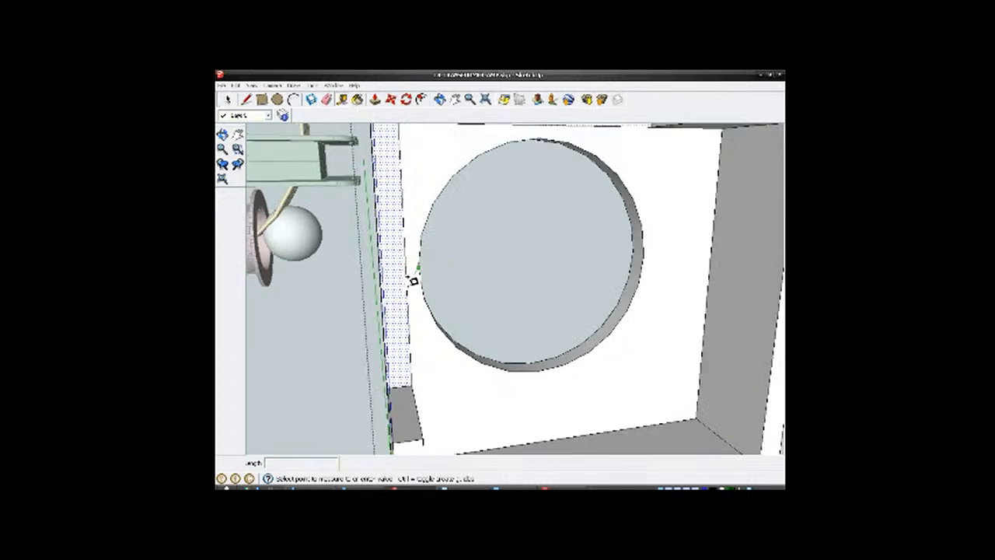
middle_click_drag(518, 340, 439, 266)
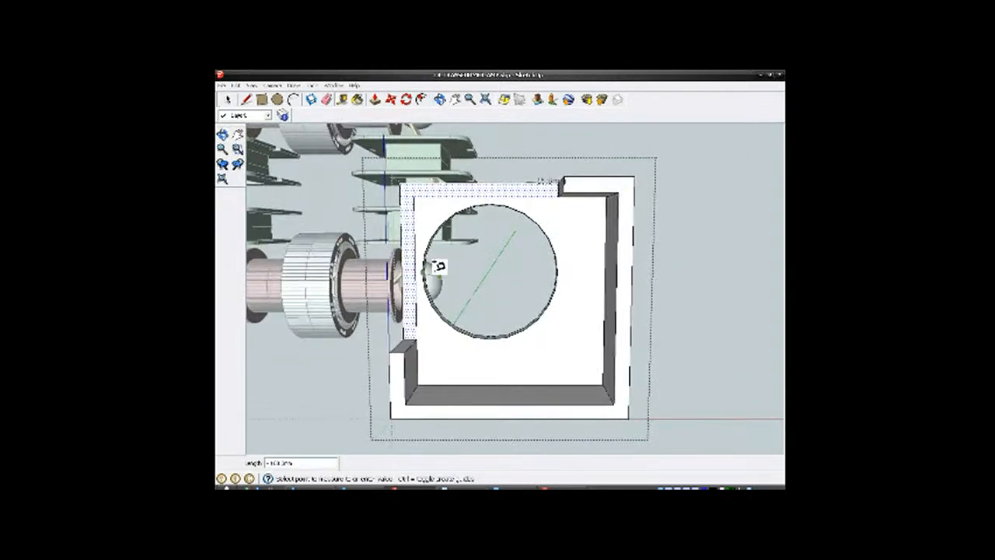
left_click(481, 367)
Step: Measure the distance from the hole's lowest point down towards the bottom wall
scroll(481, 367, "up", 3)
mouse_move(484, 360)
middle_mouse_down()
mouse_move(506, 324)
mouse_move(502, 361)
middle_mouse_up()
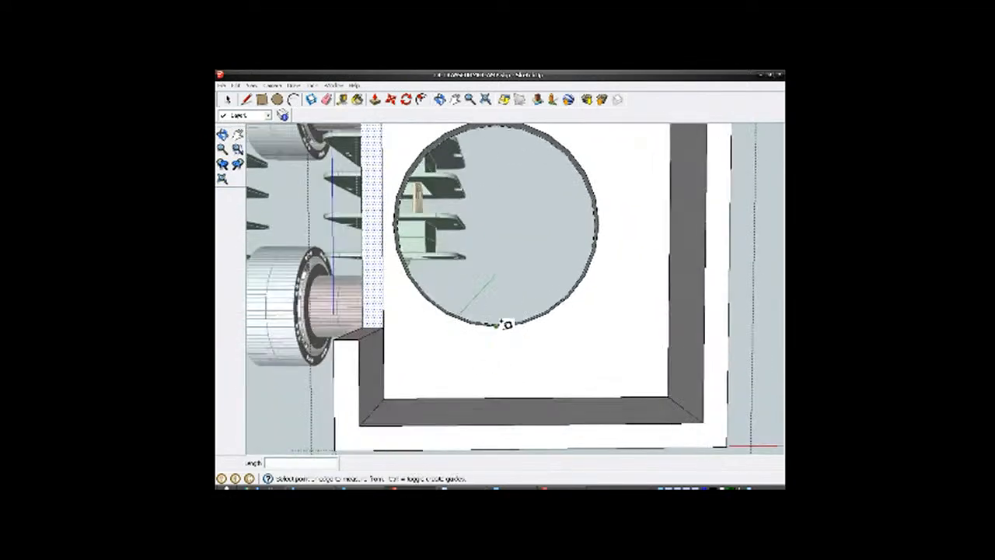
left_click(499, 324)
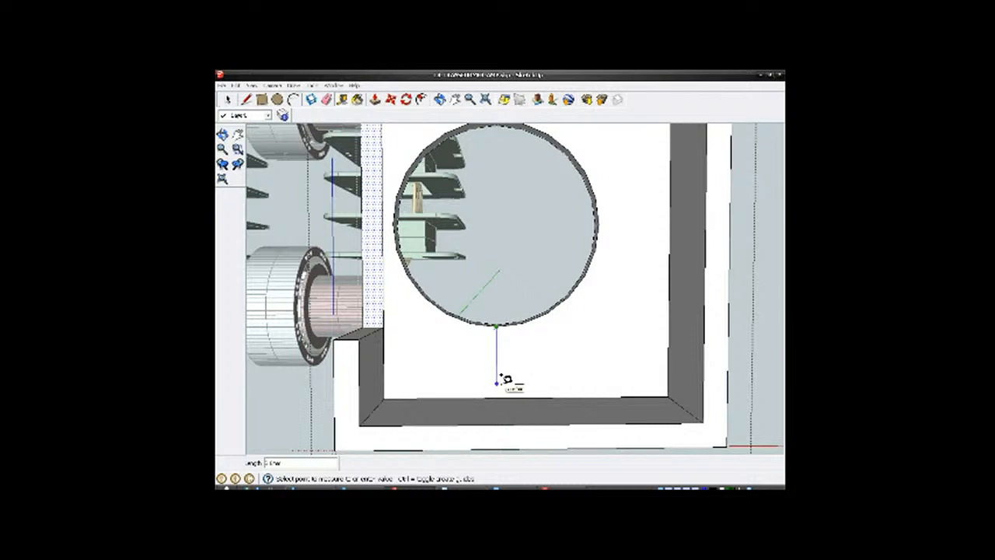
key("Escape")
scroll(451, 346, "down", 2)
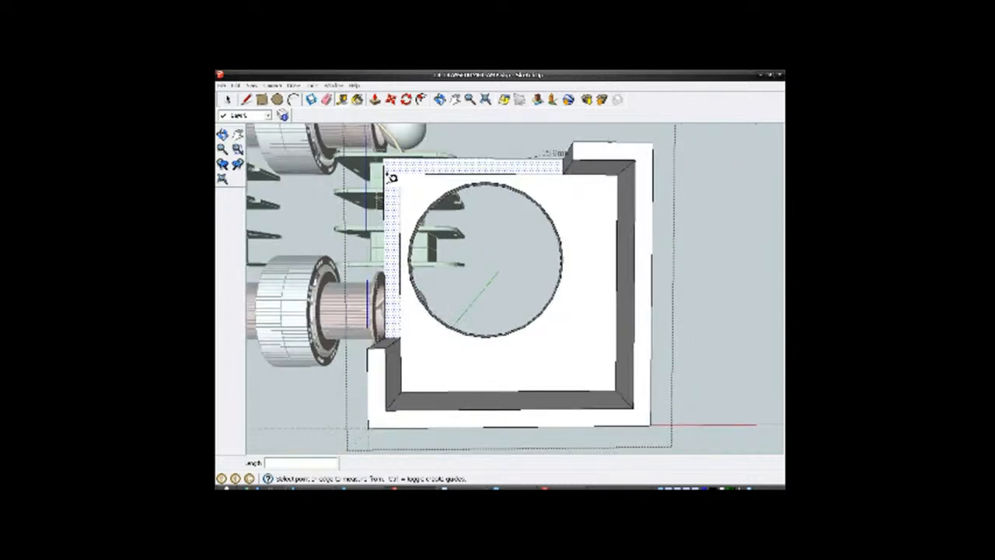
Step: Erase the inner edges of the L-shaped strip so it merges with the back plate's inner face
left_click(326, 100)
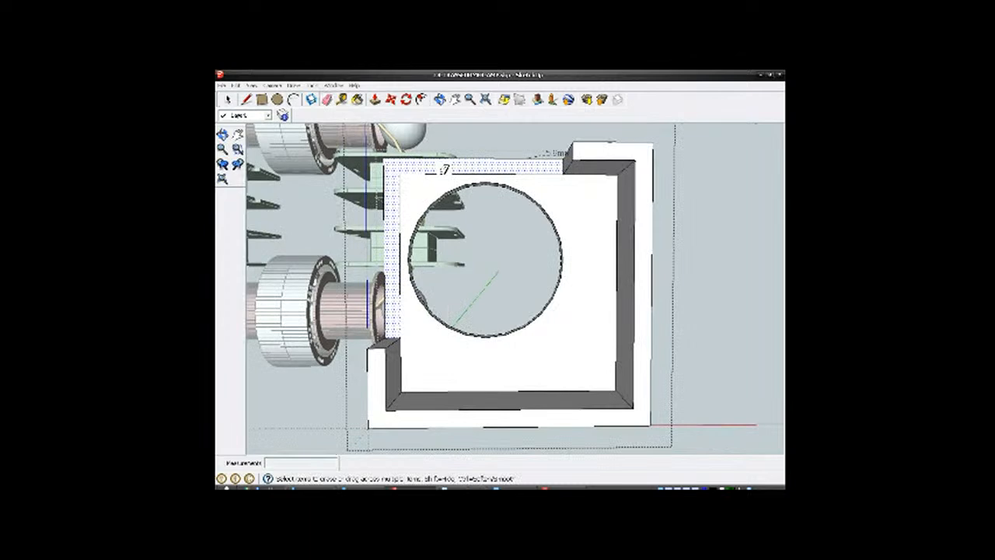
left_click_drag(444, 169, 444, 171)
left_click(400, 200)
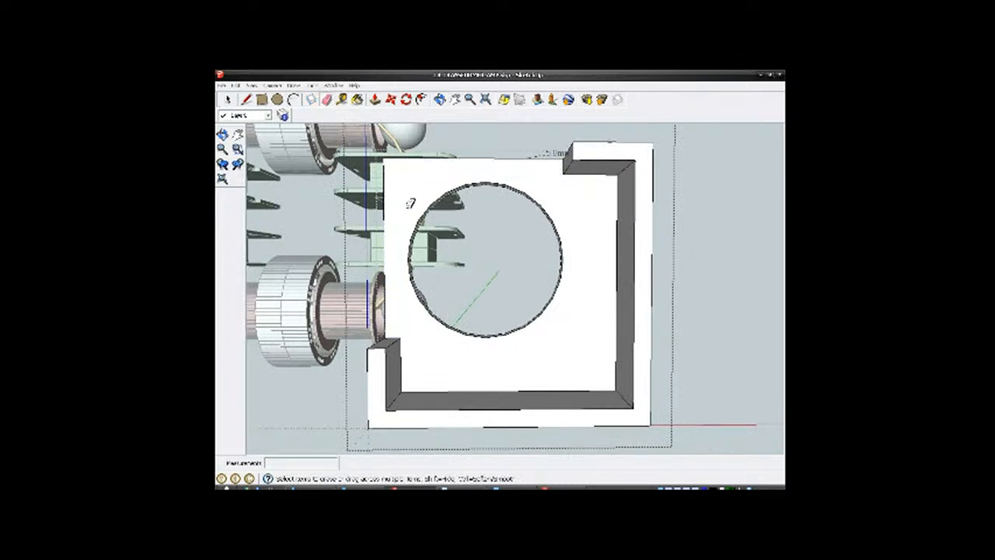
Step: Measure the bottom wall's inside depth from the back plate to its front edge
mouse_move(428, 229)
middle_mouse_down()
mouse_move(567, 327)
mouse_move(604, 324)
mouse_move(444, 311)
mouse_move(536, 300)
mouse_move(561, 362)
mouse_move(580, 267)
mouse_move(599, 282)
mouse_move(534, 318)
mouse_move(539, 328)
middle_mouse_up()
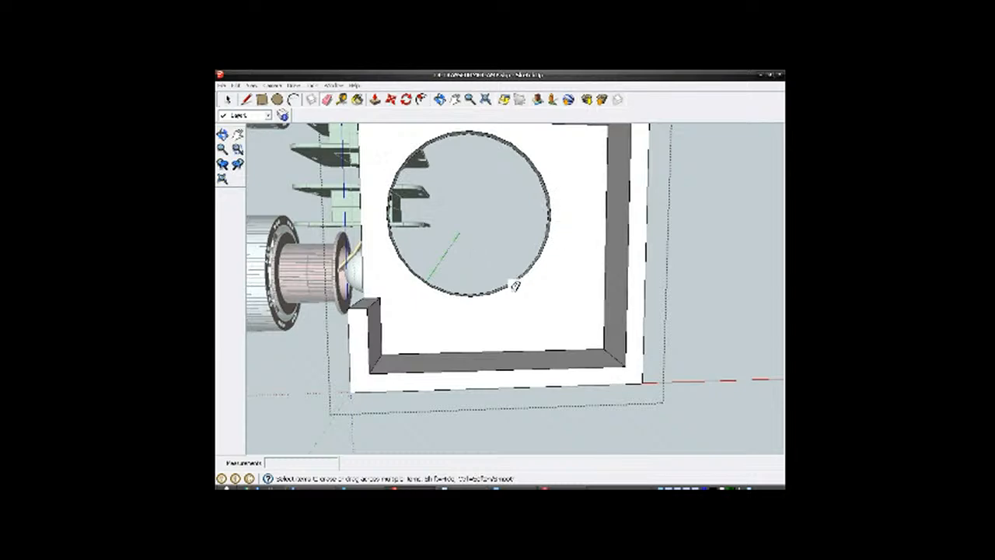
scroll(510, 311, "down", 1)
mouse_move(509, 311)
middle_mouse_down()
mouse_move(593, 311)
mouse_move(510, 322)
mouse_move(431, 299)
mouse_move(450, 340)
mouse_move(573, 326)
middle_mouse_up()
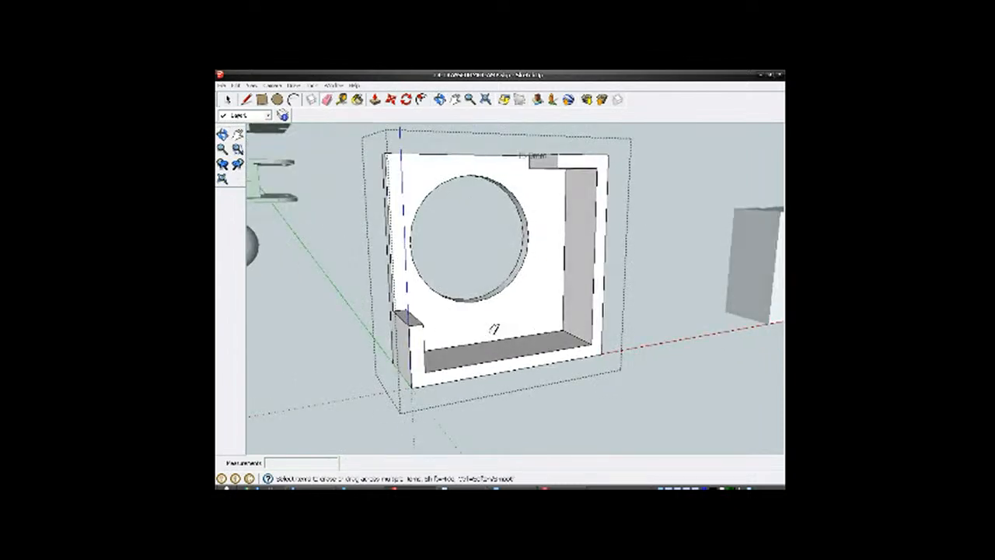
mouse_move(466, 329)
middle_mouse_down()
mouse_move(413, 316)
mouse_move(467, 158)
mouse_move(436, 269)
mouse_move(417, 155)
mouse_move(422, 382)
mouse_move(407, 412)
mouse_move(416, 397)
middle_mouse_up()
scroll(438, 351, "up", 5)
middle_click_drag(514, 330, 466, 346)
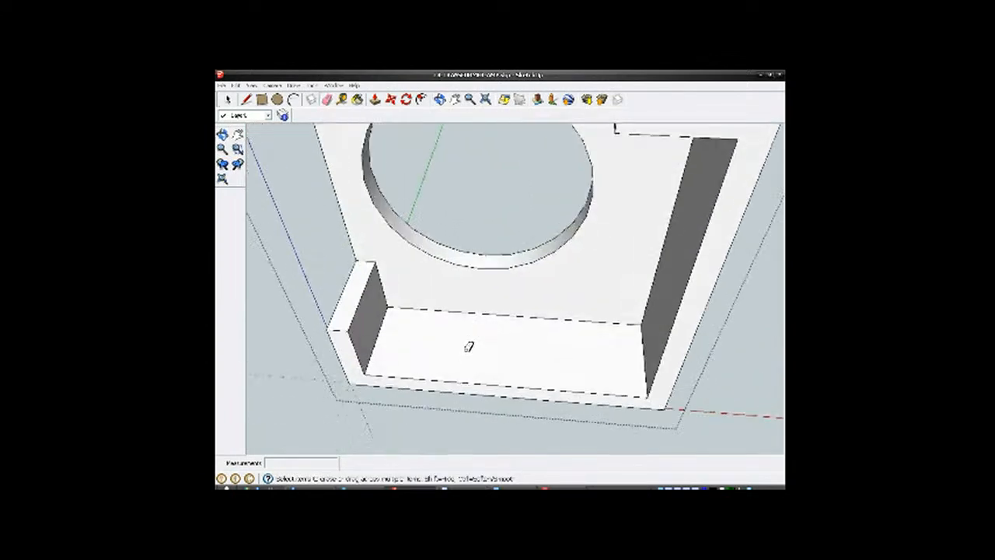
left_click(343, 99)
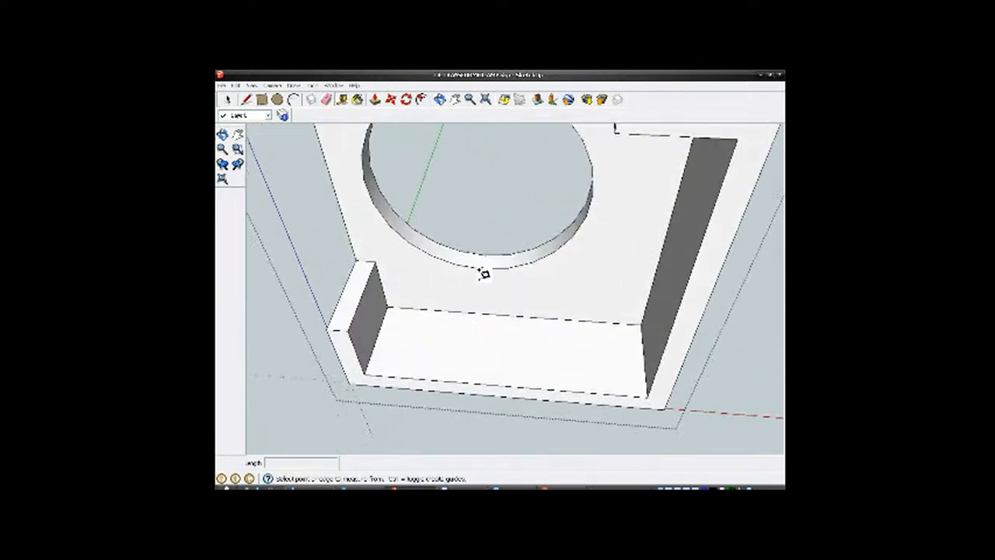
left_click(510, 311)
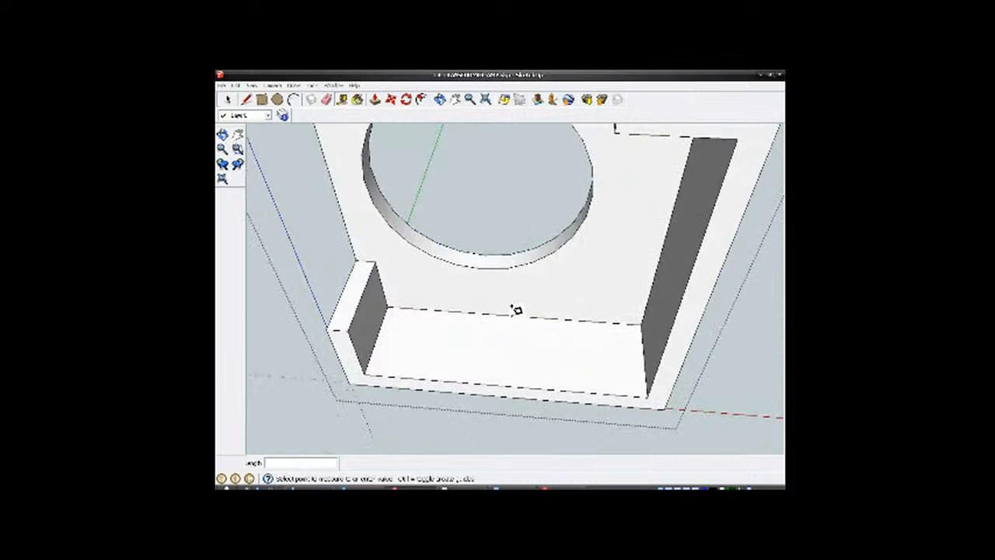
left_click(506, 374)
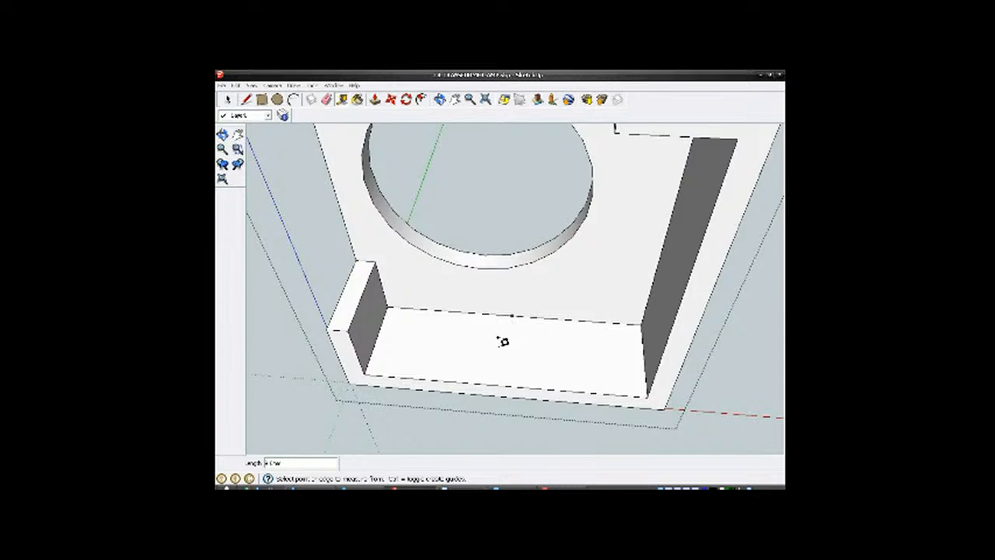
Step: Draw a line across the hole on both the inner and outer faces of the back plate to close the hole
scroll(513, 358, "down", 3)
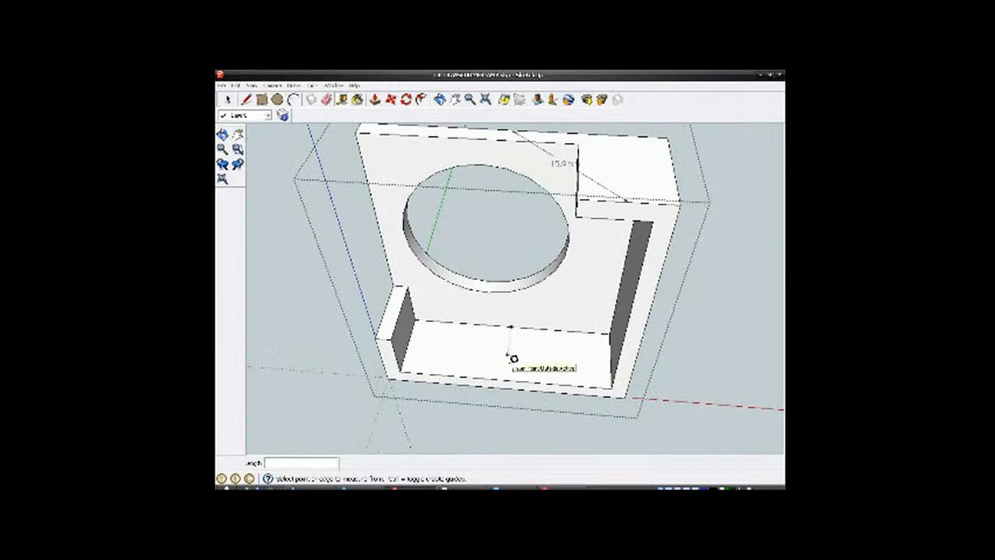
mouse_move(484, 349)
middle_mouse_down()
mouse_move(642, 347)
mouse_move(530, 357)
mouse_move(644, 344)
mouse_move(544, 304)
middle_mouse_up()
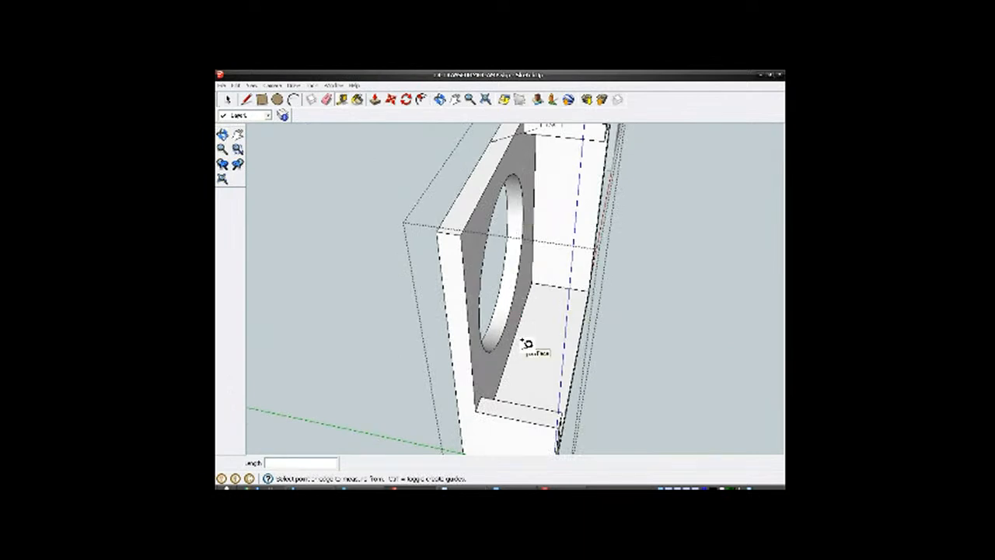
mouse_move(533, 321)
middle_mouse_down()
mouse_move(584, 333)
mouse_move(614, 325)
mouse_move(471, 317)
mouse_move(382, 329)
middle_mouse_up()
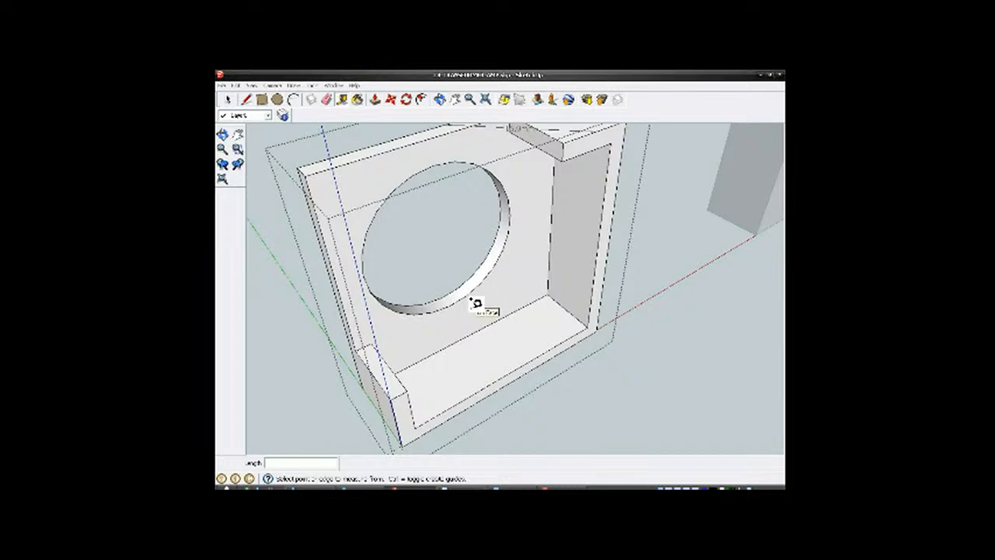
left_click(246, 99)
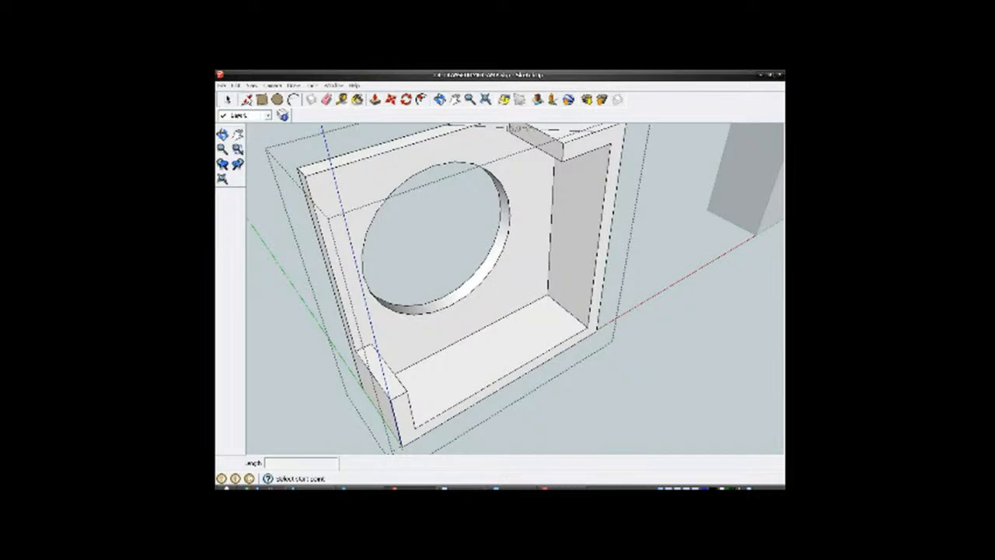
left_click(435, 163)
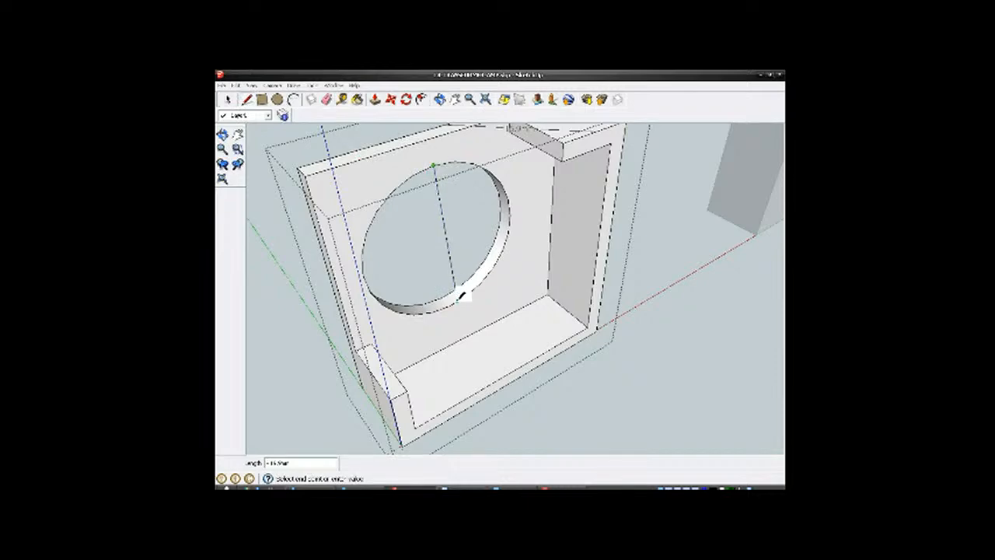
left_click(458, 291)
middle_click_drag(412, 264, 612, 314)
left_click(584, 305)
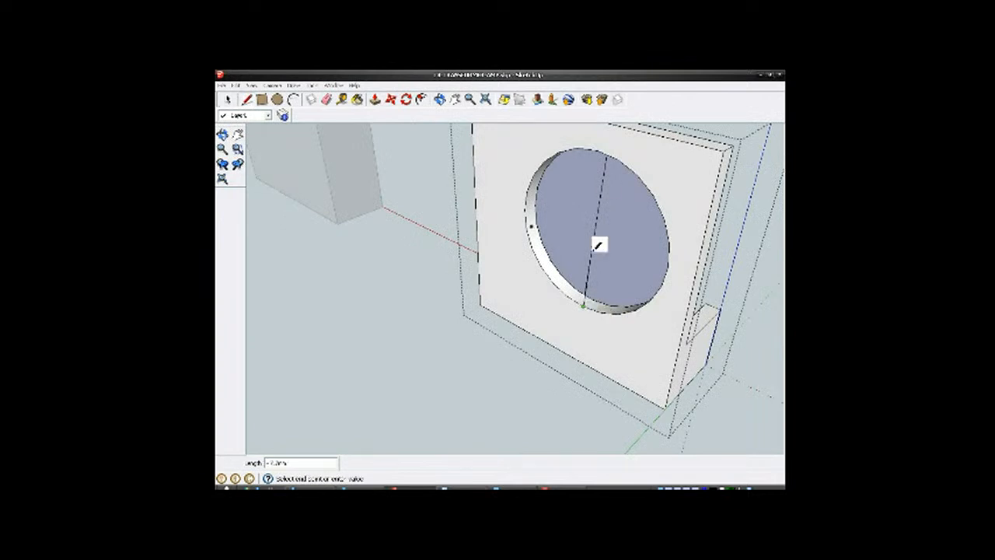
left_click(620, 156)
Step: Erase both dividing lines and the circle outline on the back plate's outer face
left_click(325, 100)
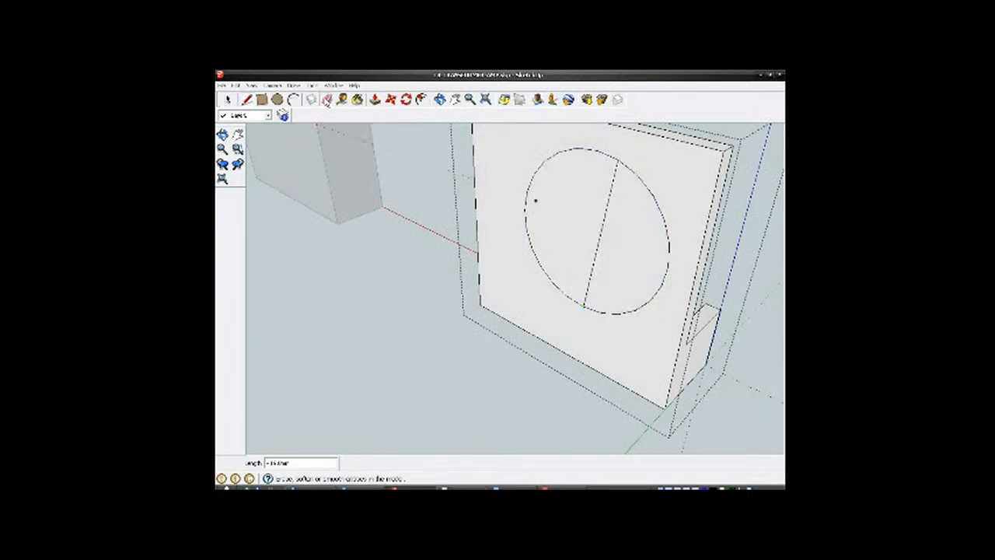
left_click(604, 231)
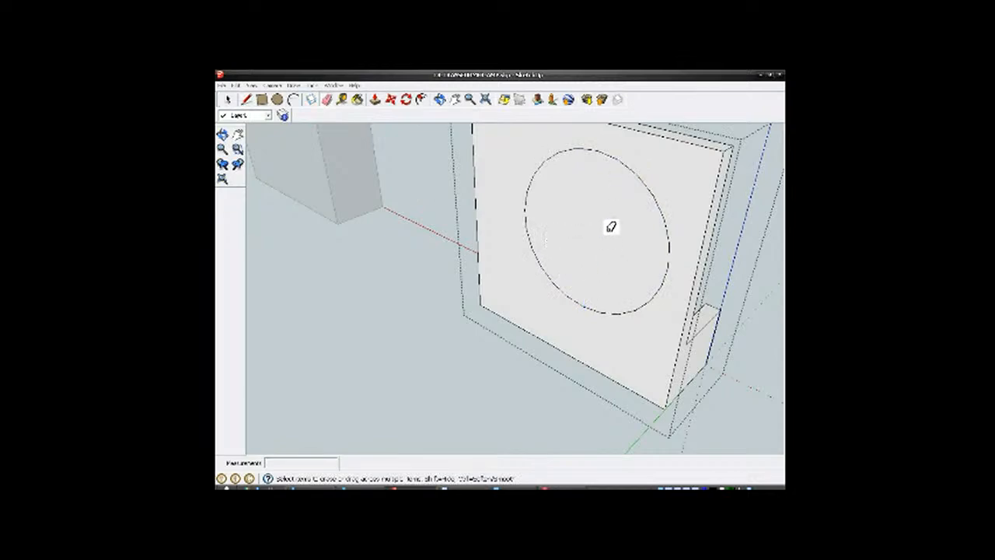
left_click(635, 161)
mouse_move(624, 203)
middle_mouse_down()
mouse_move(474, 236)
mouse_move(290, 184)
mouse_move(313, 207)
middle_mouse_up()
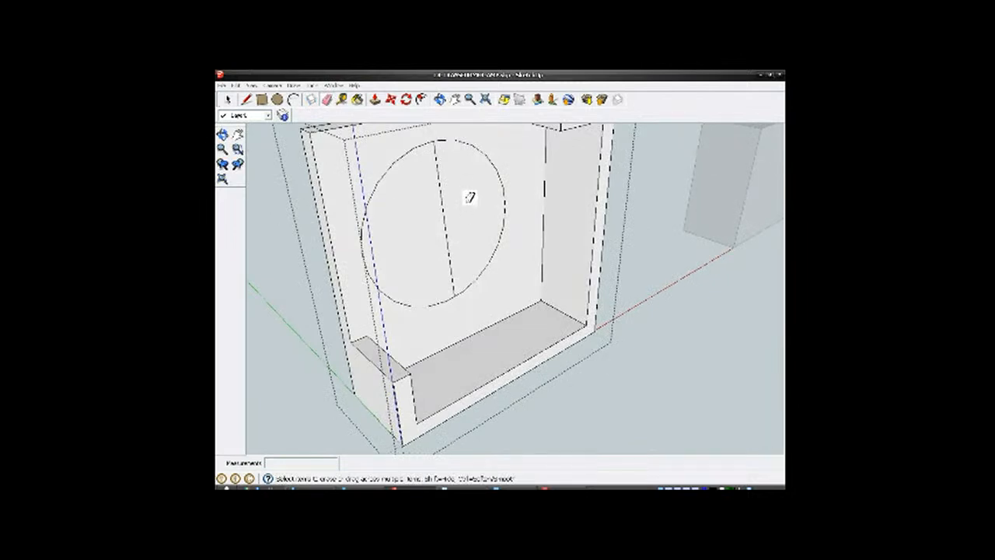
left_click(449, 225)
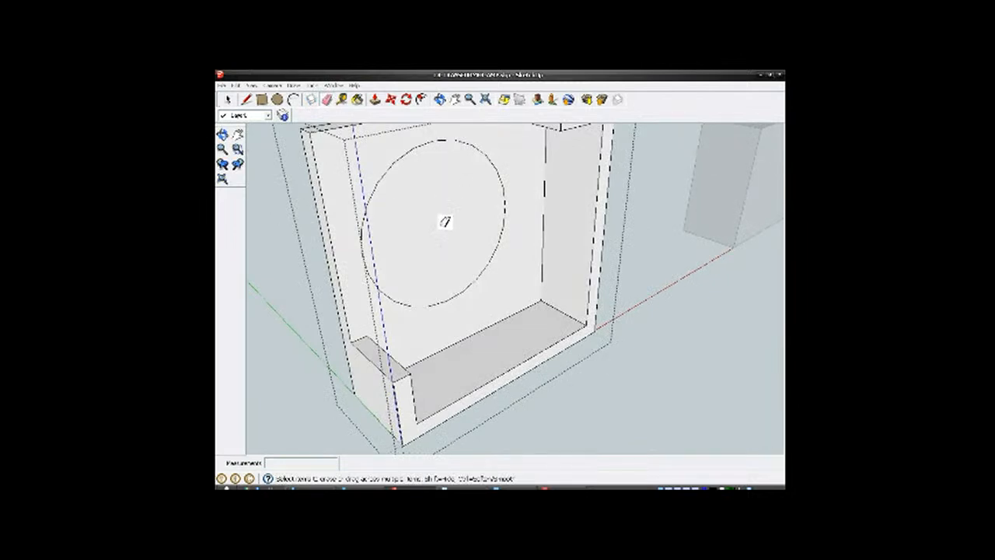
Step: Measure from the left edge of the circle on the inner back face to its centre
scroll(444, 243, "down", 3)
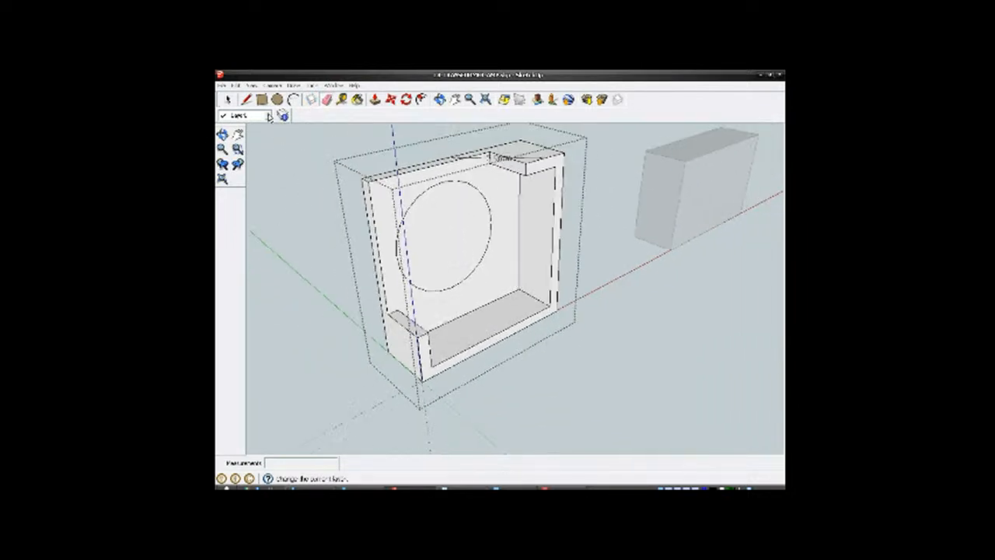
left_click(342, 100)
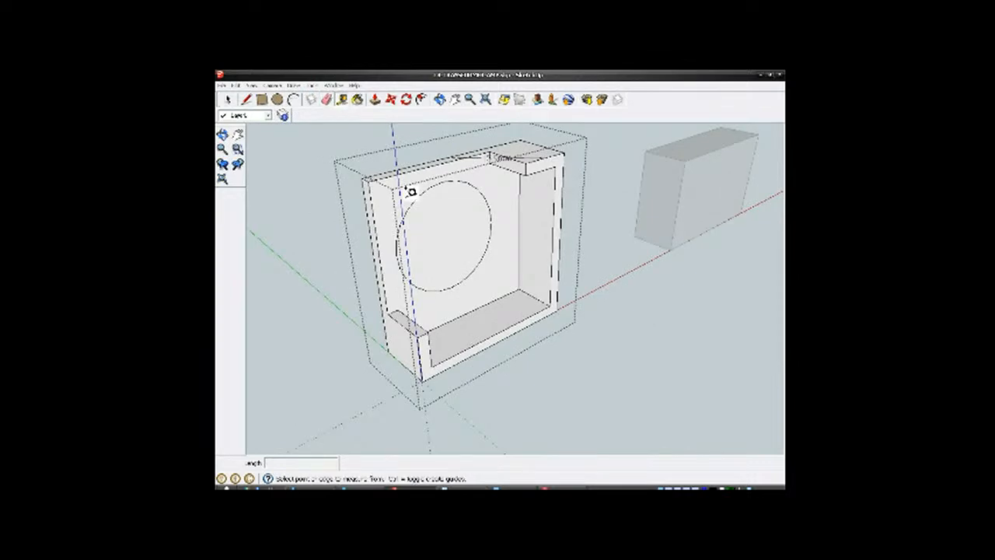
scroll(436, 227, "up", 3)
scroll(512, 271, "down", 3)
middle_click_drag(496, 294, 404, 274)
scroll(432, 205, "up", 3)
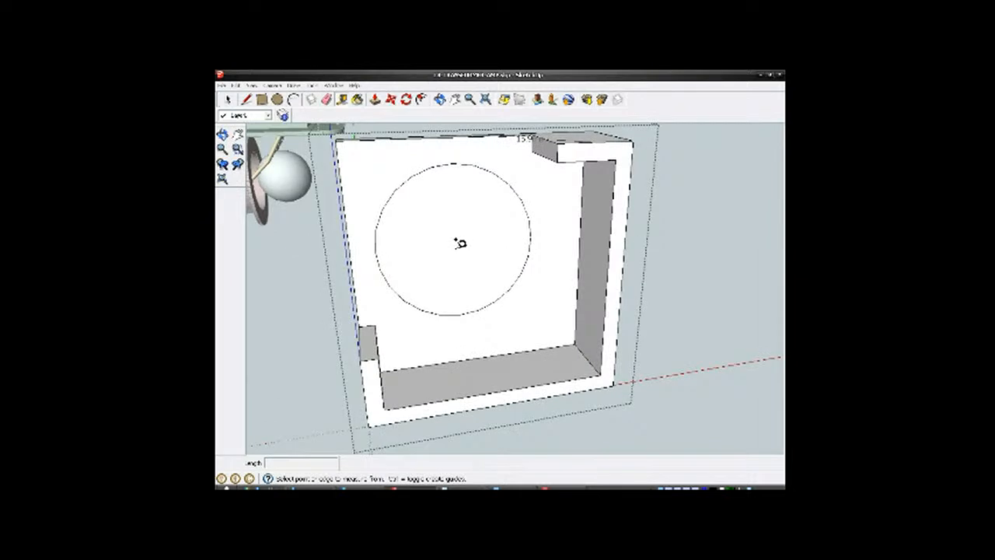
left_click(381, 244)
left_click(456, 241)
Step: Draw a smaller concentric circle from the existing circle's centre and erase the larger circle
left_click(277, 99)
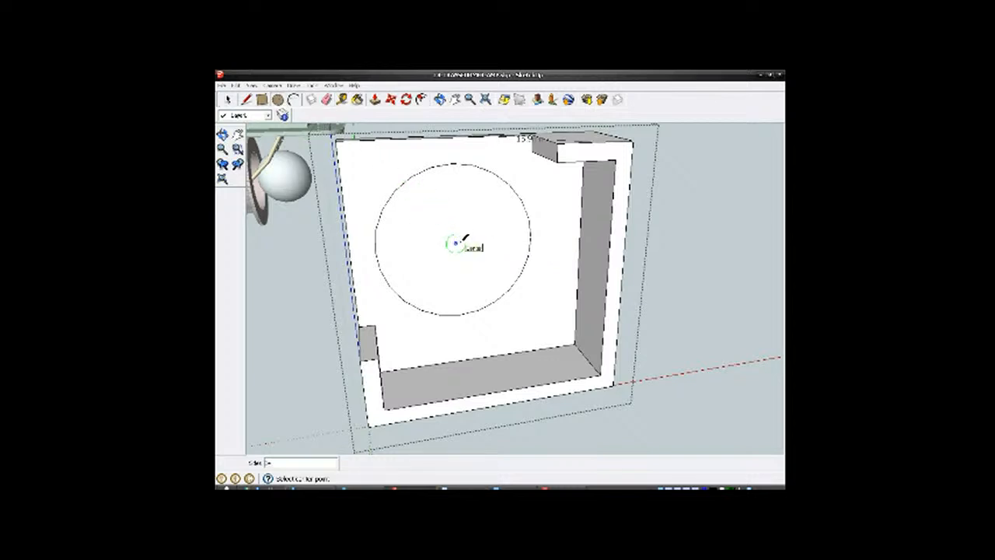
left_click(457, 243)
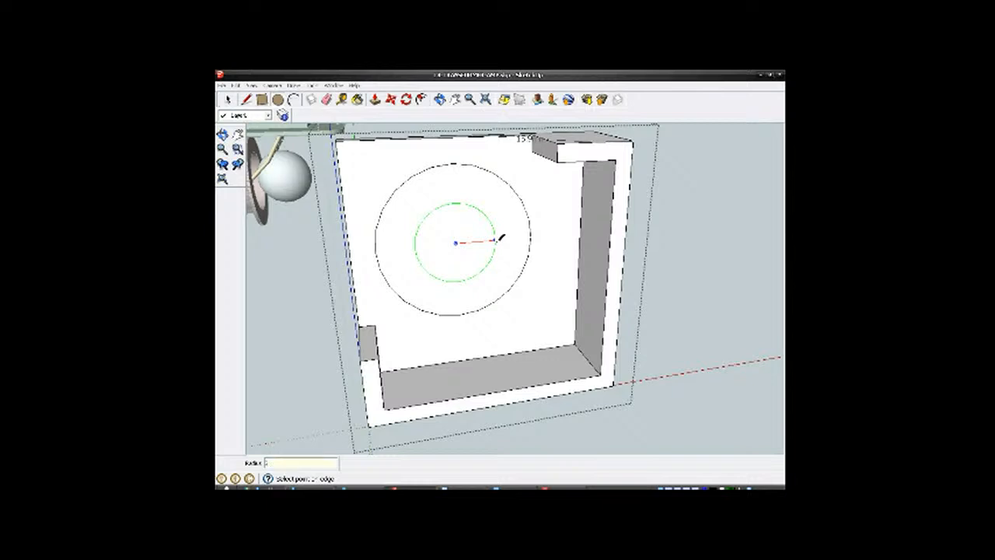
left_click(500, 237)
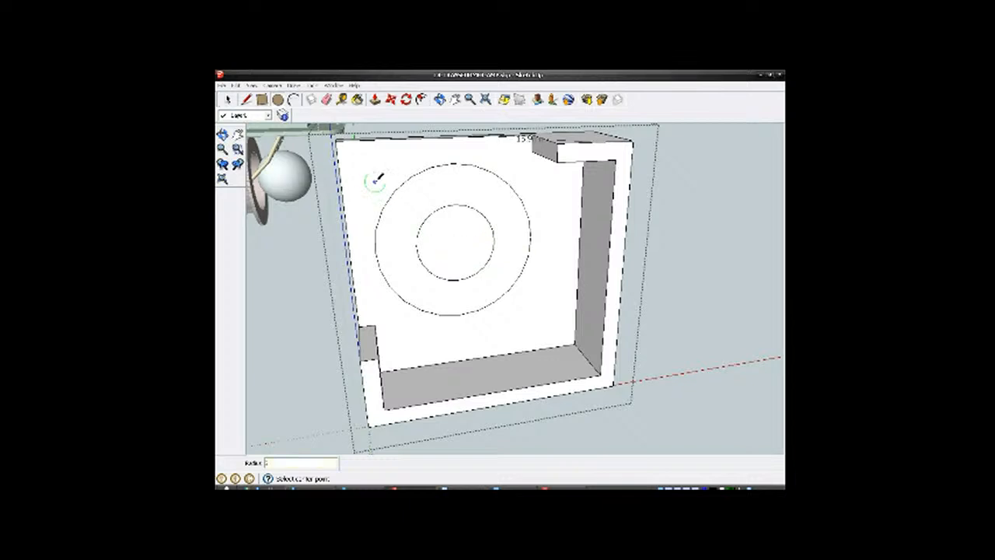
left_click(327, 99)
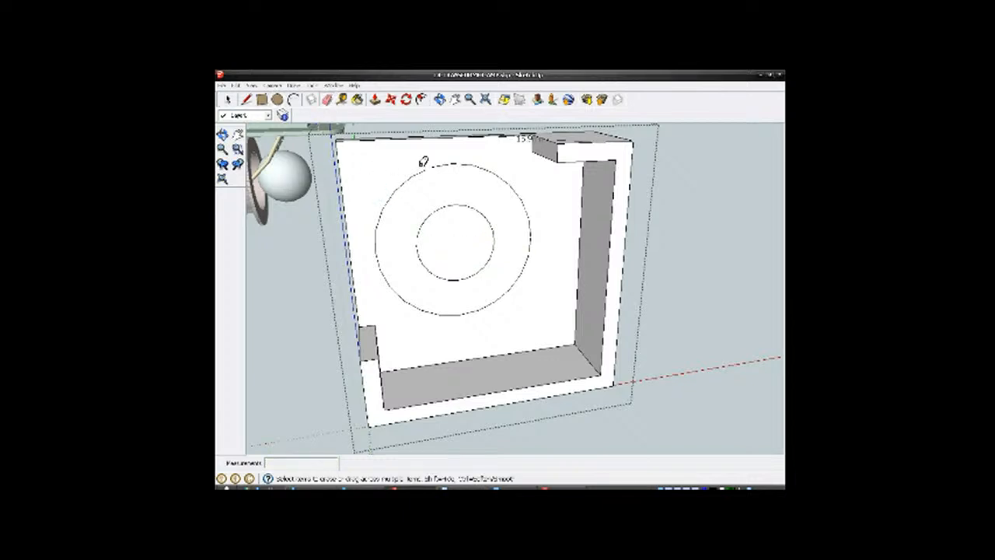
left_click(424, 169)
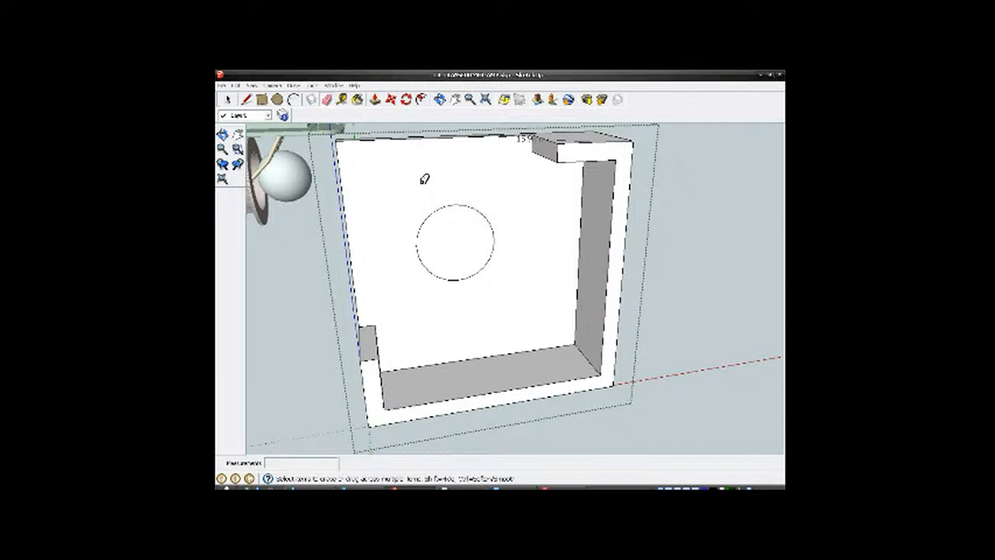
Step: Push the small circle through the back plate to cut a round hole
left_click(375, 99)
scroll(441, 247, "up", 2)
left_click(451, 264)
left_click(458, 256)
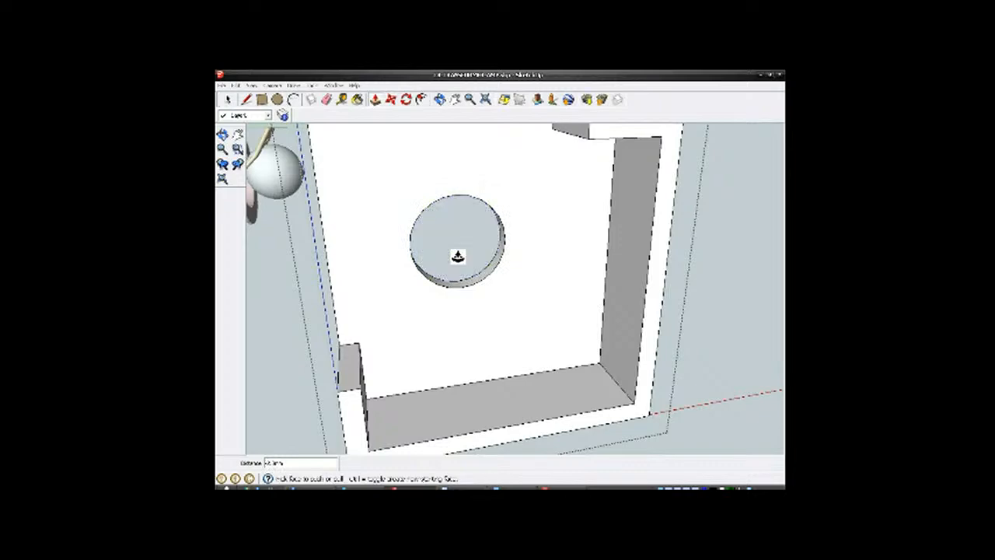
Step: Examine the case's smaller round hole, wall cut-outs and inside depth from the side and front
scroll(415, 287, "down", 3)
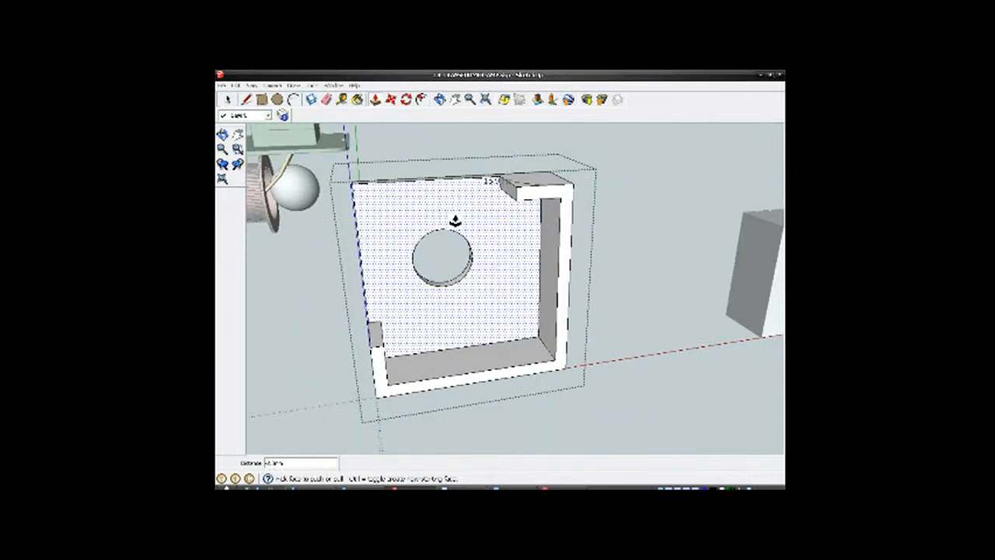
middle_click_drag(414, 300, 583, 305)
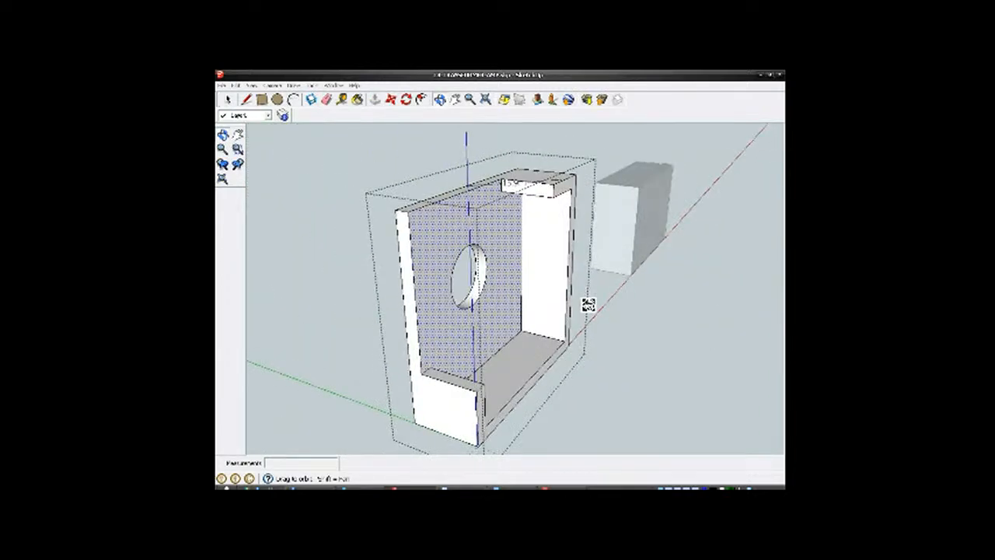
middle_click_drag(471, 318, 541, 304)
scroll(480, 289, "up", 4)
scroll(484, 210, "down", 3)
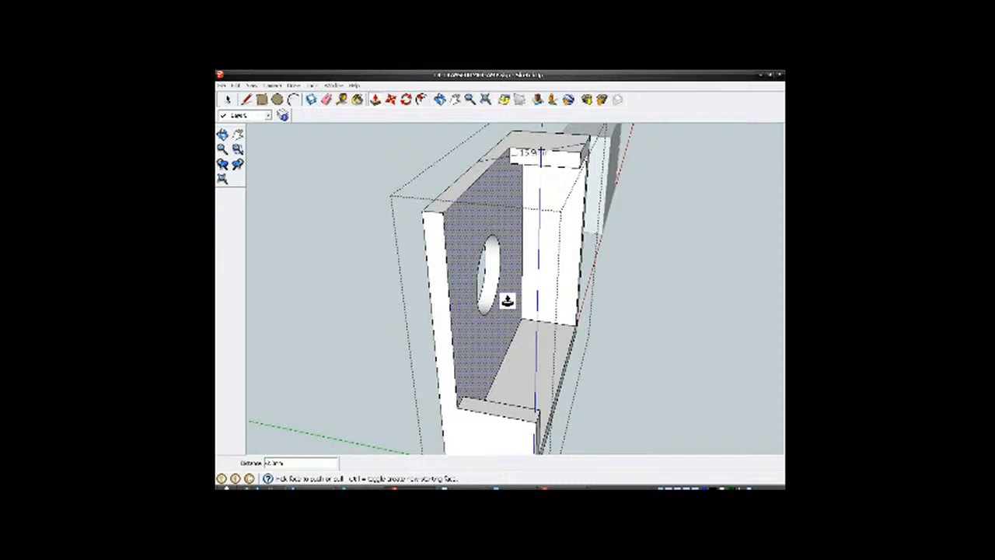
middle_click_drag(492, 211, 470, 290)
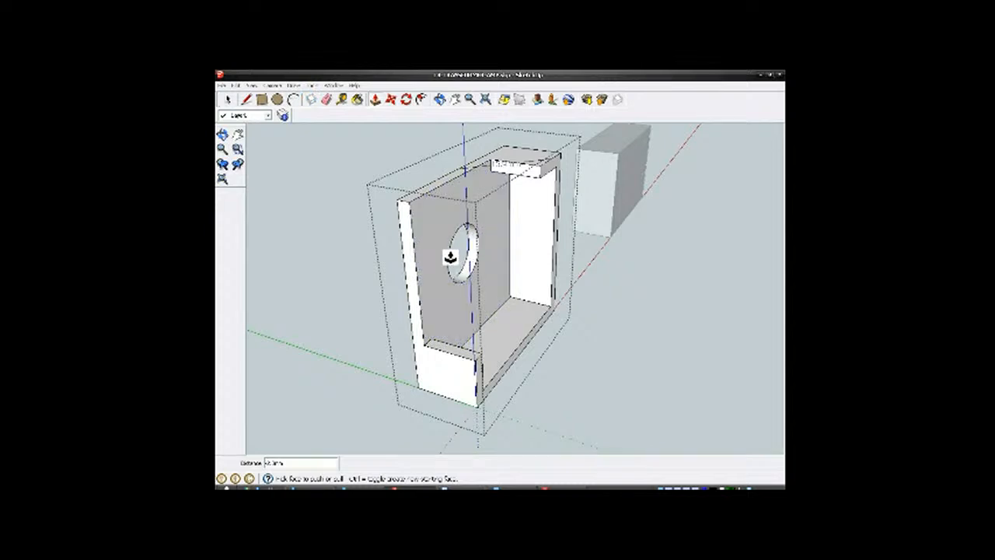
middle_click_drag(444, 284, 553, 278)
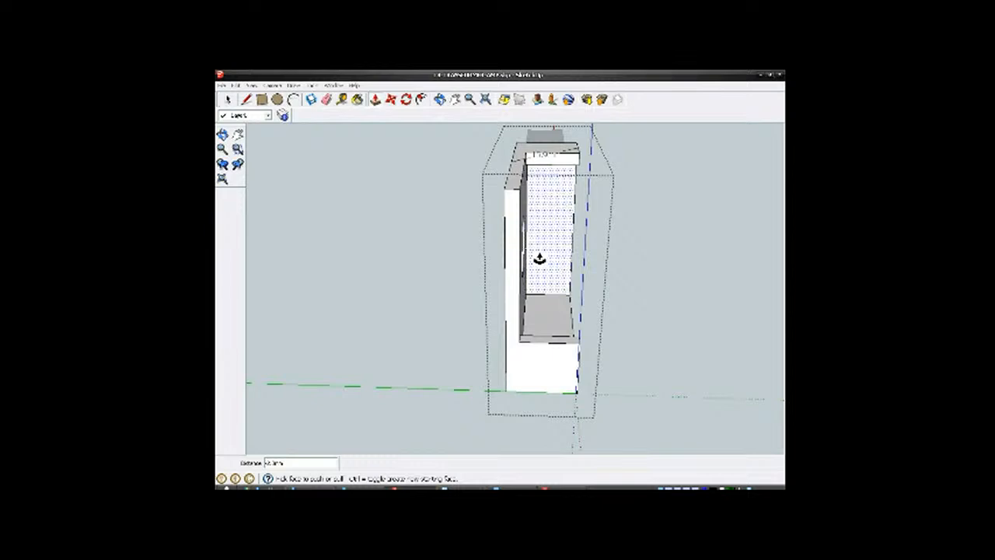
middle_click_drag(526, 259, 482, 222)
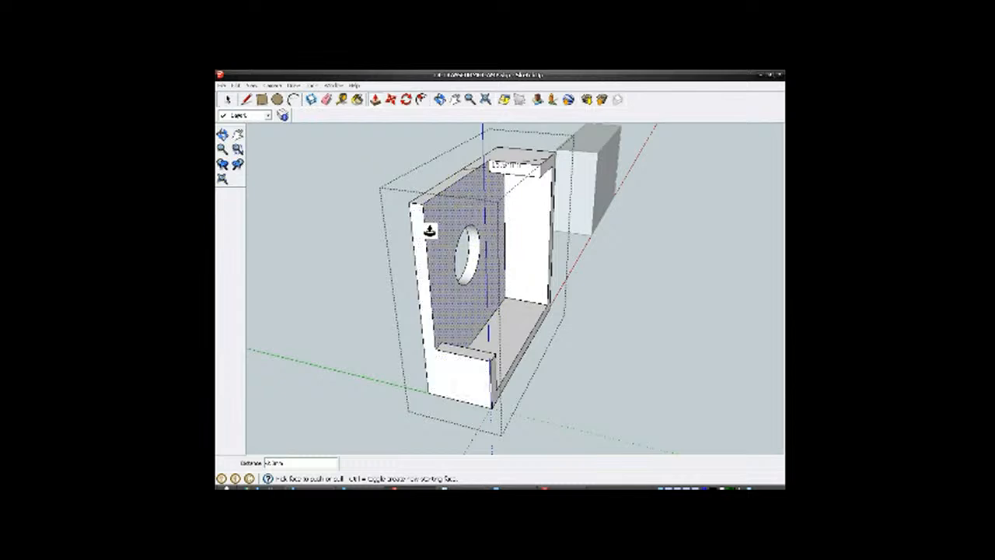
middle_click_drag(491, 342, 304, 324)
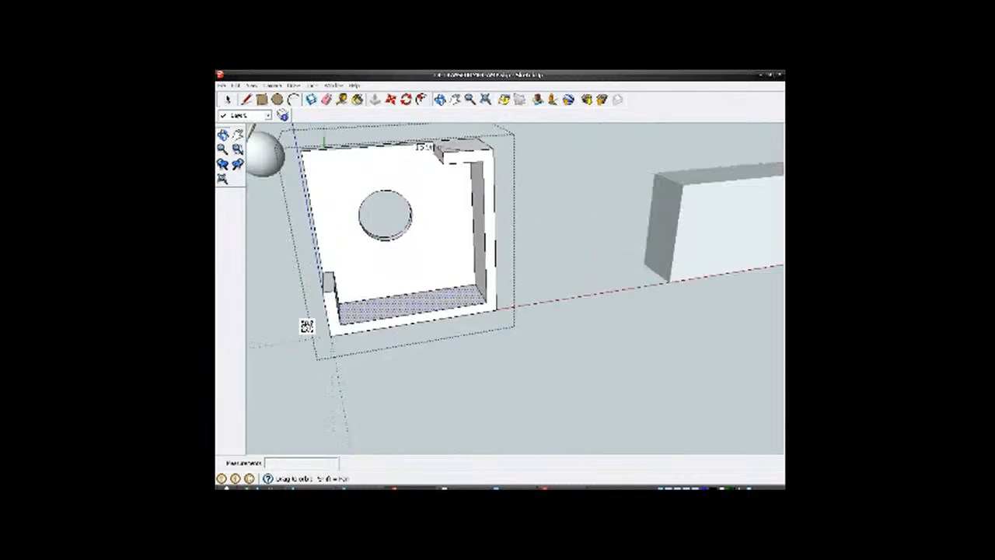
scroll(349, 319, "up", 3)
mouse_move(462, 290)
middle_mouse_down()
mouse_move(498, 309)
mouse_move(477, 275)
mouse_move(497, 275)
mouse_move(474, 319)
middle_mouse_up()
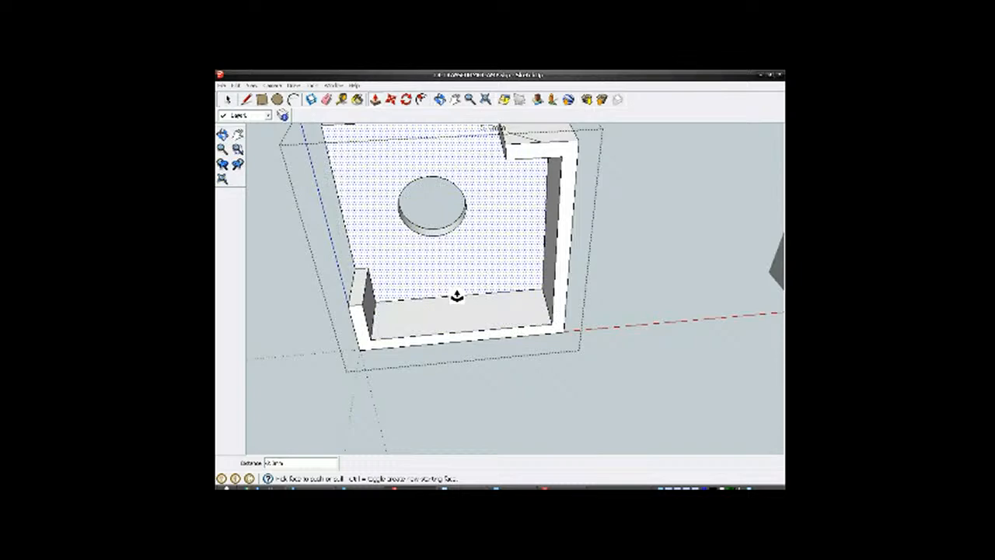
Step: Erase the diagonal dimension running across the case's cut-away top wall
scroll(504, 290, "up", 3)
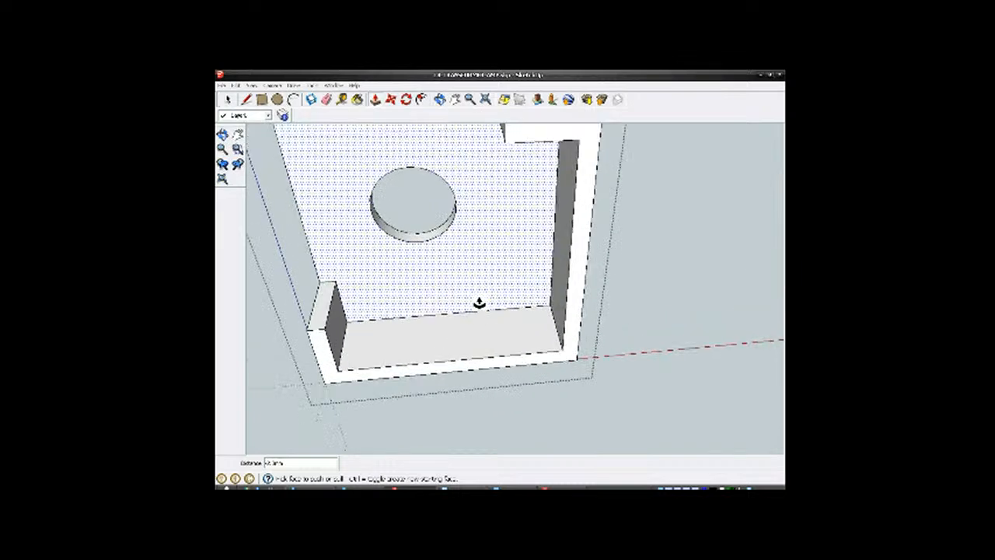
scroll(484, 339, "down", 3)
scroll(471, 272, "up", 4)
middle_click_drag(491, 332, 469, 316)
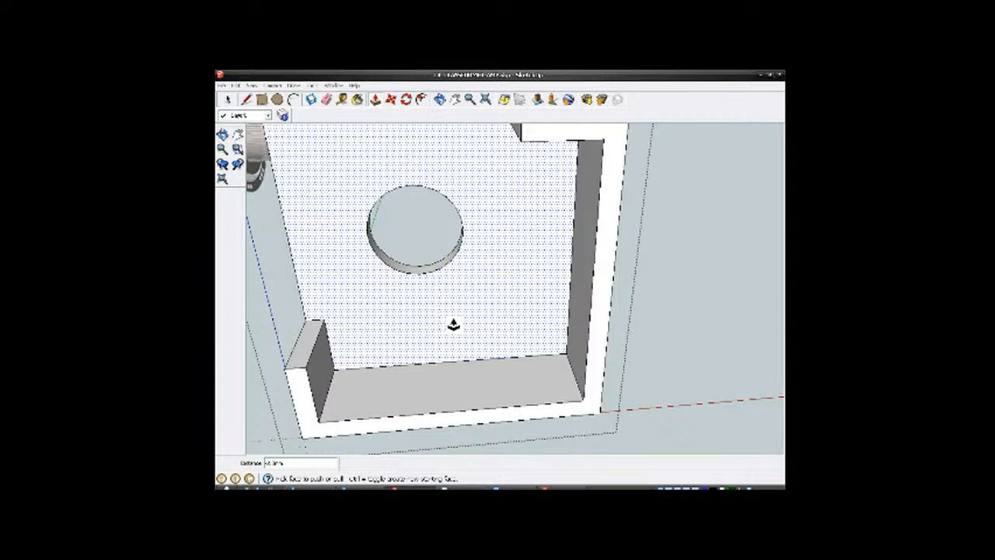
middle_click_drag(492, 324, 472, 402)
key("p")
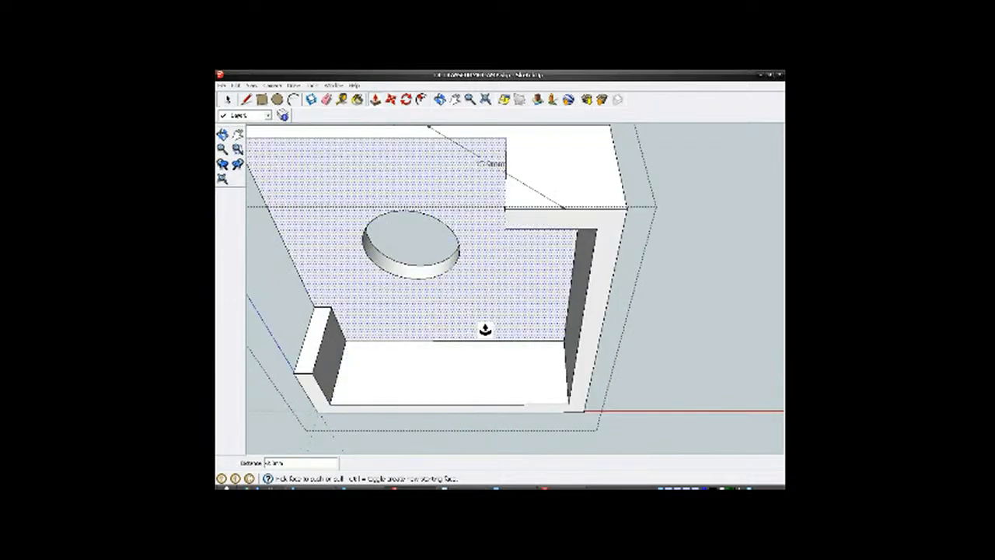
middle_click_drag(484, 316, 456, 334)
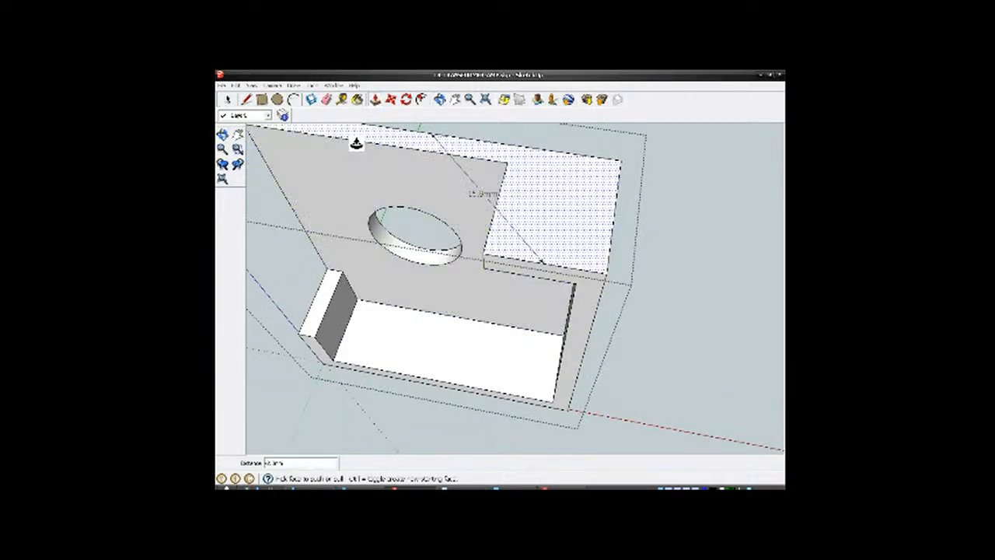
left_click(311, 85)
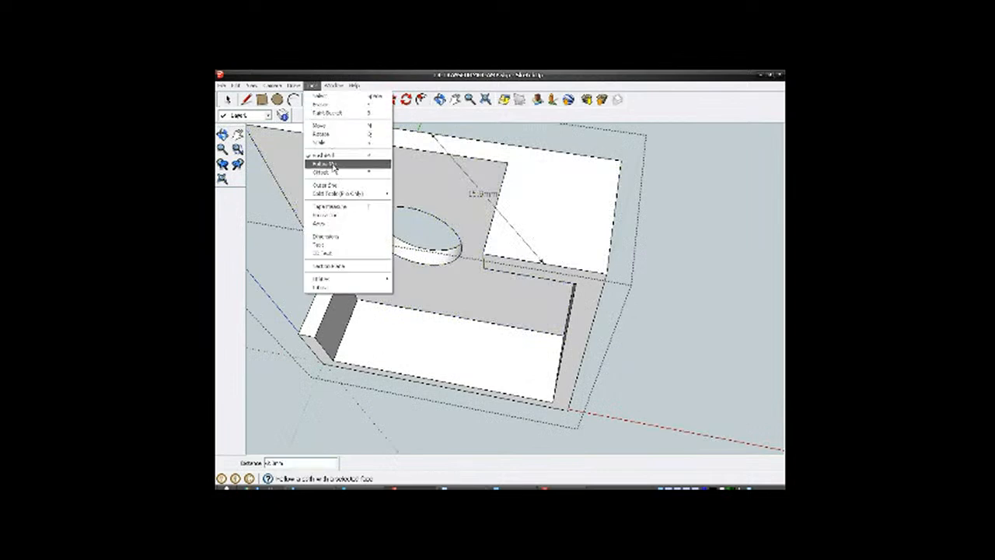
left_click(329, 236)
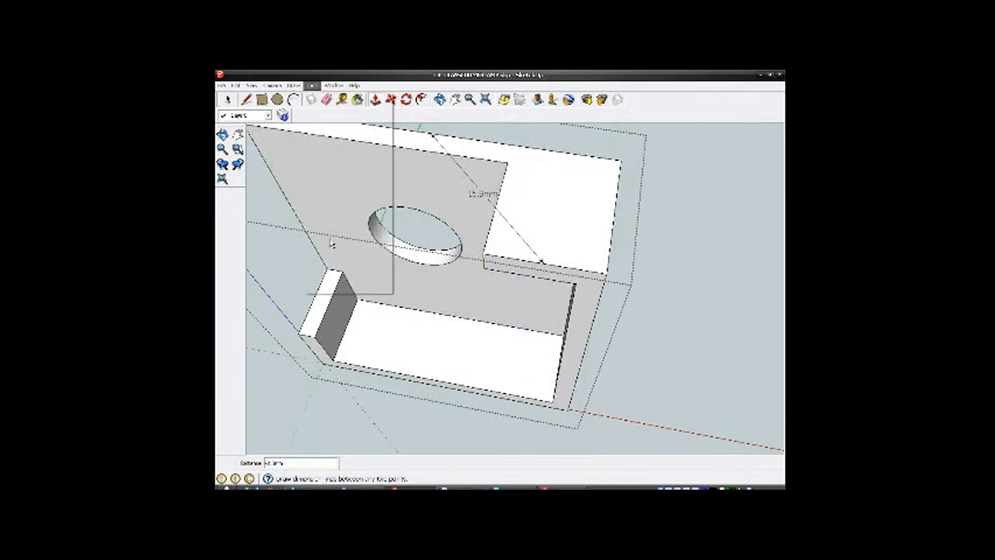
right_click(478, 193)
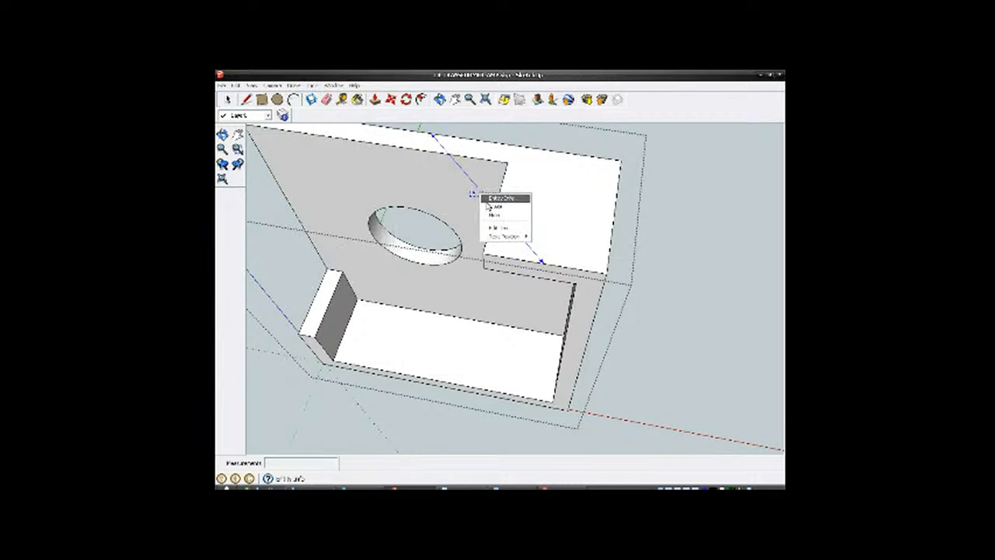
left_click(489, 207)
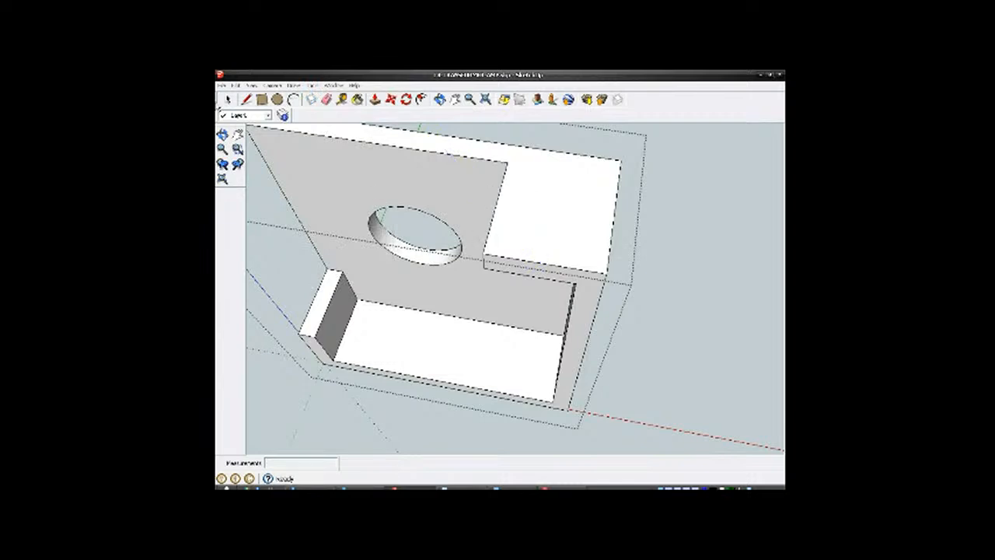
Step: Add two vertical guides from the round hole's left and right edges down to the inner bottom wall
mouse_move(518, 318)
middle_mouse_down()
mouse_move(521, 207)
mouse_move(490, 349)
mouse_move(475, 368)
mouse_move(493, 320)
mouse_move(520, 296)
middle_mouse_up()
middle_click_drag(404, 333, 479, 169)
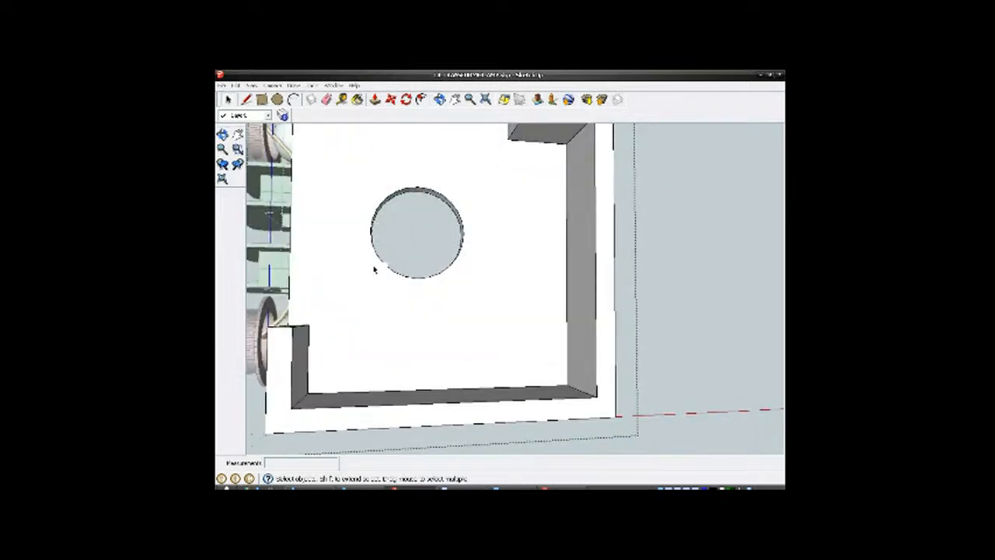
left_click(341, 100)
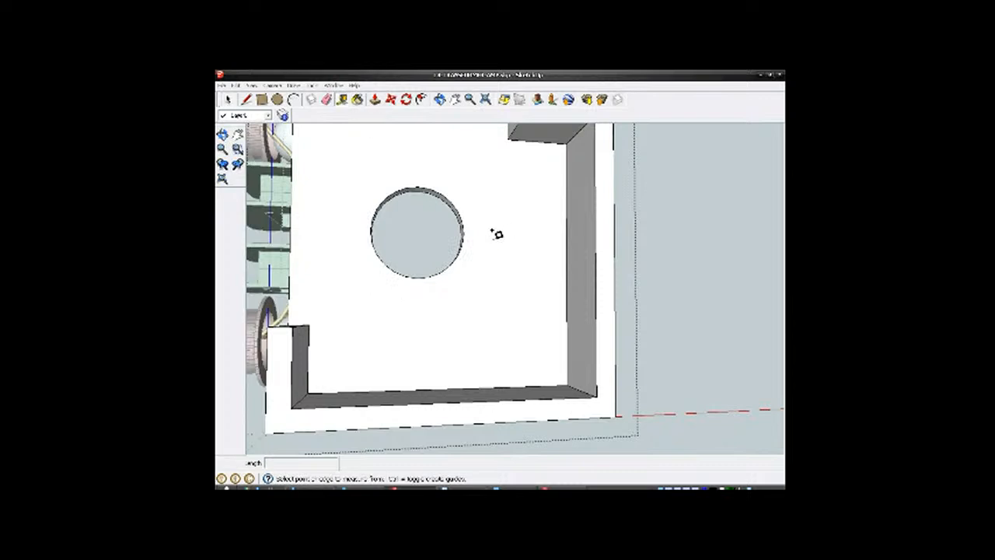
left_click(463, 232)
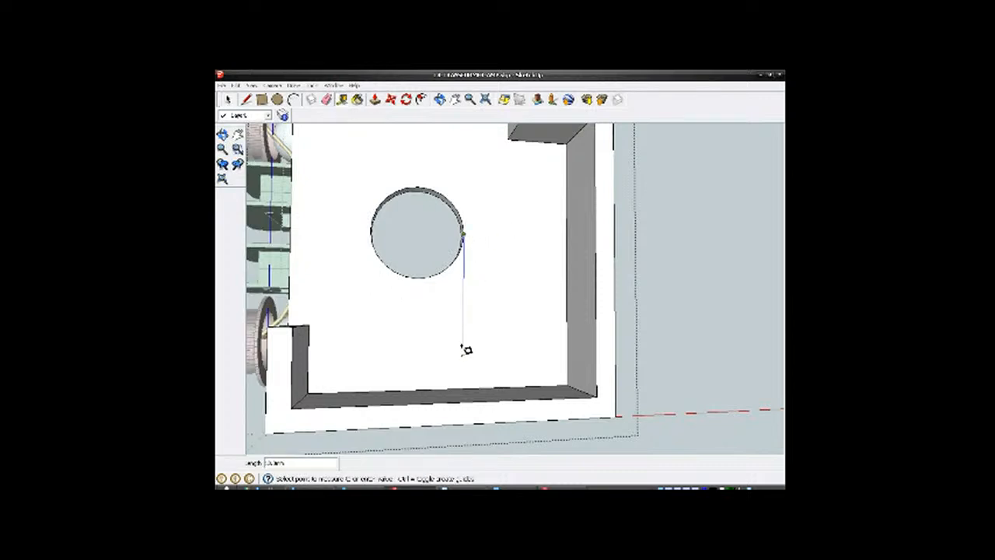
left_click(467, 386)
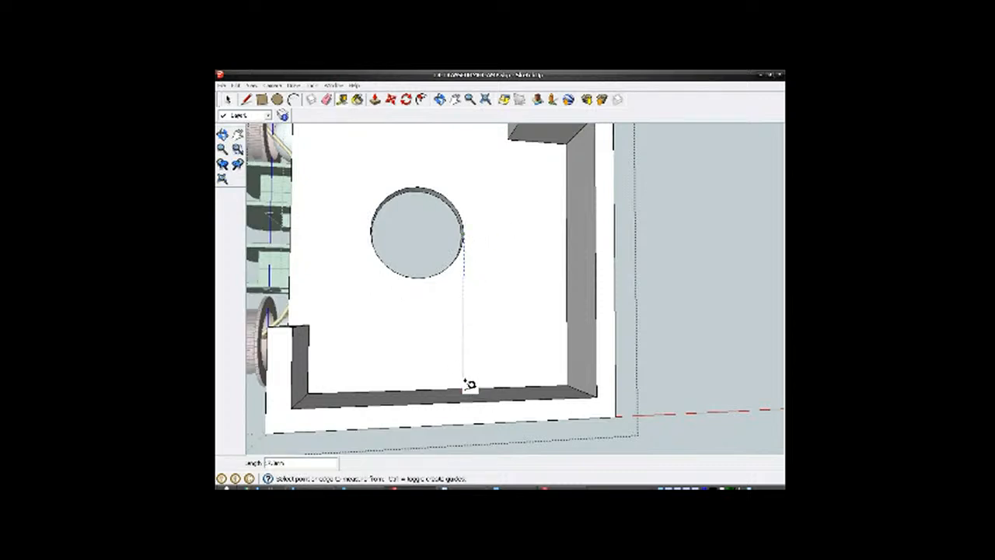
left_click(371, 228)
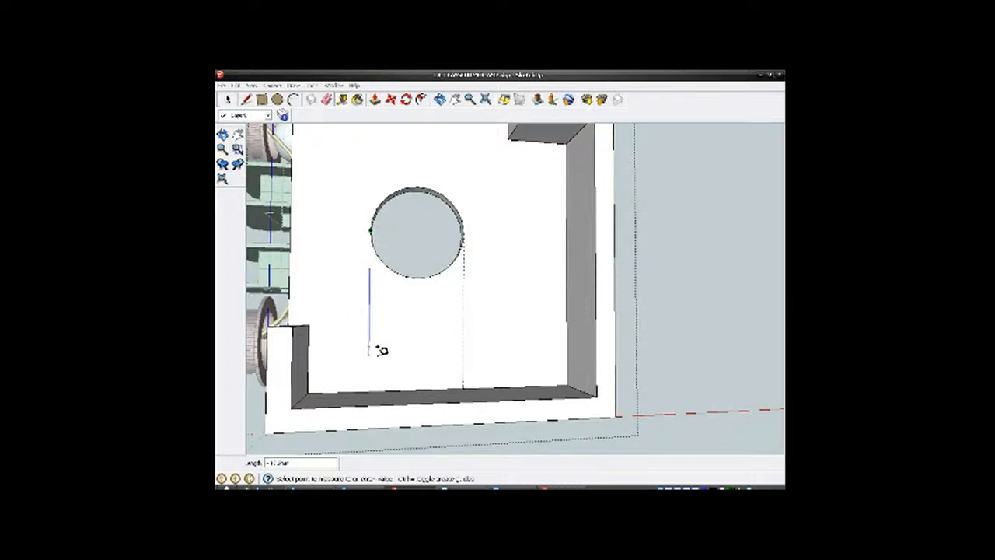
left_click(372, 384)
Step: Examine the two guides below the hole, the back face and the front rim around the bottom wall
middle_click_drag(373, 382, 428, 433)
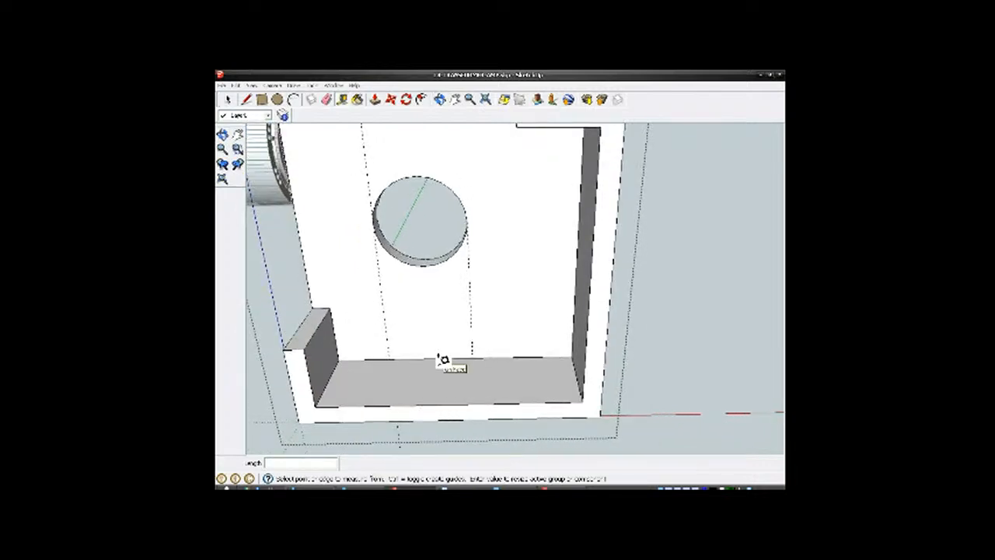
scroll(443, 355, "up", 2)
mouse_move(444, 356)
middle_mouse_down()
mouse_move(476, 359)
mouse_move(462, 366)
middle_mouse_up()
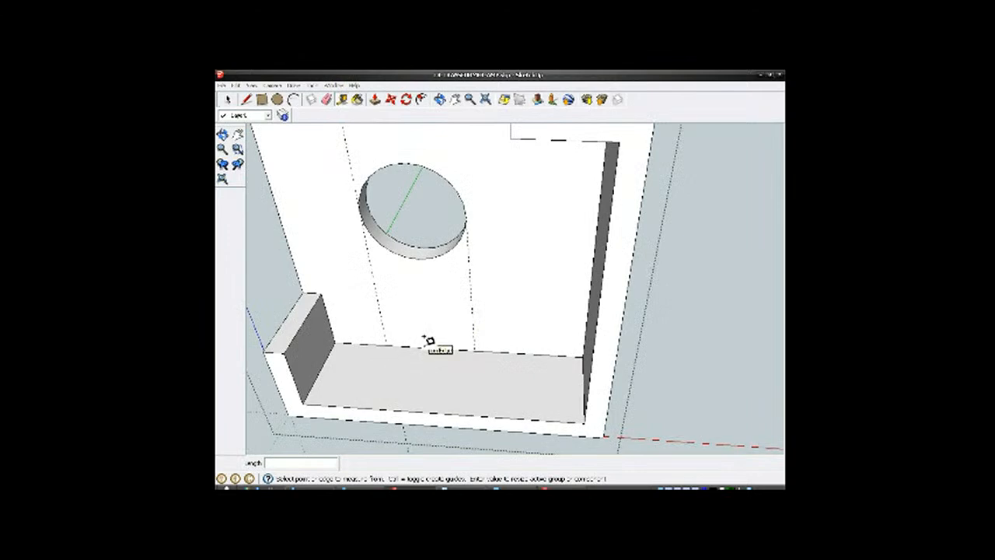
key("space")
left_click(446, 302)
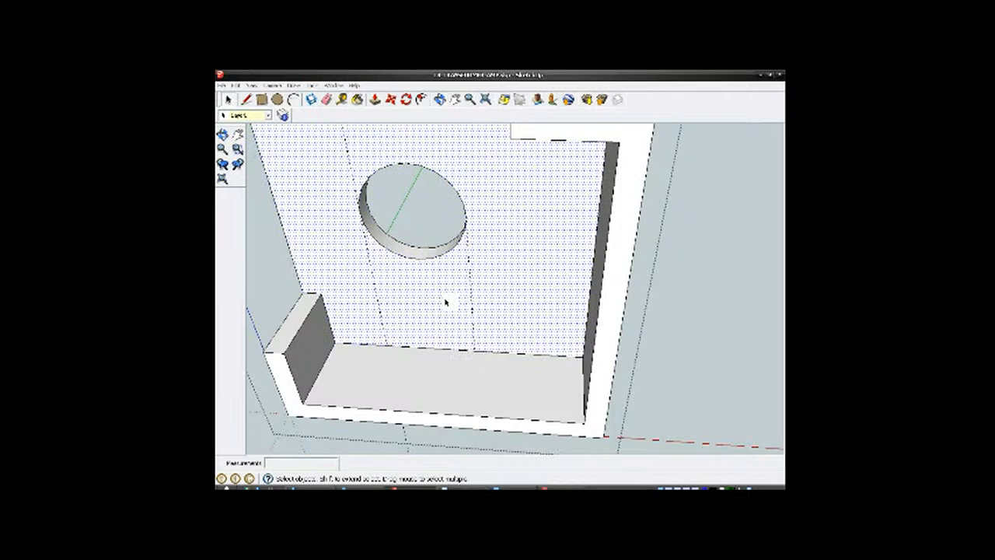
left_click(418, 423)
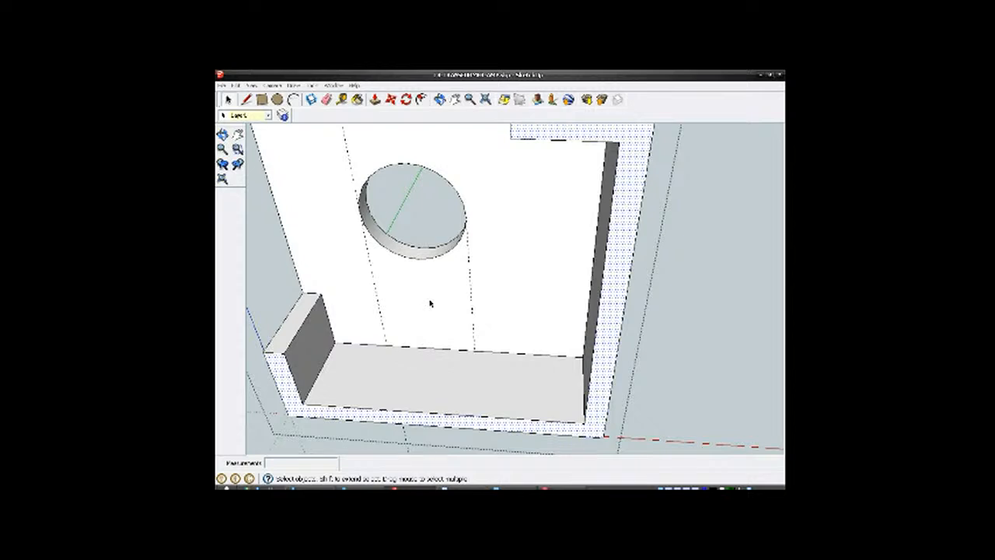
middle_click_drag(430, 303, 444, 391)
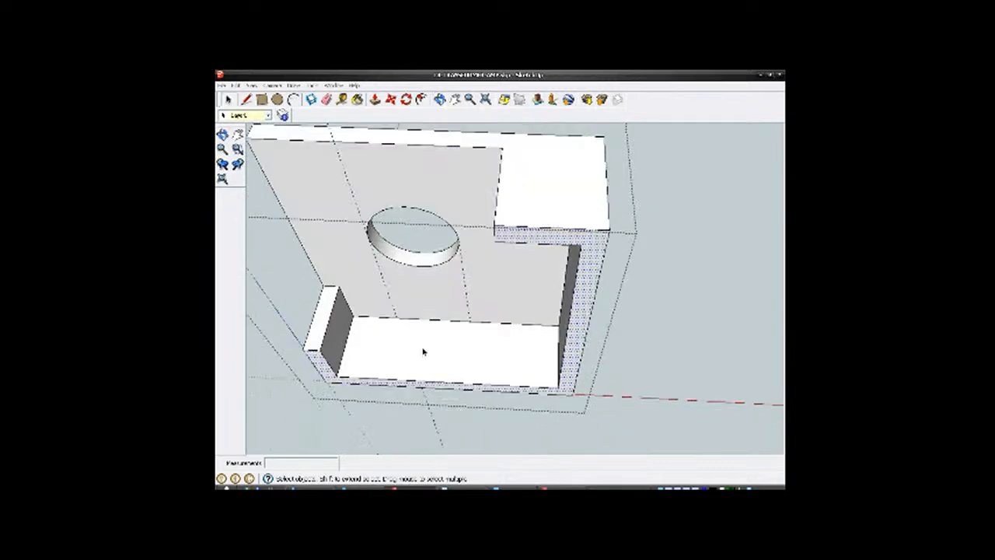
scroll(414, 334, "up", 4)
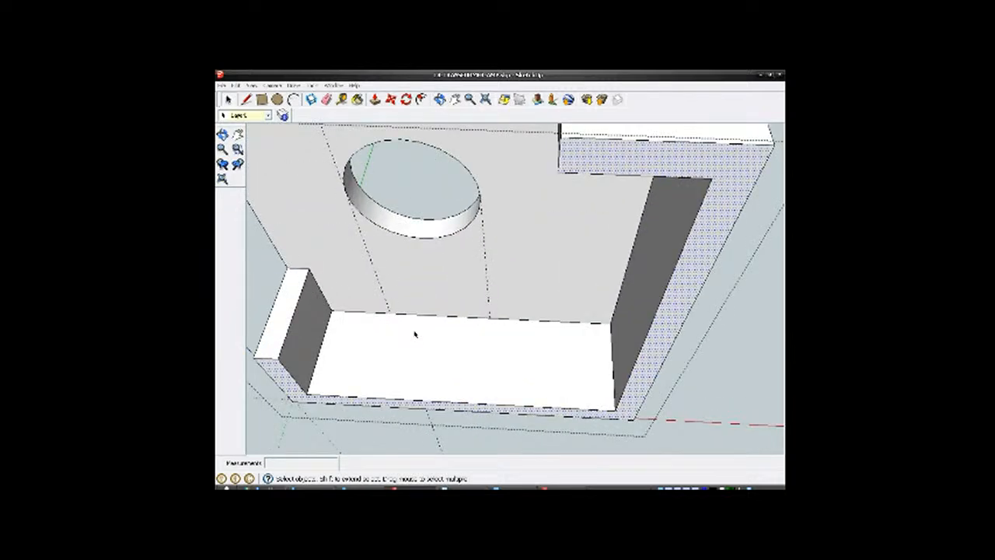
Step: Draw two lines across the inner bottom wall from the guides' lower ends to its front edge
middle_click_drag(460, 347, 515, 289)
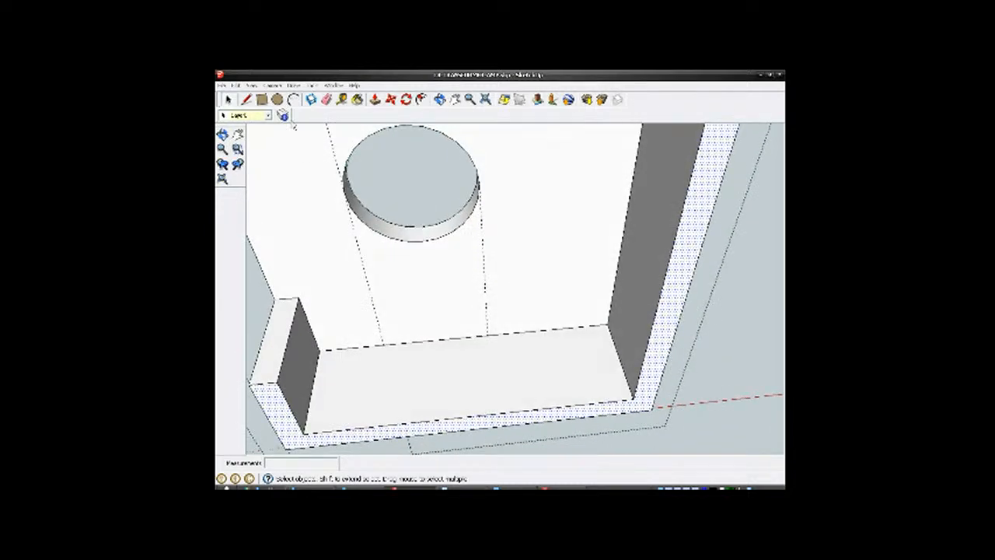
left_click(247, 99)
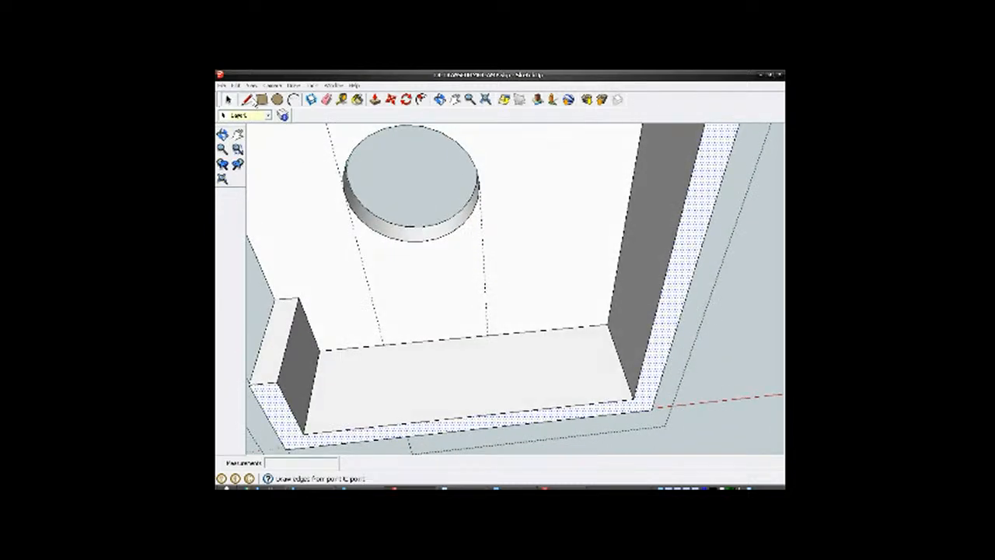
left_click(383, 344)
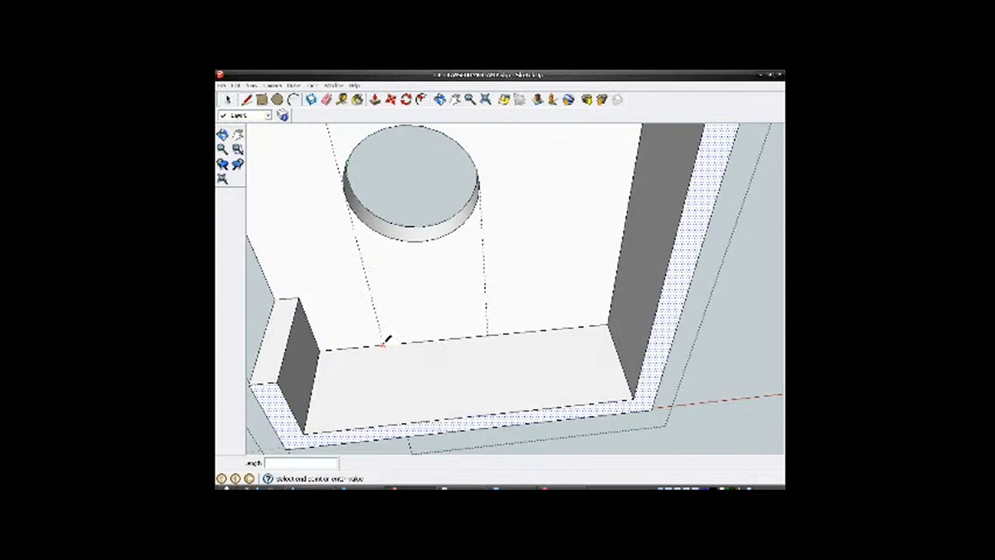
left_click(380, 425)
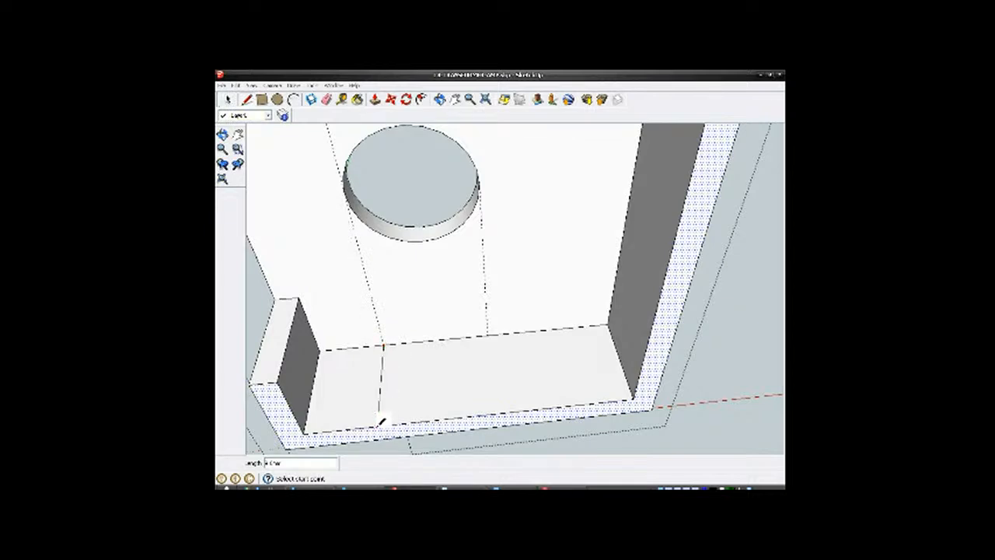
left_click(488, 335)
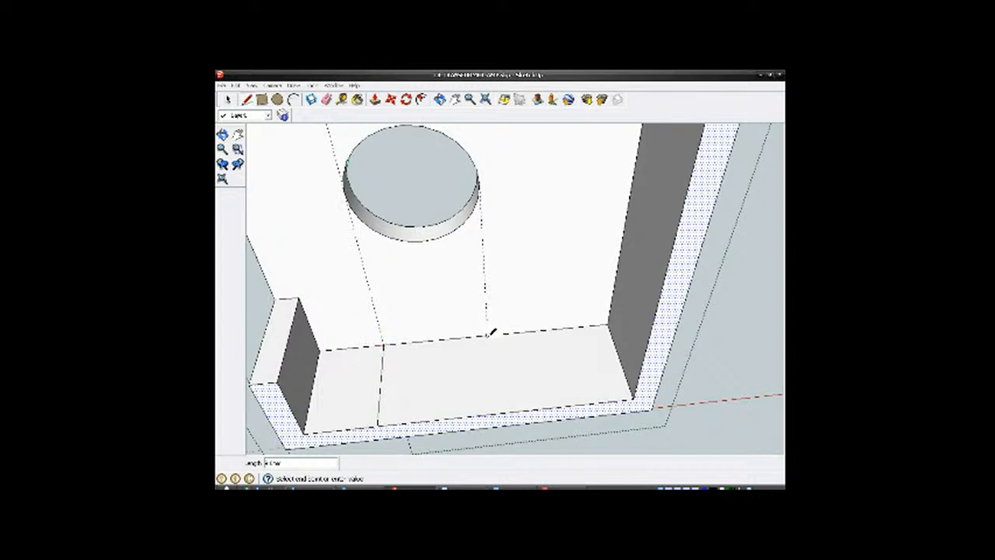
left_click(498, 409)
Step: Extend both division lines down across the bottom wall's front rim to its outer edge
middle_click_drag(504, 404, 488, 333)
scroll(471, 377, "up", 3)
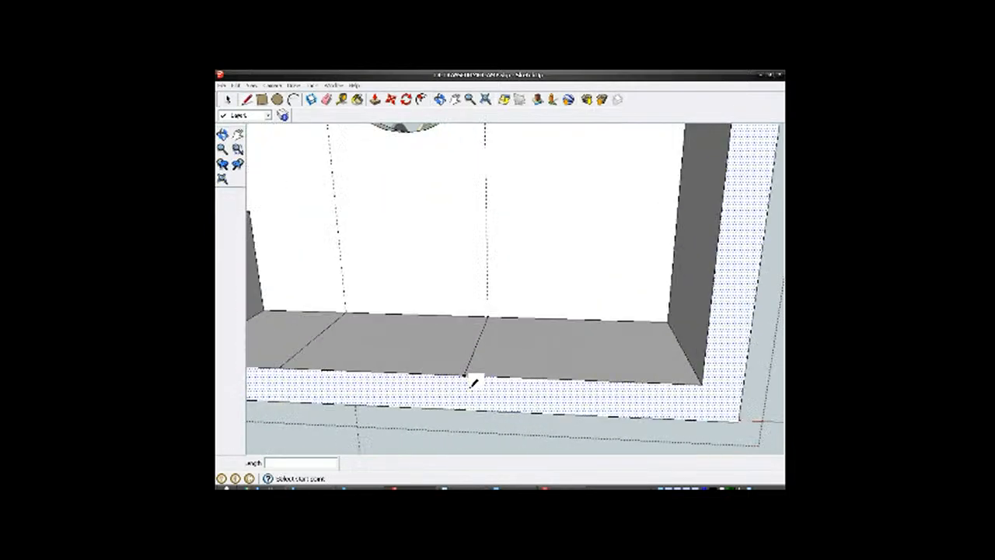
left_click(466, 376)
left_click(466, 408)
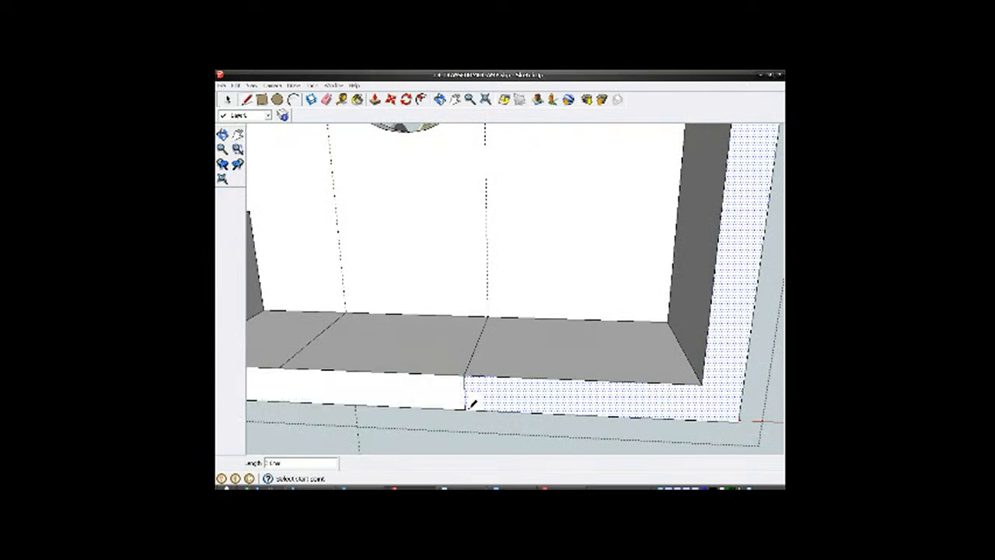
middle_click_drag(545, 362, 420, 373)
scroll(353, 367, "up", 2)
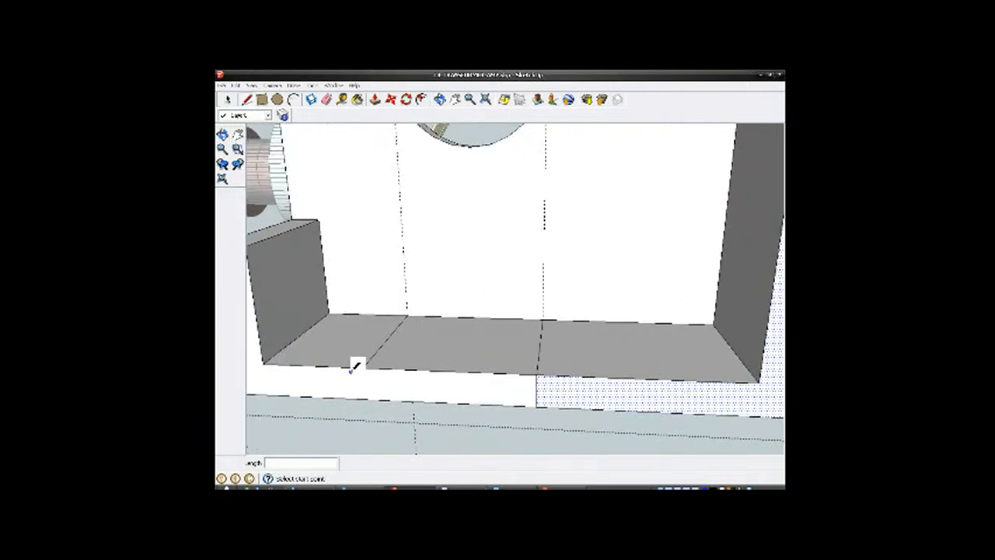
left_click(363, 366)
Step: Examine the section marked on the bottom wall beneath the round hole from closer and farther away
middle_click_drag(428, 384, 477, 419)
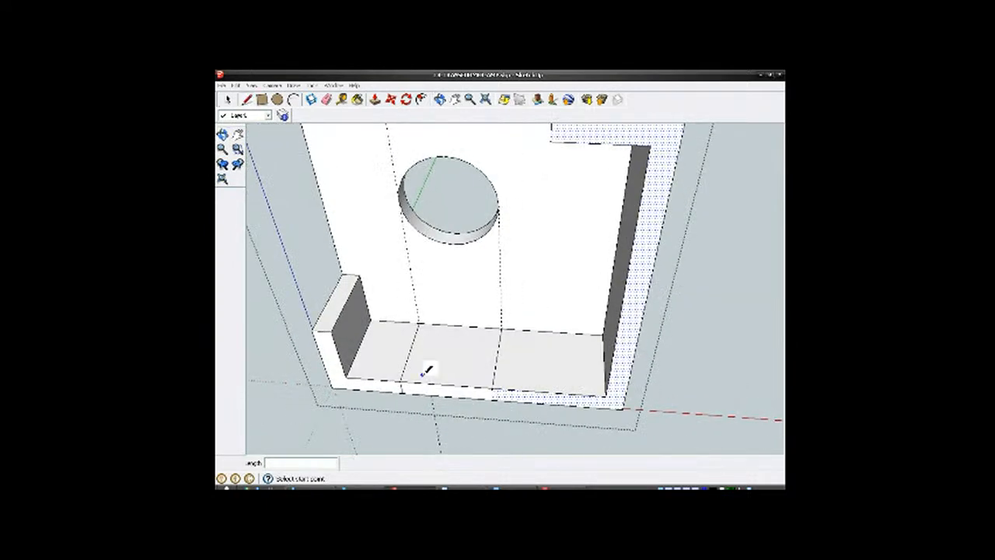
scroll(471, 344, "up", 3)
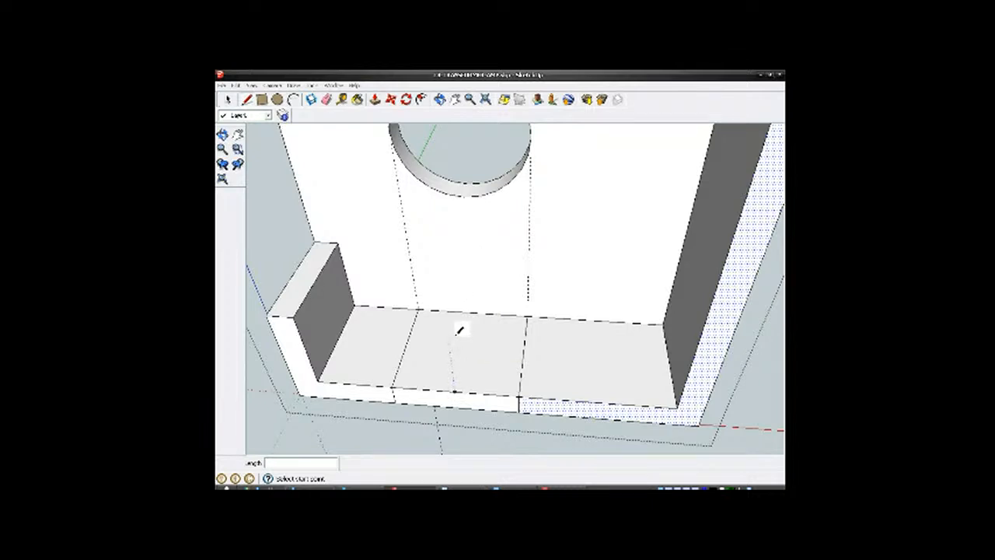
scroll(555, 340, "down", 5)
mouse_move(555, 339)
middle_mouse_down()
mouse_move(529, 336)
mouse_move(545, 362)
mouse_move(503, 334)
middle_mouse_up()
scroll(509, 340, "up", 2)
scroll(513, 344, "up", 2)
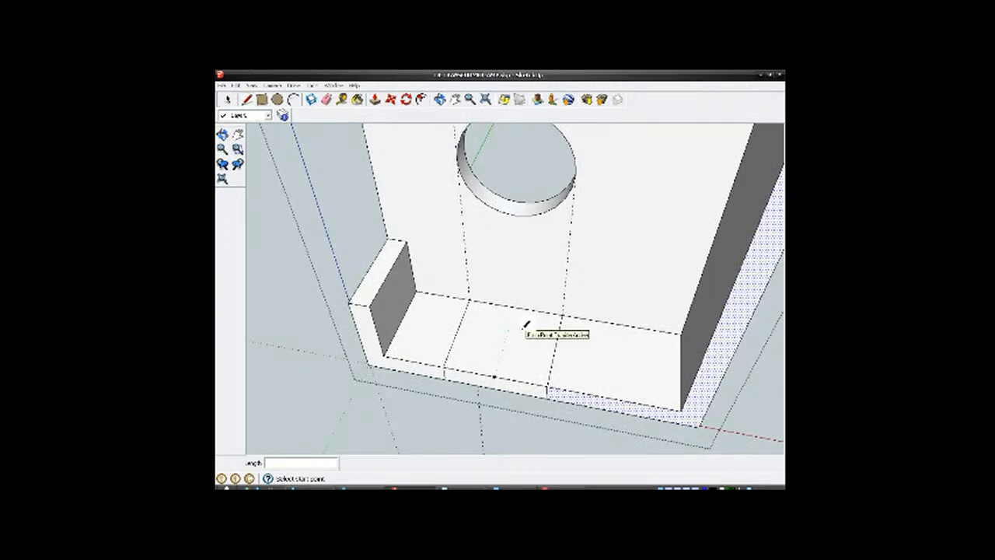
scroll(501, 343, "down", 3)
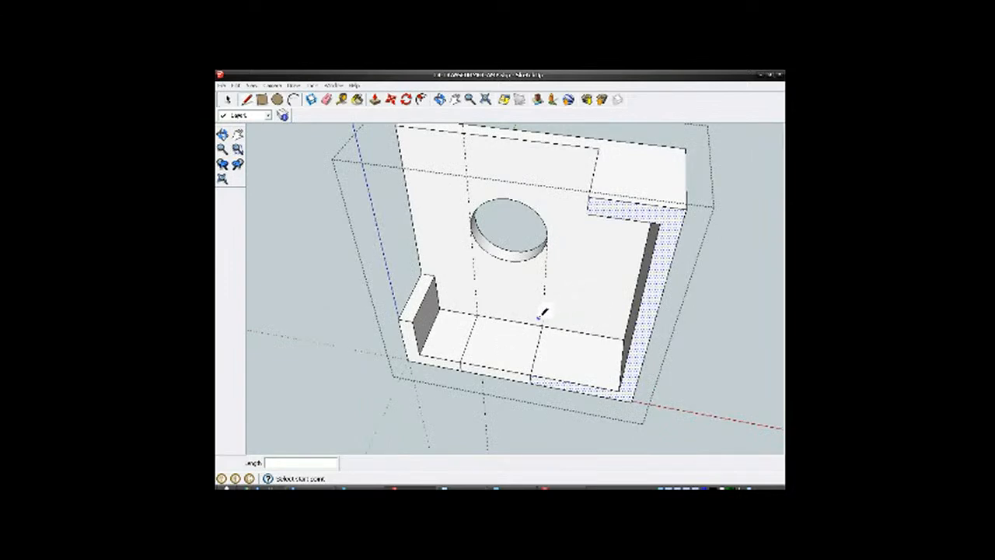
scroll(544, 315, "up", 3)
scroll(511, 347, "down", 3)
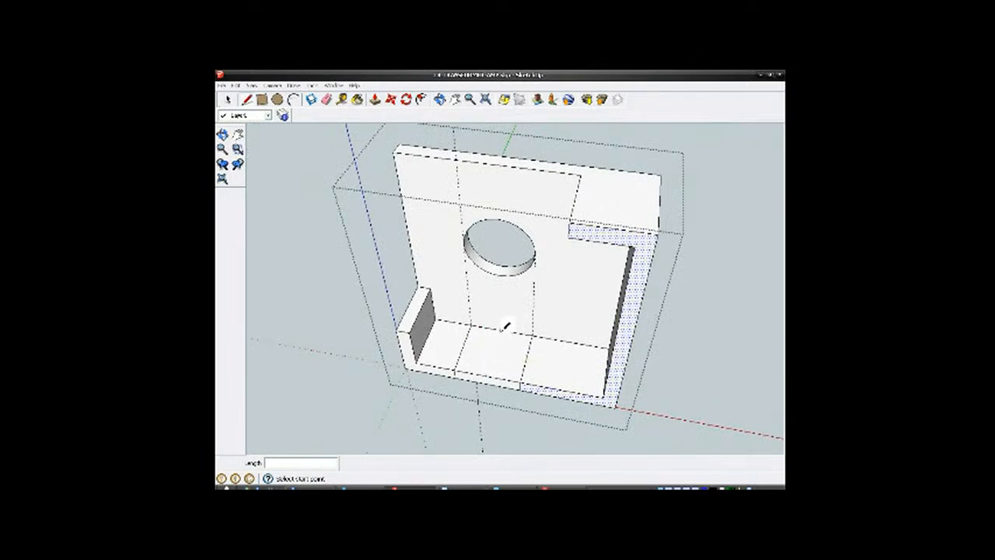
Step: Place a guide lengthwise through the middle of the marked section on the bottom wall, offset from the division line nearer the short side wall
left_click(227, 99)
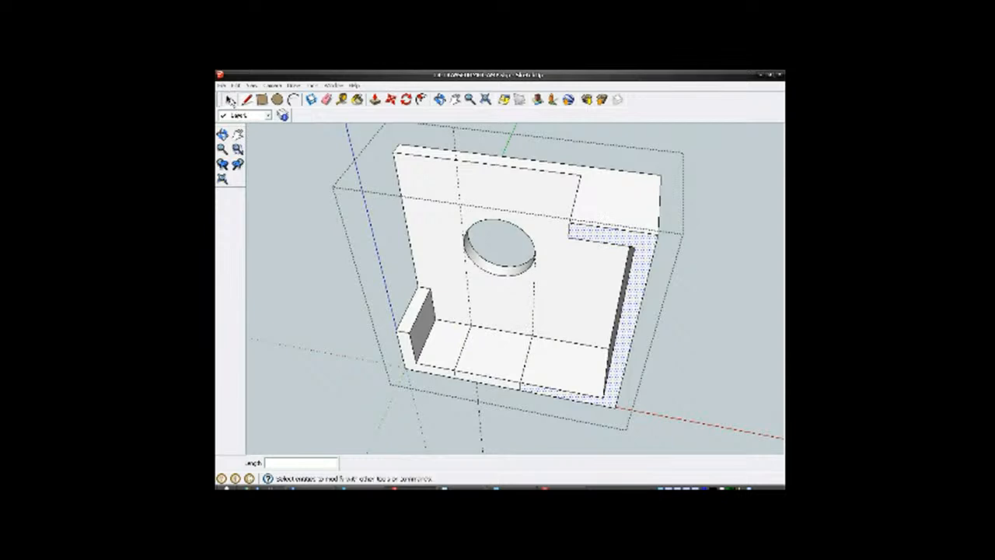
scroll(543, 358, "up", 3)
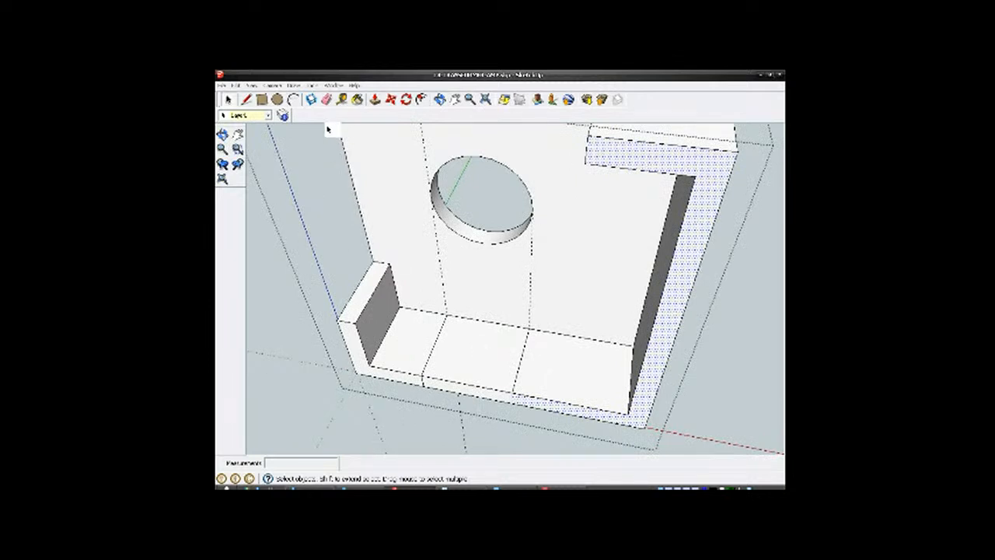
key("t")
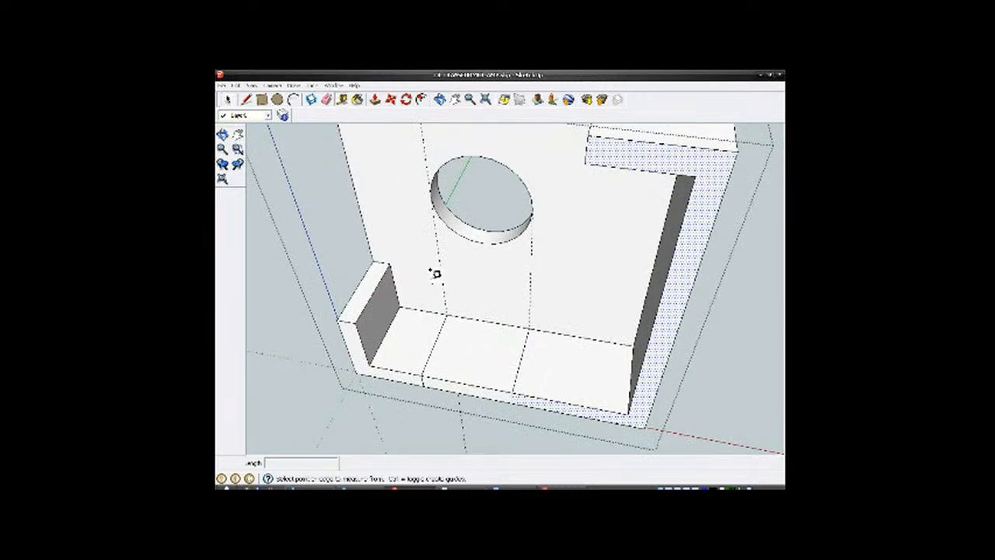
left_click(435, 343)
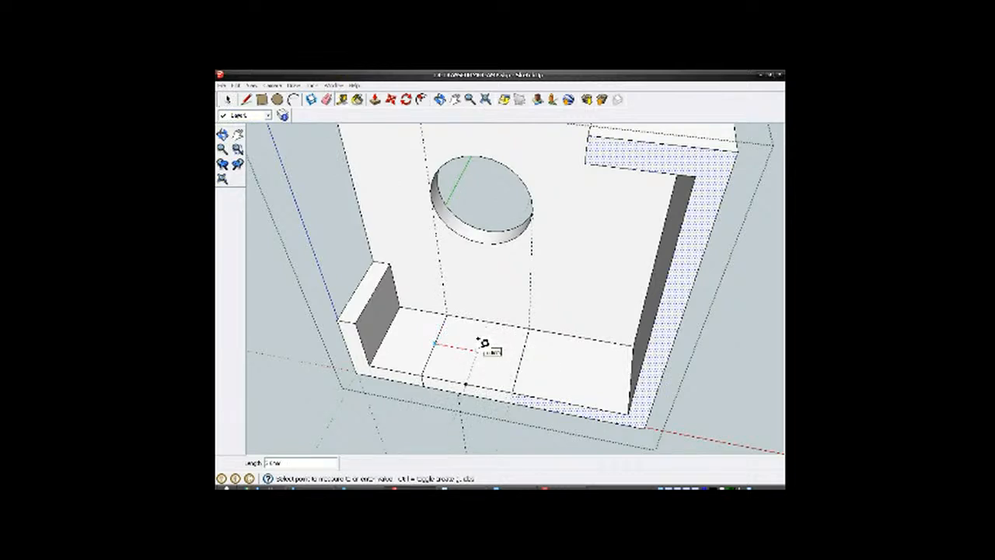
Step: Examine the marked section, its centre guide and its two division lines from several angles
middle_click_drag(506, 364, 549, 316)
scroll(544, 317, "down", 3)
scroll(466, 342, "up", 3)
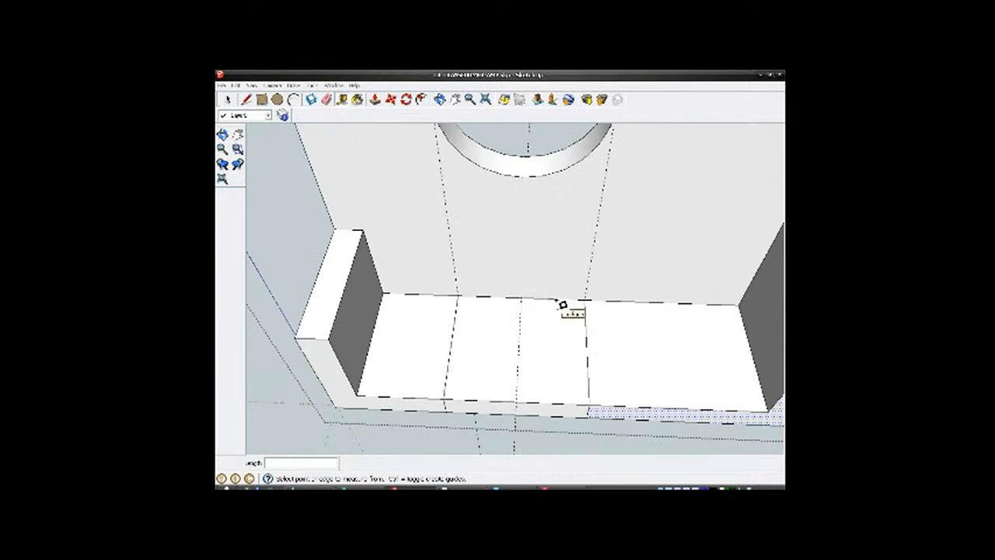
scroll(557, 300, "down", 2)
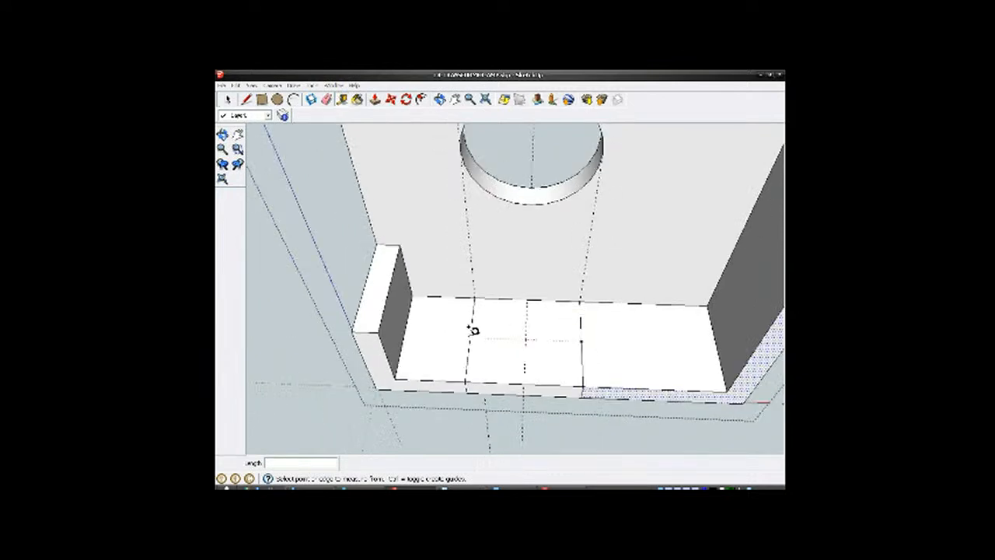
scroll(410, 336, "down", 3)
scroll(579, 321, "up", 3)
mouse_move(585, 326)
middle_mouse_down()
mouse_move(529, 350)
mouse_move(527, 380)
mouse_move(532, 343)
mouse_move(582, 244)
mouse_move(530, 331)
middle_mouse_up()
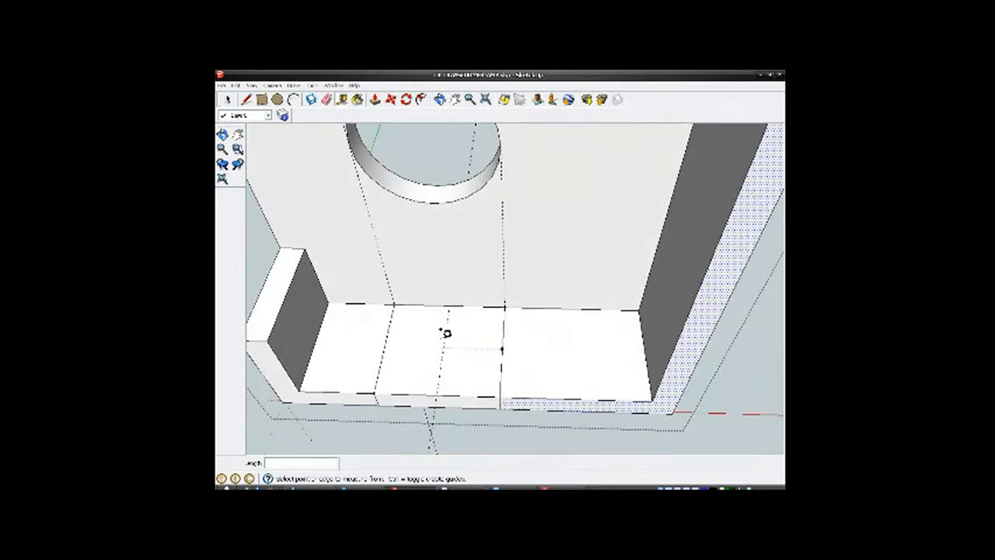
middle_click_drag(482, 337, 532, 321)
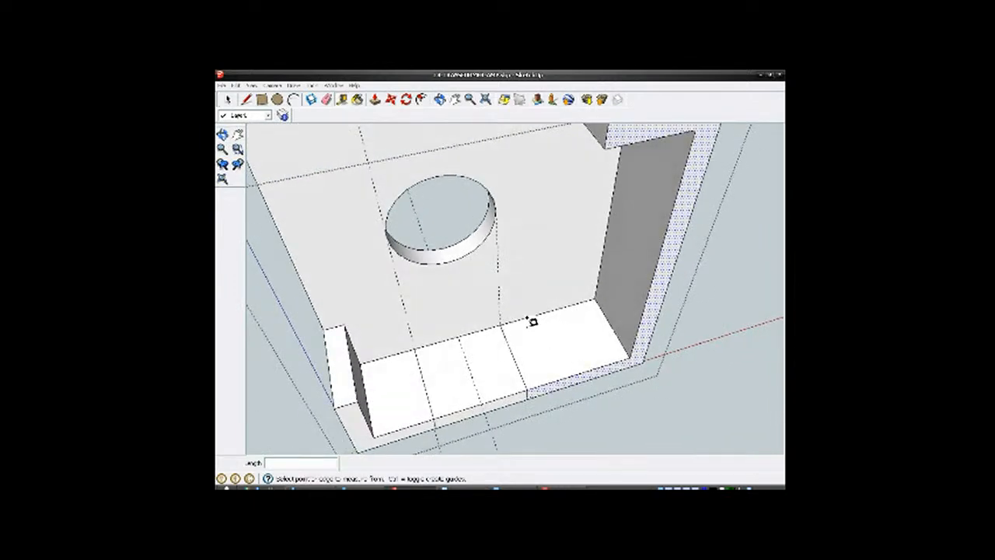
Step: Select the part of the front rim beside the short side wall to inspect how the rim is divided
left_click(228, 99)
middle_click_drag(411, 360, 454, 309)
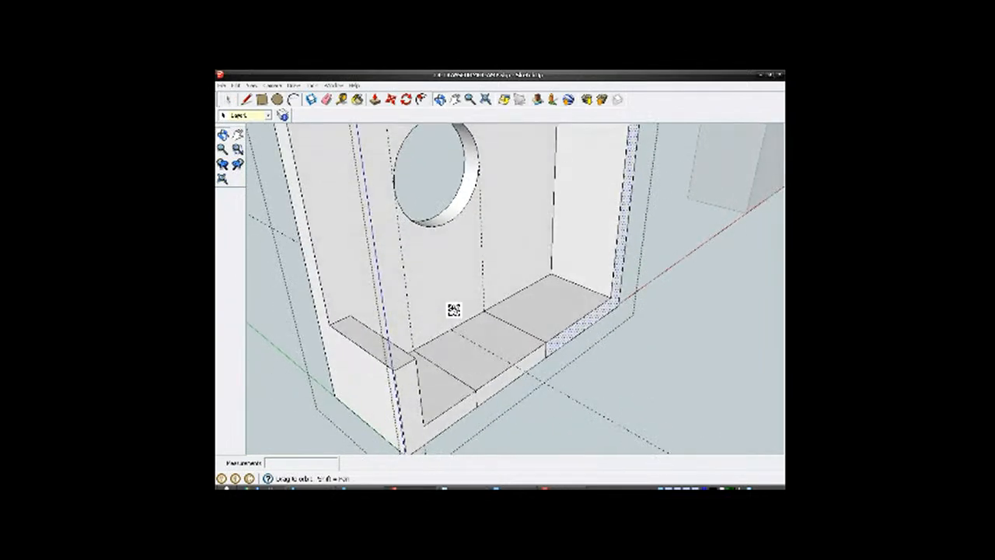
left_click(405, 398)
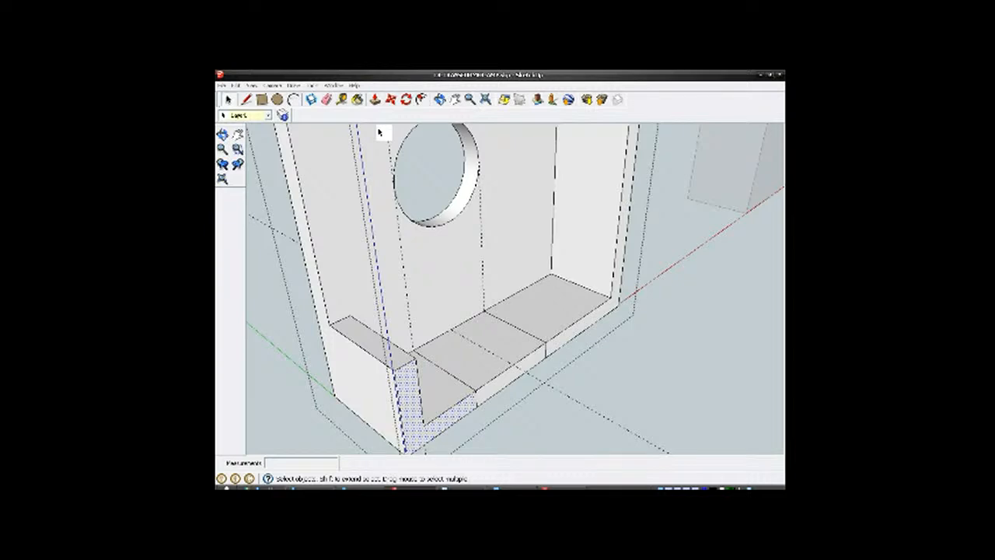
mouse_move(430, 244)
middle_mouse_down()
mouse_move(460, 309)
mouse_move(455, 285)
middle_mouse_up()
Step: Measure the inner bottom wall's depth from its back edge to its front edge and inspect the marked section
left_click(341, 99)
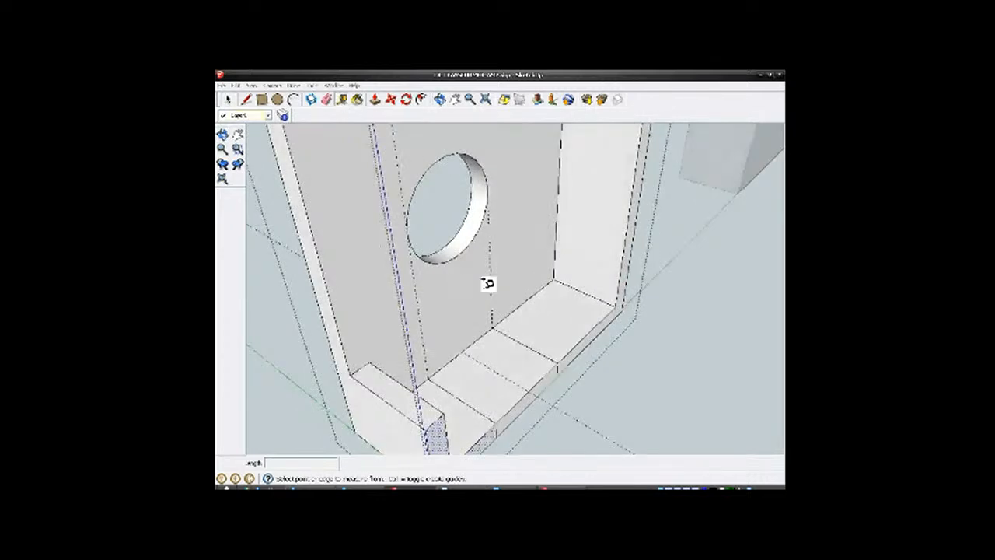
scroll(503, 318, "up", 2)
left_click(513, 311)
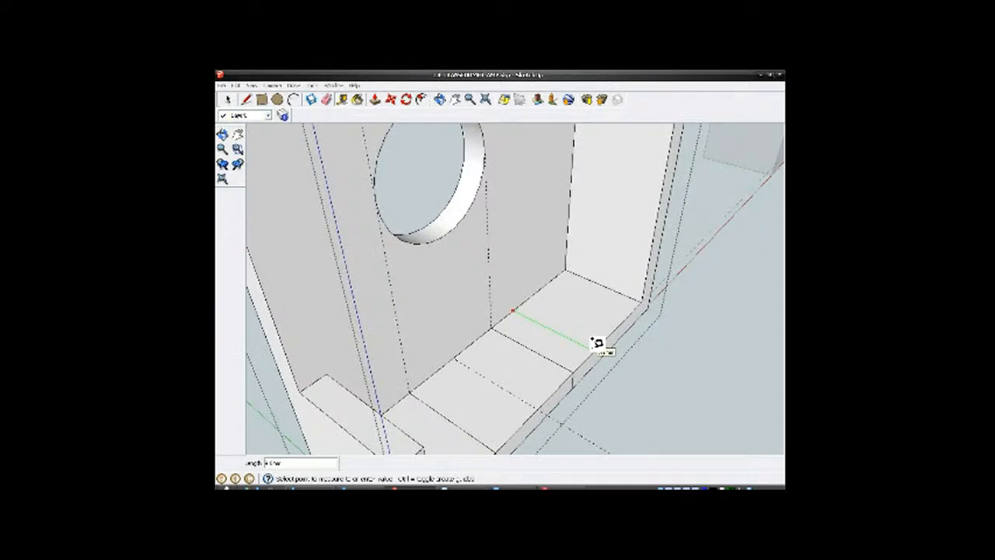
left_click(597, 330)
scroll(538, 280, "down", 3)
middle_click_drag(535, 288, 513, 335)
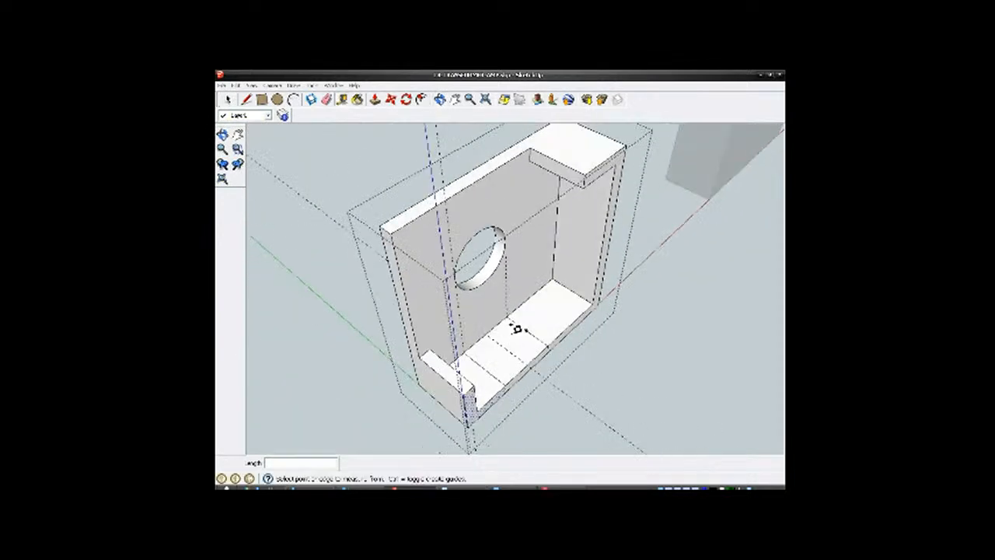
left_click(228, 99)
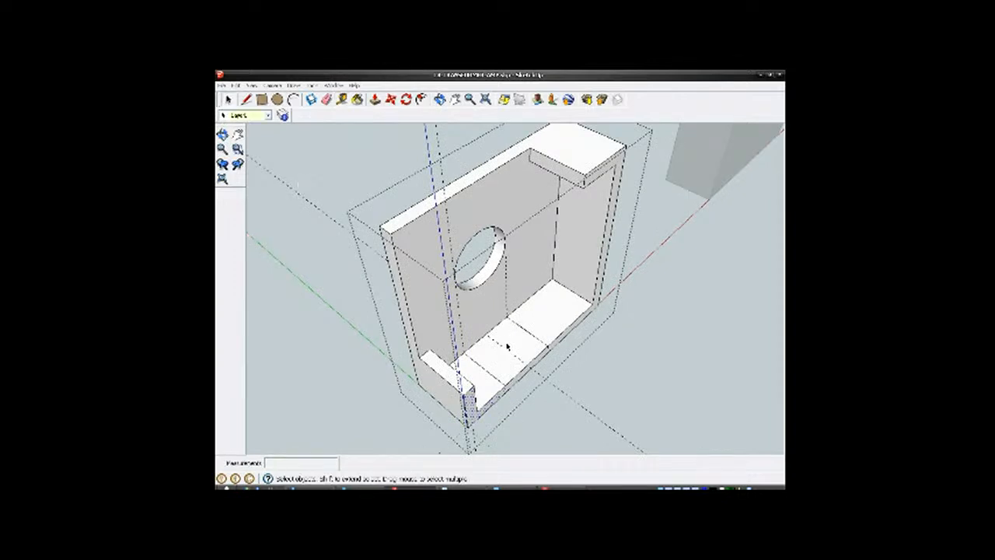
scroll(508, 340, "up", 4)
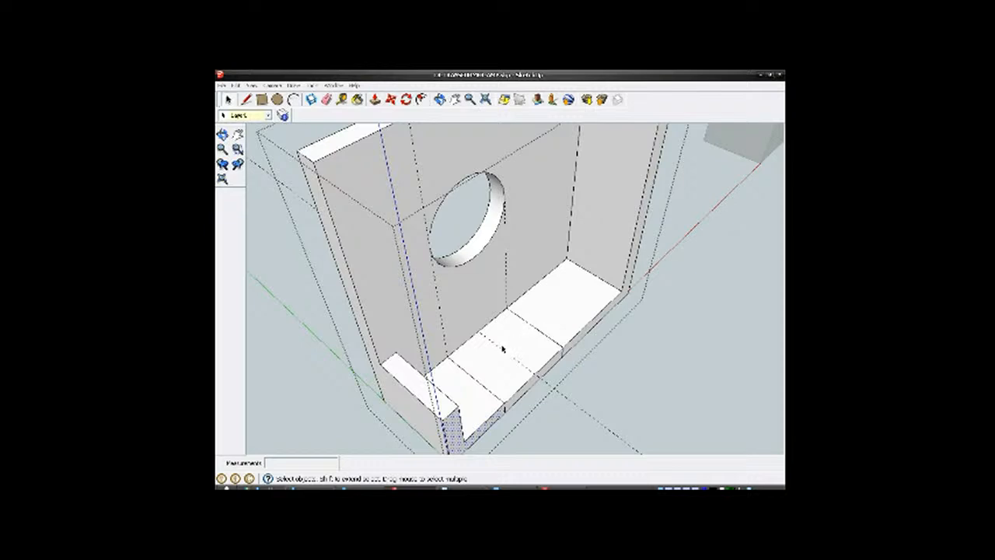
mouse_move(514, 347)
middle_mouse_down()
mouse_move(465, 350)
mouse_move(459, 342)
middle_mouse_up()
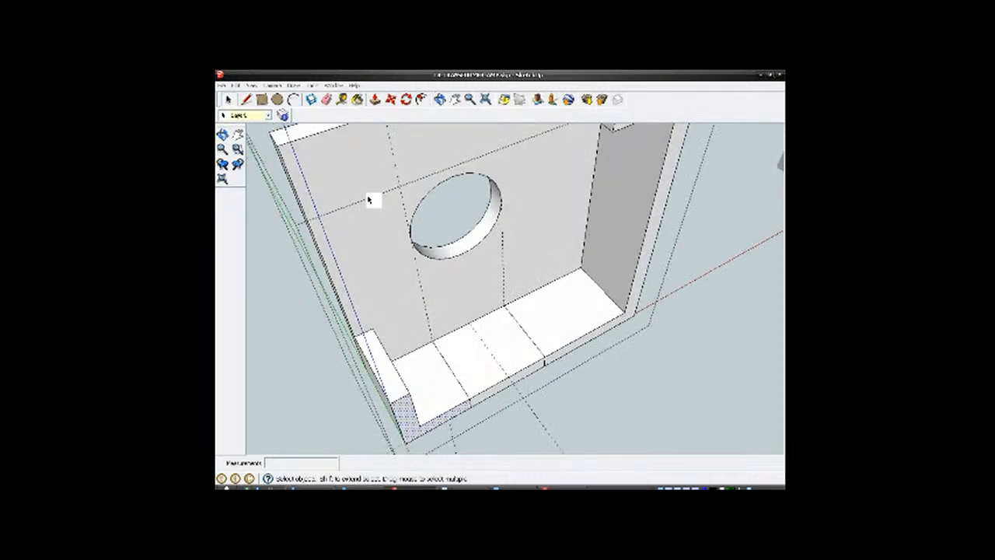
Step: Delete all the guides from the model
left_click(326, 99)
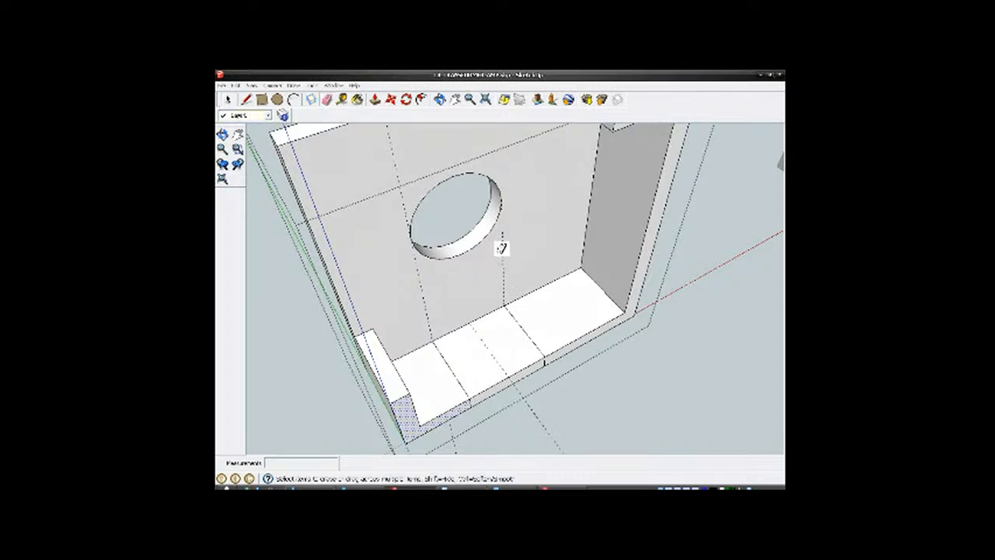
scroll(512, 268, "up", 2)
left_click(228, 100)
left_click(540, 255)
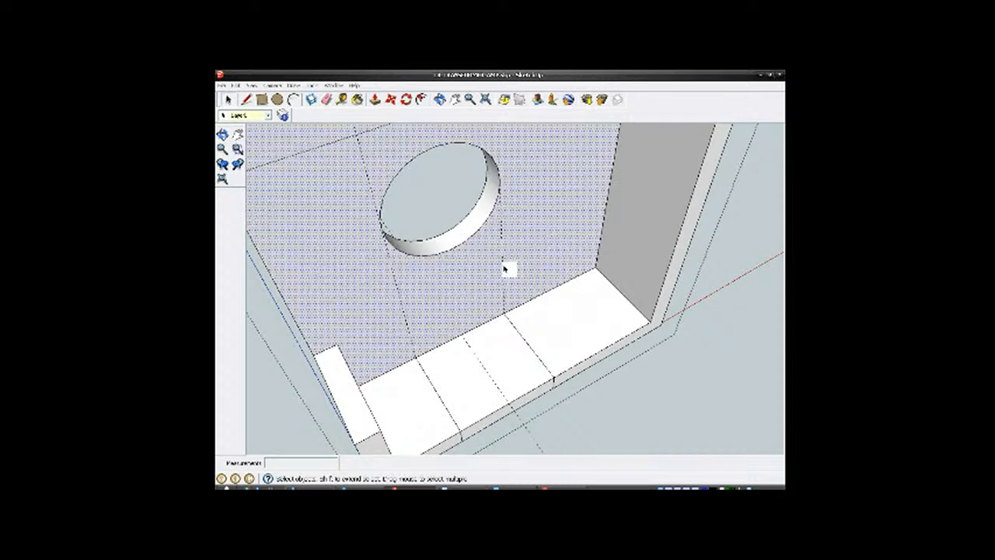
left_click(501, 267)
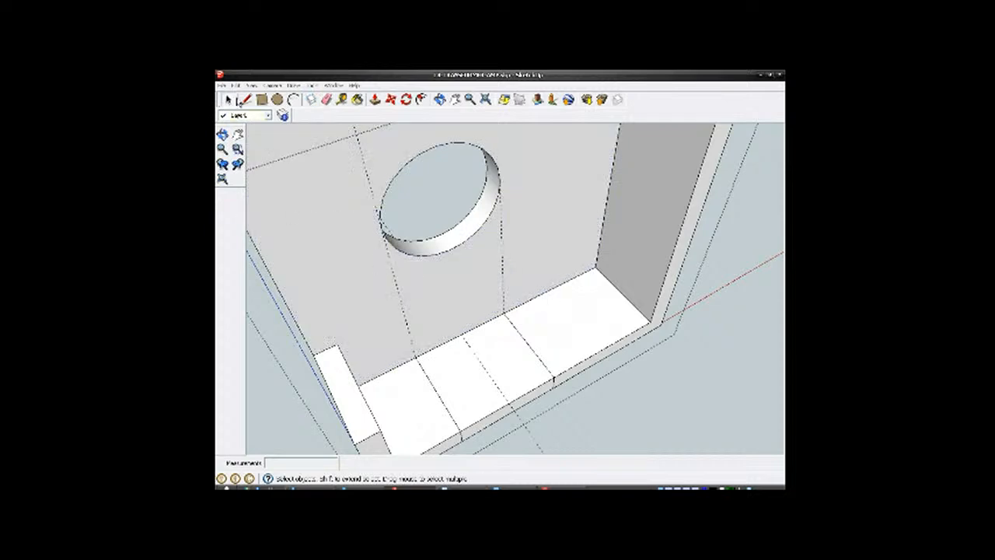
left_click(236, 85)
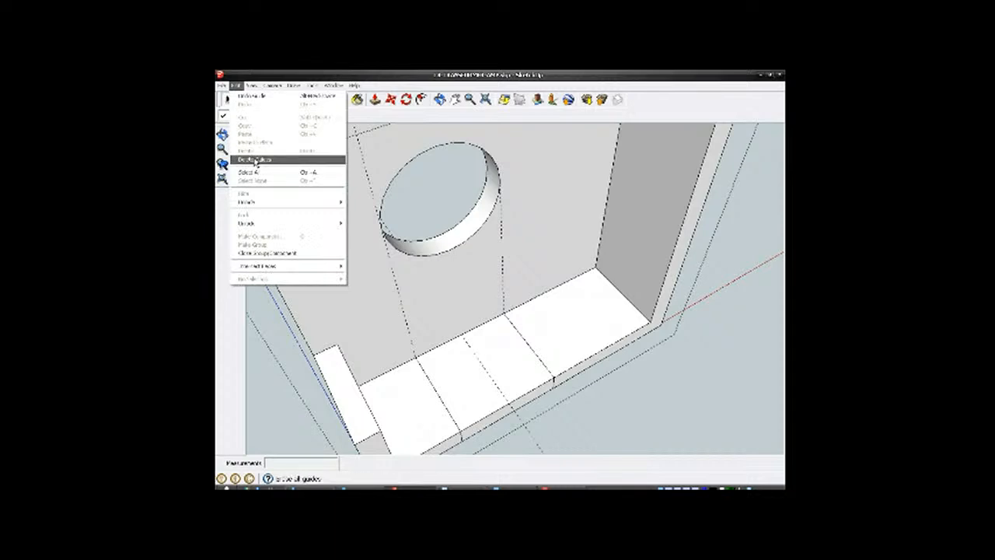
left_click(256, 160)
Step: Copy the marked middle face of the inner bottom wall to the clipboard
left_click(507, 369)
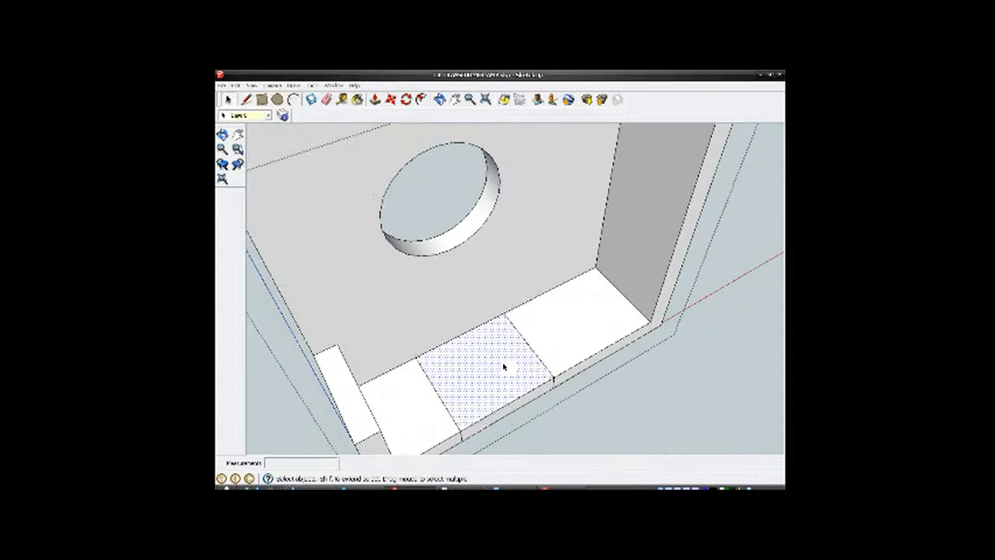
scroll(549, 310, "down", 5)
middle_click_drag(506, 340, 456, 340)
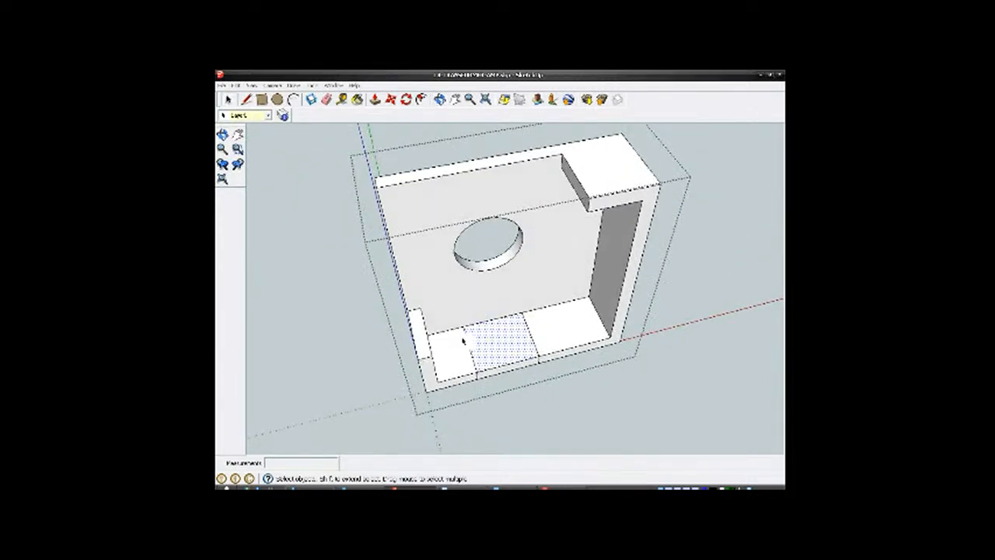
scroll(474, 344, "up", 4)
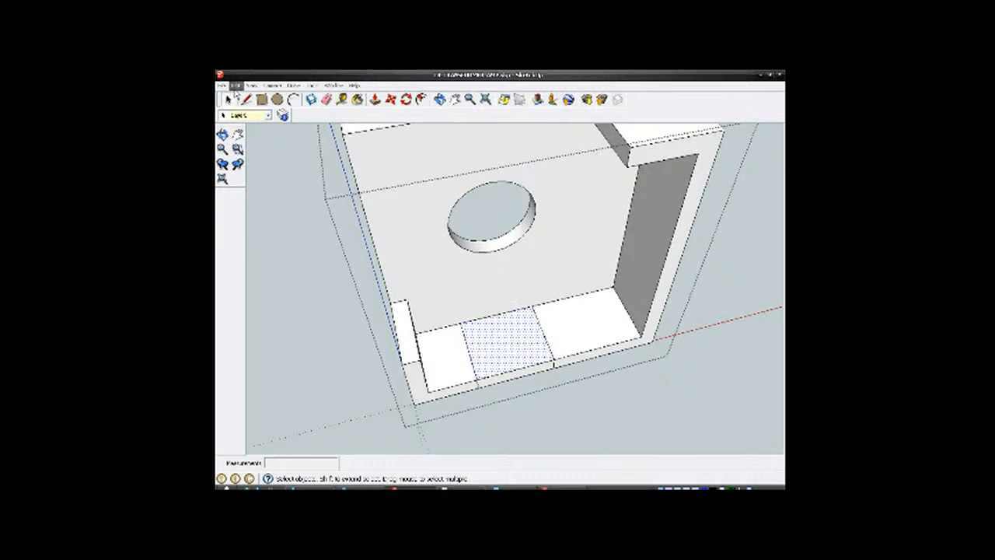
left_click(236, 86)
left_click(248, 128)
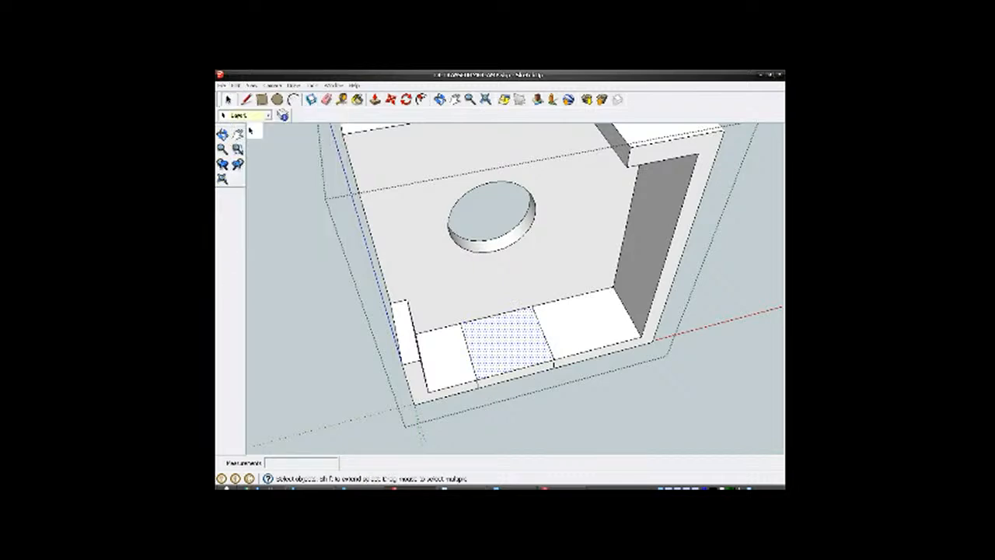
Step: Push the marked middle face down through the full 2 mm thickness of the bottom wall to cut an opening
left_click(374, 100)
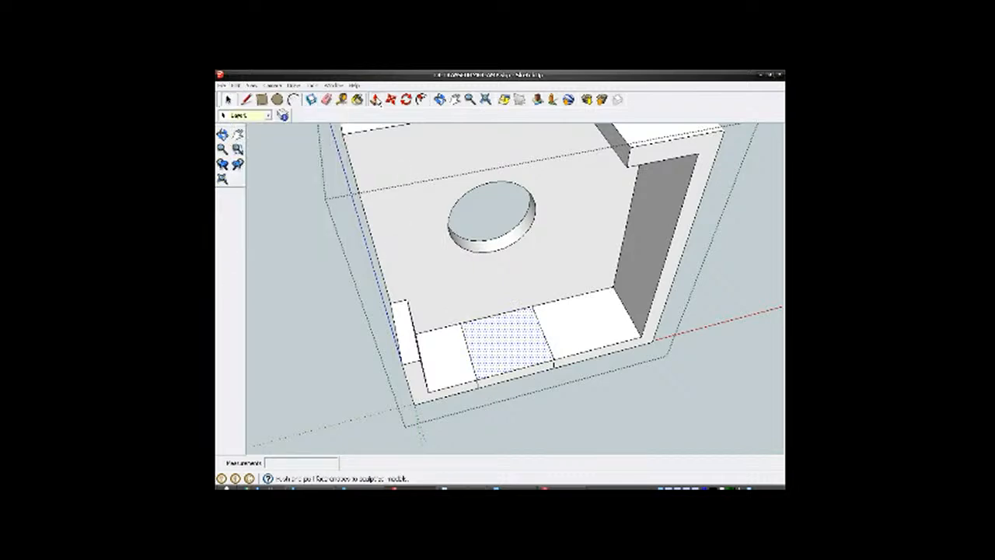
scroll(502, 330, "up", 3)
left_click(513, 338)
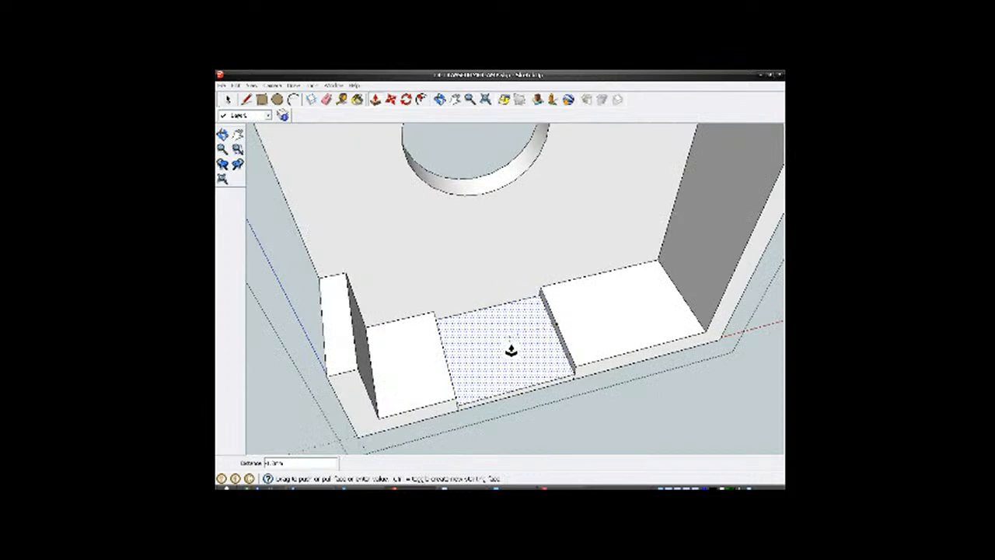
left_click(511, 362)
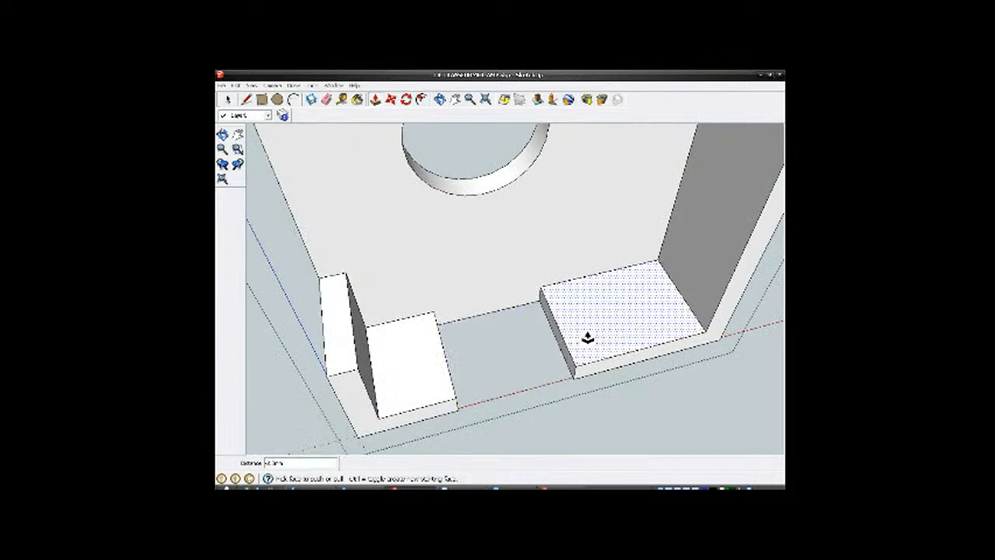
Step: Select all the geometry connected to the case's back face, make it a group and leave the editing context
scroll(498, 339, "down", 4)
left_click(228, 100)
left_click(482, 268)
right_click(482, 267)
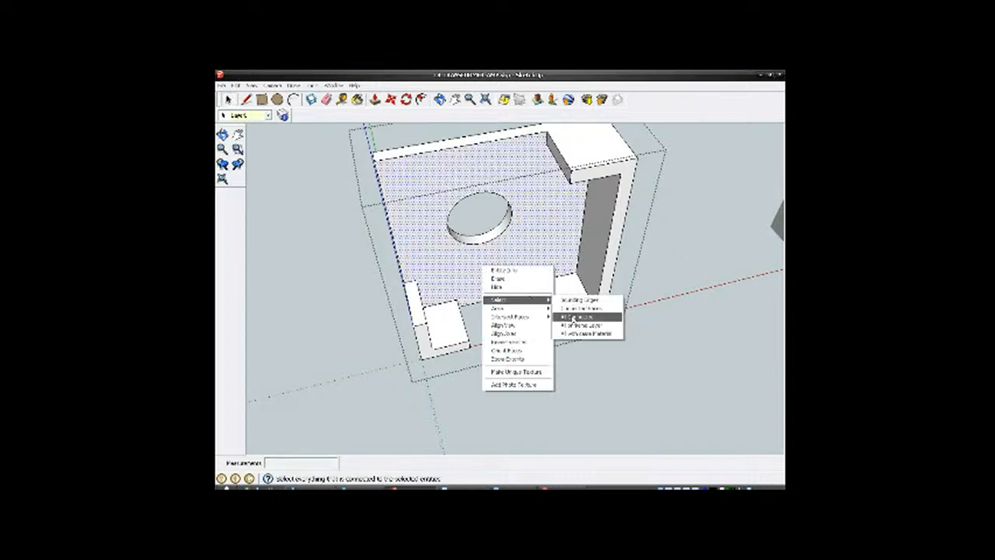
left_click(576, 317)
right_click(549, 274)
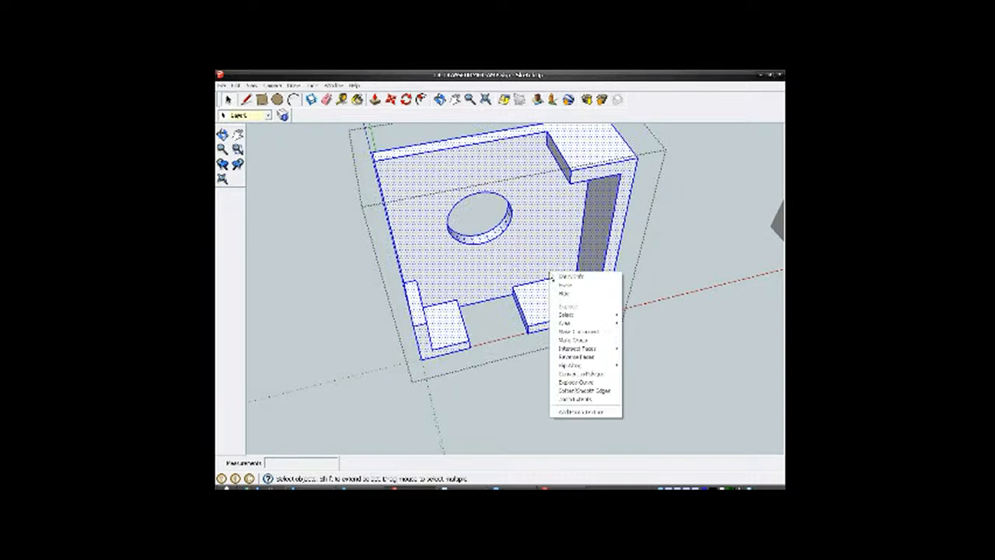
left_click(571, 341)
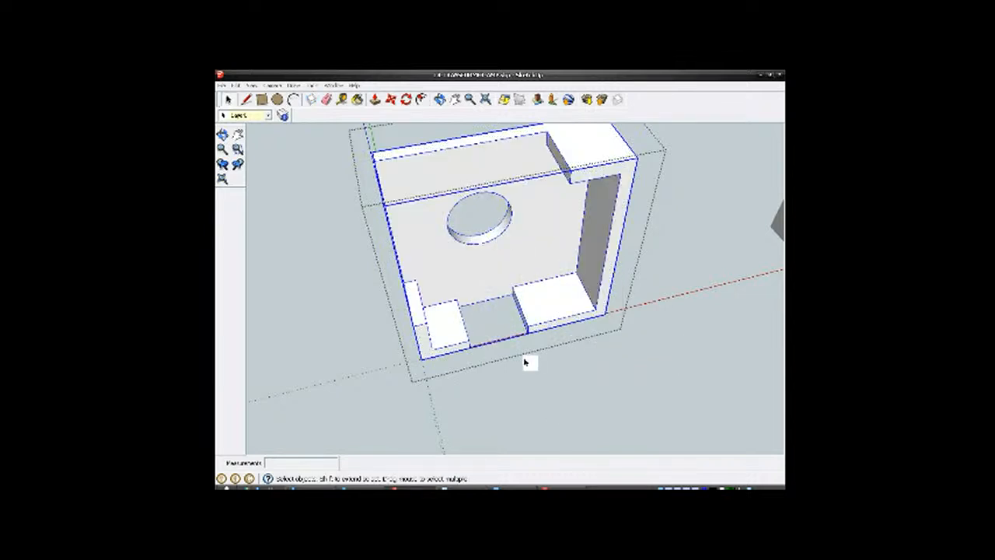
left_click(562, 396)
left_click(237, 86)
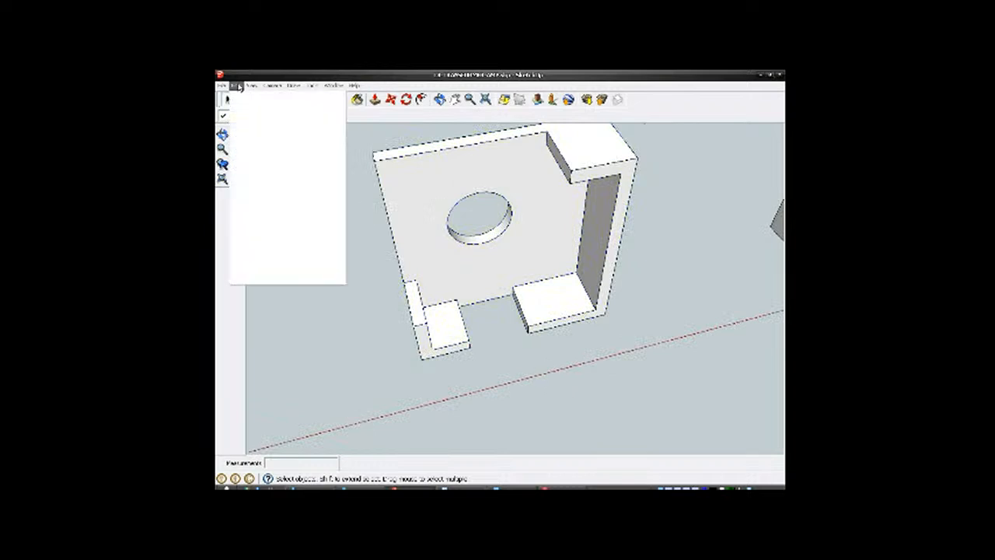
left_click(255, 137)
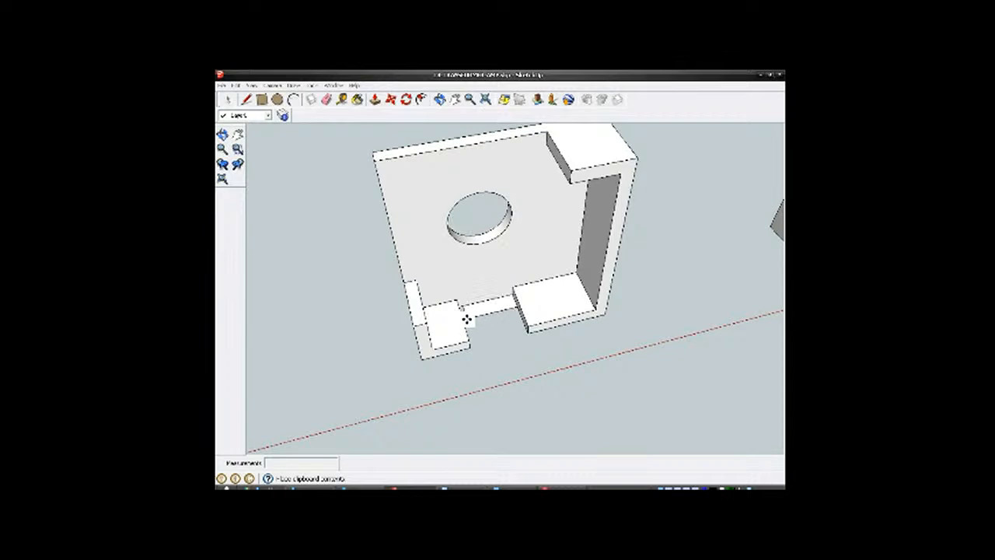
left_click(456, 303)
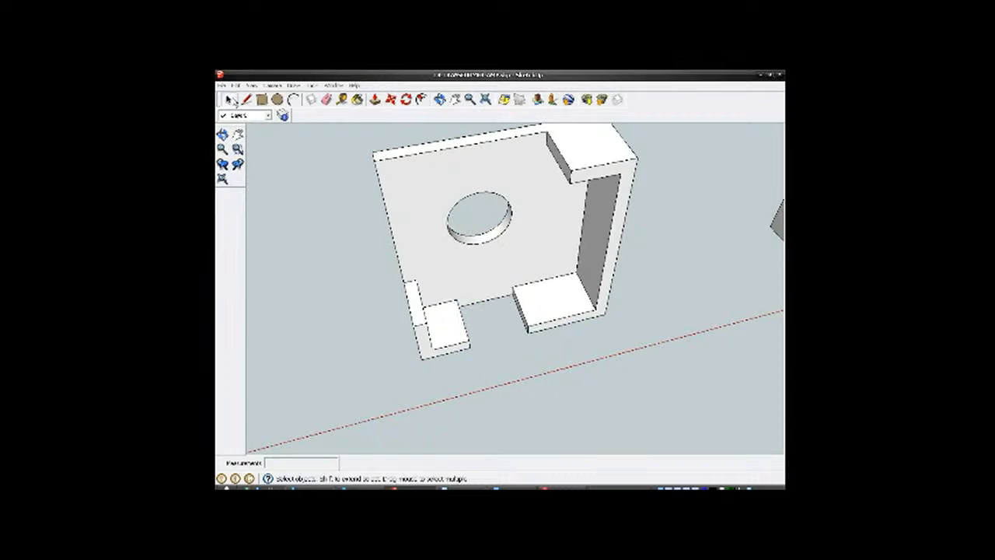
Step: Paste the copied face in place over the opening in the bottom wall
left_click(237, 86)
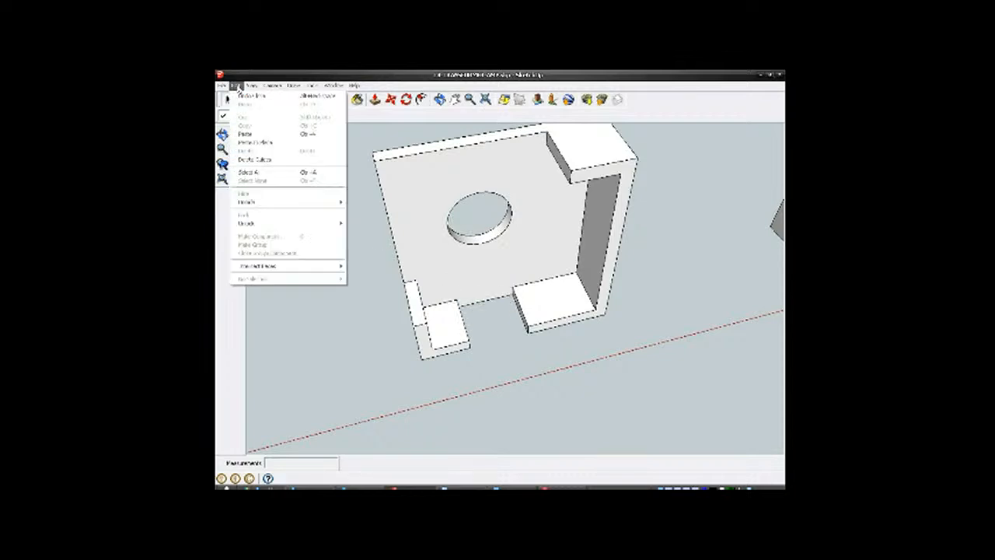
left_click(256, 143)
scroll(500, 317, "up", 6)
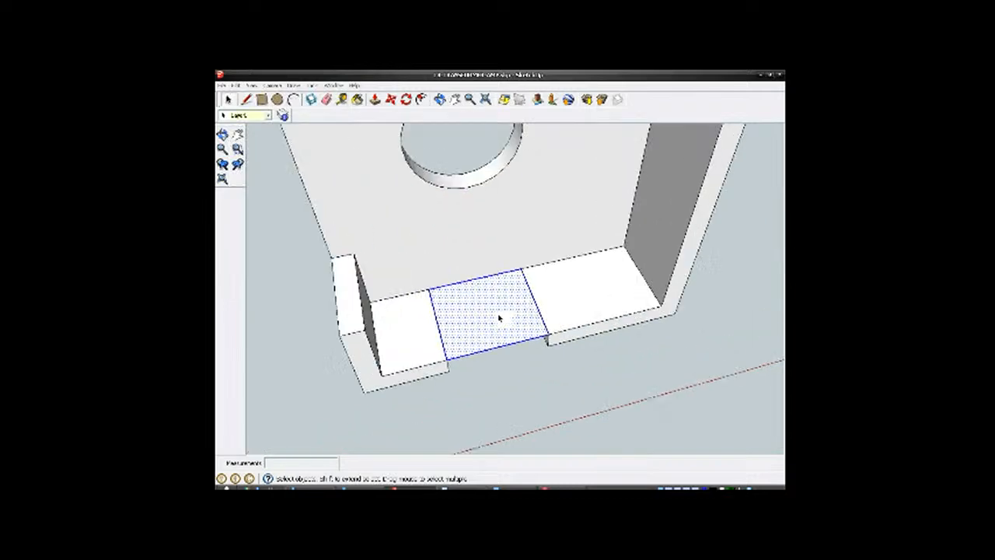
Step: Push/Pull the pasted face through the 2 mm wall thickness until it is flush with the bottom wall's outer face
mouse_move(499, 318)
middle_mouse_down()
mouse_move(518, 179)
mouse_move(544, 231)
mouse_move(522, 133)
middle_mouse_up()
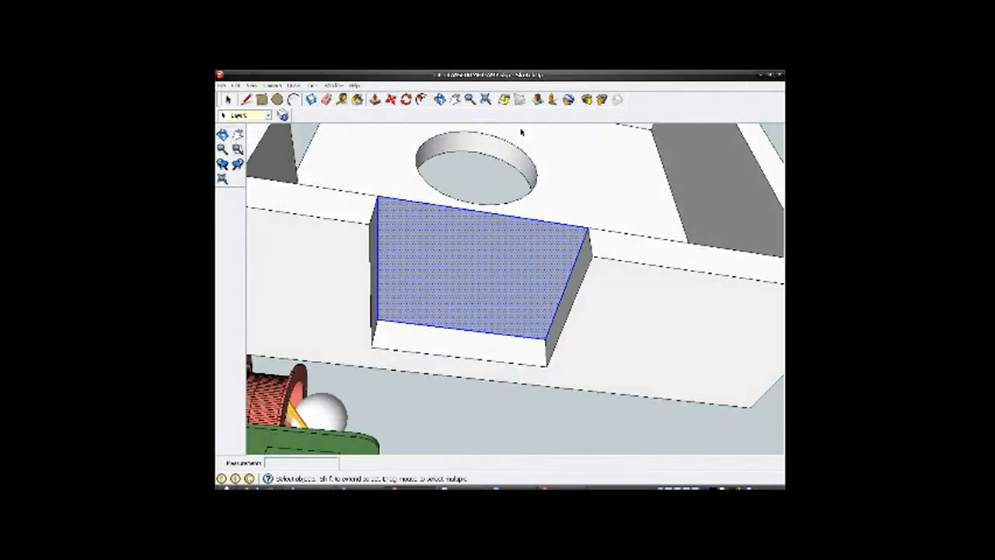
left_click(374, 102)
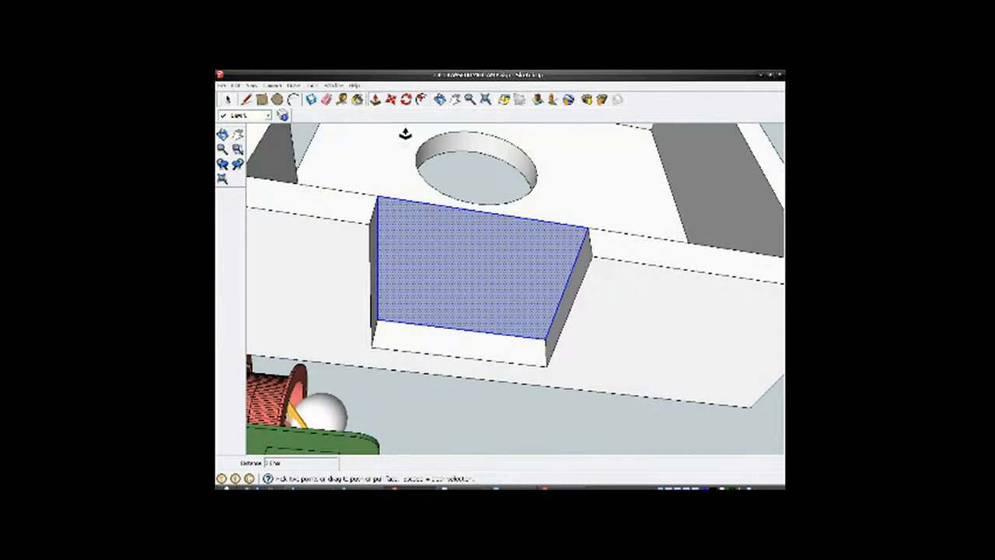
left_click_drag(444, 240, 346, 259)
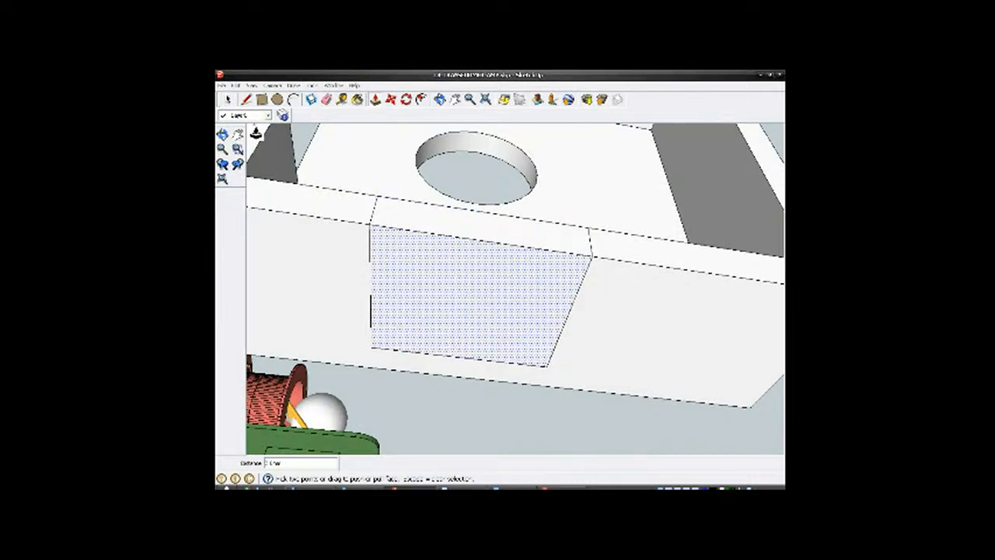
Step: Select all geometry connected to the extruded bottom-wall piece and make it a group
left_click(228, 99)
right_click(439, 268)
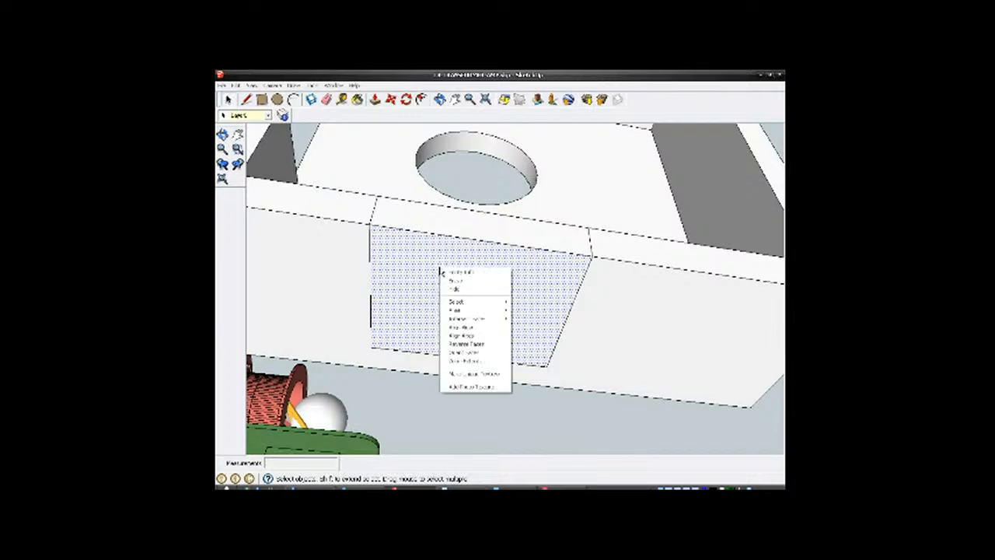
mouse_move(478, 302)
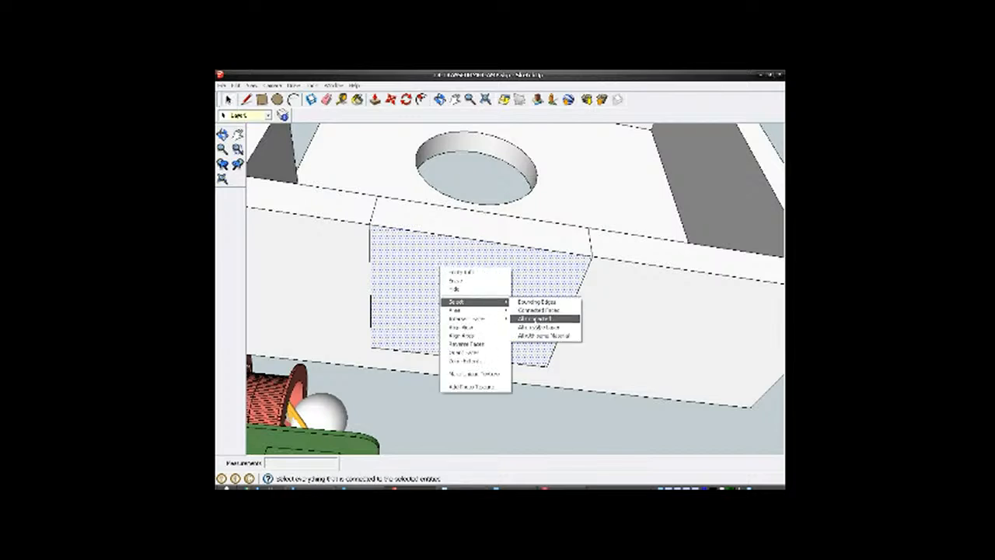
left_click(544, 319)
right_click(501, 275)
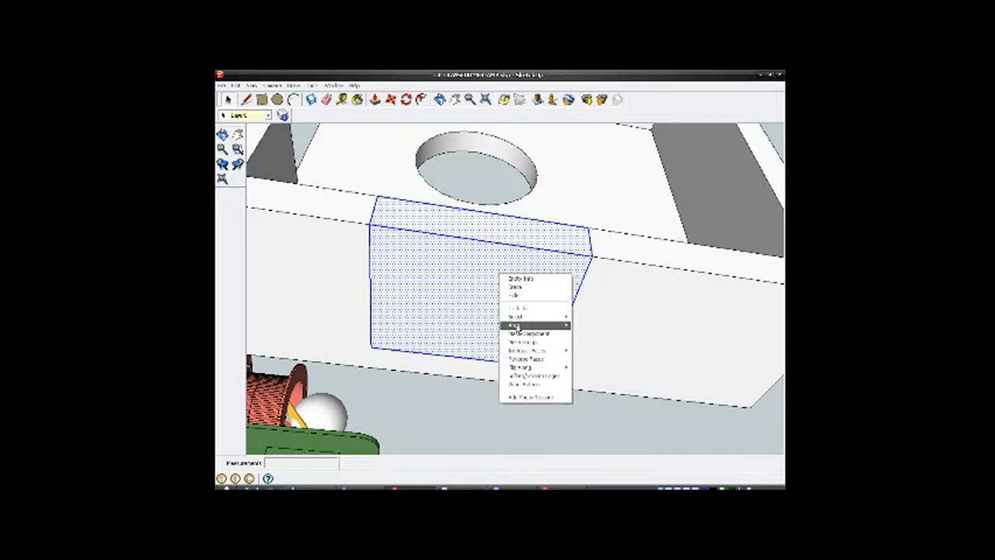
left_click(518, 341)
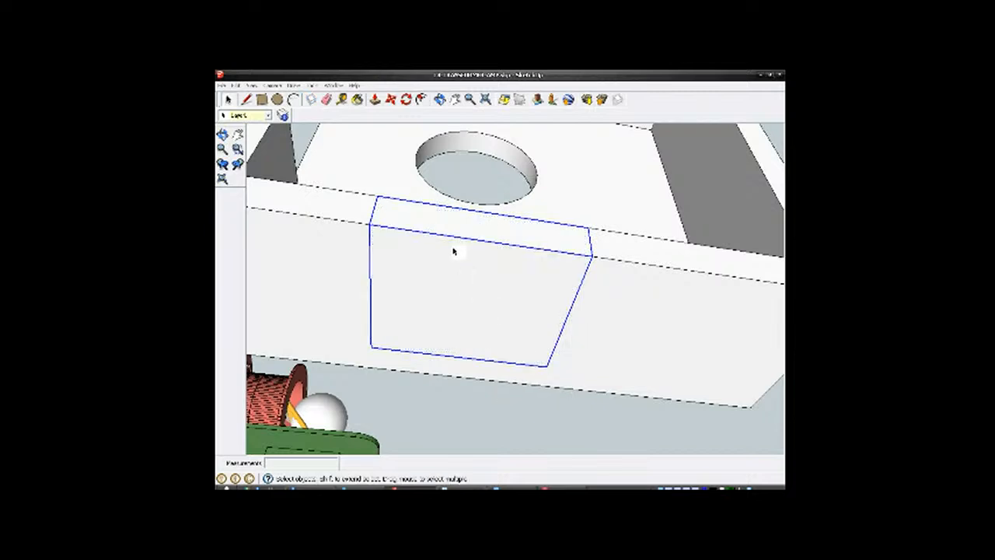
Step: Hide the case group, leaving the bottom-wall piece on its own
scroll(479, 282, "down", 4)
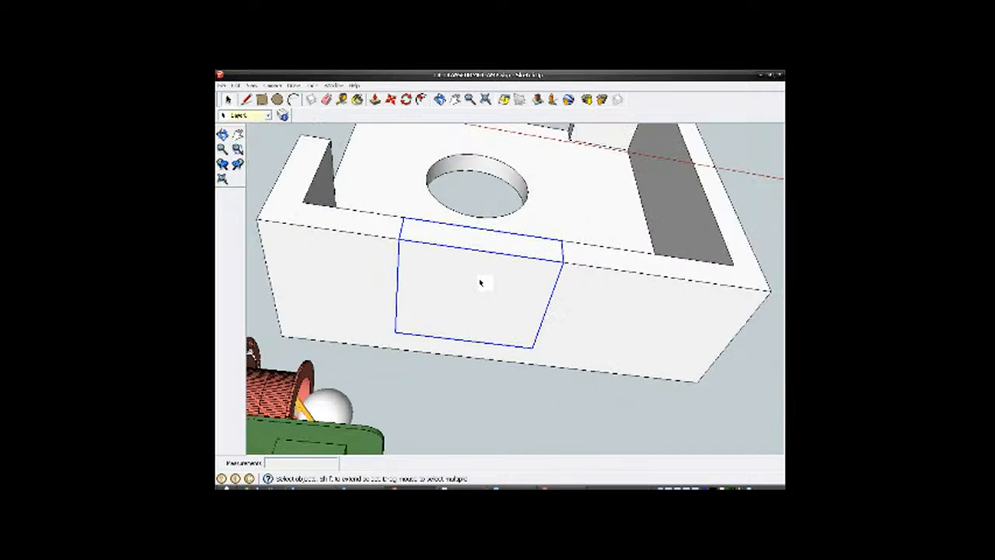
left_click(573, 300)
right_click(574, 300)
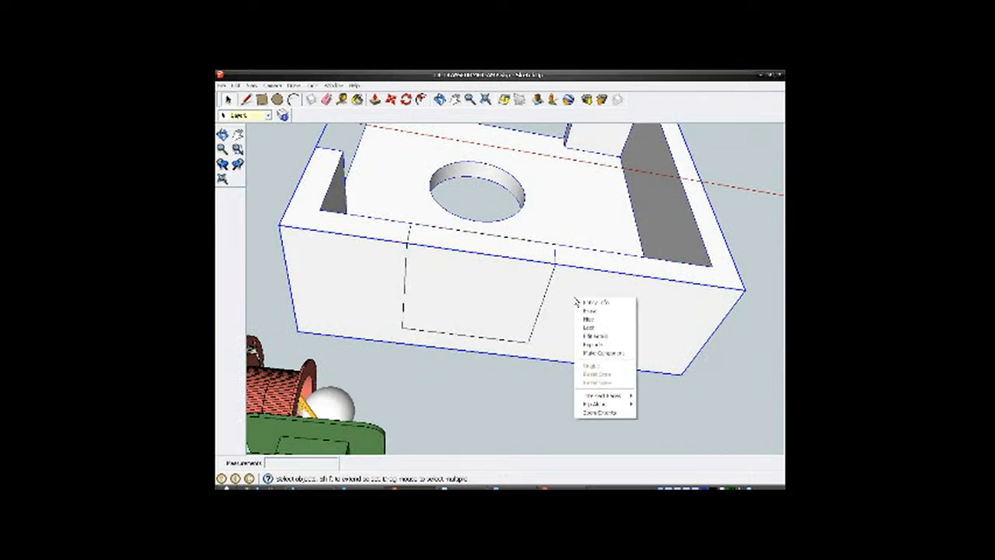
left_click(582, 319)
Step: Open the bottom-wall piece's group for editing and push one of its side faces slightly inward for clearance
left_click(471, 280)
middle_click_drag(471, 279, 502, 295)
right_click(497, 291)
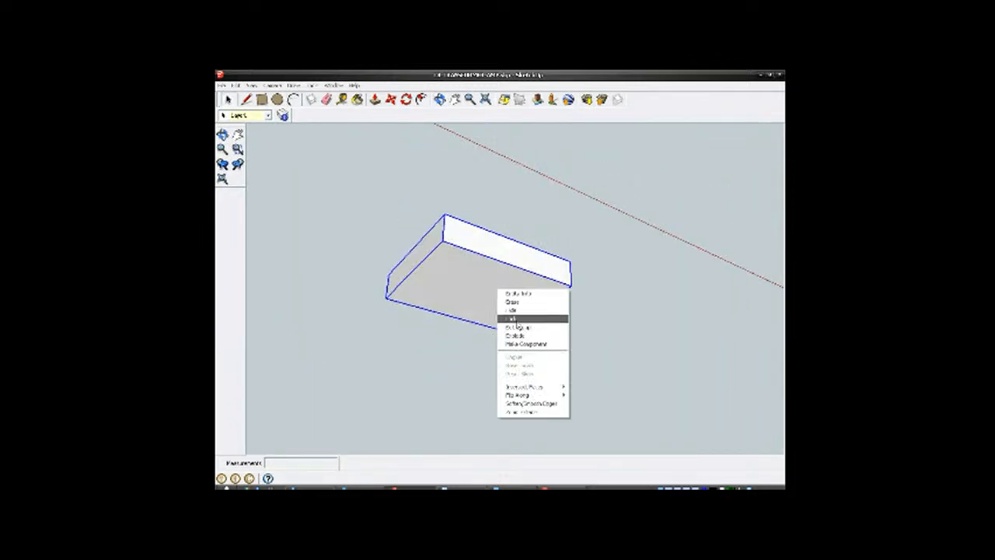
left_click(518, 327)
middle_click_drag(518, 329, 430, 257)
scroll(429, 257, "up", 3)
key("p")
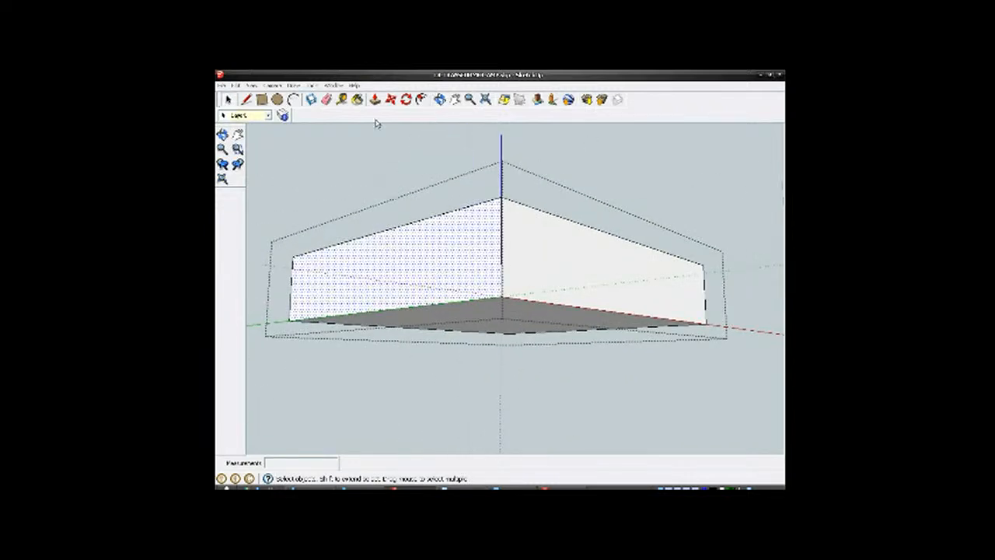
left_click(461, 262)
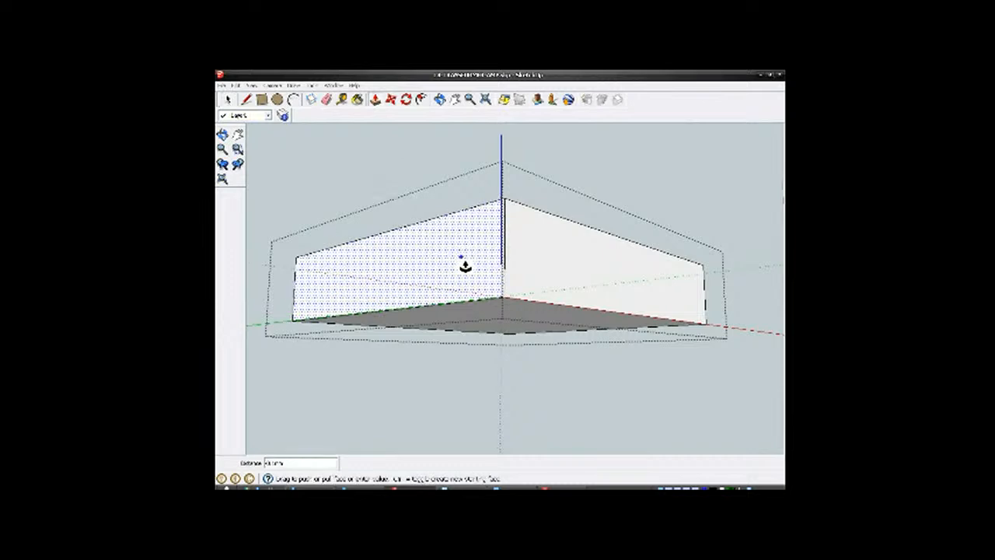
key("Return")
Step: Push the piece's other side faces inward by the same small clearance and leave the group
scroll(493, 276, "down", 2)
middle_click_drag(610, 270, 251, 322)
scroll(533, 326, "up", 2)
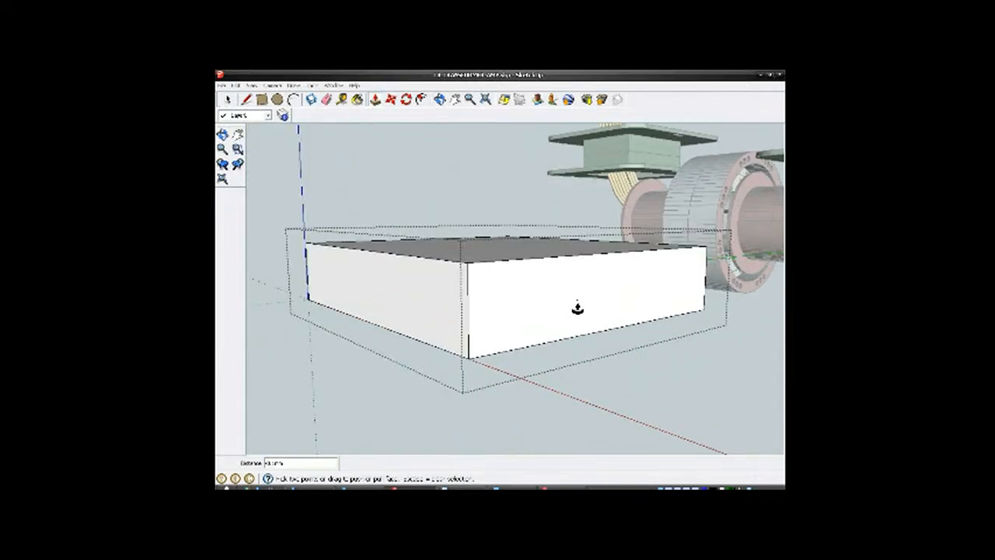
right_click(577, 307)
left_click(571, 300)
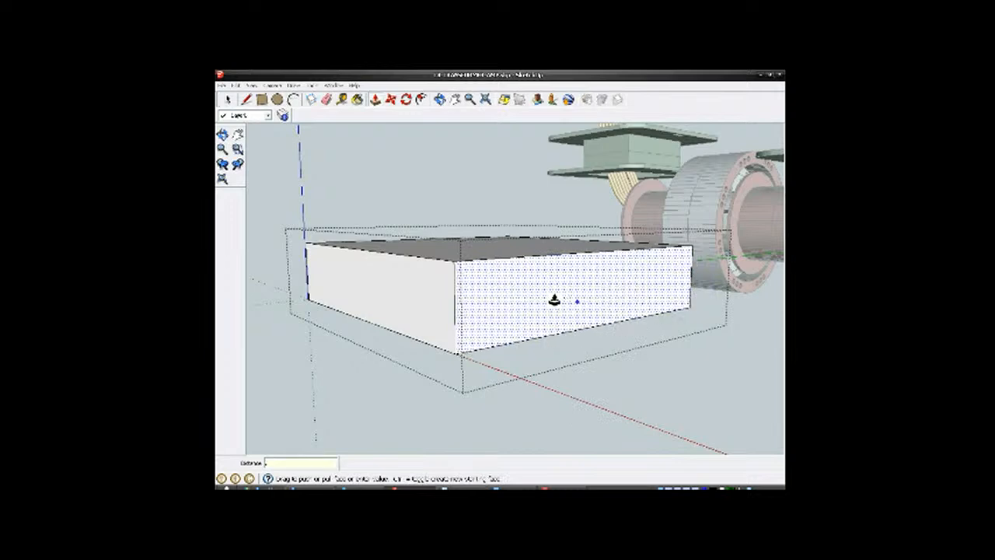
mouse_move(562, 298)
middle_mouse_down()
mouse_move(420, 319)
mouse_move(573, 304)
middle_mouse_up()
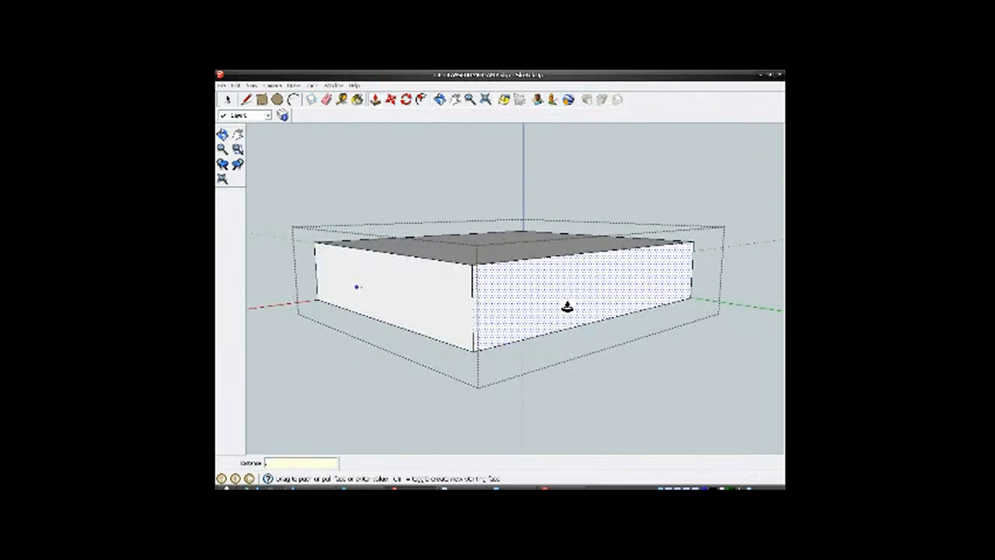
scroll(562, 303, "down", 3)
middle_click_drag(544, 299, 553, 355)
scroll(505, 298, "down", 2)
key("space")
left_click(567, 373)
left_click(517, 303)
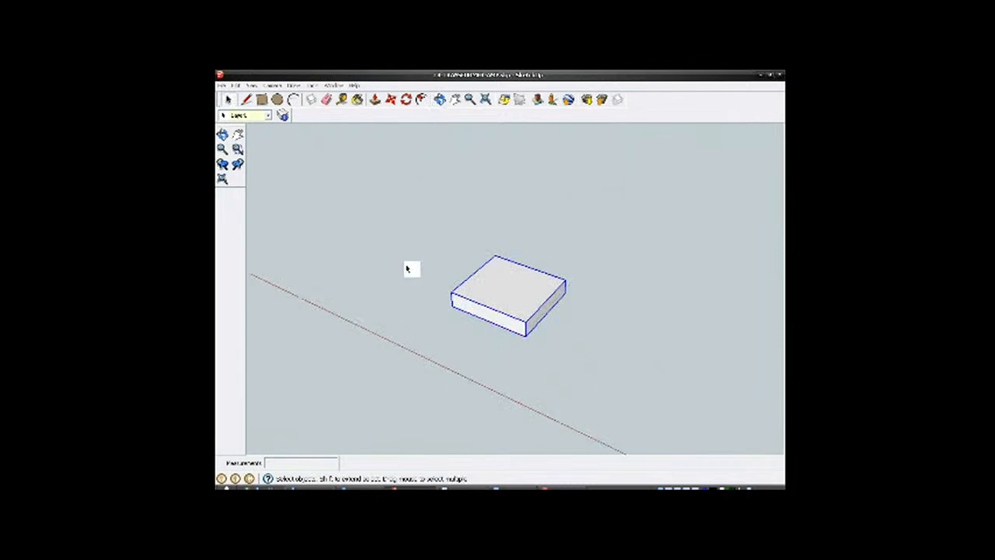
Step: Turn on the display of hidden geometry and unhide the case group
left_click(251, 85)
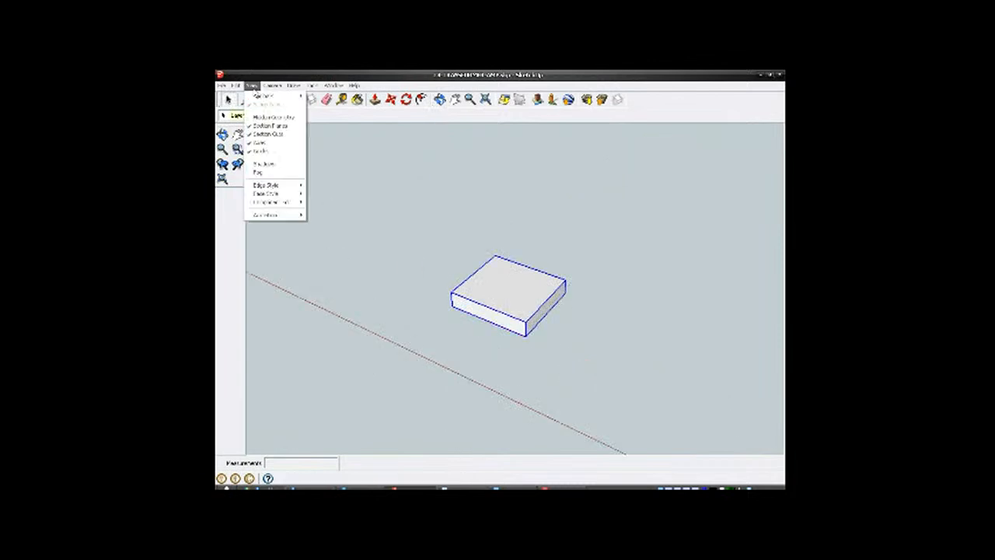
left_click(264, 119)
left_click(499, 210)
right_click(498, 208)
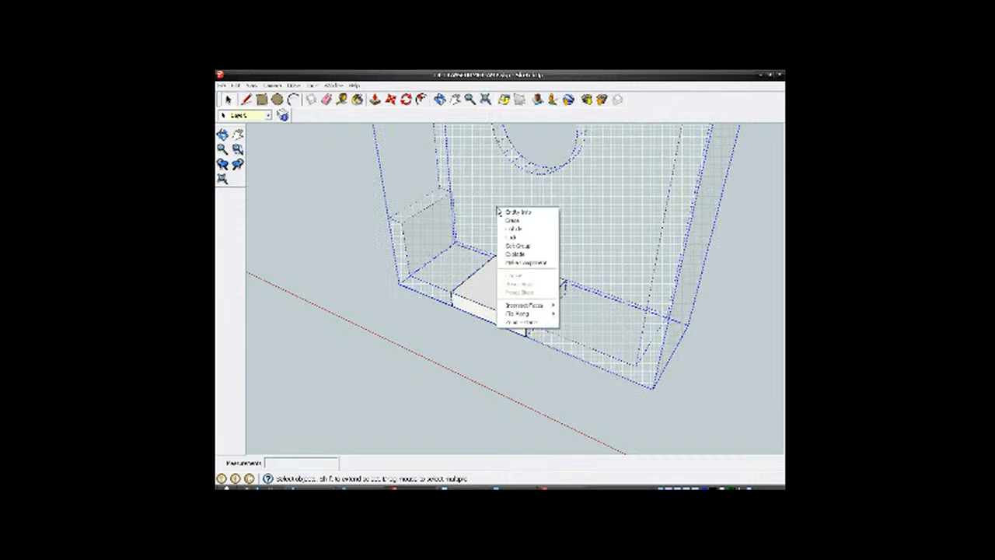
left_click(510, 230)
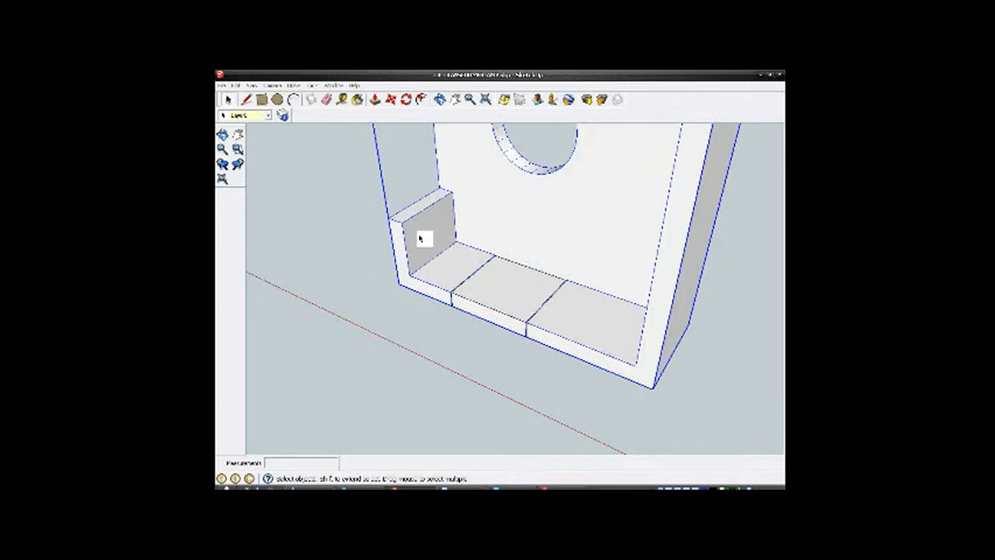
Step: Examine the clearance gaps between the bottom-wall piece and its cut-out in the case from close up and farther away
middle_click_drag(459, 285, 558, 336)
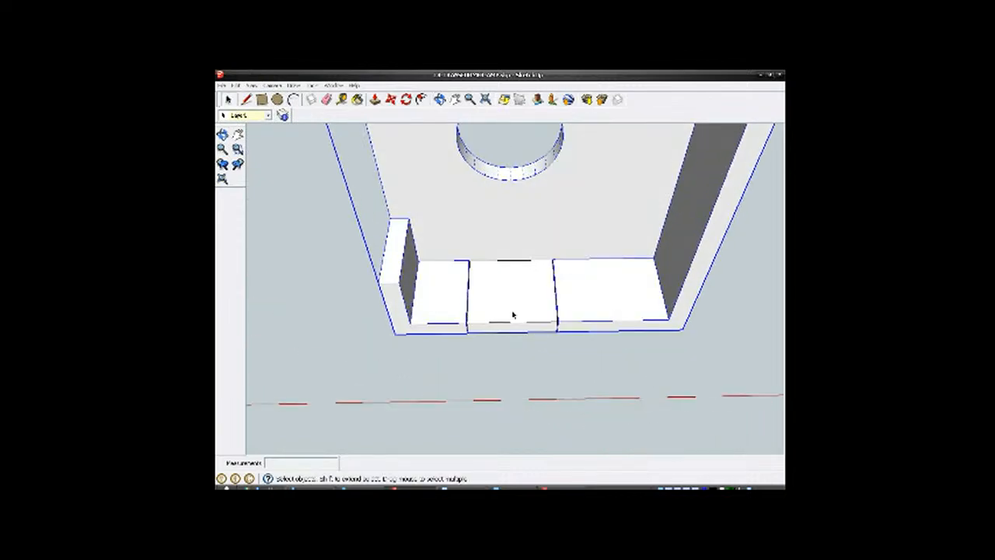
scroll(470, 296, "up", 5)
mouse_move(470, 297)
middle_mouse_down()
mouse_move(567, 327)
mouse_move(523, 187)
mouse_move(440, 231)
mouse_move(409, 200)
mouse_move(527, 407)
mouse_move(541, 274)
middle_mouse_up()
scroll(475, 218, "up", 3)
mouse_move(475, 218)
middle_mouse_down()
mouse_move(598, 303)
mouse_move(731, 186)
mouse_move(720, 248)
mouse_move(420, 304)
mouse_move(508, 247)
mouse_move(318, 286)
mouse_move(447, 277)
middle_mouse_up()
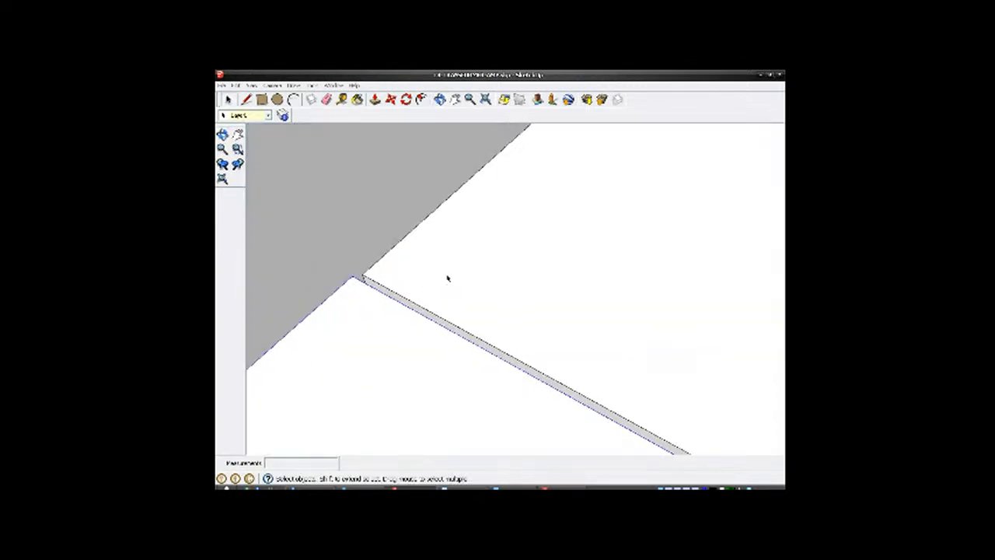
scroll(449, 280, "down", 6)
scroll(474, 311, "down", 3)
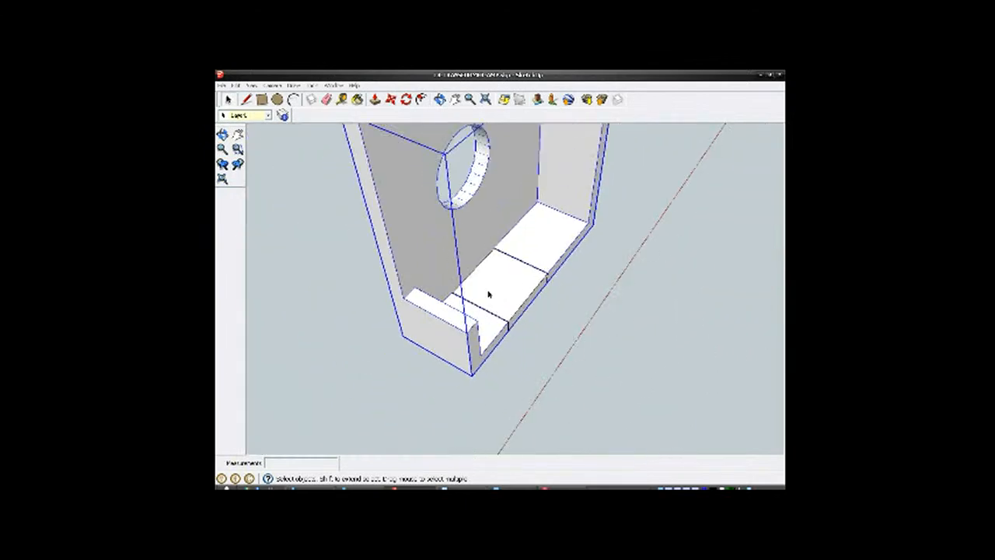
scroll(535, 282, "up", 2)
scroll(516, 347, "down", 1)
mouse_move(515, 347)
middle_mouse_down()
mouse_move(471, 280)
mouse_move(449, 271)
middle_mouse_up()
scroll(522, 308, "up", 2)
mouse_move(524, 310)
middle_mouse_down()
mouse_move(533, 299)
mouse_move(420, 249)
mouse_move(428, 278)
mouse_move(484, 296)
middle_mouse_up()
scroll(513, 317, "down", 3)
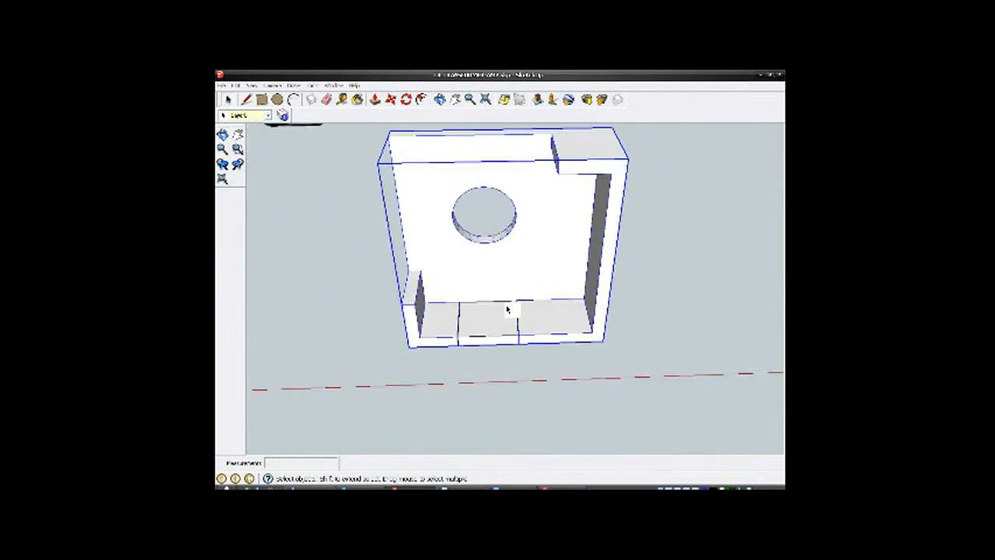
scroll(471, 271, "up", 2)
scroll(506, 345, "up", 2)
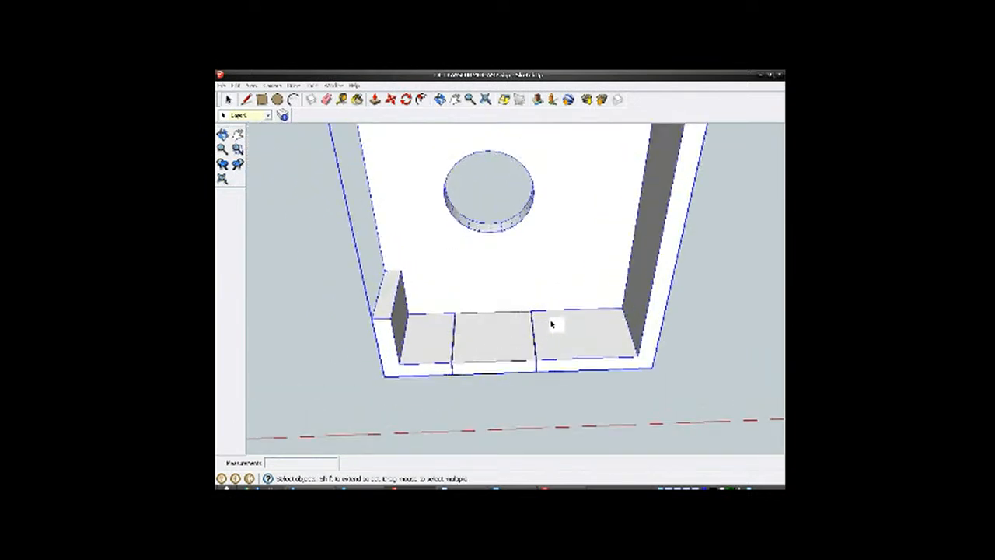
scroll(557, 333, "down", 2)
scroll(540, 324, "up", 2)
scroll(501, 346, "up", 2)
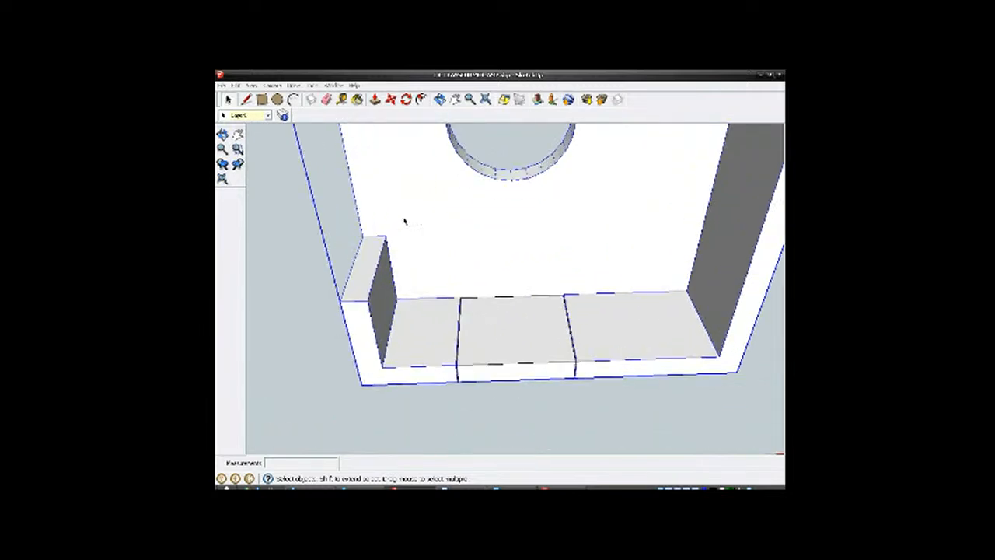
Step: Measure the width of the bottom-wall piece between its two side edges with the Tape Measure
left_click(342, 99)
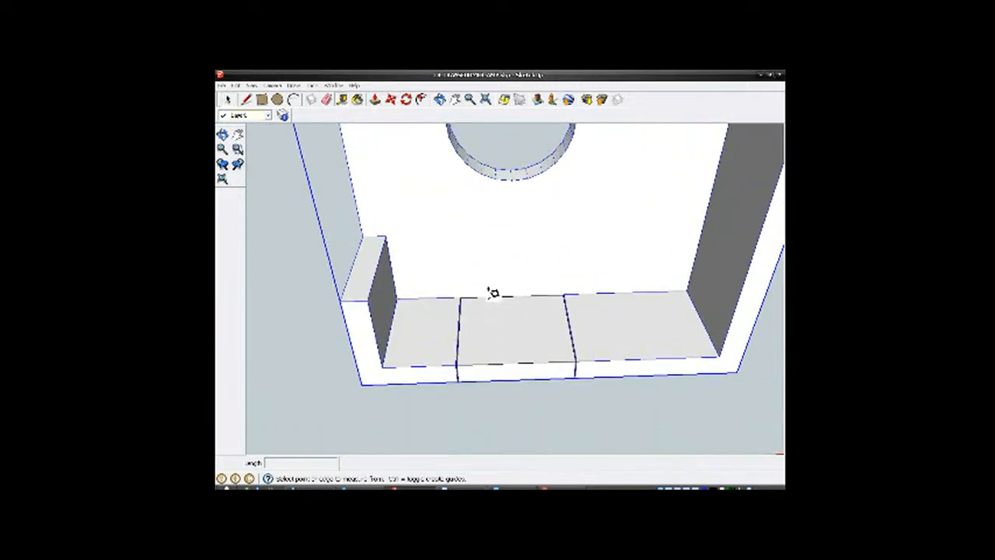
left_click(466, 323)
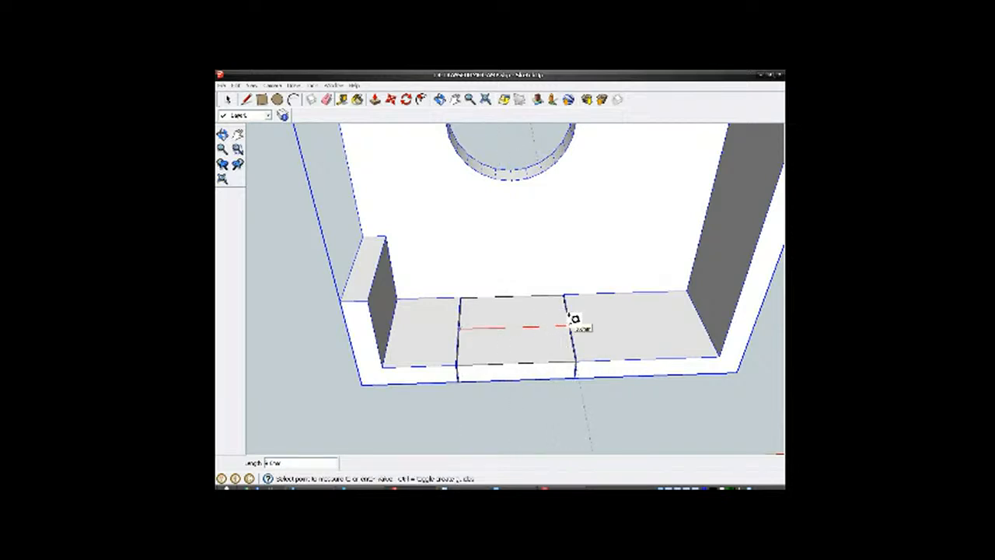
scroll(572, 319, "up", 3)
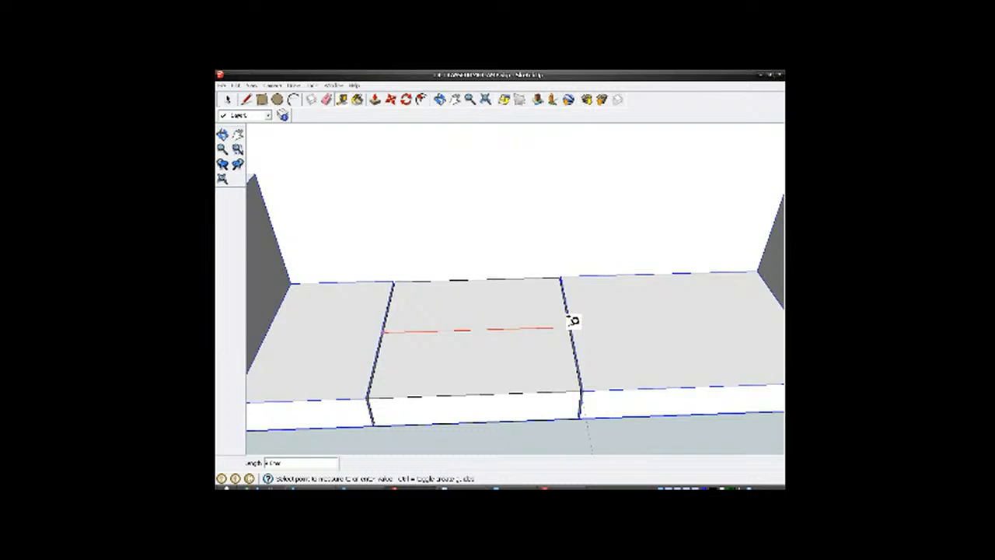
left_click(568, 316)
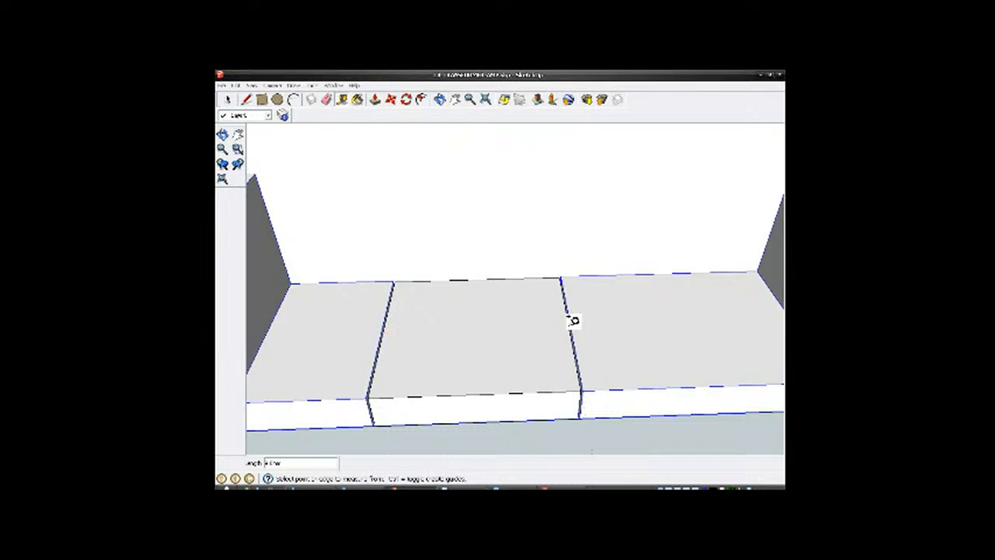
scroll(499, 320, "down", 3)
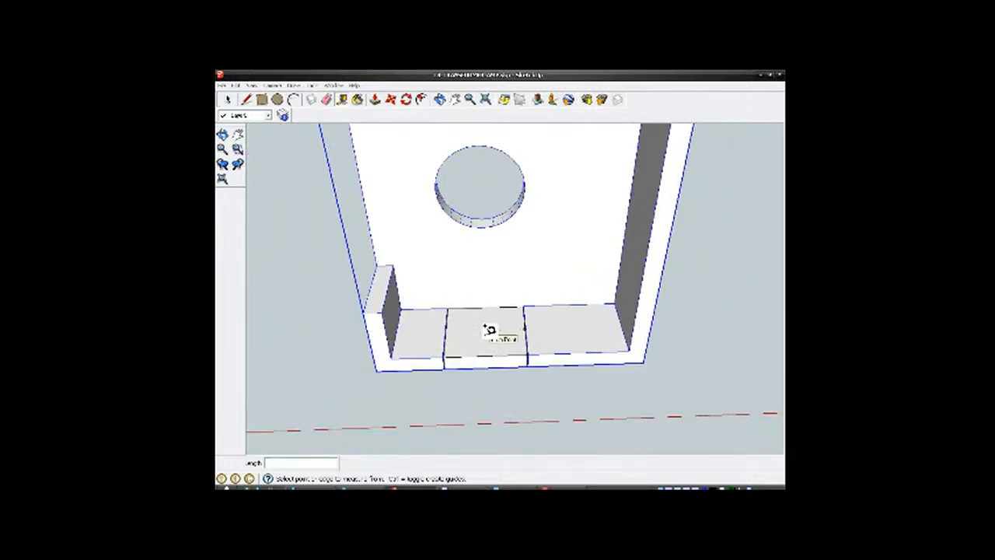
Step: Switch to Calculator, enter 8 and put the calculator away to return to the model
key("alt+Tab")
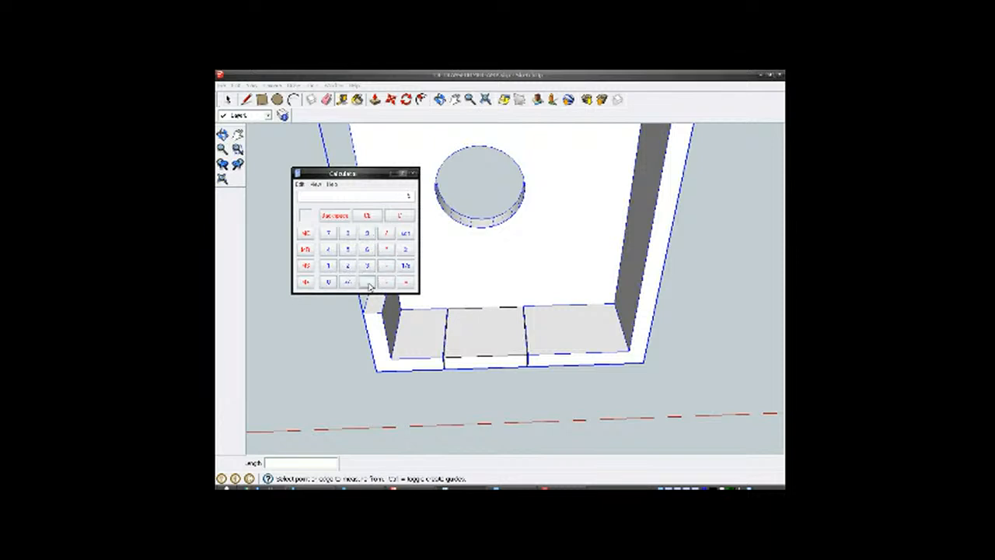
left_click(348, 232)
left_click(402, 173)
Step: Hide the bottom-wall piece and turn off the display of hidden geometry
scroll(490, 334, "up", 2)
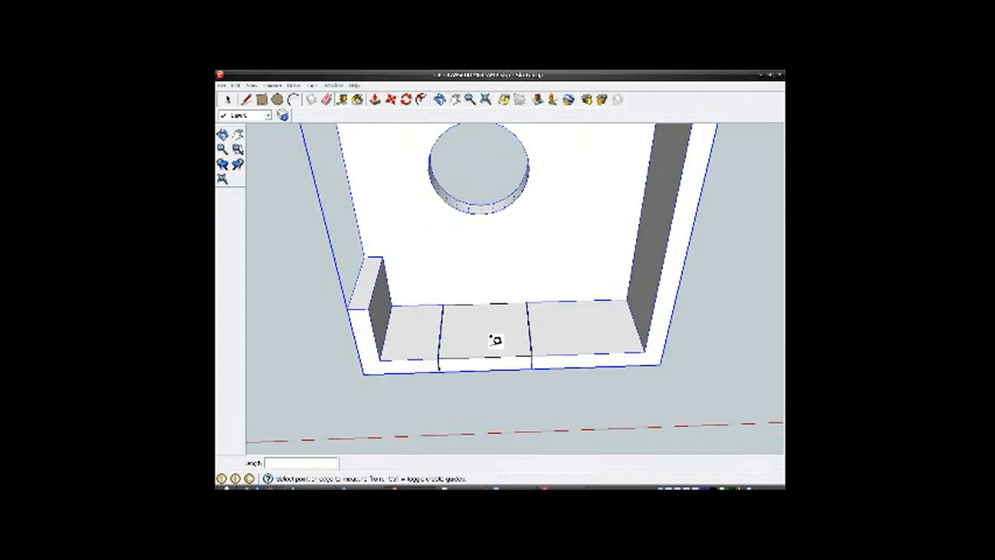
left_click(227, 99)
left_click(477, 336)
right_click(477, 336)
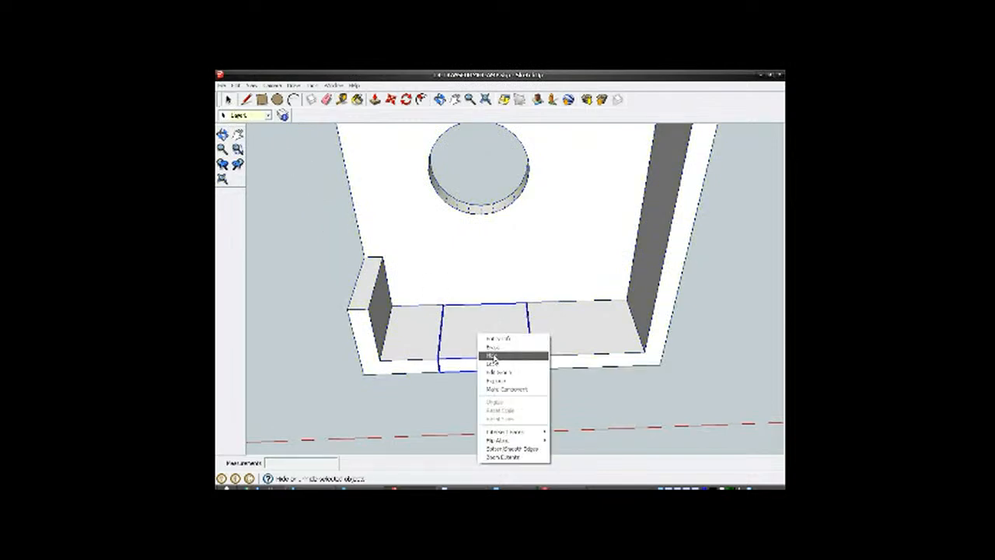
left_click(494, 359)
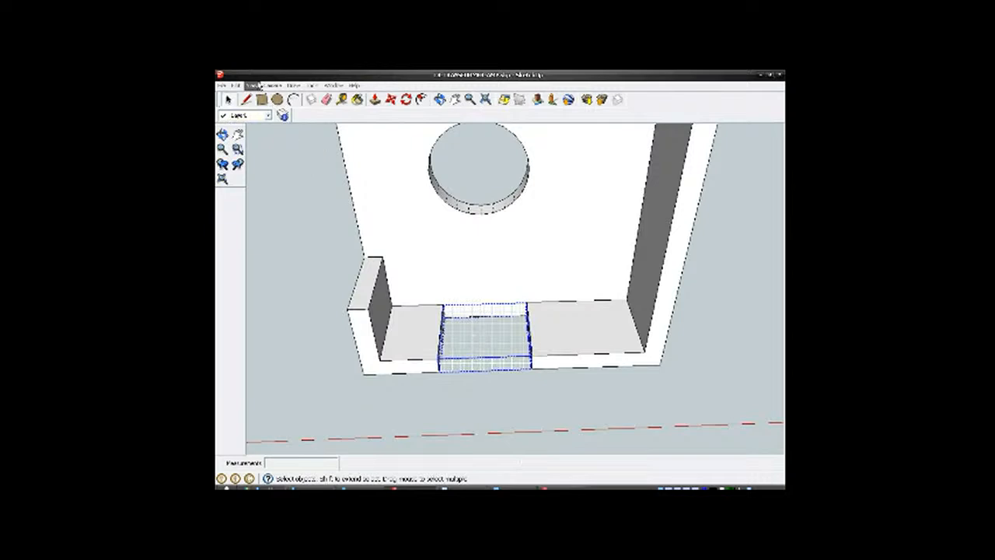
left_click(259, 84)
left_click(276, 122)
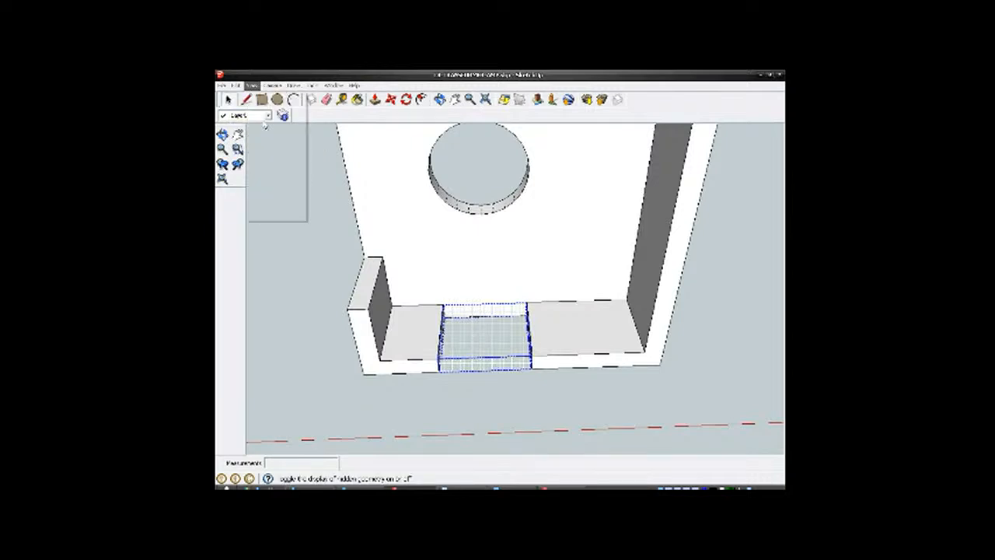
Step: Open the case group for editing so the individual faces around its bottom-wall cut-out can be modified
scroll(462, 291, "up", 4)
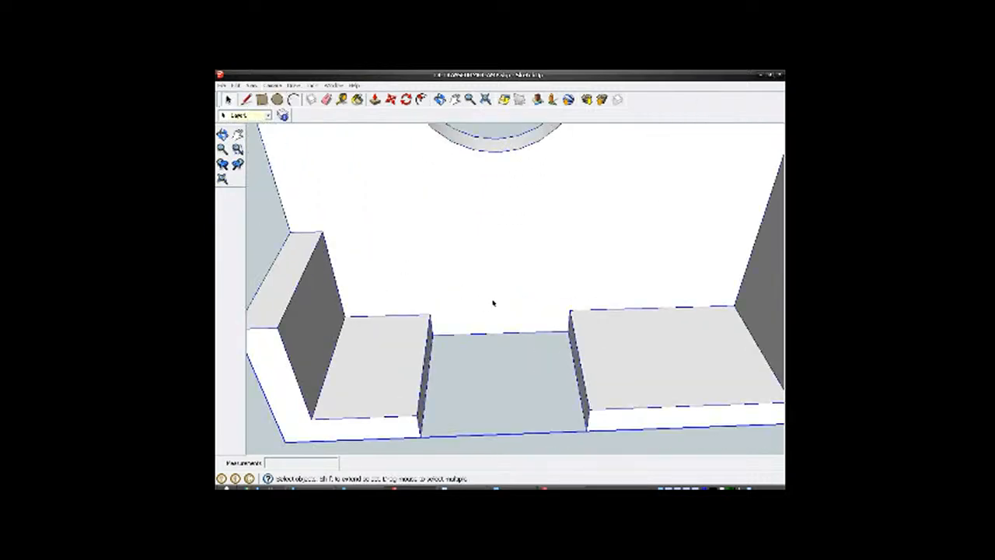
right_click(445, 277)
left_click(459, 311)
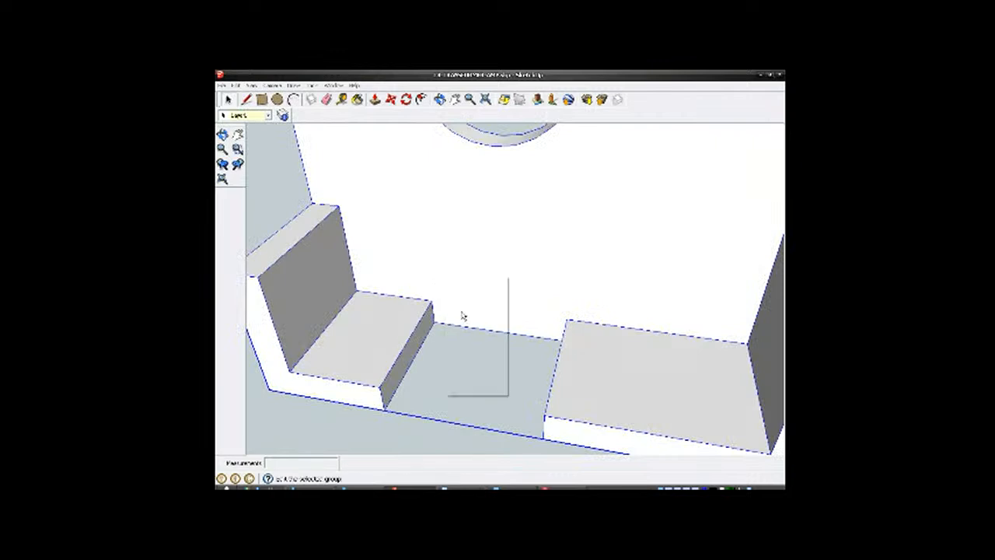
double_click(423, 340)
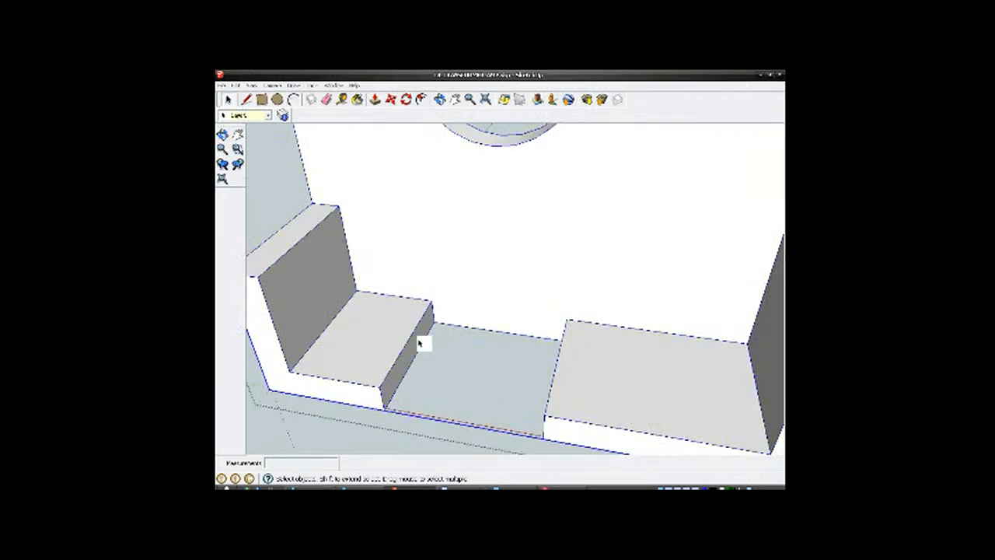
right_click(397, 282)
left_click(353, 339)
right_click(405, 212)
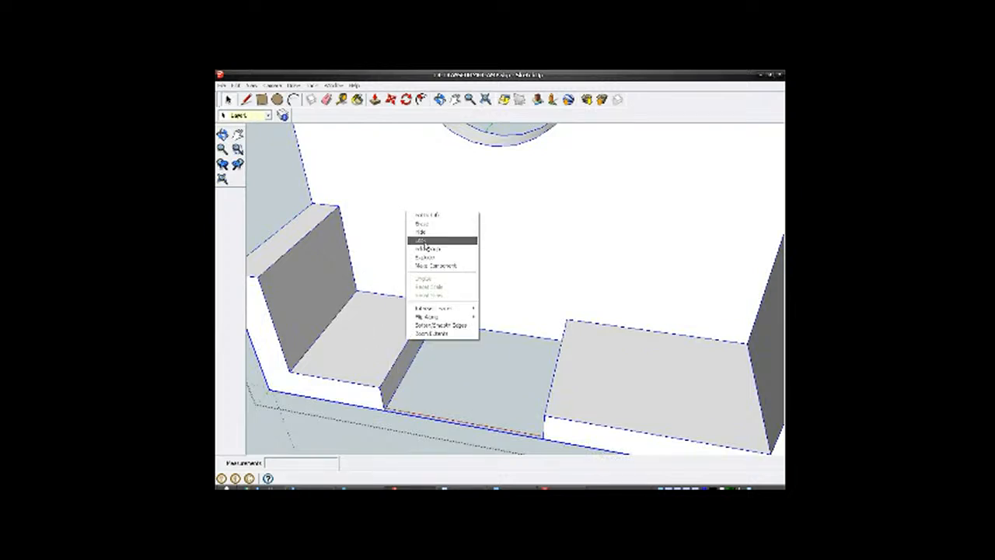
left_click(424, 233)
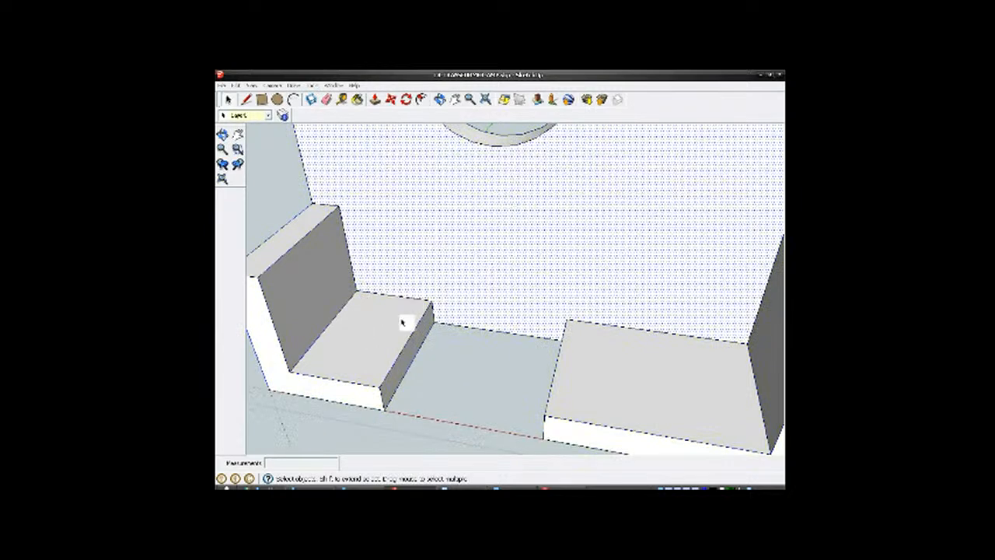
Step: Push the cut-out's side face nearest the short side wall toward that wall with Push/Pull to widen the opening
scroll(402, 322, "up", 2)
left_click(375, 100)
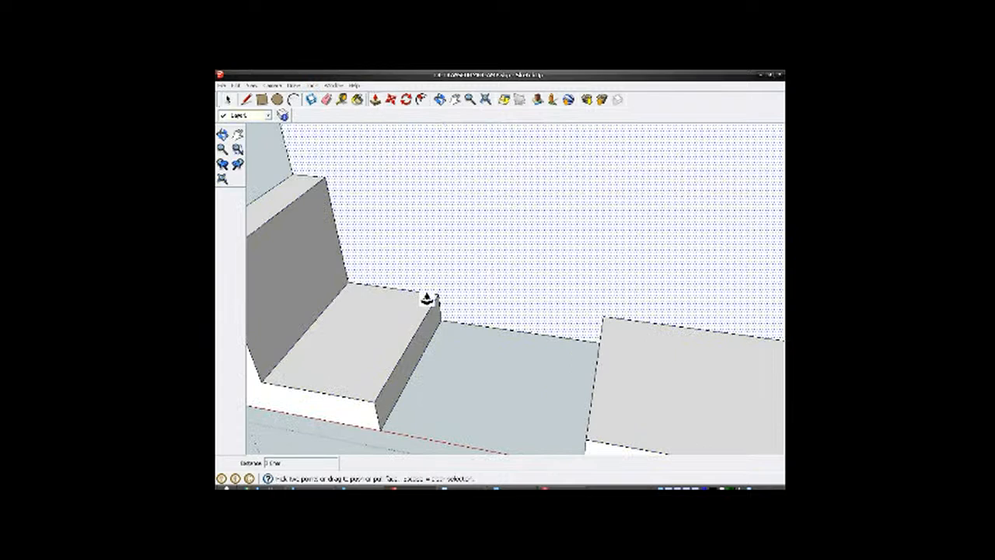
scroll(417, 346, "up", 1)
middle_click_drag(417, 346, 349, 318)
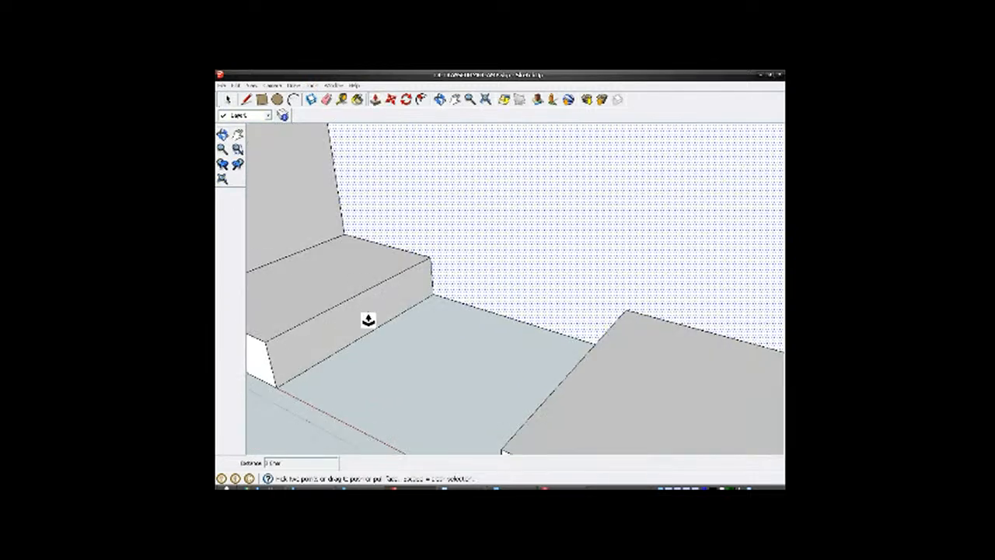
right_click(365, 315)
left_click_drag(356, 318, 282, 284)
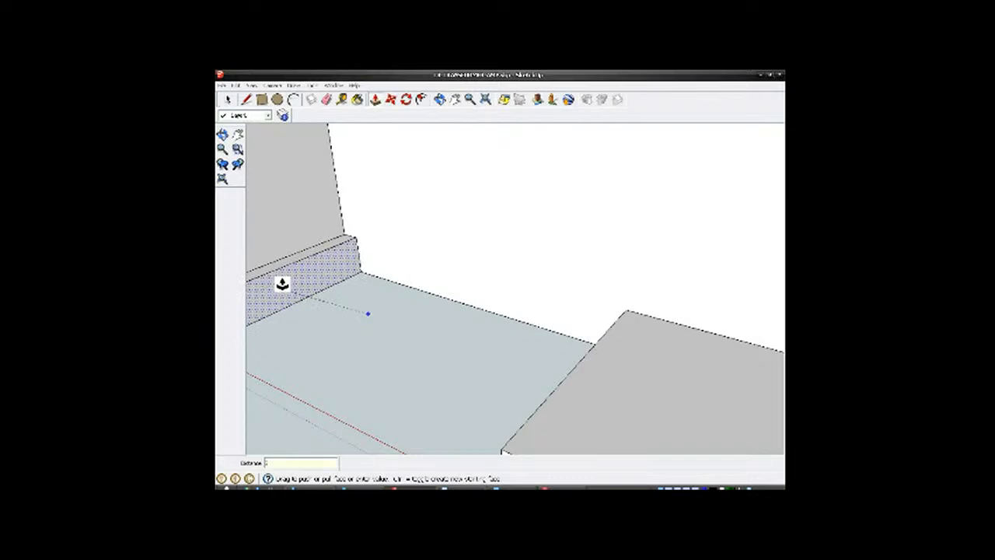
key("Return")
Step: Push the cut-out's opposite side face toward the tall side wall with Push/Pull to widen the opening on that side
scroll(422, 254, "down", 4)
middle_click_drag(470, 303, 717, 319)
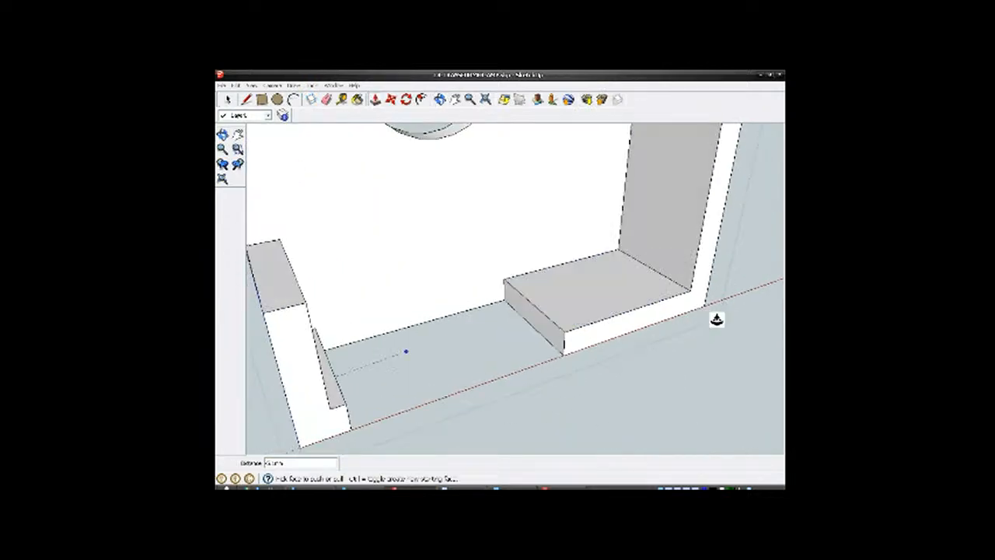
middle_click_drag(591, 272, 664, 289)
scroll(577, 338, "up", 4)
left_click_drag(522, 314, 583, 280)
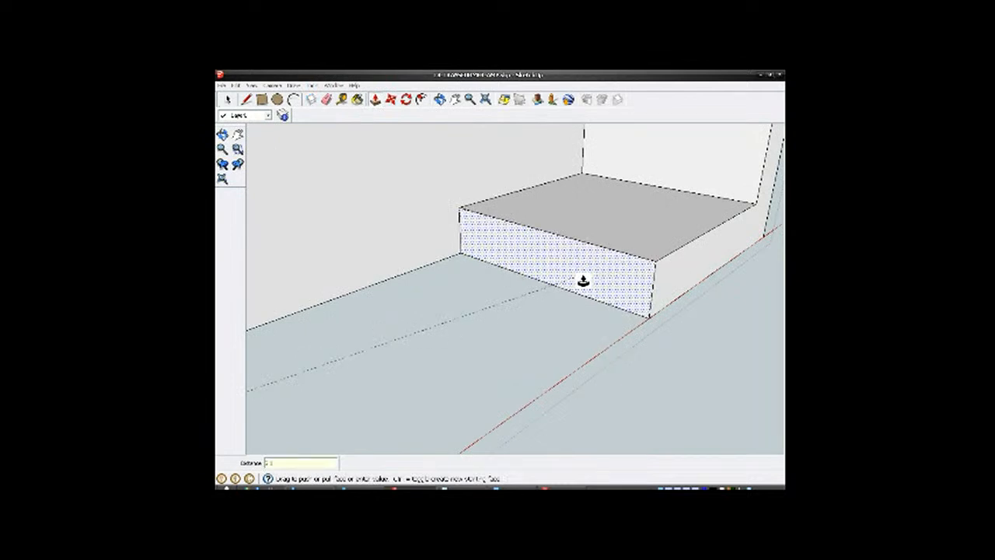
key("Return")
Step: Delete the guides from the model
scroll(584, 244, "down", 3)
middle_click_drag(585, 215, 427, 229)
left_click(228, 101)
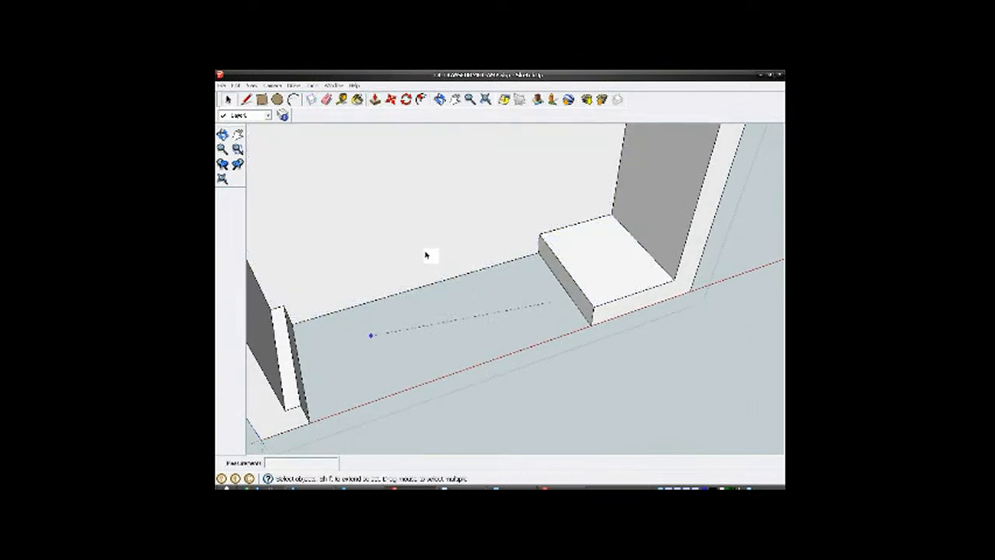
left_click(237, 85)
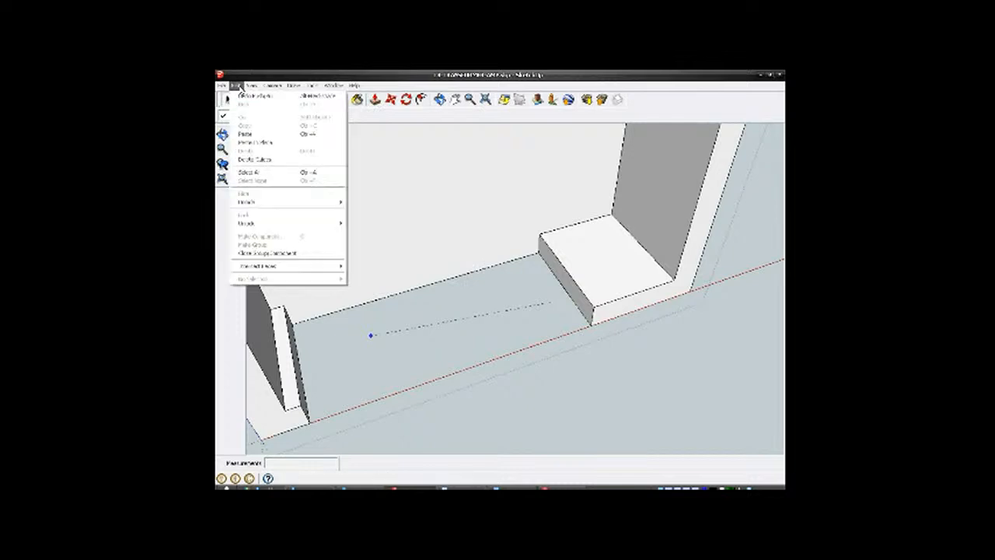
left_click(257, 161)
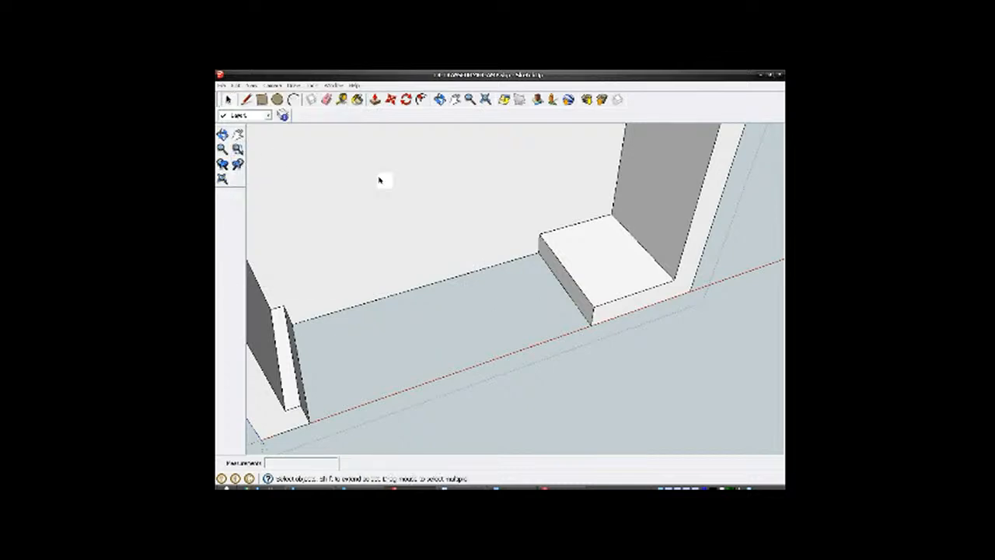
Step: Display hidden geometry and, after closing the case group, unhide the bottom-wall piece
left_click(253, 85)
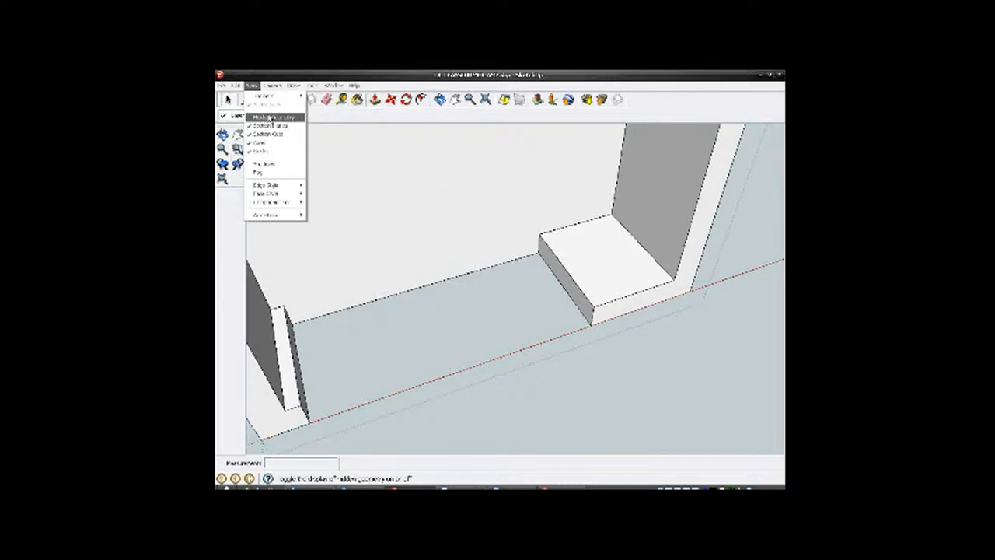
left_click(271, 118)
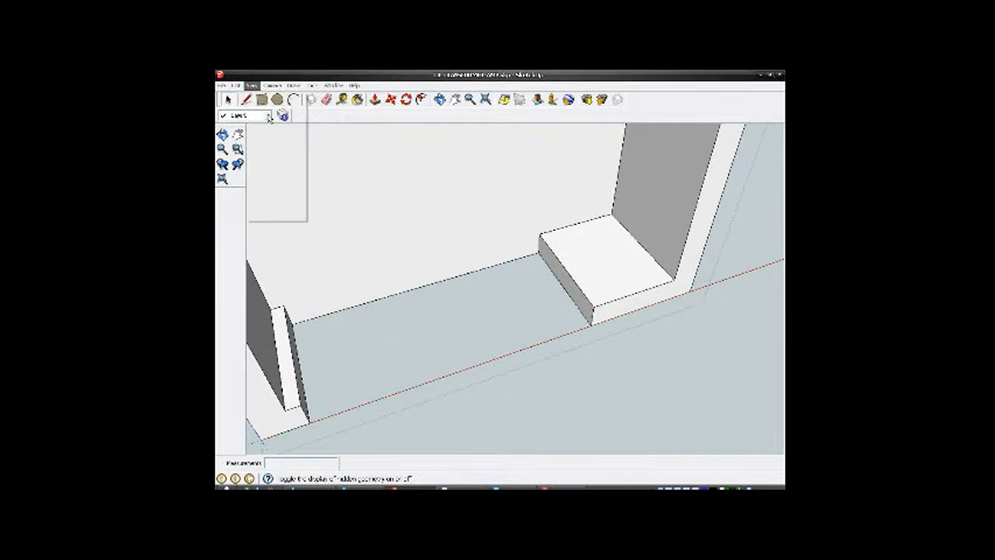
right_click(601, 412)
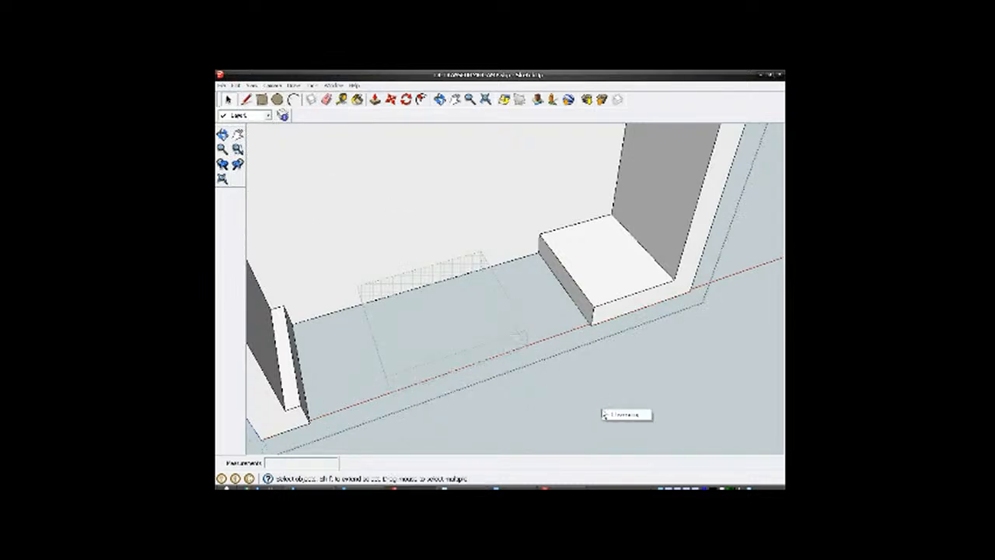
left_click(612, 416)
left_click(492, 322)
right_click(490, 321)
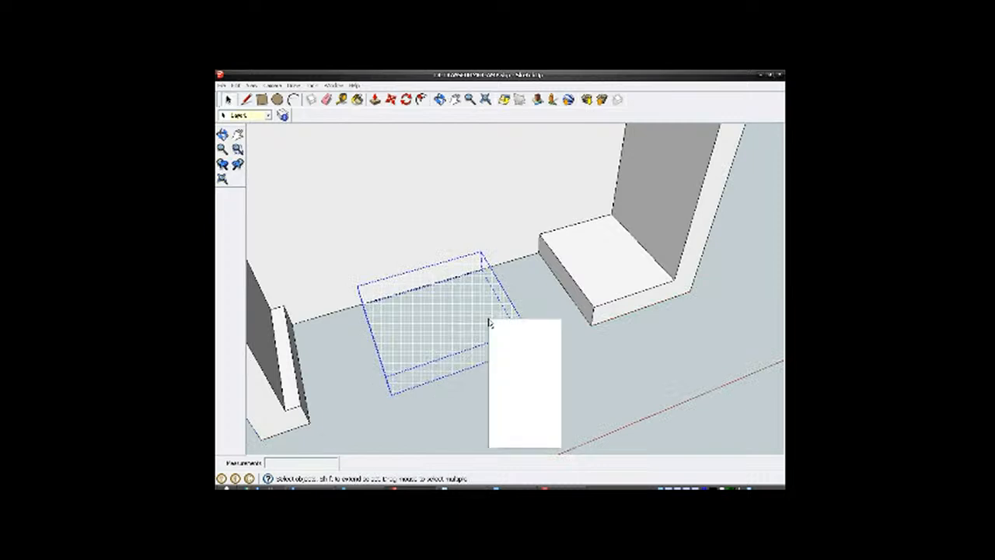
left_click(505, 340)
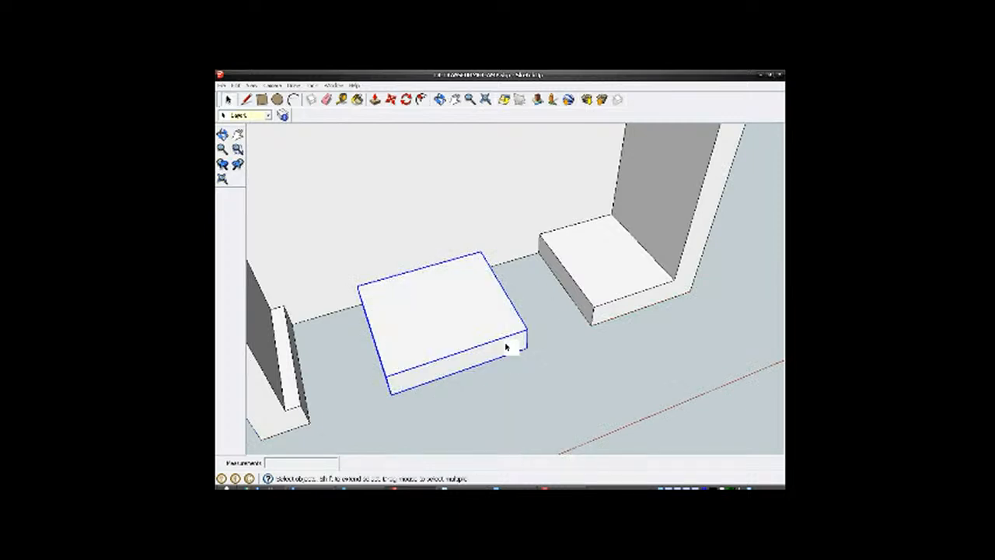
Step: Open the bottom-wall piece for editing and extend its side face toward the short side wall with Push/Pull
right_click(491, 329)
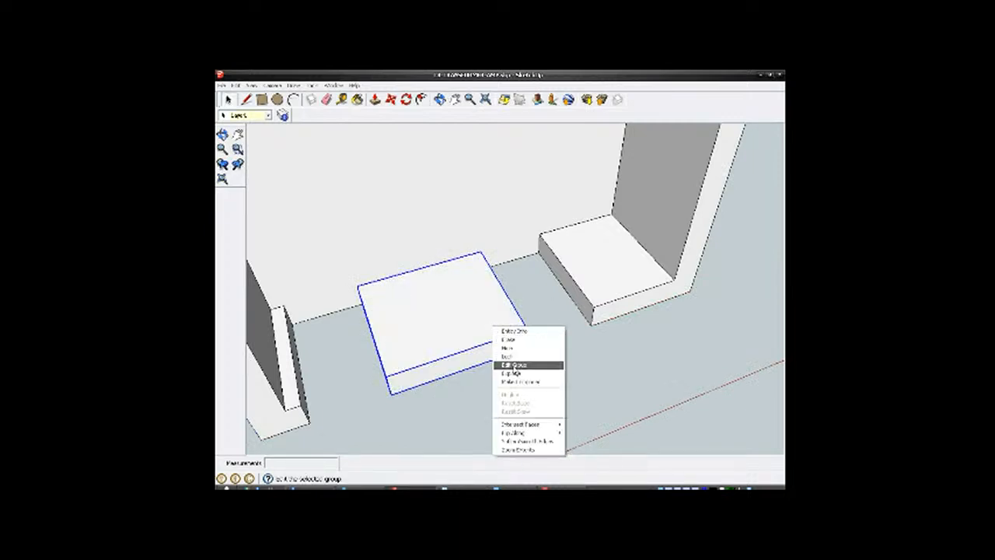
left_click(513, 365)
left_click(467, 339)
middle_click_drag(462, 334, 464, 369)
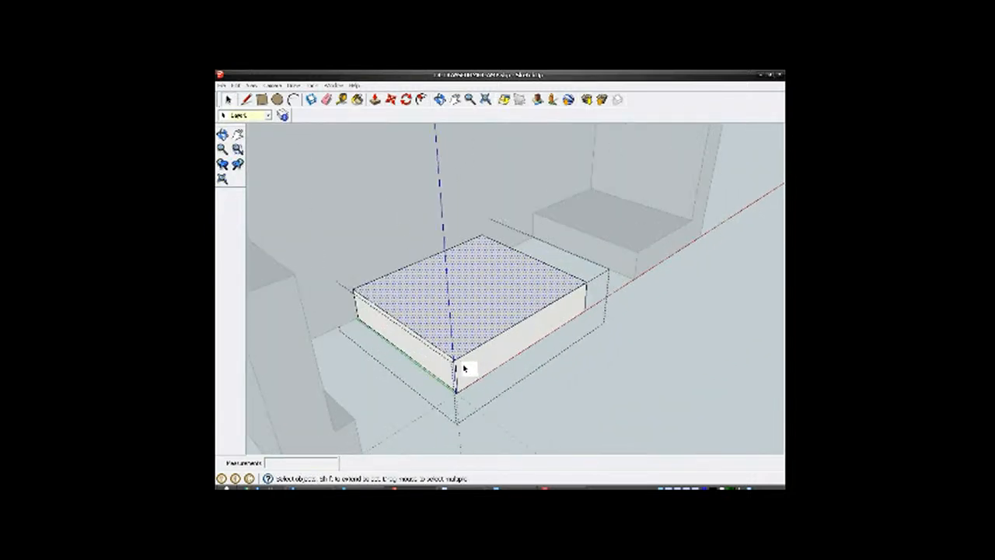
left_click(444, 371)
left_click(374, 99)
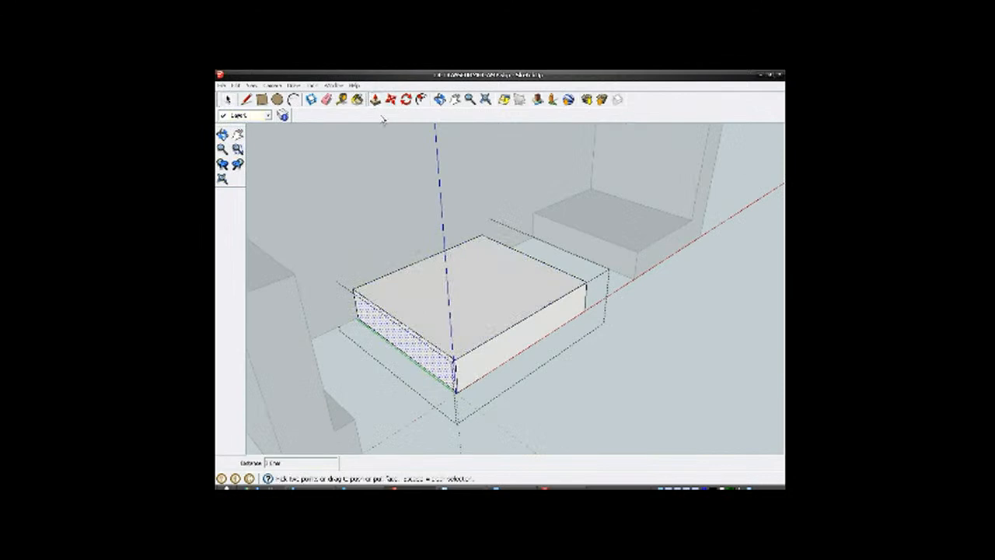
left_click_drag(436, 366, 414, 375)
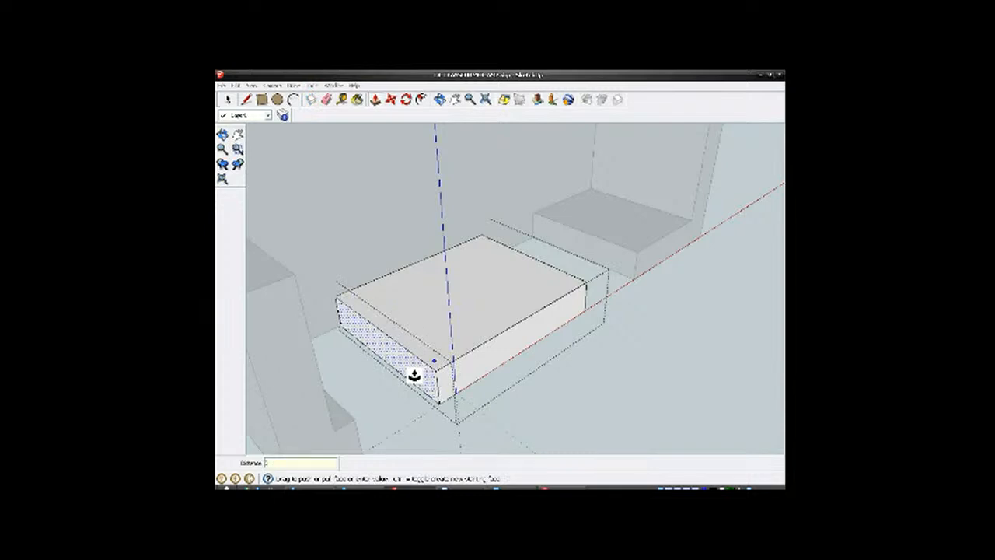
key("Return")
Step: Extend the bottom-wall piece's opposite side face toward the tall side wall with Push/Pull
middle_click_drag(521, 317, 220, 298)
scroll(637, 327, "up", 2)
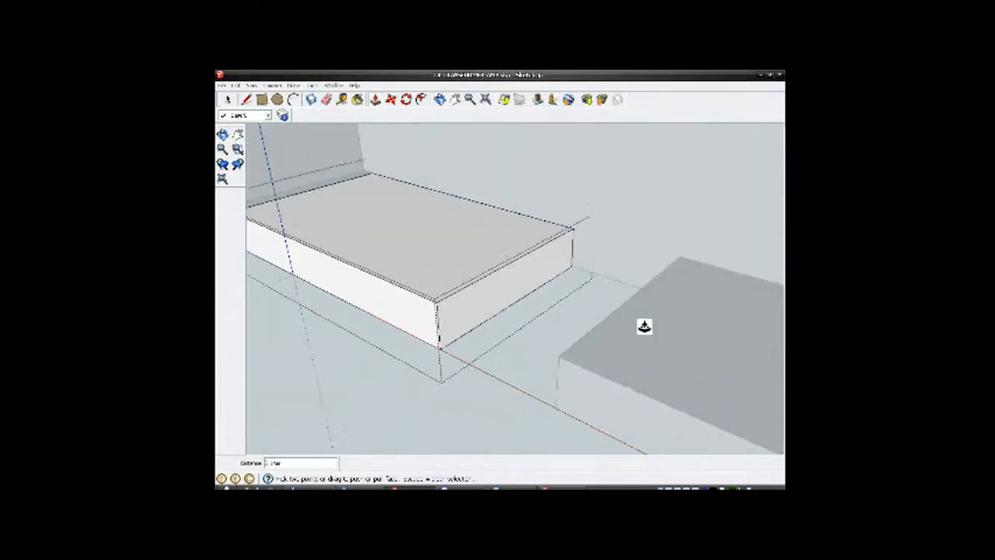
right_click(513, 289)
left_click(502, 294)
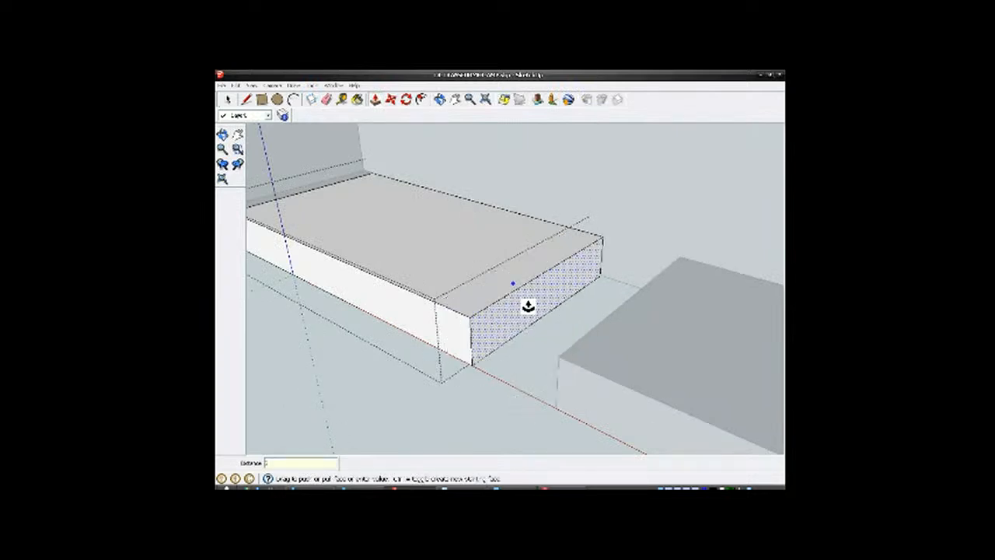
key("Return")
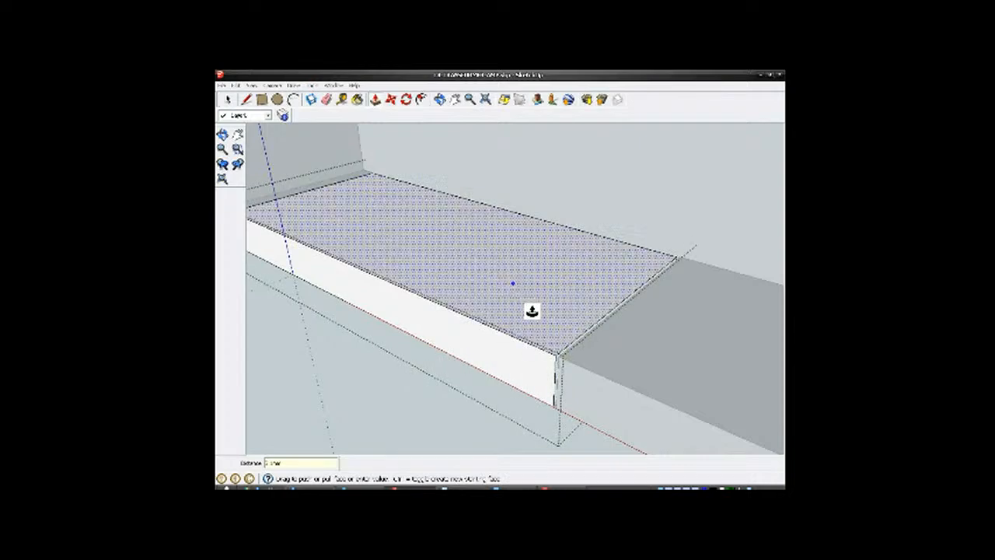
Step: Close the bottom-wall piece's group and inspect how the widened piece fits in the enlarged cut-out
scroll(527, 307, "down", 3)
middle_click_drag(456, 267, 610, 341)
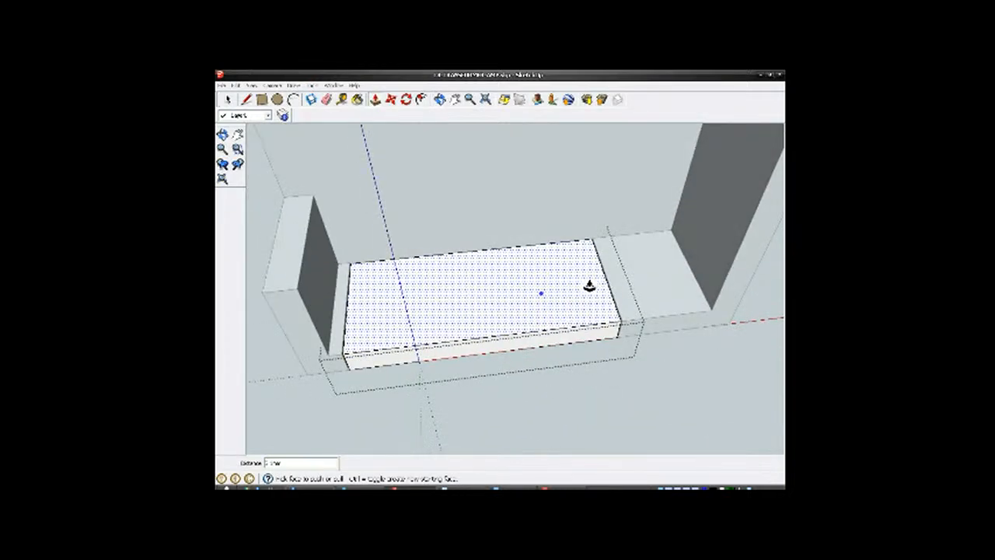
scroll(568, 301, "down", 3)
middle_click_drag(550, 304, 512, 322)
scroll(512, 323, "down", 2)
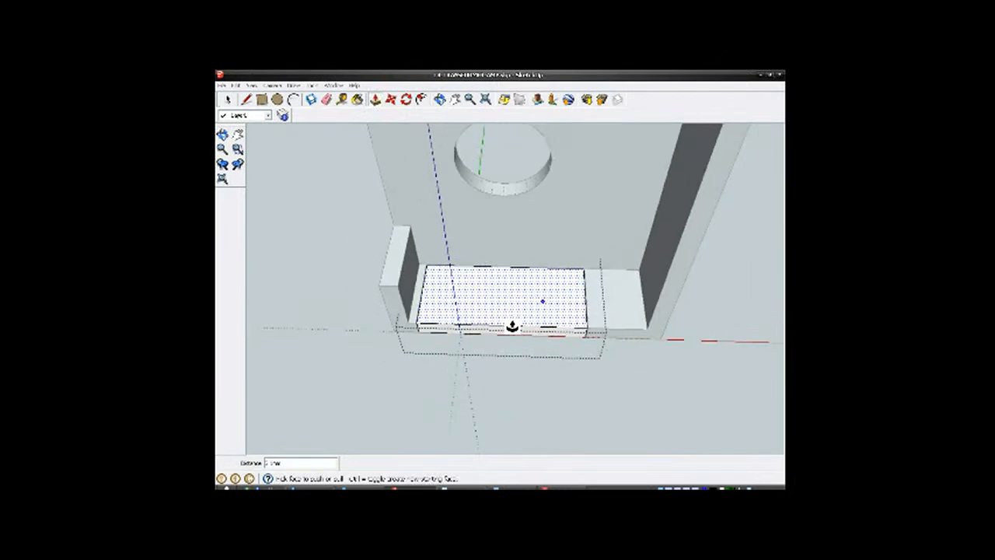
left_click(227, 99)
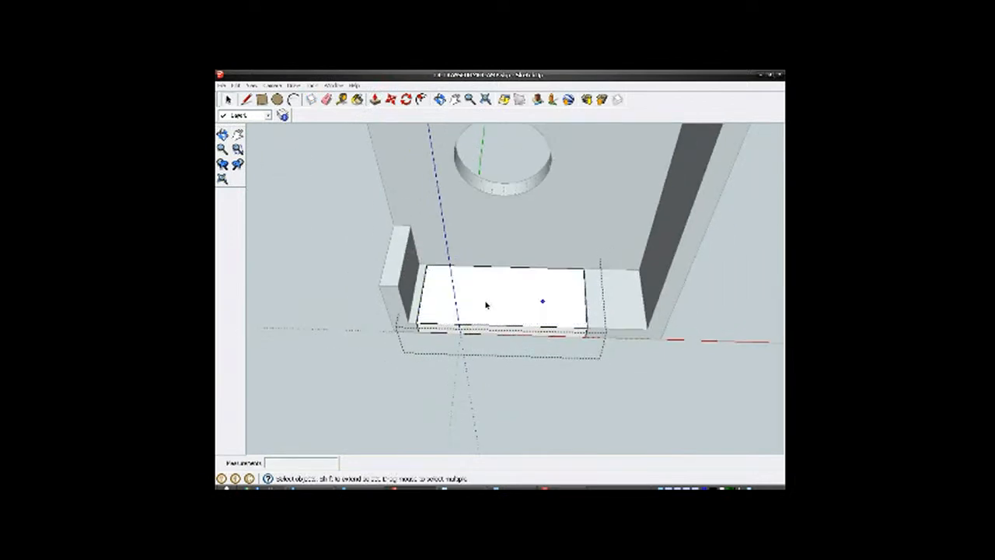
left_click(613, 397)
middle_click_drag(593, 295, 584, 333)
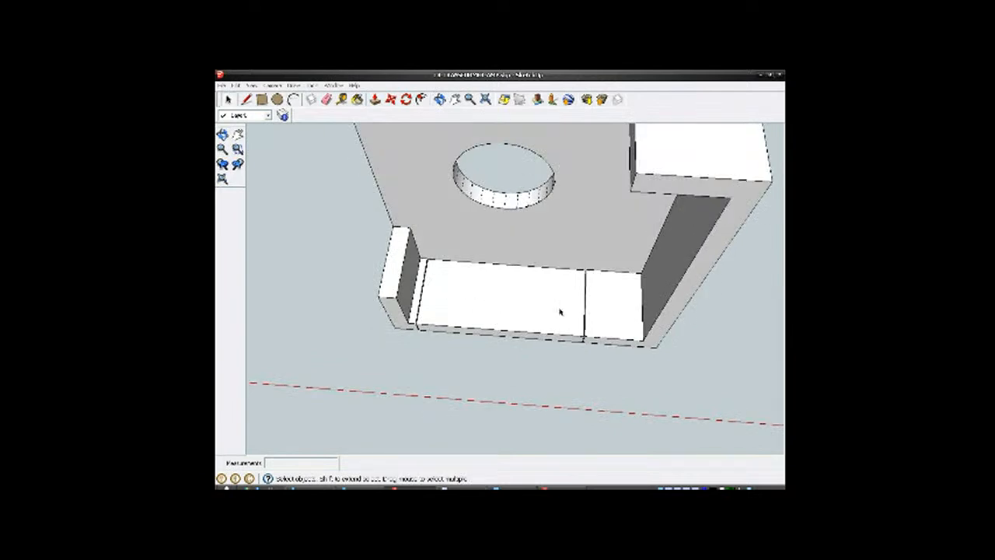
scroll(522, 277, "up", 2)
middle_click_drag(509, 299, 515, 330)
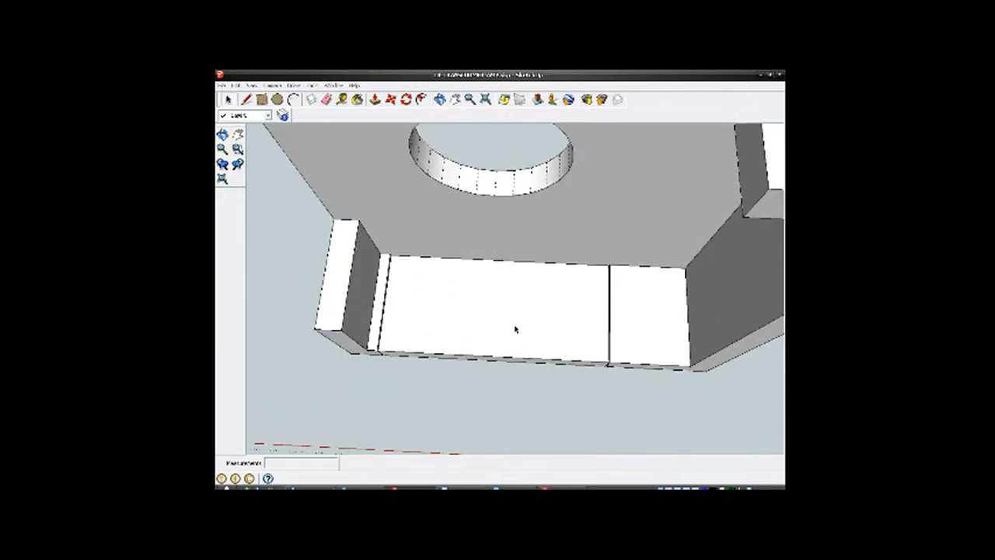
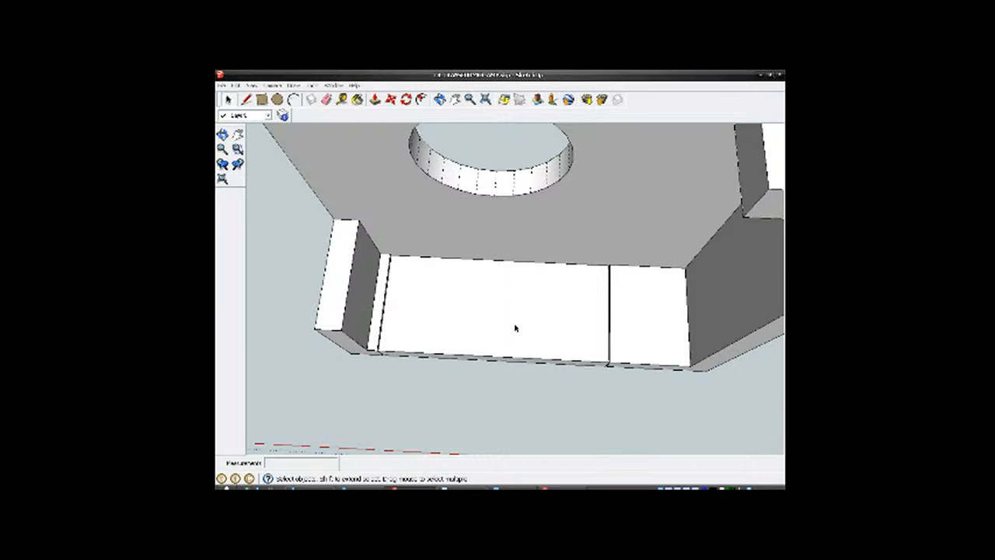
Step: Open the bottom-wall piece's group for editing and select its inner face
left_click(504, 336)
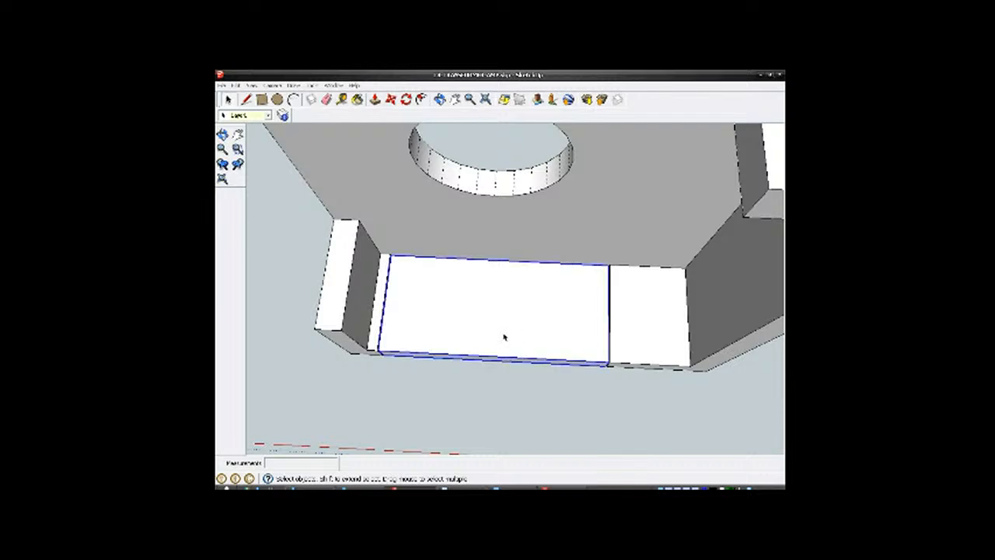
right_click(503, 337)
left_click(511, 351)
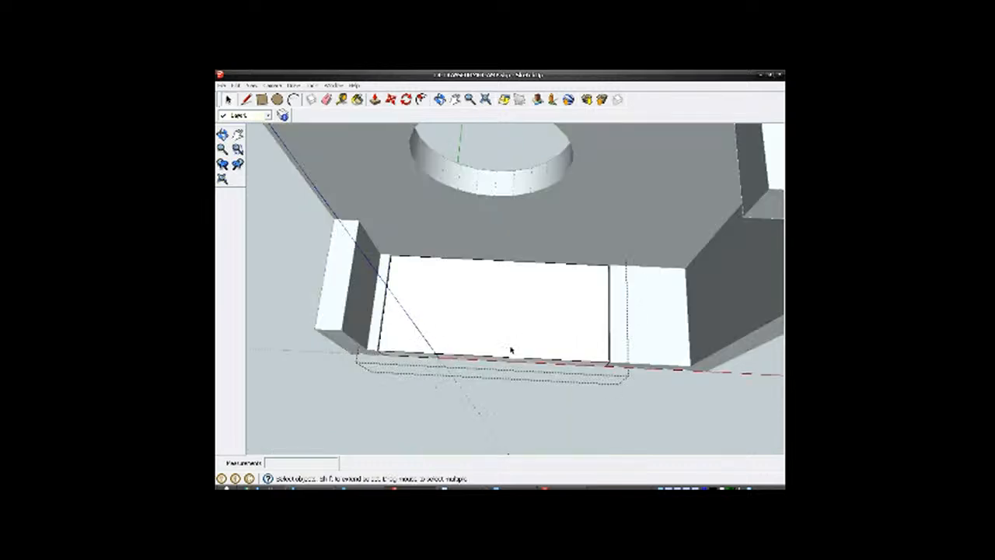
left_click(501, 339)
scroll(501, 337, "up", 2)
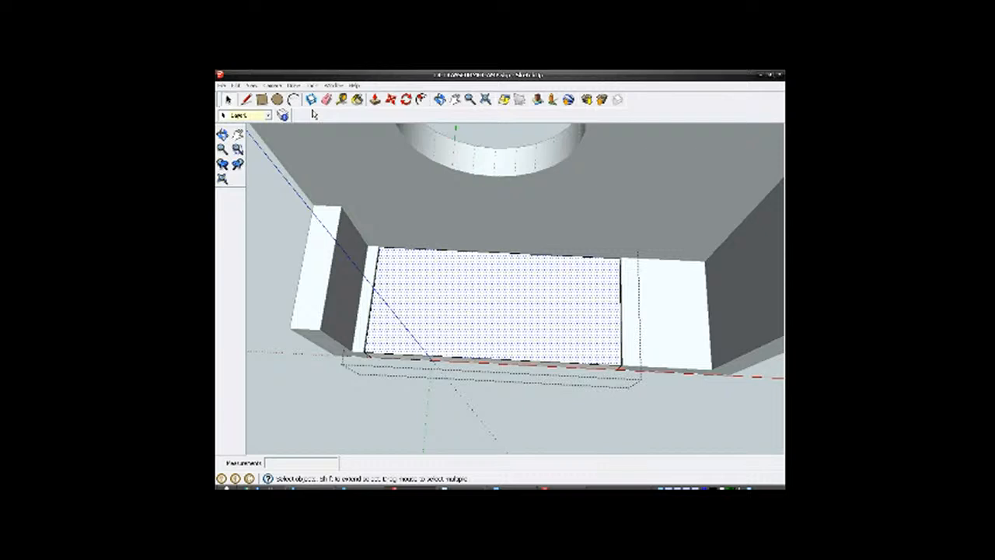
Step: Place a Tape Measure guide parallel to the bottom-wall piece's short side edge, through the middle of its inner face
middle_click_drag(466, 313, 455, 207)
scroll(485, 329, "up", 3)
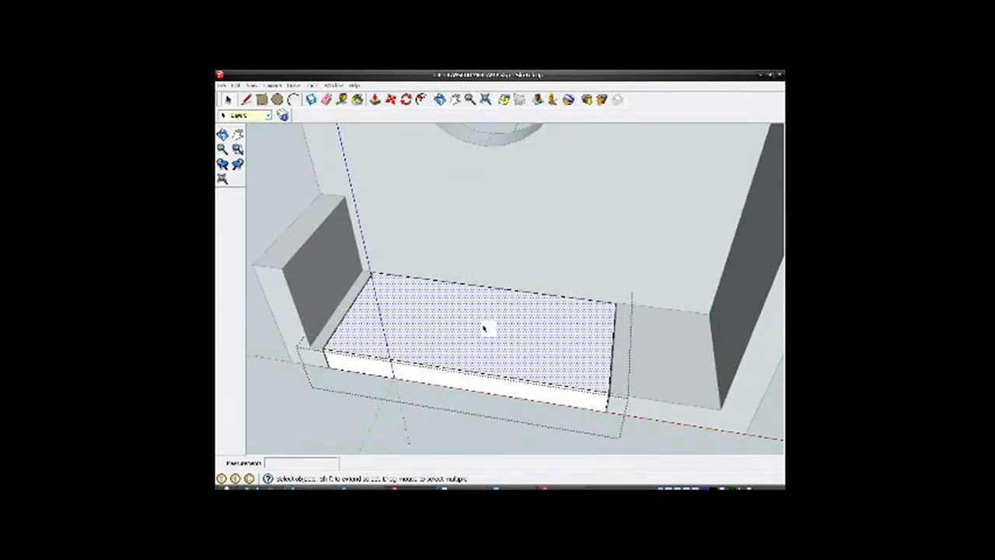
scroll(485, 330, "down", 3)
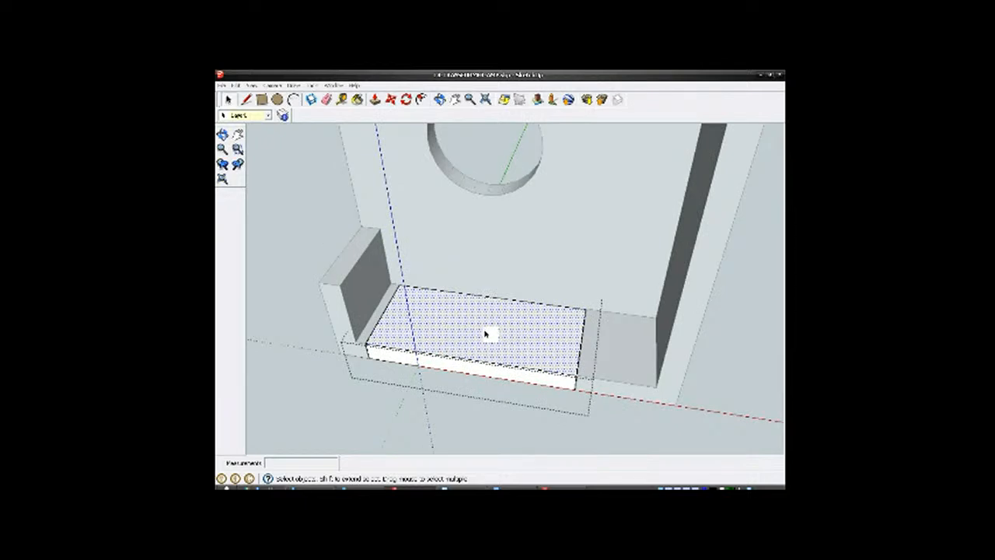
middle_click_drag(487, 327, 515, 344)
left_click(341, 100)
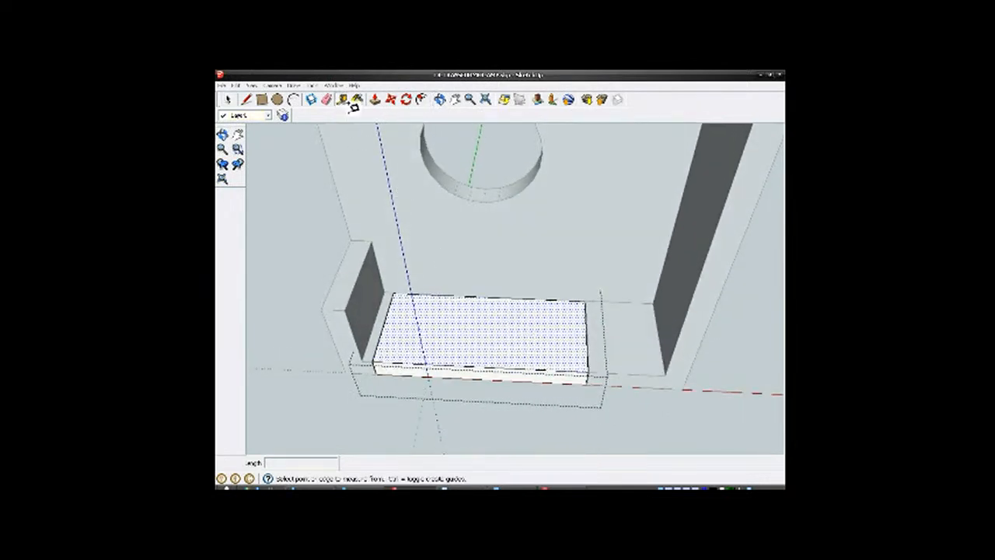
left_click(393, 316)
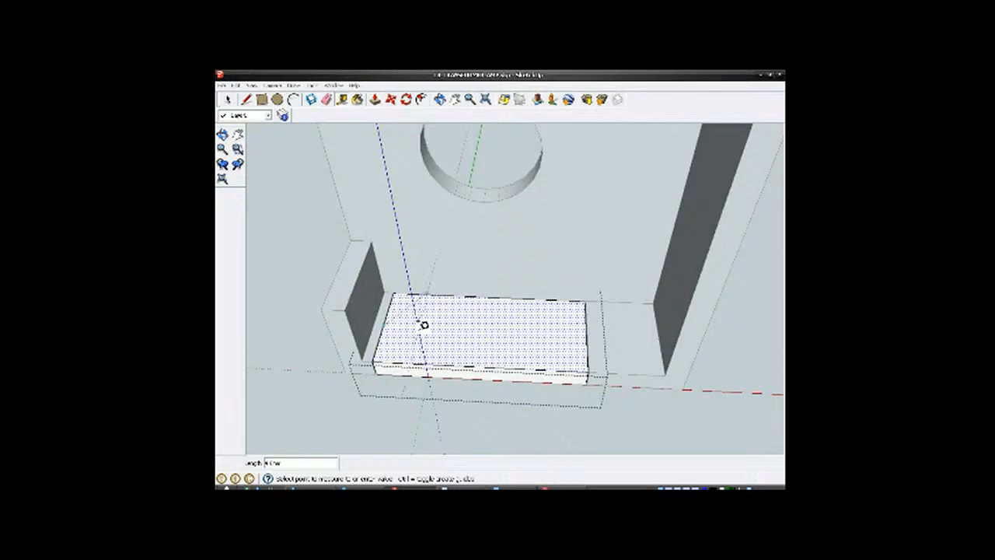
left_click(486, 360)
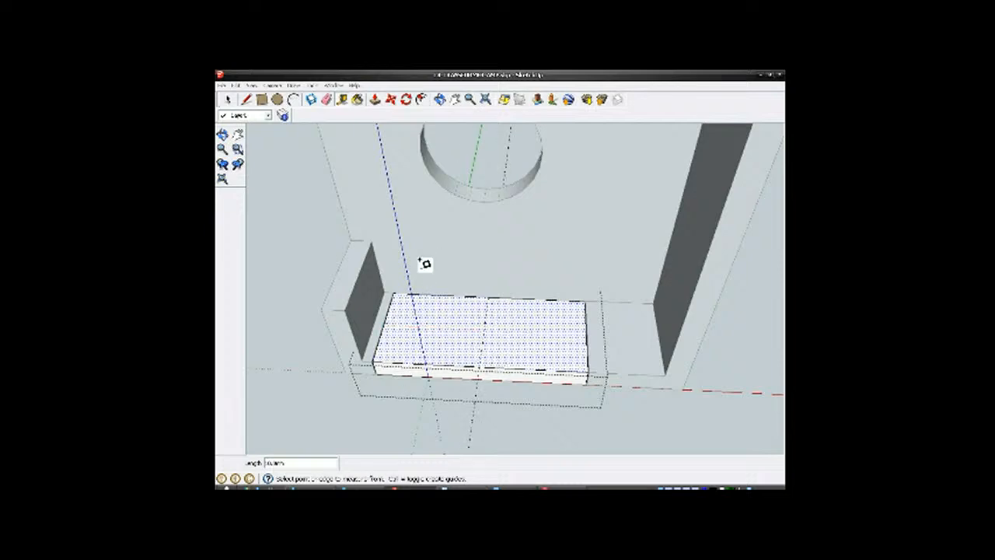
left_click(227, 99)
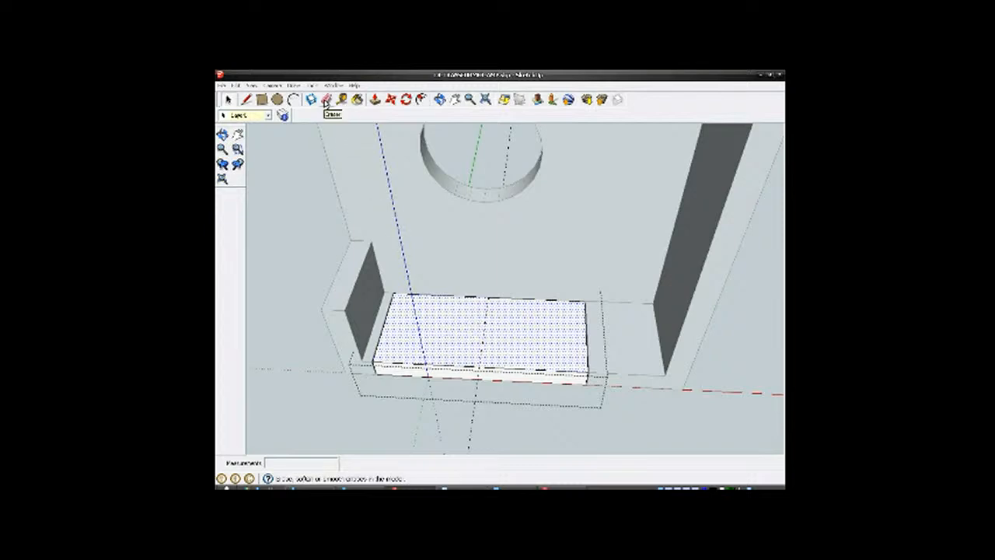
Step: Draw a circle from the front edge's midpoint out to the back edge, and erase the half lying outside the piece
left_click(278, 100)
scroll(493, 351, "up", 3)
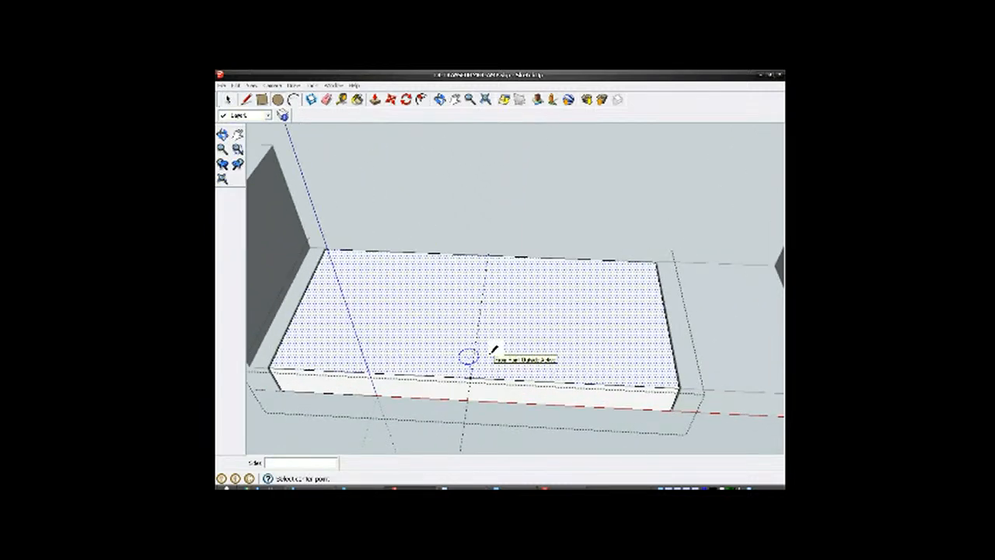
left_click(469, 378)
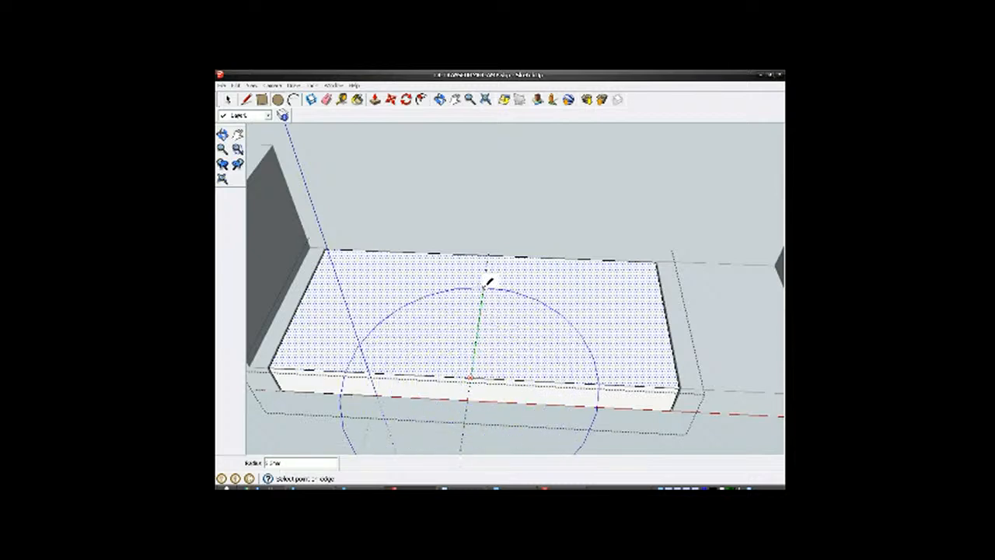
scroll(488, 281, "down", 2)
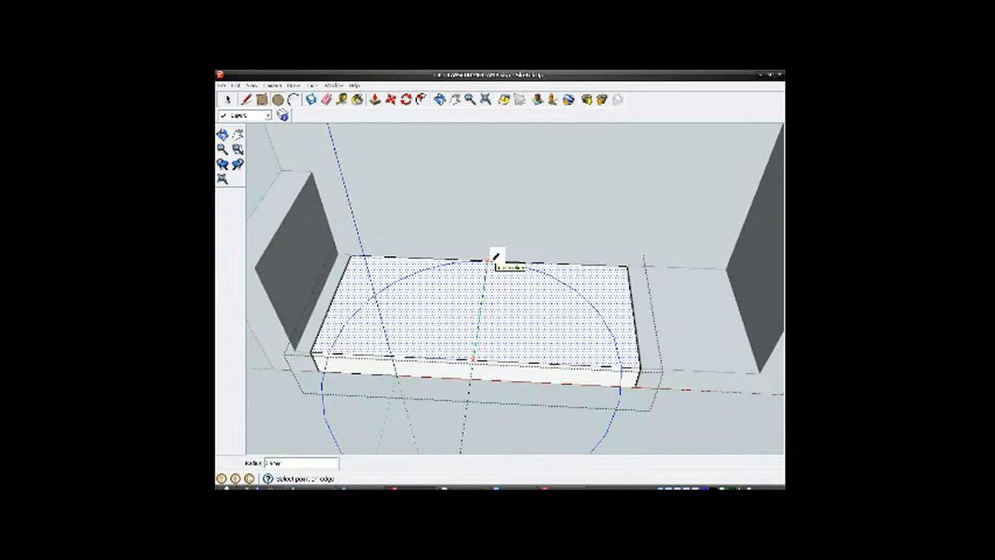
left_click(489, 260)
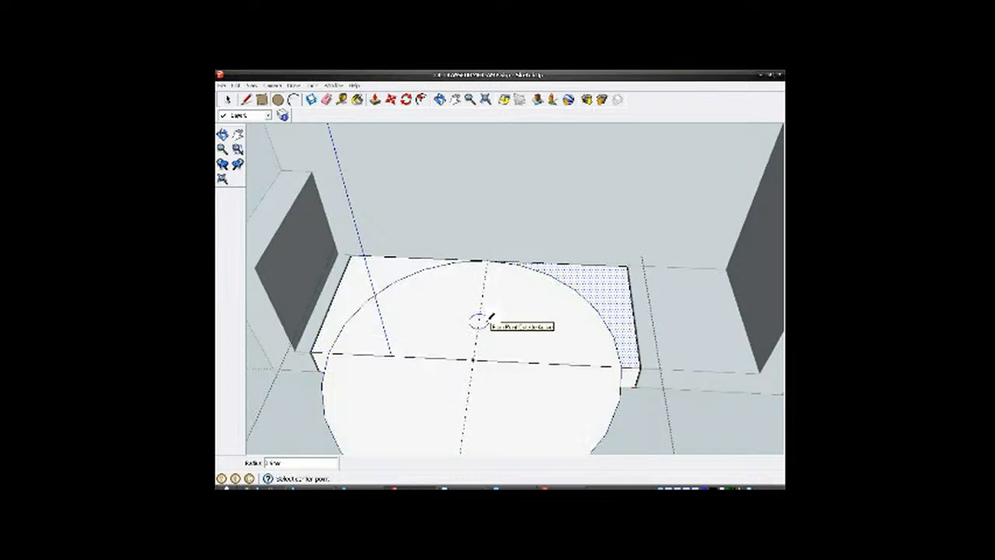
left_click(327, 101)
scroll(469, 331, "down", 3)
mouse_move(573, 428)
left_mouse_down()
mouse_move(538, 413)
mouse_move(506, 426)
left_mouse_up()
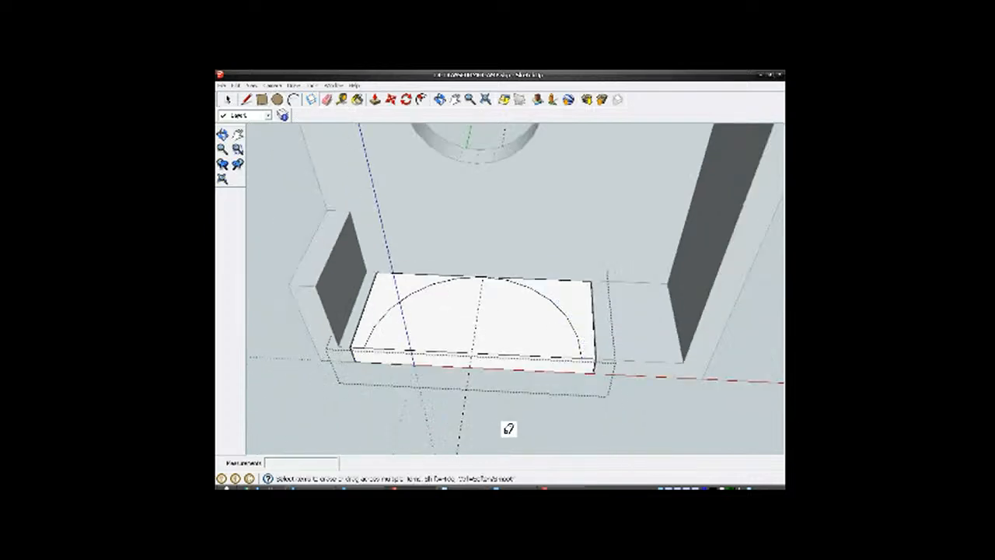
Step: Measure from the half circle's apex at the back edge along the centre guide towards the front edge
scroll(459, 342, "up", 4)
mouse_move(464, 322)
middle_mouse_down()
mouse_move(504, 349)
mouse_move(458, 300)
mouse_move(459, 360)
mouse_move(500, 397)
mouse_move(500, 362)
mouse_move(506, 374)
mouse_move(480, 318)
mouse_move(498, 329)
middle_mouse_up()
key("t")
scroll(502, 317, "up", 1)
left_click(502, 282)
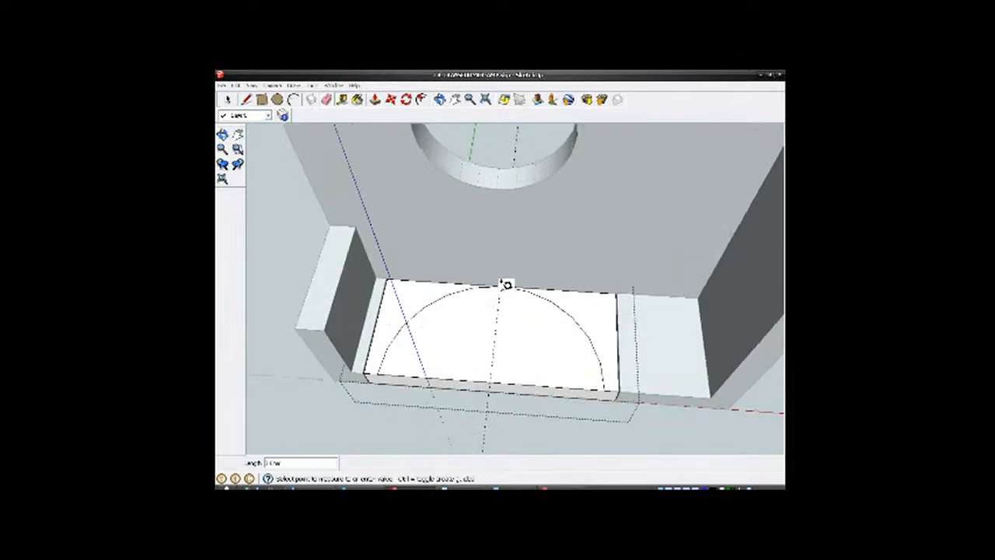
left_click(495, 370)
scroll(501, 372, "down", 2)
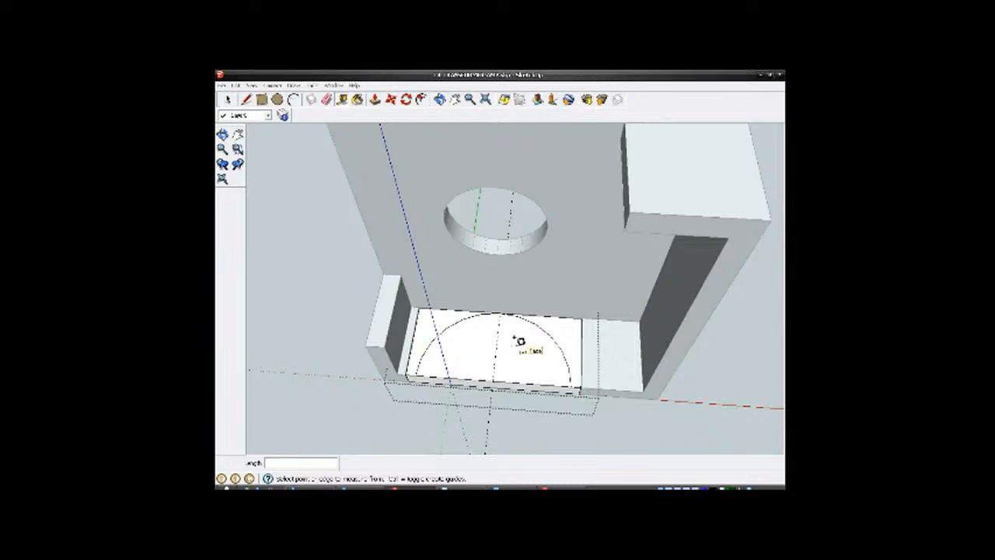
scroll(521, 345, "up", 1)
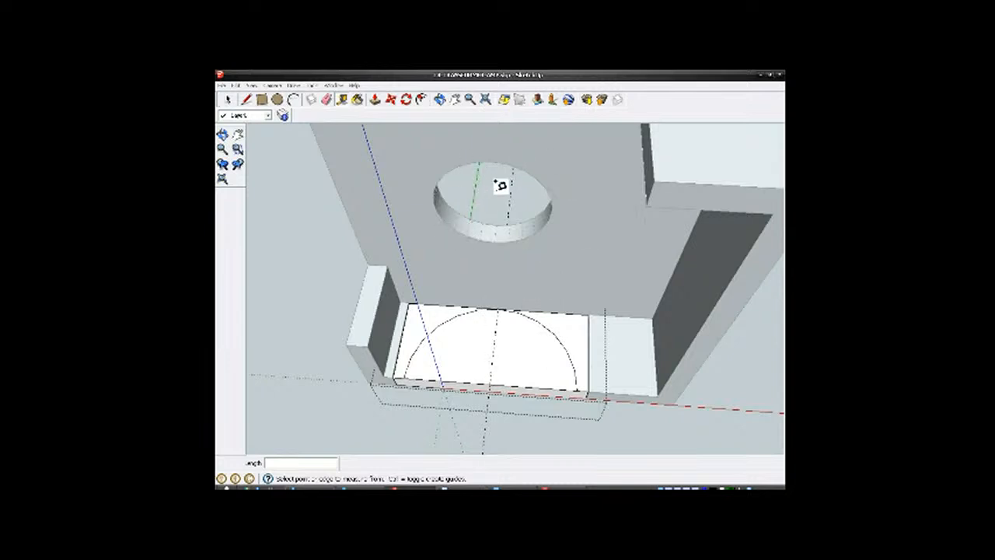
Step: Try to push the half-circle face down through the bottom-wall piece with Push/Pull, and undo it
left_click(228, 100)
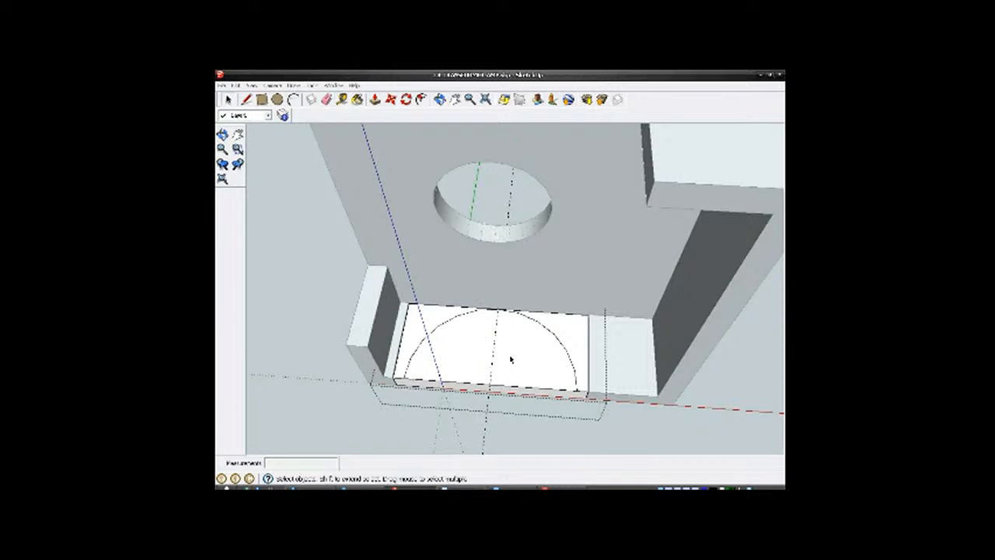
left_click(511, 358)
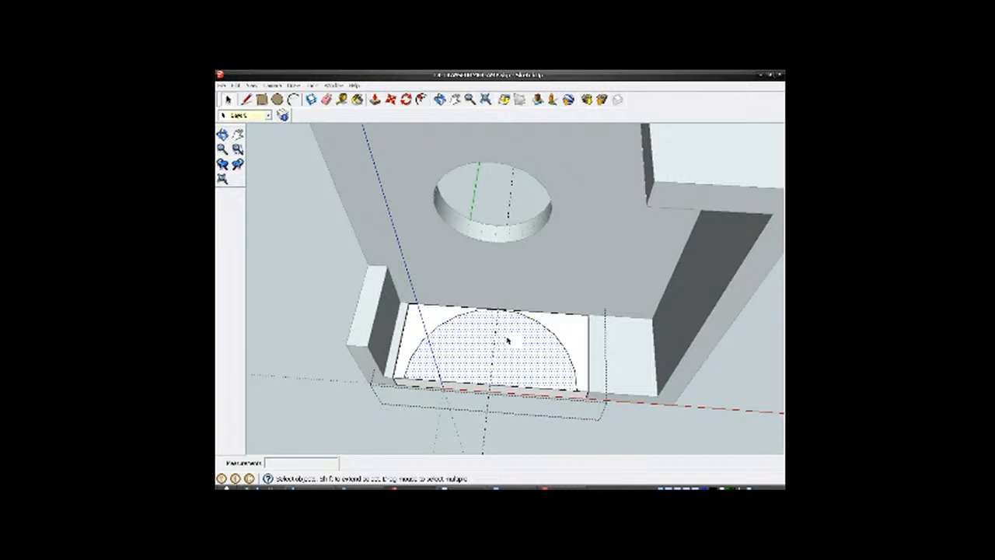
left_click(374, 99)
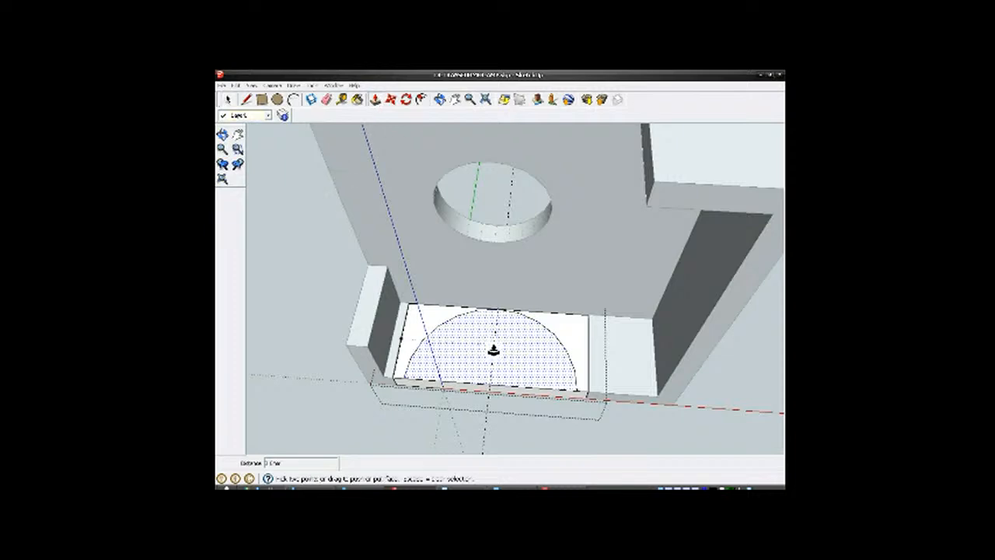
scroll(514, 374, "up", 1)
scroll(513, 374, "up", 1)
left_click(523, 352)
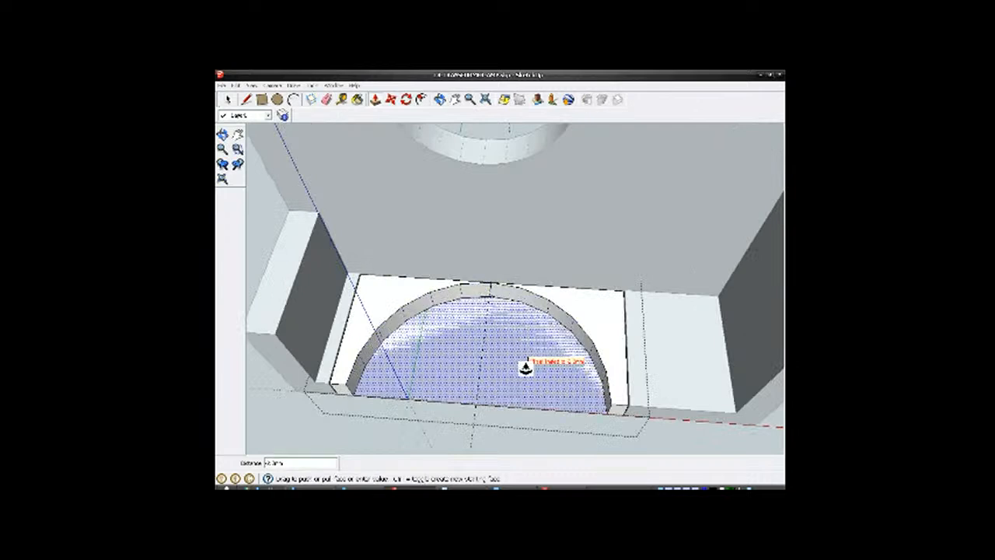
left_click(526, 369)
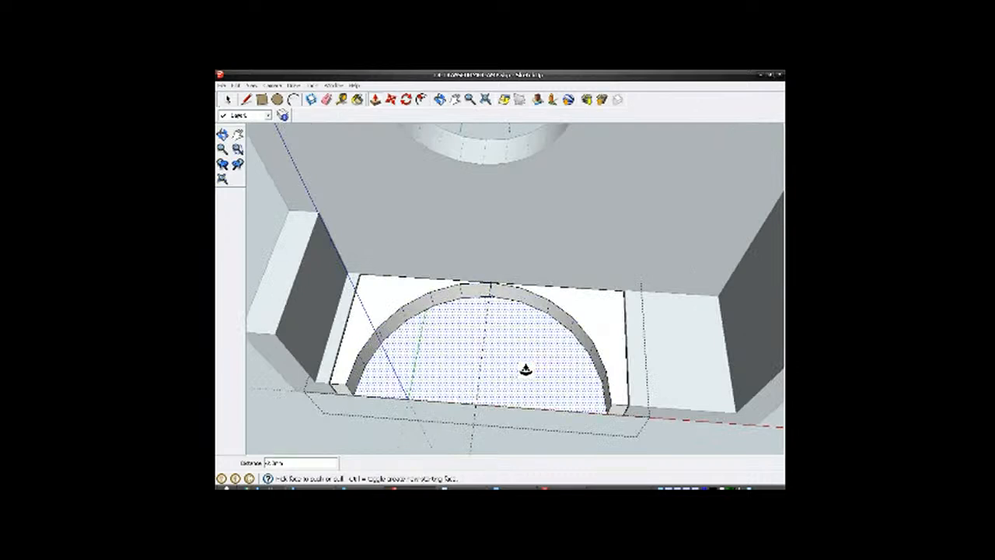
key("ctrl+z")
Step: Retry the half-circle Push/Pull down to the piece's underside, check it from below, and undo it
middle_click_drag(533, 382, 486, 275)
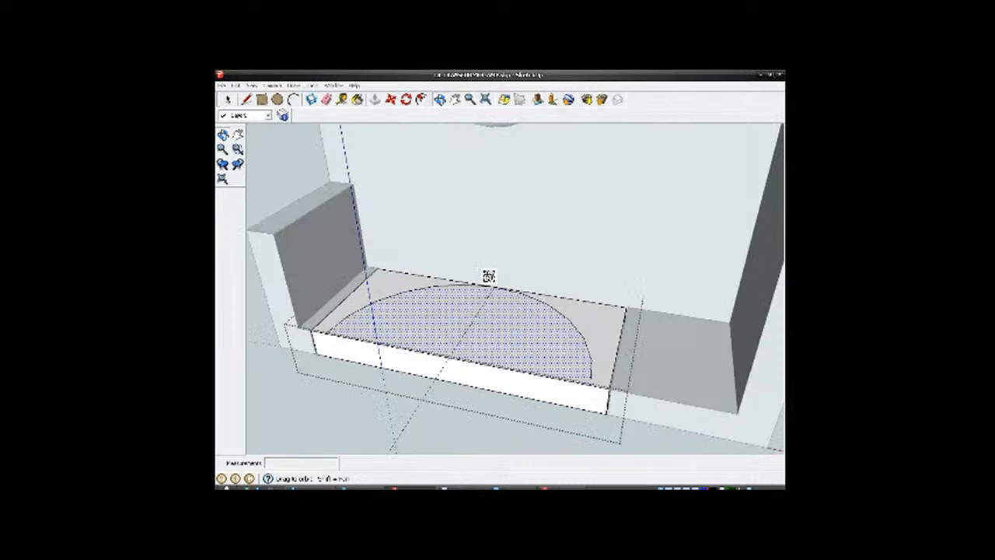
scroll(487, 343, "up", 3)
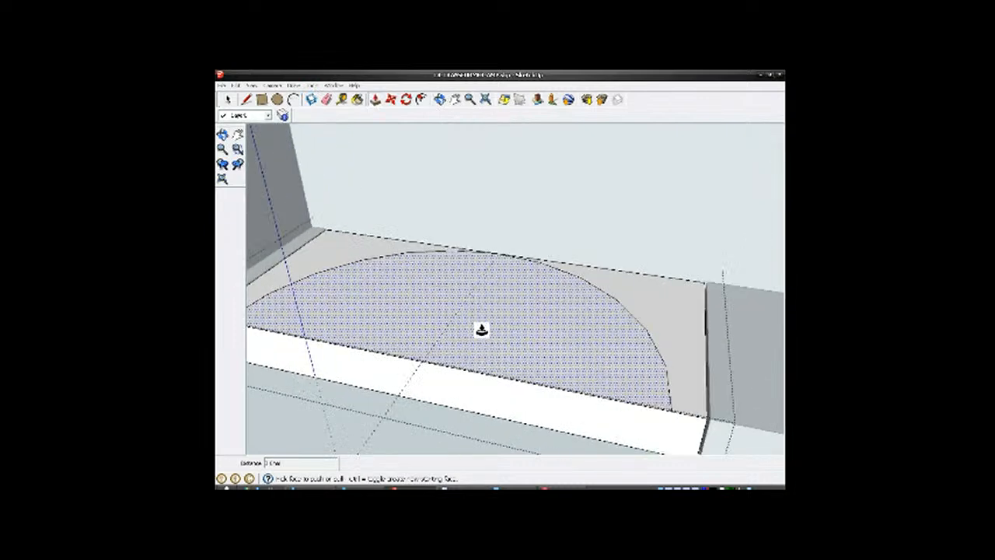
right_click(486, 332)
key("Escape")
key("p")
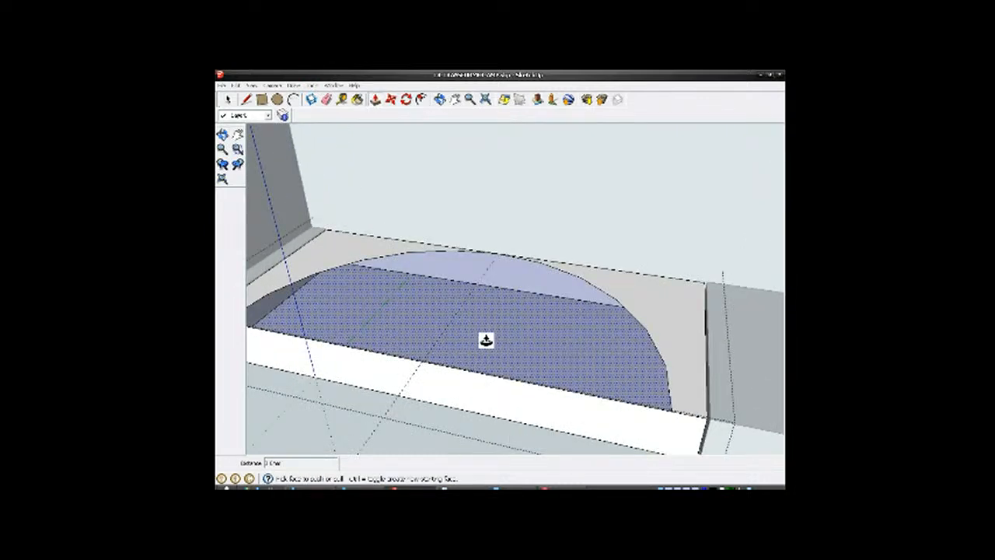
left_click(486, 336)
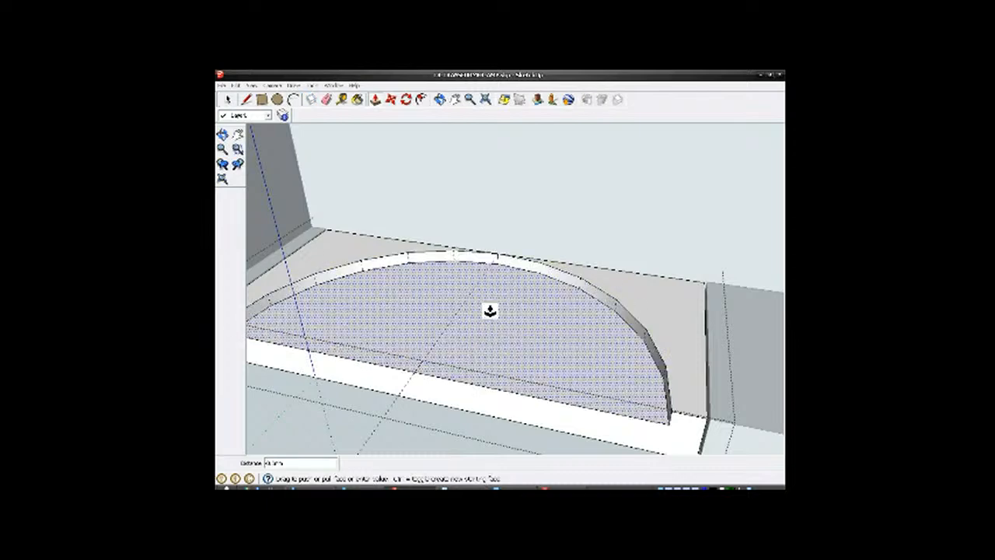
left_click(491, 345)
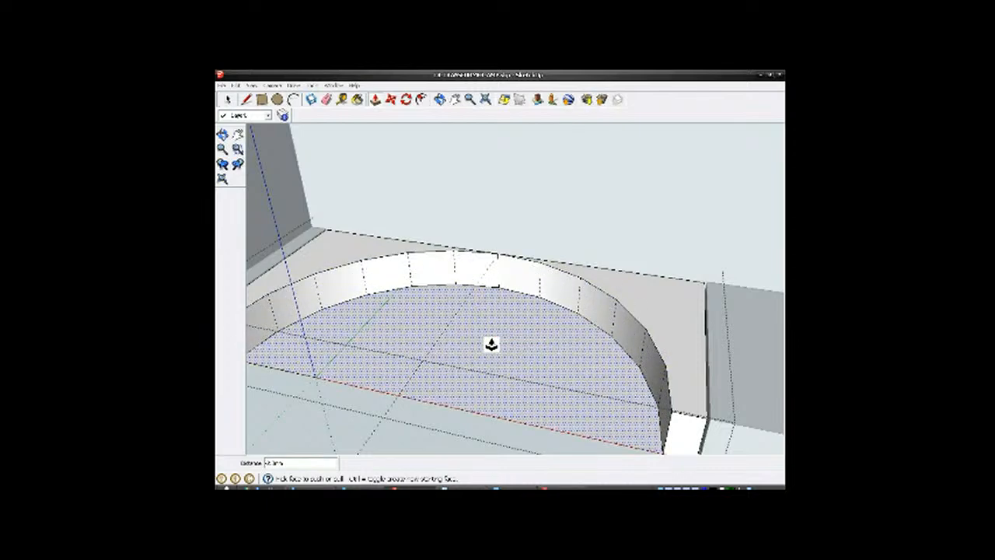
middle_click_drag(529, 318, 595, 132)
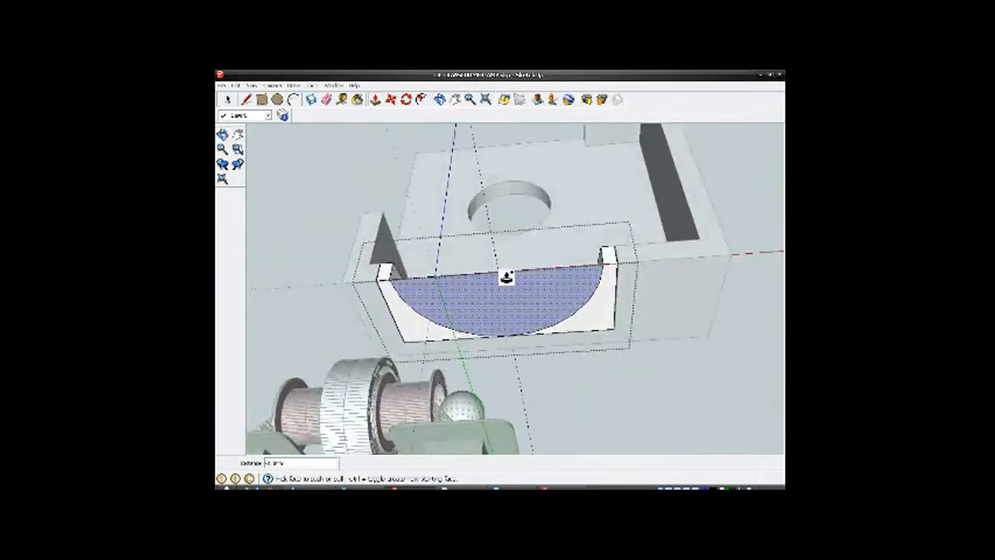
scroll(490, 299, "up", 4)
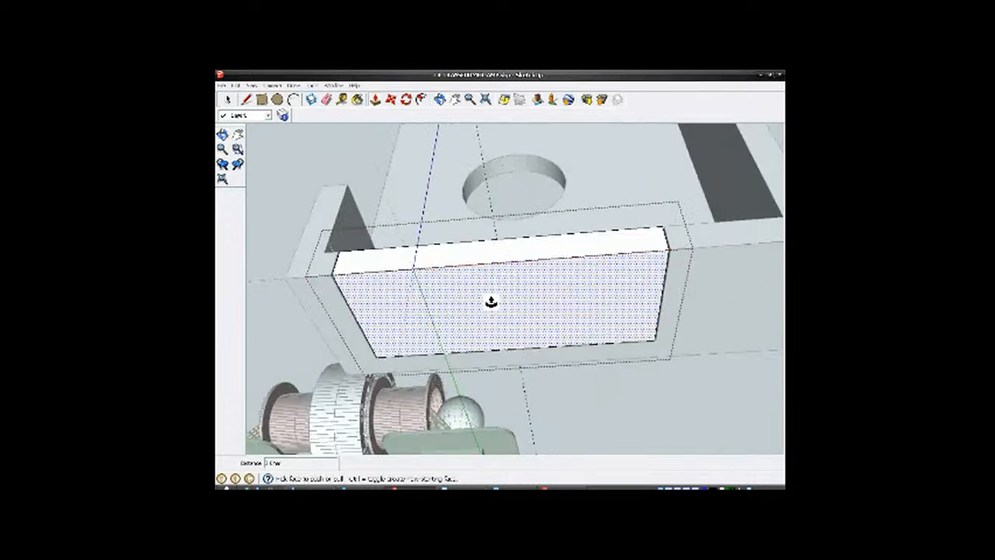
Step: Erase the bottom-wall piece's underside face and push the half-circle face down level with the underside
right_click(491, 298)
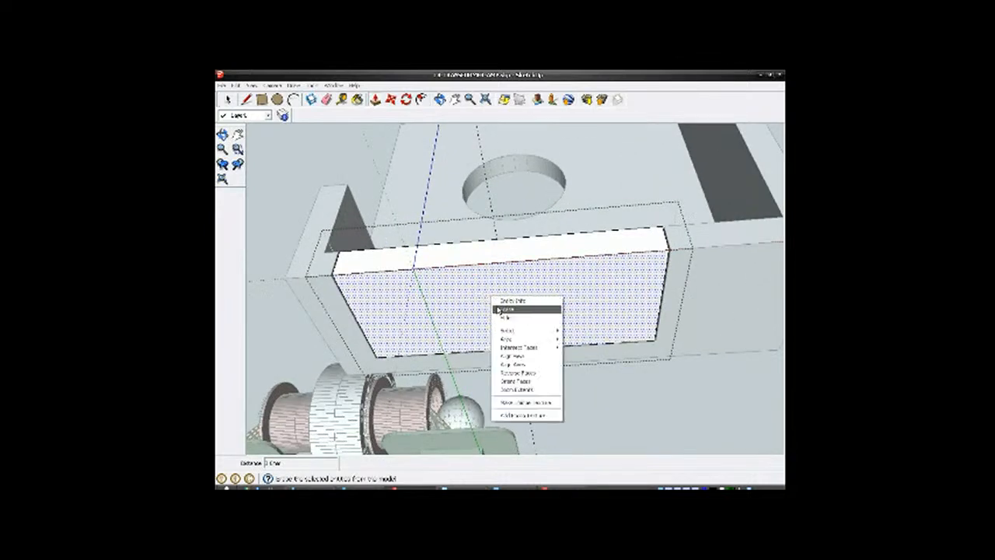
left_click(498, 309)
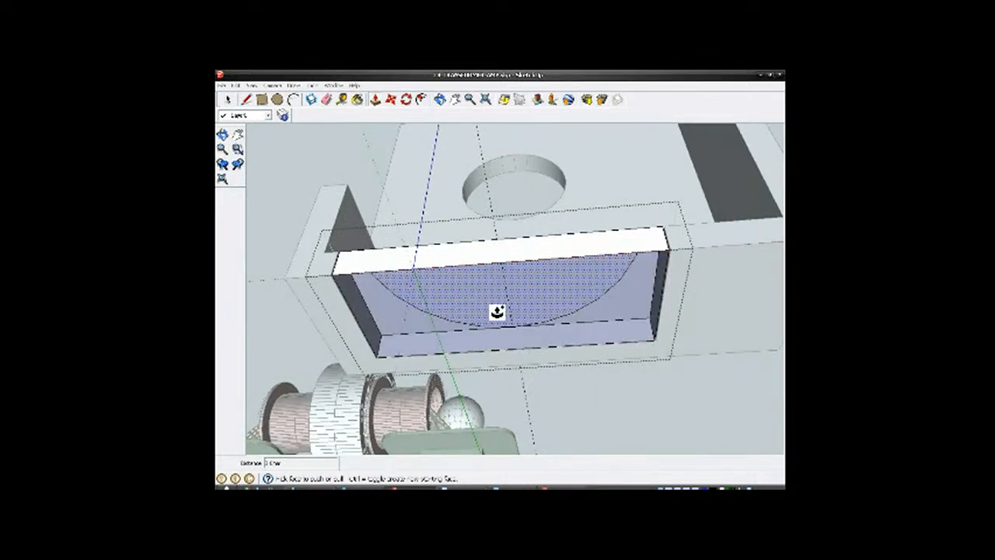
middle_click_drag(497, 298, 507, 428)
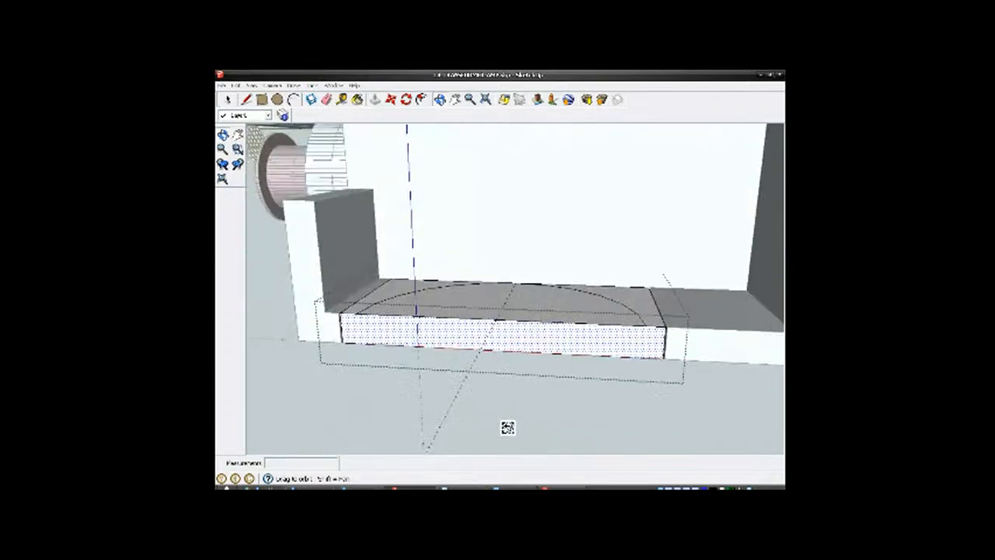
key("p")
left_click(528, 315)
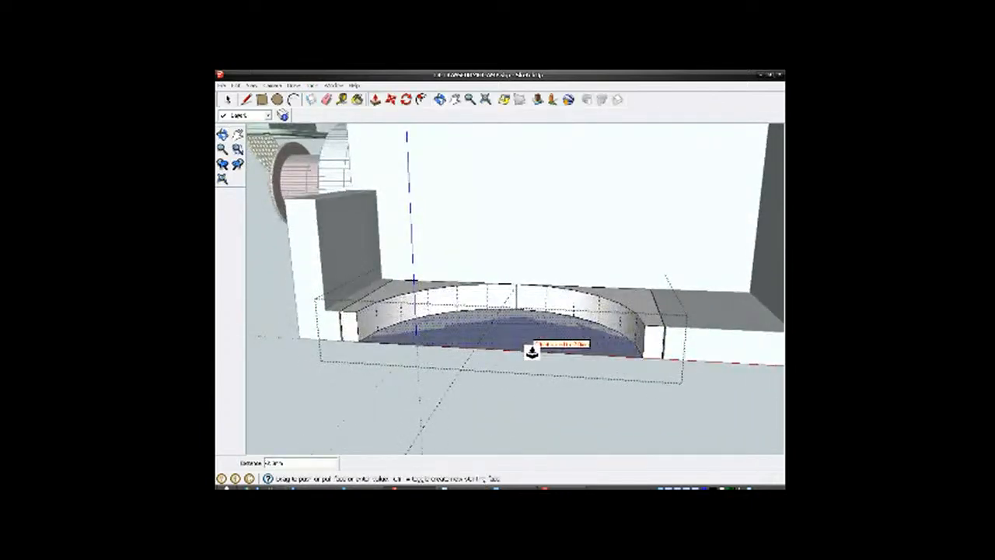
left_click(532, 350)
Step: Erase the straight front edge of the leftover half-circle face on the underside to open the cut-out
middle_click_drag(539, 289, 553, 151)
key("space")
scroll(529, 302, "up", 3)
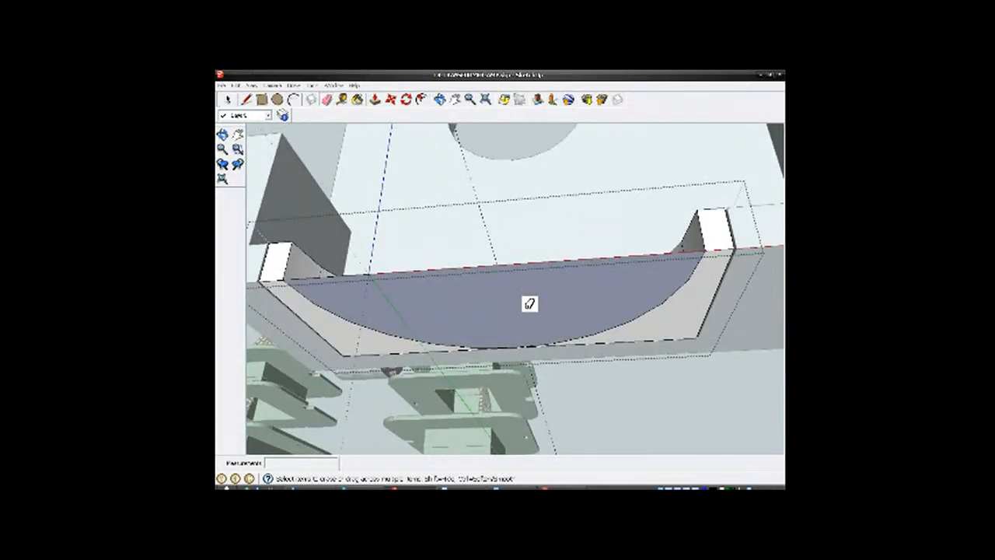
left_click(564, 260)
mouse_move(519, 320)
middle_mouse_down()
mouse_move(544, 184)
mouse_move(541, 317)
mouse_move(516, 412)
mouse_move(485, 333)
middle_mouse_up()
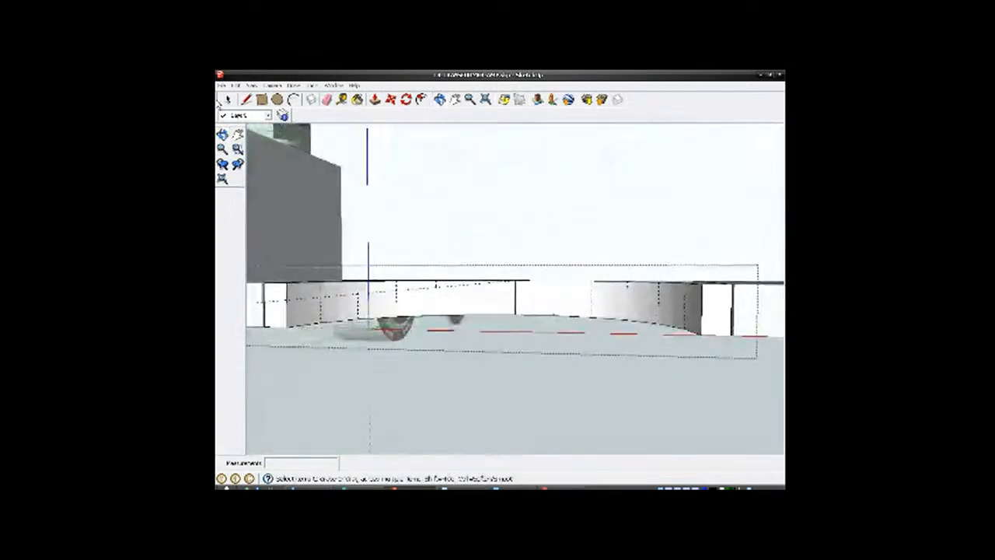
Step: Try Intersect Faces on all the connected geometry of the bottom-wall piece, and clear the selection
middle_click_drag(562, 244, 548, 357)
right_click(574, 264)
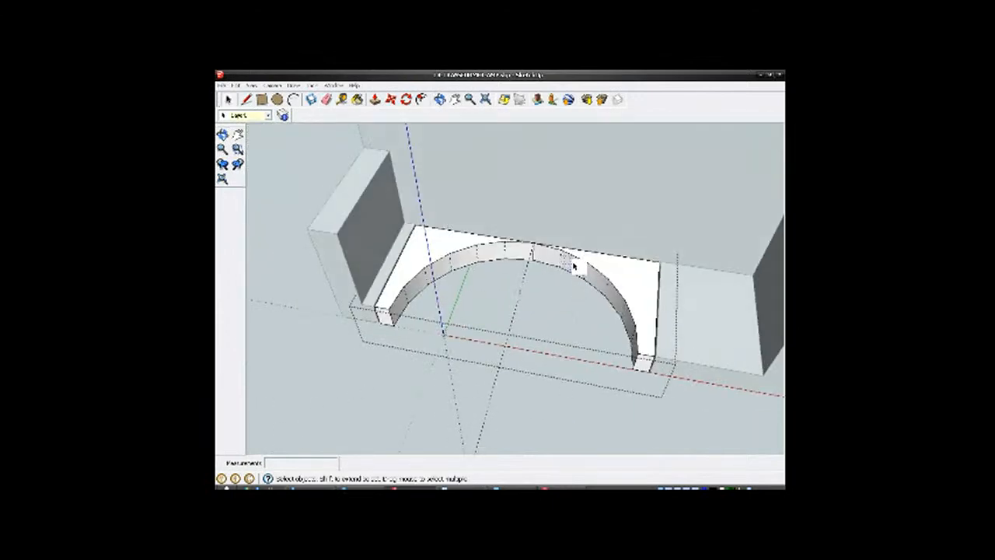
mouse_move(614, 298)
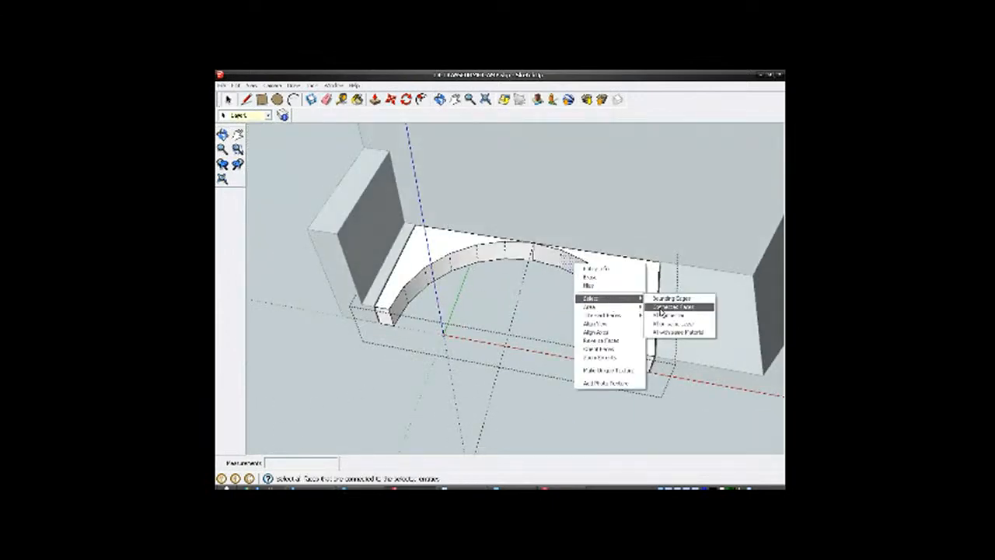
left_click(660, 316)
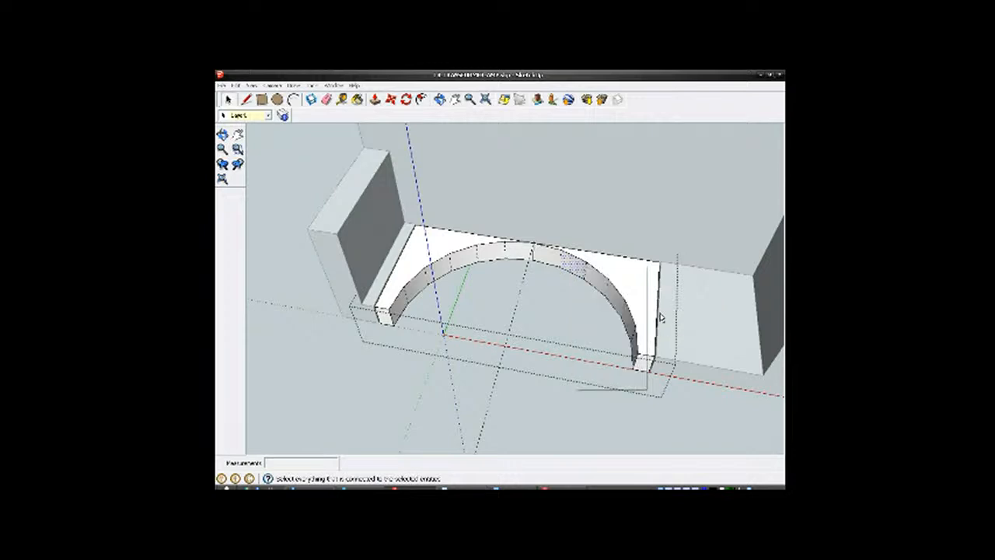
right_click(624, 295)
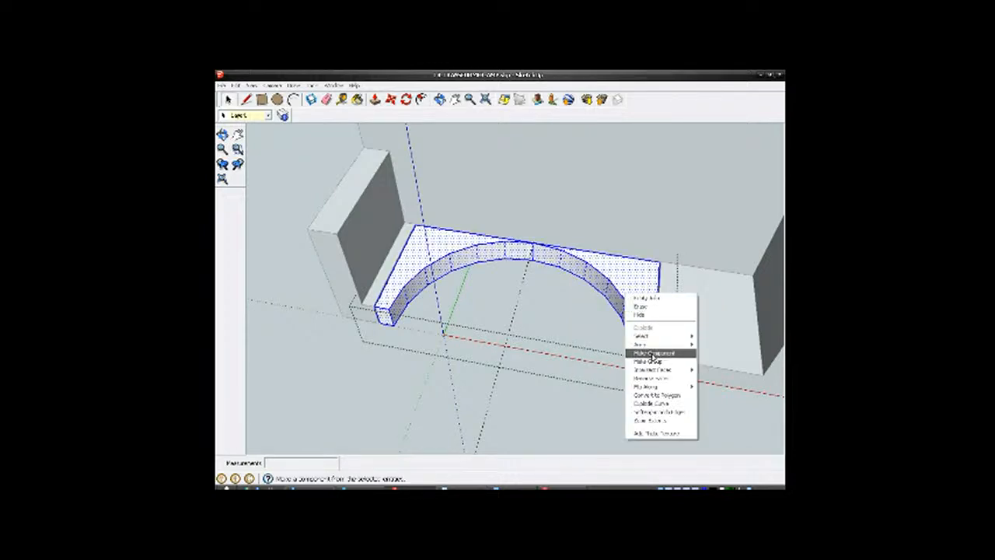
mouse_move(672, 370)
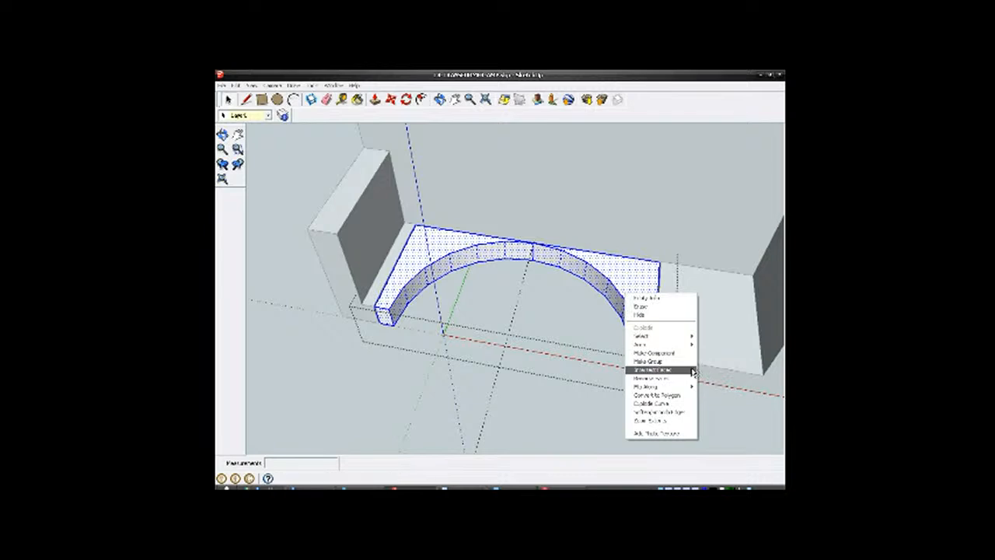
left_click(716, 370)
left_click(706, 366)
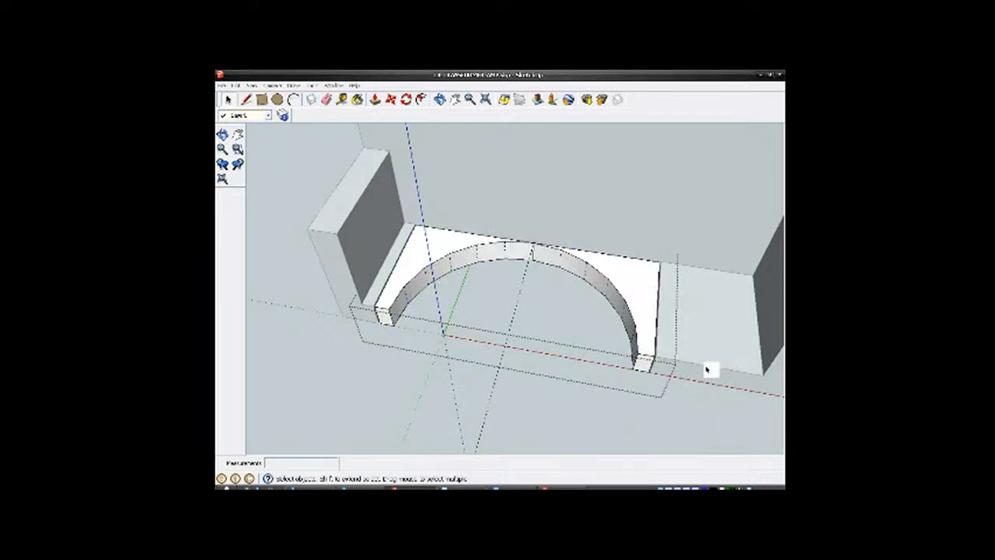
Step: Examine the half-round cut-out in the bottom-wall piece and its fit against the case's back wall
middle_click_drag(524, 222, 554, 200)
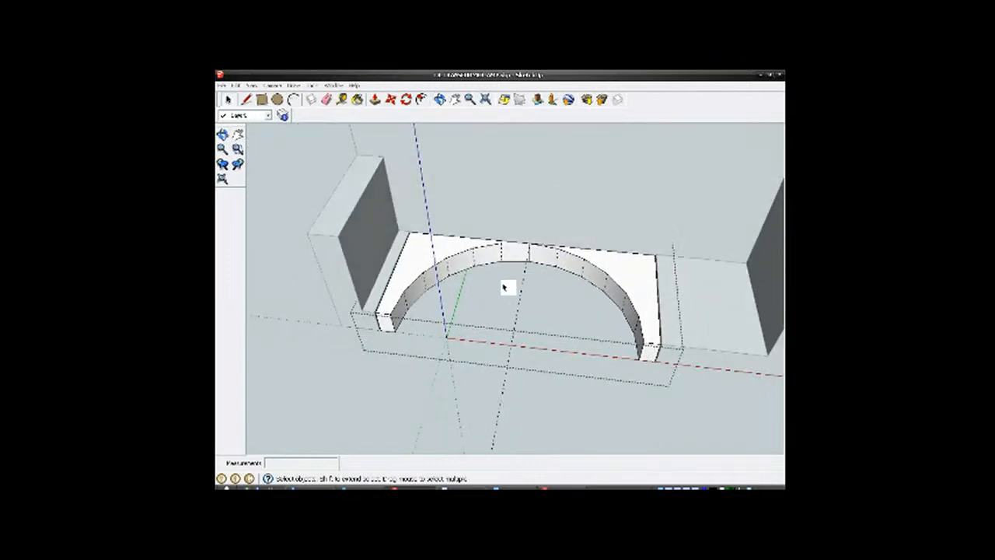
scroll(471, 240, "up", 3)
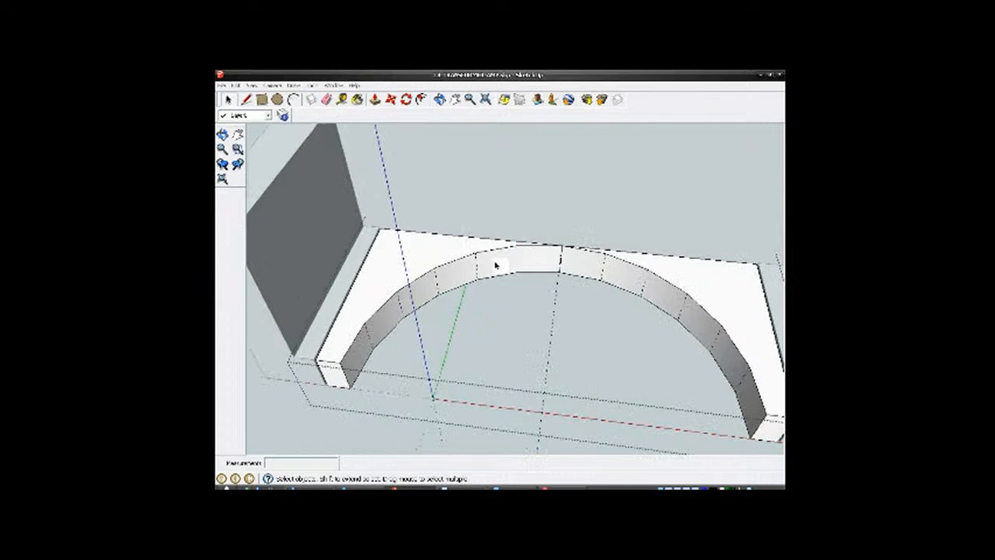
scroll(497, 274, "down", 5)
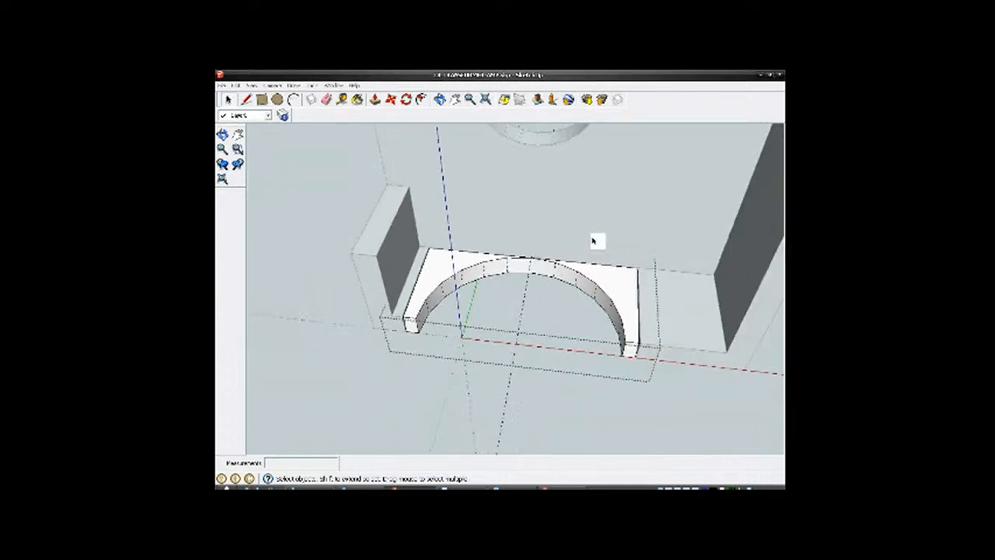
middle_click_drag(592, 241, 577, 298)
scroll(616, 319, "down", 2)
scroll(626, 251, "up", 2)
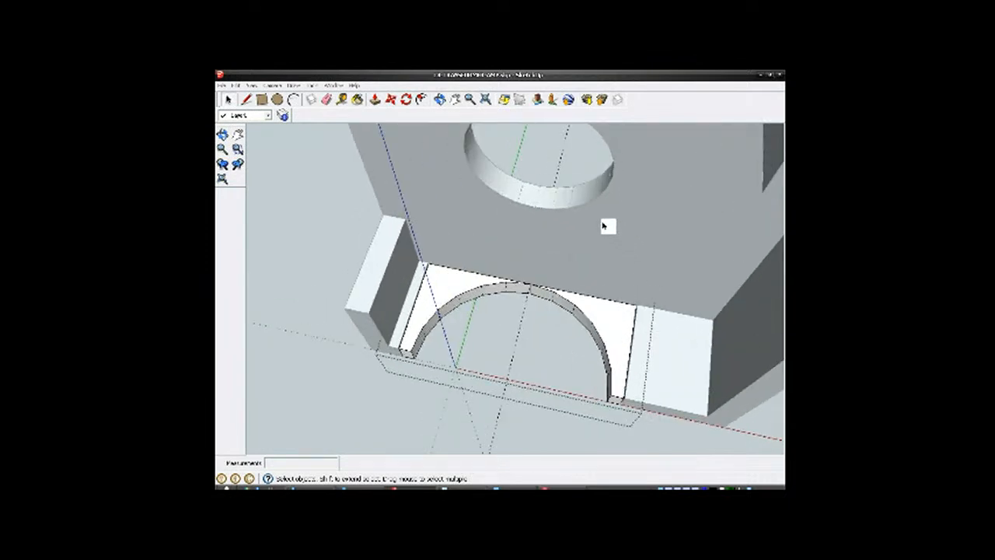
middle_click_drag(584, 237, 544, 202)
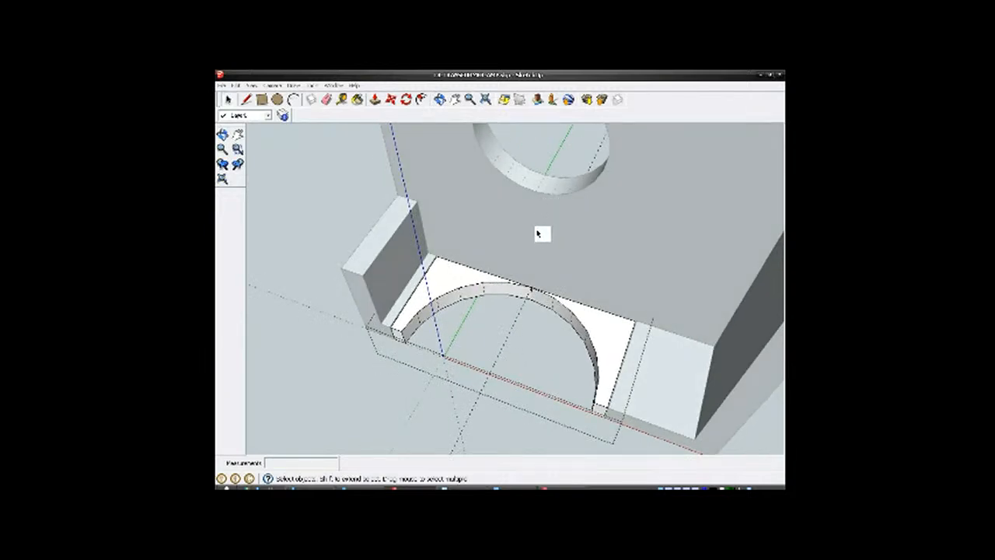
mouse_move(550, 280)
middle_mouse_down()
mouse_move(560, 147)
mouse_move(558, 243)
mouse_move(546, 271)
middle_mouse_up()
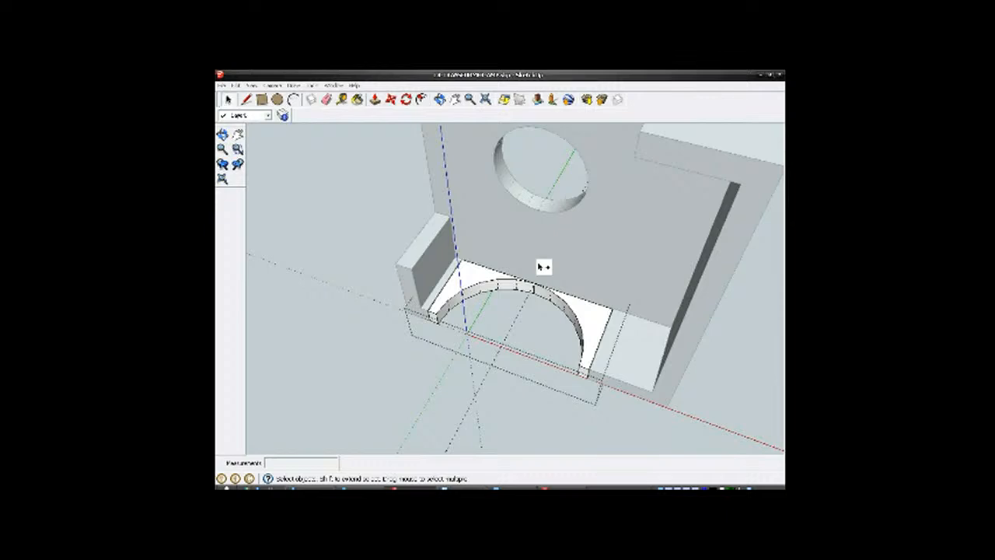
Step: Undo the cut-out back to the drawn half-circle, close the bottom-wall piece's group and select it
key("ctrl+z")
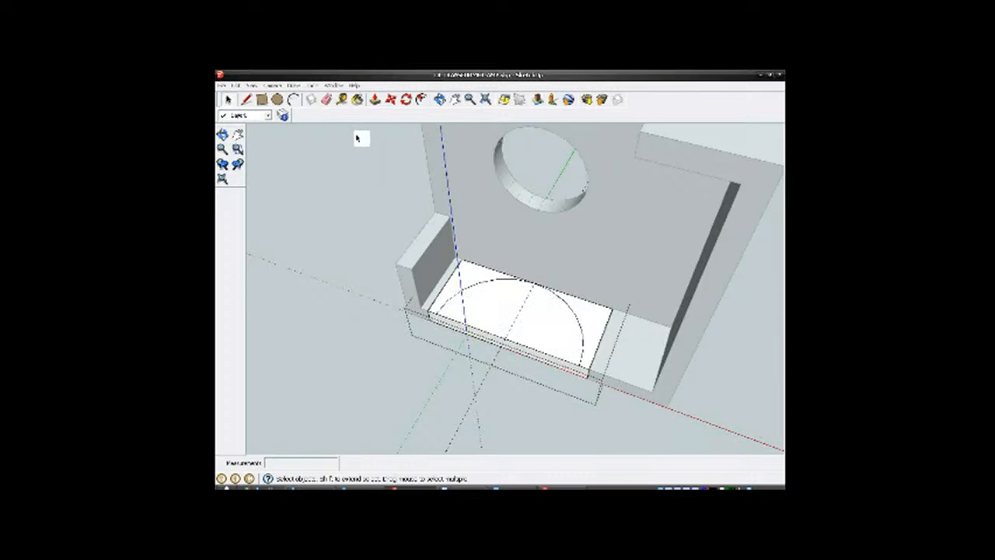
left_click(349, 326)
left_click(529, 318)
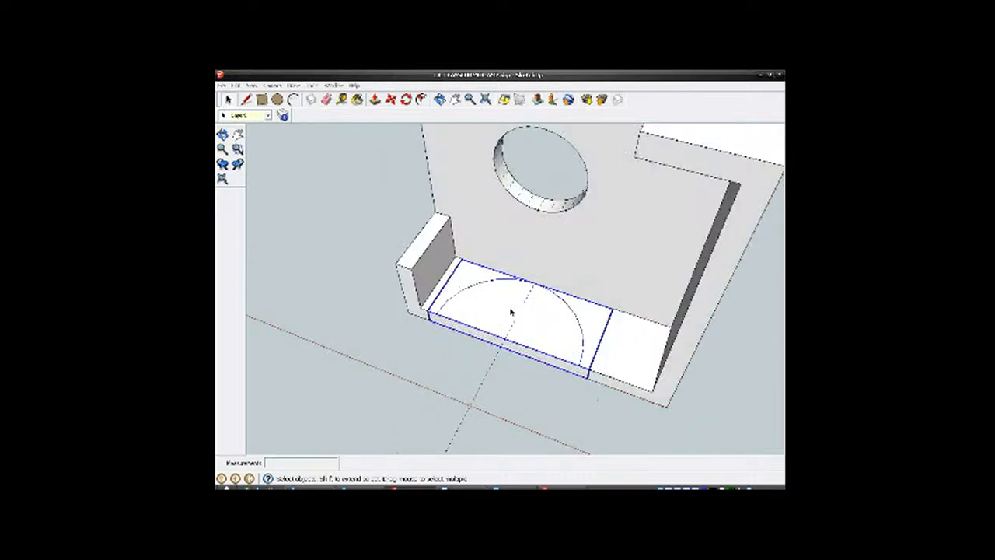
Step: Draw a circle centred where the guide line crosses the bottom-wall piece's front edge, reaching almost to its front corner
scroll(502, 307, "up", 2)
scroll(501, 308, "up", 1)
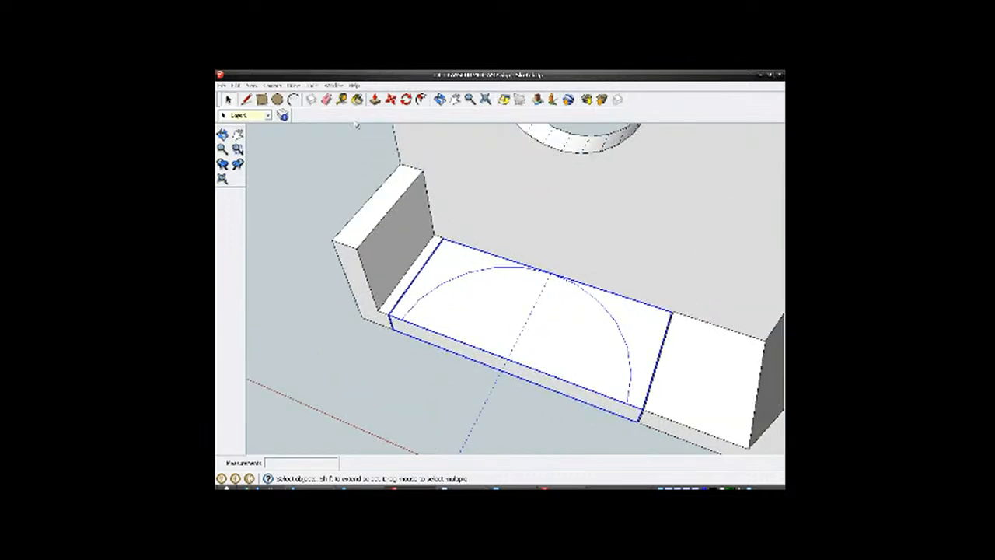
left_click(277, 99)
scroll(518, 317, "up", 2)
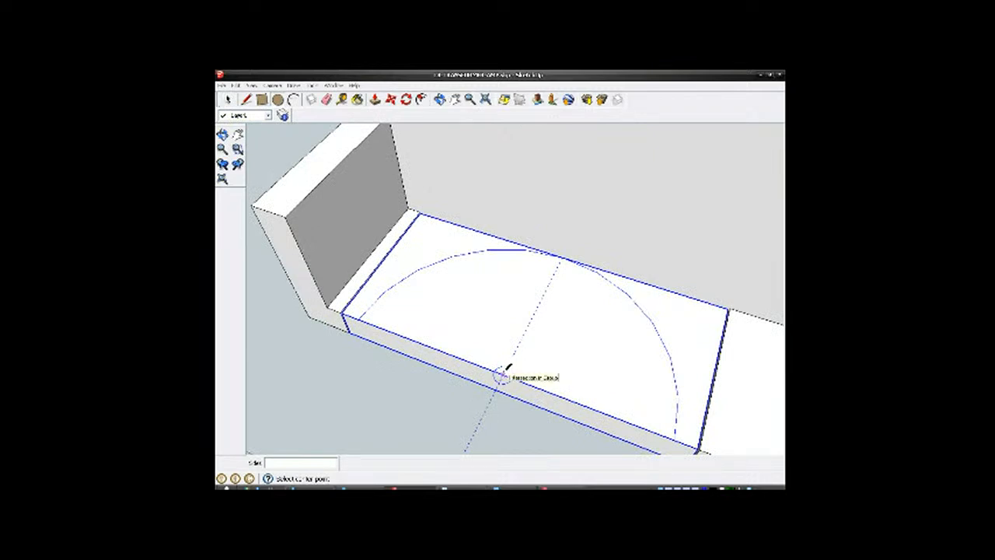
left_click(502, 377)
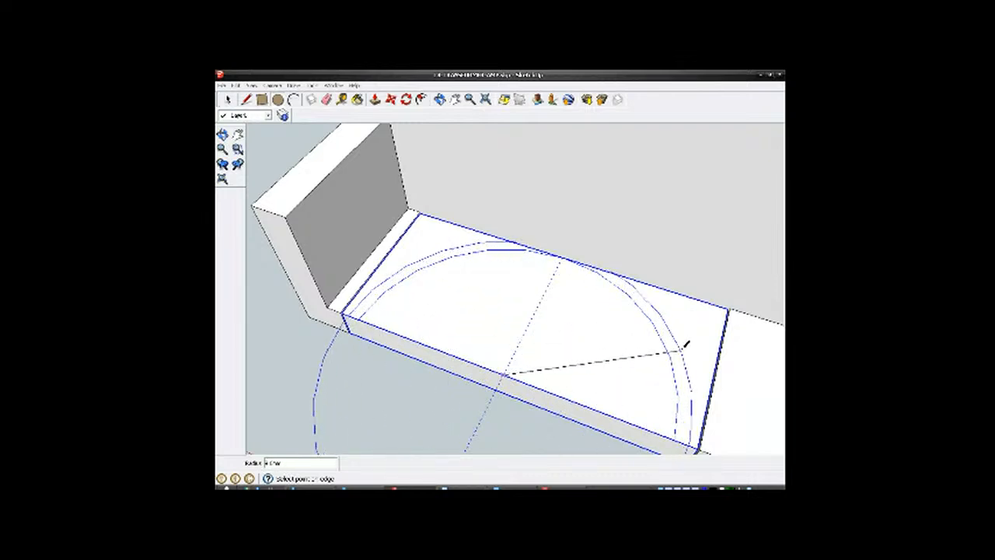
scroll(690, 373, "up", 1)
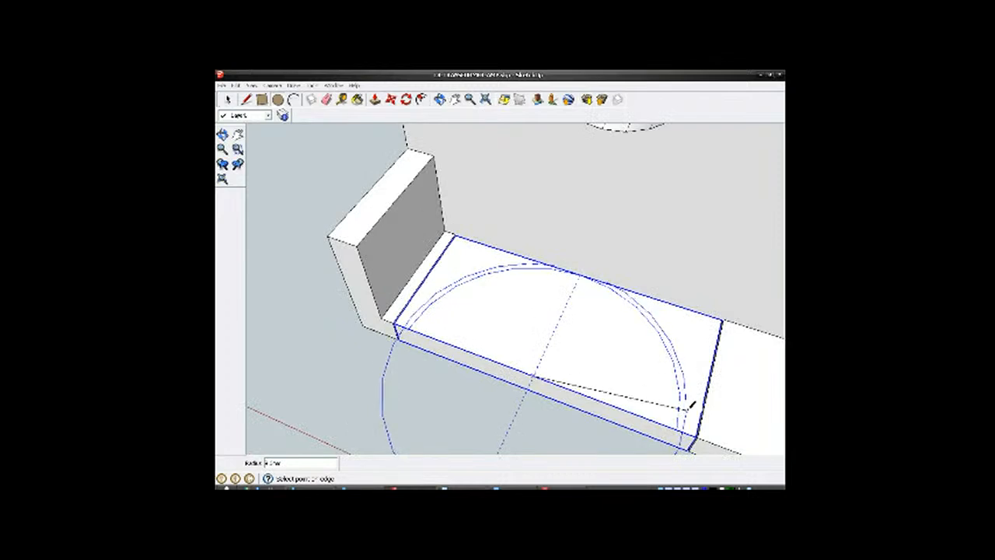
scroll(692, 400, "up", 1)
middle_click_drag(692, 407, 642, 365, "shift")
scroll(649, 381, "up", 2)
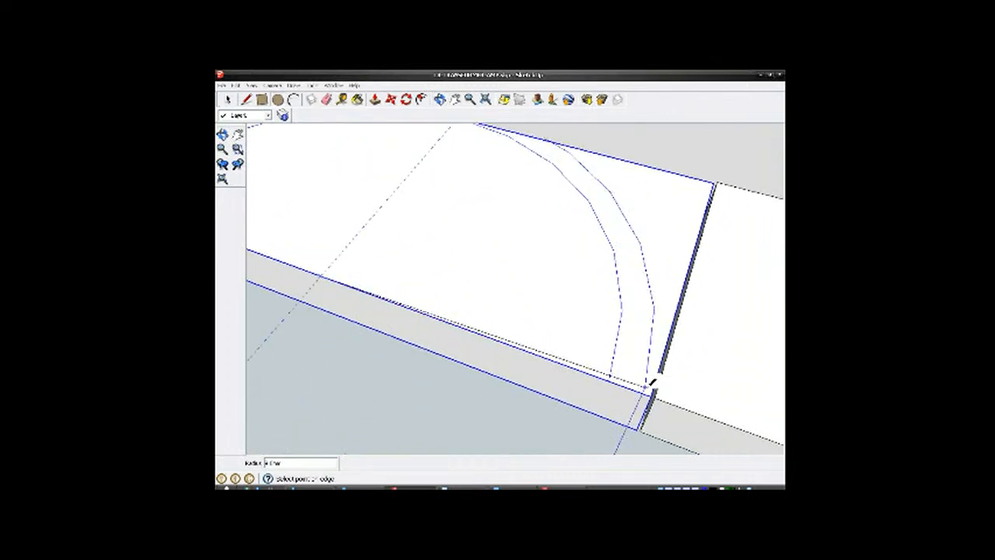
scroll(652, 387, "up", 1)
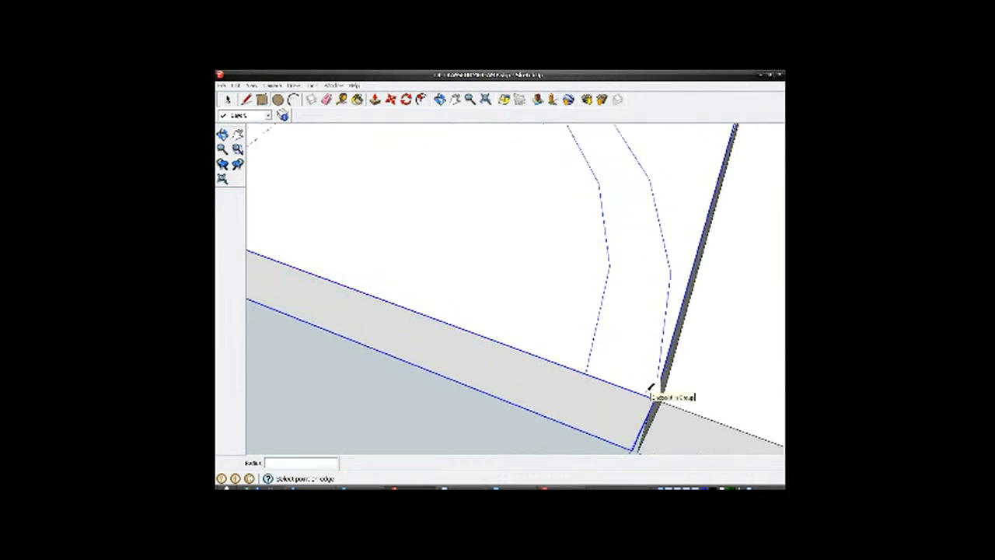
left_click(648, 389)
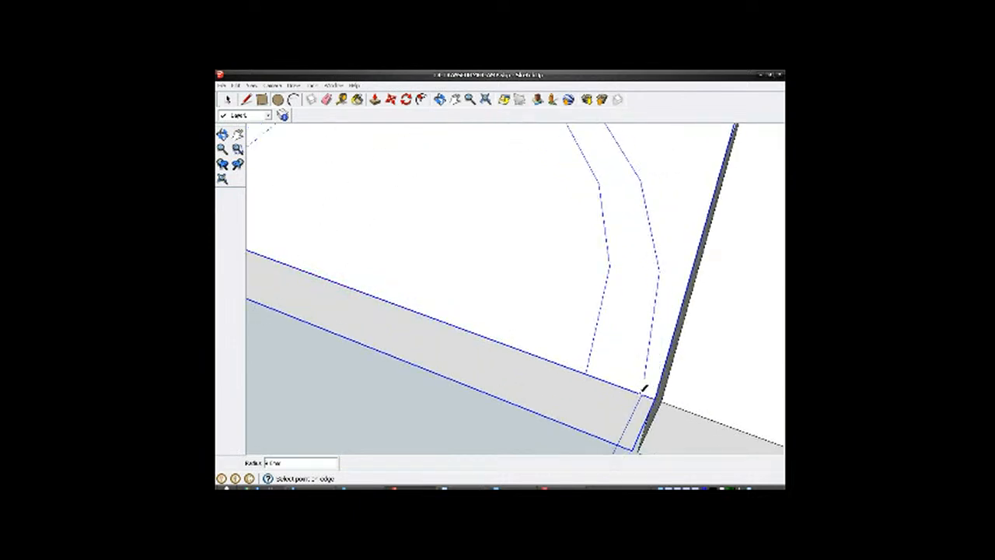
left_click(645, 393)
scroll(645, 394, "down", 4)
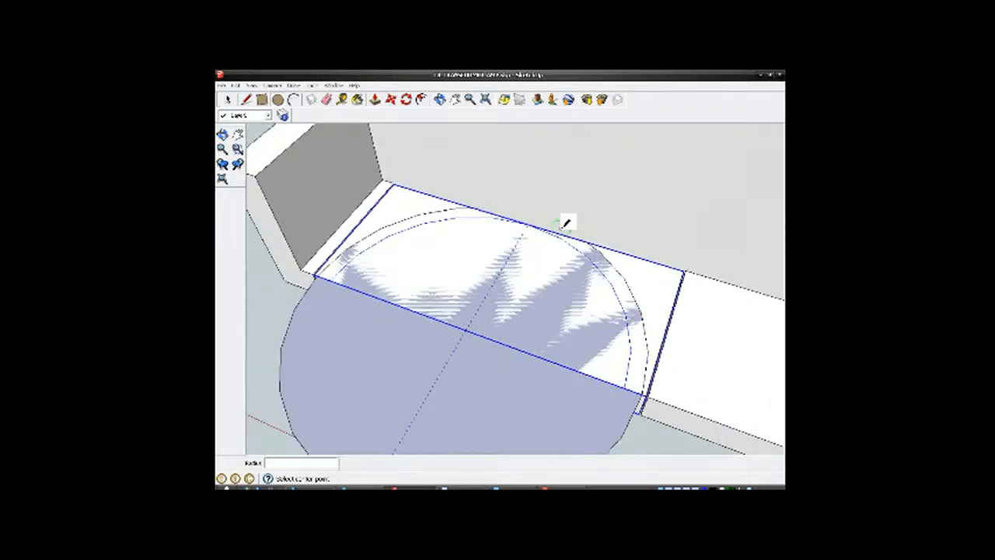
Step: Delete the newly drawn circle over the bottom-wall piece
middle_click_drag(544, 291, 577, 333)
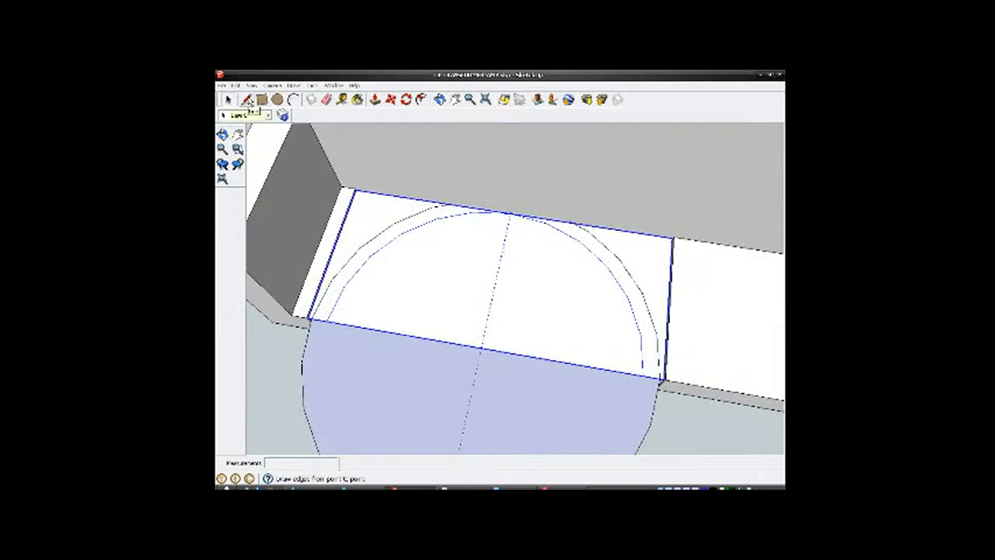
left_click(246, 100)
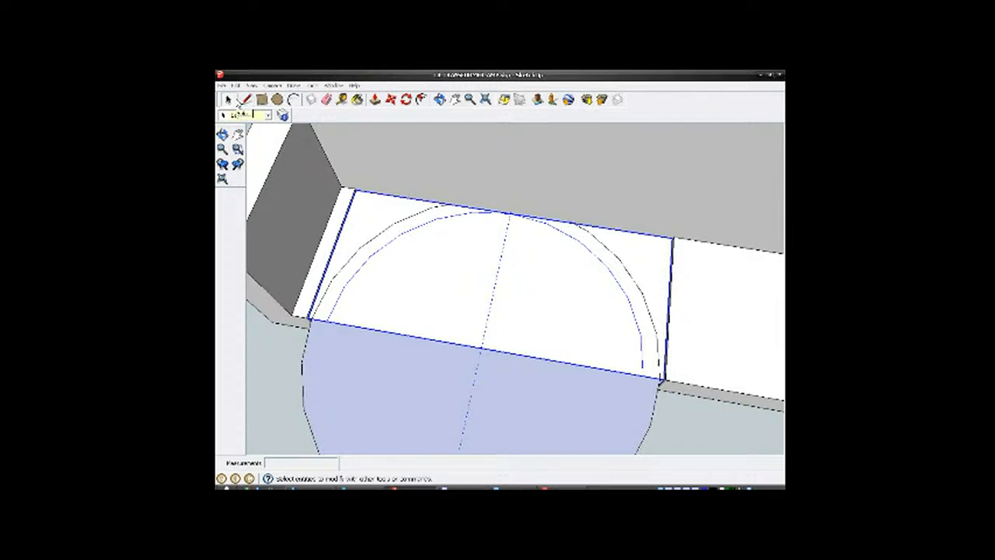
left_click(236, 102)
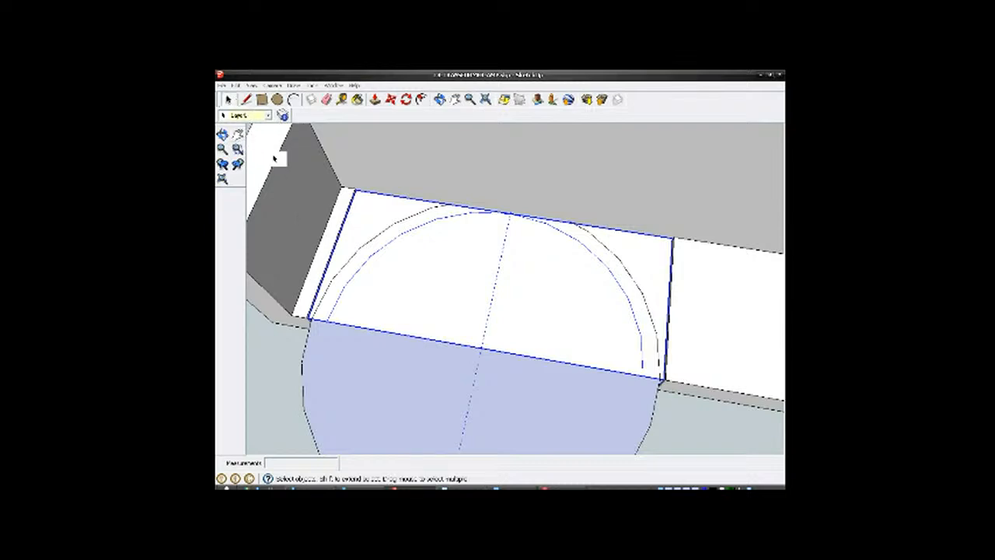
scroll(459, 336, "down", 4)
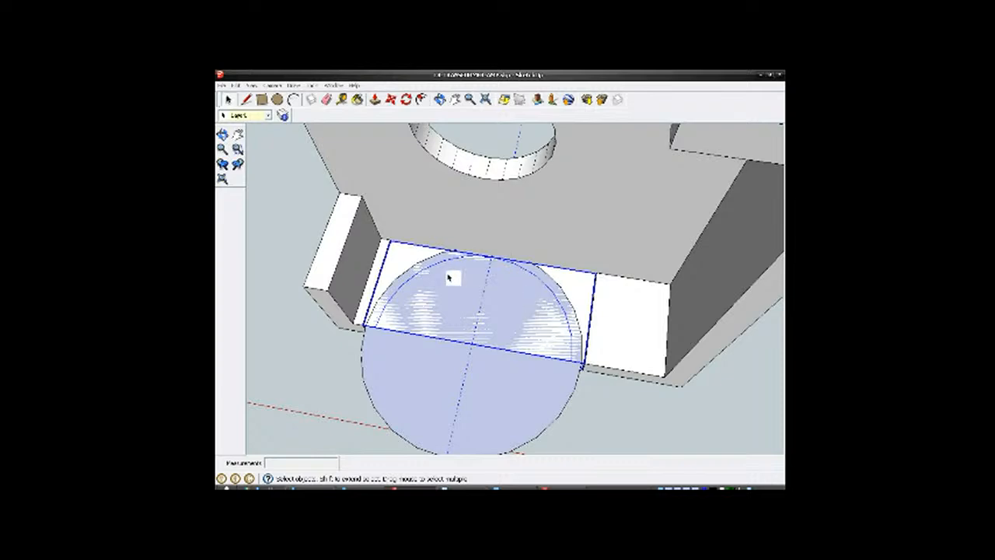
mouse_move(398, 301)
middle_mouse_down()
mouse_move(630, 284)
mouse_move(516, 327)
mouse_move(695, 215)
mouse_move(475, 318)
mouse_move(413, 314)
mouse_move(393, 296)
middle_mouse_up()
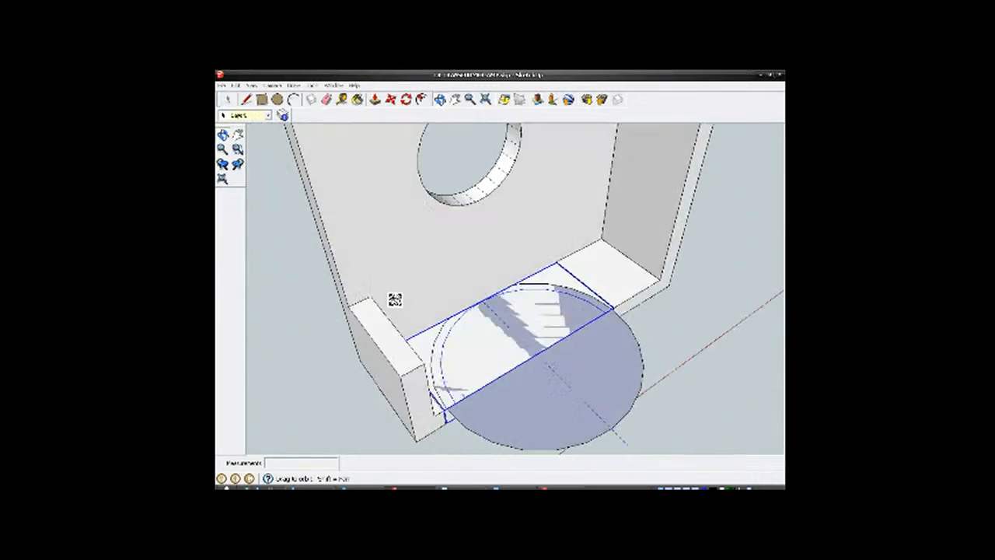
middle_click_drag(512, 269, 463, 321)
scroll(463, 321, "down", 2)
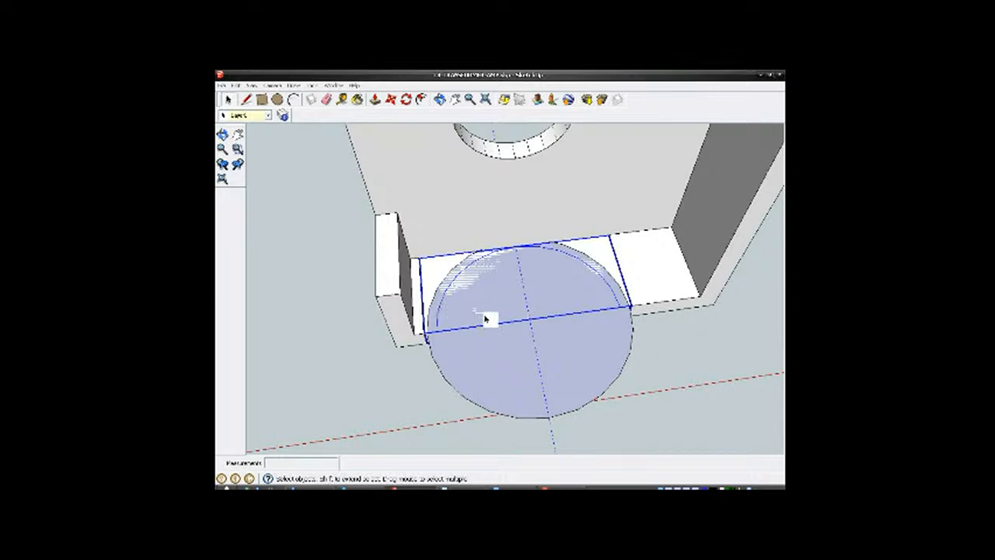
scroll(535, 324, "down", 3)
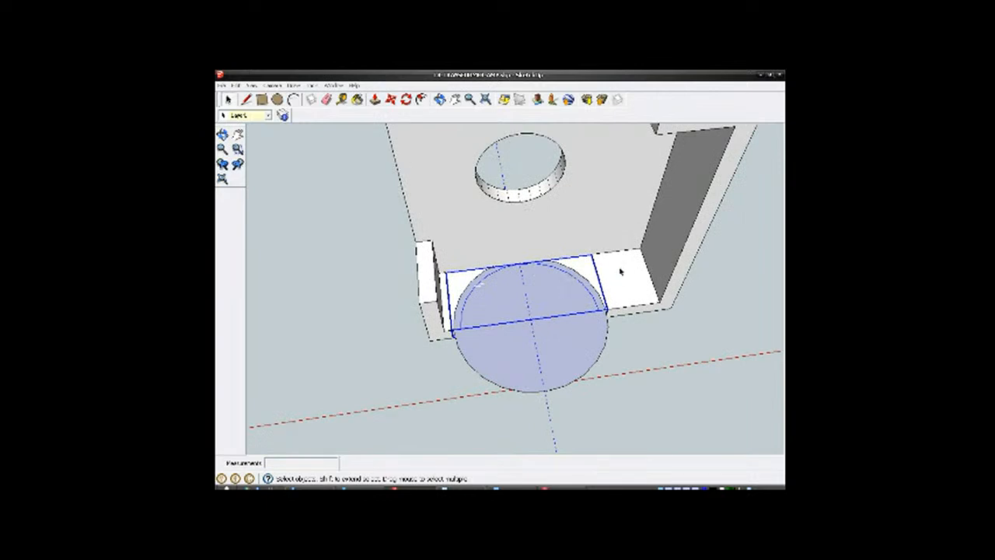
scroll(621, 270, "up", 2)
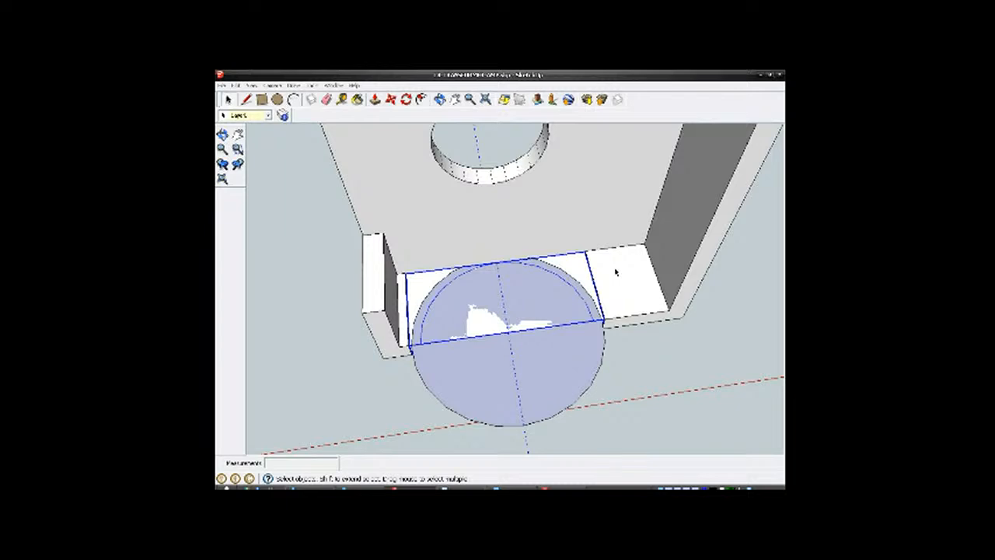
key("Delete")
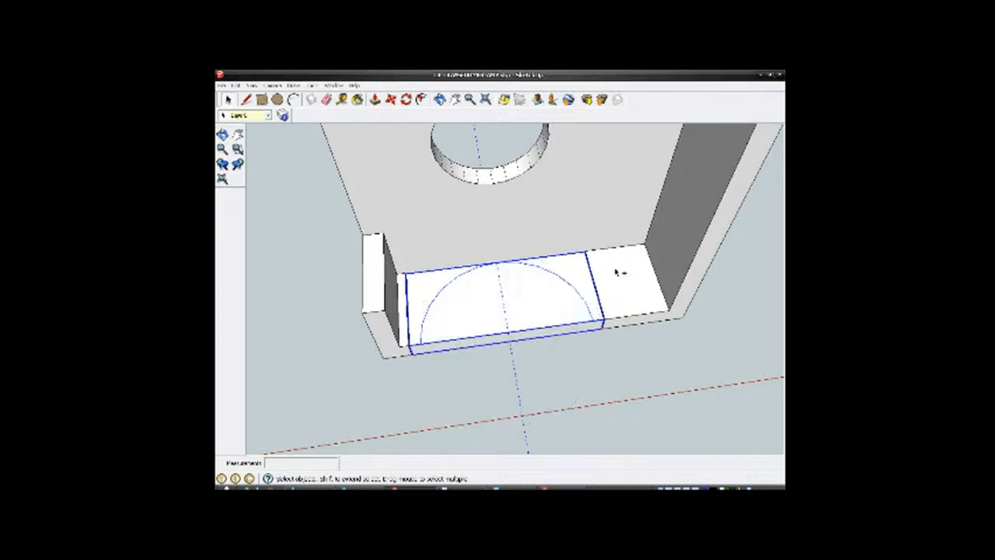
Step: Open the bottom-wall piece's group for editing and push its half-circle face down through the piece's thickness with Push/Pull
right_click(491, 307)
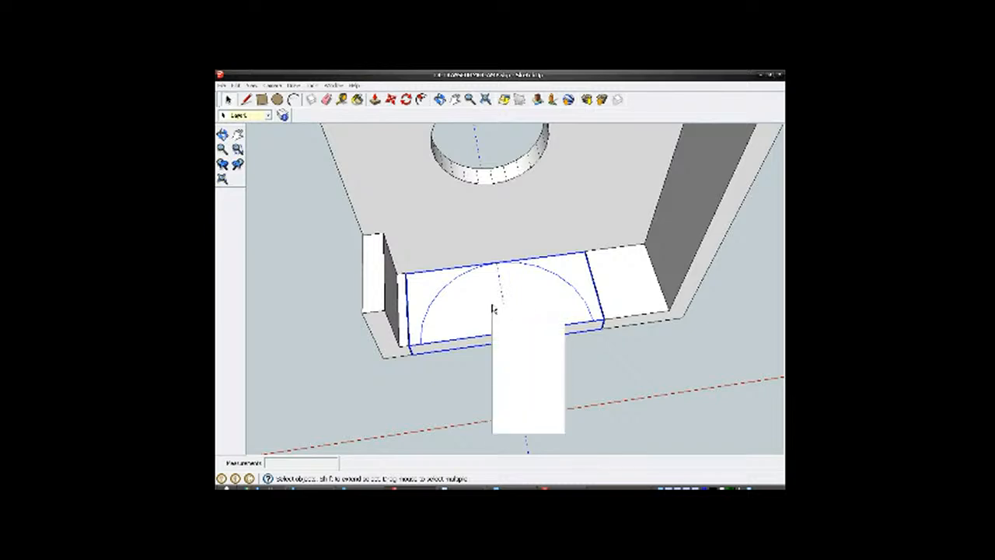
left_click(506, 345)
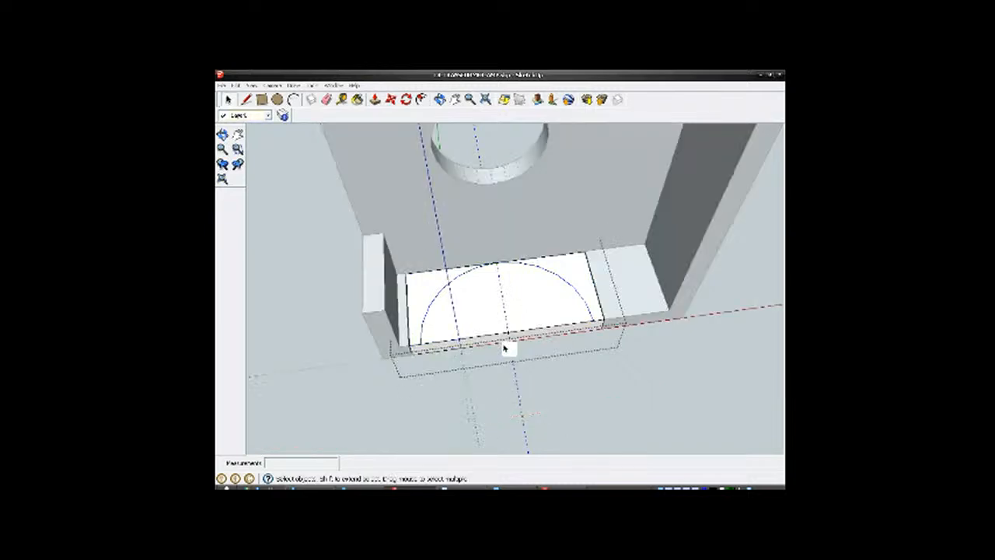
scroll(490, 329, "up", 3)
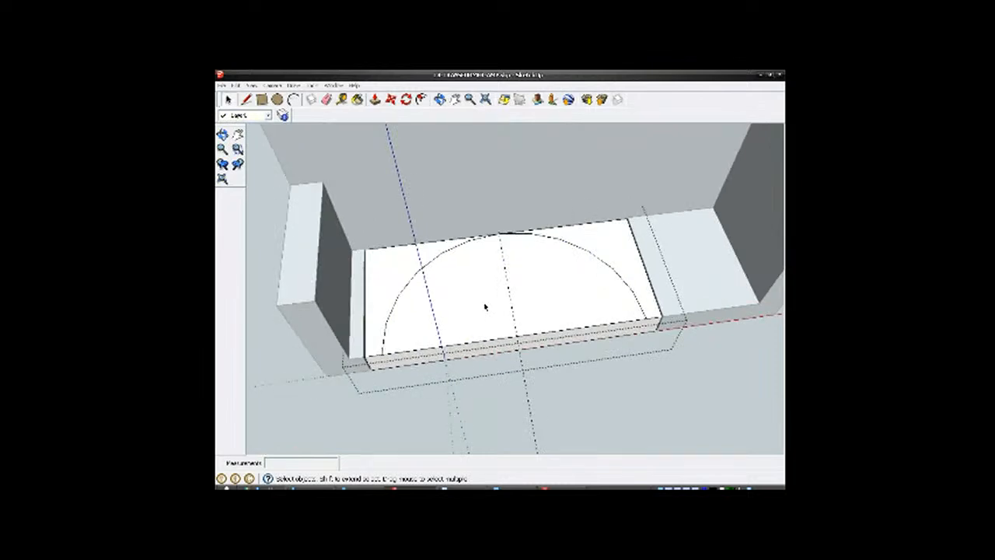
left_click(484, 307)
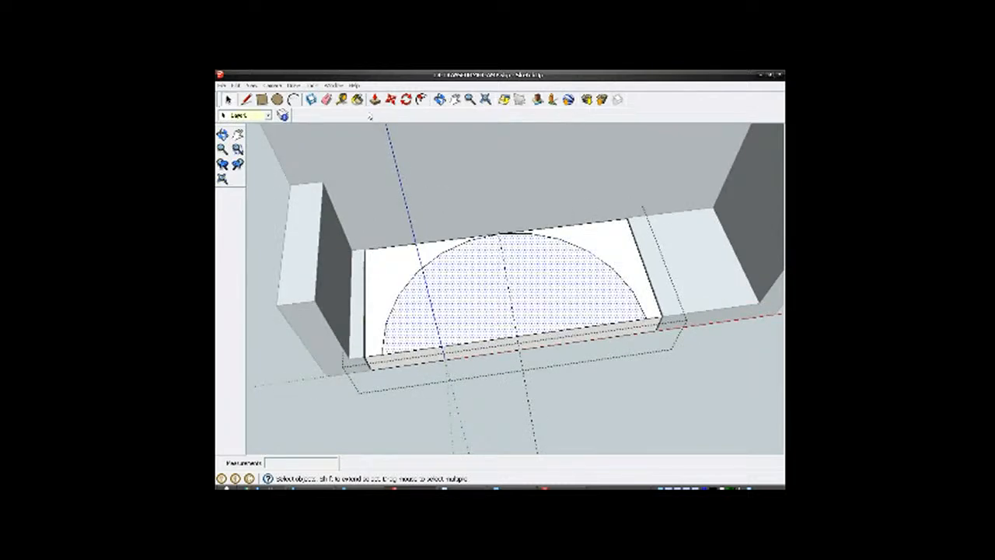
left_click(374, 100)
middle_click_drag(429, 248, 475, 293)
left_click_drag(474, 291, 482, 322)
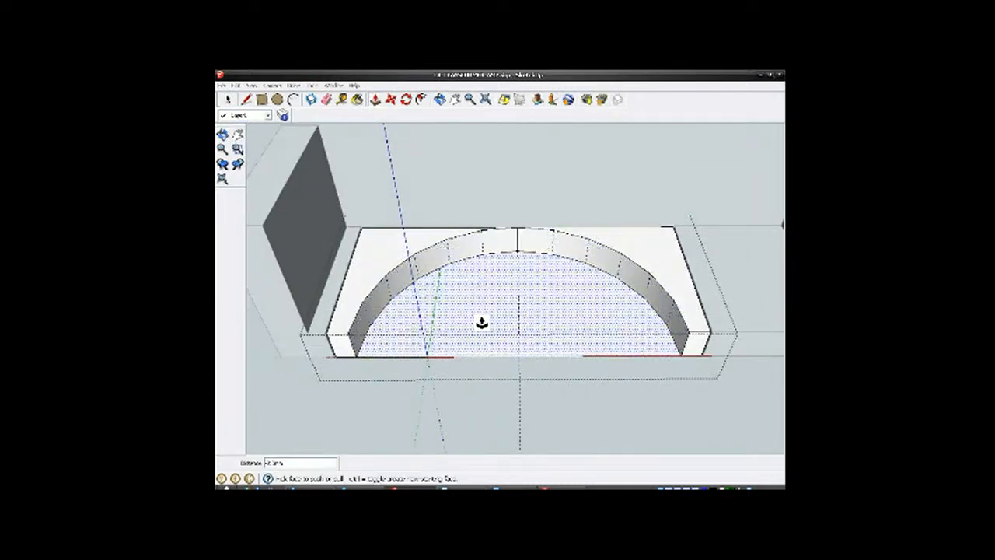
left_click(482, 322)
Step: Erase the front edge of the leftover half-round face to open the cut-out in the bottom-wall piece
left_click(326, 100)
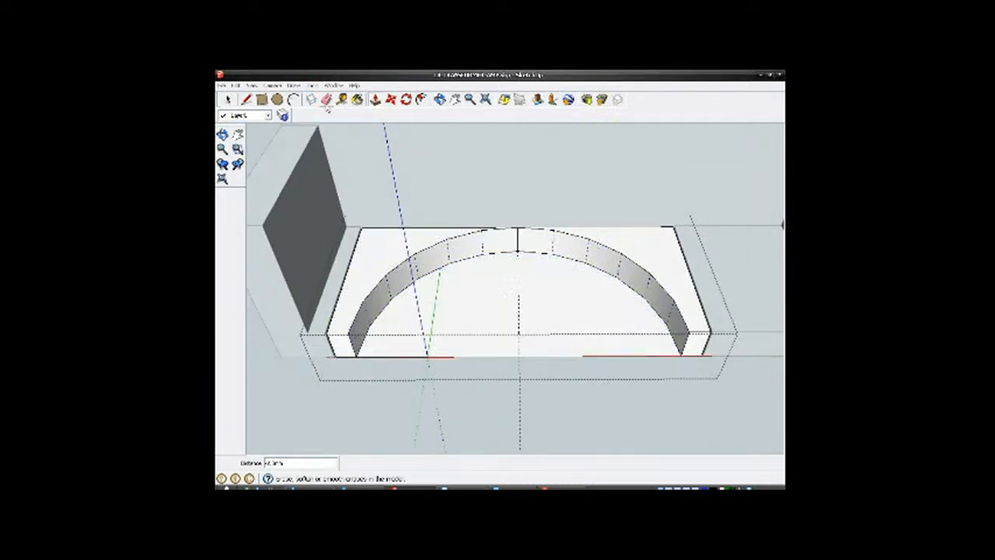
left_click(466, 356)
key("o")
mouse_move(675, 274)
middle_mouse_down()
mouse_move(658, 272)
mouse_move(648, 109)
mouse_move(711, 417)
mouse_move(688, 329)
middle_mouse_up()
left_click(227, 100)
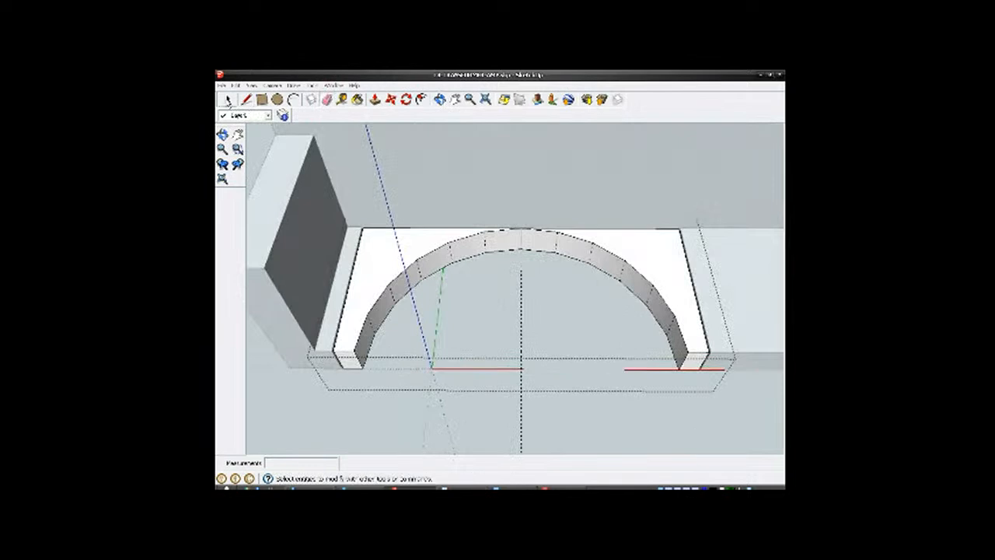
left_click(376, 262)
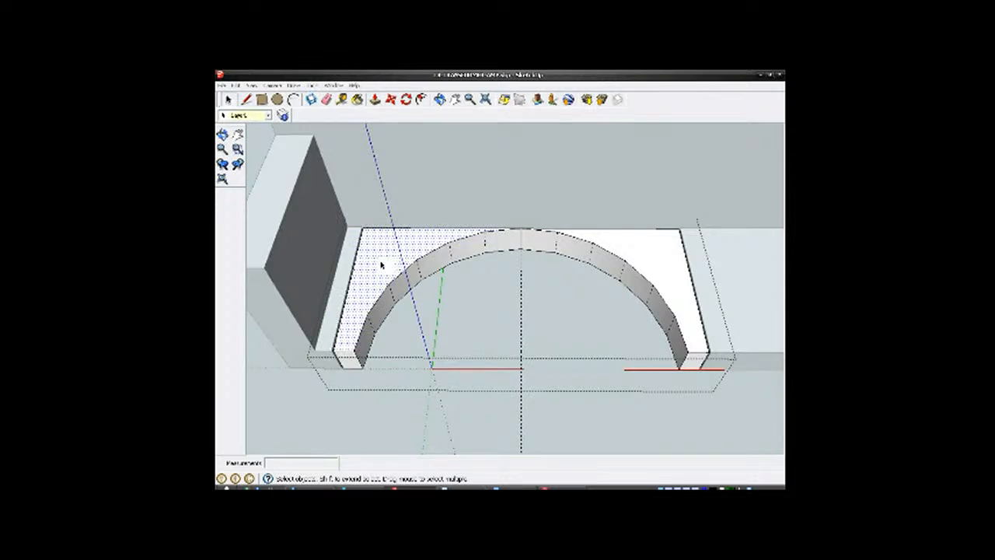
right_click(383, 270)
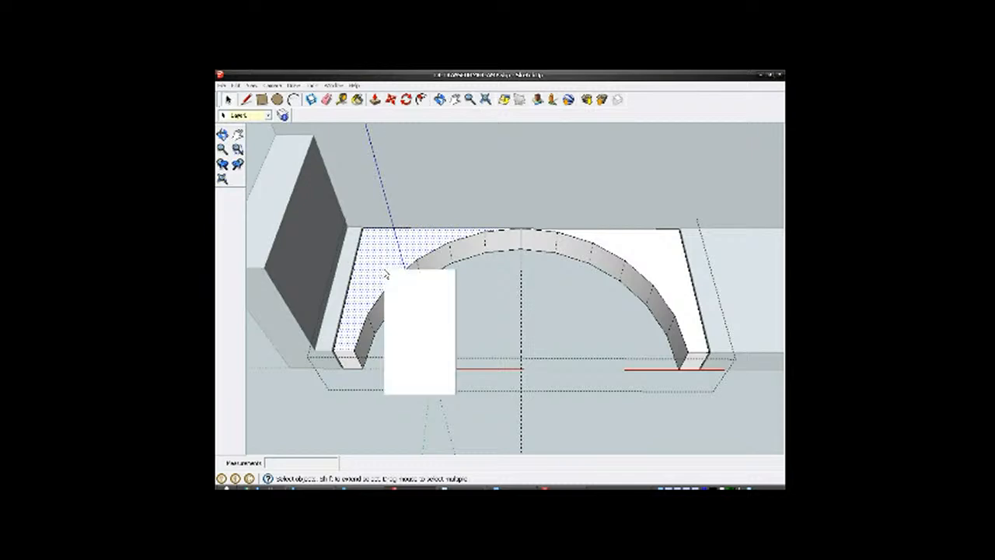
mouse_move(420, 304)
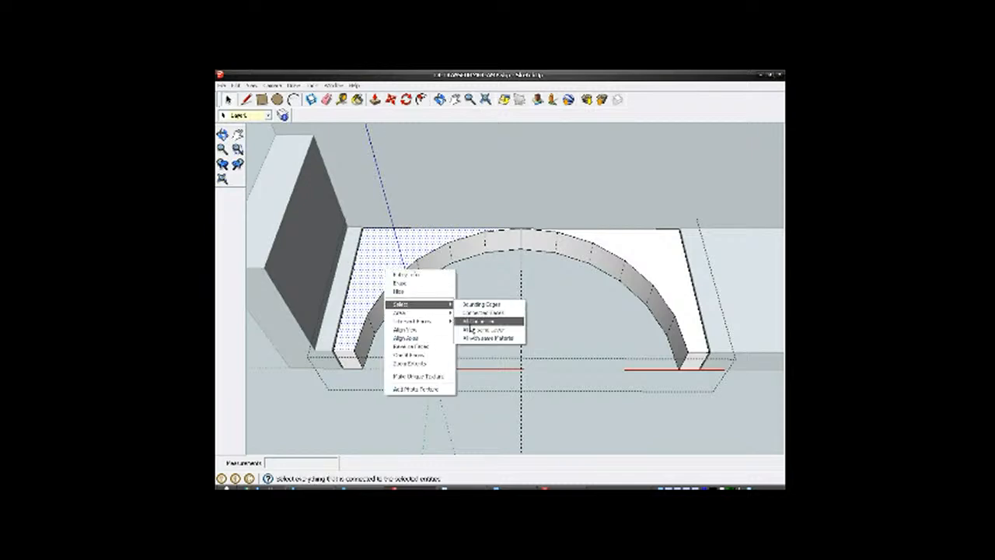
left_click(470, 322)
right_click(440, 248)
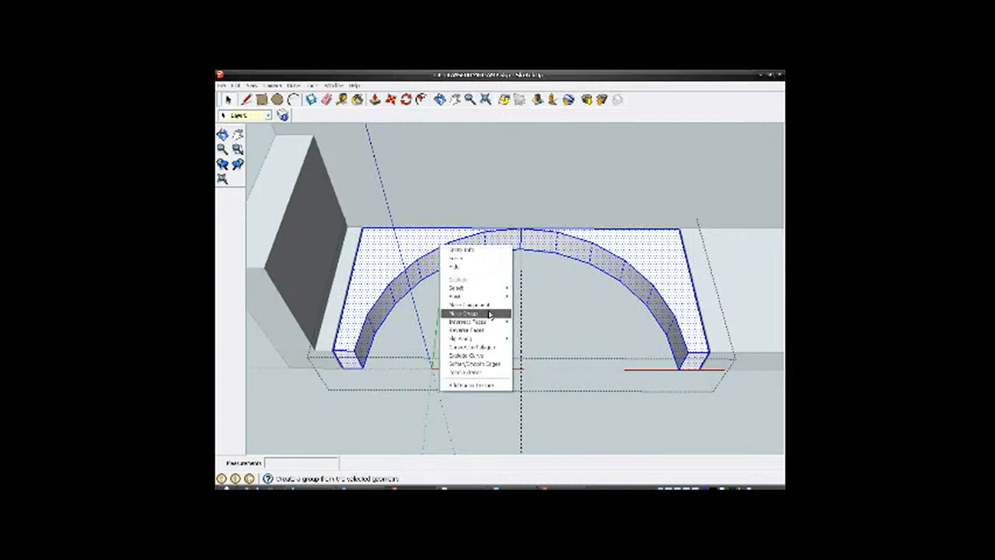
left_click(518, 324)
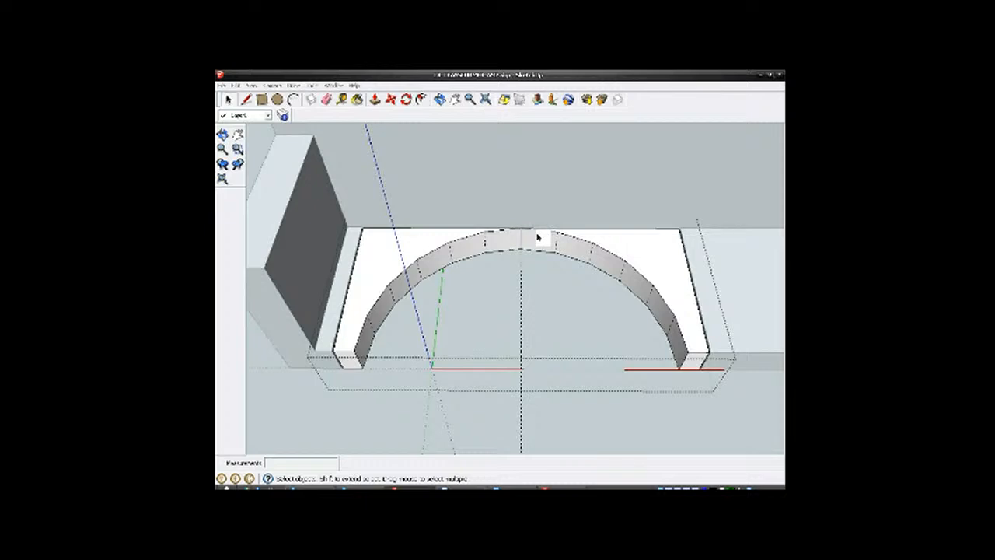
Step: Pull both top faces of the bottom-wall piece, on either side of the half-round cut-out, up to the same height
scroll(536, 237, "down", 3)
scroll(388, 299, "down", 1)
scroll(391, 299, "down", 1)
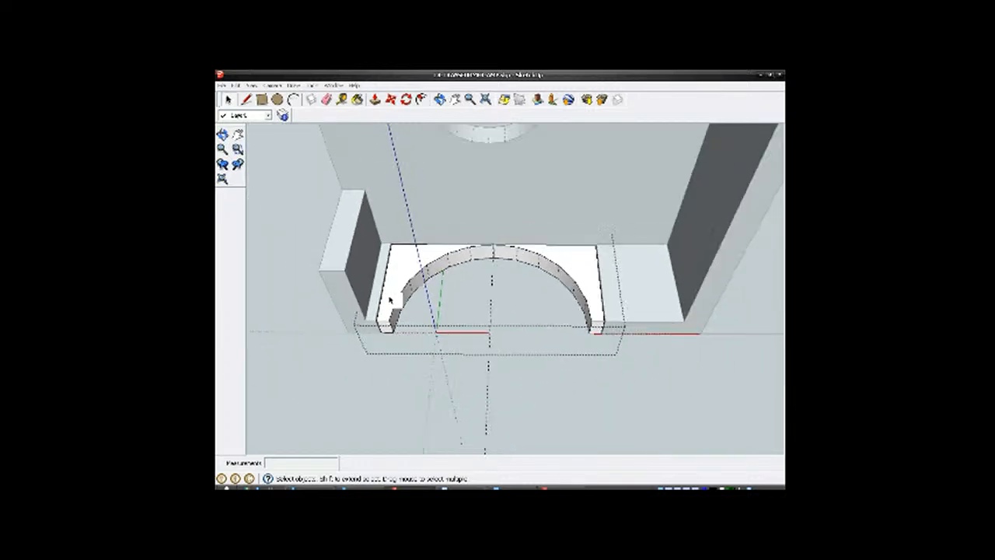
scroll(449, 309, "down", 2)
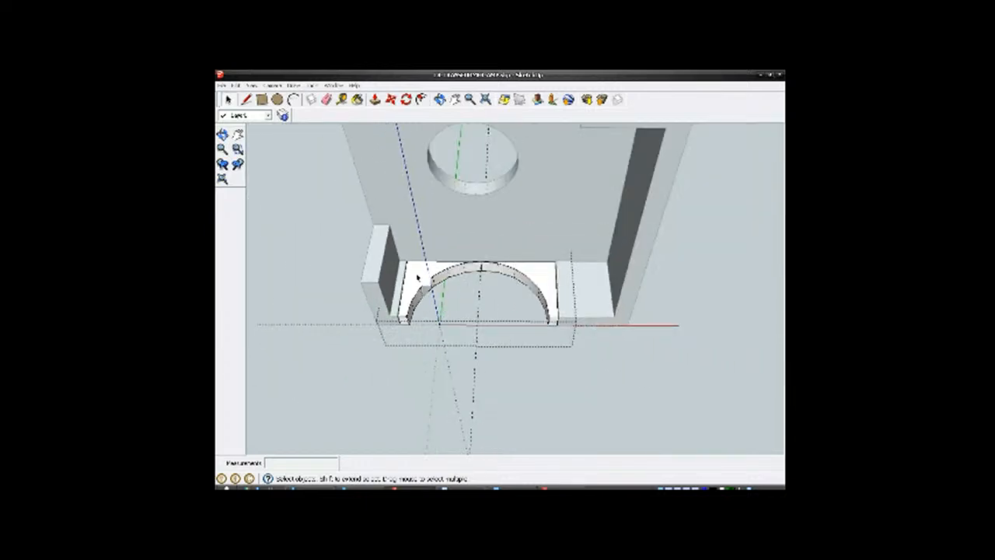
key("p")
scroll(441, 243, "up", 2)
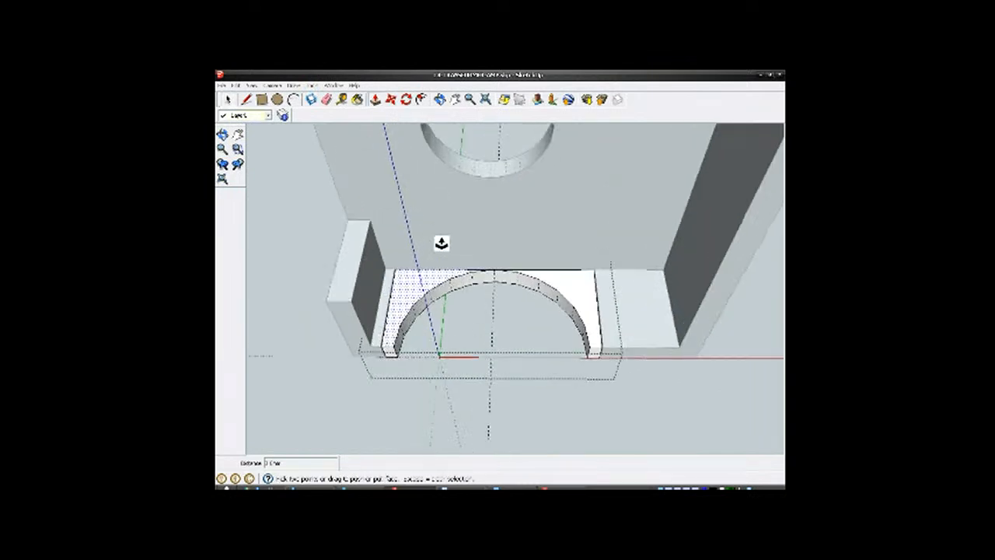
scroll(441, 244, "down", 1)
left_click_drag(411, 291, 407, 262)
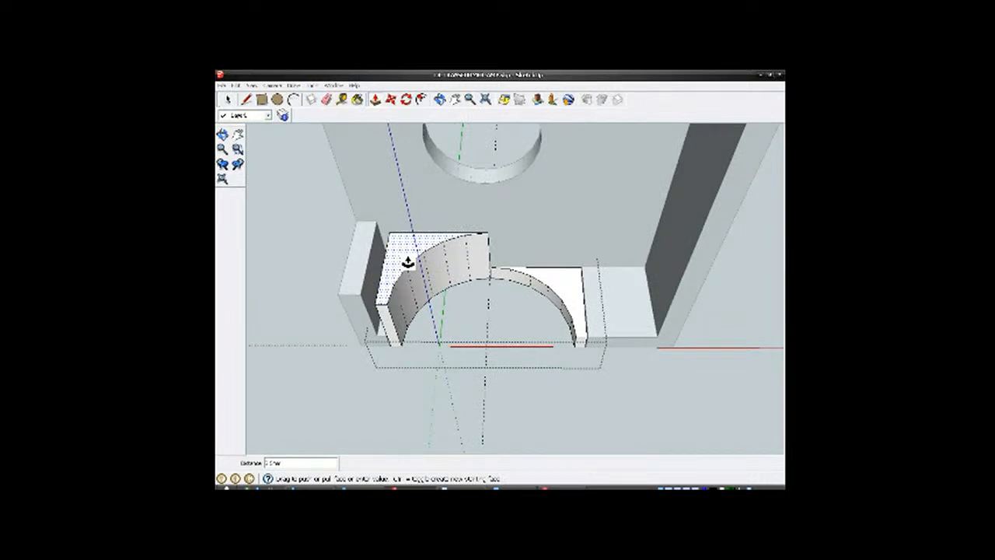
left_click_drag(408, 262, 408, 262)
left_click_drag(566, 287, 415, 247)
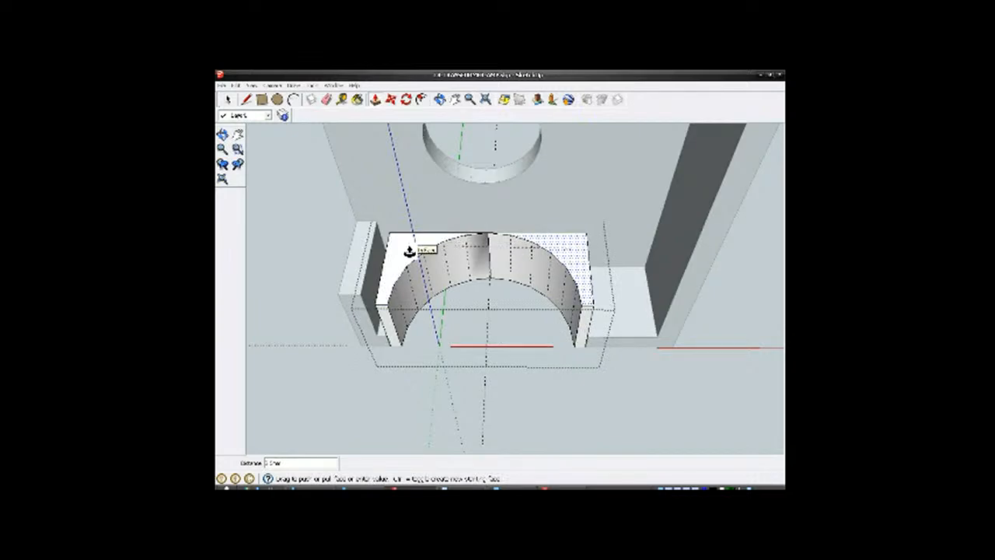
left_click(410, 250)
Step: Examine the thickened bottom-wall piece against the case's back wall and side wall from several angles
mouse_move(506, 286)
middle_mouse_down()
mouse_move(555, 122)
mouse_move(619, 220)
mouse_move(666, 249)
mouse_move(435, 295)
mouse_move(464, 235)
mouse_move(521, 282)
mouse_move(514, 287)
middle_mouse_up()
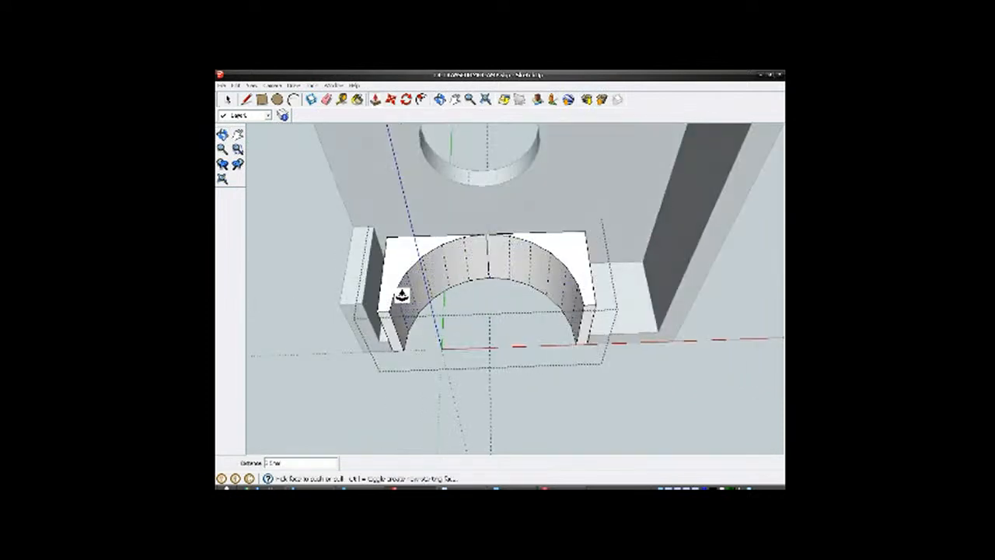
scroll(412, 276, "up", 1)
scroll(479, 262, "down", 3)
mouse_move(506, 238)
middle_mouse_down()
mouse_move(529, 226)
mouse_move(539, 327)
mouse_move(551, 213)
mouse_move(568, 226)
middle_mouse_up()
scroll(466, 264, "down", 2)
scroll(499, 230, "up", 1)
scroll(499, 230, "up", 1)
middle_click_drag(444, 277, 659, 237)
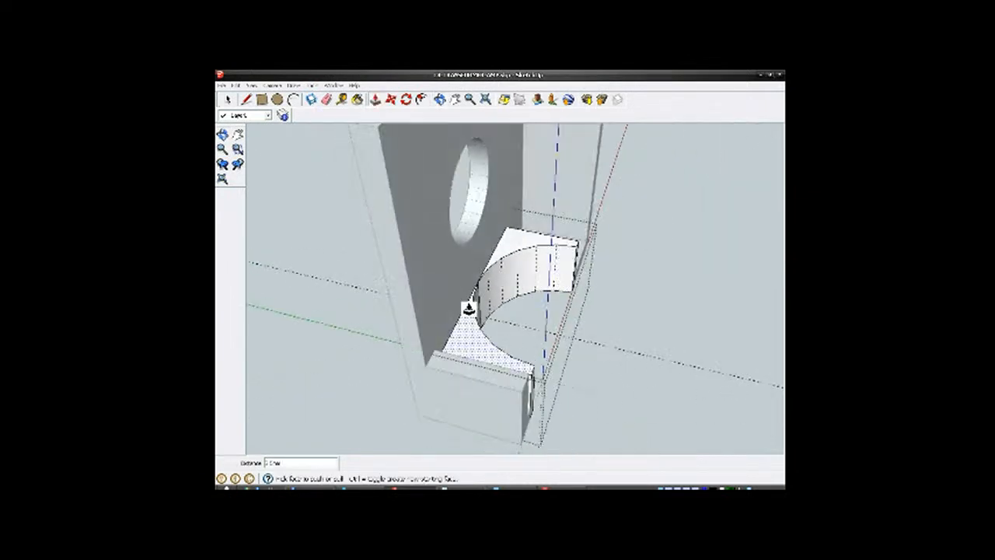
Step: Measure the case's depth along its side wall and the back wall's thickness inside the round hole
left_click(342, 100)
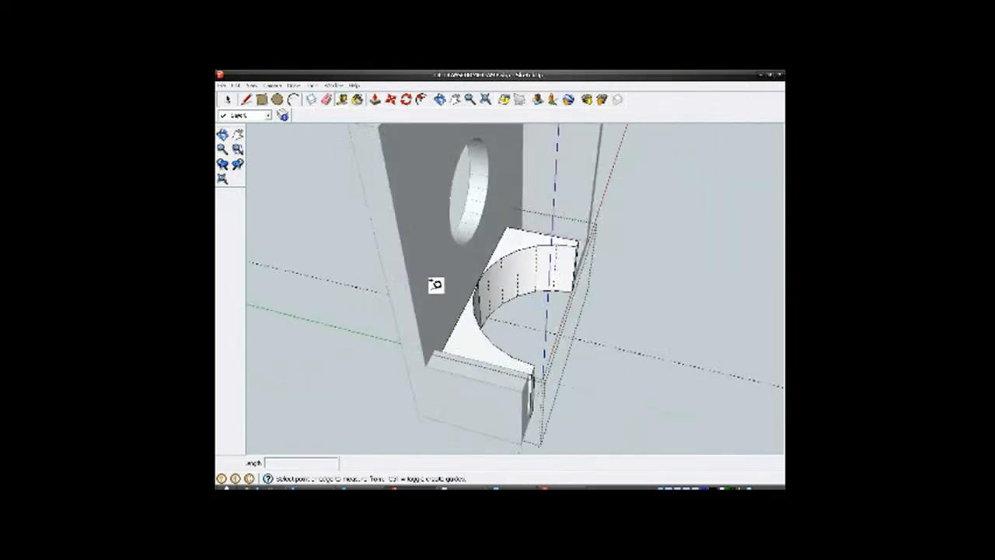
scroll(443, 299, "up", 1)
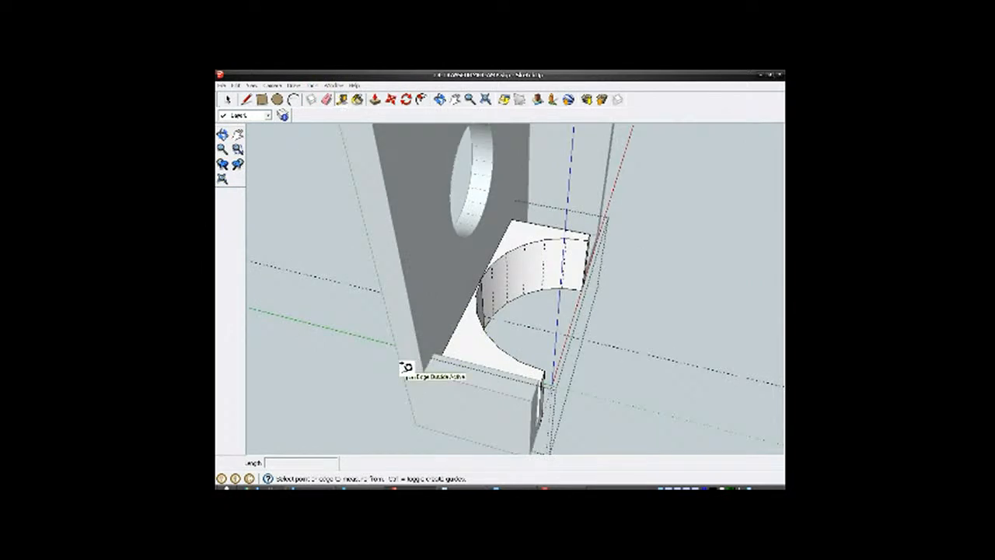
left_click(533, 398)
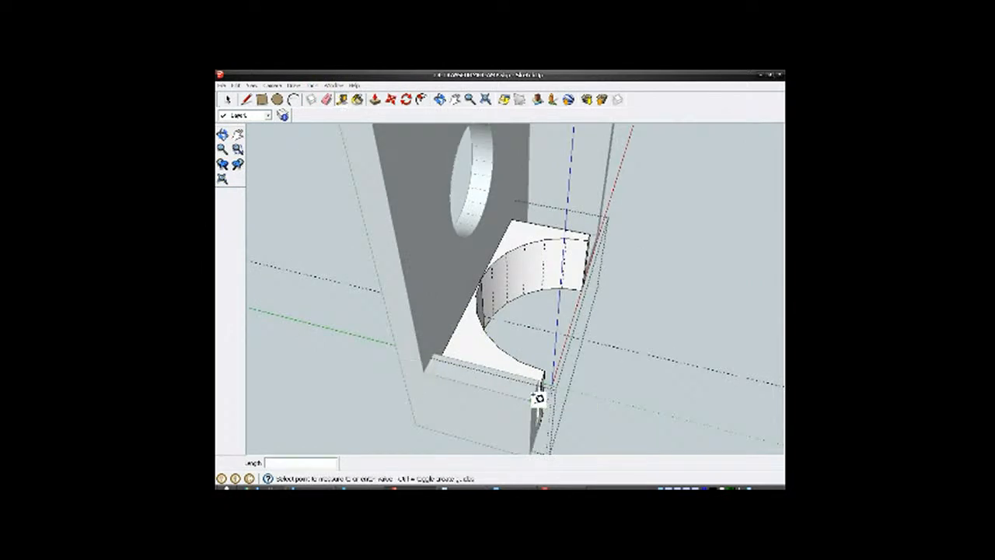
left_click(400, 367)
scroll(476, 389, "down", 3)
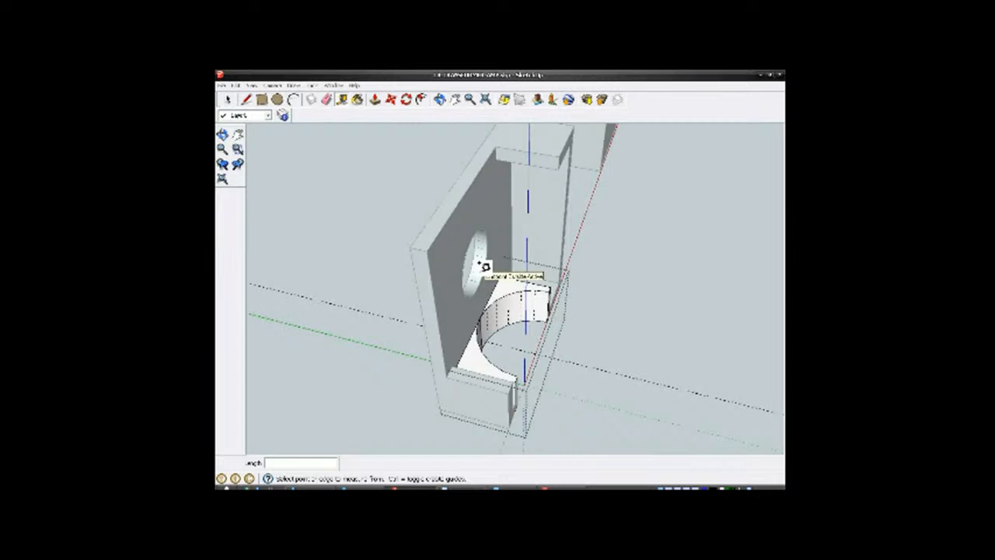
scroll(483, 267, "up", 5)
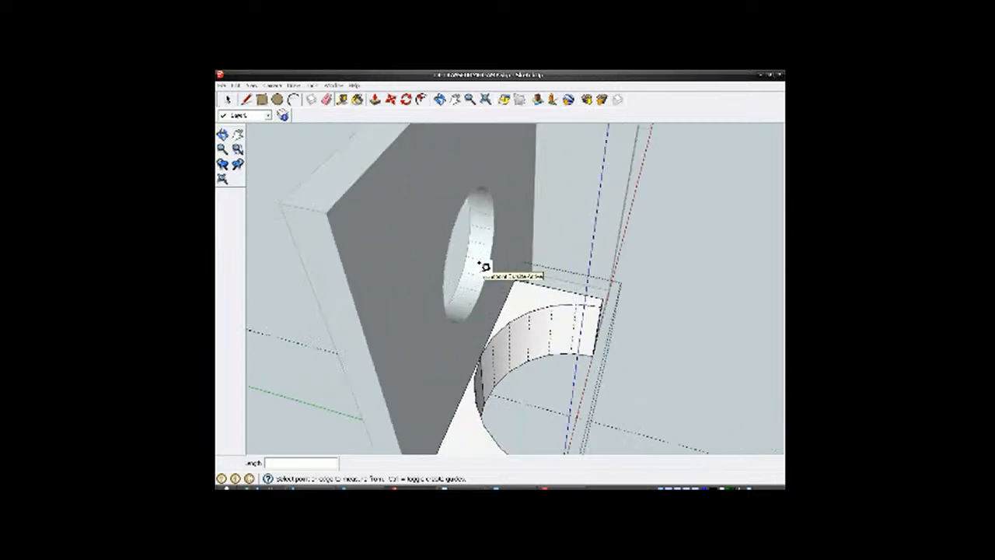
left_click(451, 289)
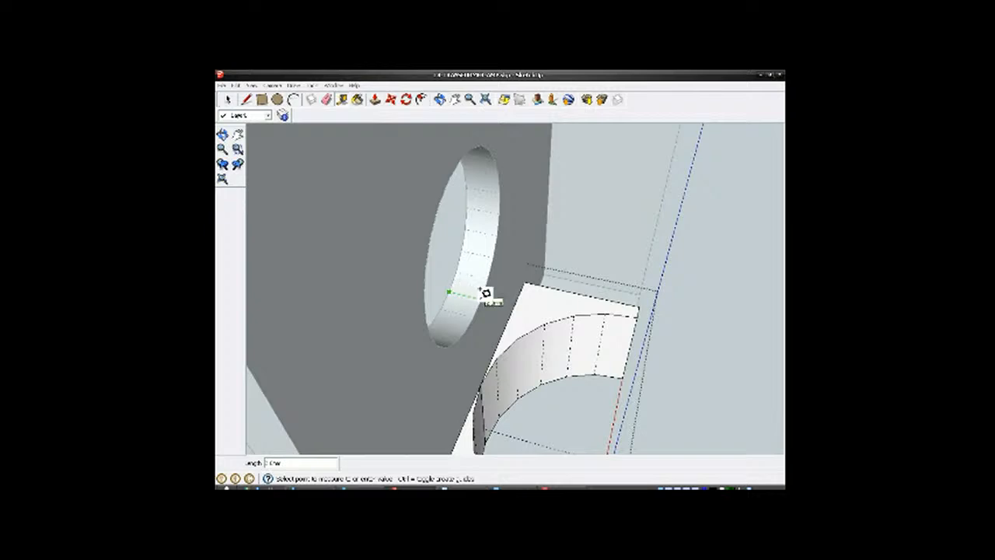
left_click(485, 295)
scroll(484, 313, "down", 5)
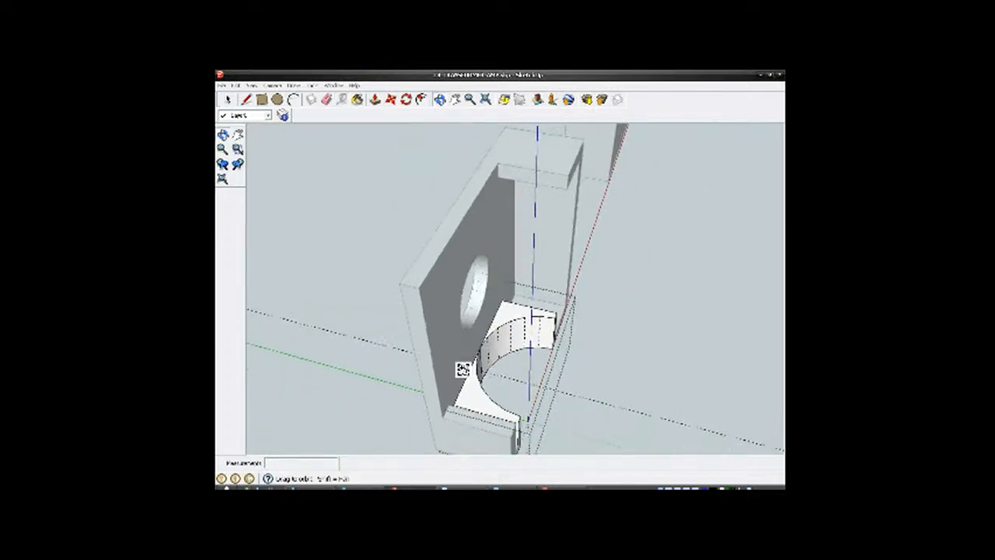
Step: Close the bottom-wall piece's group and open the case group for editing
left_click(228, 100)
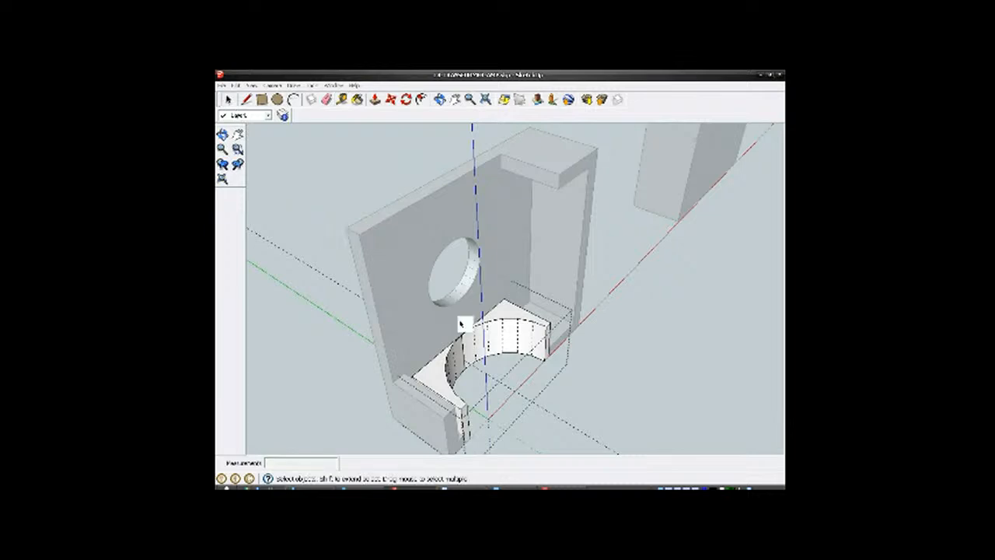
left_click(483, 291)
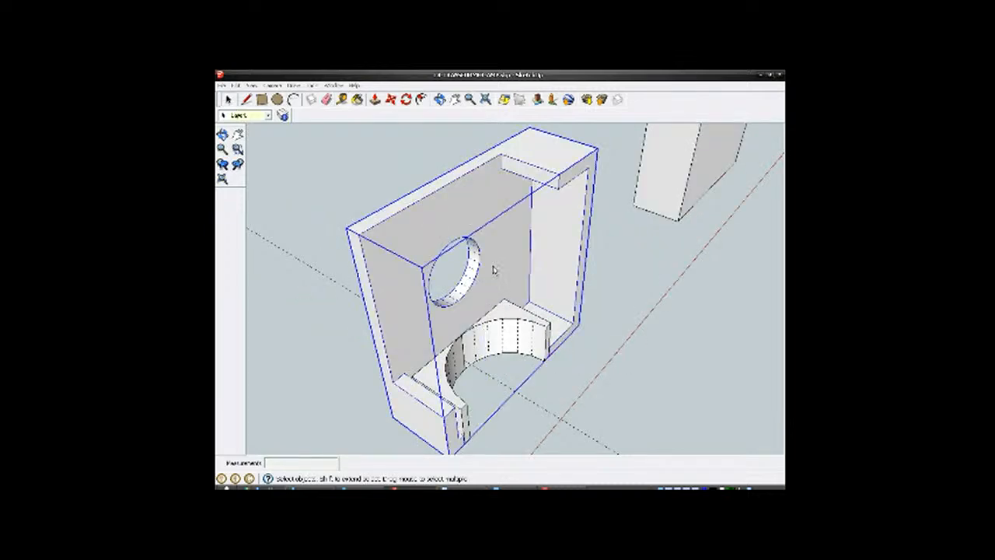
right_click(494, 267)
left_click(514, 305)
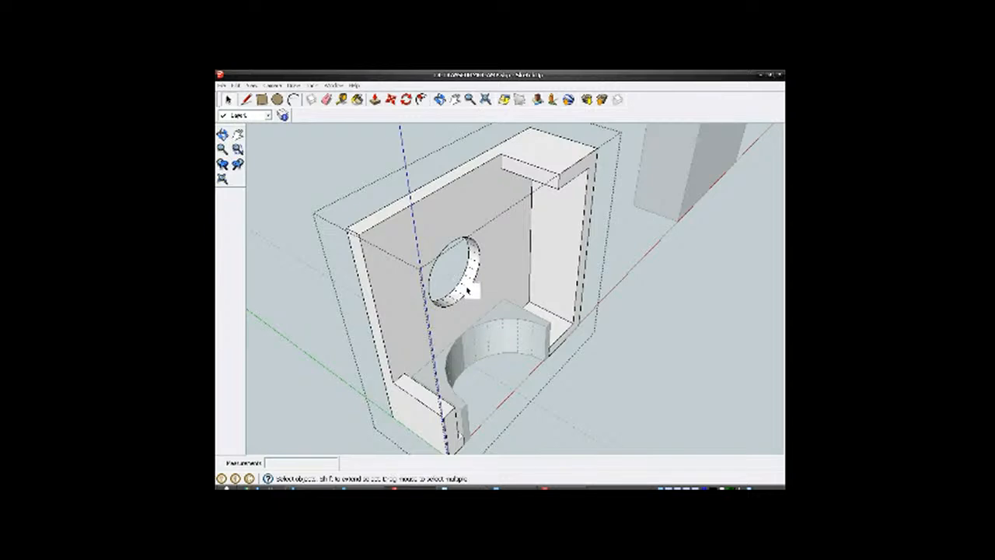
Step: Try to draw a line from the upper rim of the round hole in the case's back wall
left_click(246, 100)
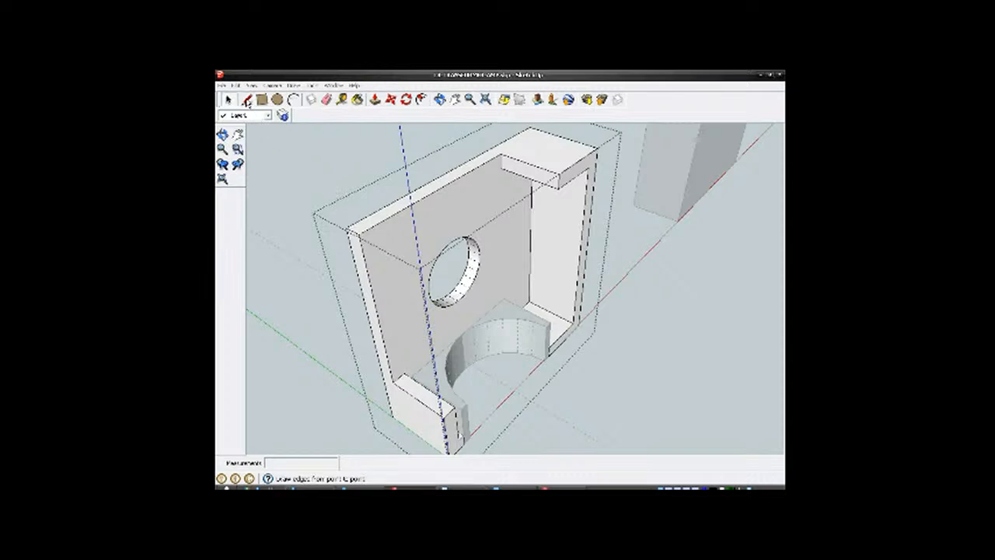
left_click(458, 235)
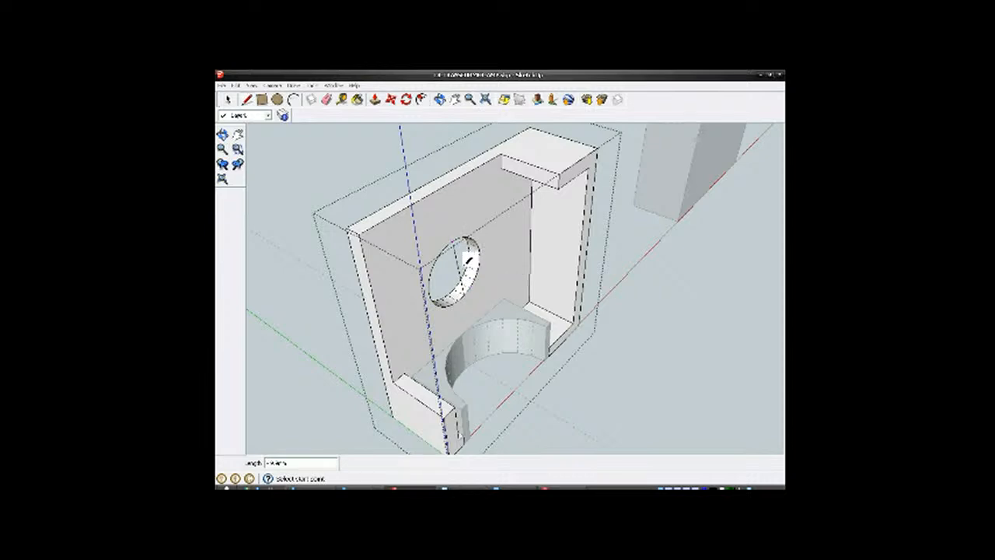
left_click(227, 100)
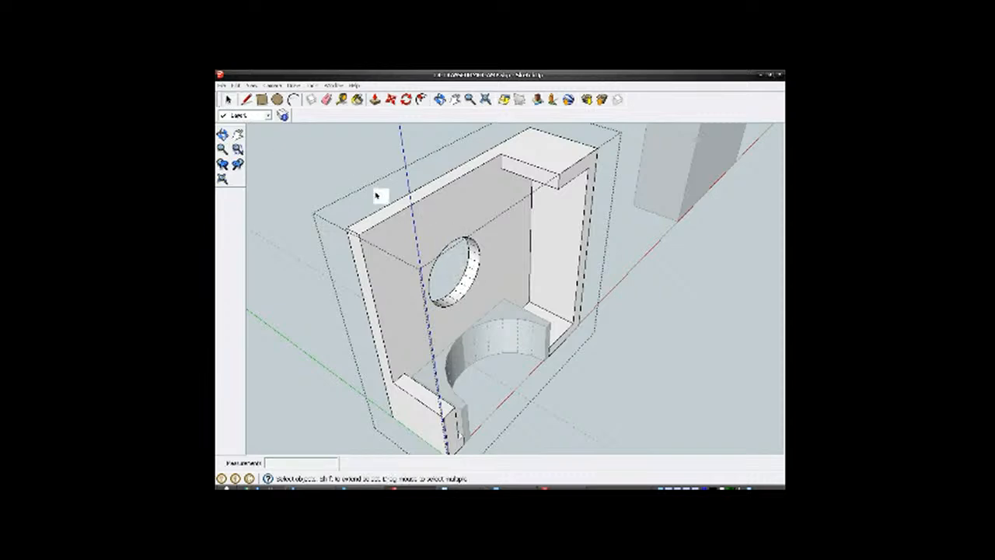
Step: Open the case's inner group for editing and select the back wall's inside face
left_click(439, 225)
right_click(435, 228)
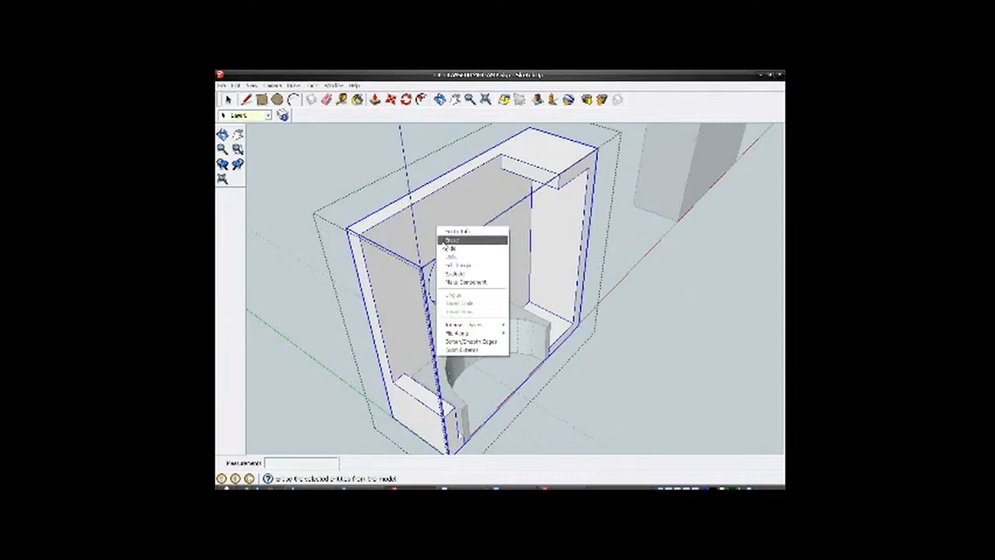
left_click(467, 265)
left_click(446, 233)
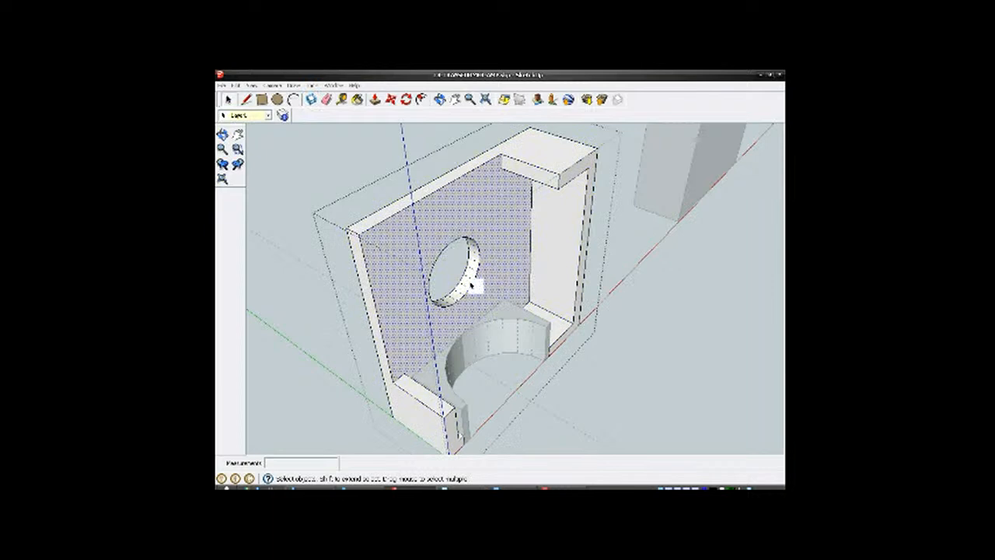
Step: Close the round hole at both ends by drawing lines across its rim on the back wall's inside and outside faces
scroll(472, 277, "up", 3)
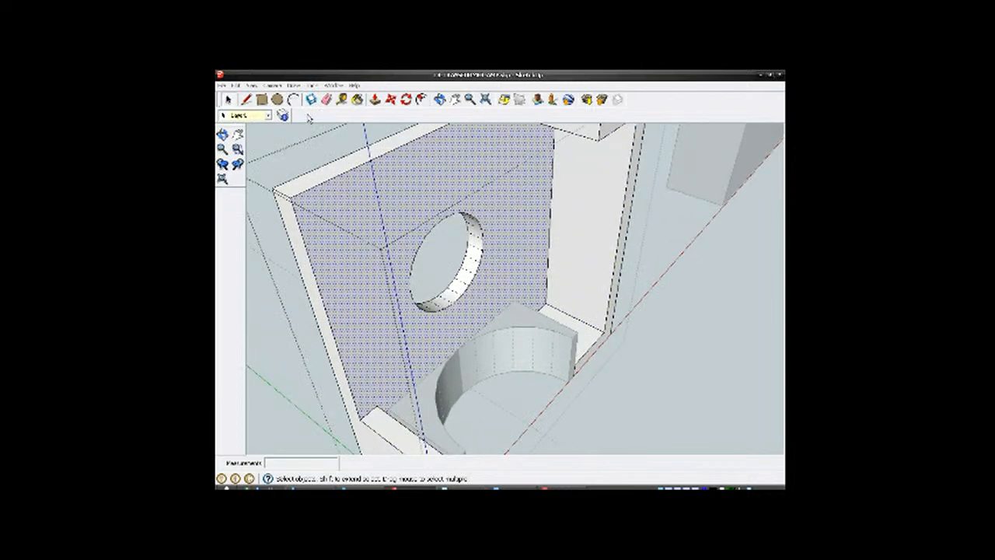
left_click(247, 100)
left_click(457, 210)
left_click(456, 299)
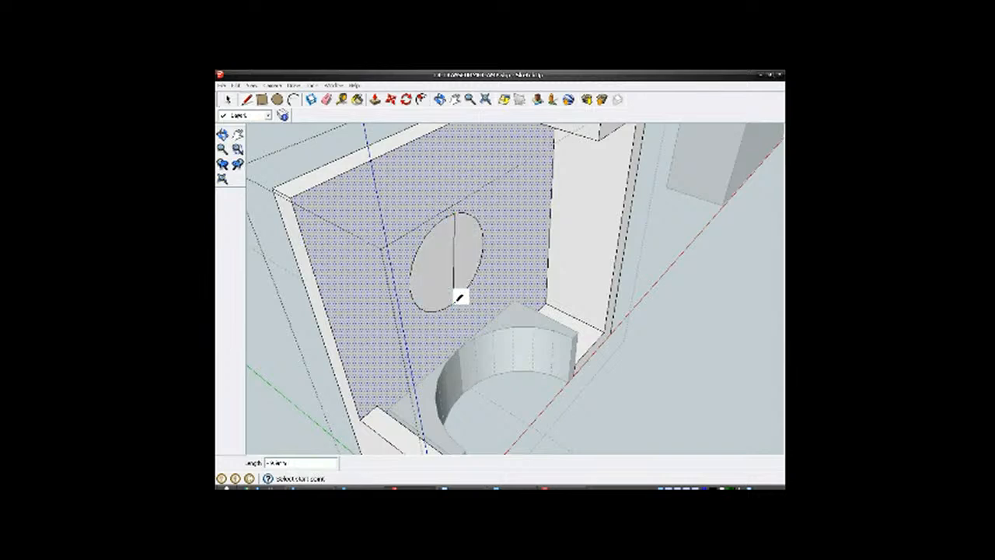
middle_click_drag(422, 269, 660, 267)
left_click(513, 240)
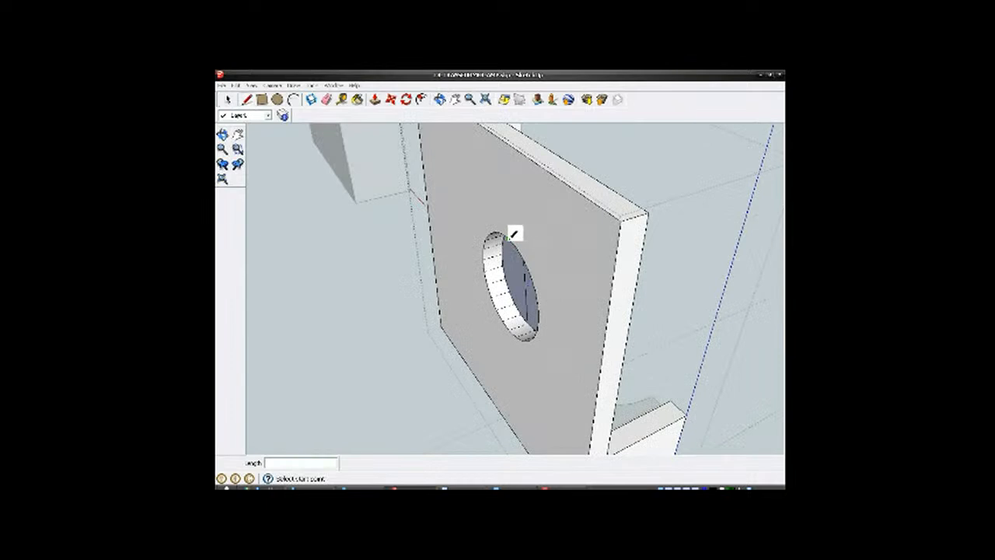
left_click(512, 327)
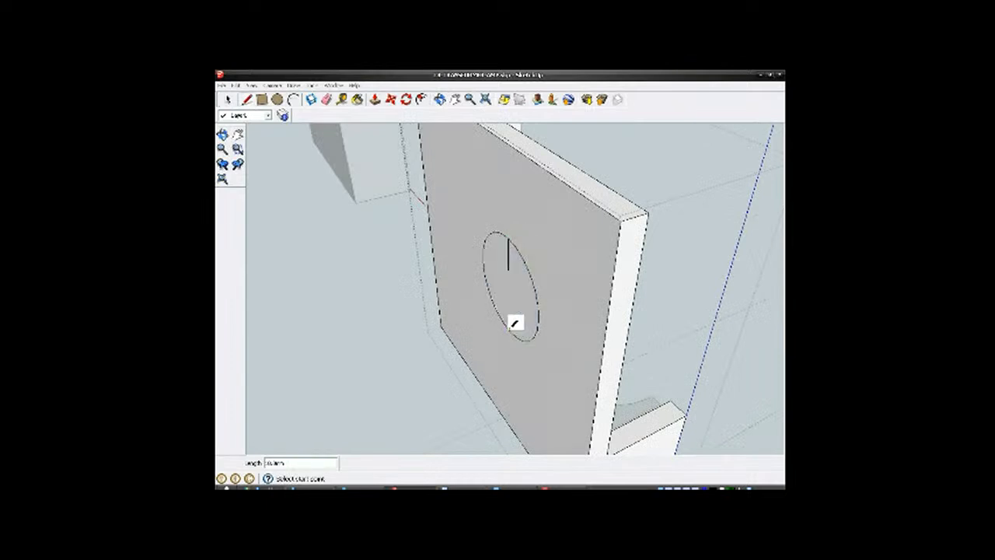
Step: Erase the lines crossing the circular outline on both the outside and inside faces of the back wall
left_click(327, 99)
left_click(509, 299)
left_click(531, 251)
mouse_move(518, 297)
middle_mouse_down()
mouse_move(344, 311)
mouse_move(317, 303)
middle_mouse_up()
left_click(458, 241)
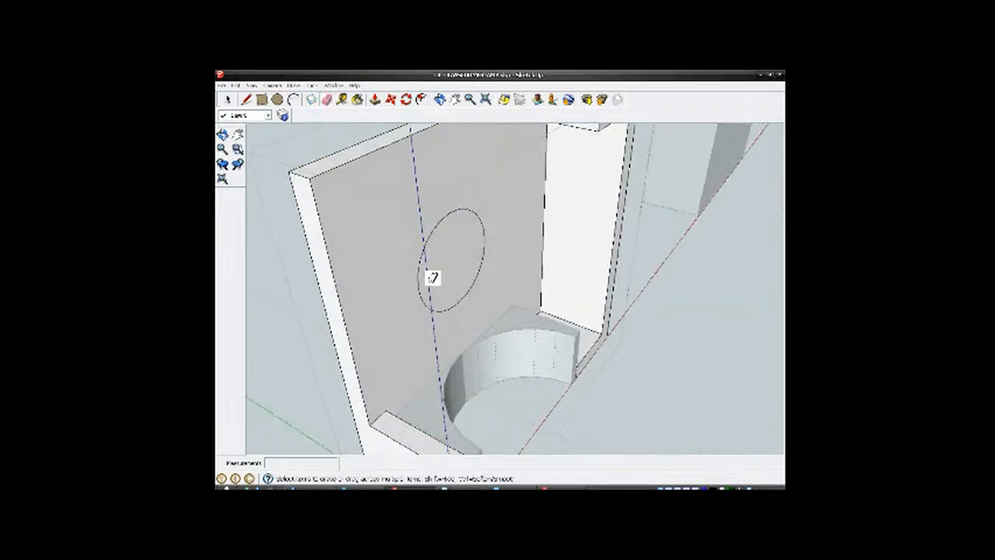
Step: Start a new circle at the centre of the circular outline on the back wall's inside face
left_click(278, 99)
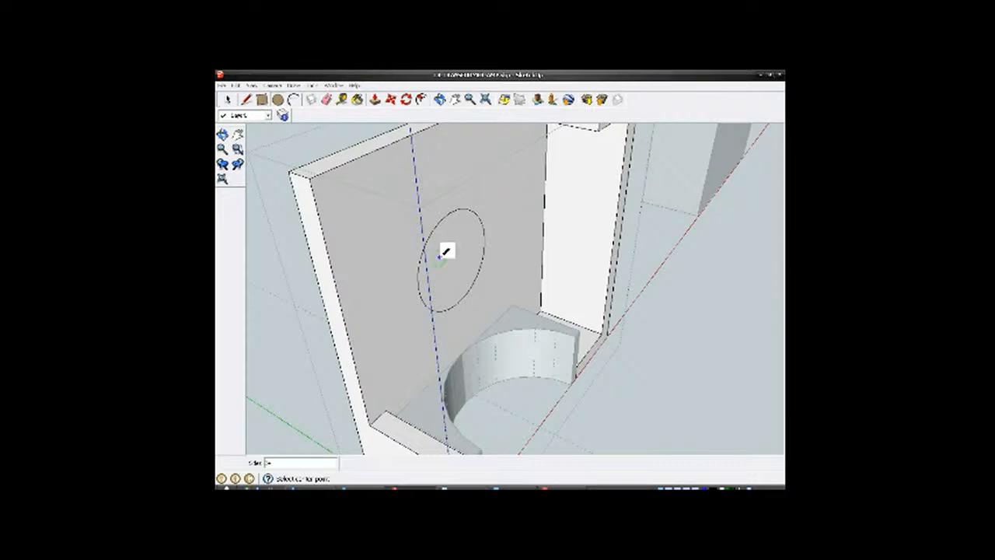
scroll(446, 251, "up", 2)
middle_click_drag(470, 291, 450, 272)
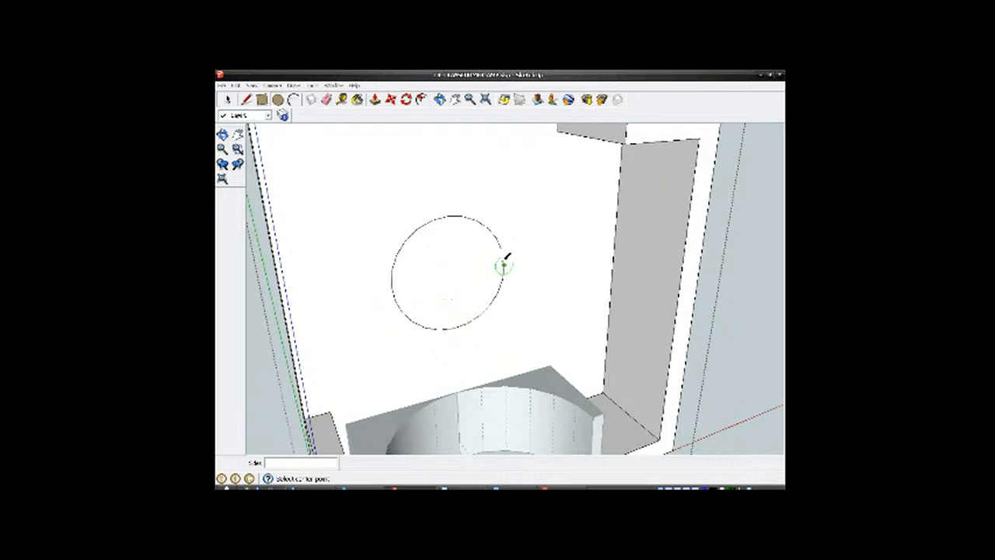
left_click(450, 273)
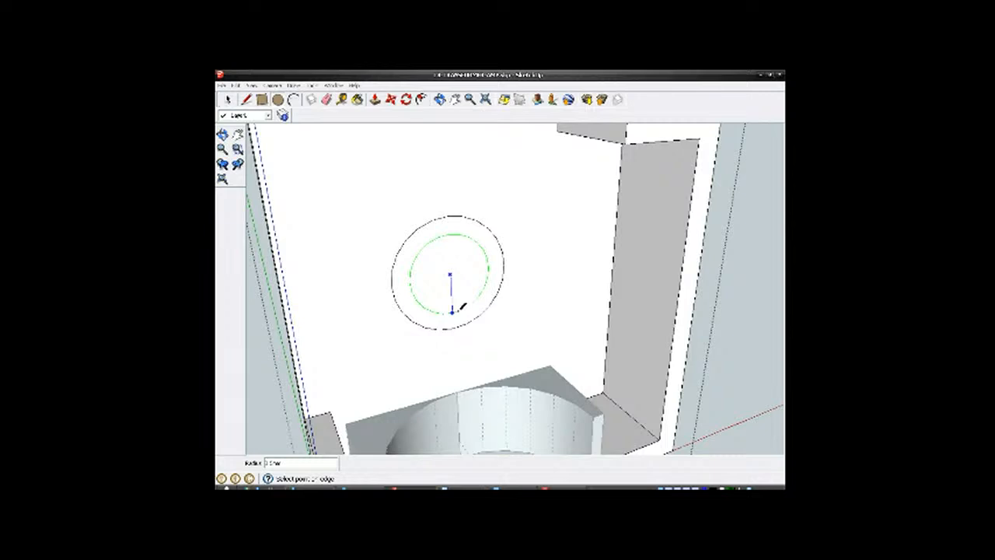
Step: Draw a smaller concentric circle inside the circle on the back wall and erase the outer circle
left_click(459, 310)
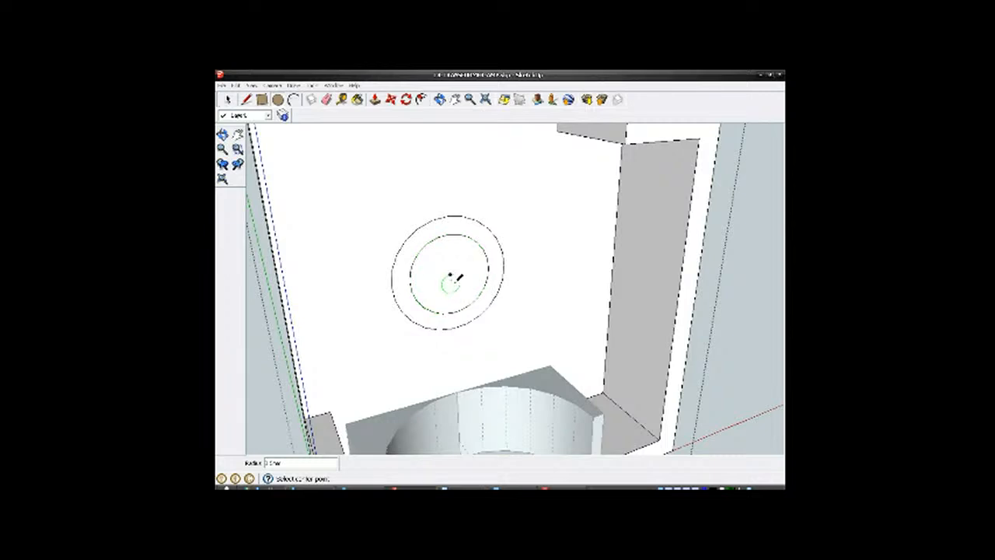
left_click(326, 99)
left_click(451, 219)
Step: Push the inner circle's face through the back wall with Push/Pull to cut a round hole
left_click(228, 100)
left_click(450, 289)
left_click(374, 100)
left_click(449, 292)
left_click(447, 285)
scroll(455, 366, "down", 5)
middle_click_drag(431, 275, 462, 302)
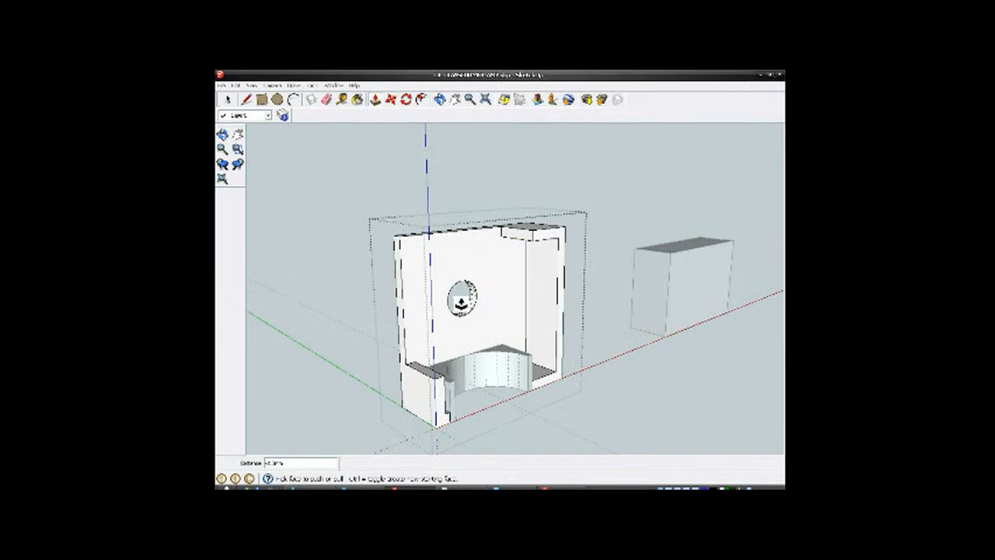
Step: Select the back wall face around the hole, then leave both nested group edits
left_click(227, 100)
middle_click_drag(446, 347, 410, 384)
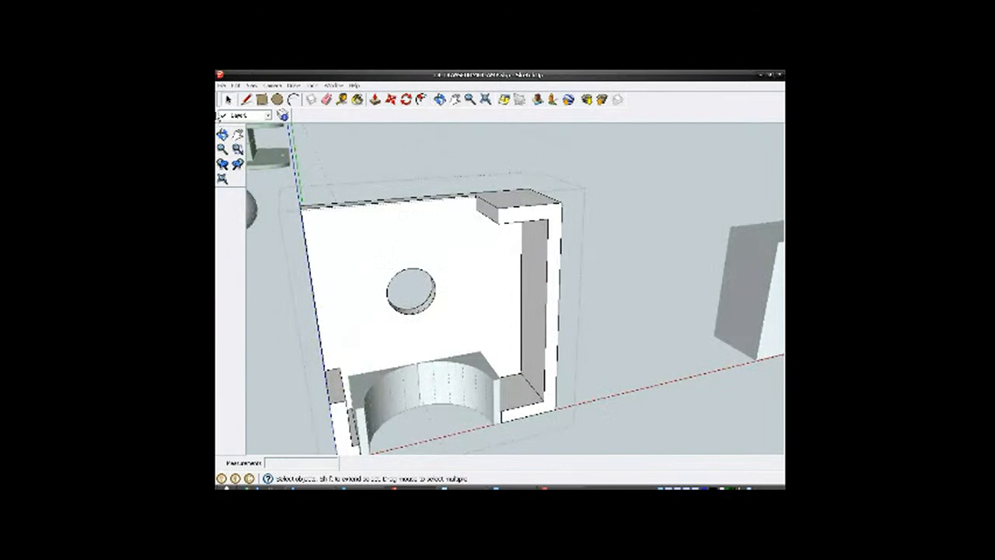
left_click(468, 293)
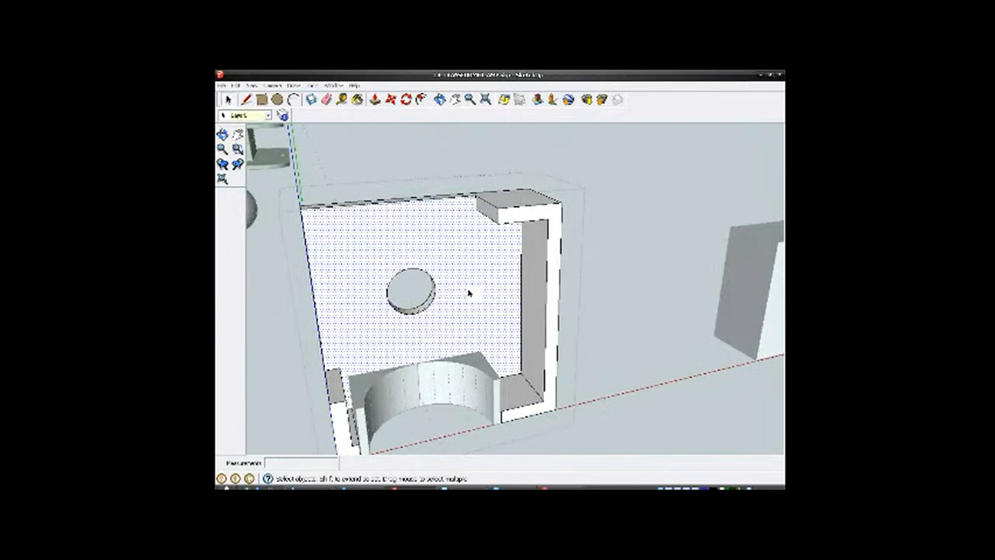
left_click(610, 314)
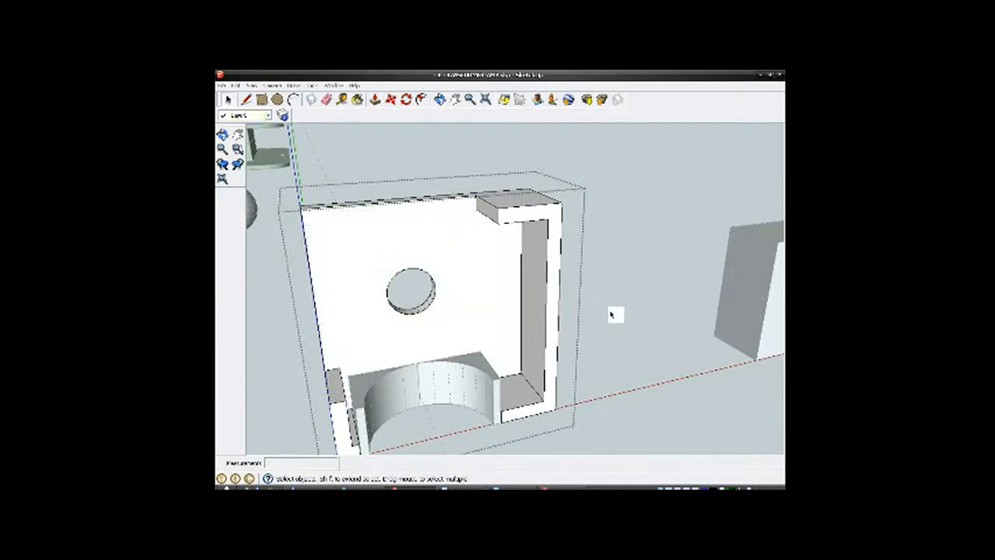
left_click(611, 314)
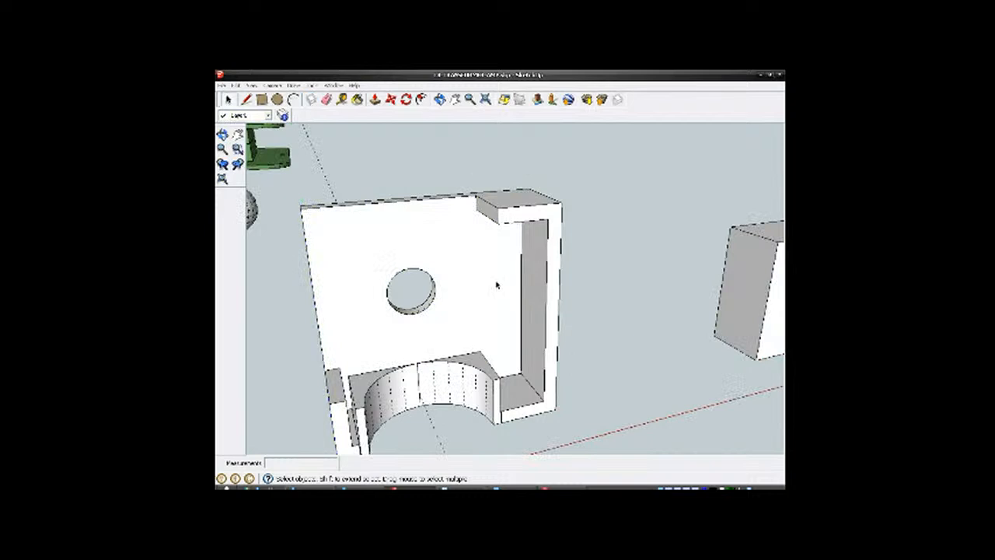
scroll(490, 276, "down", 2)
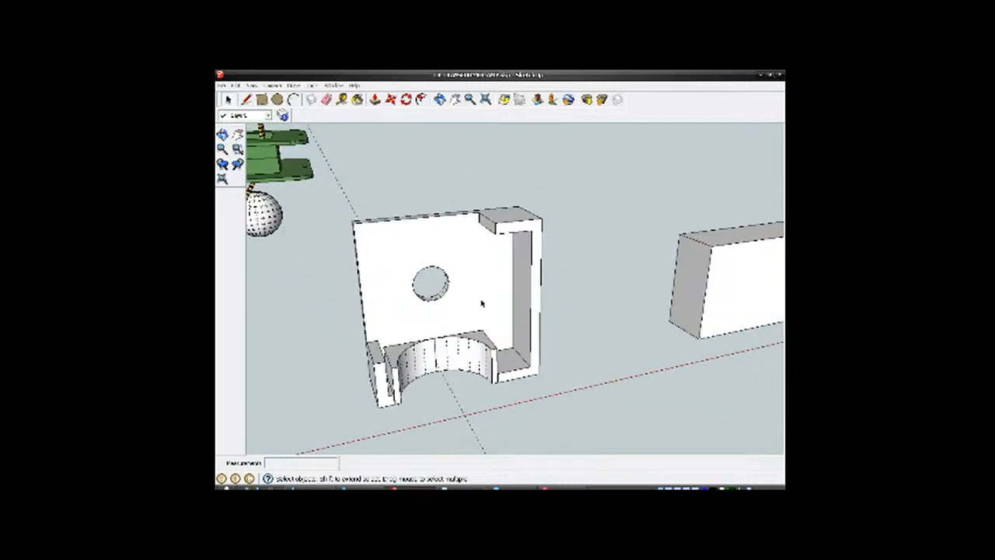
Step: Open the housing group and its nested wall group for editing
left_click(399, 261)
right_click(399, 261)
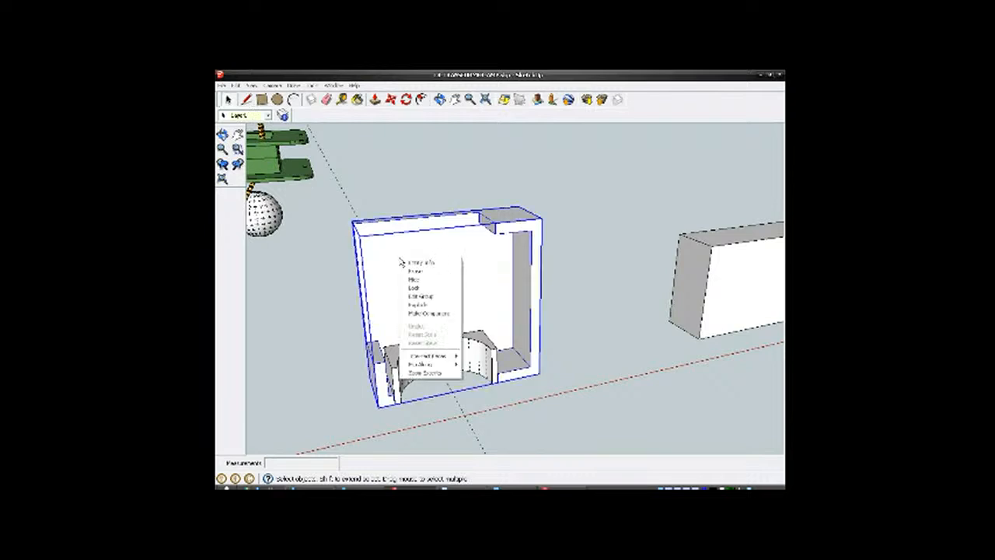
left_click(421, 297)
scroll(432, 319, "up", 4)
left_click(436, 313)
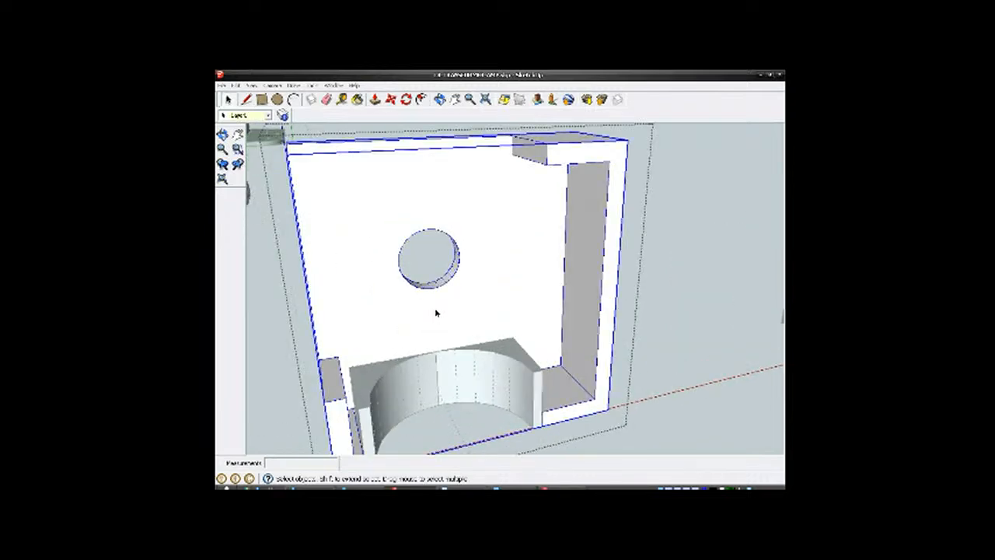
right_click(436, 313)
left_click(454, 350)
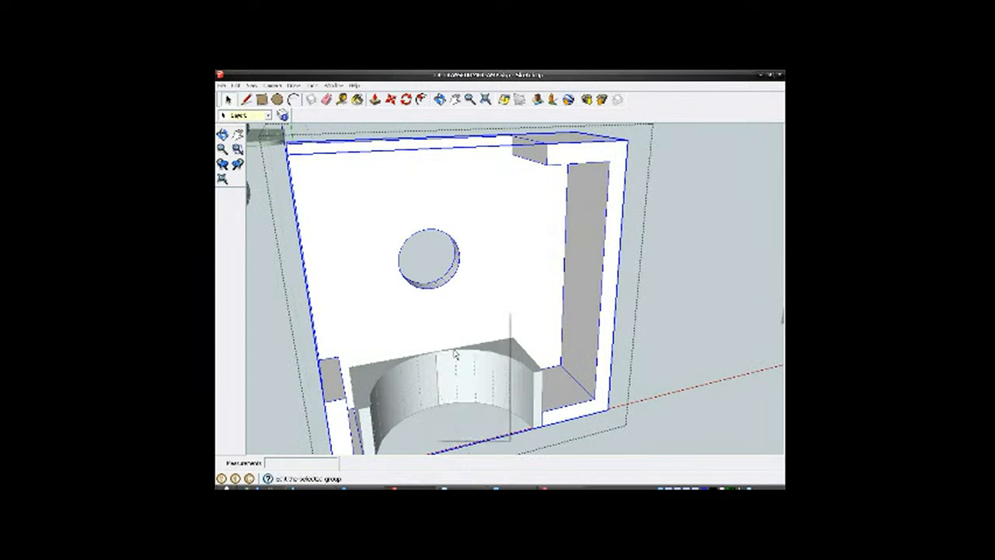
Step: Cap the round hole by drawing a line across its front rim and erasing that line
left_click(454, 309)
left_click(246, 100)
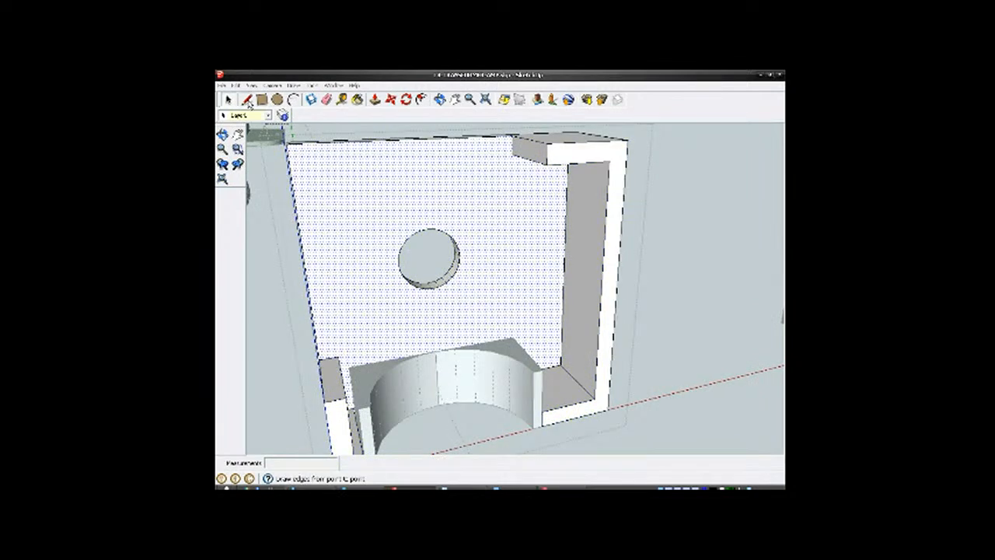
left_click(427, 229)
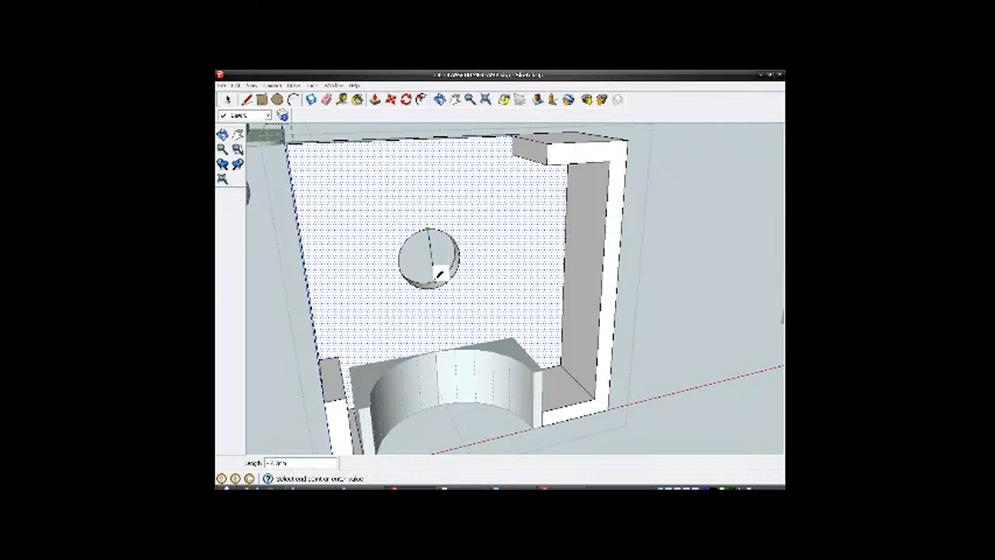
left_click(430, 289)
left_click(326, 100)
left_click(429, 261)
left_click(228, 100)
scroll(438, 235, "down", 3)
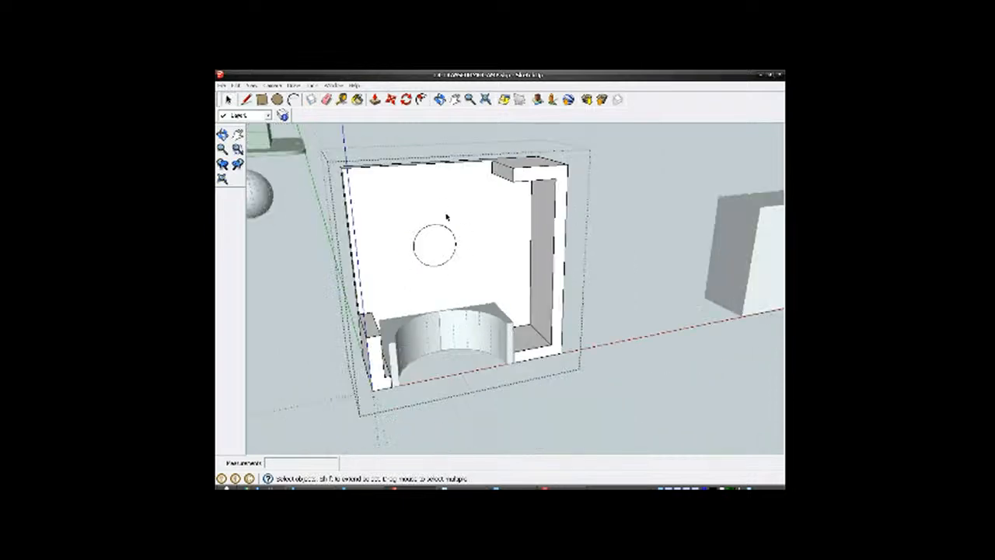
Step: Close the nested wall group and the housing group after capping the hole
left_click(588, 384)
left_click(589, 384)
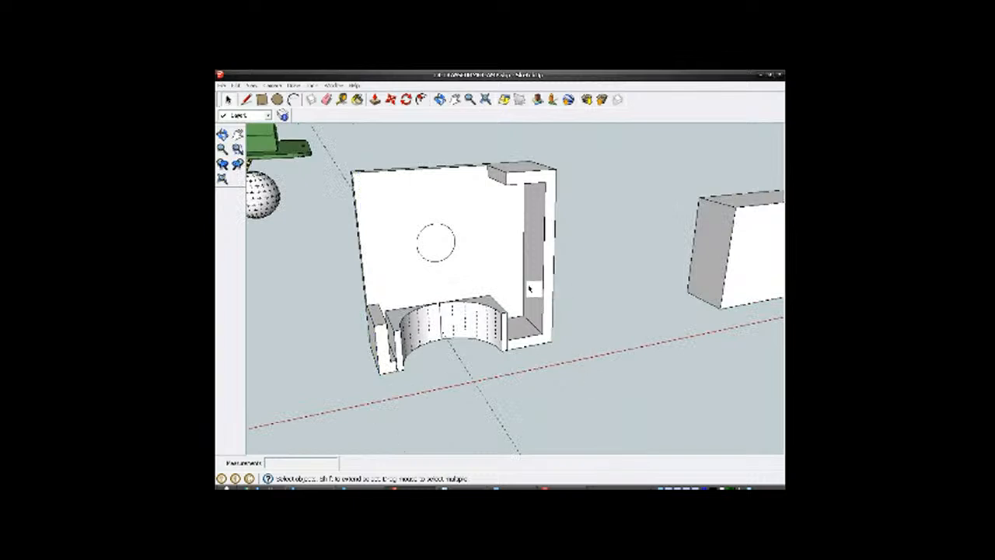
mouse_move(463, 312)
middle_mouse_down()
mouse_move(400, 220)
mouse_move(404, 342)
middle_mouse_up()
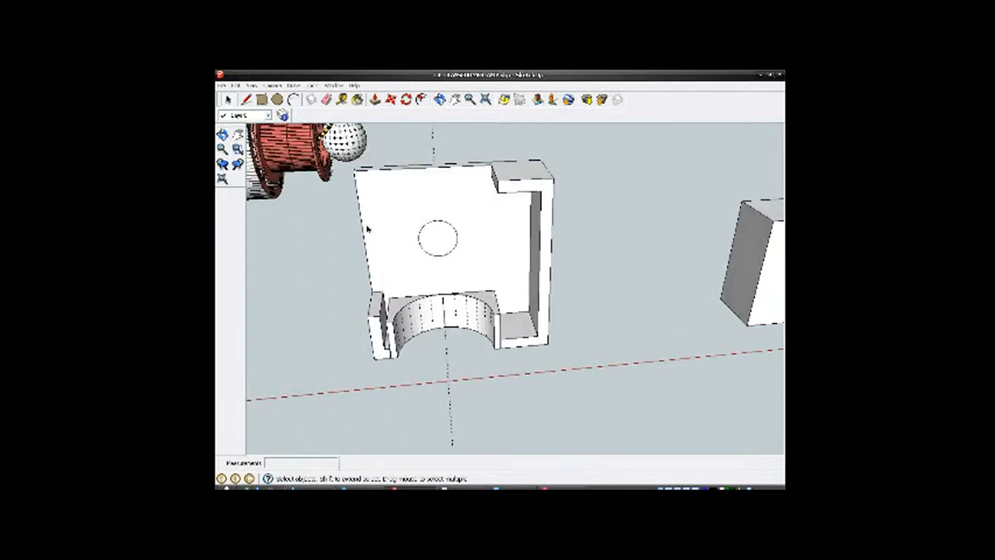
Step: Measure from the edge beside the half-round cradle to the outer edge of the short slotted wall
left_click(341, 101)
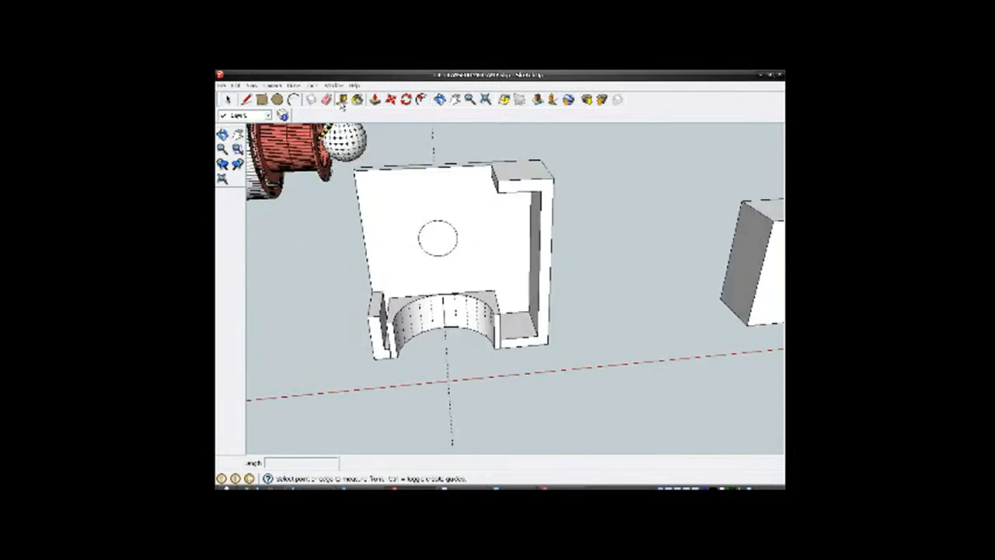
scroll(387, 337, "up", 6)
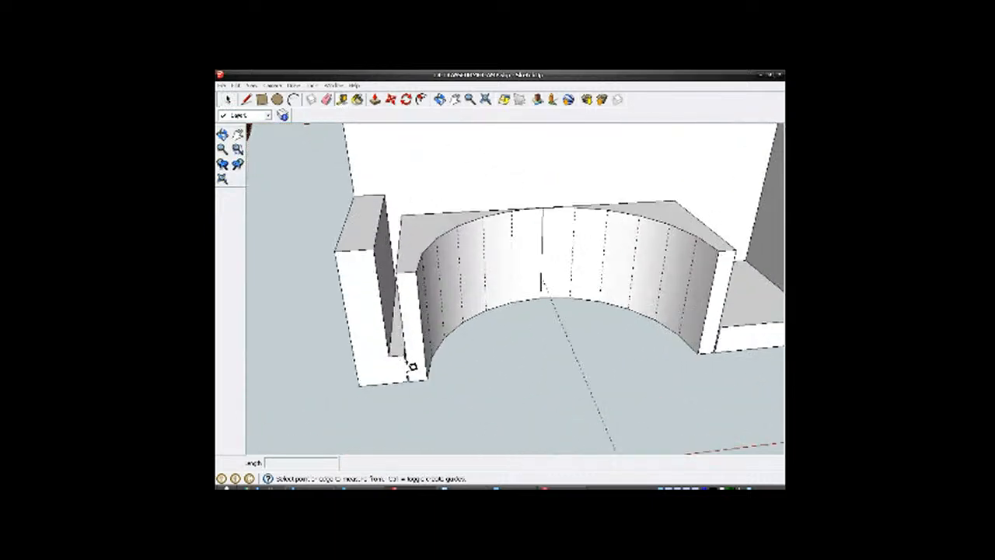
left_click(410, 365)
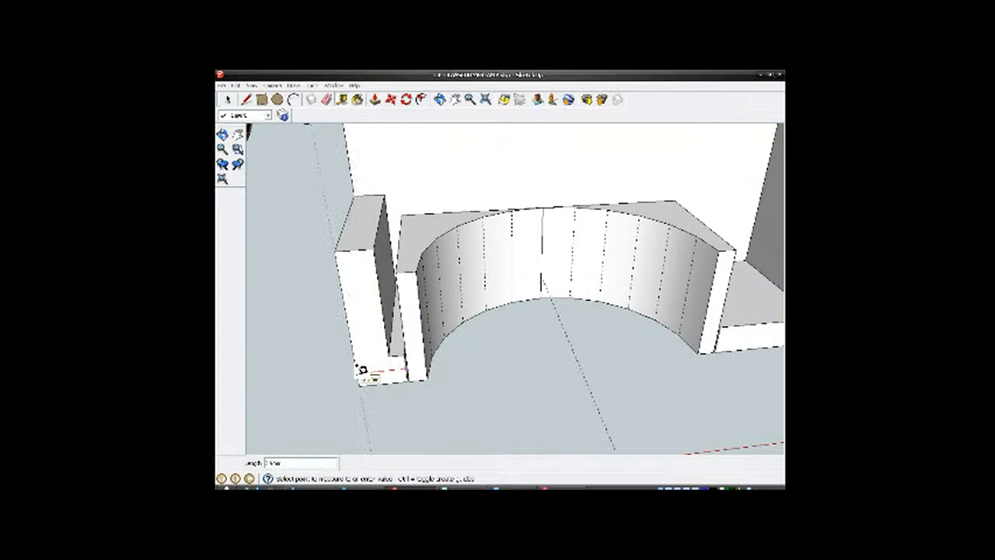
left_click(362, 370)
scroll(364, 368, "down", 5)
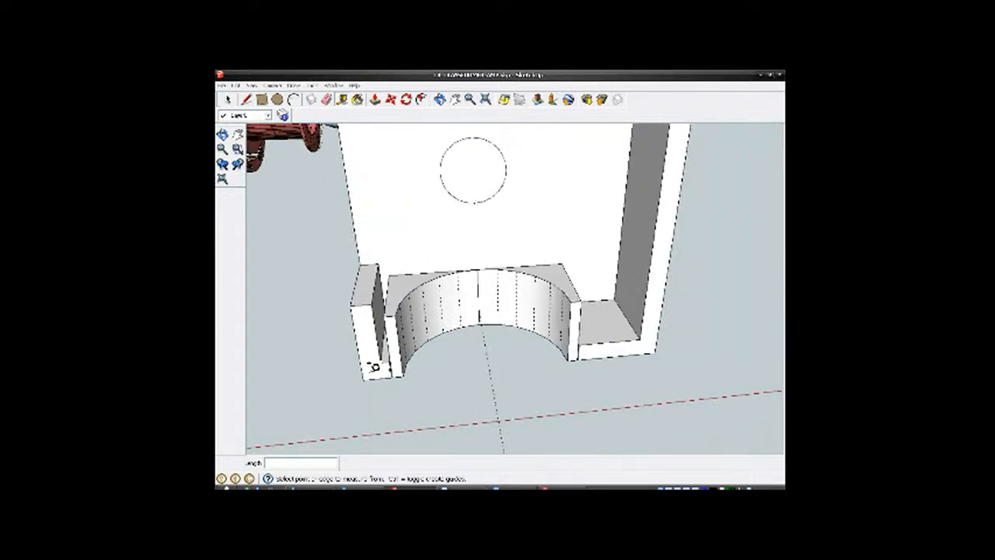
Step: Reopen the housing group and its nested wall group, and select the back wall face around the circle
middle_click_drag(475, 341, 483, 241)
scroll(522, 214, "up", 1)
scroll(525, 219, "up", 1)
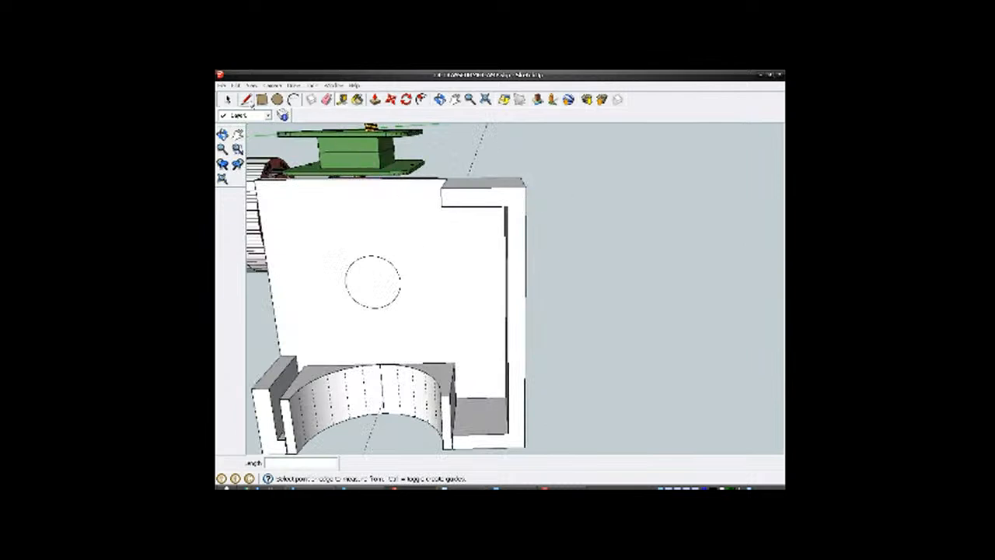
left_click(228, 102)
left_click(462, 256)
right_click(464, 258)
left_click(484, 290)
left_click(487, 260)
right_click(487, 260)
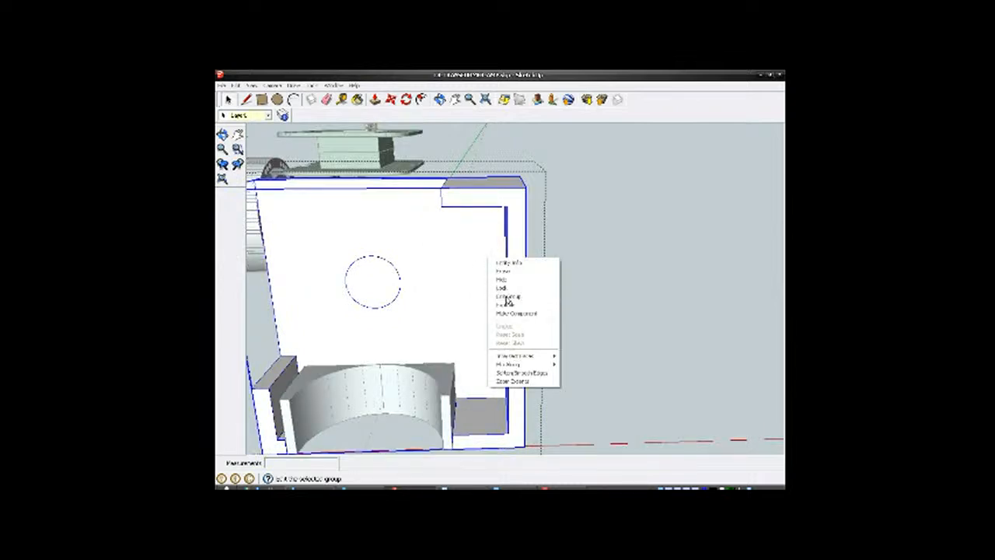
left_click(506, 297)
left_click(490, 252)
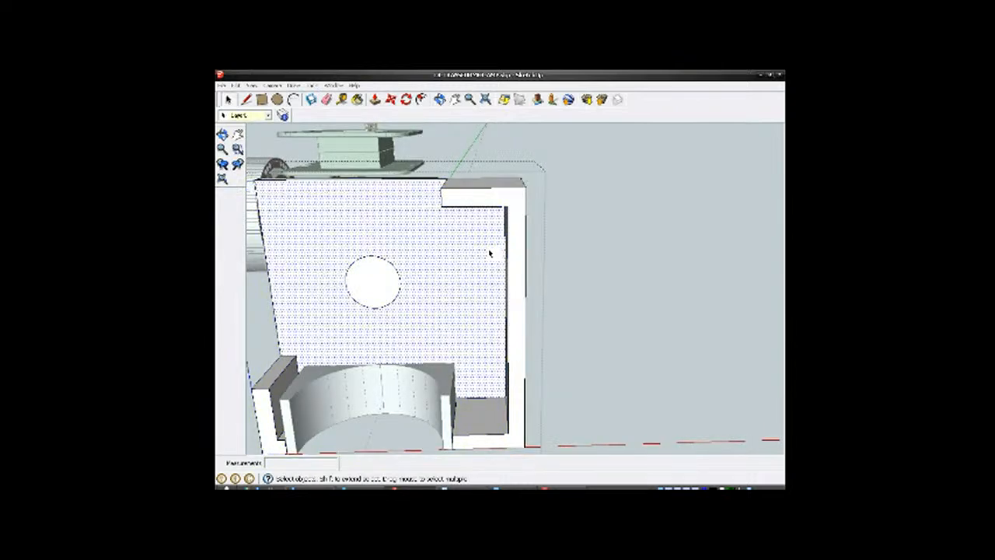
Step: Place a horizontal guide line below the housing's upper edge with the Tape Measure
left_click(342, 101)
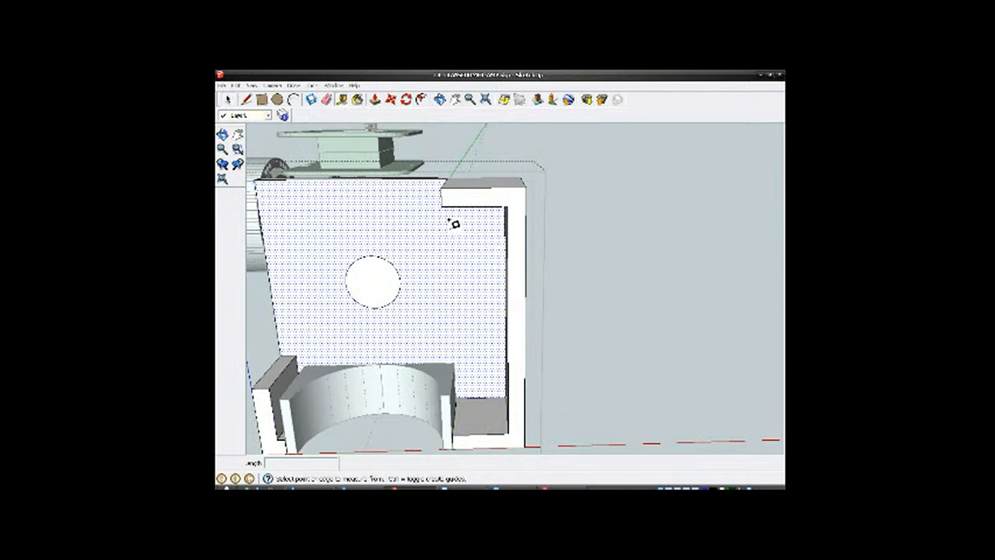
left_click(517, 184)
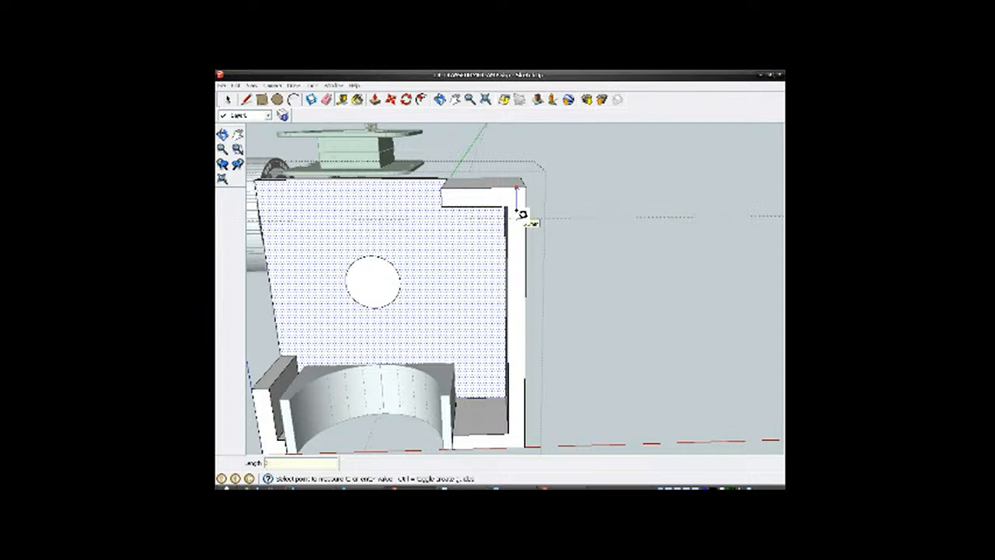
left_click(520, 214)
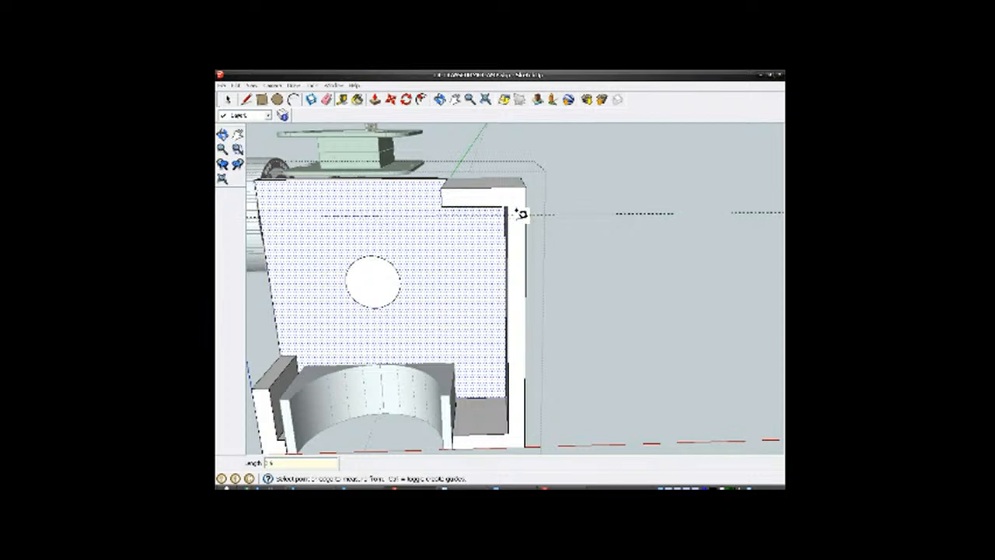
mouse_move(509, 278)
middle_mouse_down()
mouse_move(482, 322)
mouse_move(502, 251)
mouse_move(497, 264)
middle_mouse_up()
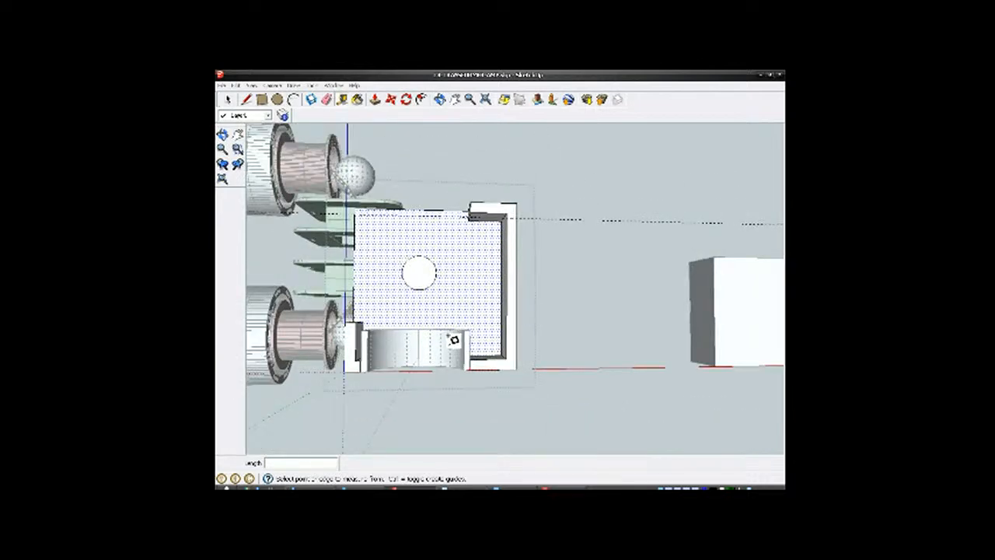
Step: Measure from the half-round cradle's side to the outer edge of the tall side wall
scroll(473, 351, "up", 3)
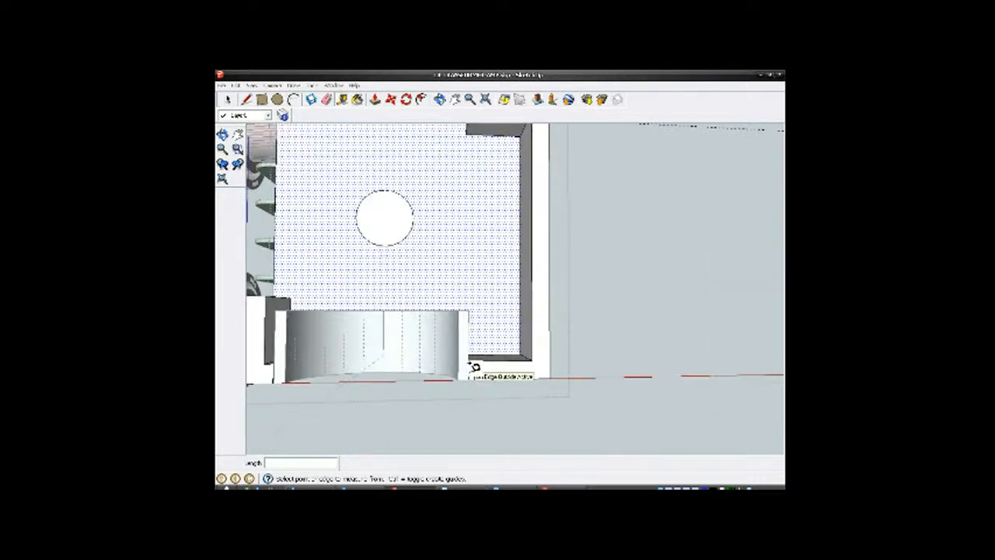
scroll(473, 365, "up", 2)
left_click(469, 363)
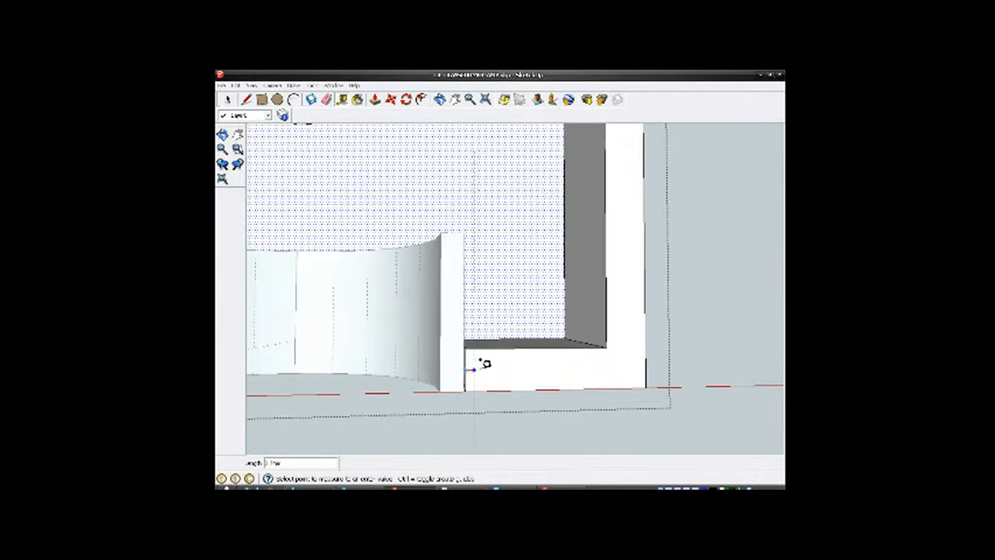
left_click(649, 360)
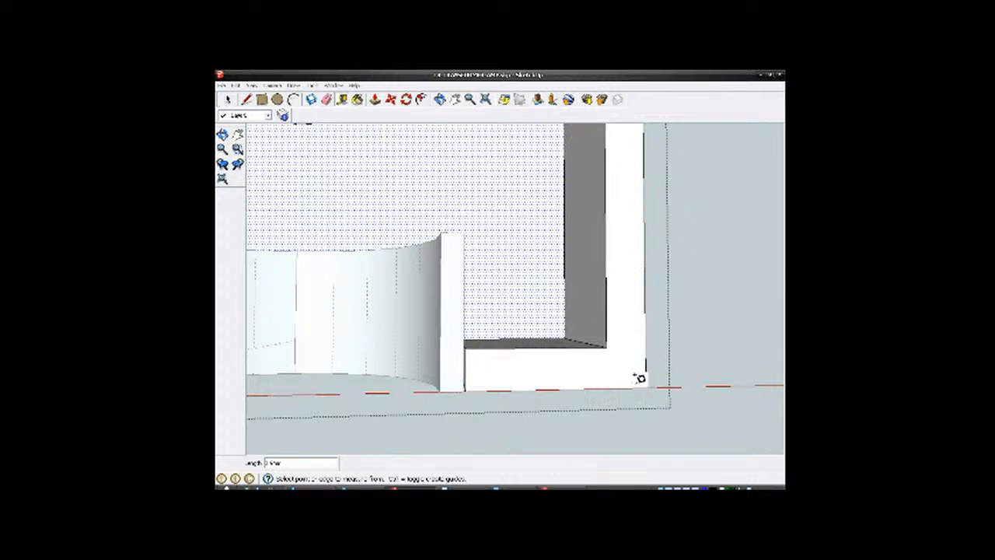
Step: Place a horizontal guide line above the housing's lower edge with the Tape Measure
left_click(634, 383)
middle_click_drag(633, 241, 630, 342)
scroll(625, 345, "down", 2)
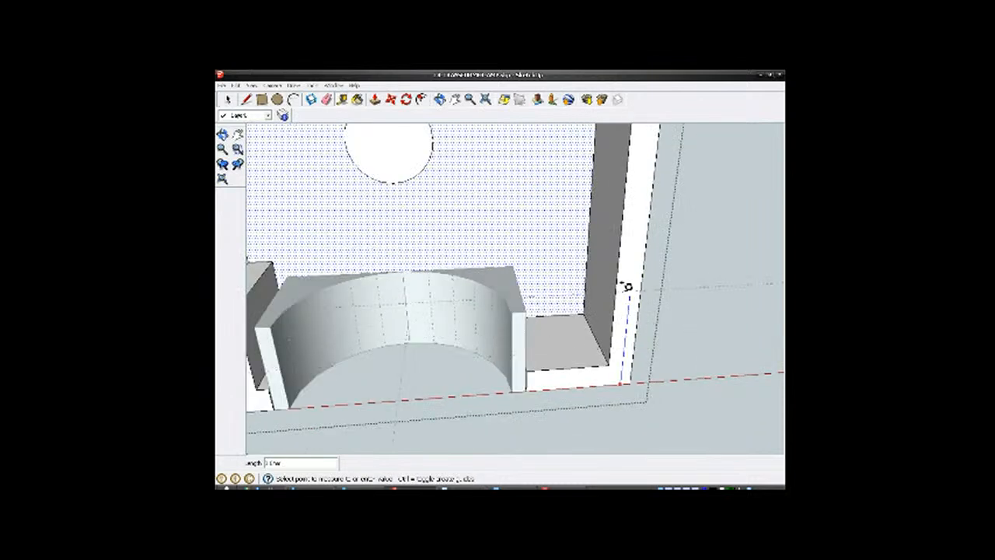
left_click(641, 227)
scroll(572, 244, "down", 3)
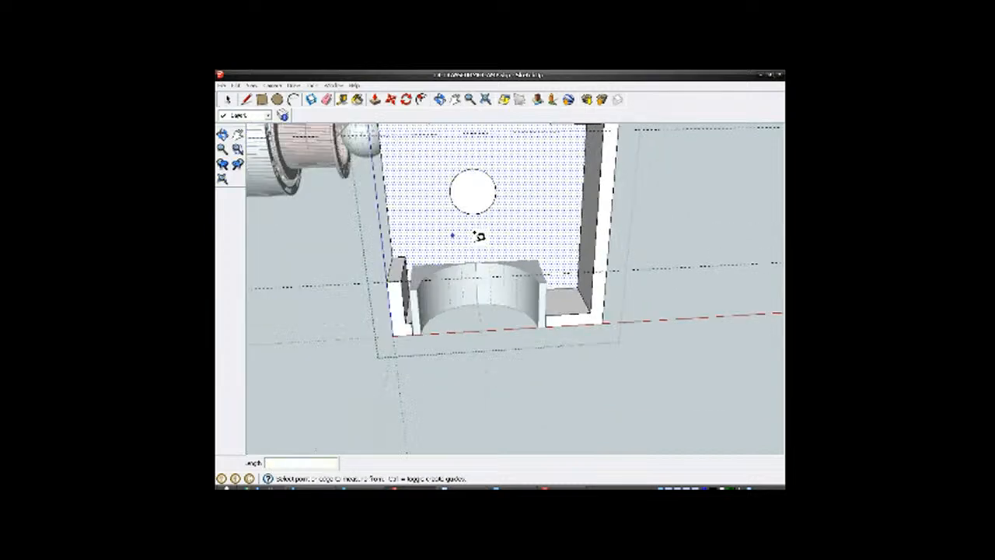
Step: Draw a line across the front face of the tall side wall along the lower guide
left_click(245, 100)
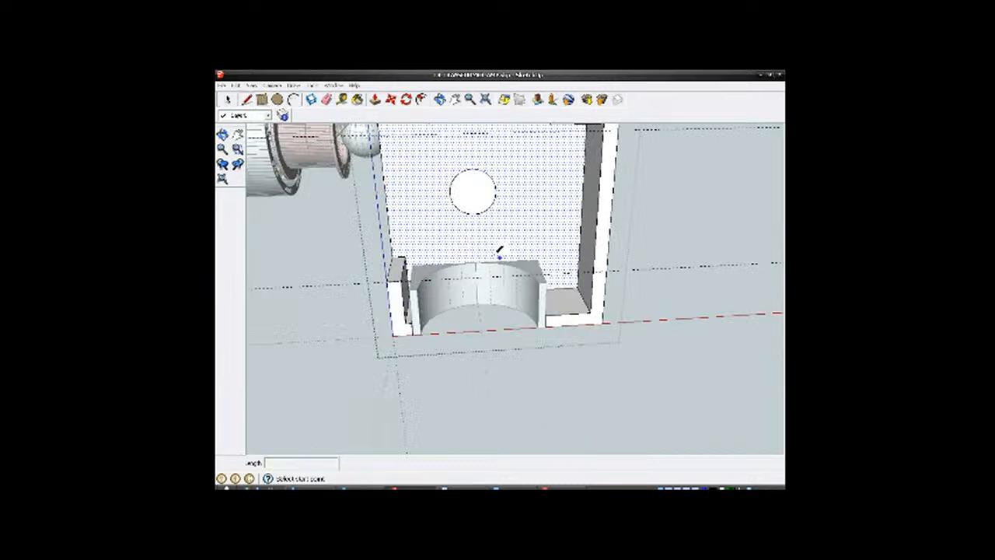
scroll(567, 311, "down", 2)
middle_click_drag(600, 221, 547, 278)
key("l")
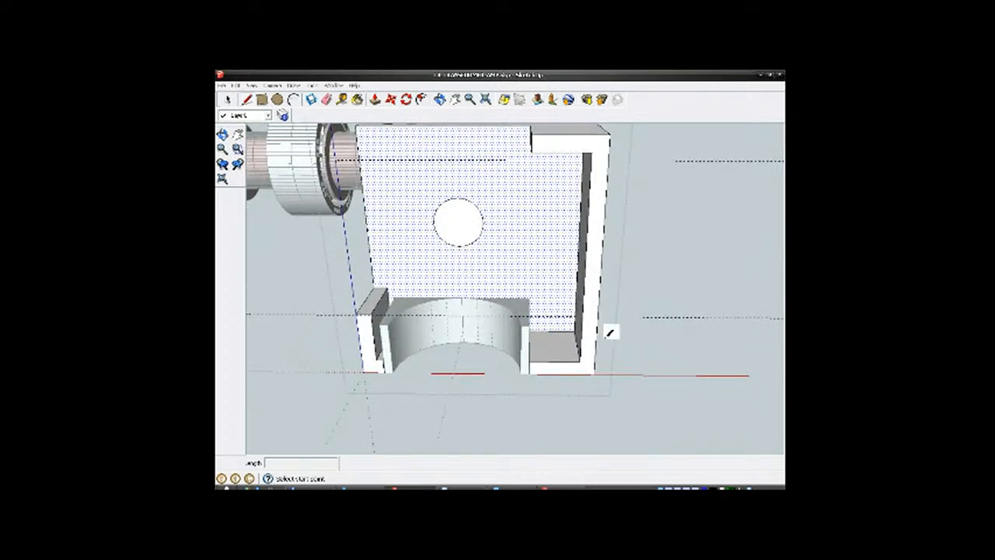
scroll(603, 318, "up", 3)
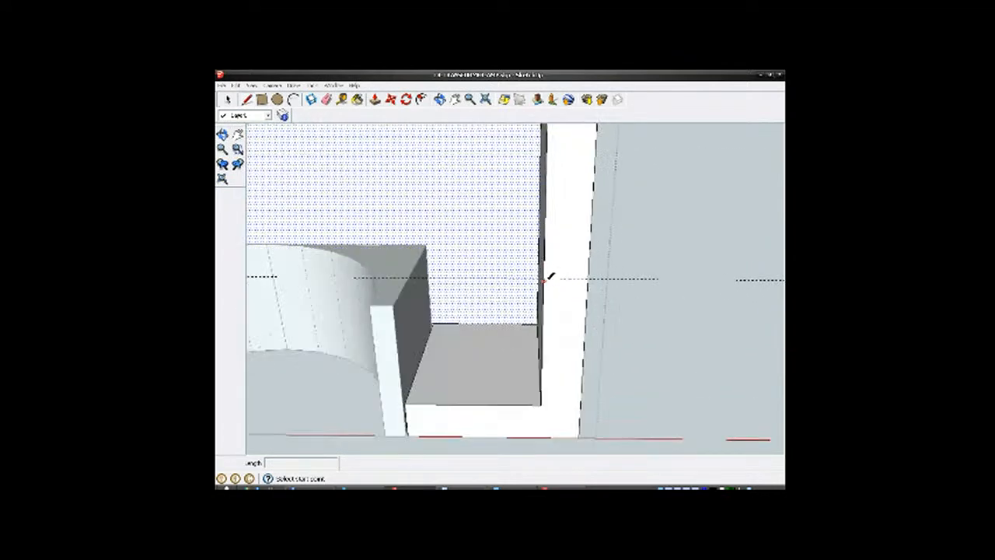
left_click(547, 276)
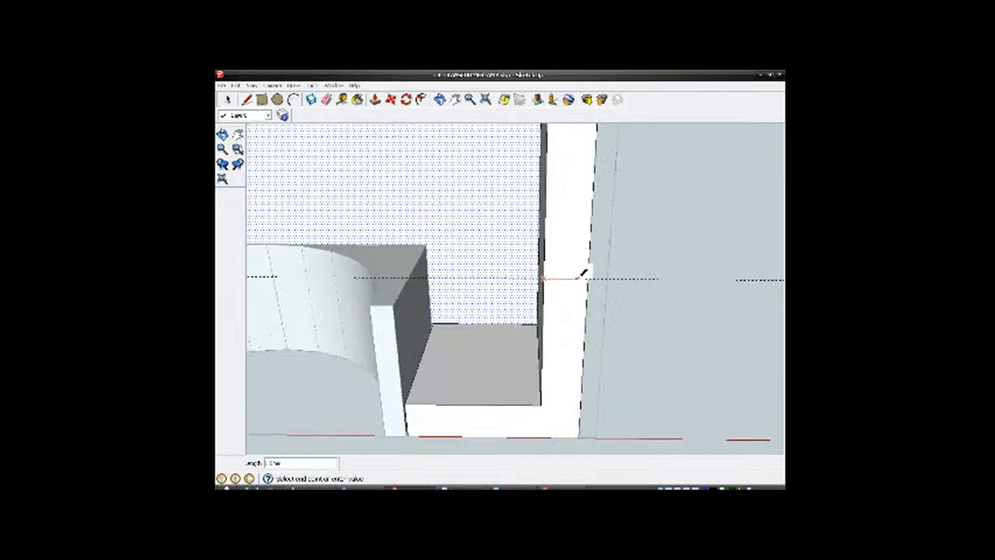
key("Escape")
Step: Draw a line across the front face of the tall side wall along the upper guide
scroll(591, 313, "down", 3)
scroll(588, 359, "down", 2)
scroll(590, 169, "up", 4)
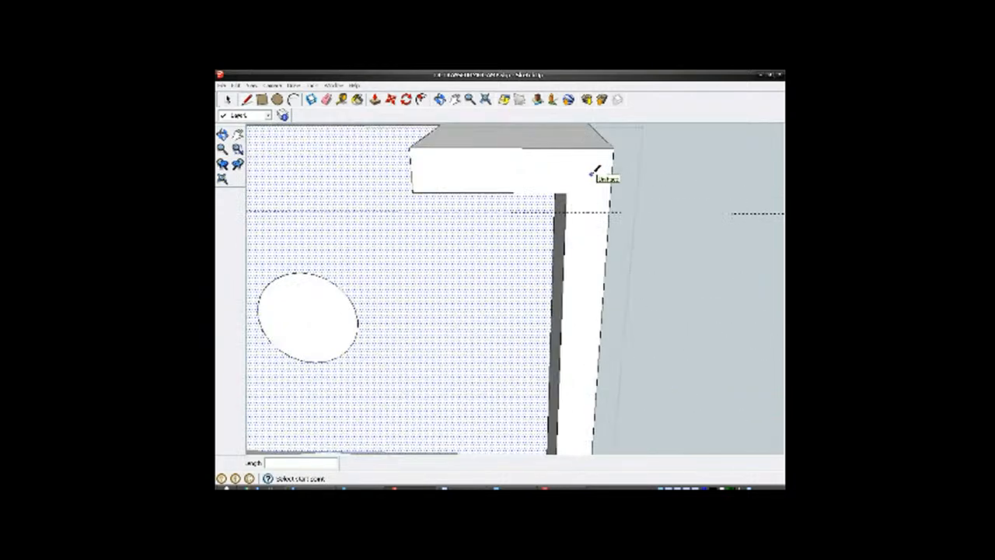
left_click(570, 209)
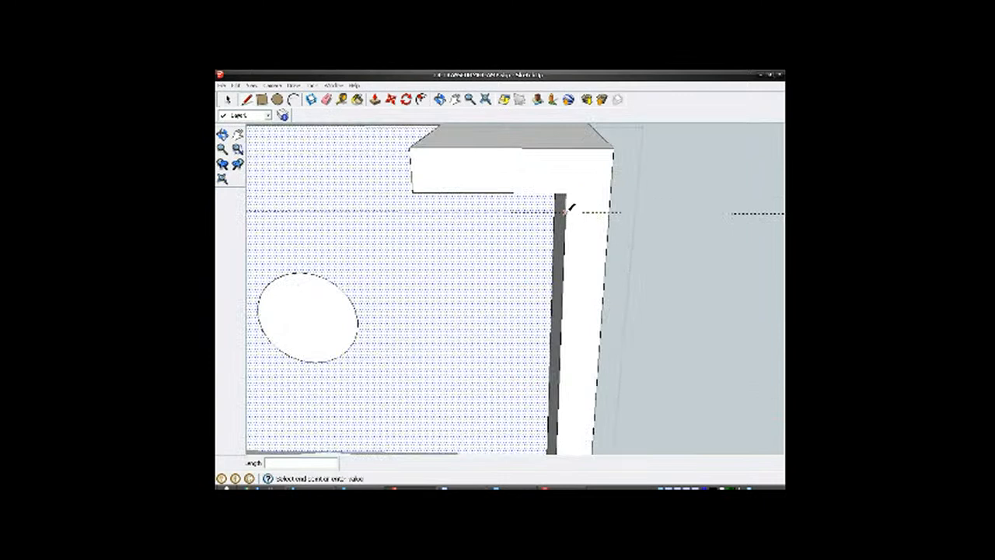
left_click(611, 210)
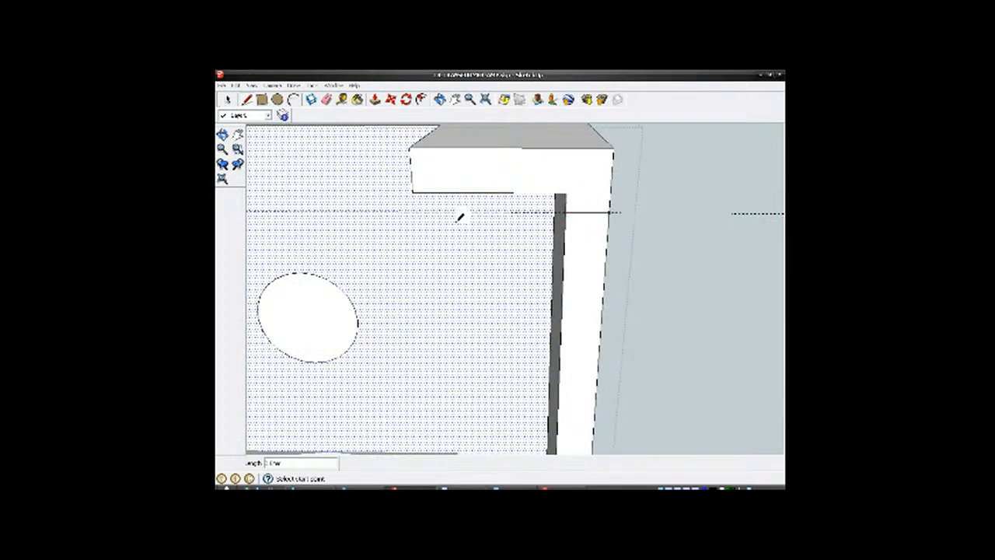
left_click(227, 99)
Step: Push the side wall's front face between the two lines back until it is flush with the back wall
middle_click_drag(453, 260, 504, 272)
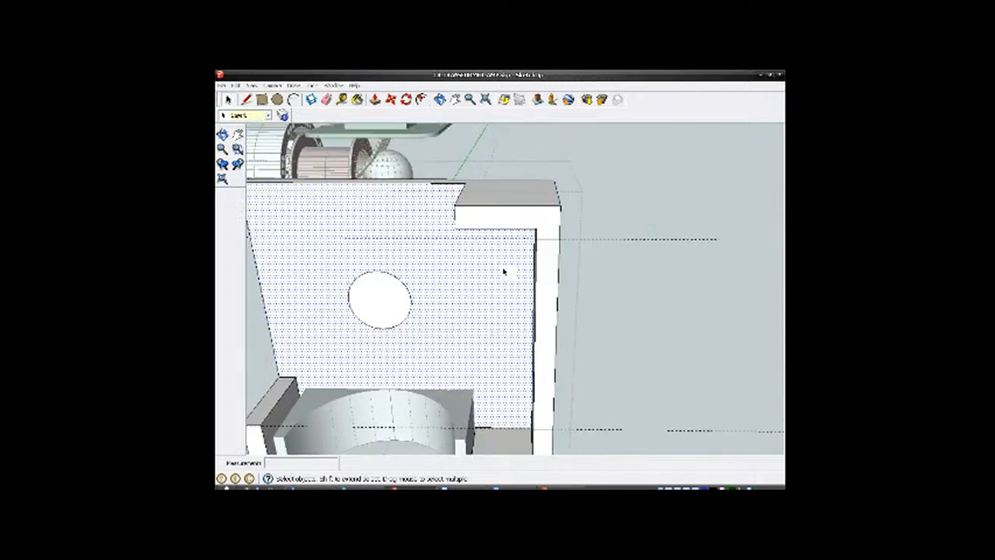
middle_click_drag(520, 333, 459, 266)
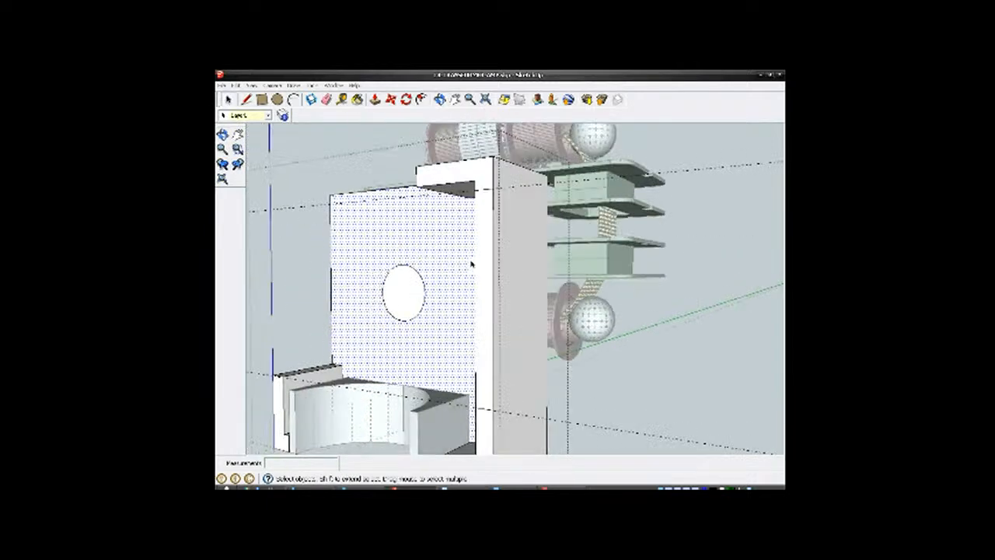
left_click(484, 263)
left_click(376, 100)
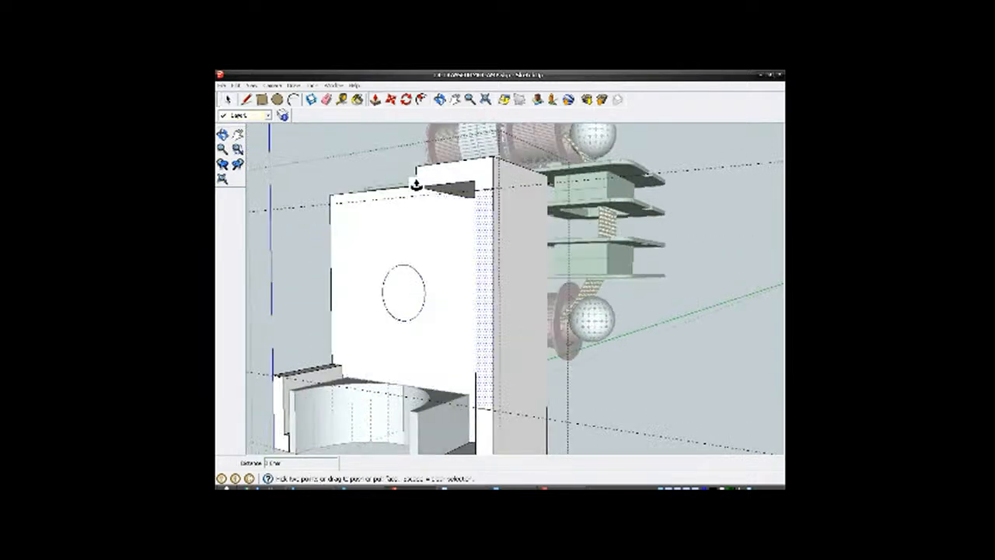
left_click_drag(482, 262, 503, 266)
middle_click_drag(502, 267, 751, 278)
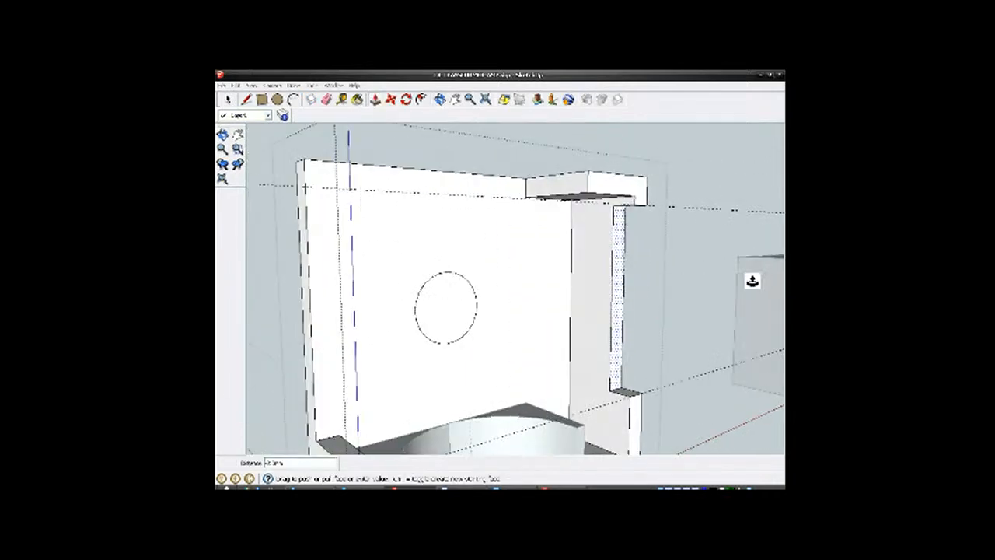
left_click(555, 293)
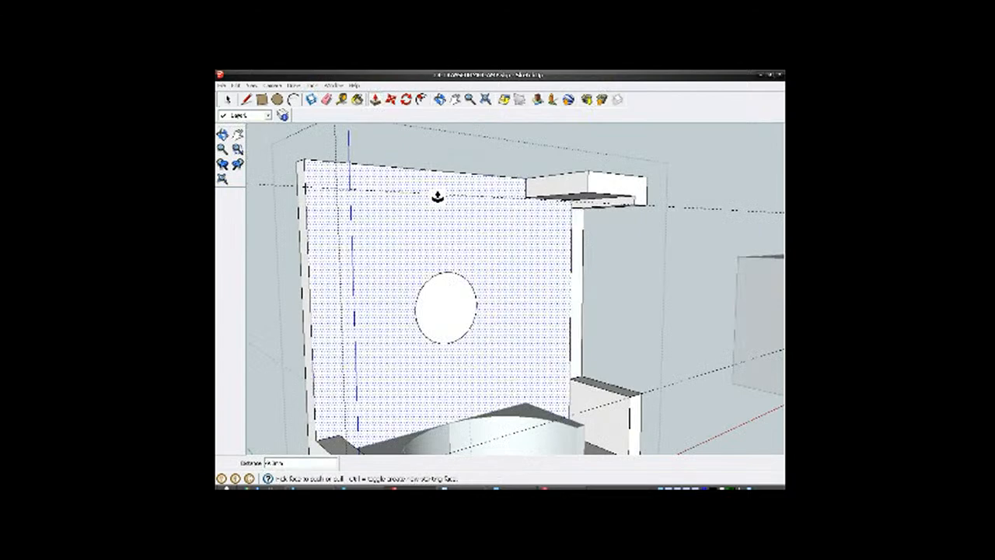
Step: Erase the leftover vertical edge between the back wall and the pushed-back side wall, and close the housing group
left_click(327, 101)
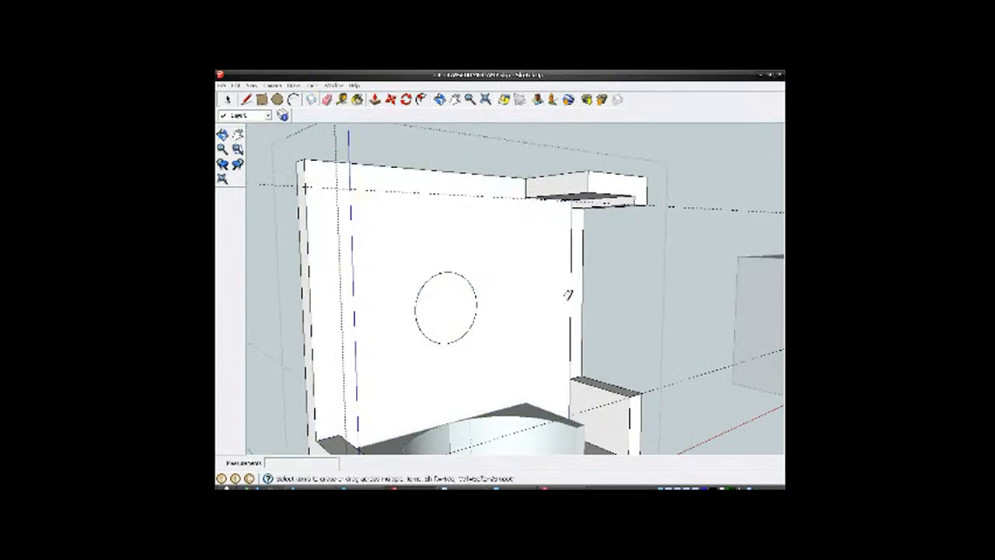
left_click(573, 291)
scroll(568, 288, "down", 4)
mouse_move(562, 276)
middle_mouse_down()
mouse_move(495, 293)
mouse_move(378, 289)
mouse_move(349, 262)
mouse_move(373, 218)
mouse_move(433, 281)
middle_mouse_up()
key("space")
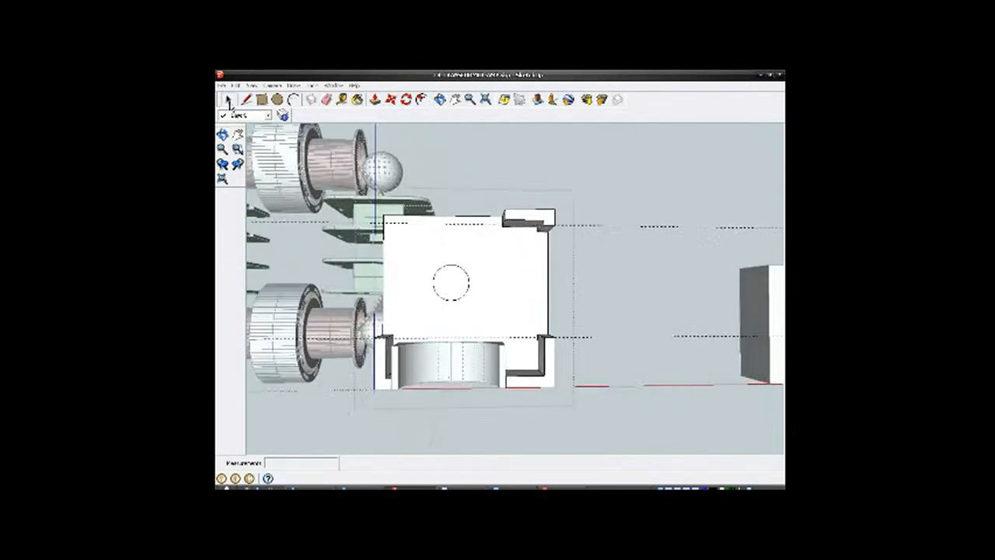
middle_click_drag(474, 314, 534, 359)
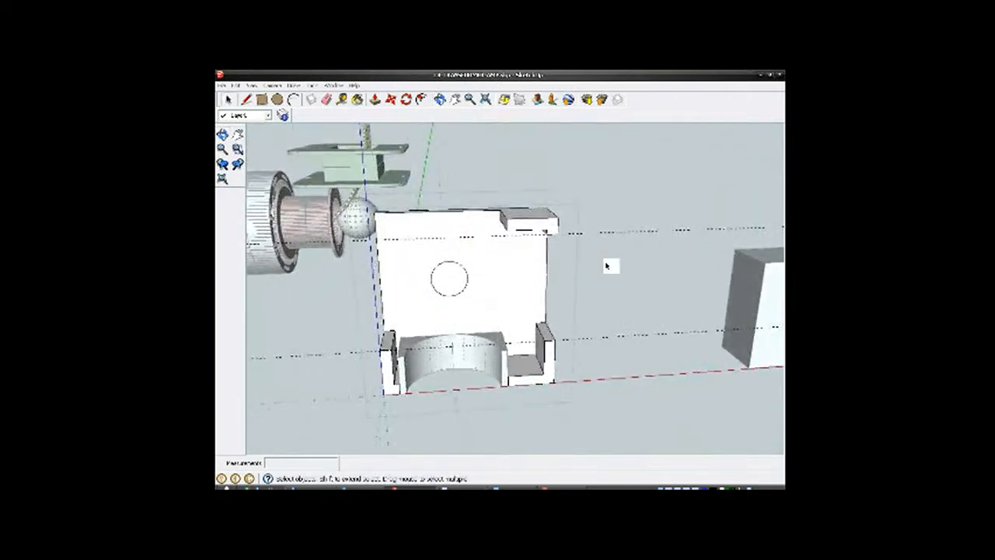
left_click(626, 272)
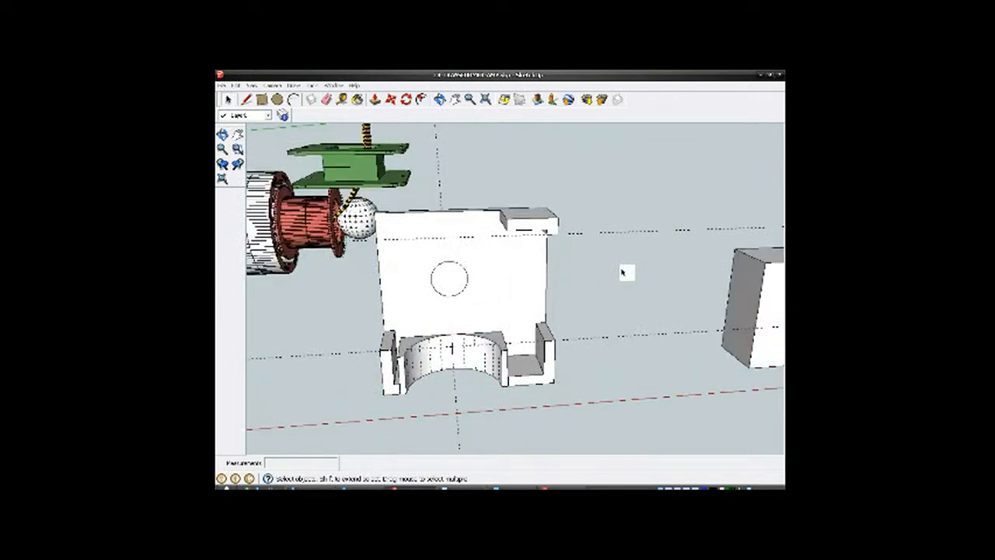
Step: Rotate a copy of the half-round cradle 90° around the back wall circle's centre into the side wall opening
left_click(466, 352)
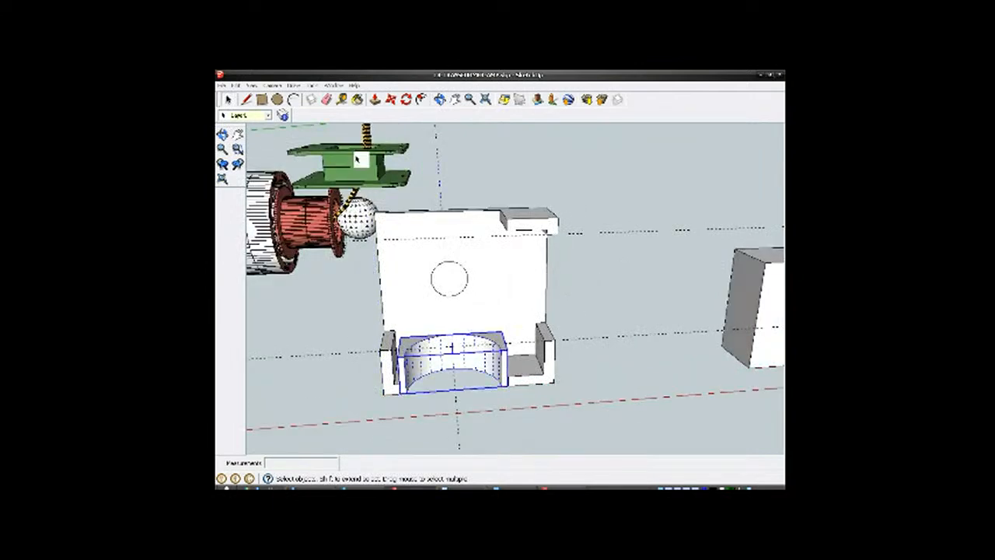
left_click(406, 99)
scroll(443, 351, "up", 4)
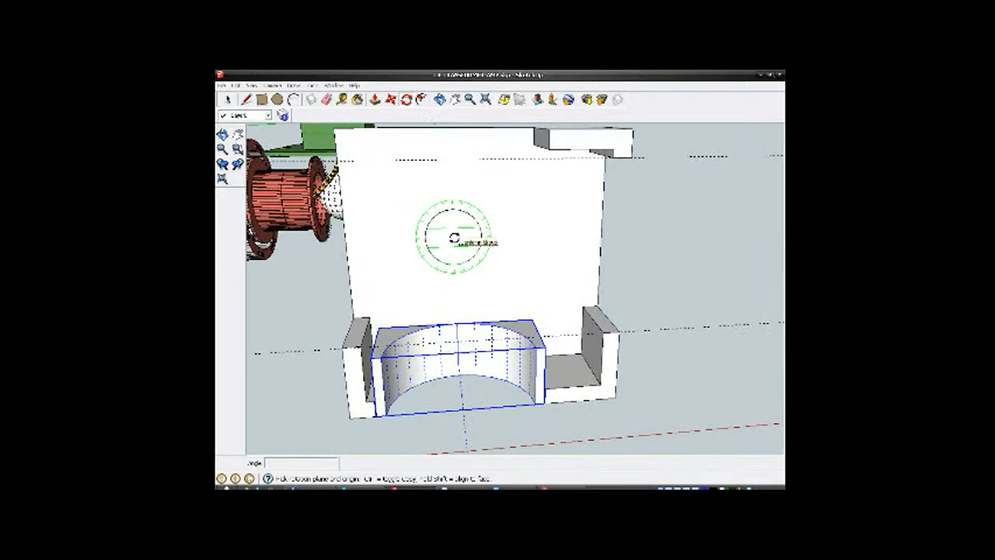
left_click_drag(454, 237, 457, 321)
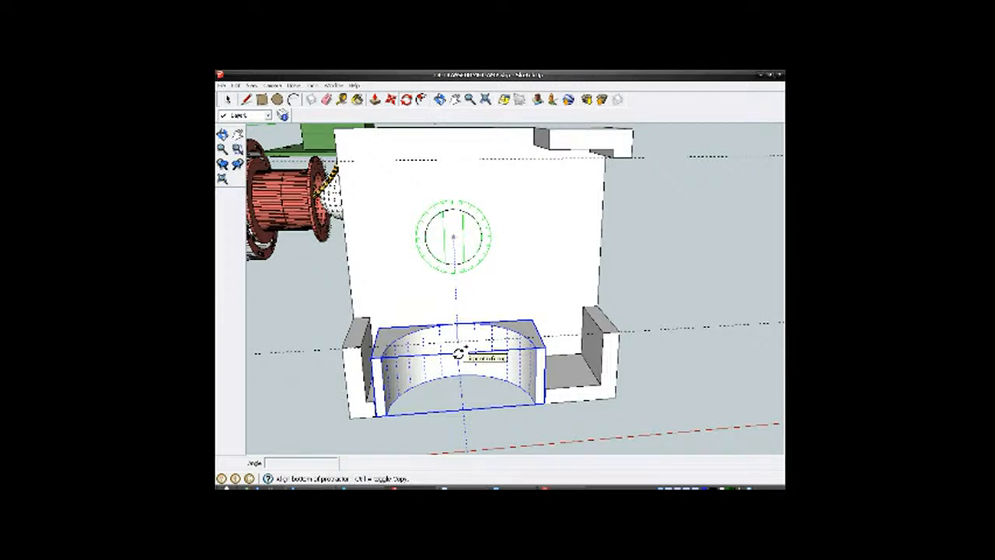
left_click(458, 354)
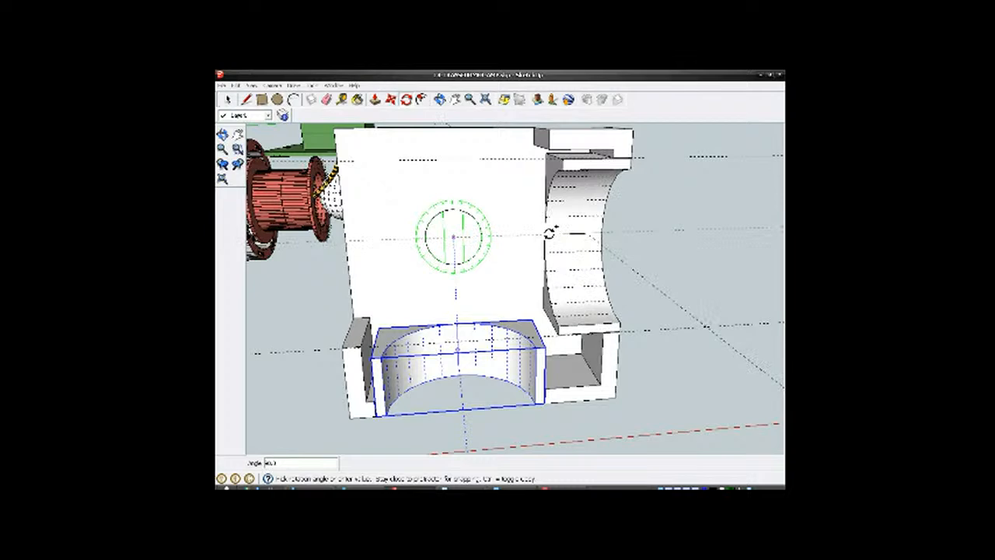
left_click(549, 234)
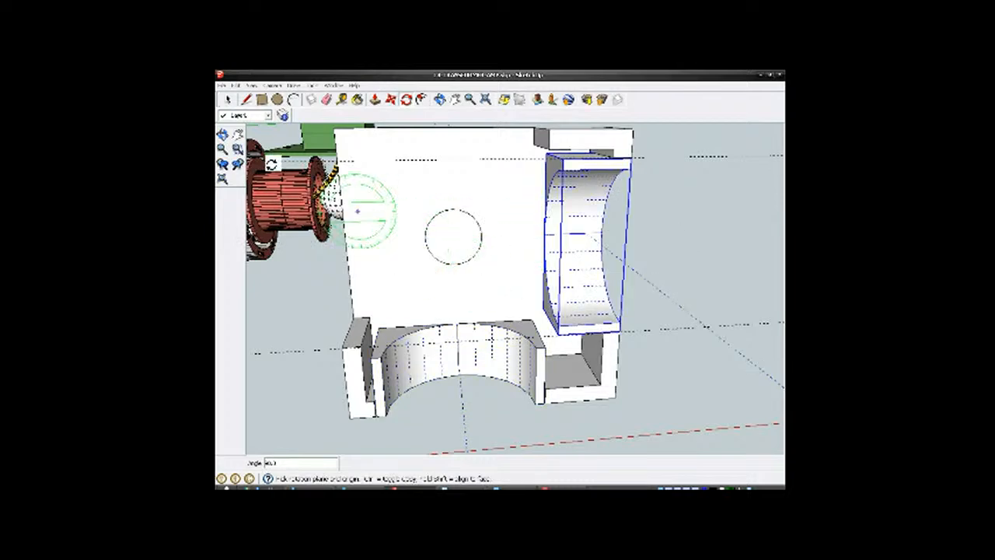
Step: Open the housing group and its nested wall group, and erase the circular face in the back wall
middle_click_drag(500, 255, 257, 246)
middle_click_drag(538, 306, 695, 309)
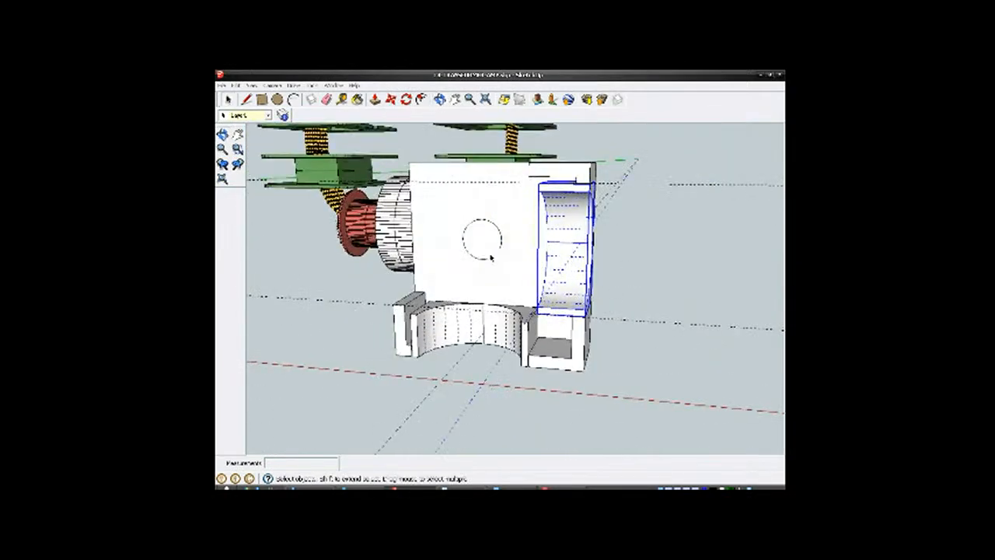
scroll(477, 227, "up", 2)
left_click(441, 210)
right_click(441, 210)
left_click(464, 247)
right_click(429, 206)
left_click(448, 244)
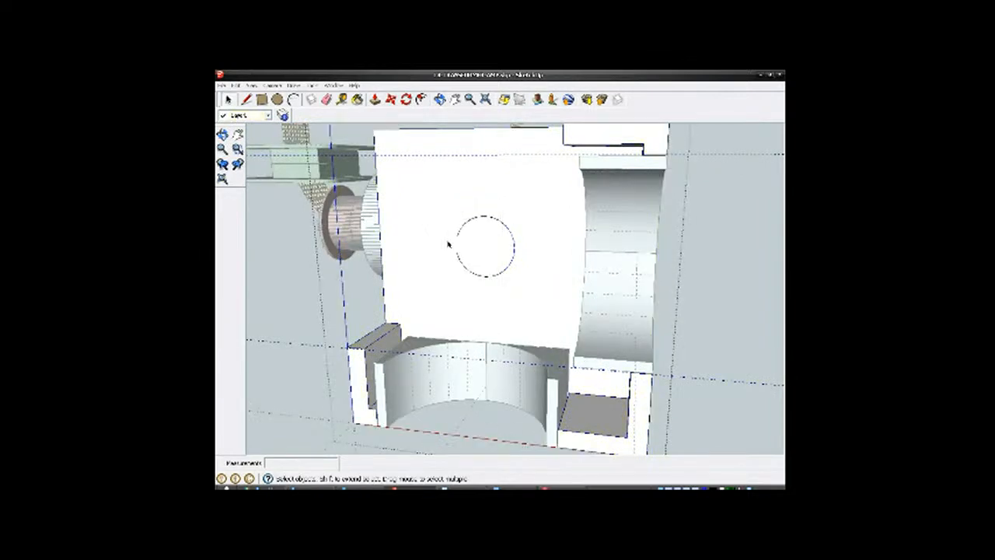
left_click(434, 221)
right_click(476, 248)
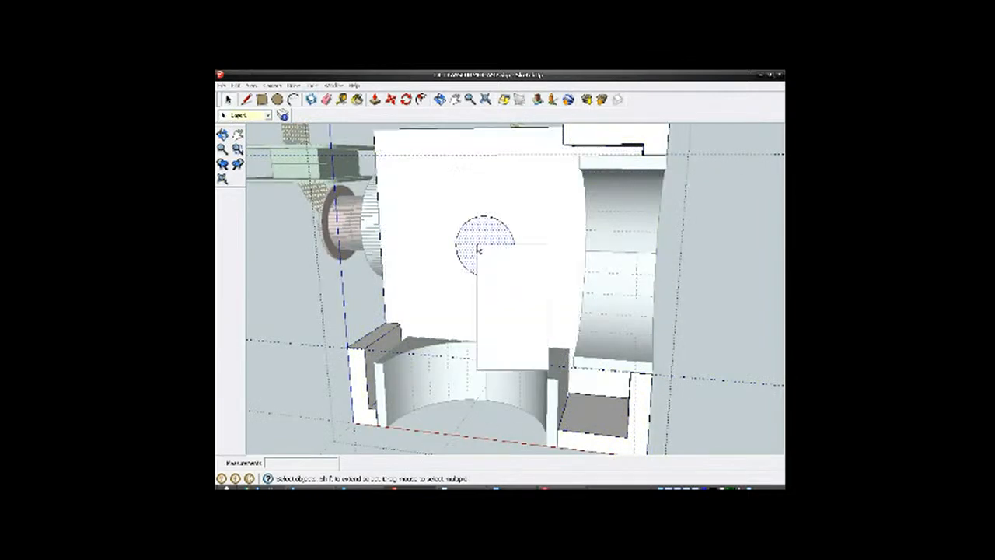
left_click(494, 265)
Step: Delete the guide lines inside the housing group
middle_click_drag(445, 247, 548, 336)
middle_click_drag(435, 251, 475, 271)
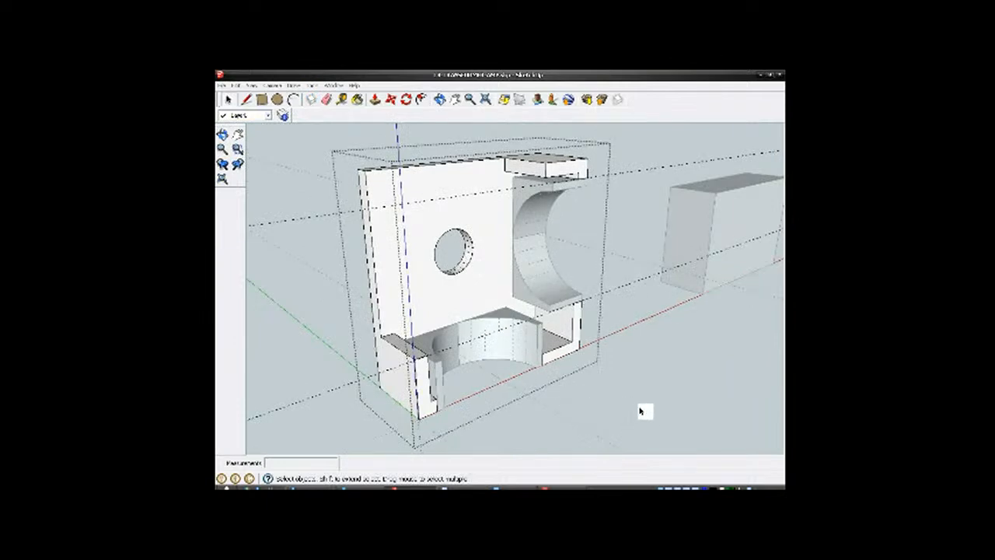
left_click(238, 87)
left_click(258, 159)
middle_click_drag(453, 296, 446, 264)
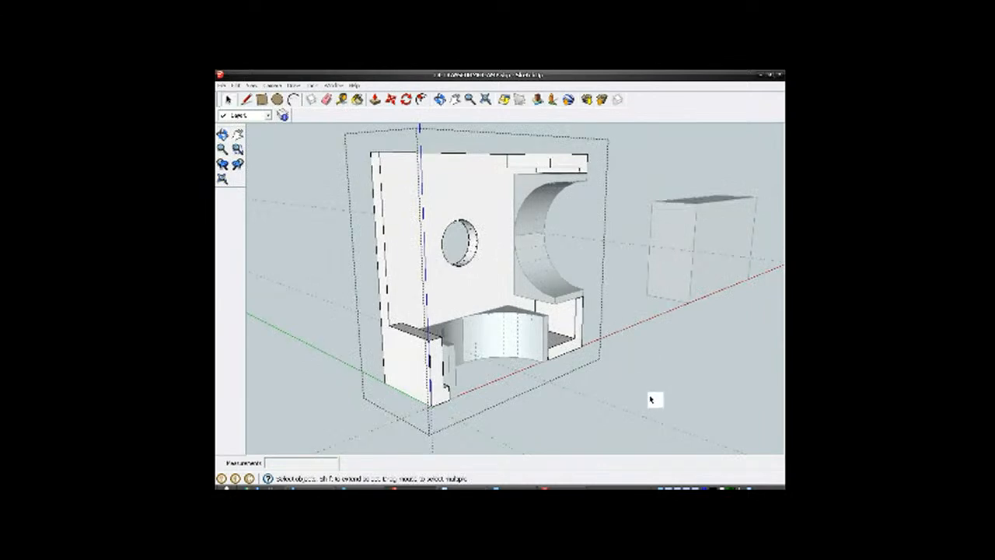
Step: Select the housing and examine its hole, openings and both cradles from several sides
key("space")
left_click(466, 200)
middle_click_drag(466, 200, 412, 340)
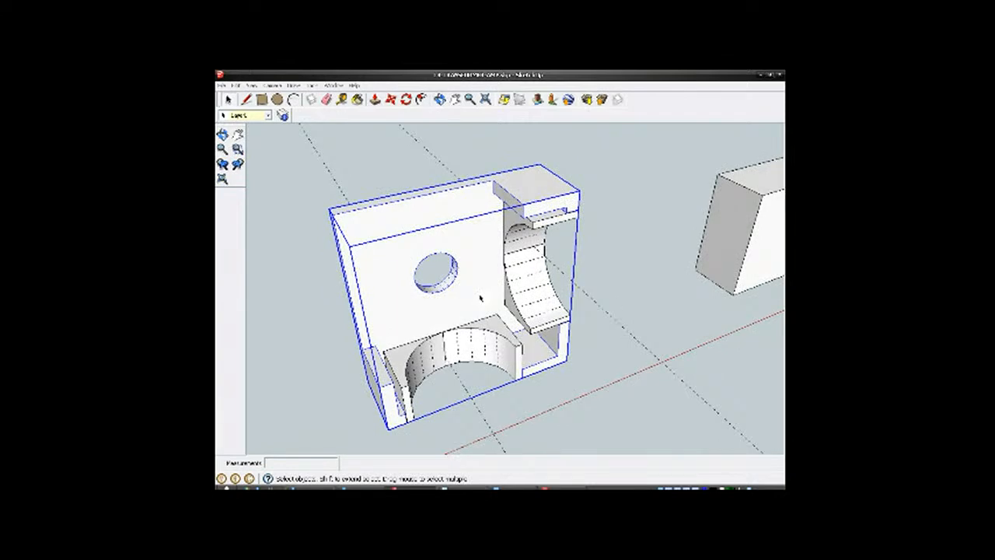
middle_click_drag(460, 288, 504, 247)
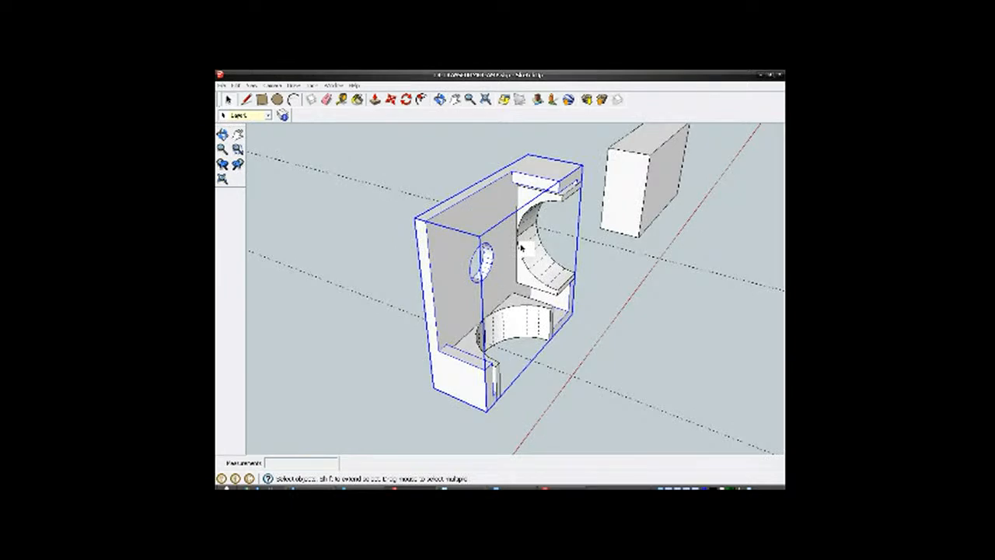
middle_click_drag(498, 233, 423, 246)
scroll(515, 238, "up", 4)
mouse_move(522, 264)
middle_mouse_down()
mouse_move(443, 281)
mouse_move(433, 155)
middle_mouse_up()
left_click_drag(421, 198, 494, 233)
middle_click_drag(494, 233, 482, 284)
left_click(614, 343)
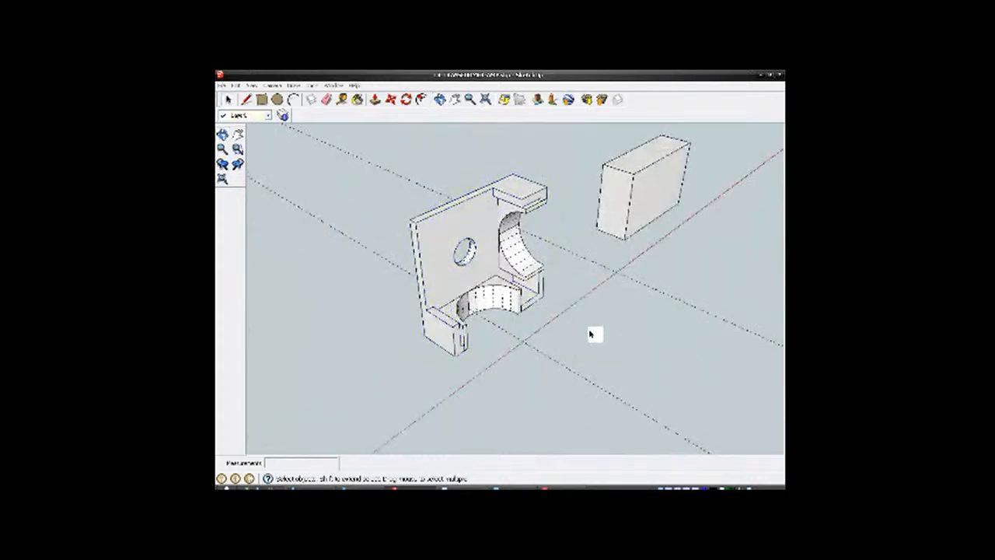
Step: Select the housing together with both half-round cradles and combine them into one group
left_click(465, 228)
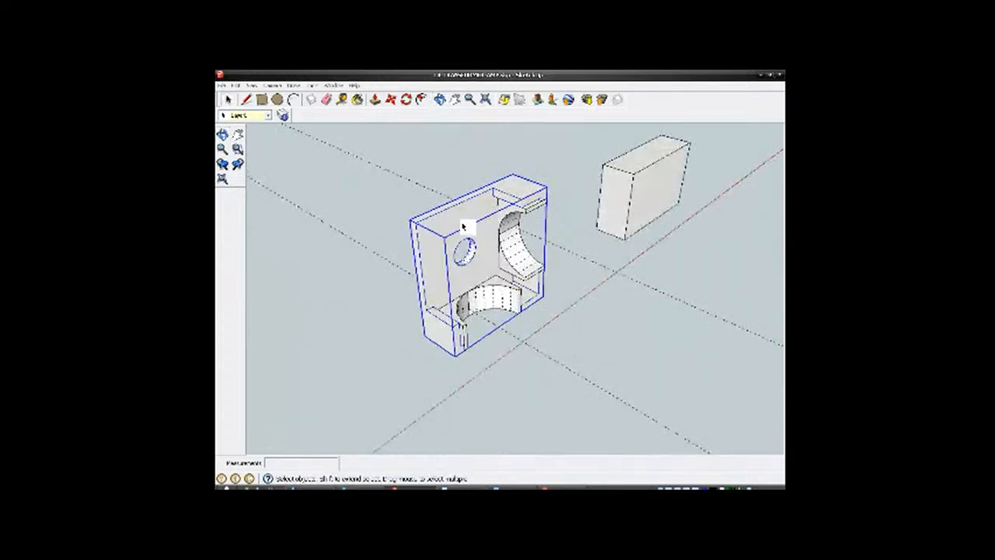
scroll(507, 261, "up", 5)
double_click(512, 245)
left_click(465, 344, "shift")
left_click(420, 310, "shift")
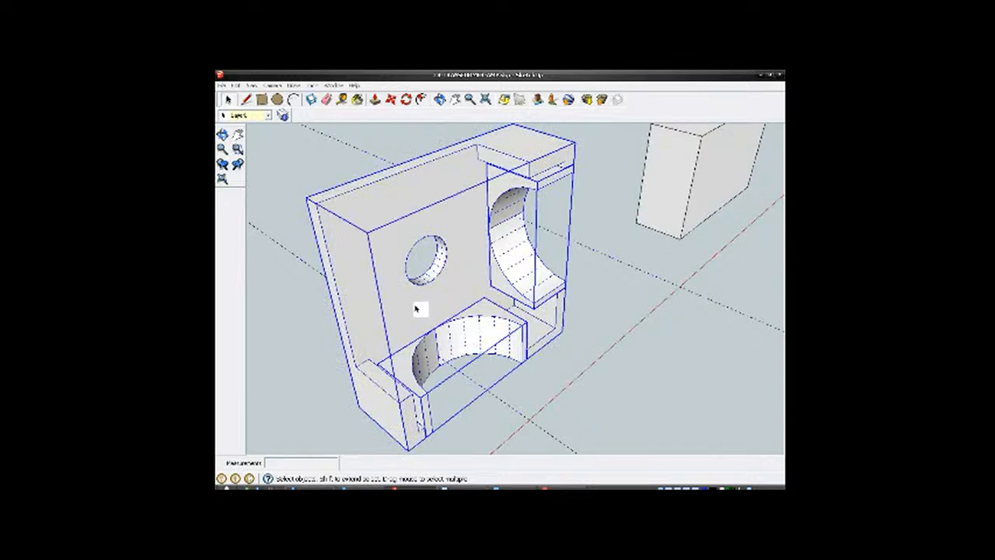
right_click(419, 311)
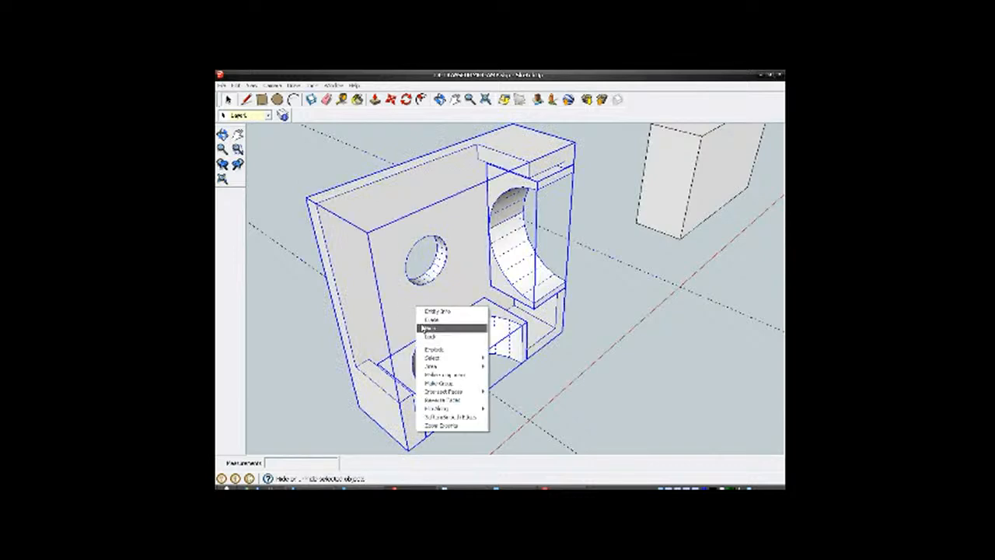
left_click(443, 384)
middle_click_drag(446, 283, 373, 175)
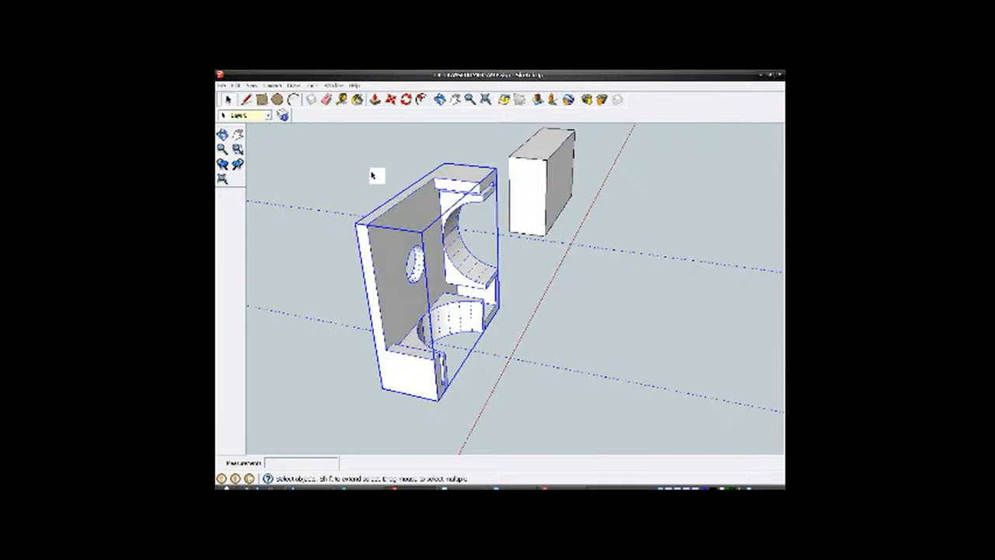
left_click(313, 86)
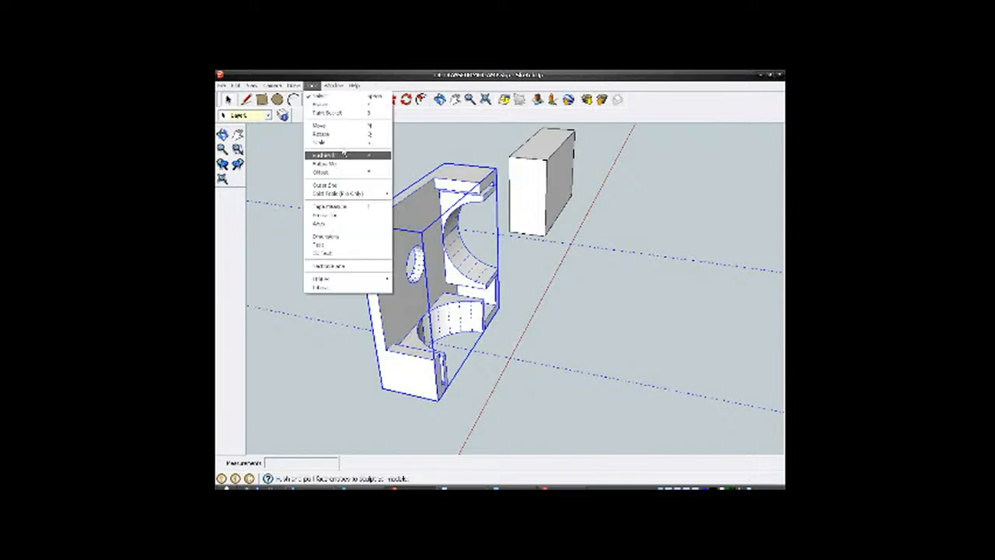
left_click(355, 74)
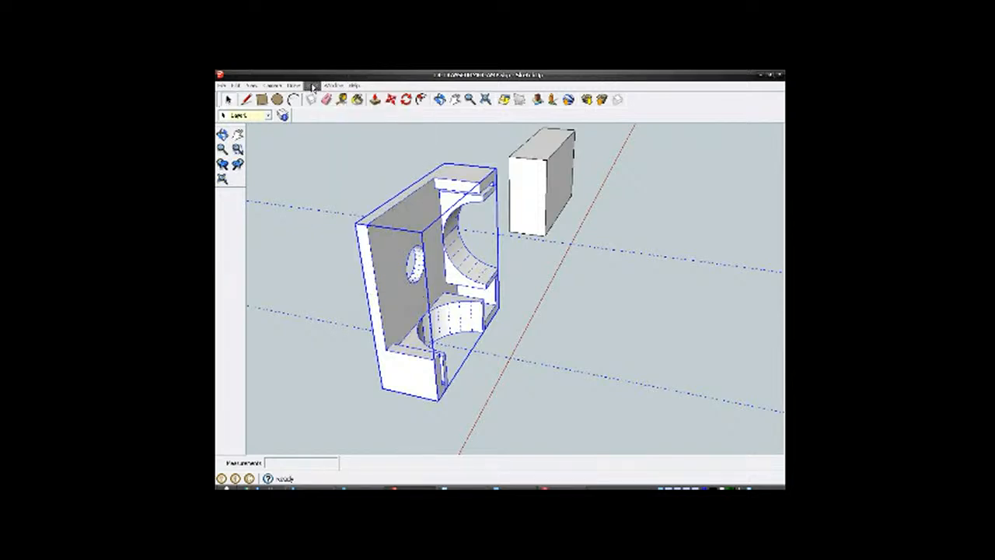
Step: Measure the housing's lower front edge from its outer back-wall corner to its open side with the Tape Measure
left_click(391, 100)
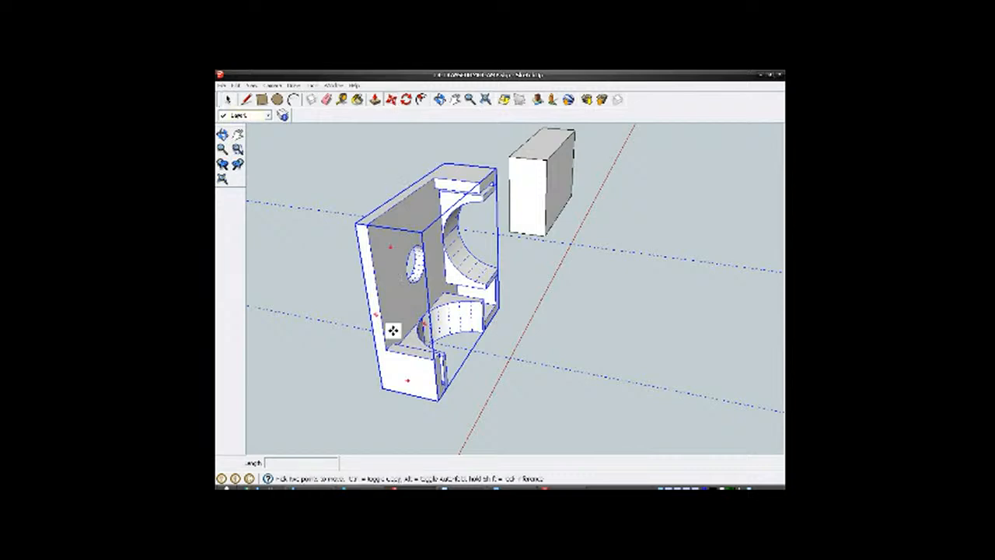
middle_click_drag(386, 328, 438, 390)
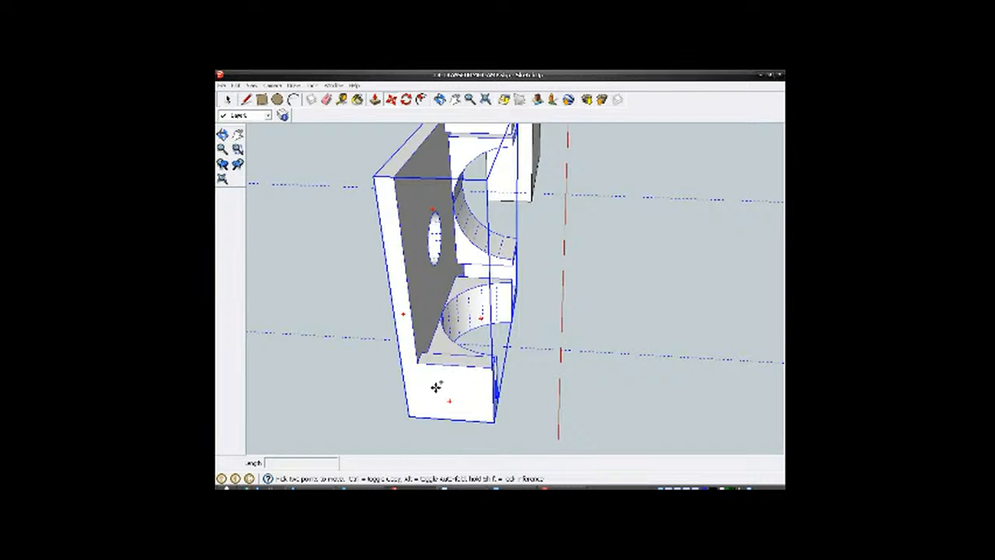
left_click(341, 101)
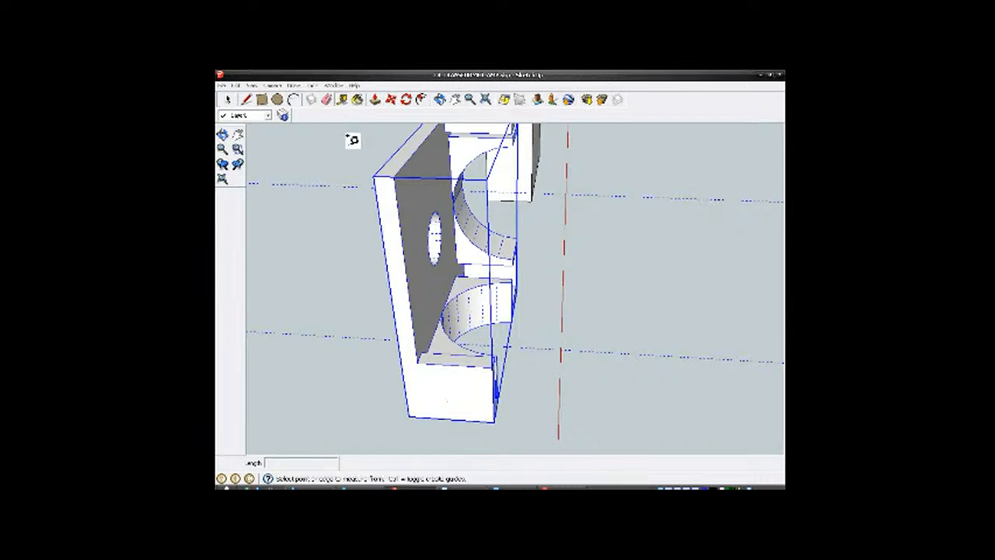
left_click(410, 410)
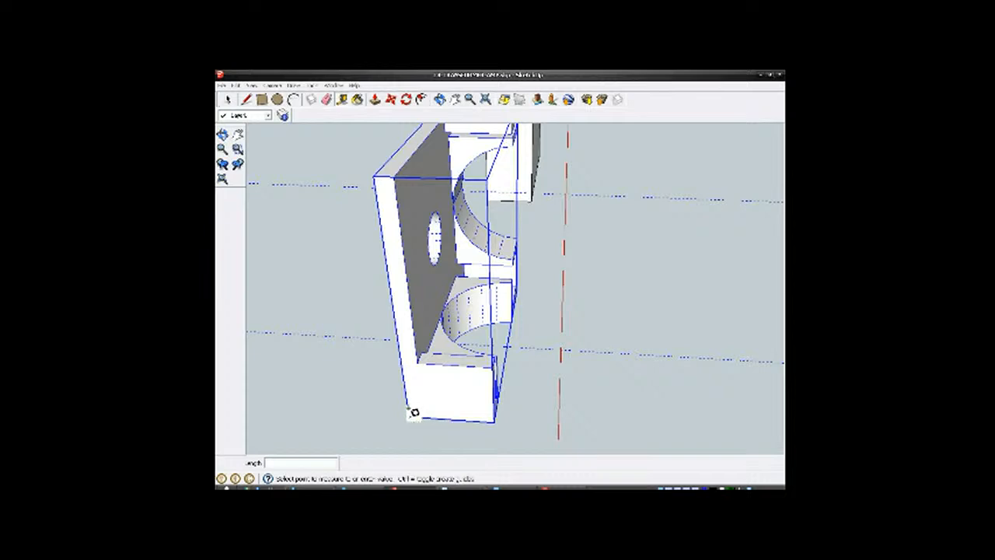
left_click(499, 414)
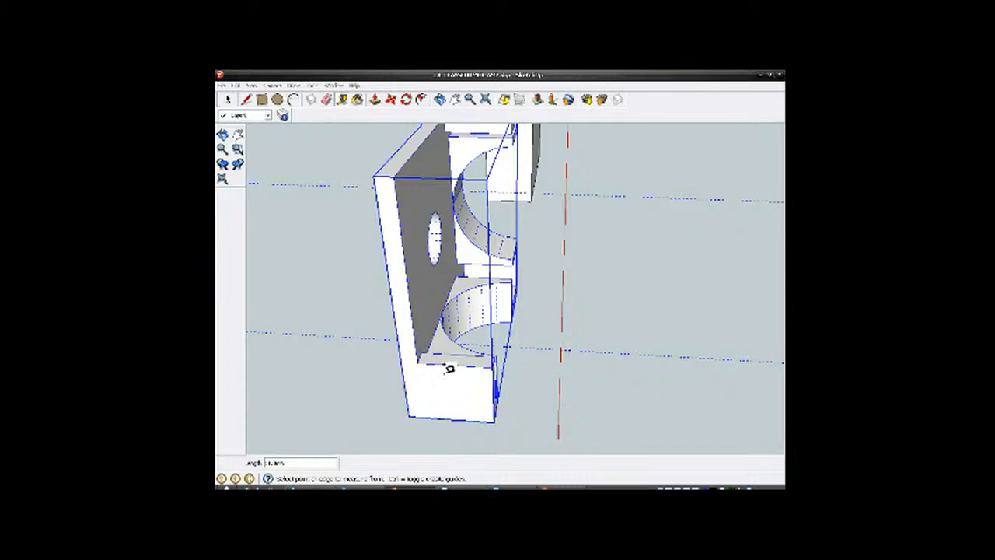
Step: Copy the housing group along its lower front edge by the edge's full length so the copy adjoins the original
left_click(390, 99)
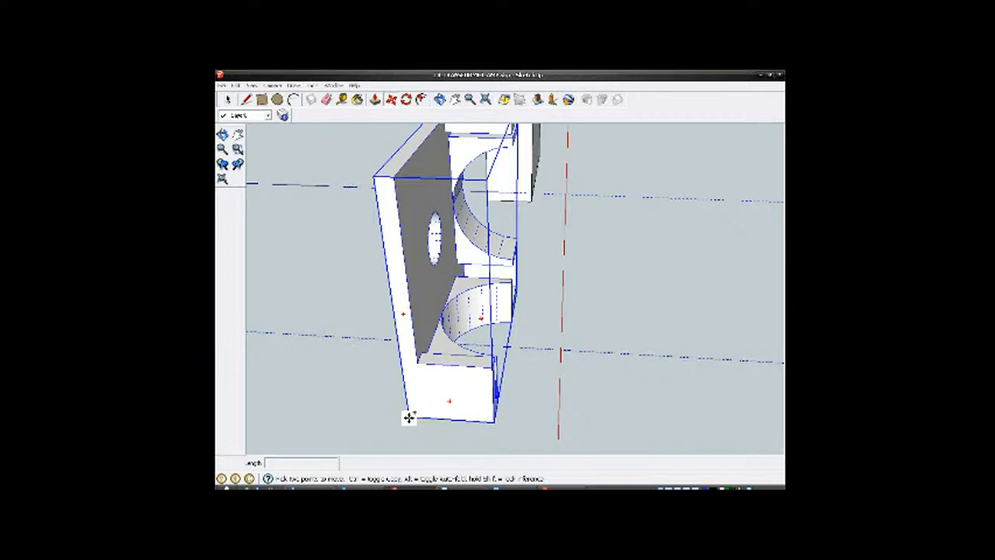
left_click(408, 417)
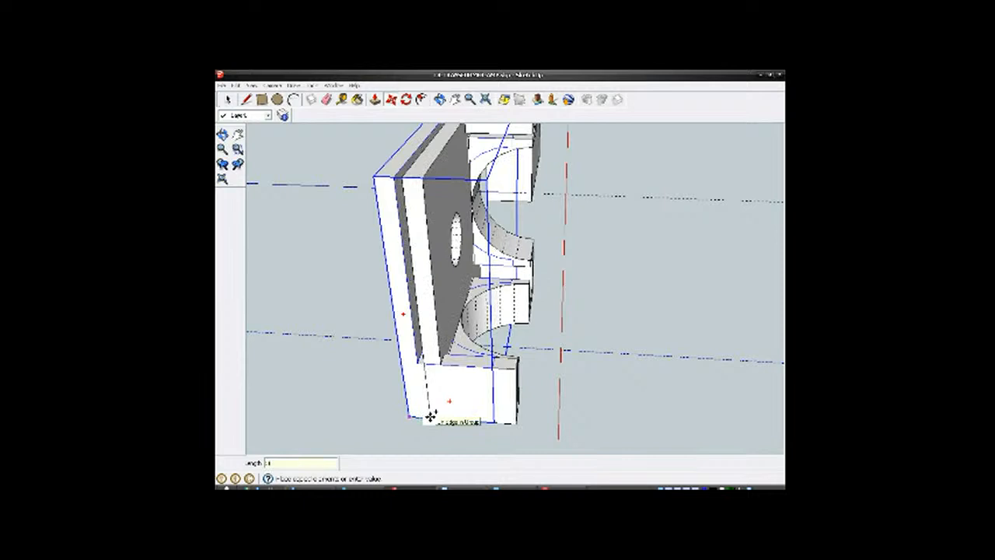
key("Return")
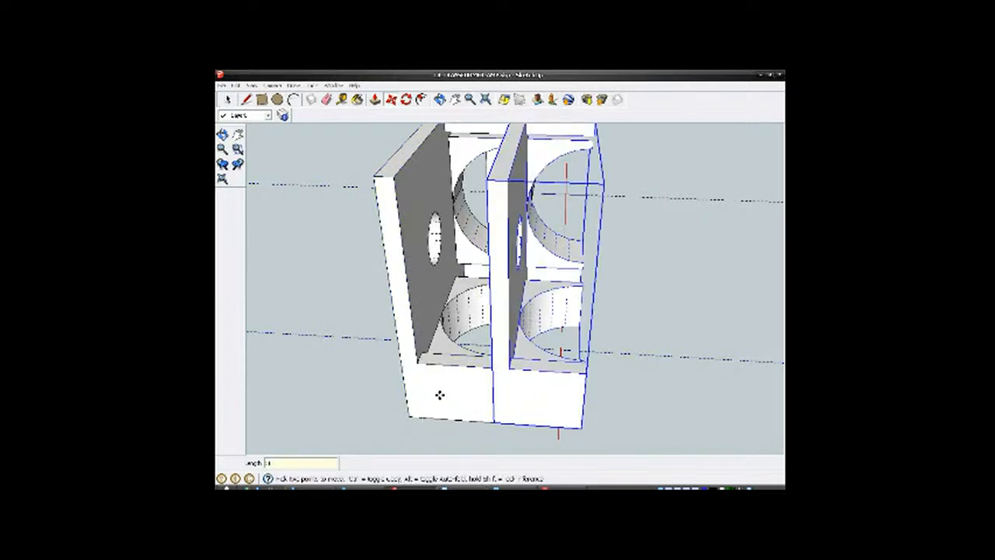
middle_click_drag(493, 391, 420, 402)
Step: Flip the copied housing half along the group's green axis so both open sides face each other
left_click(230, 102)
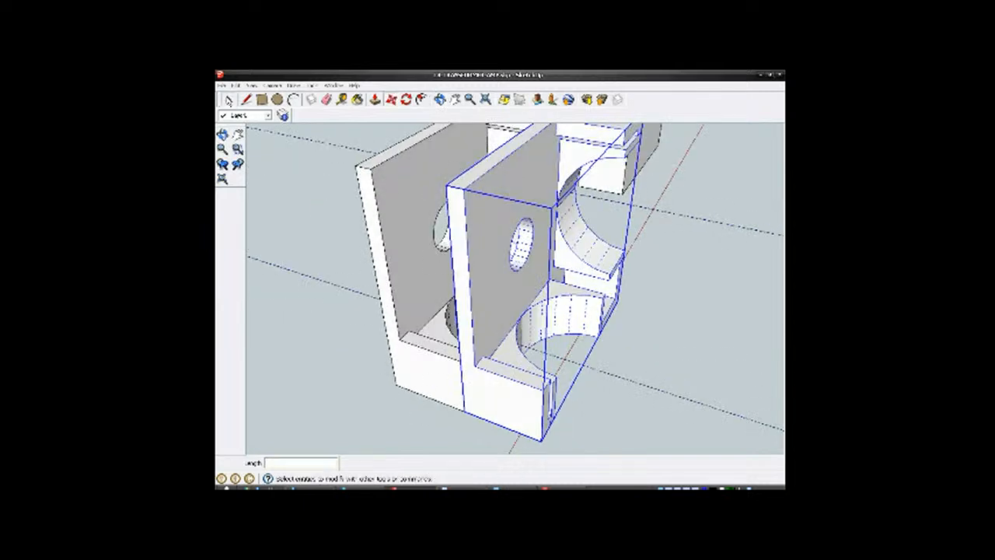
scroll(519, 377, "down", 3)
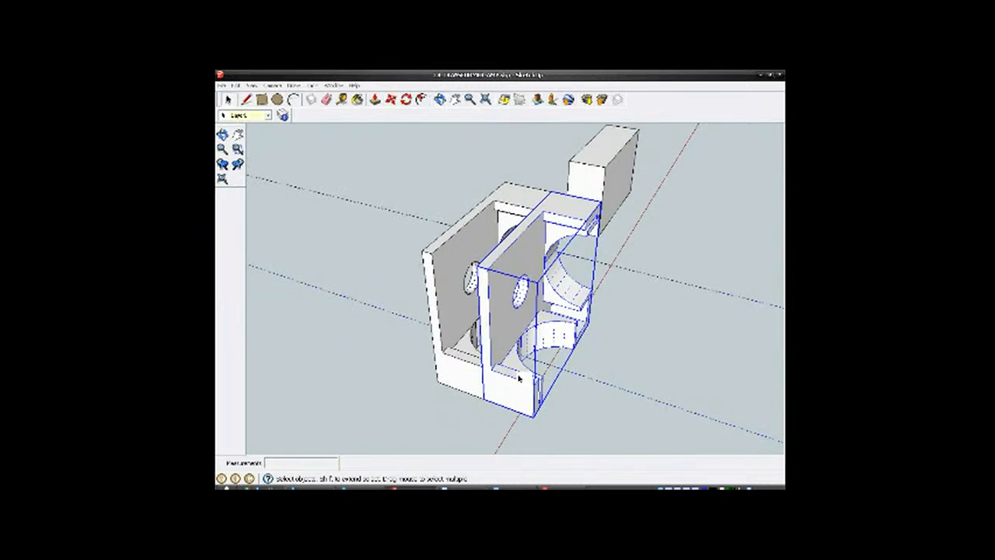
right_click(520, 396)
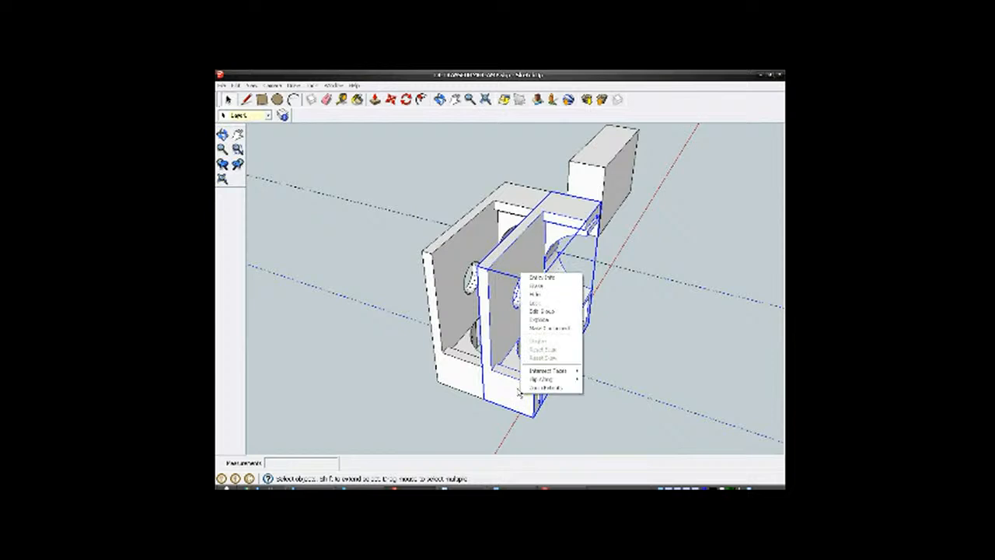
mouse_move(548, 379)
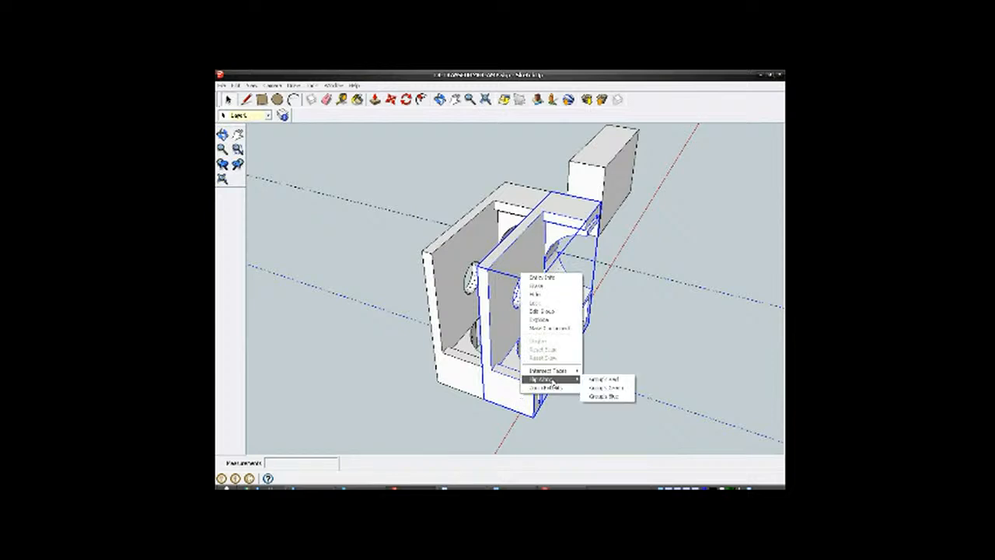
left_click(610, 388)
Step: Examine how the two mirrored housing halves meet, including the completed round openings and both side holes
middle_click_drag(497, 350, 682, 324)
middle_click_drag(415, 290, 648, 314)
middle_click_drag(448, 258, 492, 257)
scroll(483, 307, "up", 5)
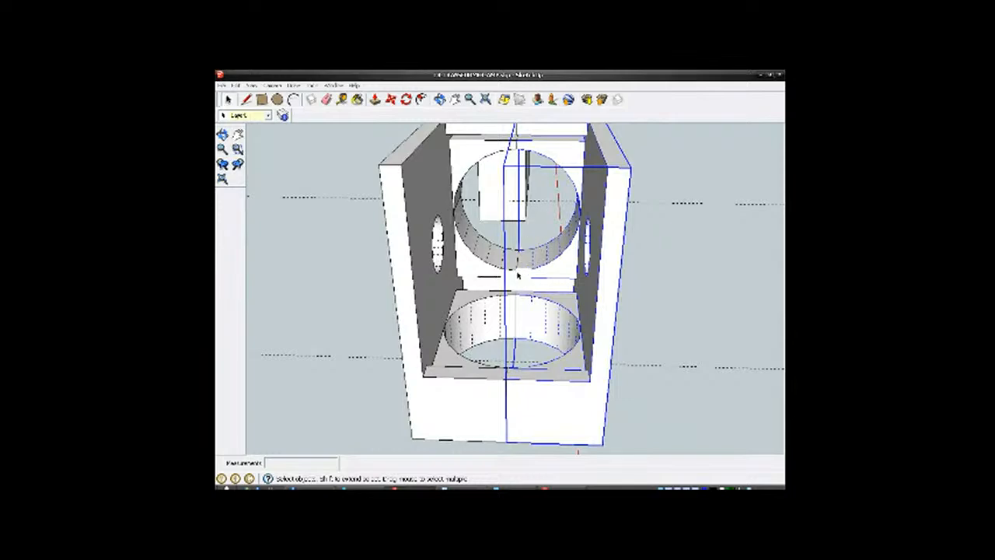
scroll(547, 282, "down", 5)
mouse_move(547, 282)
middle_mouse_down()
mouse_move(603, 325)
mouse_move(508, 317)
mouse_move(536, 223)
mouse_move(551, 249)
mouse_move(546, 271)
mouse_move(485, 318)
mouse_move(513, 351)
mouse_move(546, 293)
mouse_move(558, 295)
mouse_move(498, 319)
mouse_move(410, 278)
mouse_move(381, 284)
mouse_move(421, 255)
middle_mouse_up()
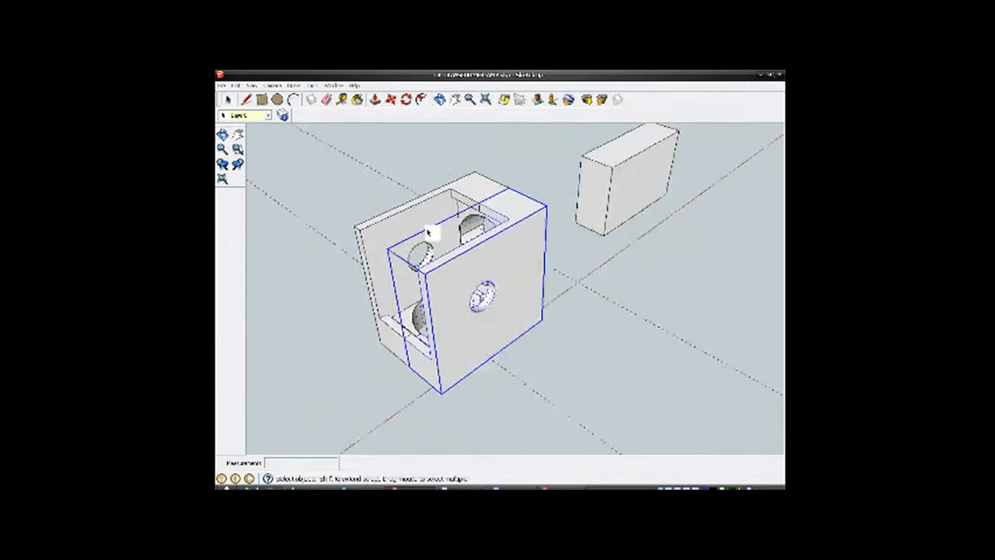
mouse_move(415, 301)
middle_mouse_down()
mouse_move(633, 262)
mouse_move(495, 273)
mouse_move(521, 276)
middle_mouse_up()
Step: Delete all guide lines from the model
scroll(520, 276, "up", 3)
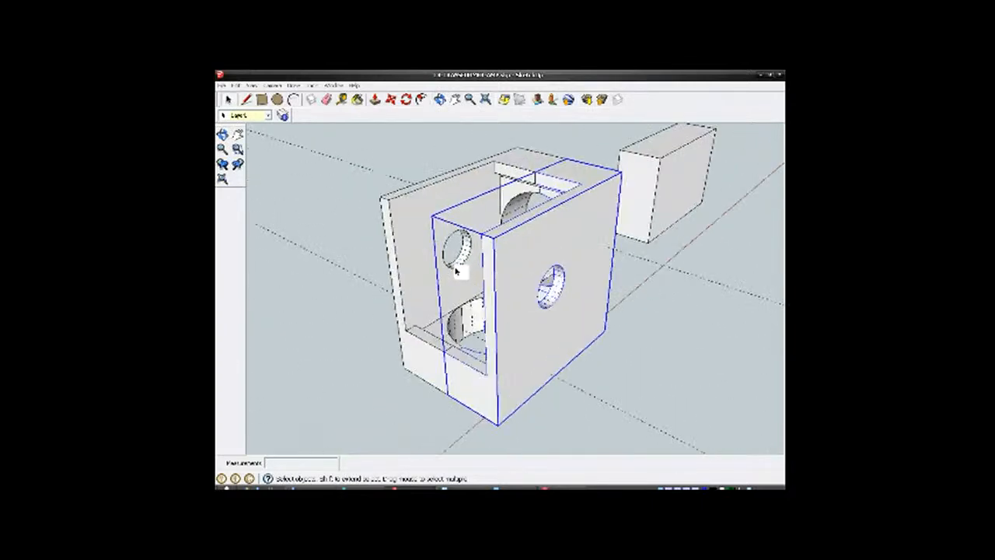
left_click(235, 85)
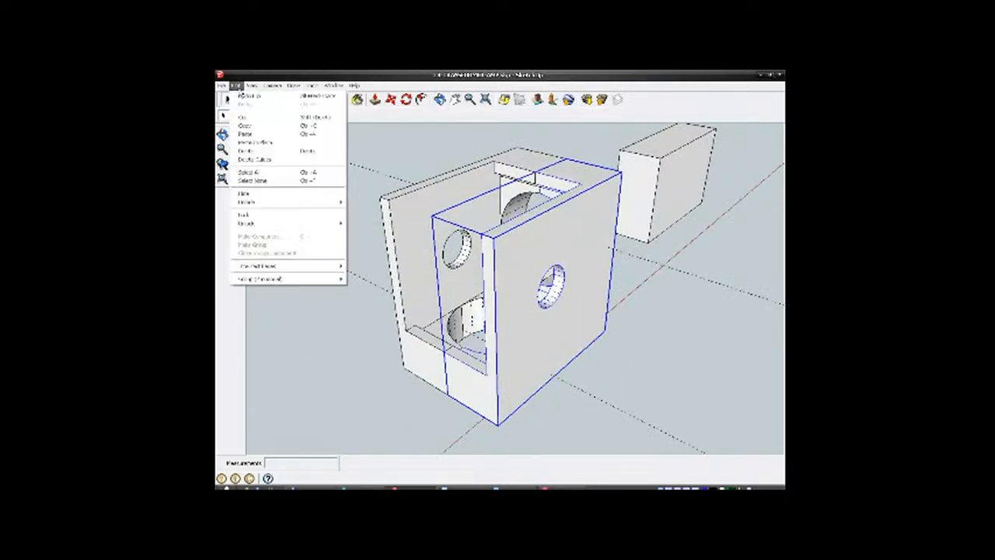
left_click(261, 162)
Step: Examine the joined housing's round end opening, side holes and inner cradles from several sides
mouse_move(436, 270)
middle_mouse_down()
mouse_move(490, 303)
mouse_move(631, 302)
mouse_move(645, 189)
mouse_move(593, 104)
mouse_move(557, 335)
mouse_move(542, 321)
mouse_move(655, 340)
mouse_move(597, 306)
mouse_move(553, 377)
mouse_move(509, 391)
mouse_move(483, 310)
mouse_move(759, 244)
mouse_move(715, 233)
mouse_move(637, 268)
mouse_move(513, 288)
mouse_move(582, 306)
mouse_move(422, 267)
mouse_move(550, 321)
mouse_move(473, 318)
mouse_move(456, 261)
mouse_move(434, 285)
mouse_move(456, 311)
middle_mouse_up()
scroll(562, 264, "down", 2)
scroll(538, 342, "up", 4)
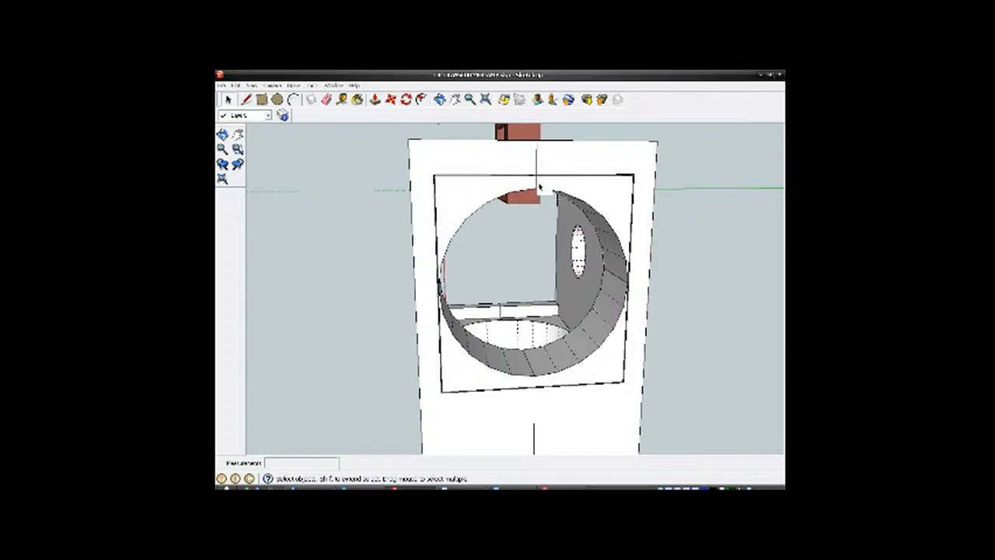
mouse_move(516, 186)
middle_mouse_down()
mouse_move(588, 282)
mouse_move(610, 211)
middle_mouse_up()
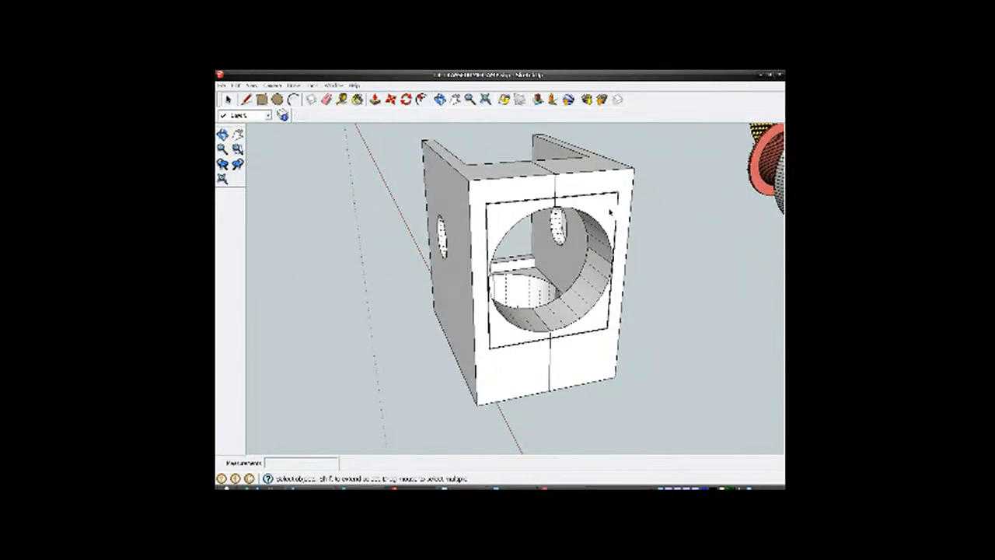
middle_click_drag(502, 247, 681, 289)
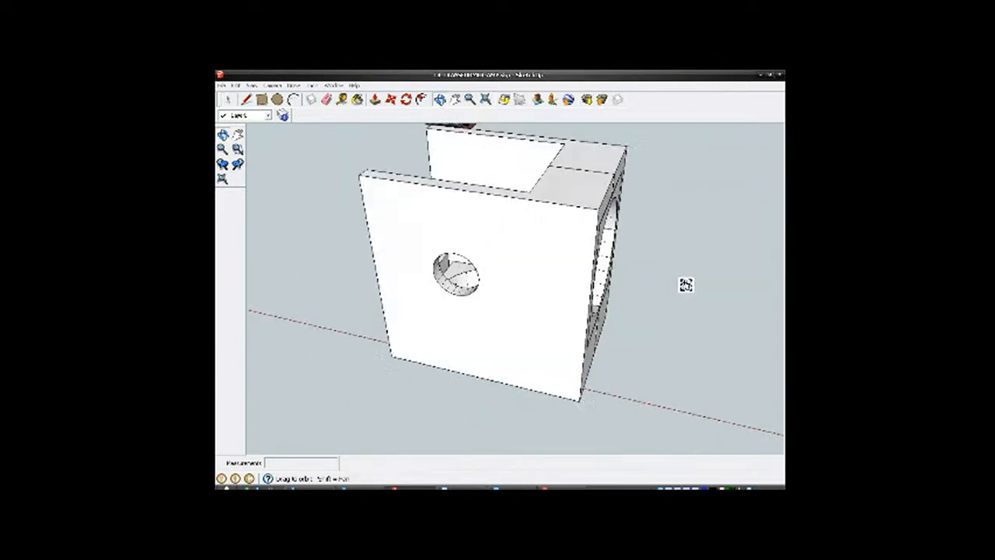
mouse_move(476, 274)
middle_mouse_down()
mouse_move(664, 251)
mouse_move(653, 313)
mouse_move(575, 380)
mouse_move(547, 365)
mouse_move(555, 330)
mouse_move(582, 325)
mouse_move(575, 355)
middle_mouse_up()
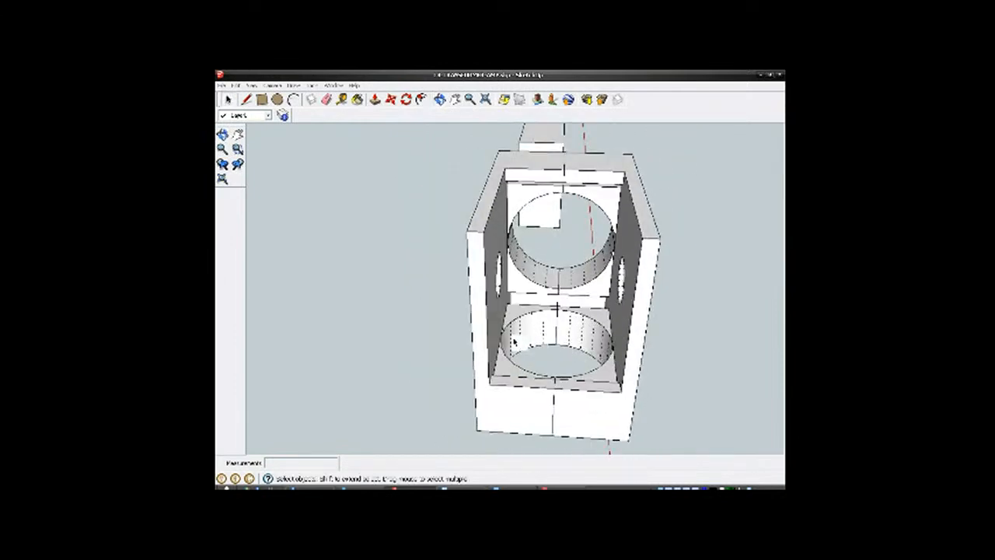
scroll(512, 348, "up", 5)
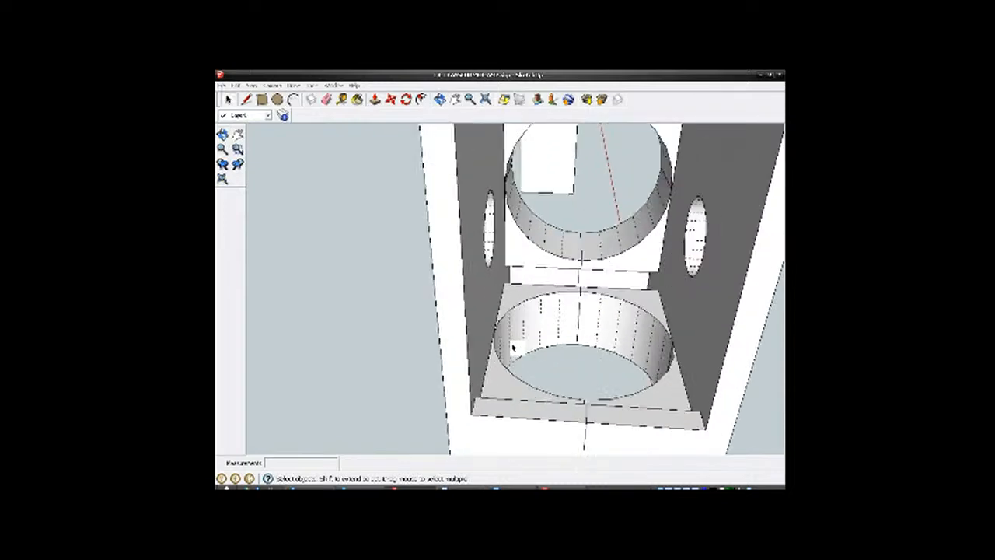
mouse_move(511, 326)
middle_mouse_down()
mouse_move(553, 326)
mouse_move(496, 337)
mouse_move(459, 329)
mouse_move(464, 311)
mouse_move(489, 322)
middle_mouse_up()
scroll(544, 266, "down", 4)
scroll(544, 265, "down", 2)
Step: Save the model under its existing file name
mouse_move(544, 266)
middle_mouse_down()
mouse_move(567, 288)
mouse_move(666, 282)
mouse_move(599, 318)
mouse_move(568, 312)
mouse_move(602, 296)
mouse_move(598, 282)
mouse_move(536, 234)
mouse_move(449, 302)
mouse_move(580, 262)
mouse_move(526, 277)
middle_mouse_up()
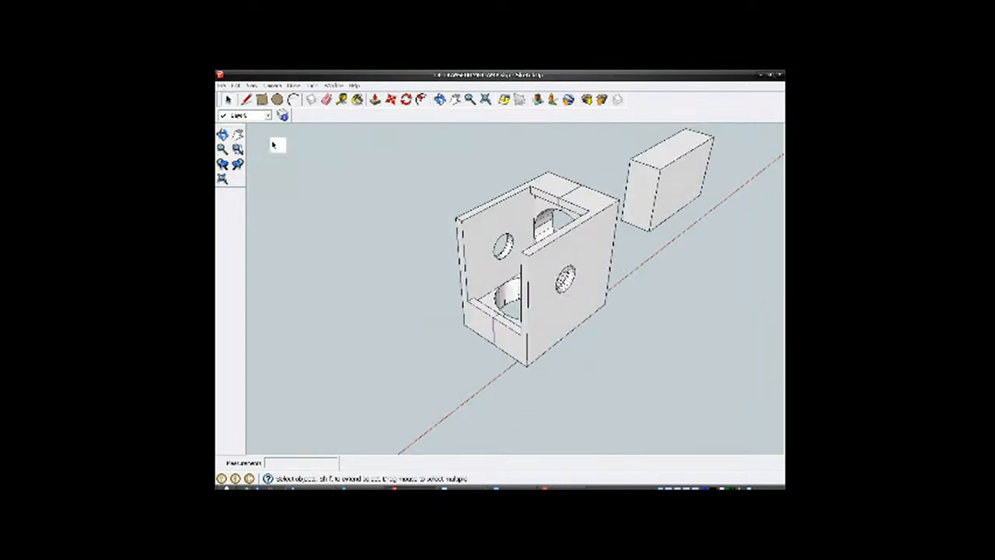
left_click(222, 85)
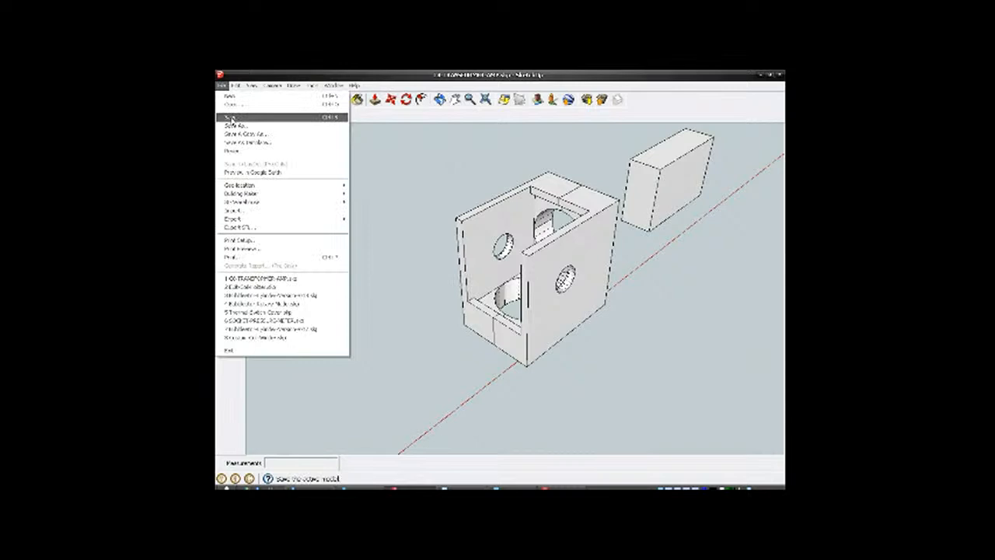
left_click(229, 115)
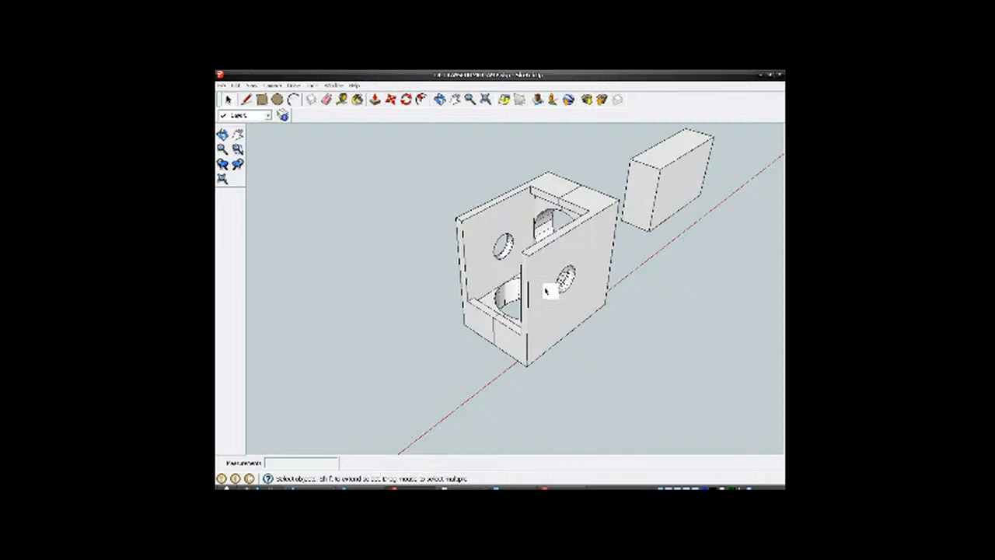
Step: Inspect the joined housing's interior up close, checking the side walls, both circular cradles and the holes
scroll(544, 289, "up", 5)
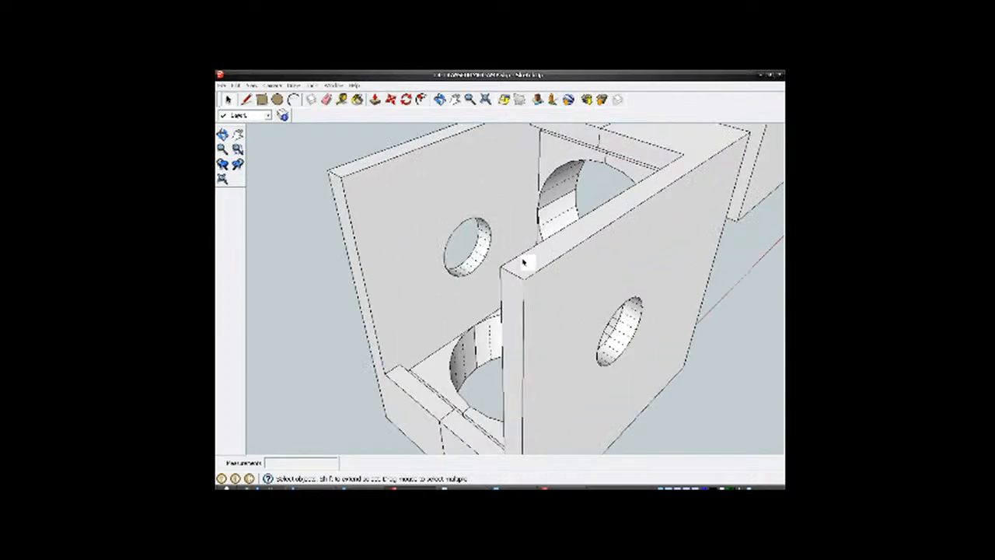
middle_click_drag(540, 289, 642, 256)
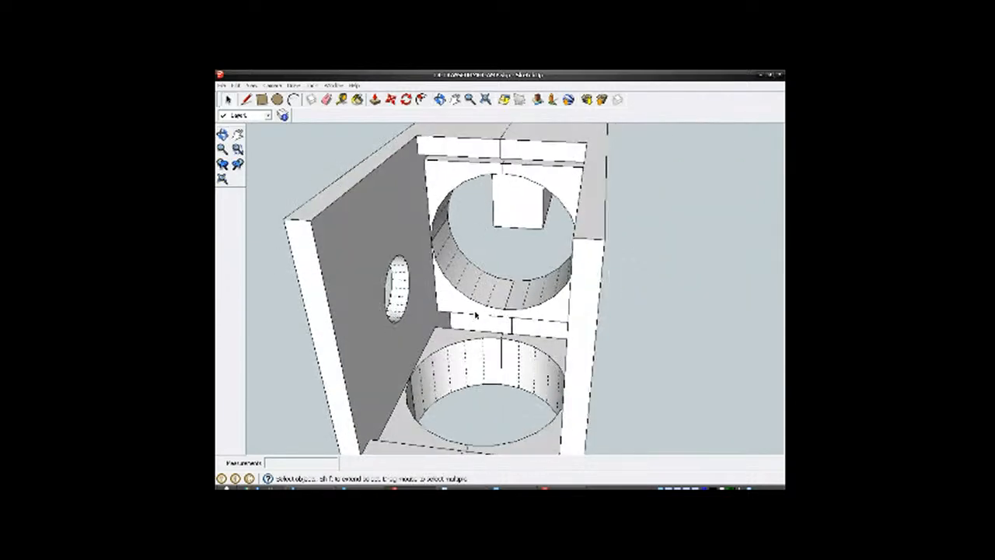
mouse_move(453, 331)
middle_mouse_down()
mouse_move(518, 311)
mouse_move(527, 268)
mouse_move(412, 273)
mouse_move(420, 283)
mouse_move(381, 262)
middle_mouse_up()
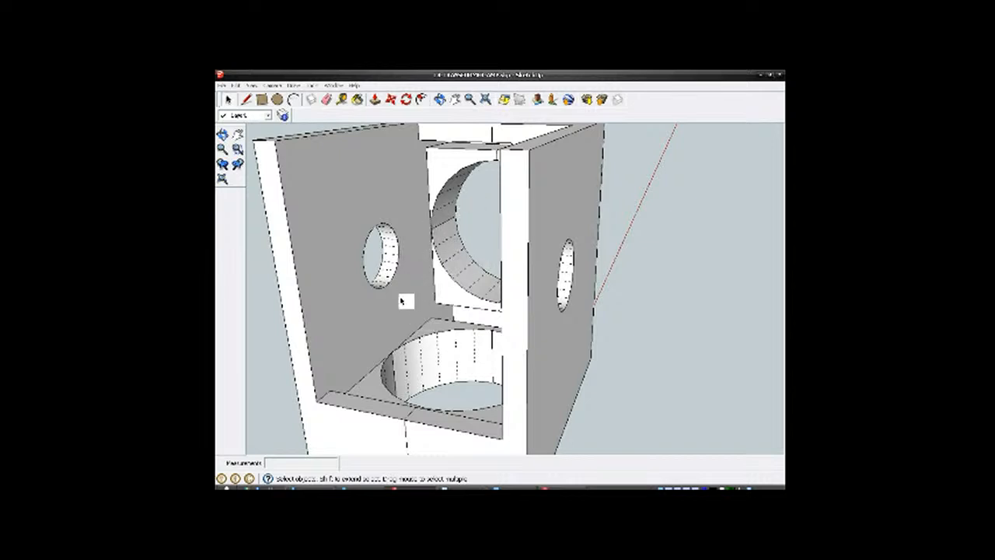
scroll(405, 288, "down", 5)
middle_click_drag(408, 258, 453, 207)
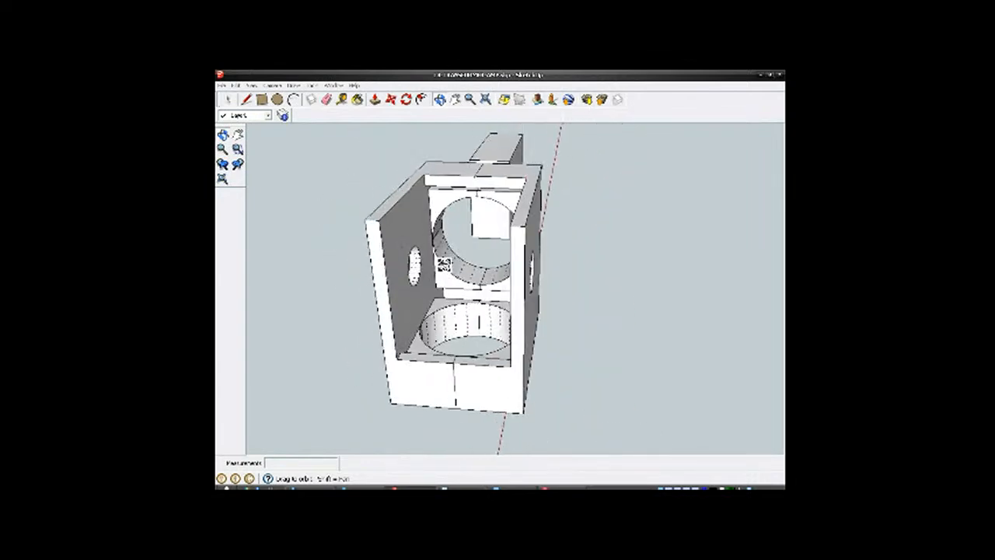
middle_click_drag(451, 279, 471, 304)
middle_click_drag(449, 340, 466, 247)
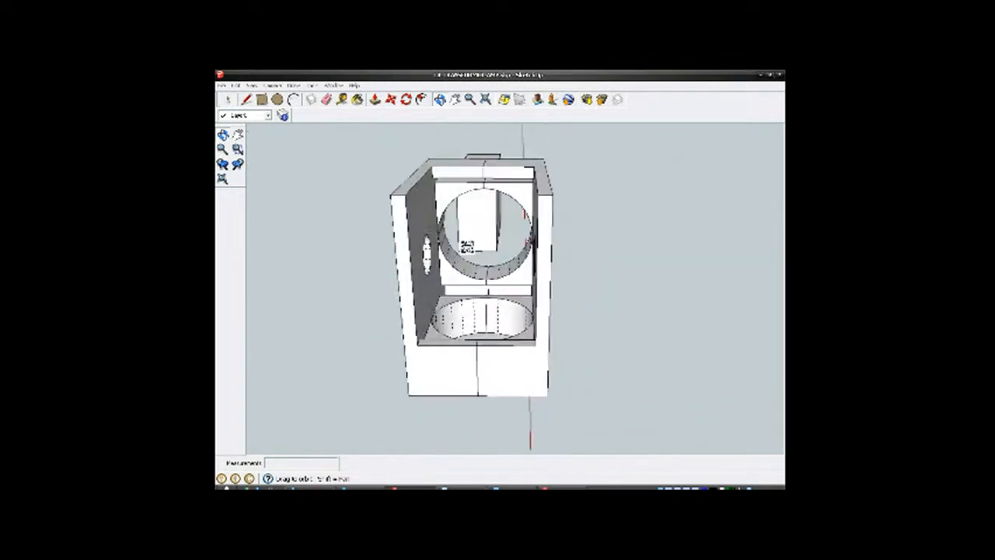
scroll(468, 311, "up", 8)
middle_click_drag(471, 313, 447, 303)
scroll(488, 296, "up", 3)
scroll(488, 296, "down", 1)
scroll(488, 297, "up", 5)
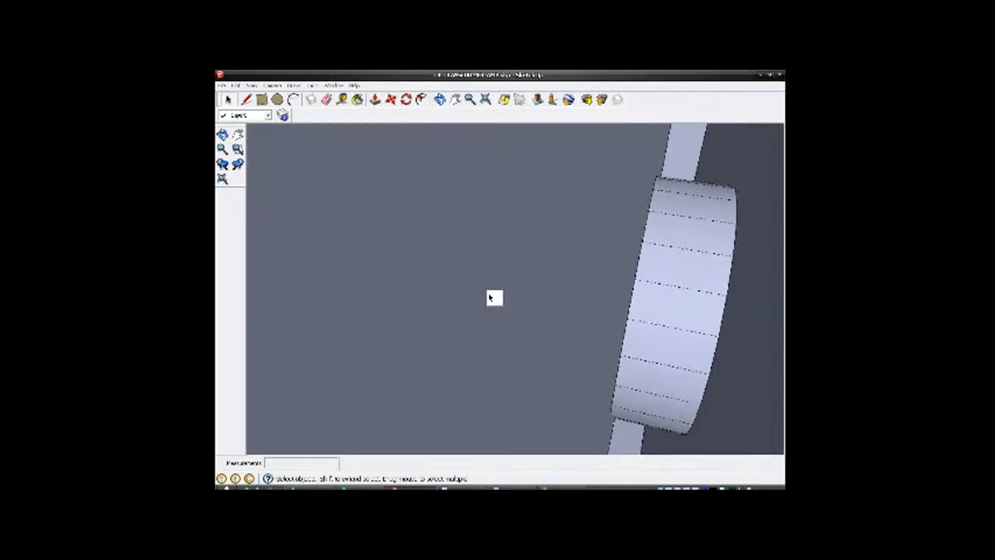
scroll(544, 308, "down", 4)
middle_click_drag(446, 306, 422, 367)
scroll(502, 316, "down", 3)
Step: Compare the joined housing with the coil assembly and the separate solid block from several viewpoints
scroll(502, 316, "down", 8)
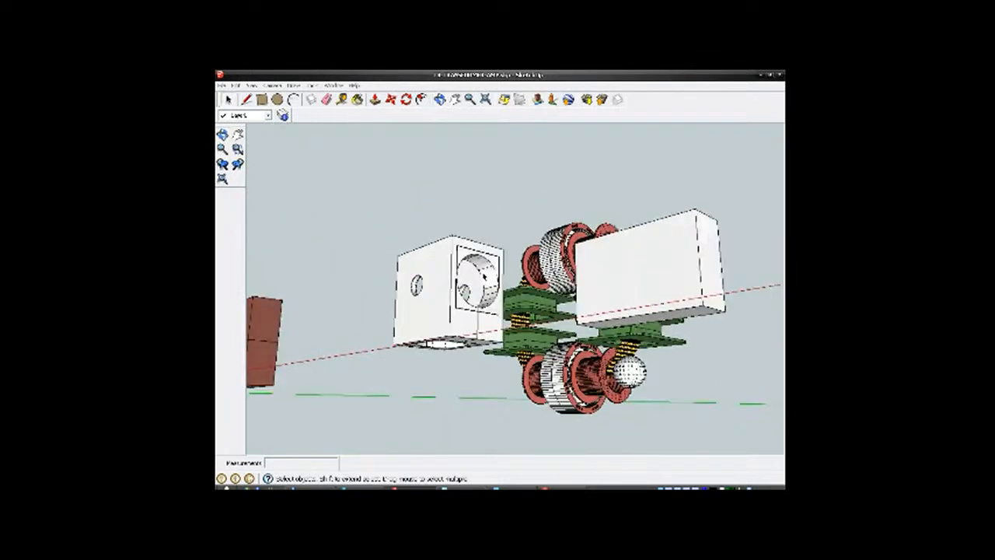
scroll(483, 276, "up", 4)
middle_click_drag(483, 276, 570, 362)
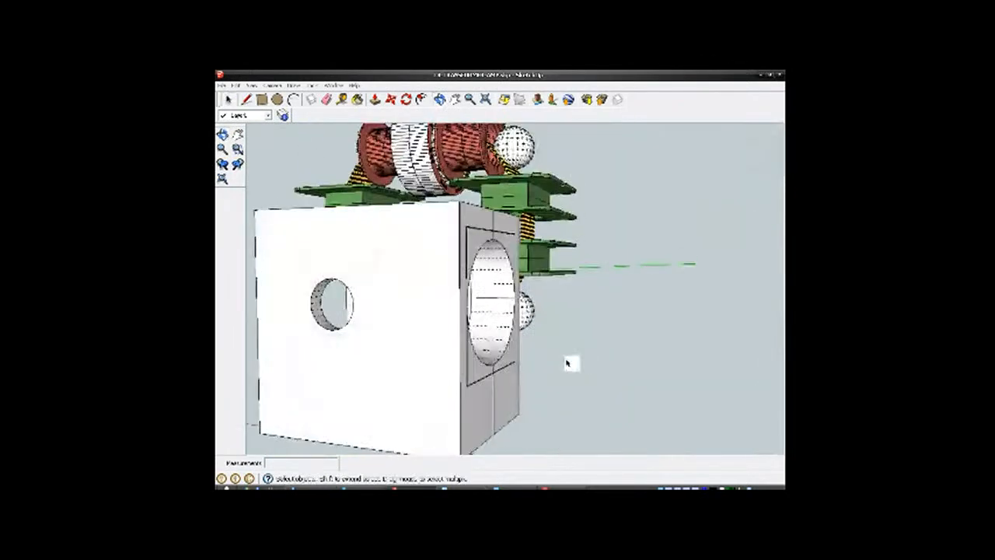
scroll(504, 338, "down", 7)
middle_click_drag(504, 338, 585, 372)
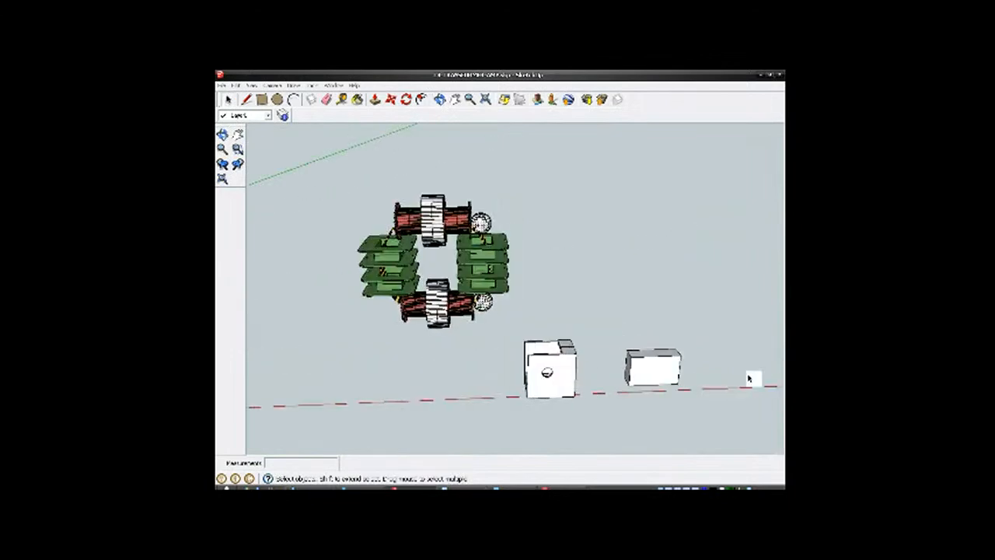
scroll(675, 379, "up", 3)
mouse_move(677, 378)
middle_mouse_down()
mouse_move(551, 368)
mouse_move(570, 382)
mouse_move(422, 337)
middle_mouse_up()
scroll(422, 337, "down", 4)
scroll(434, 378, "up", 5)
mouse_move(434, 378)
middle_mouse_down()
mouse_move(465, 363)
mouse_move(468, 329)
mouse_move(451, 347)
mouse_move(507, 333)
middle_mouse_up()
Step: Erase the mirrored half of the housing
scroll(460, 314, "down", 4)
scroll(446, 352, "up", 5)
right_click(488, 311)
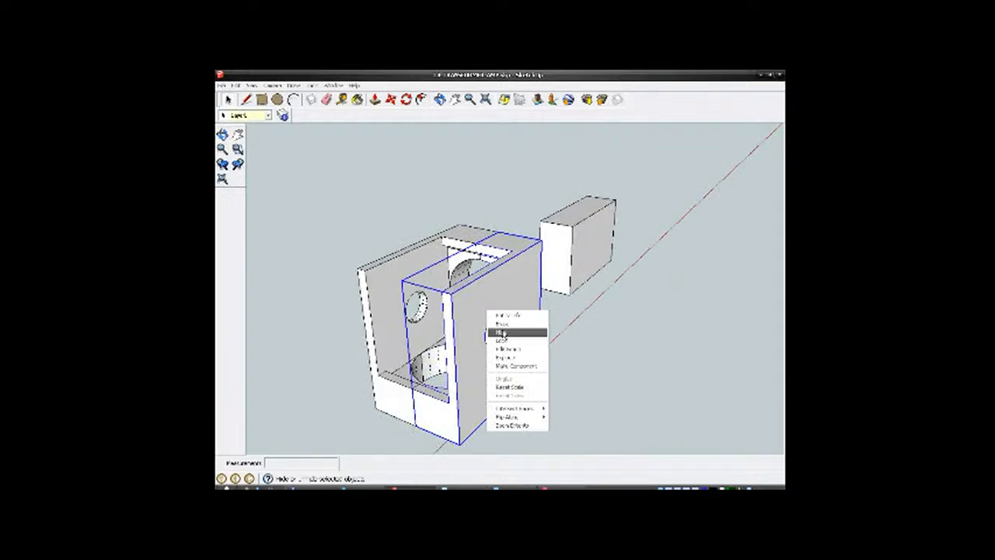
left_click(501, 324)
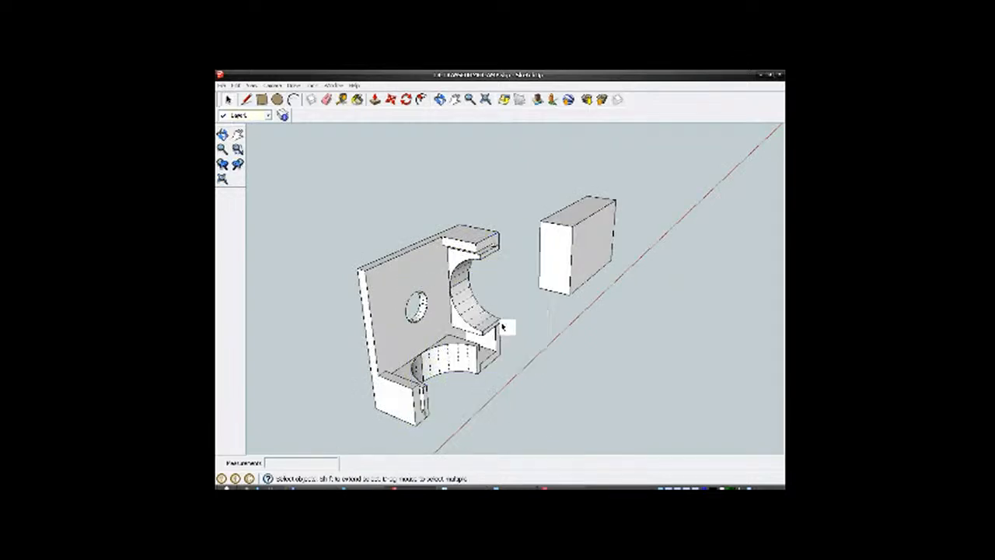
Step: Open the housing half's group for editing and select the wall shell inside it
left_click(423, 331)
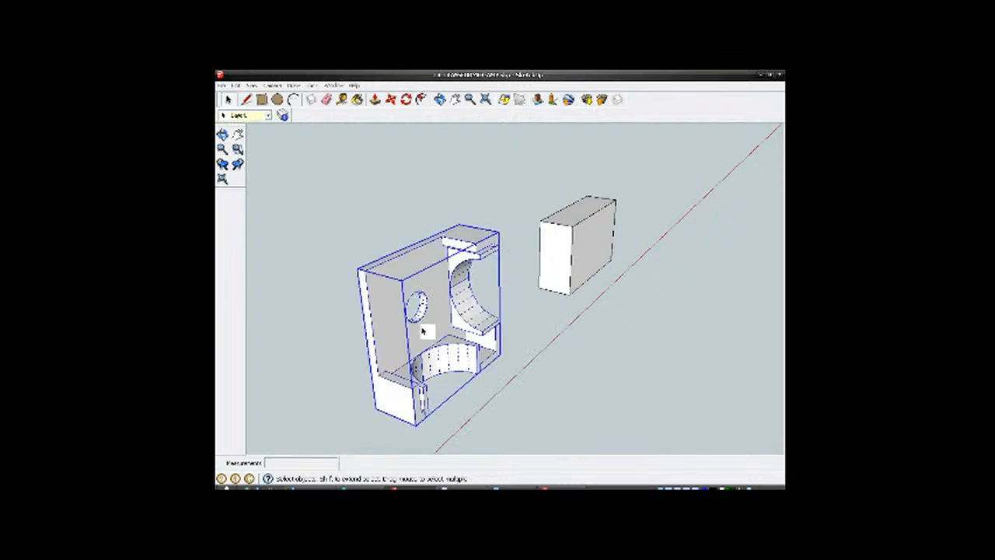
scroll(423, 330, "up", 3)
scroll(424, 328, "down", 2)
scroll(431, 322, "up", 4)
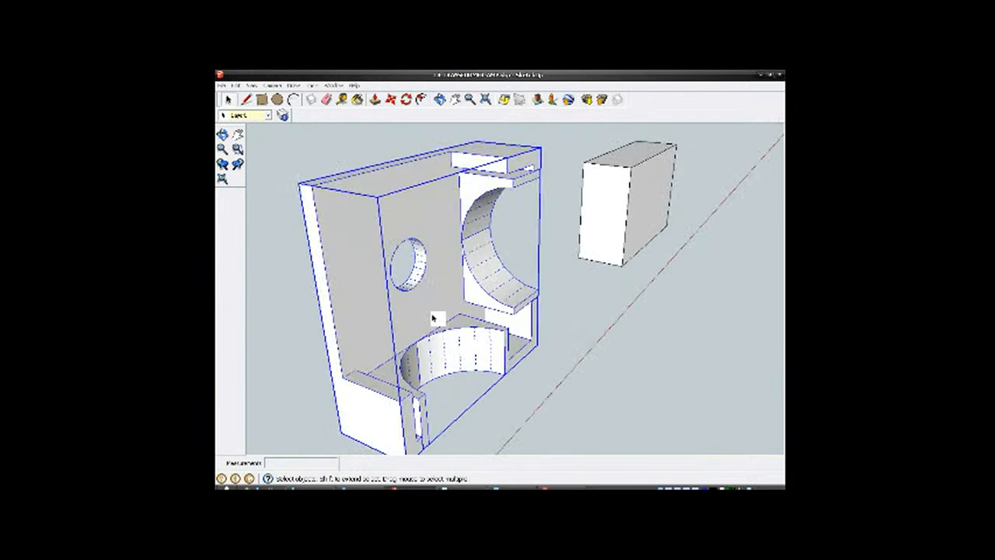
right_click(433, 317)
left_click(455, 356)
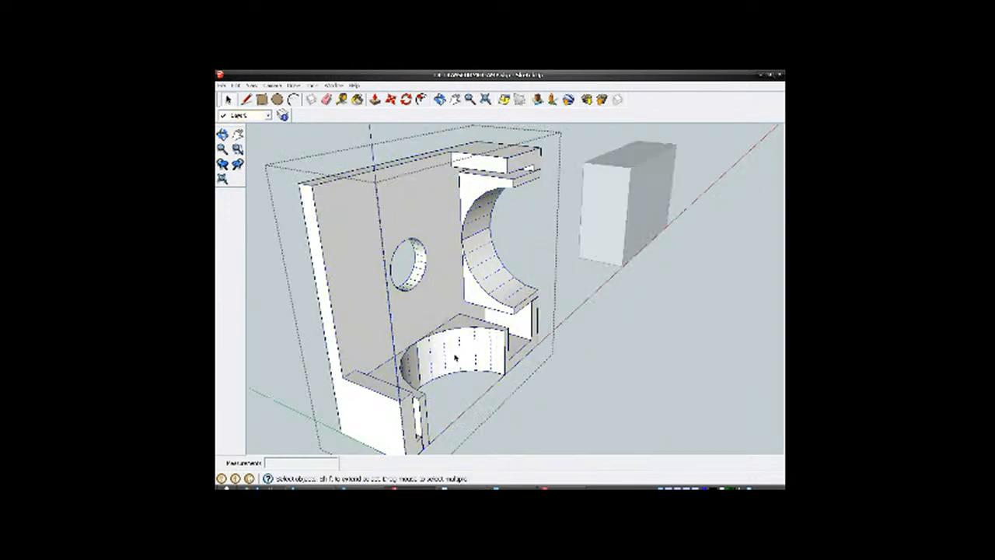
left_click(434, 309)
left_click(482, 265)
left_click(436, 294)
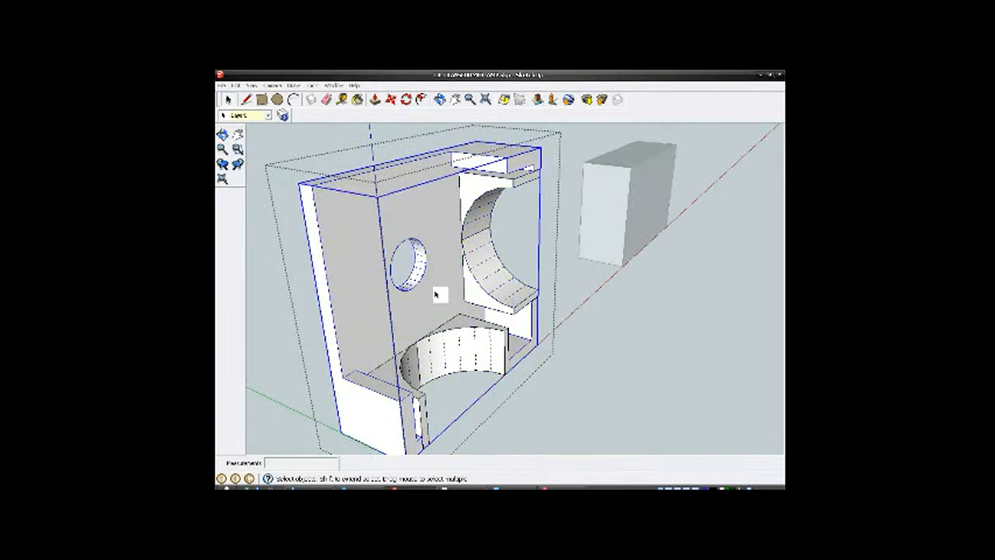
right_click(437, 295)
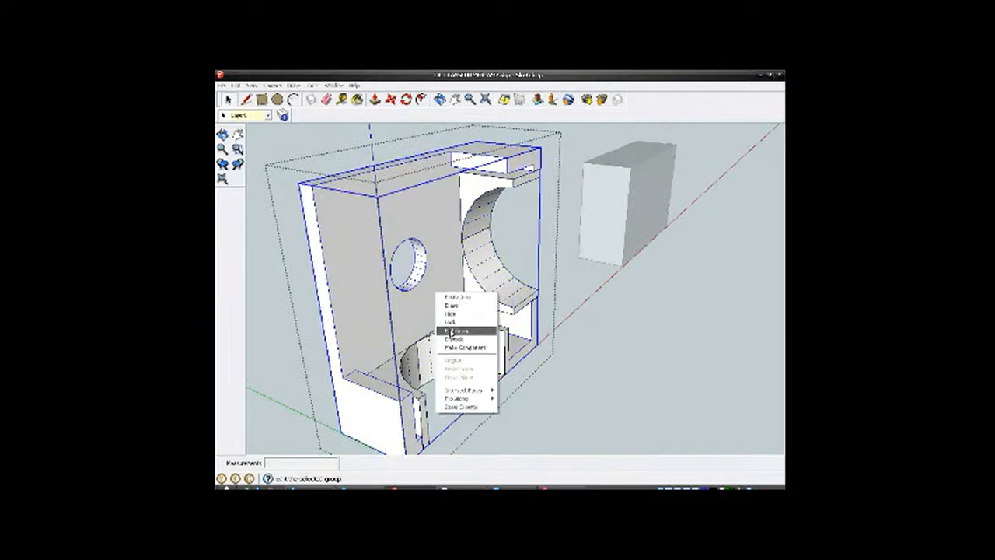
left_click(457, 330)
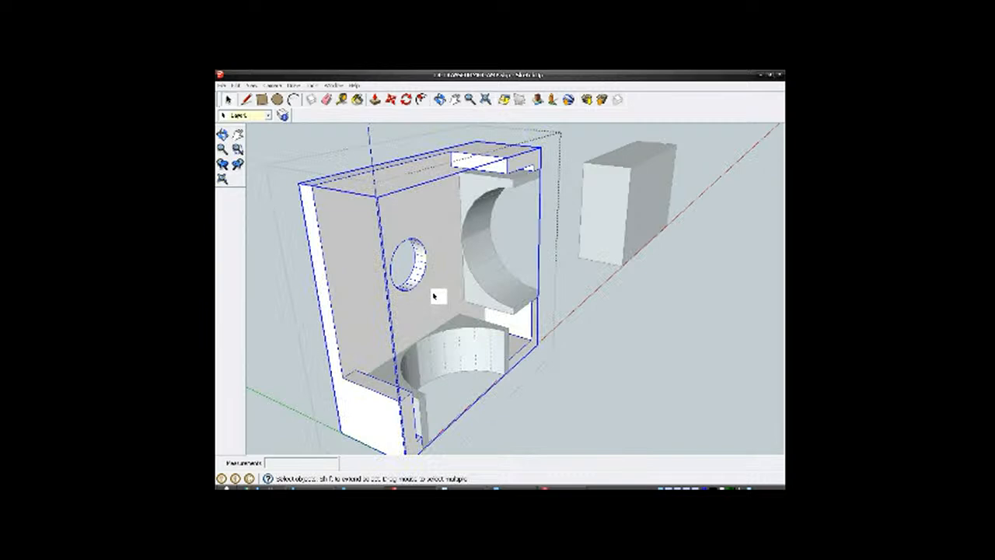
right_click(610, 375)
left_click(620, 380)
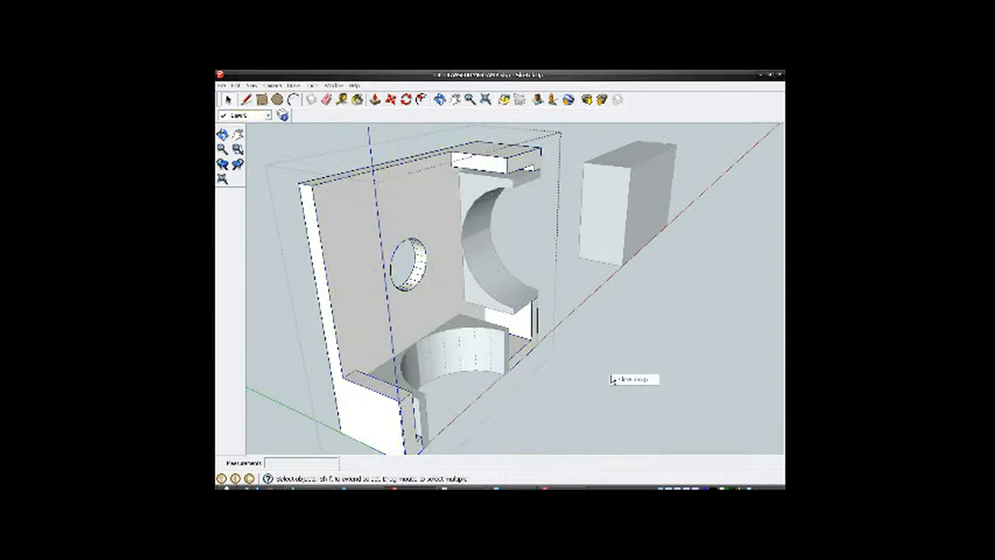
Step: Explode the wall shell's outer group inside the housing and select the remaining inner group
left_click(437, 294)
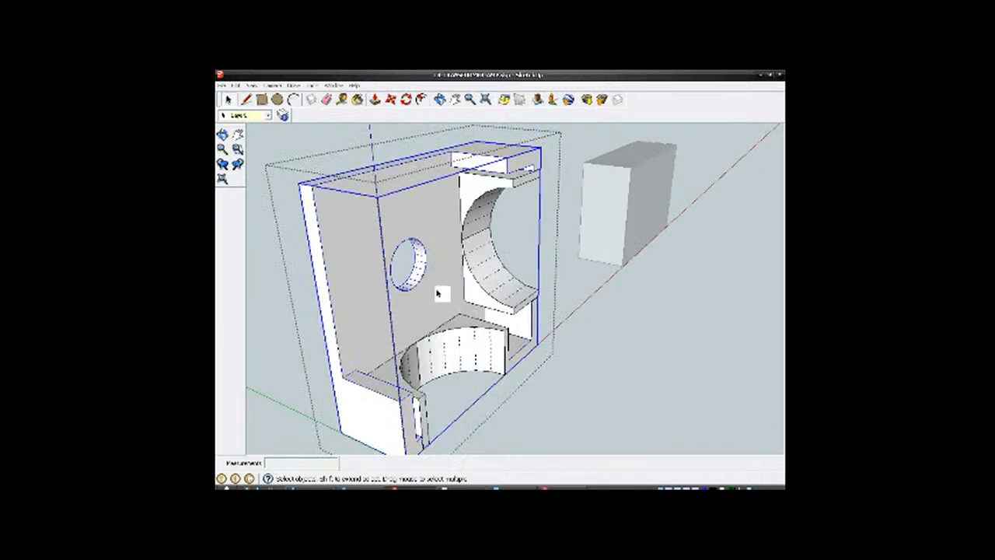
right_click(438, 293)
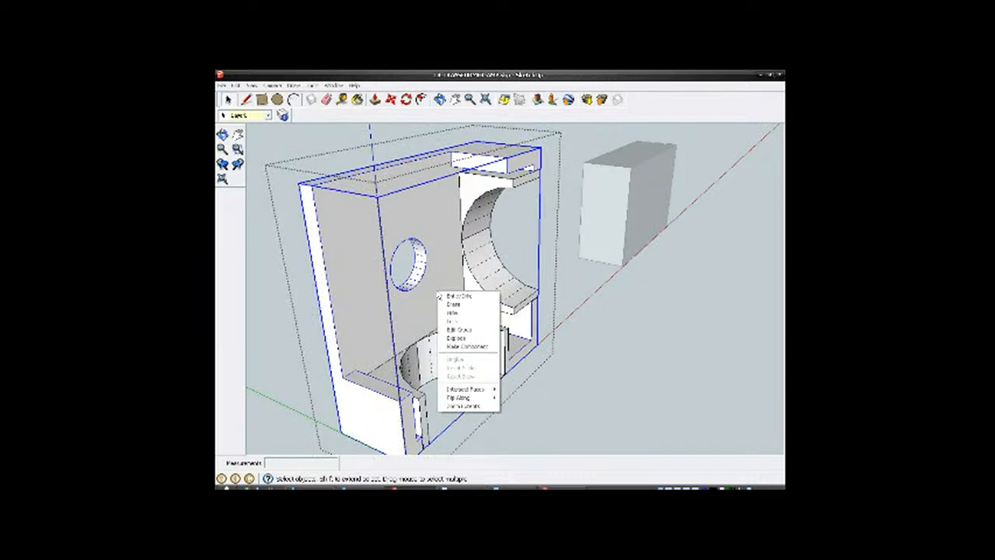
left_click(457, 338)
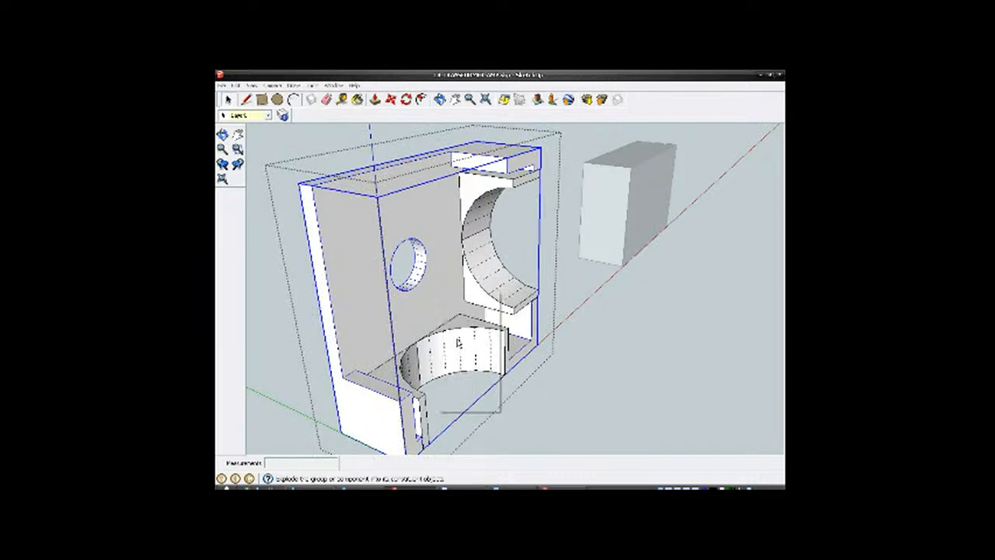
right_click(437, 296)
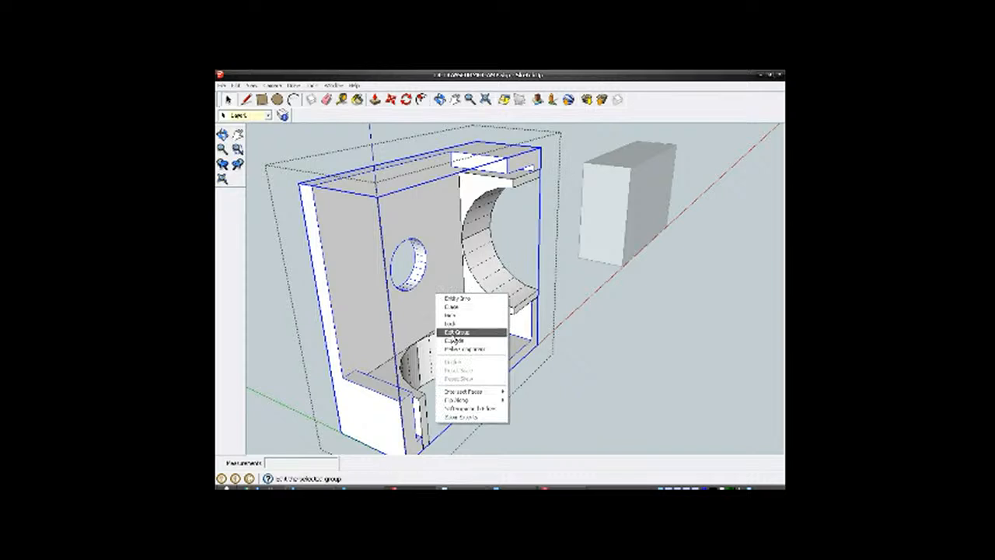
left_click(456, 339)
left_click(434, 302)
left_click(606, 355)
left_click(437, 295)
left_click(437, 295)
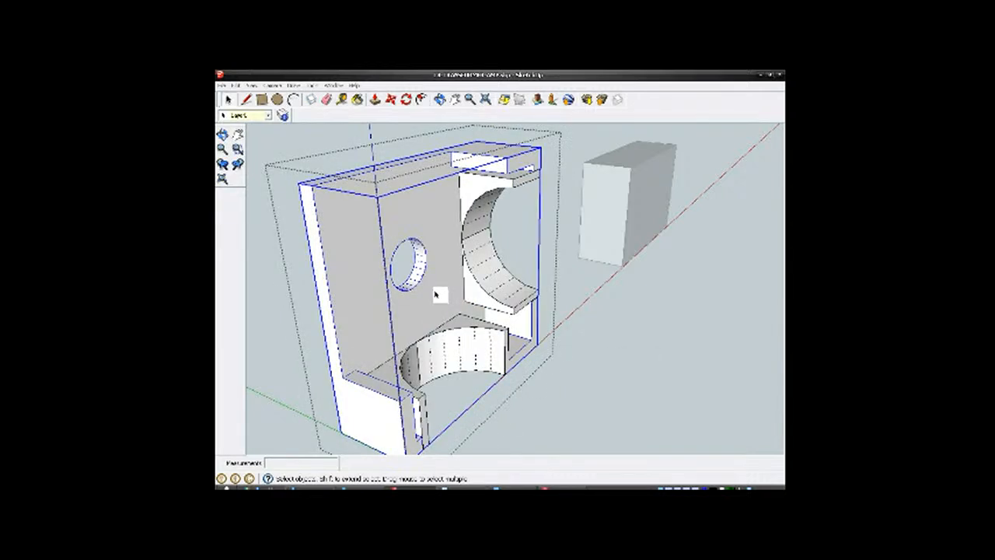
Step: Convert the wall shell group and both half-round cradle groups into components
right_click(437, 295)
left_click(454, 348)
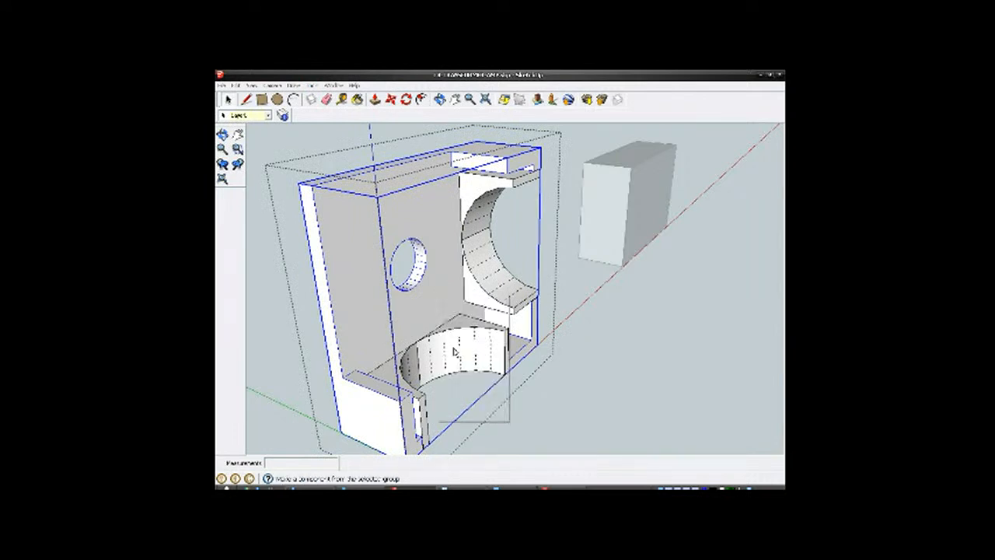
left_click(475, 246)
right_click(476, 246)
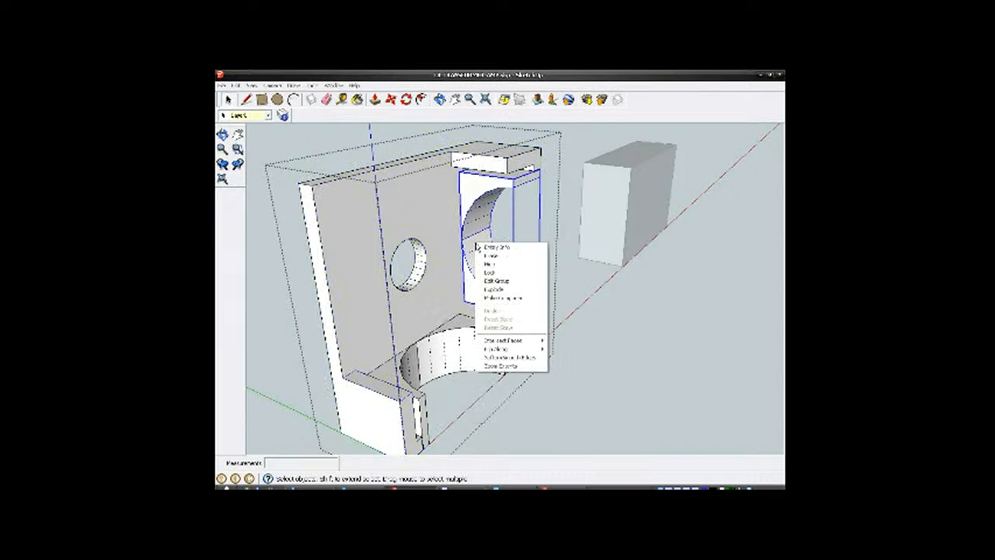
left_click(495, 289)
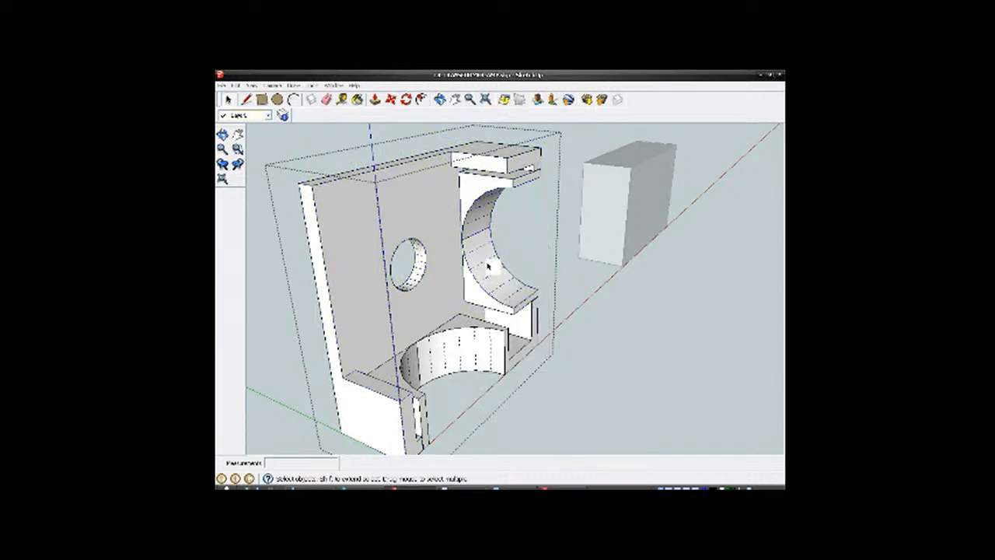
left_click(458, 342)
right_click(459, 341)
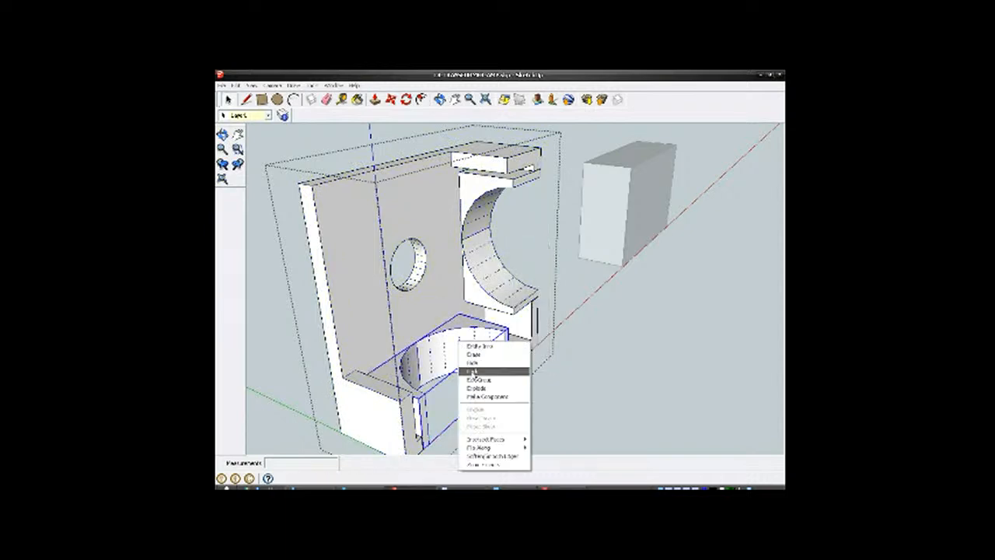
left_click(483, 398)
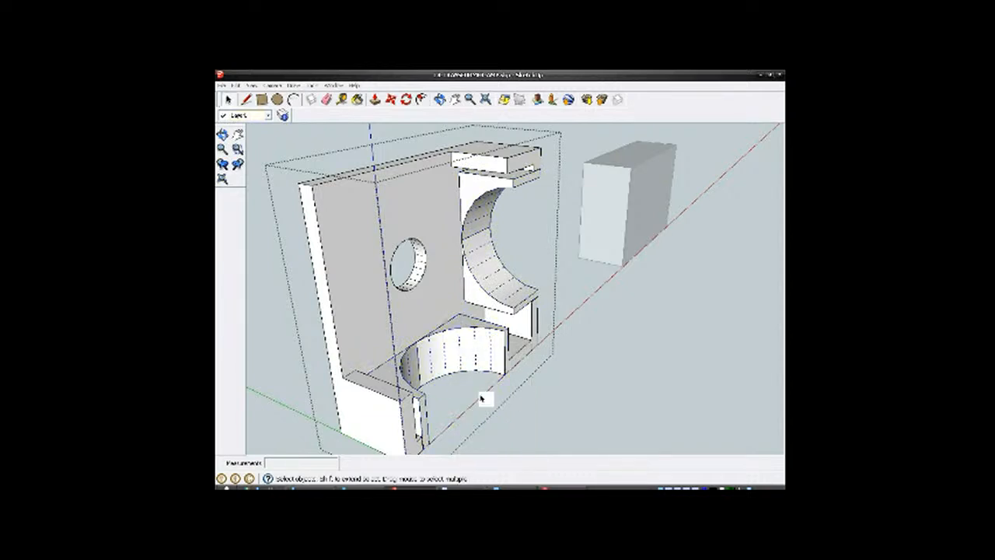
Step: Close the housing group after selecting its wall shell, and select the whole housing half
left_click(435, 310)
scroll(435, 307, "down", 3)
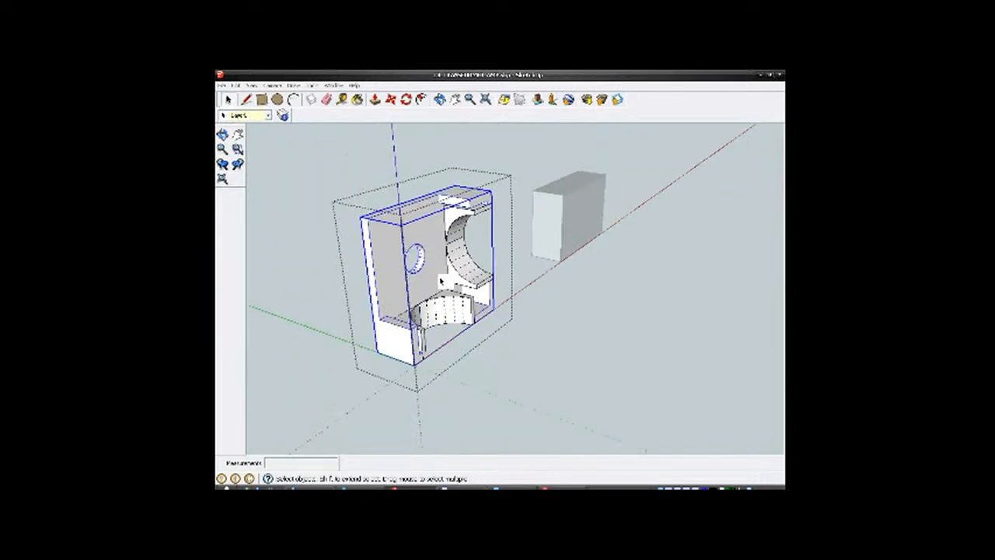
scroll(436, 268, "up", 1)
scroll(436, 268, "up", 1)
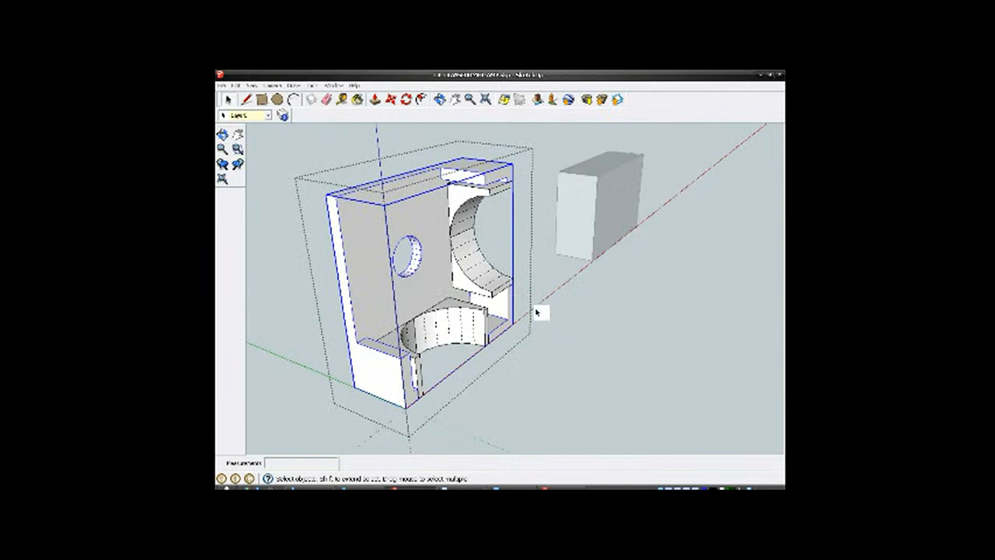
left_click(562, 360)
left_click(410, 280)
Step: Copy the housing half sideways from its outer bottom corner so the copy sits directly against the original's open side
scroll(426, 258, "down", 1)
middle_click_drag(424, 256, 426, 314)
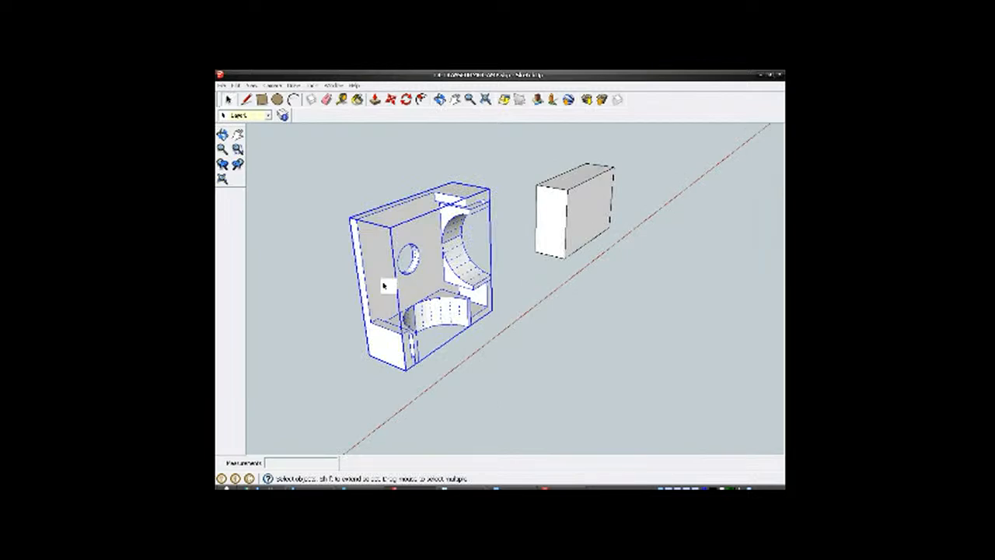
scroll(396, 295, "up", 5)
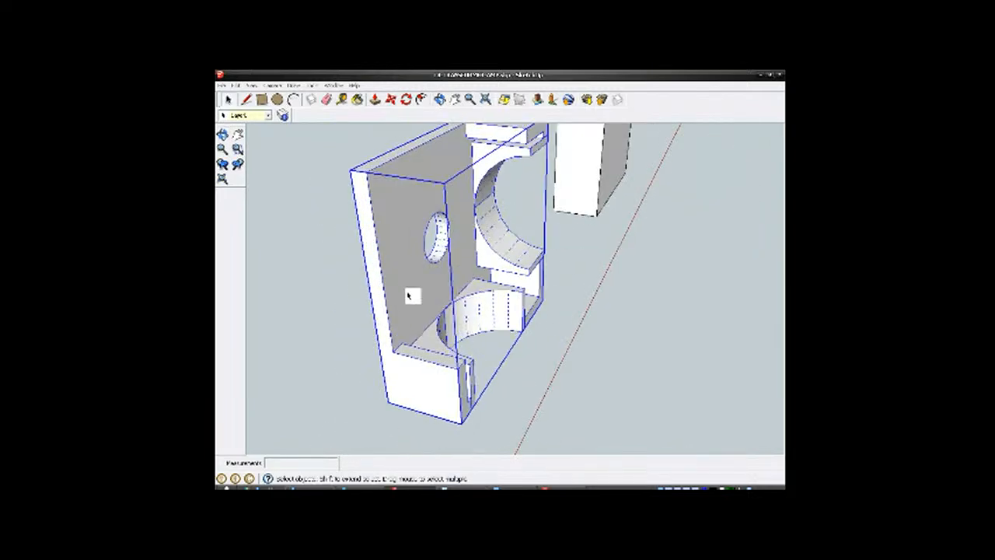
left_click(390, 99)
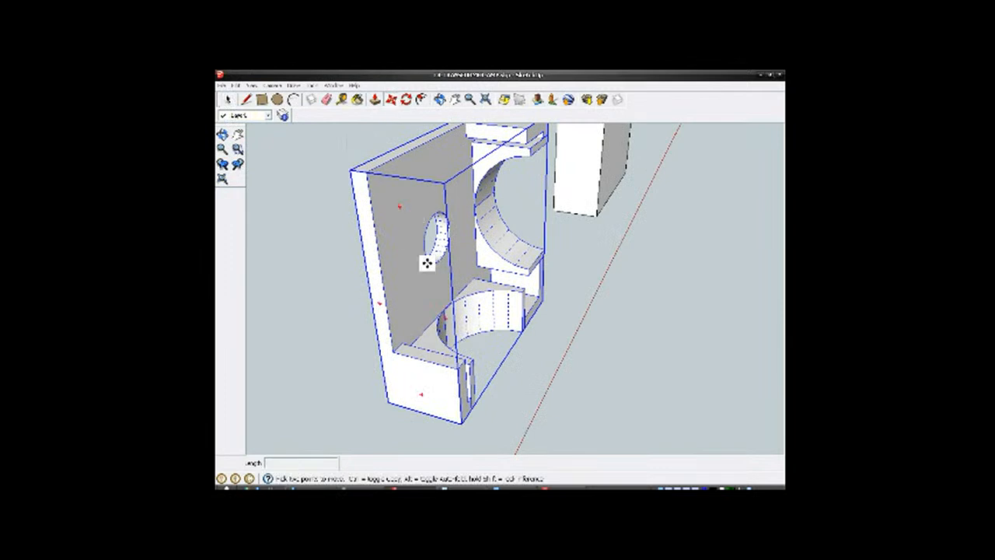
middle_click_drag(423, 385, 480, 349)
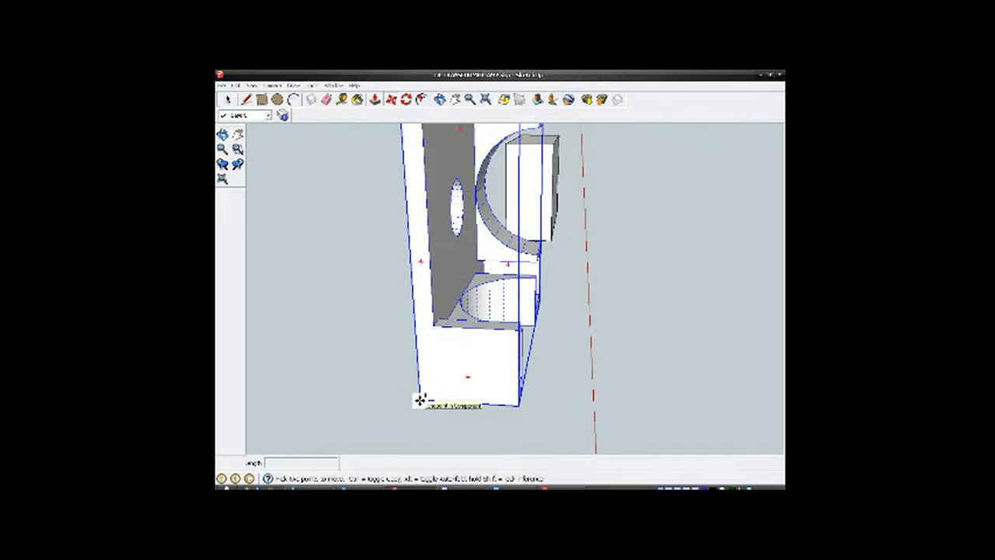
left_click(420, 399)
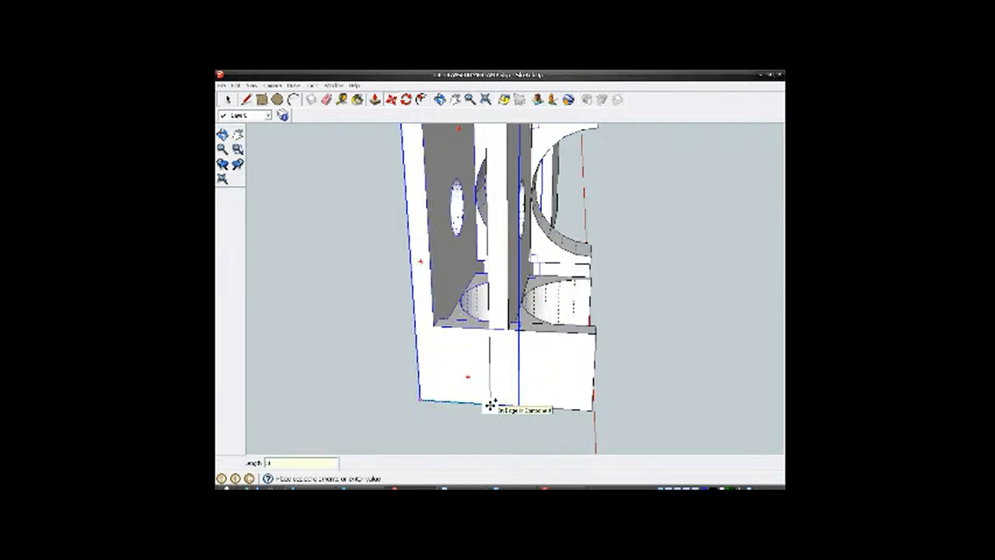
left_click(490, 405)
Step: Flip the copied housing half along the group's green axis to mirror it against the original
right_click(555, 376)
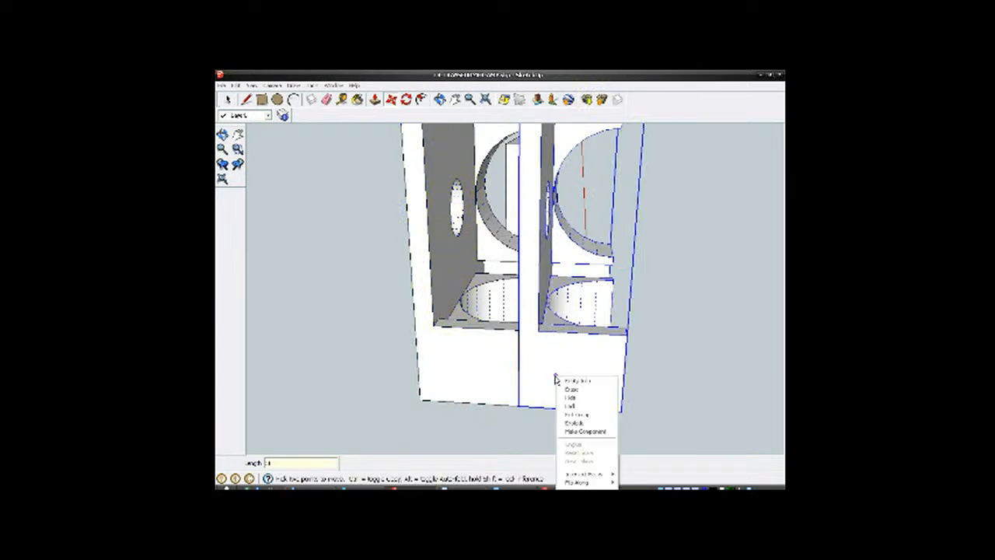
mouse_move(609, 484)
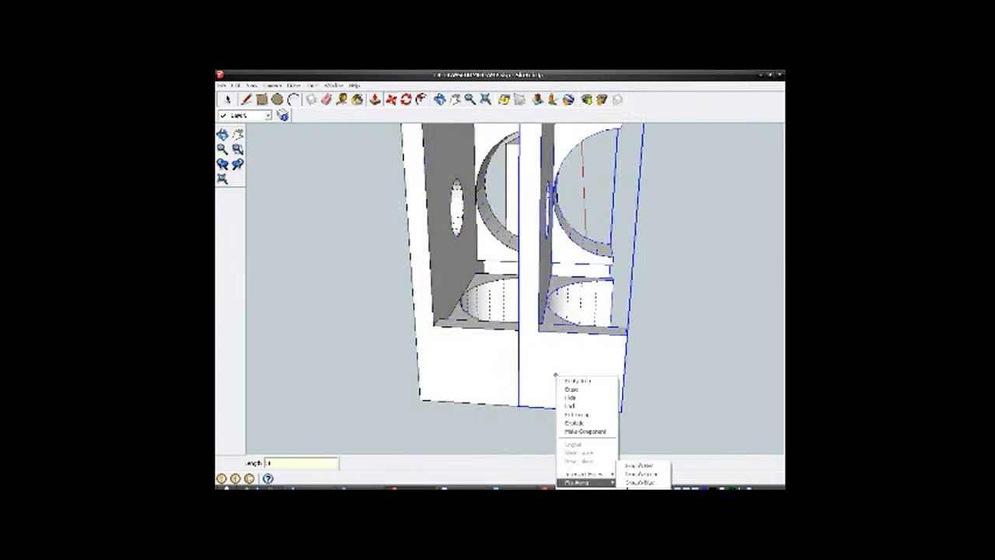
left_click(638, 473)
key("m")
middle_click_drag(567, 371, 296, 202)
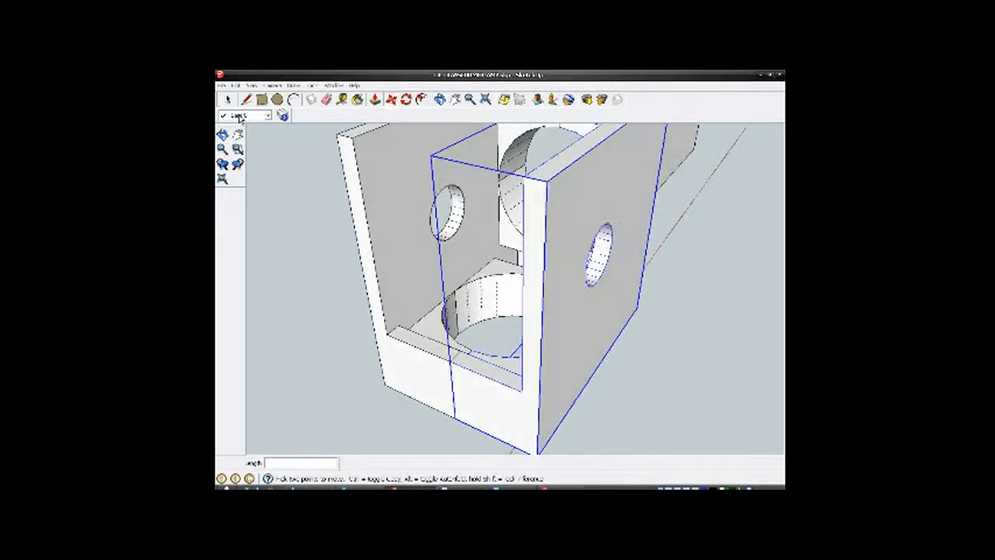
Step: Open the original housing half's group and then its wall shell component for editing
left_click(228, 100)
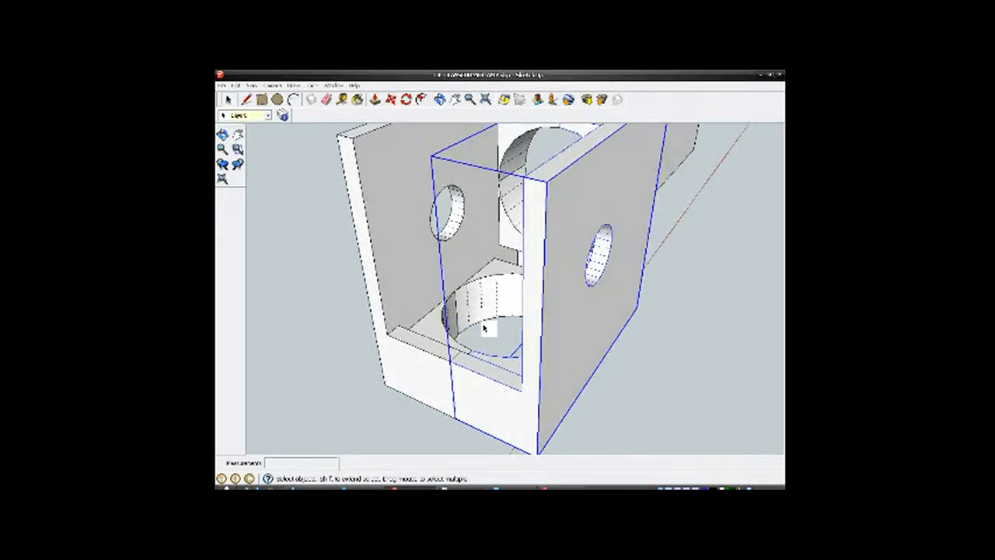
scroll(483, 328, "down", 4)
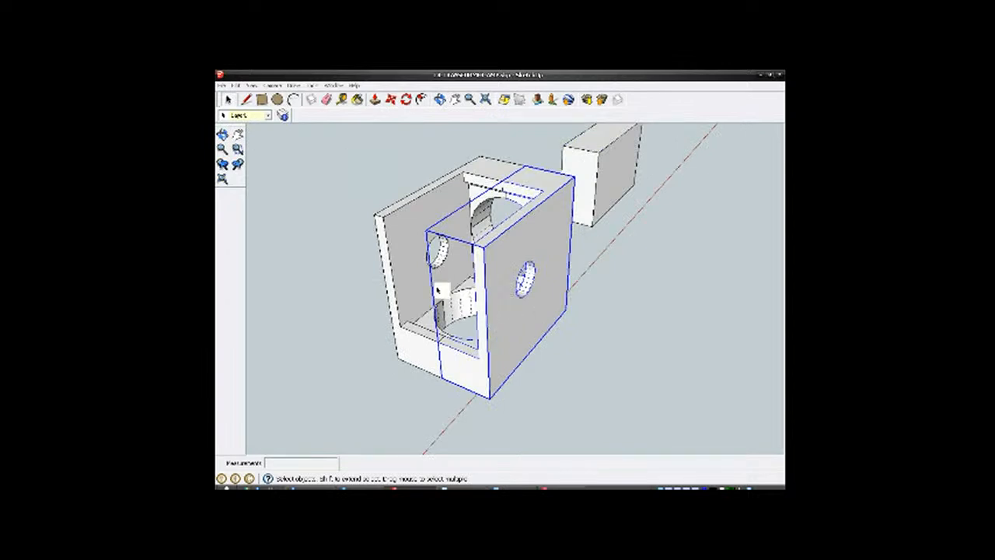
left_click(401, 256)
right_click(402, 257)
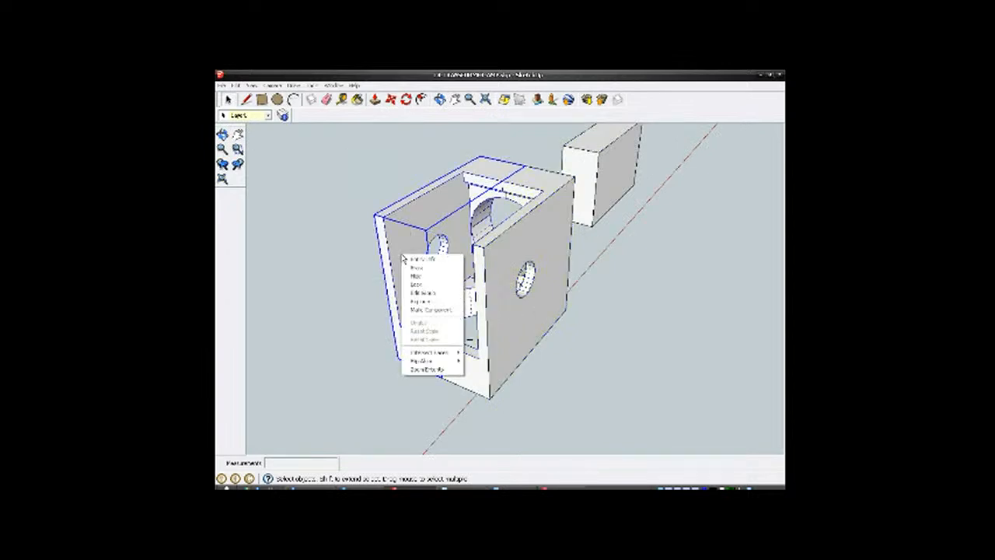
left_click(421, 292)
left_click(412, 272)
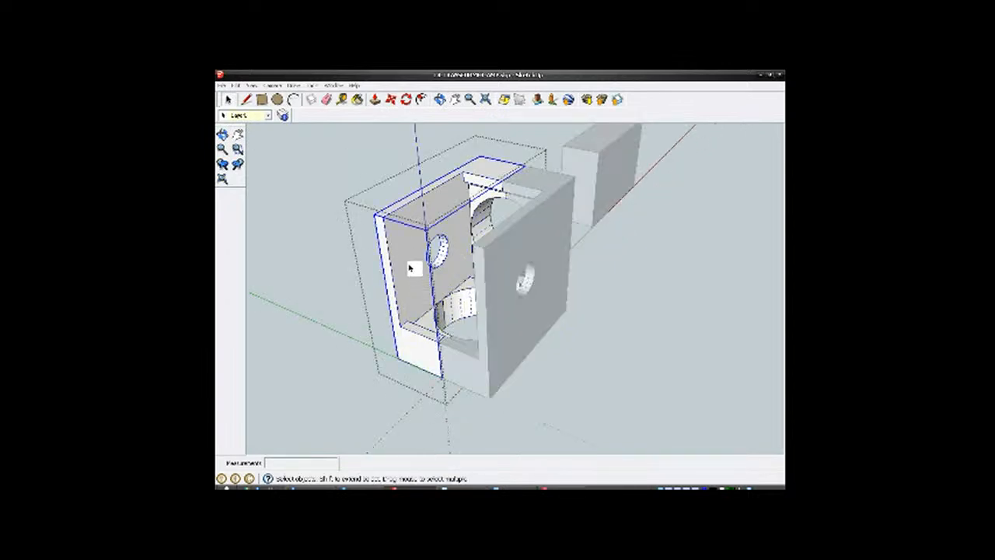
right_click(418, 244)
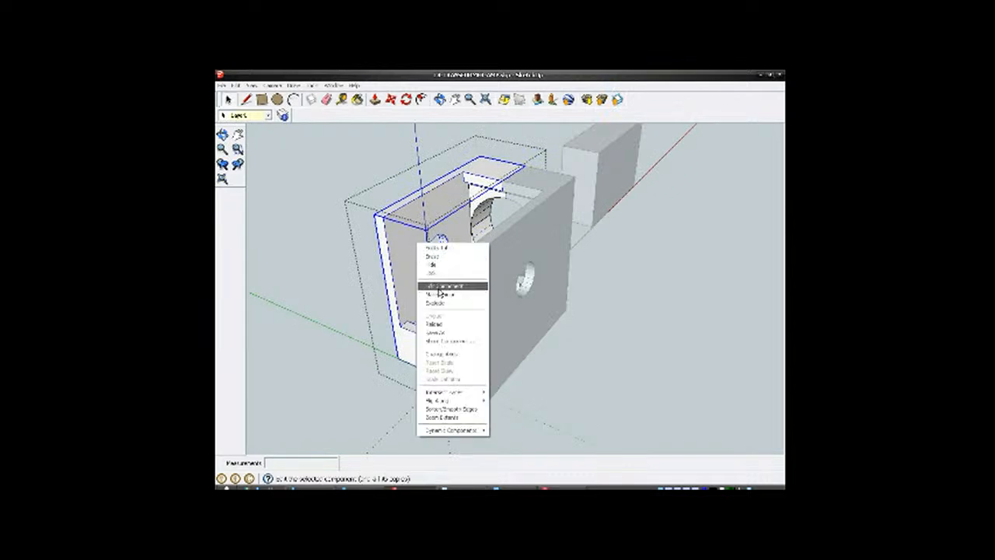
left_click(440, 286)
Step: Open the wall shell's geometry for editing and choose the pale cream paint colour from the Markers collection
left_click(417, 273)
middle_click_drag(417, 274, 440, 288)
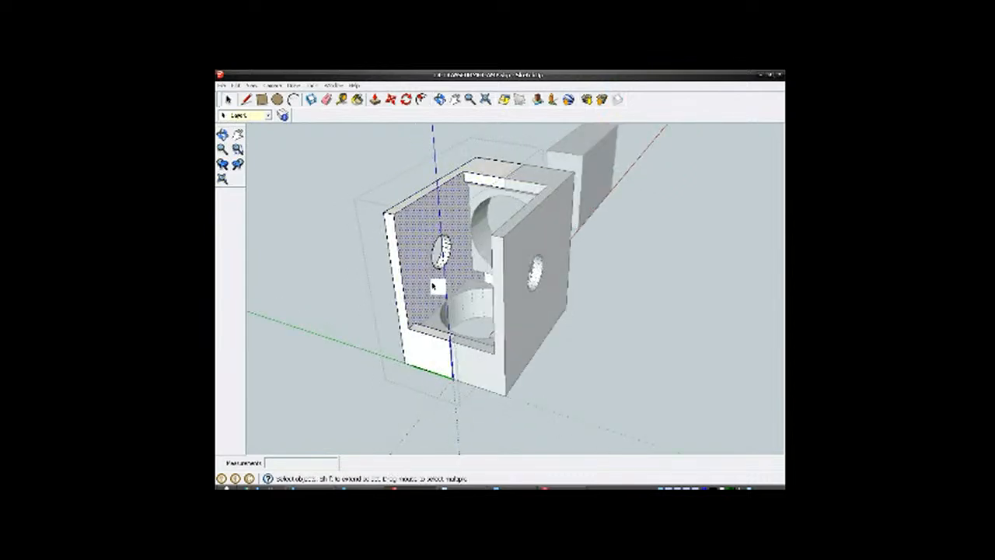
left_click(311, 86)
left_click(327, 115)
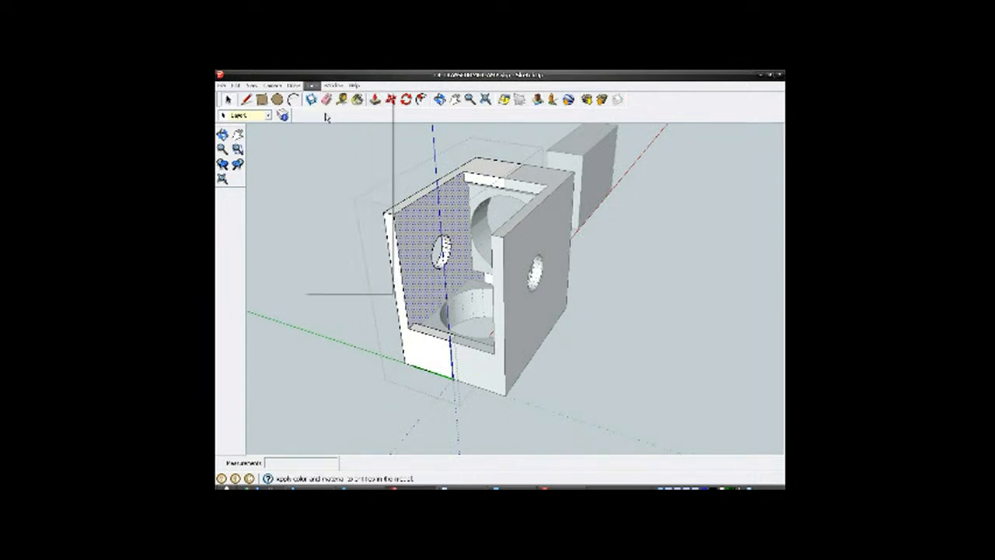
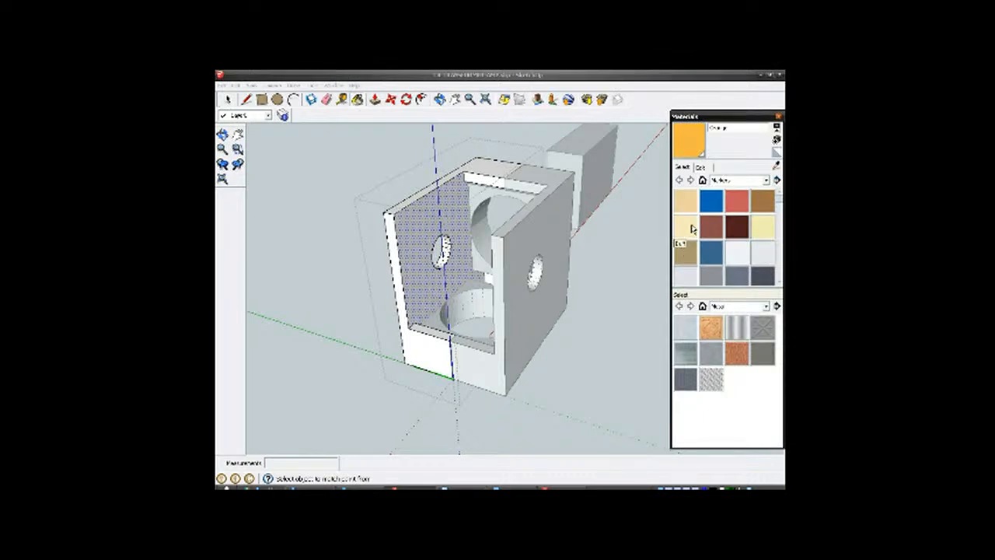
left_click(691, 225)
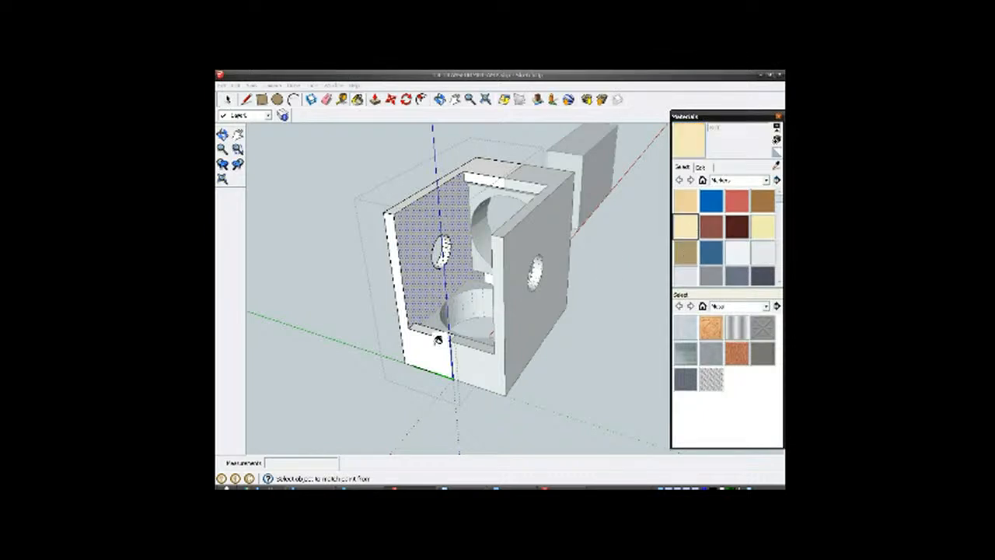
Step: Paint all connected geometry of the wall shell with the cream colour and close the component and housing group
right_click(426, 347)
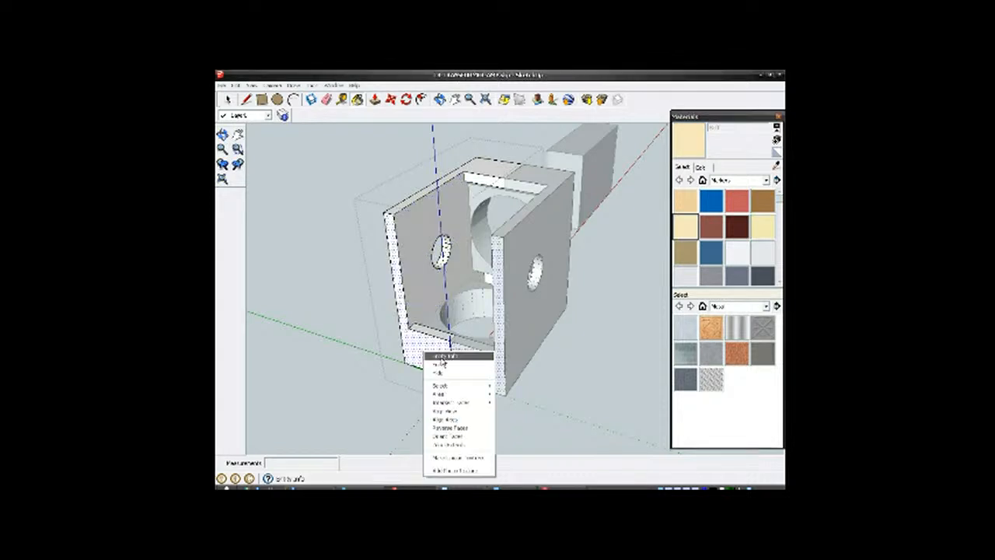
mouse_move(458, 386)
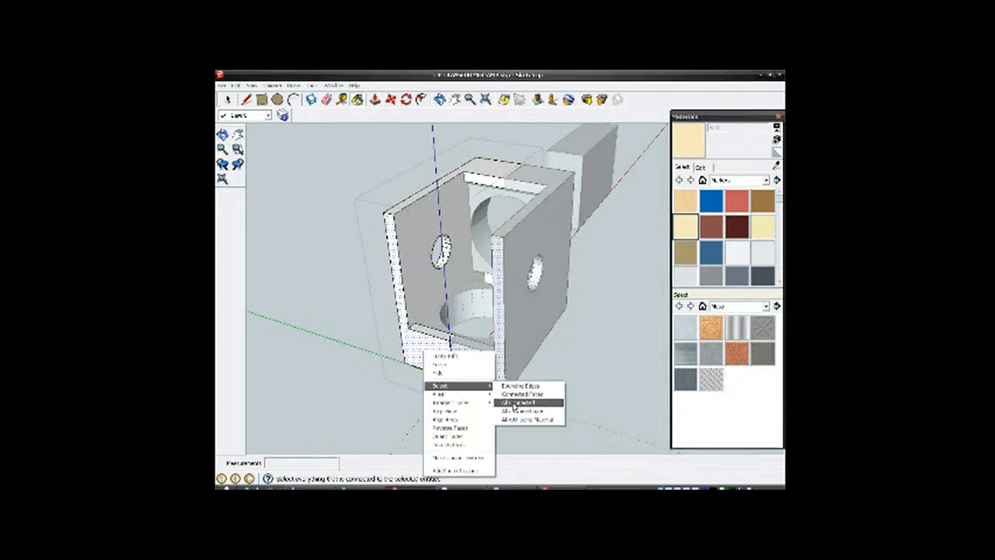
left_click(515, 404)
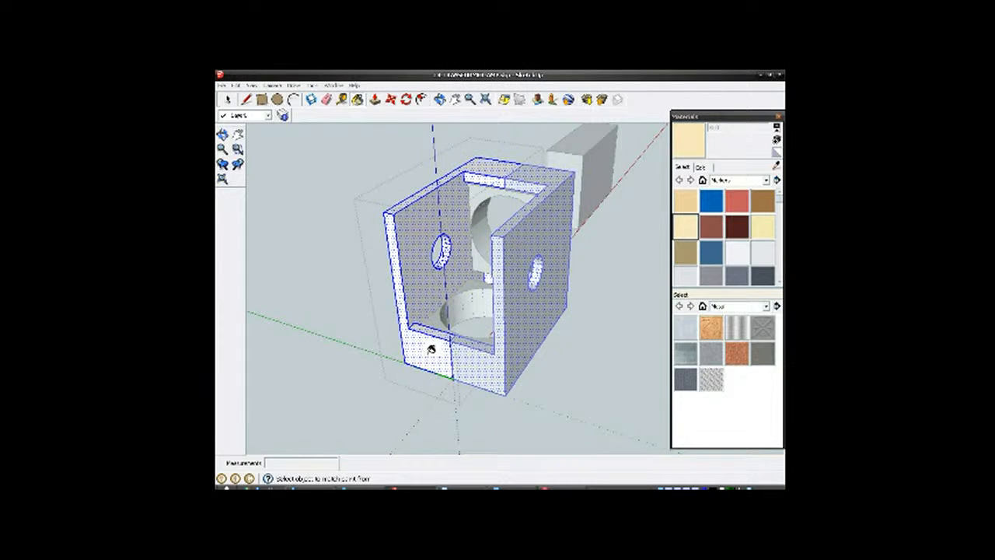
left_click(432, 349)
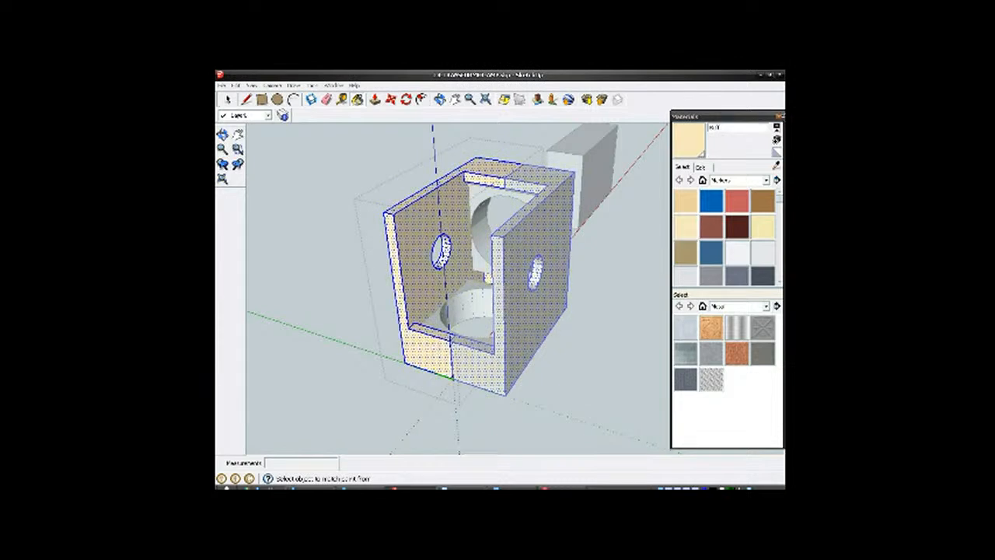
left_click(777, 117)
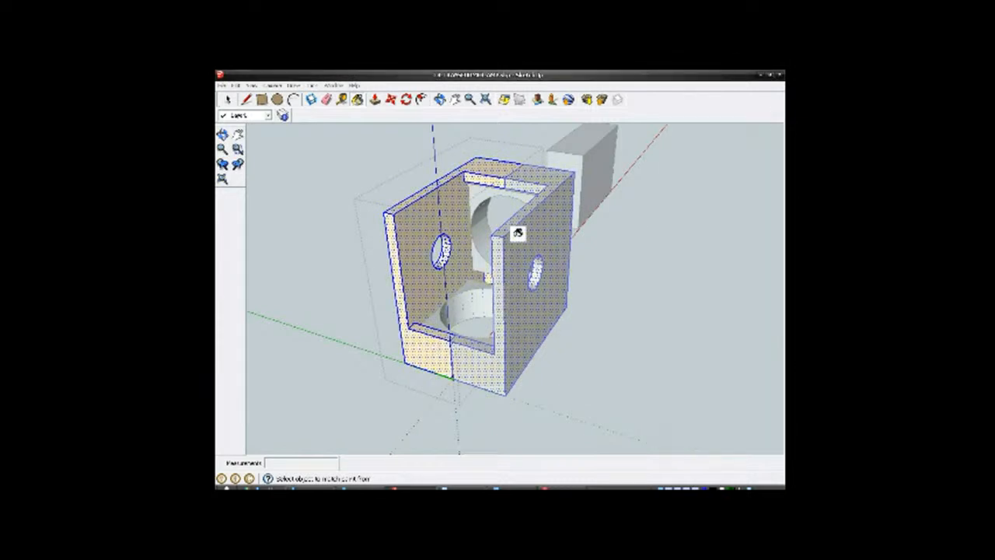
key("space")
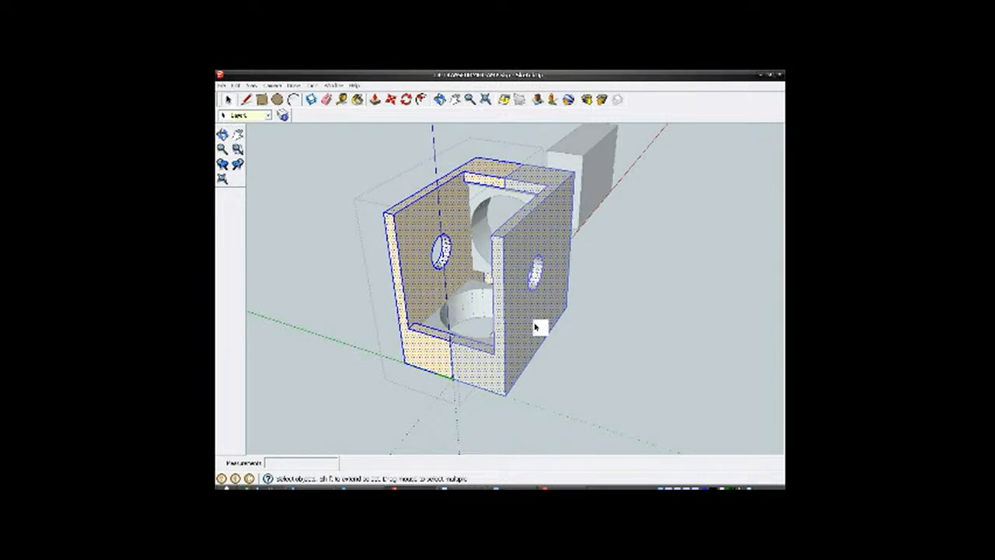
left_click(597, 345)
left_click(597, 345)
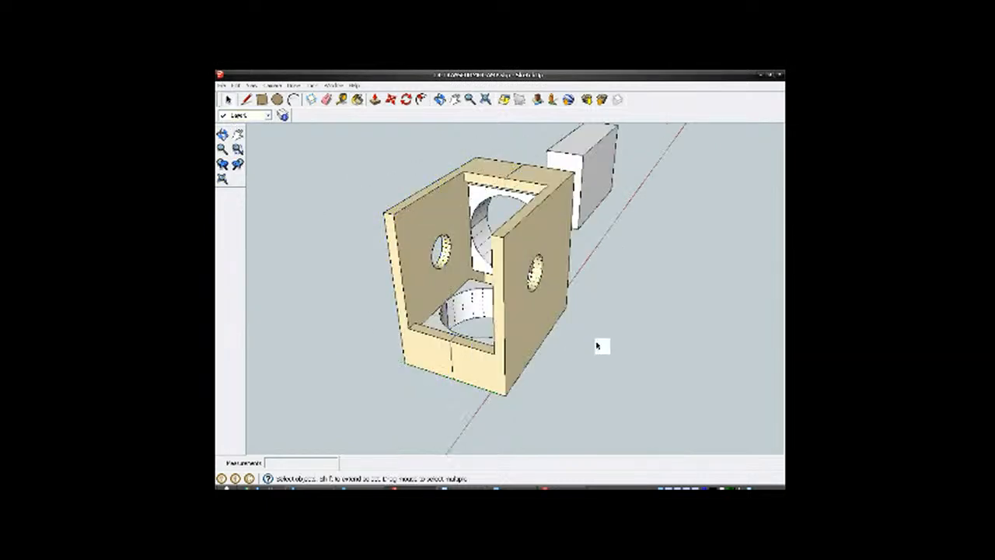
mouse_move(460, 320)
middle_mouse_down()
mouse_move(569, 345)
mouse_move(575, 383)
mouse_move(502, 307)
middle_mouse_up()
scroll(480, 307, "up", 3)
left_click(480, 309)
right_click(480, 307)
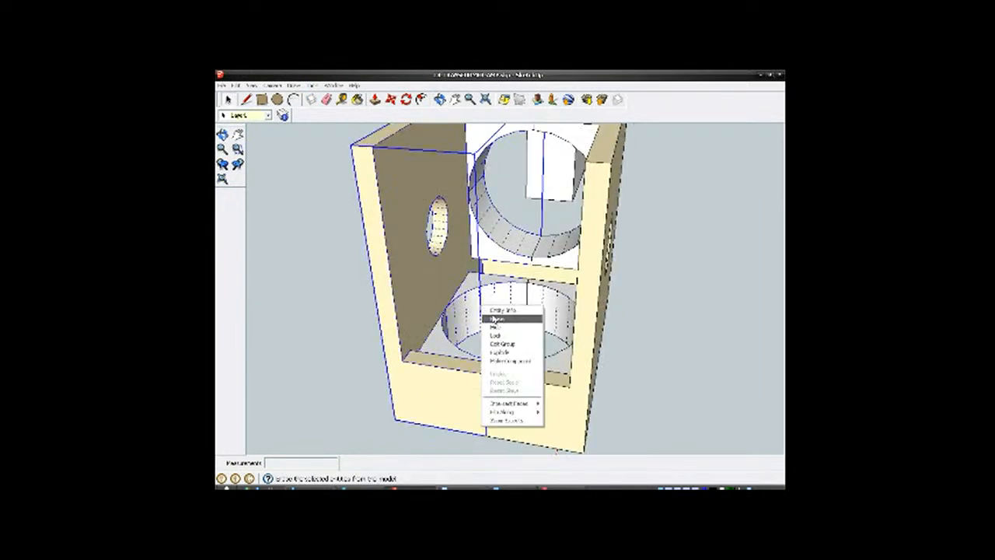
left_click(497, 343)
left_click(491, 301)
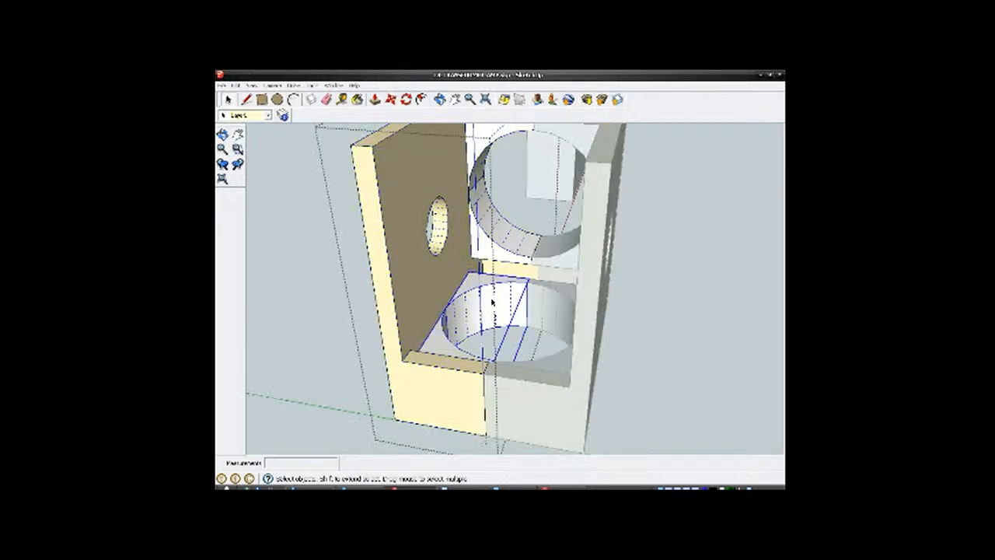
right_click(494, 300)
left_click(501, 344)
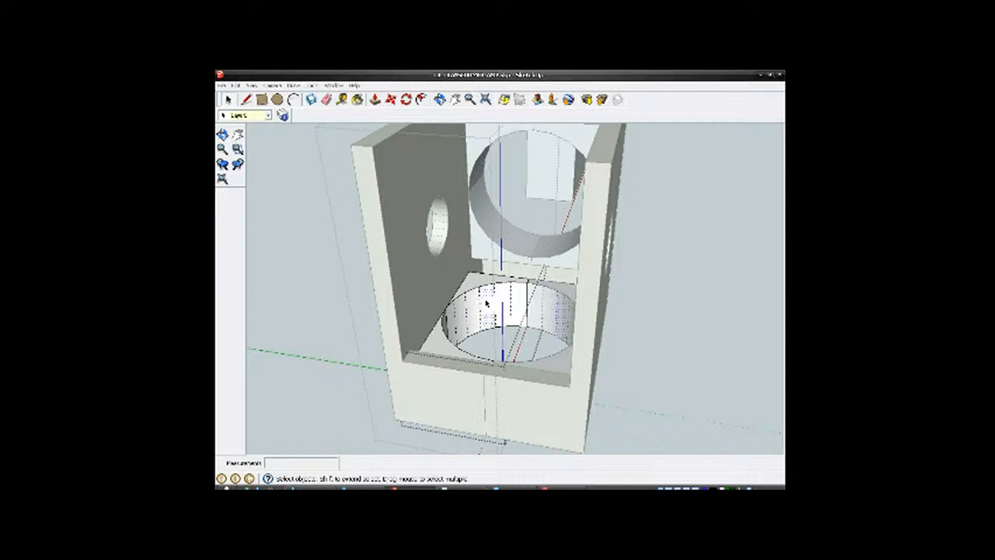
scroll(484, 303, "down", 3)
left_click(616, 336)
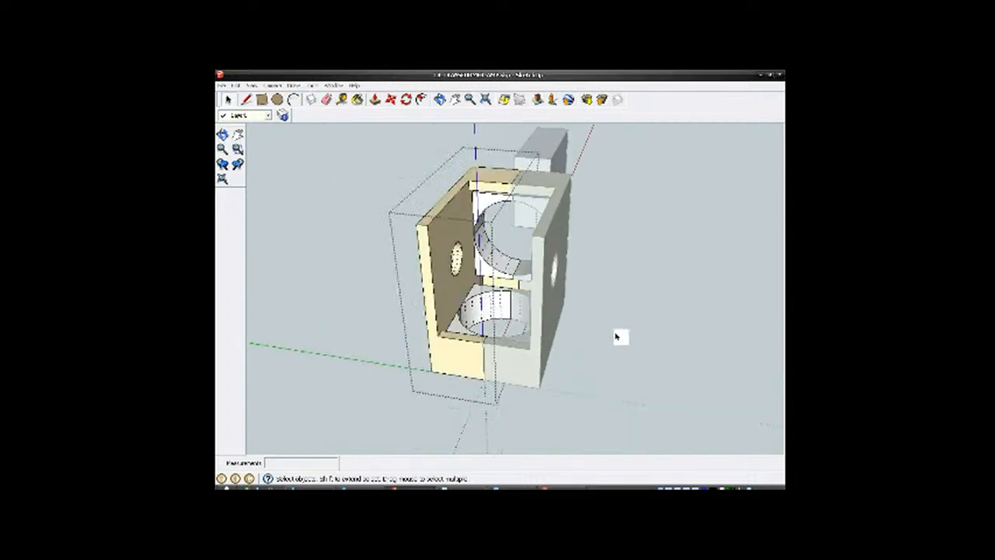
Step: Examine the painted two-part housing from several angles, including its wall holes and inner cradles
middle_click_drag(532, 325, 566, 228)
middle_click_drag(555, 272, 466, 285)
scroll(467, 211, "down", 2)
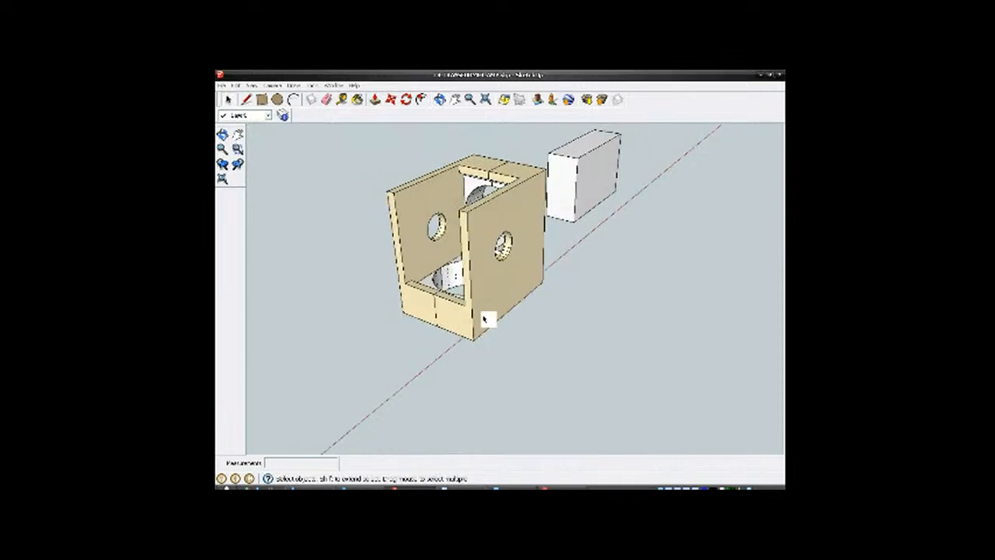
scroll(482, 318, "up", 3)
mouse_move(475, 306)
middle_mouse_down()
mouse_move(500, 316)
mouse_move(492, 327)
middle_mouse_up()
scroll(489, 328, "down", 3)
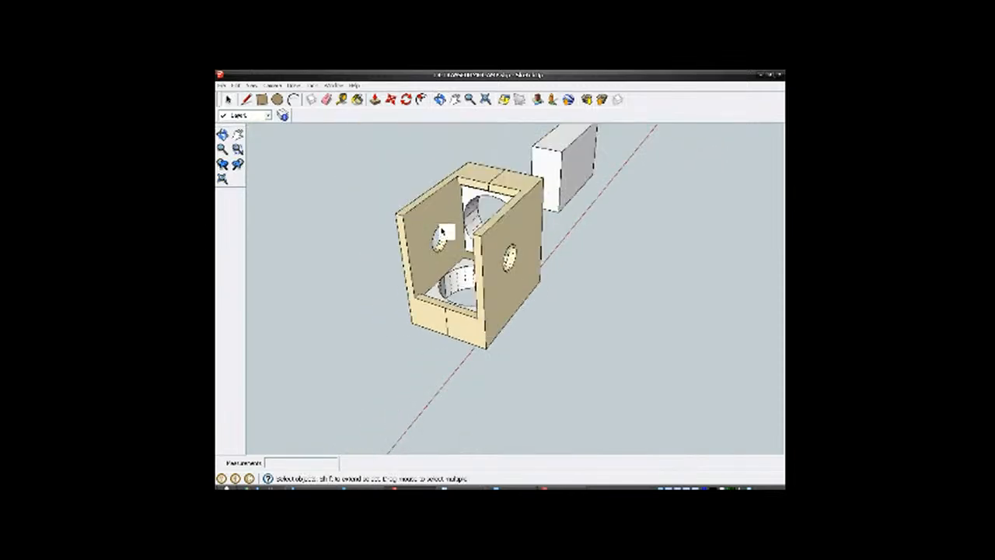
scroll(442, 233, "up", 2)
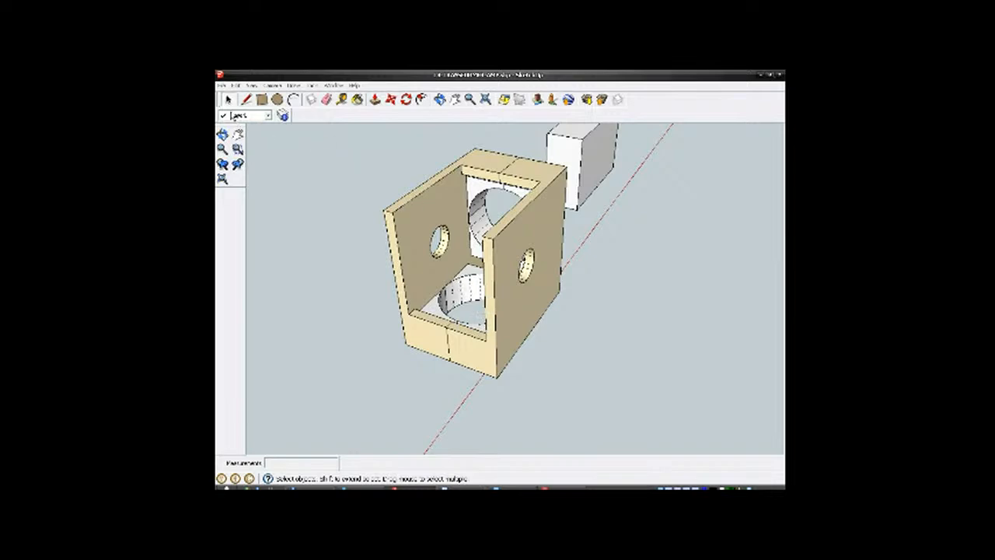
Step: Open the original housing half's group and select its wall shell component
left_click(434, 234)
scroll(433, 233, "up", 3)
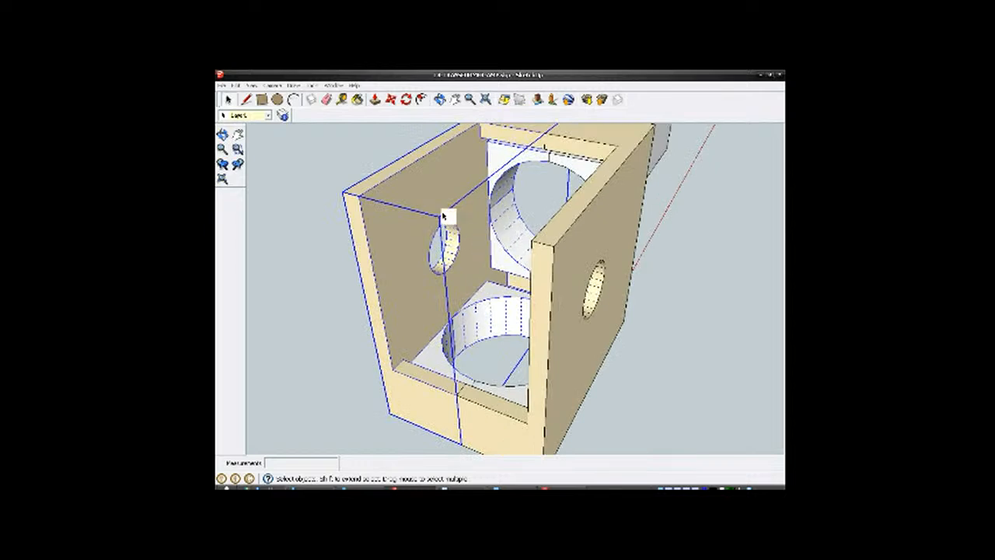
right_click(443, 214)
left_click(465, 251)
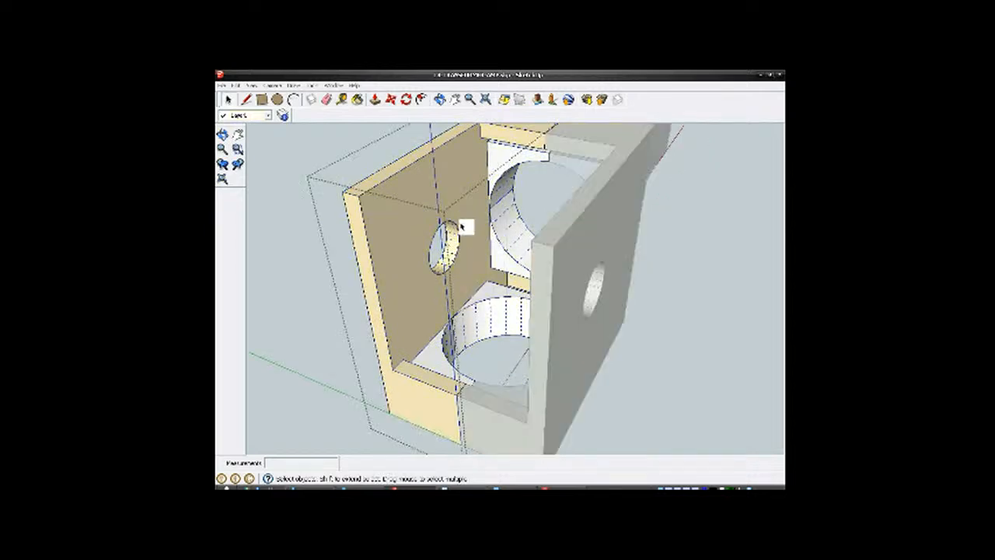
scroll(464, 217, "down", 4)
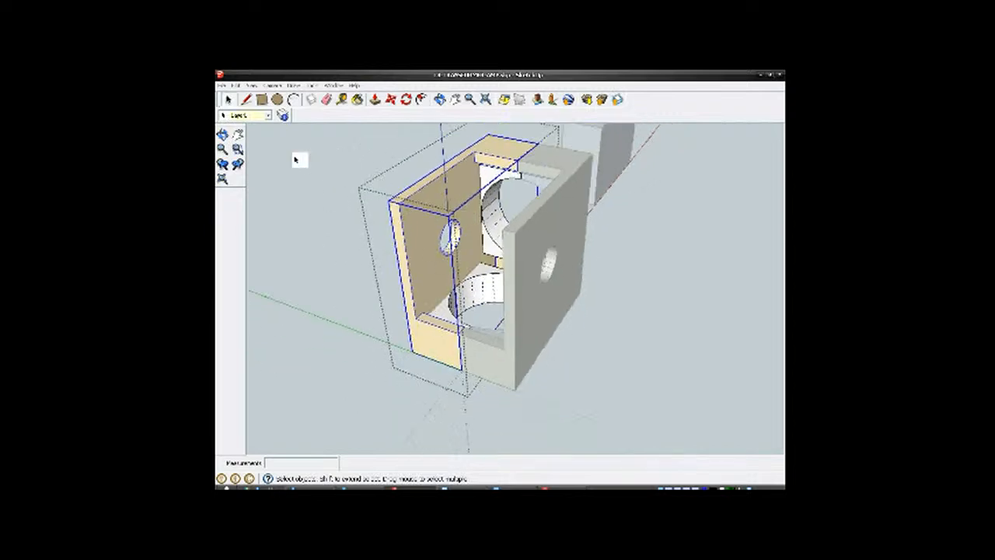
Step: Start an STL export of only the current selection, with Millimeters as unit and ASCII as file format
left_click(223, 85)
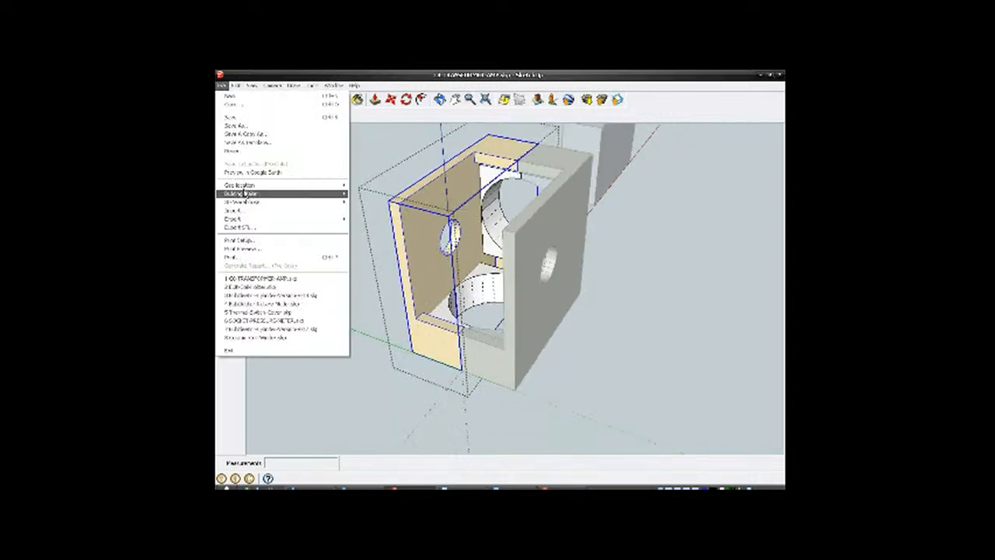
left_click(245, 229)
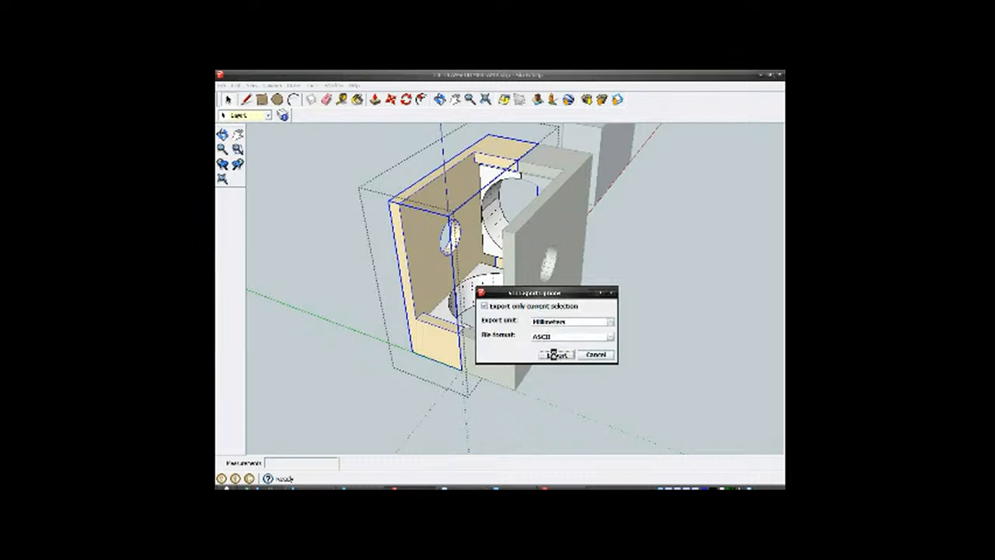
left_click(552, 354)
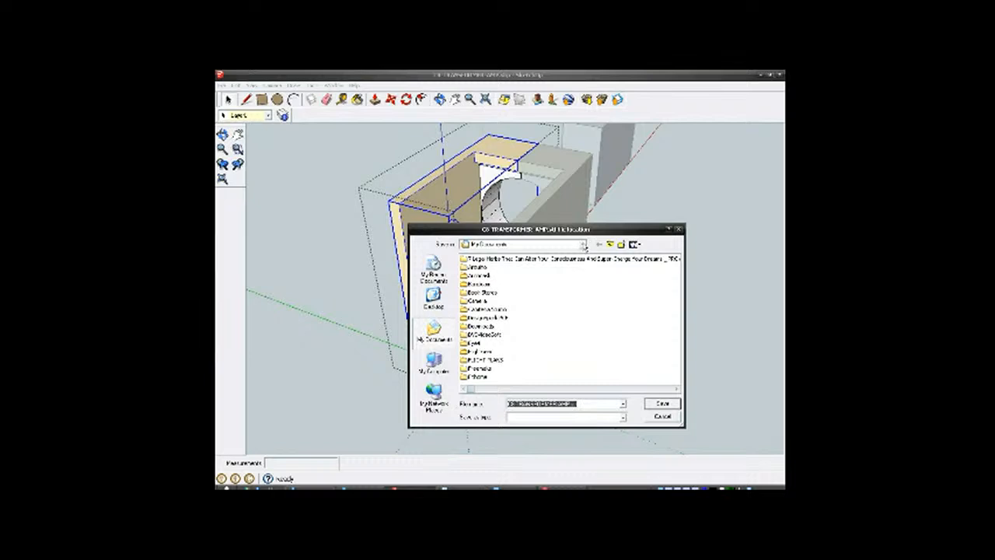
Step: Browse the export location to the DOCUMENTS drive, its Archives folder and the models folder inside it
left_click(583, 245)
left_click(583, 244)
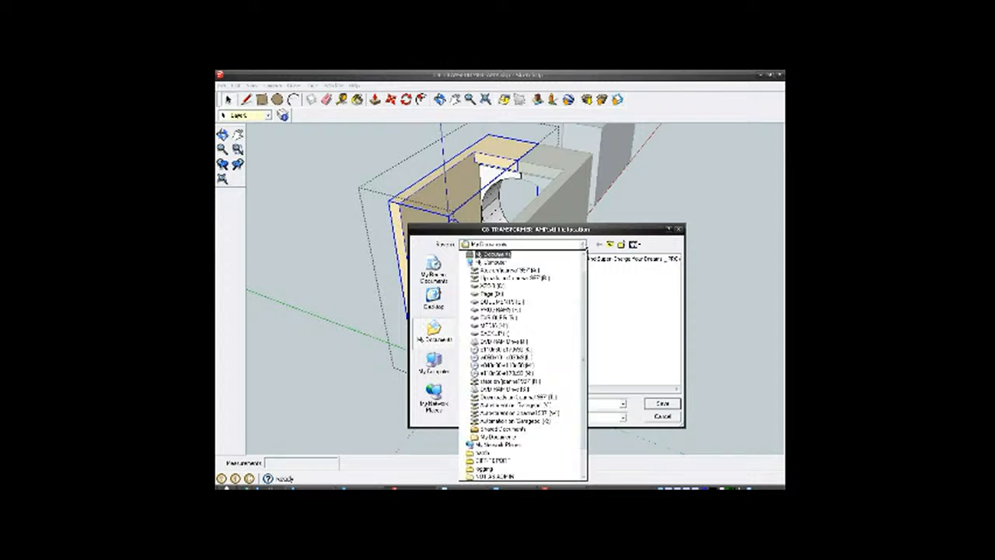
left_click(510, 300)
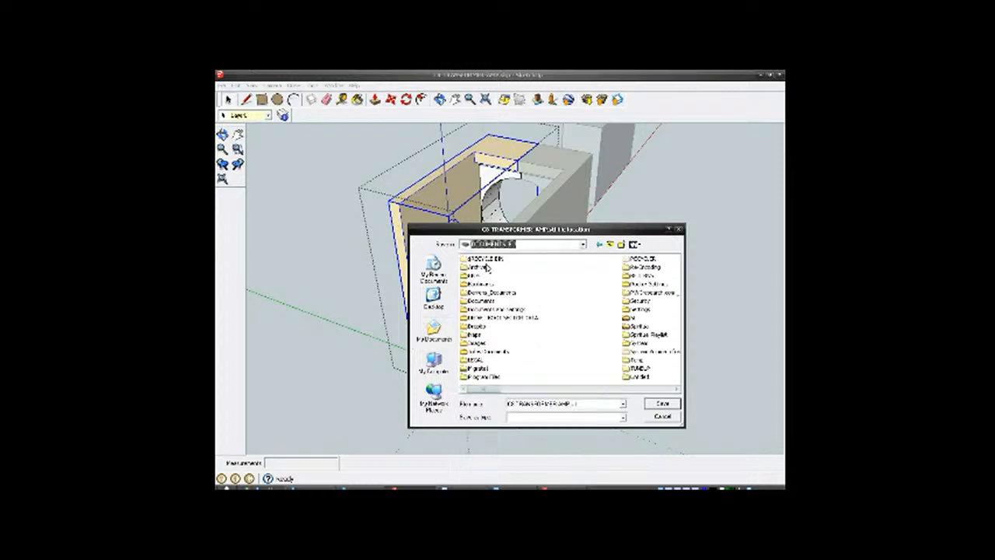
left_click(478, 266)
double_click(481, 267)
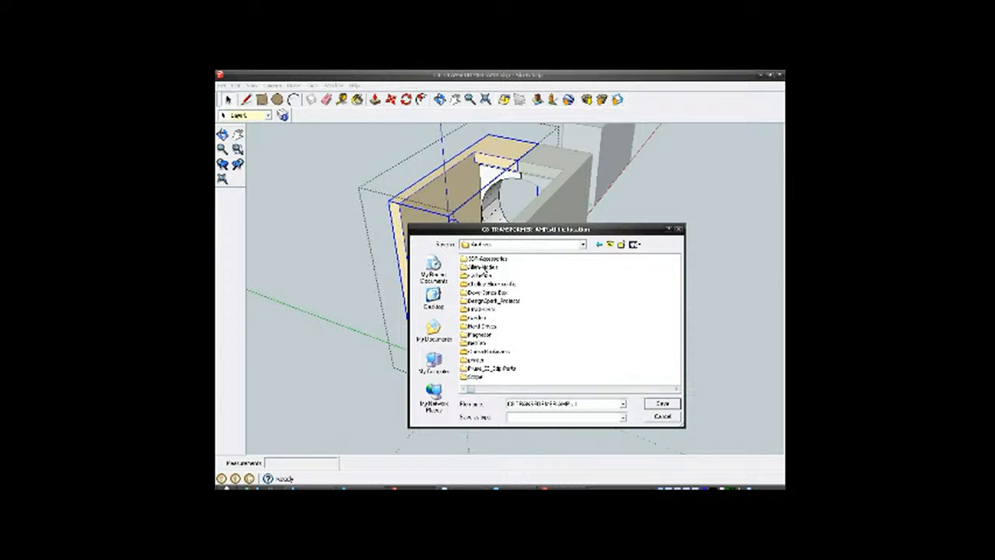
left_click(482, 268)
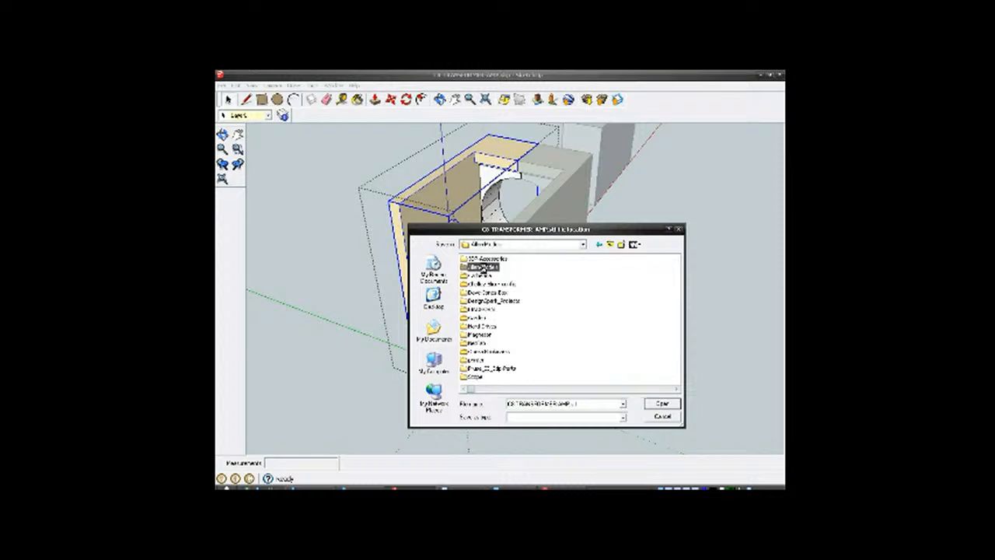
double_click(482, 268)
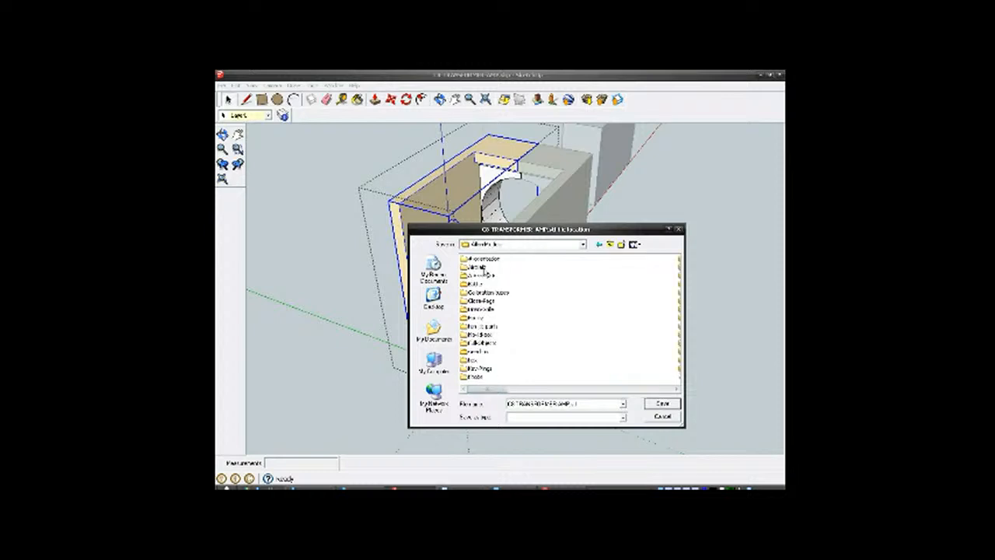
Step: Set the export location to the Concentric 8 Transformer folder inside Full Objects
left_click(488, 342)
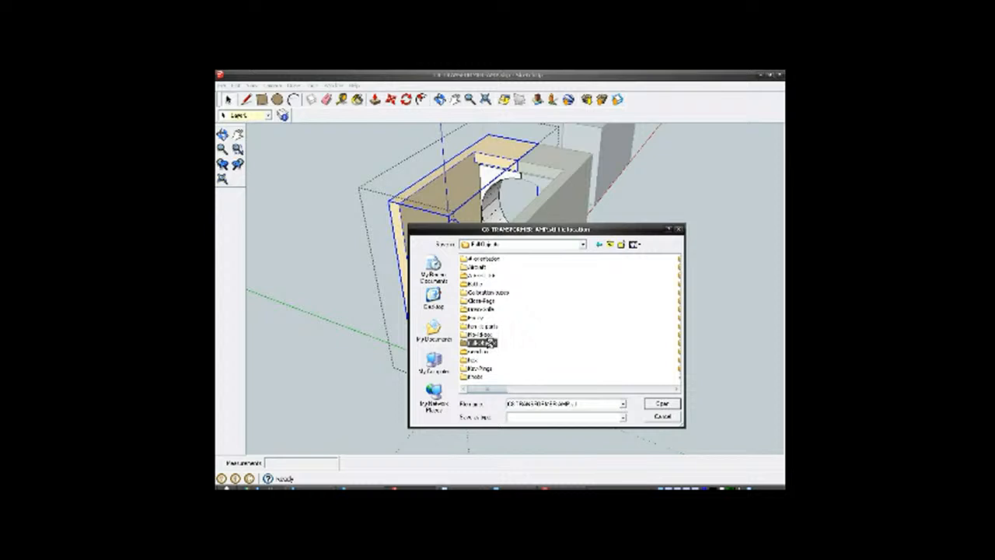
double_click(490, 343)
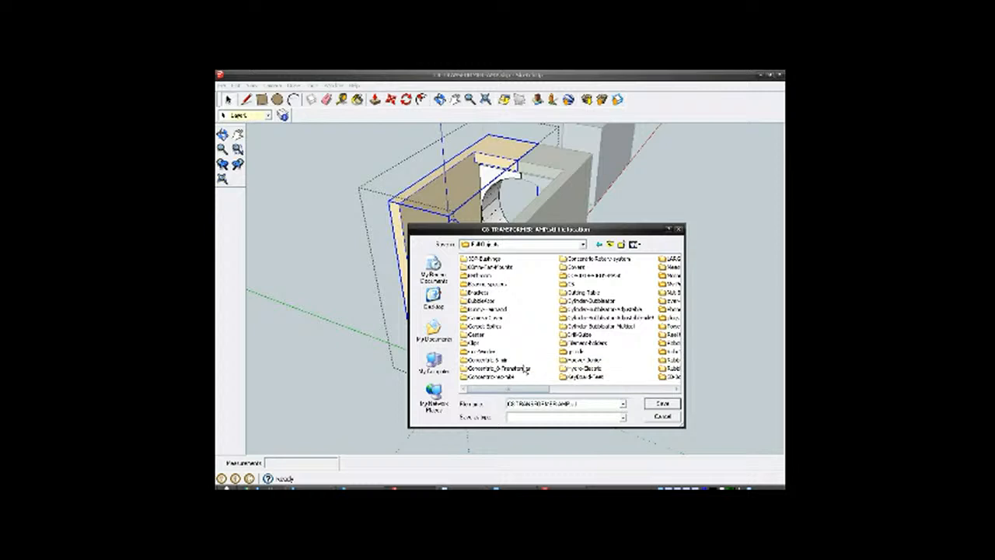
right_click(535, 296)
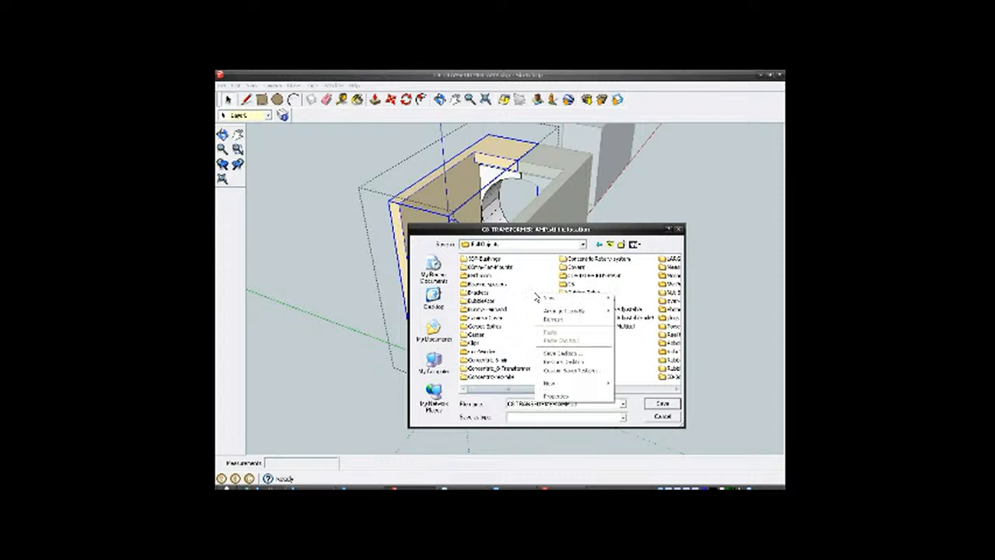
left_click(638, 339)
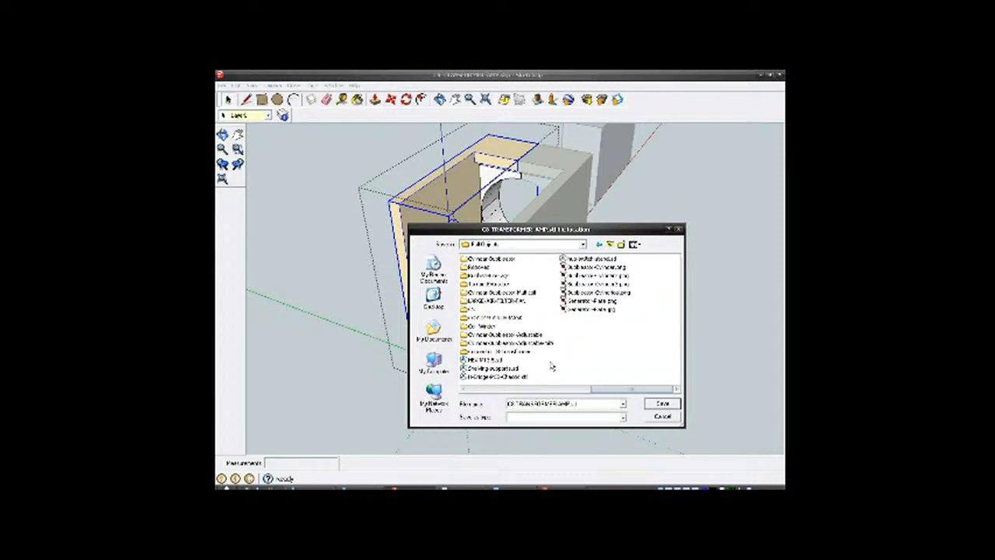
double_click(516, 352)
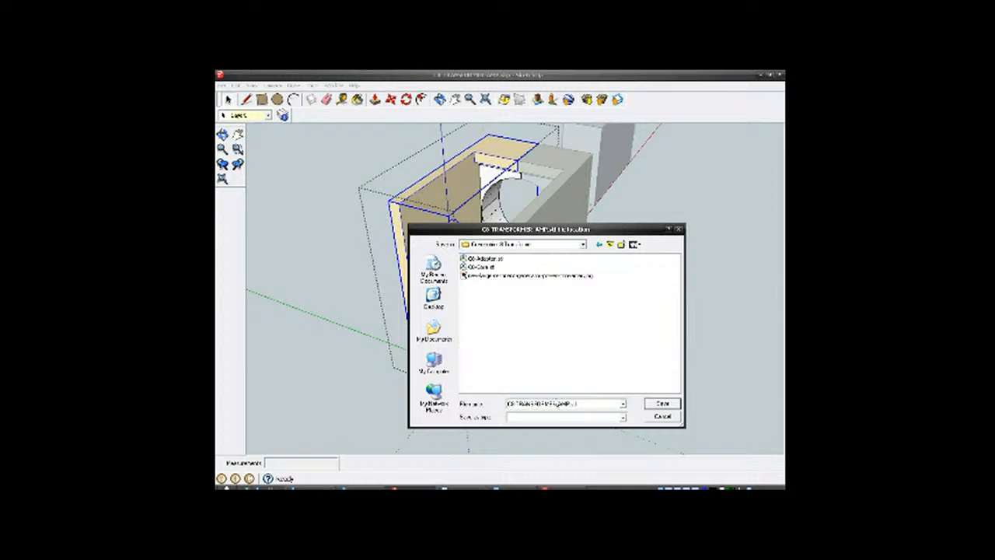
Step: Name the wall shell's STL file CORNER BRACK L and save it in the chosen folder
double_click(557, 405)
left_click_drag(569, 403, 500, 416)
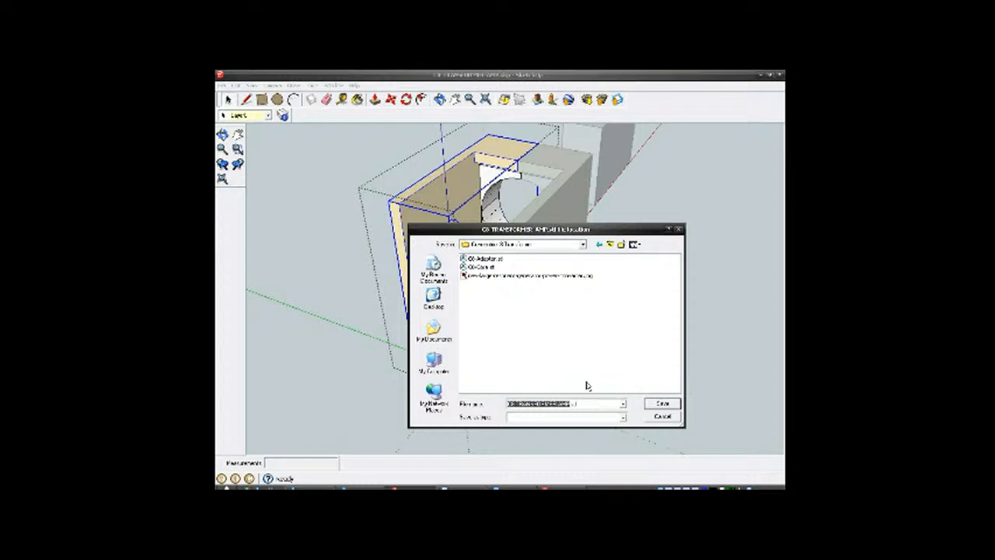
type("C6-St")
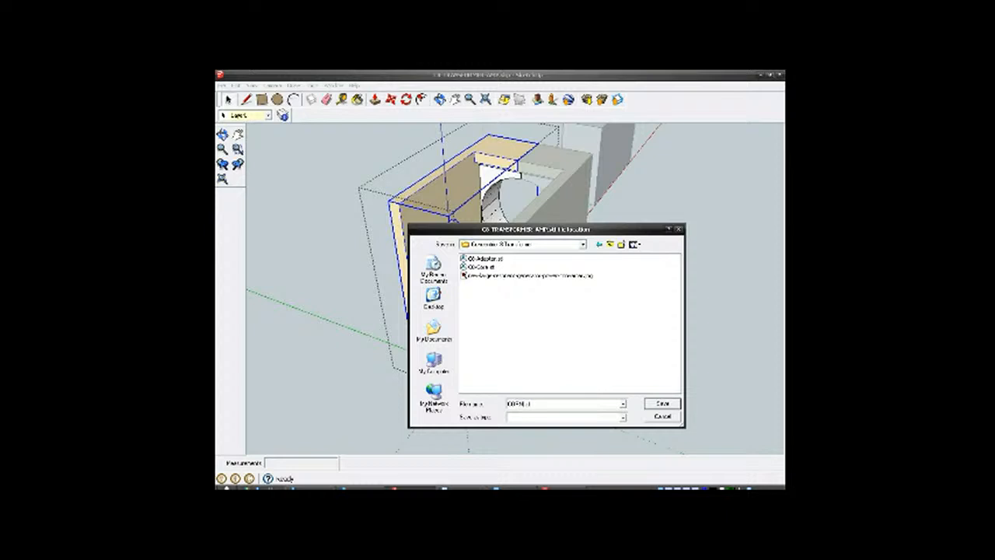
type("R BRACKET")
left_click(661, 404)
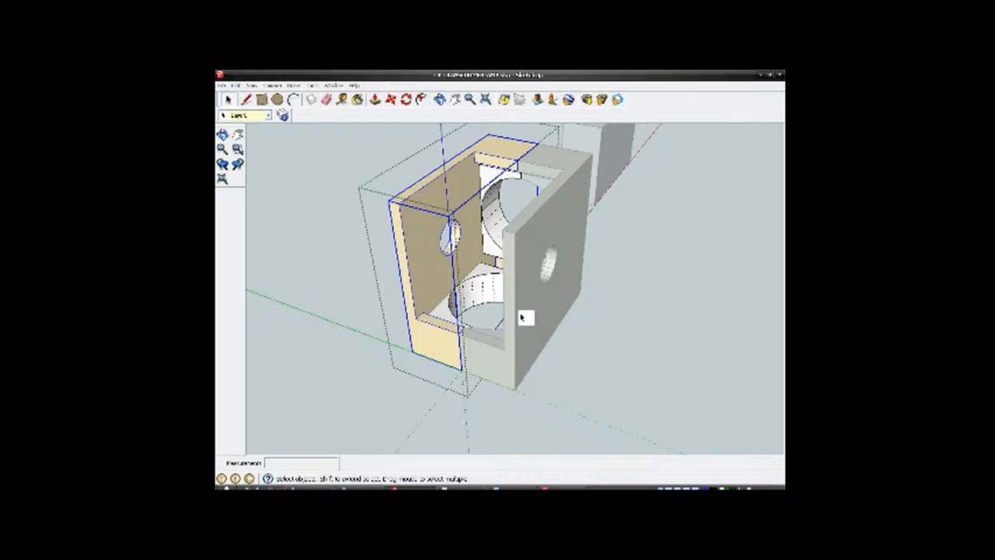
Step: Select the lower coil cradle component and export only that selection as STL, with Millimeters as unit and ASCII as file format
scroll(454, 307, "up", 1)
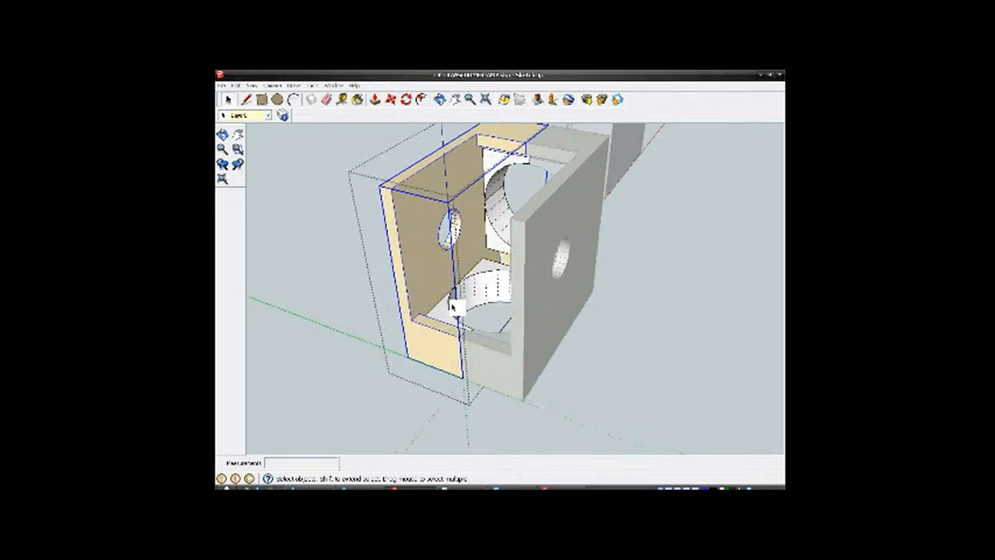
scroll(454, 307, "up", 1)
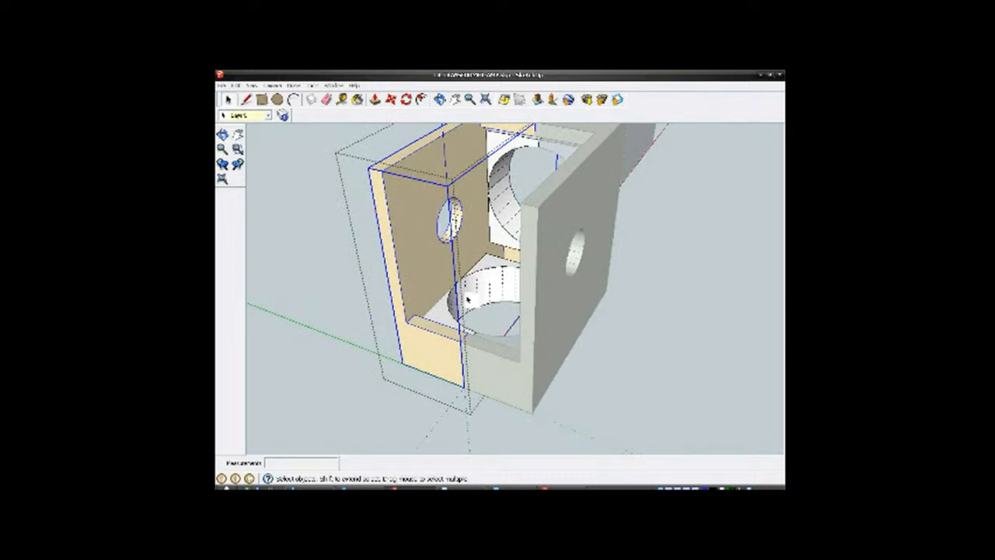
left_click(474, 289)
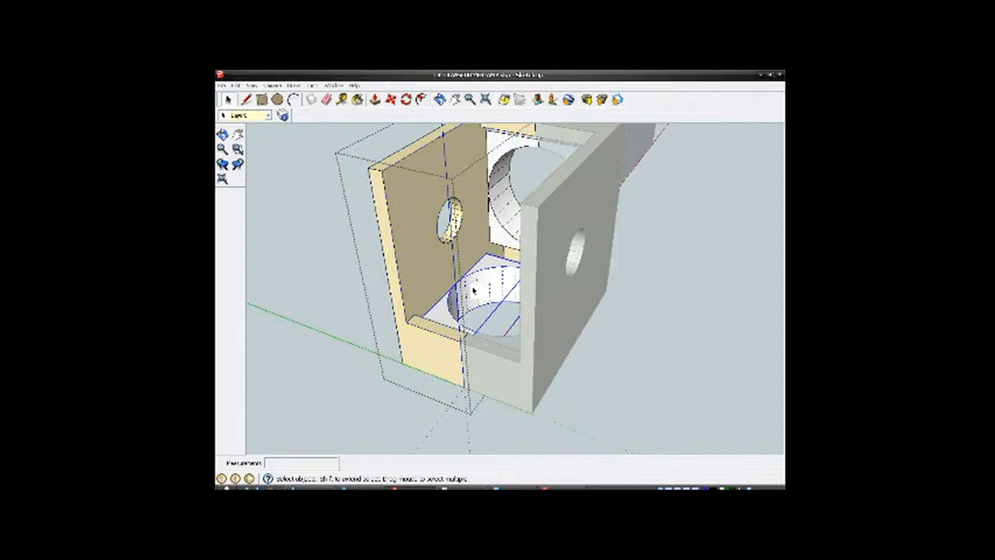
left_click(224, 90)
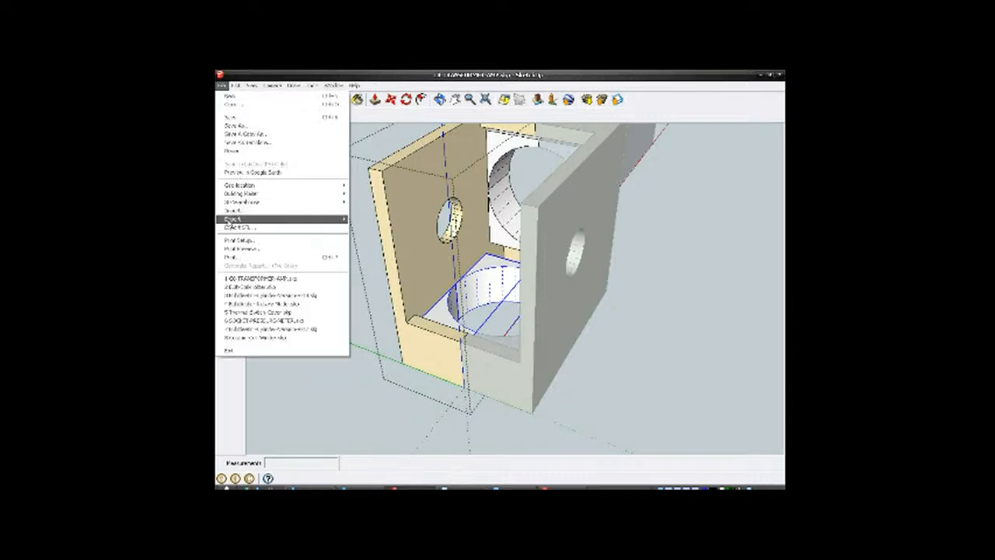
left_click(238, 236)
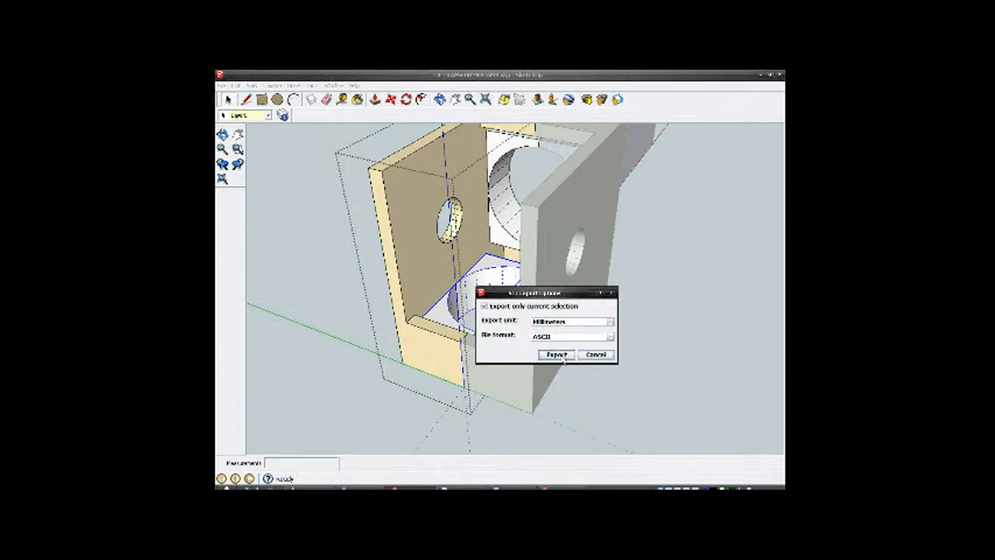
left_click(558, 355)
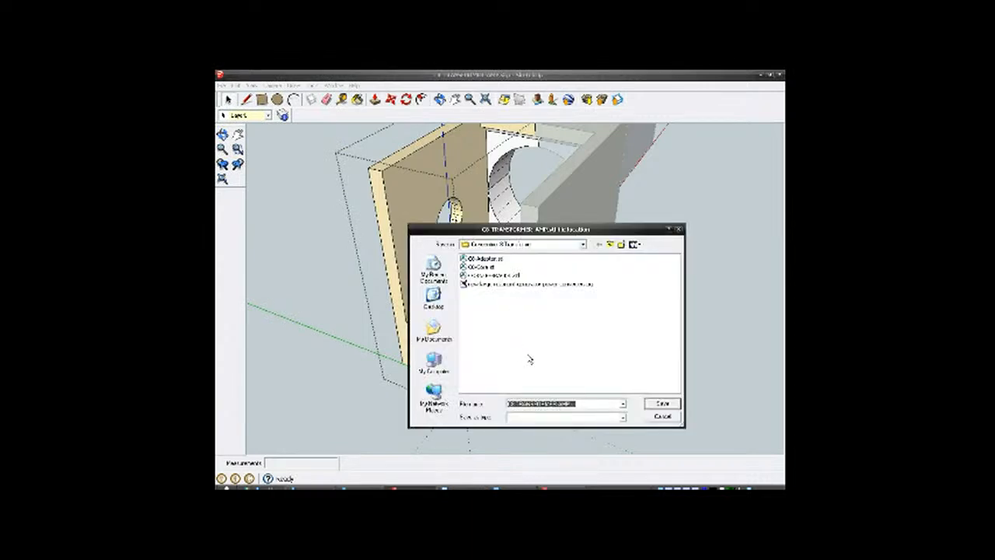
Step: Reuse the existing corner bracket file name, change its ending to COIL and save the cradle's STL file
left_click(496, 276)
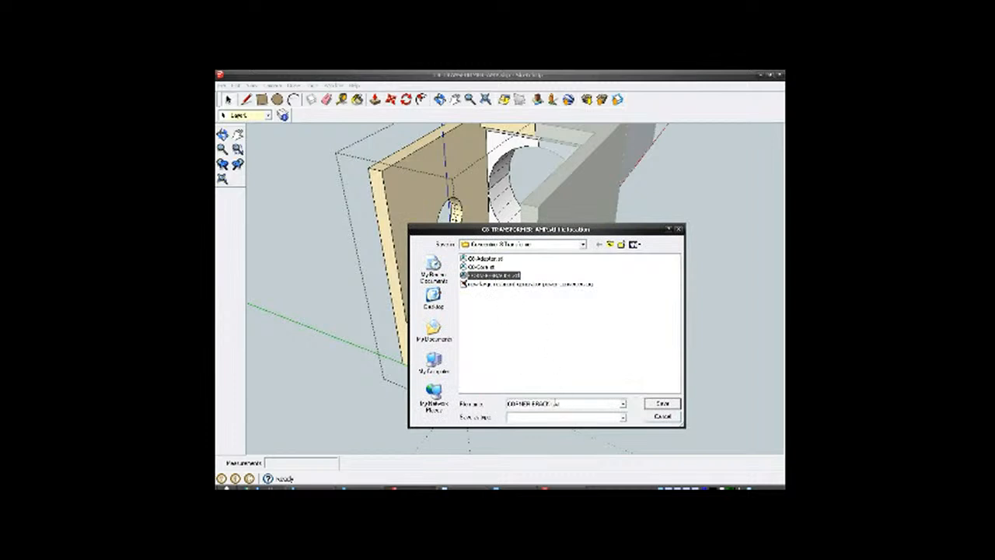
left_click(555, 404)
left_click(557, 405)
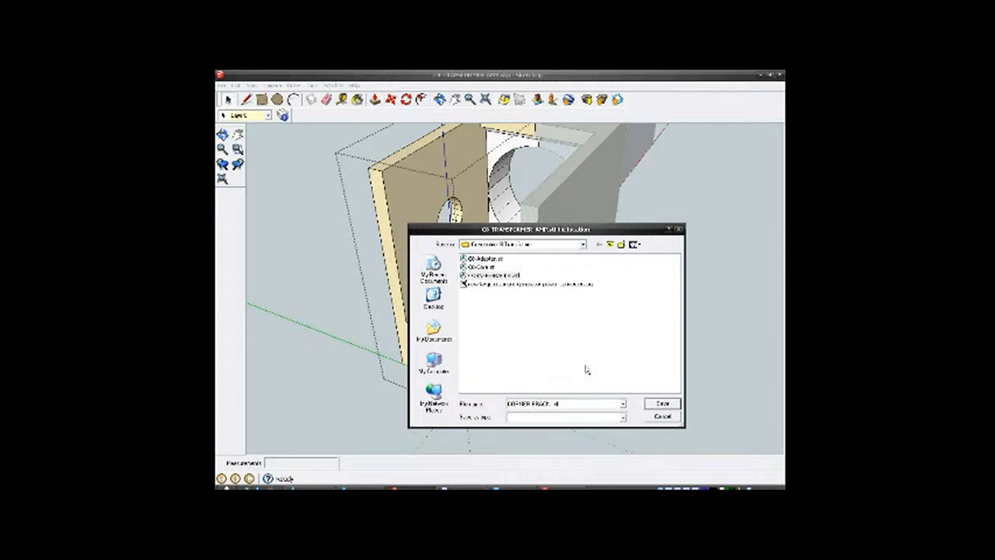
type("COIL")
left_click(660, 403)
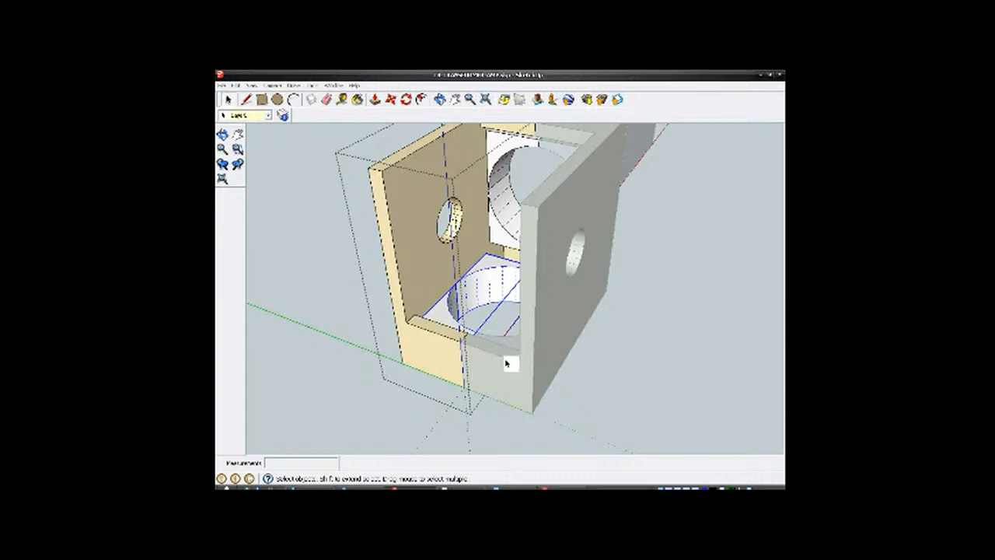
Step: Leave the open group, open the mirrored housing half's group for editing and select its wall shell component
scroll(501, 354, "down", 3)
middle_click_drag(514, 333, 550, 315)
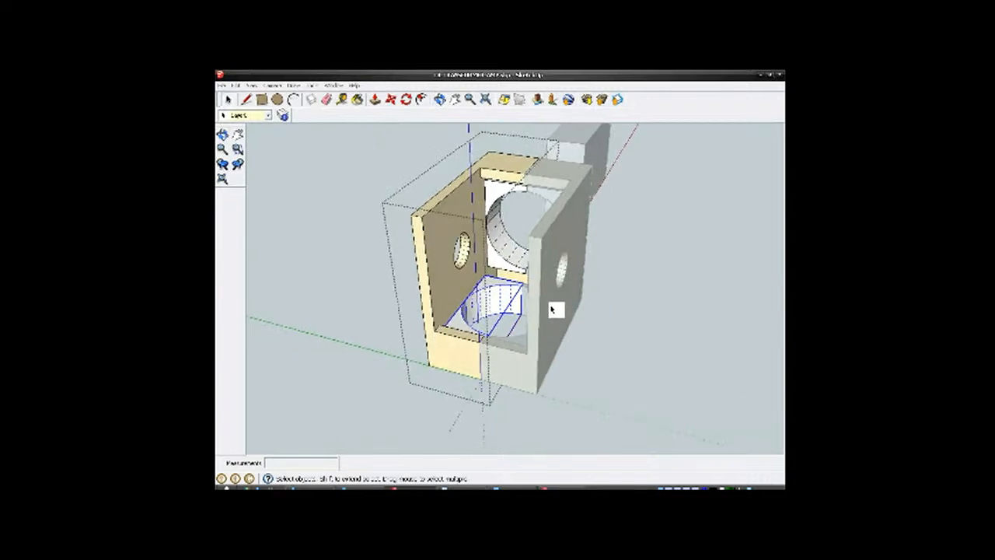
left_click(622, 318)
left_click(557, 316)
right_click(557, 316)
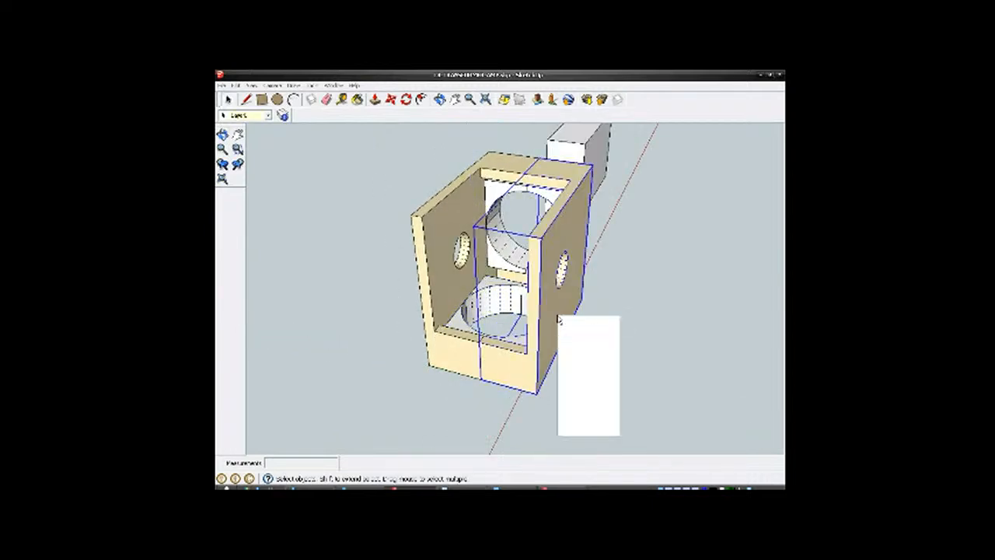
left_click(572, 358)
middle_click_drag(572, 358, 615, 351)
left_click(588, 330)
scroll(588, 330, "up", 3)
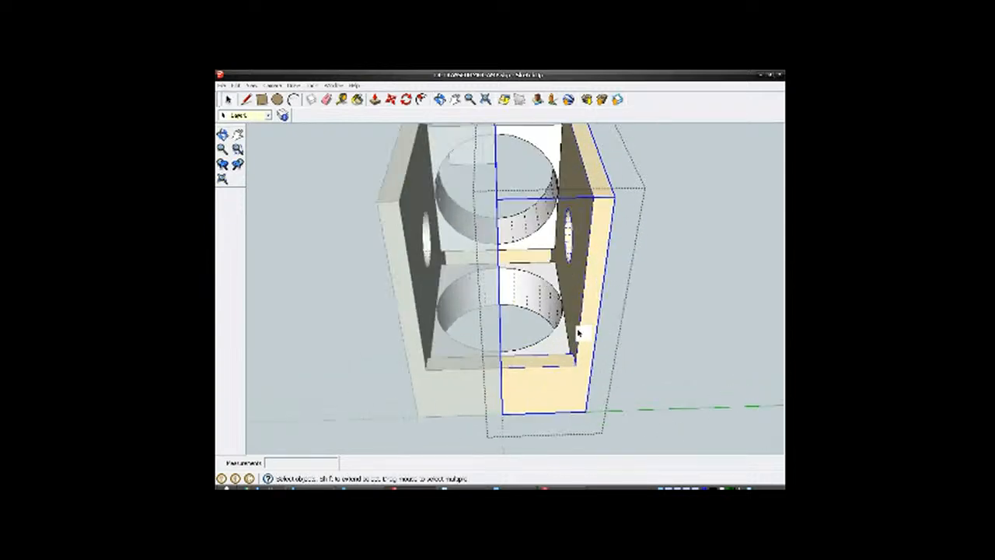
left_click(587, 305)
Step: Export the selected mirrored wall shell as an STL file named CORNER BRACK R, based on the existing corner bracket file name
left_click(223, 86)
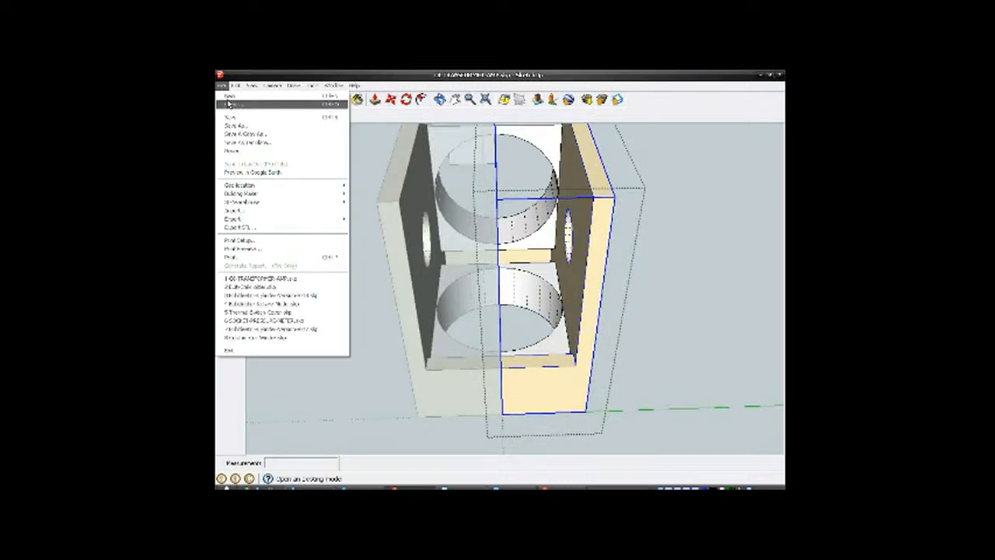
left_click(247, 227)
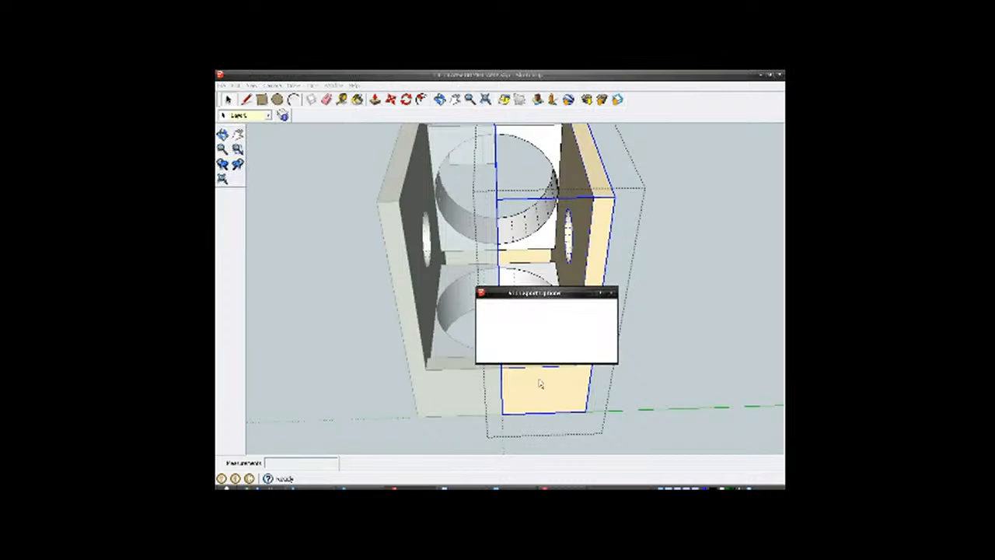
left_click(557, 354)
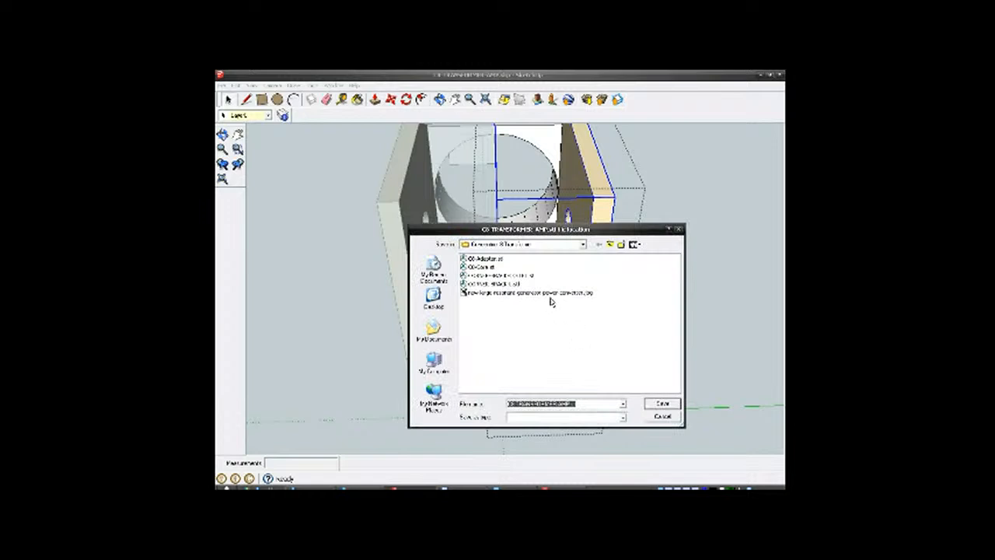
left_click(506, 284)
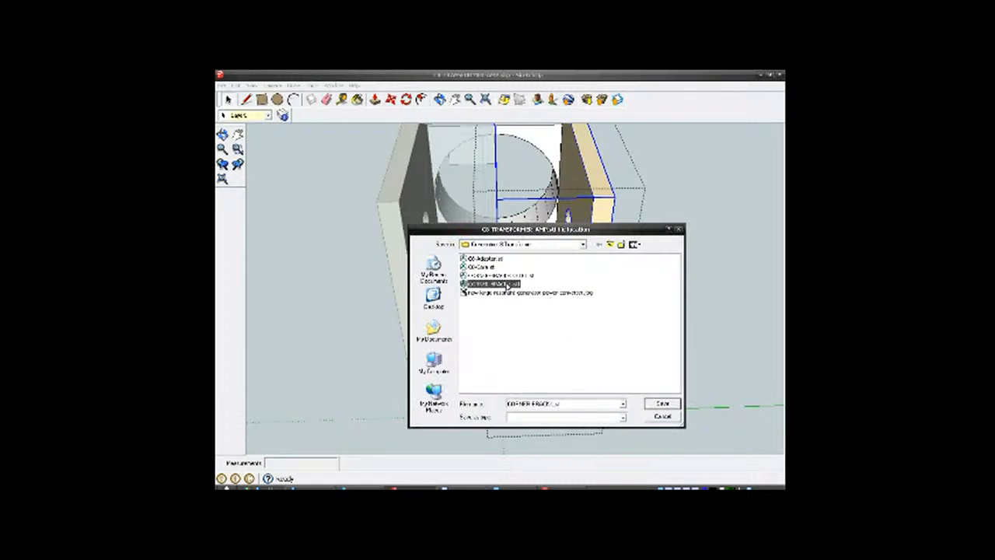
left_click(555, 404)
left_click(555, 404)
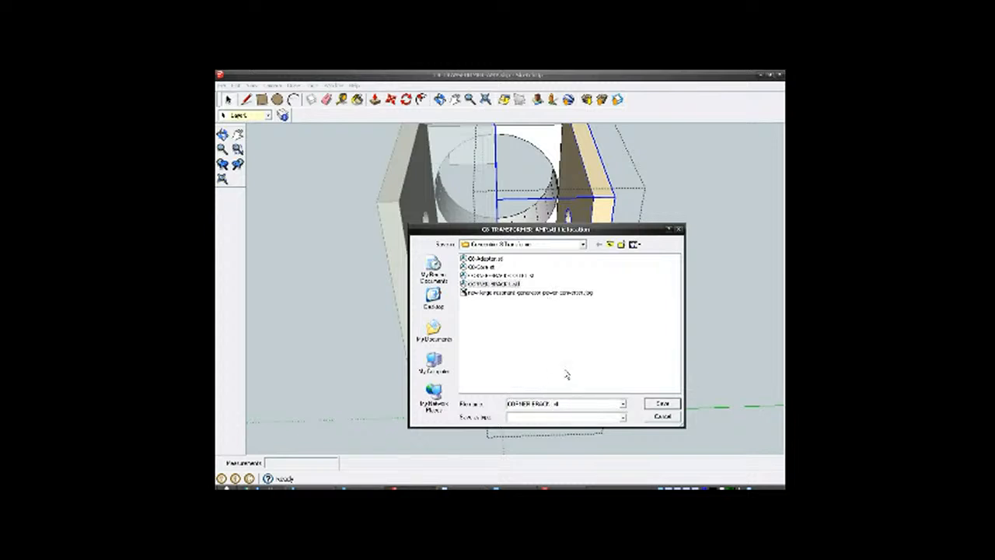
type("R")
left_click(662, 405)
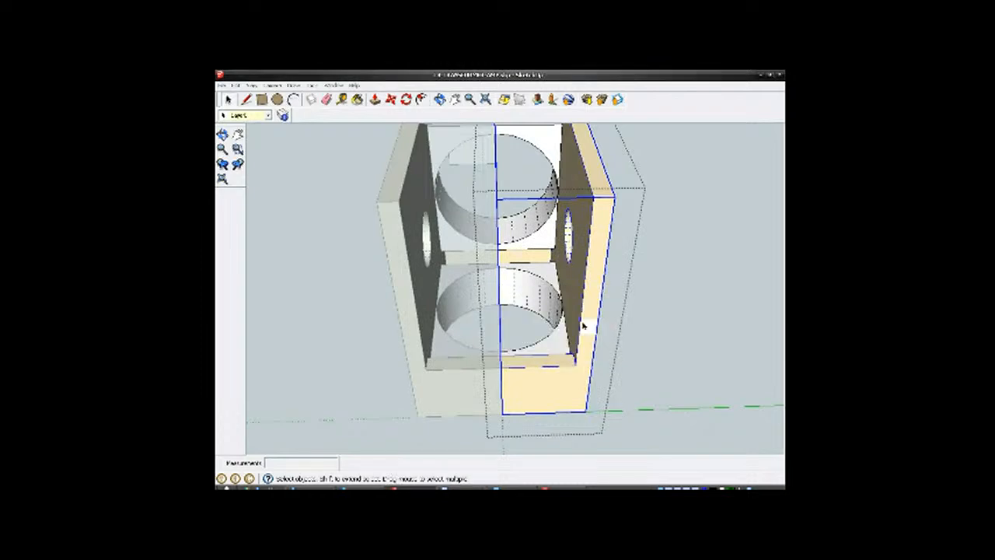
Step: Measure the wall thickness at the upper front corner of the opposite housing half and close the open group
scroll(581, 303, "down", 2)
mouse_move(569, 354)
middle_mouse_down()
mouse_move(427, 321)
mouse_move(474, 256)
mouse_move(563, 310)
mouse_move(471, 338)
mouse_move(568, 295)
mouse_move(533, 295)
mouse_move(582, 249)
mouse_move(493, 220)
middle_mouse_up()
scroll(489, 278, "up", 2)
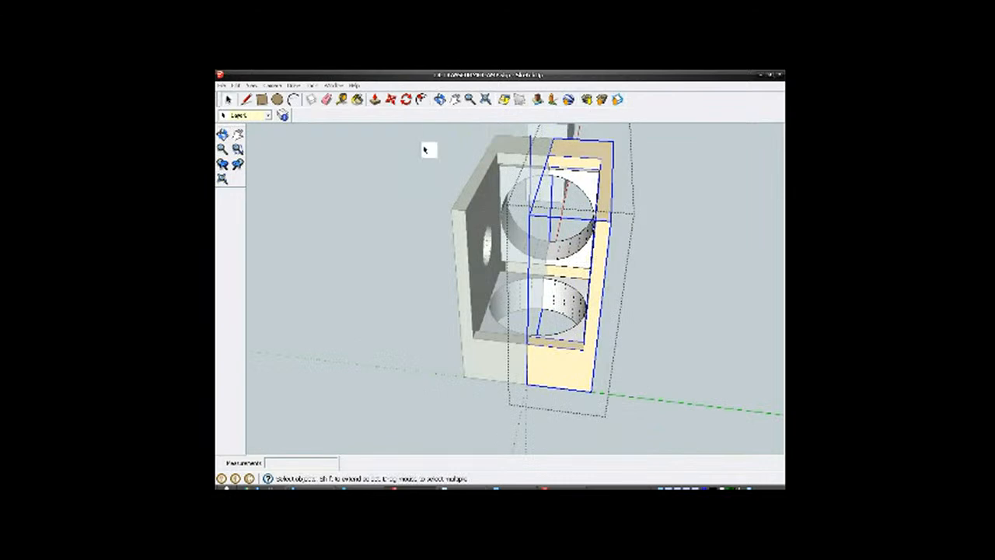
left_click(357, 99)
scroll(480, 230, "up", 3)
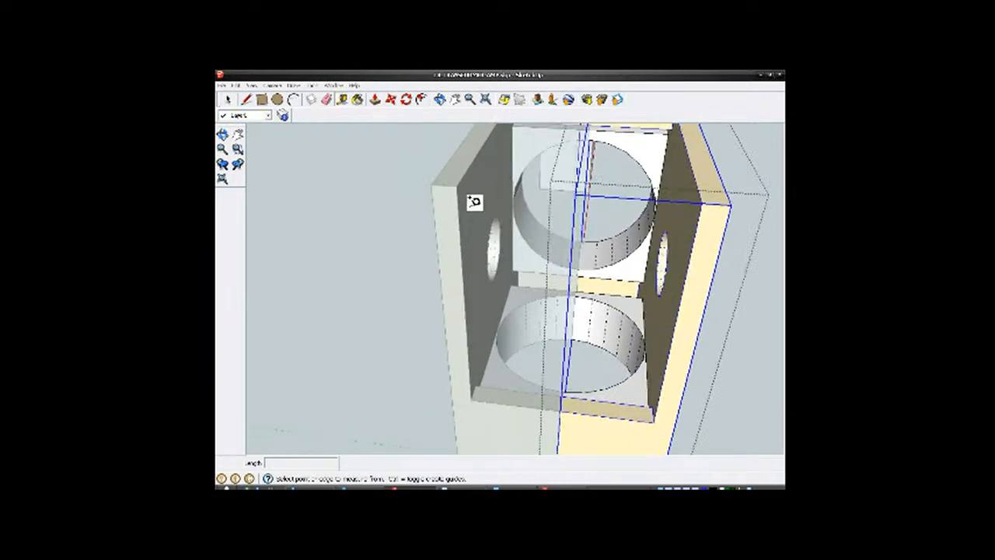
left_click(462, 181)
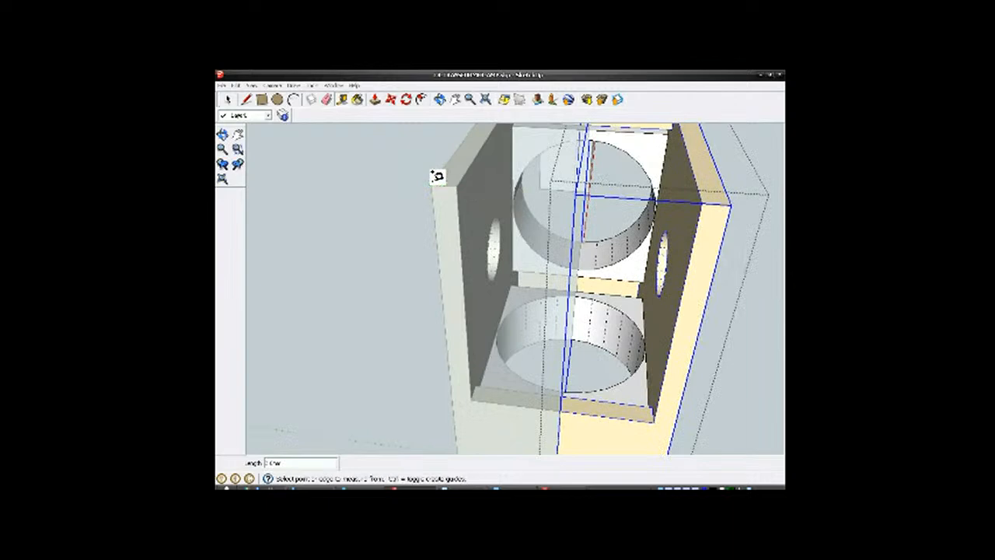
scroll(513, 253, "down", 5)
mouse_move(520, 269)
middle_mouse_down()
mouse_move(531, 278)
mouse_move(504, 314)
mouse_move(492, 310)
mouse_move(513, 311)
mouse_move(555, 248)
mouse_move(585, 230)
mouse_move(553, 329)
mouse_move(573, 267)
mouse_move(553, 304)
mouse_move(488, 308)
middle_mouse_up()
scroll(509, 276, "down", 2)
key("space")
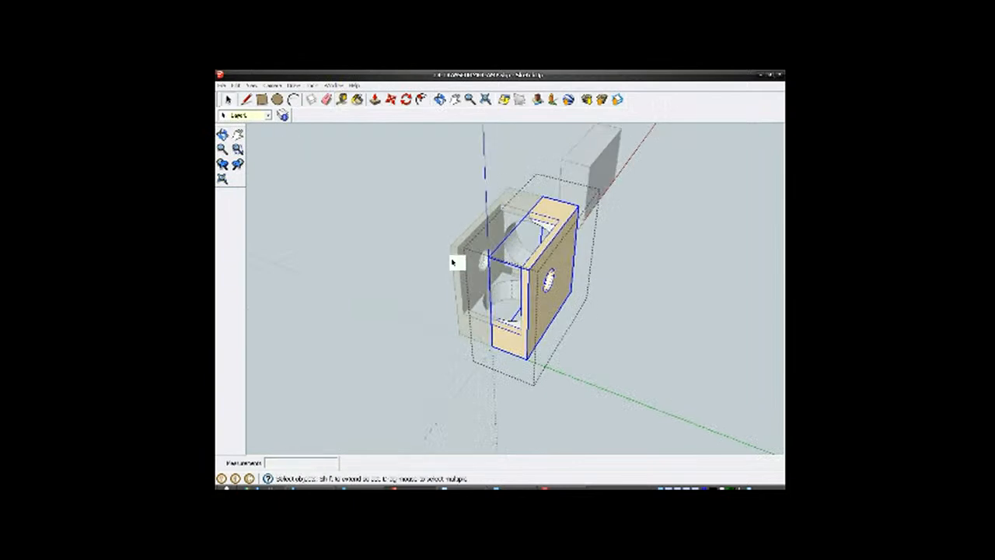
left_click(642, 335)
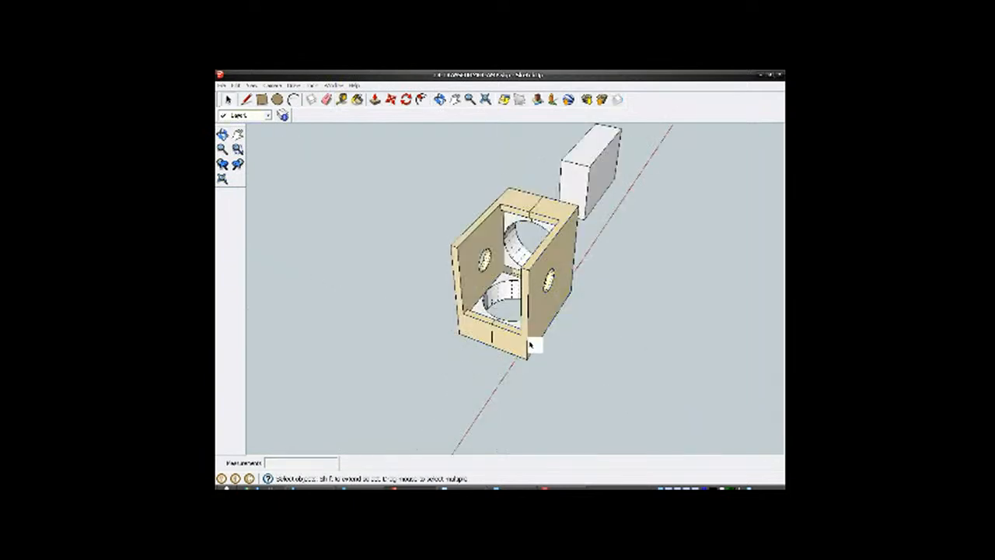
Step: Examine the transformer assembly's coils, the yellow wire bundle and the stacked green plates up close
scroll(527, 342, "down", 5)
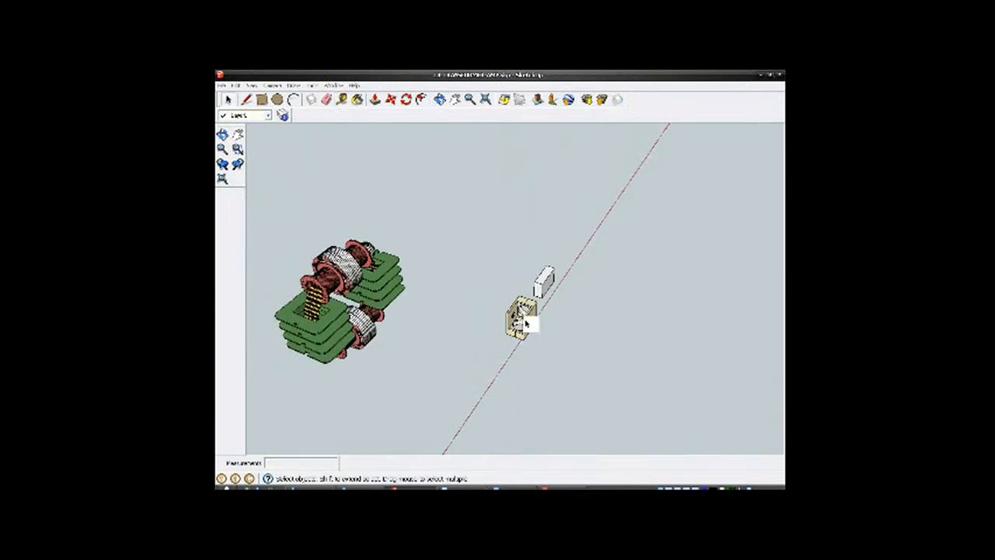
scroll(321, 297, "up", 6)
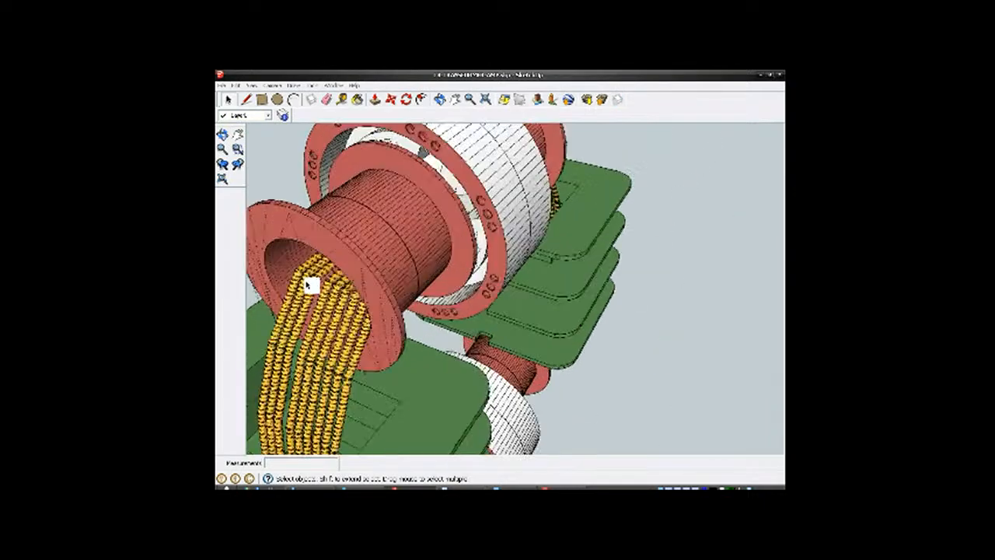
scroll(430, 173, "down", 3)
scroll(363, 287, "up", 3)
middle_click_drag(435, 322, 352, 317)
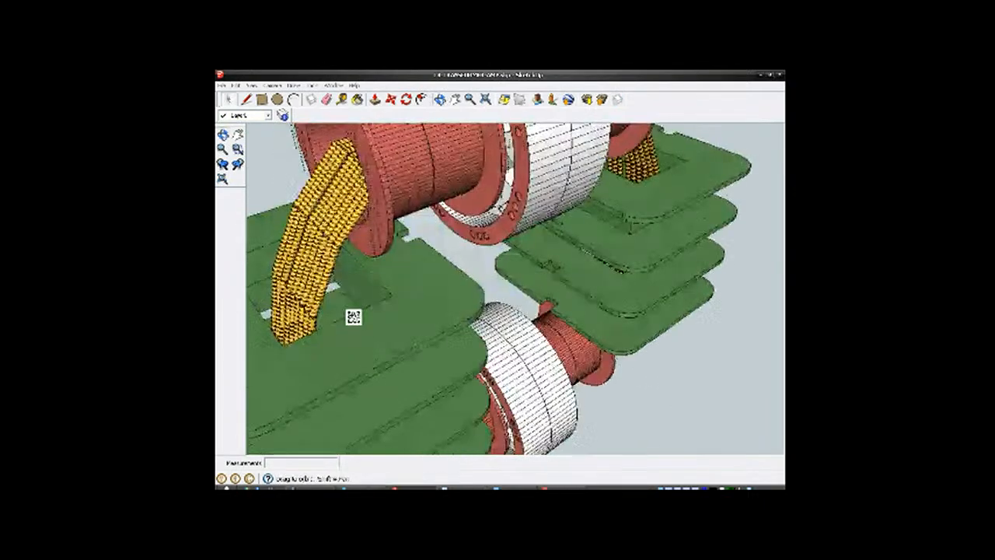
scroll(404, 181, "down", 3)
scroll(373, 173, "up", 4)
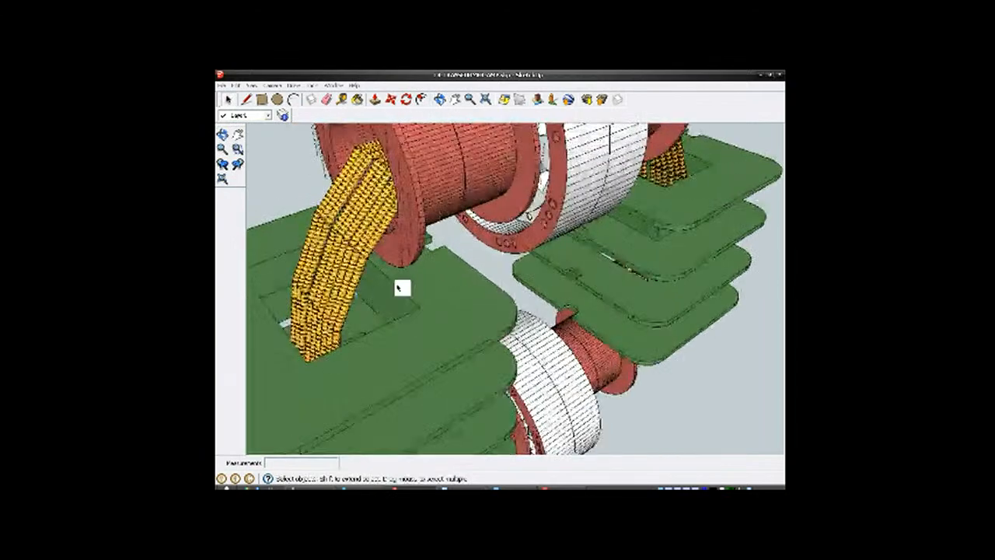
scroll(432, 371, "down", 2)
scroll(415, 243, "up", 2)
middle_click_drag(415, 242, 366, 219)
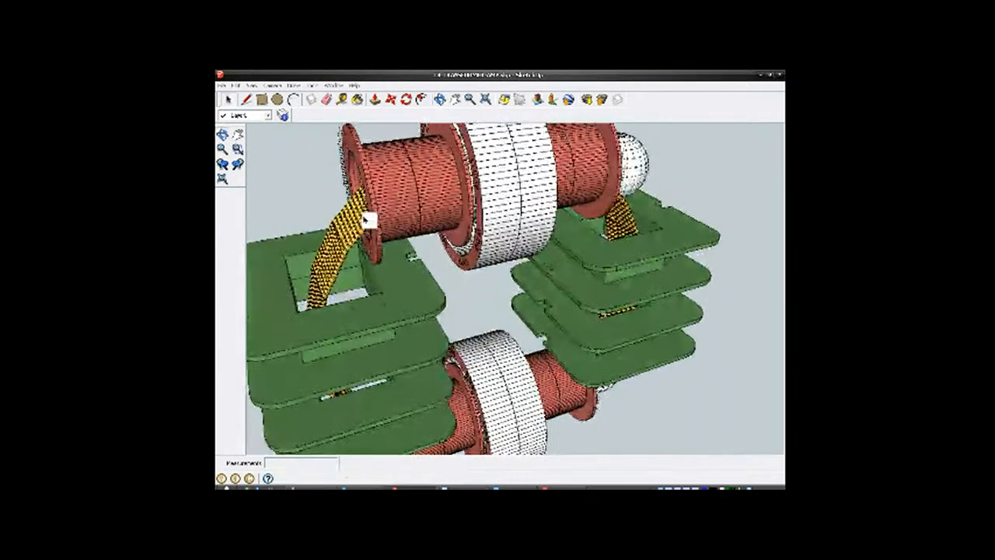
Step: Turn off the display of hidden geometry in the model
left_click(249, 85)
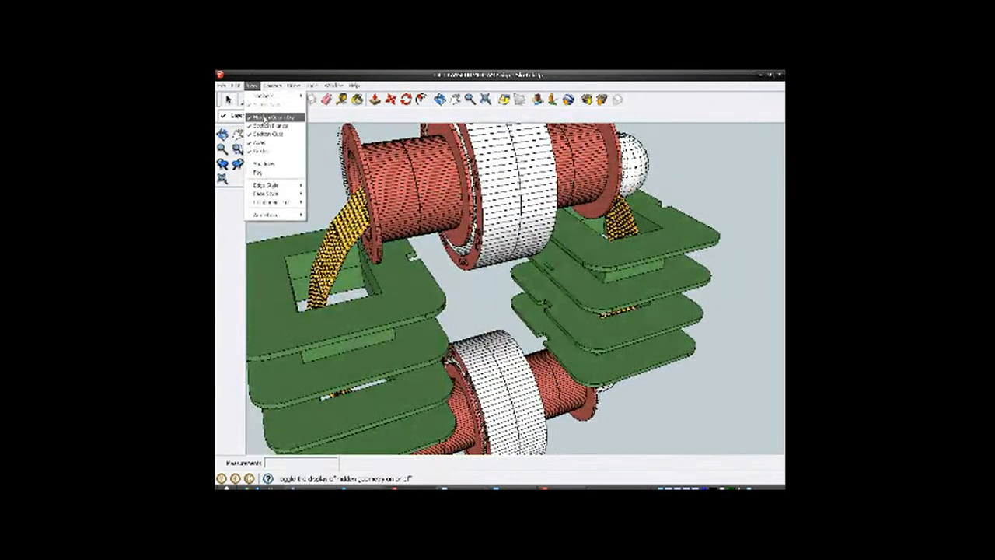
left_click(268, 115)
middle_click_drag(398, 234, 438, 260)
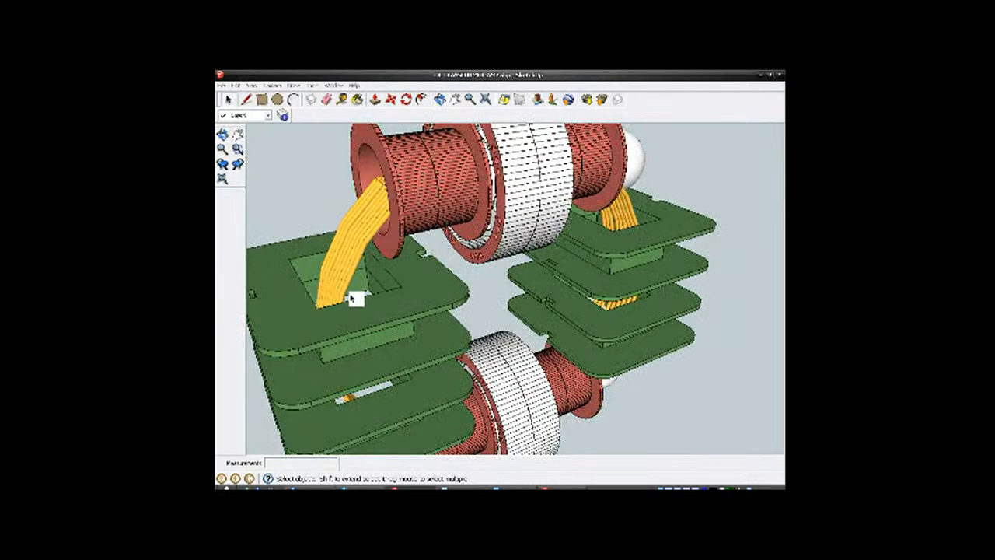
scroll(432, 300, "down", 5)
middle_click_drag(432, 300, 512, 297)
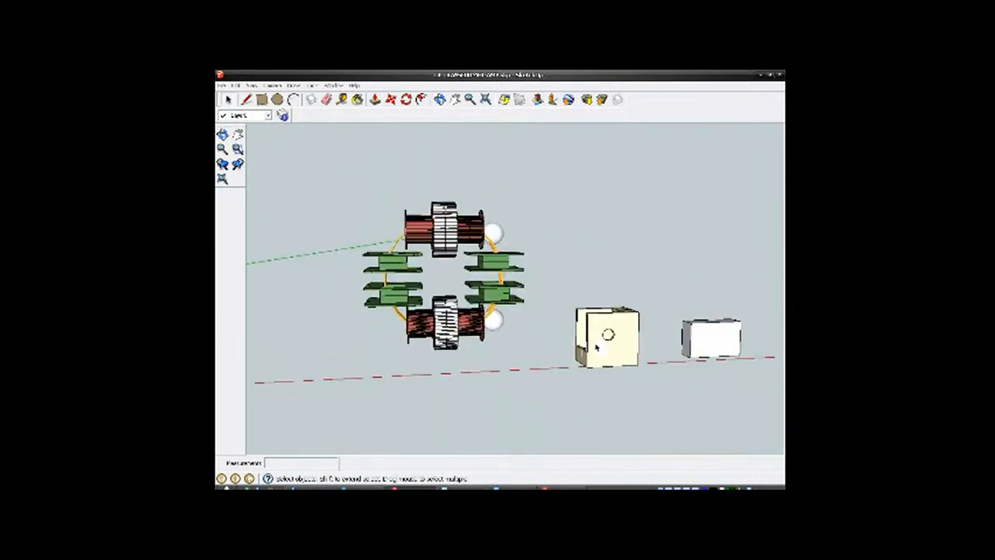
middle_click_drag(605, 352, 652, 272)
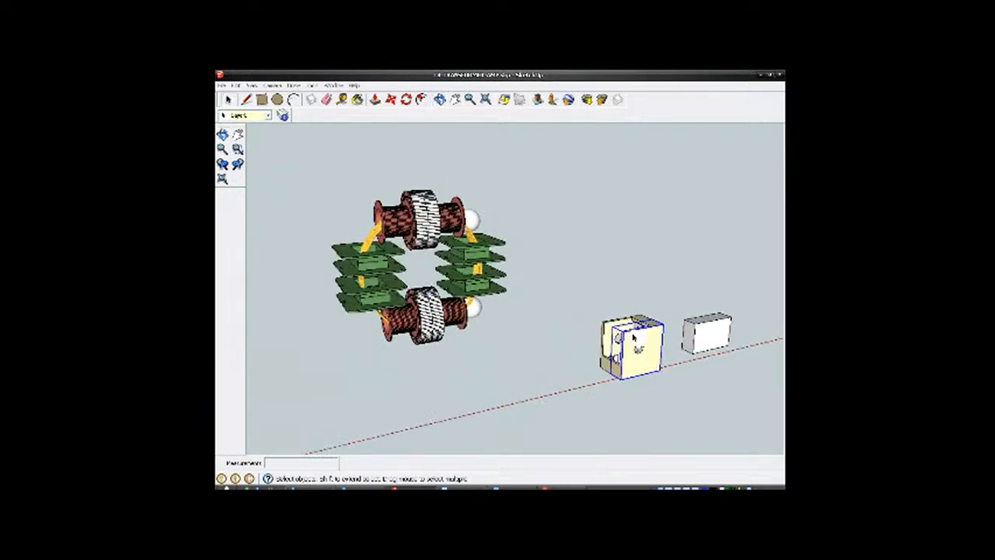
Step: Combine the two housing halves beside the transformer assembly into a single group
scroll(634, 345, "down", 2)
scroll(637, 341, "up", 3)
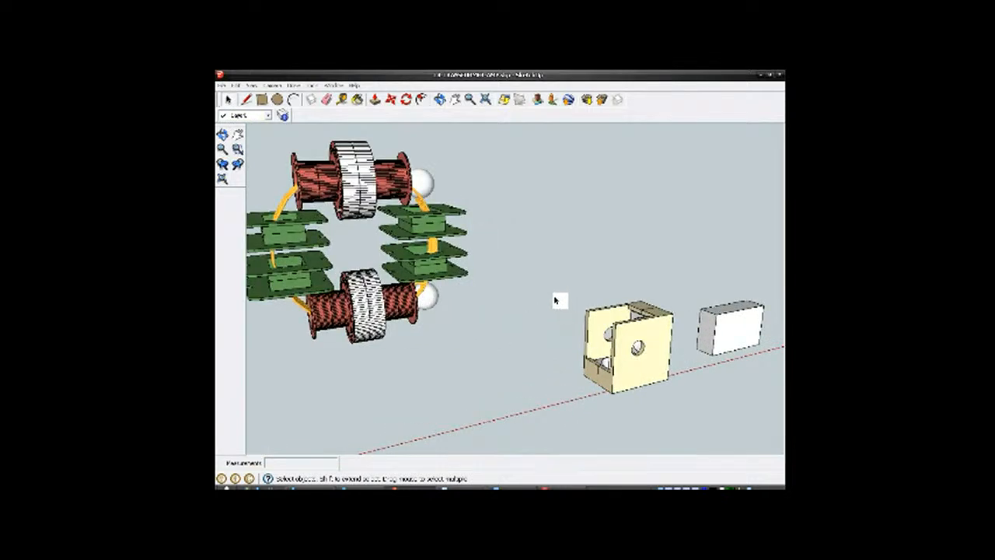
scroll(628, 353, "up", 1)
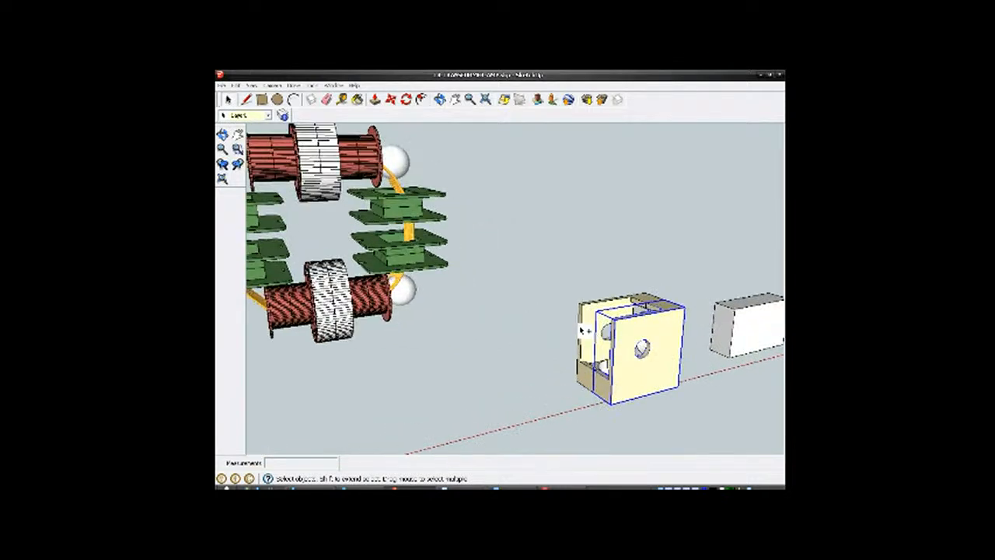
right_click(583, 330)
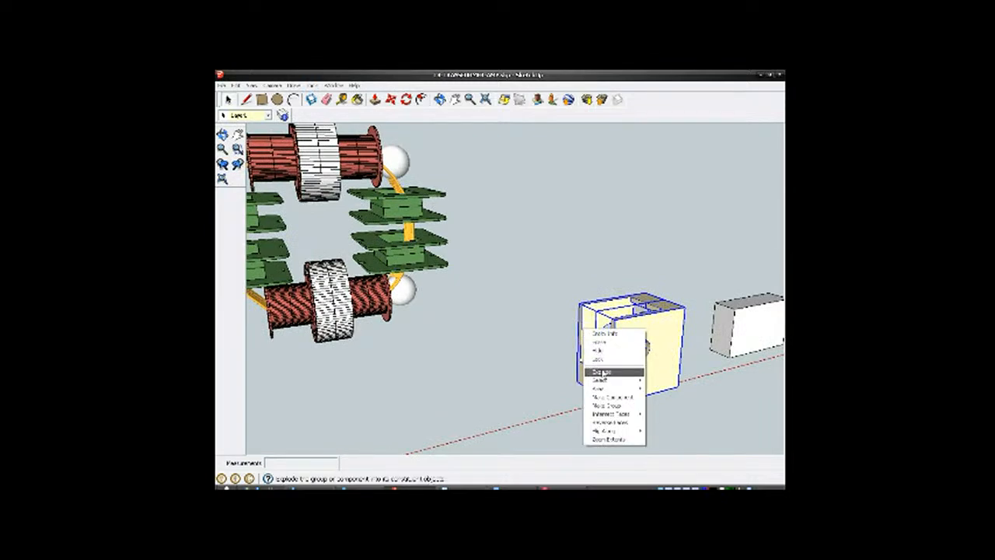
left_click(611, 406)
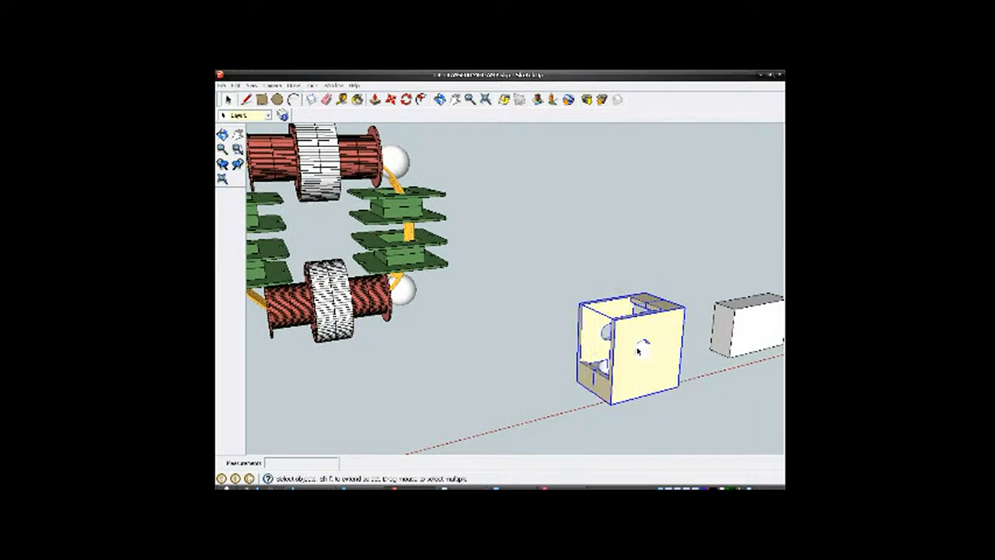
Step: Copy the housing group into the transformer assembly, beside the upper coil's end and above the green plate stack
middle_click_drag(639, 336, 613, 326)
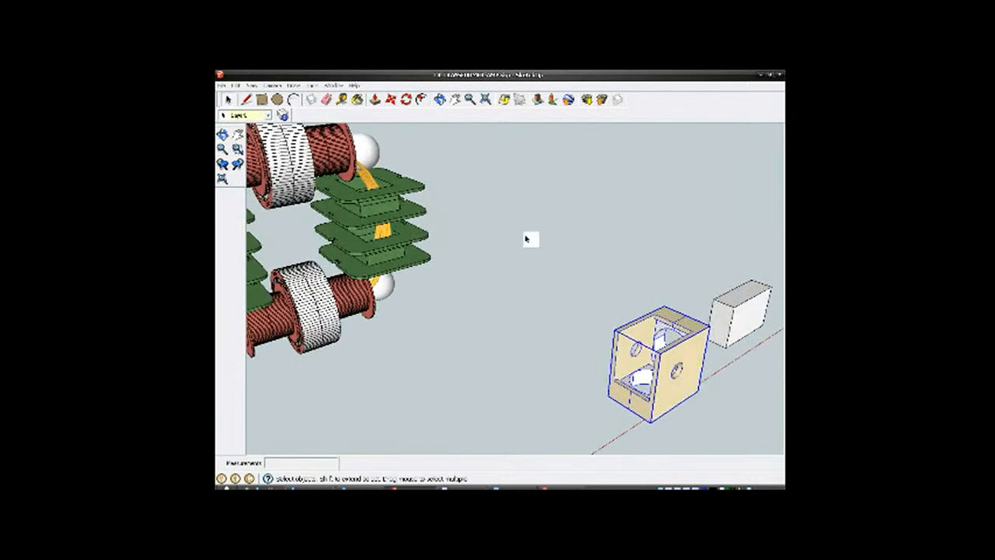
left_click(390, 99)
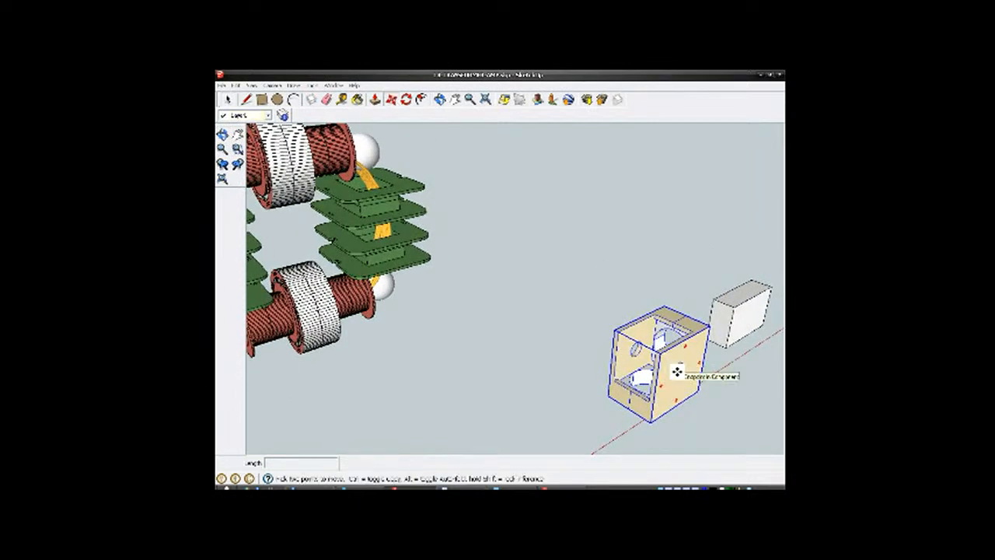
key("ctrl")
left_click(673, 376)
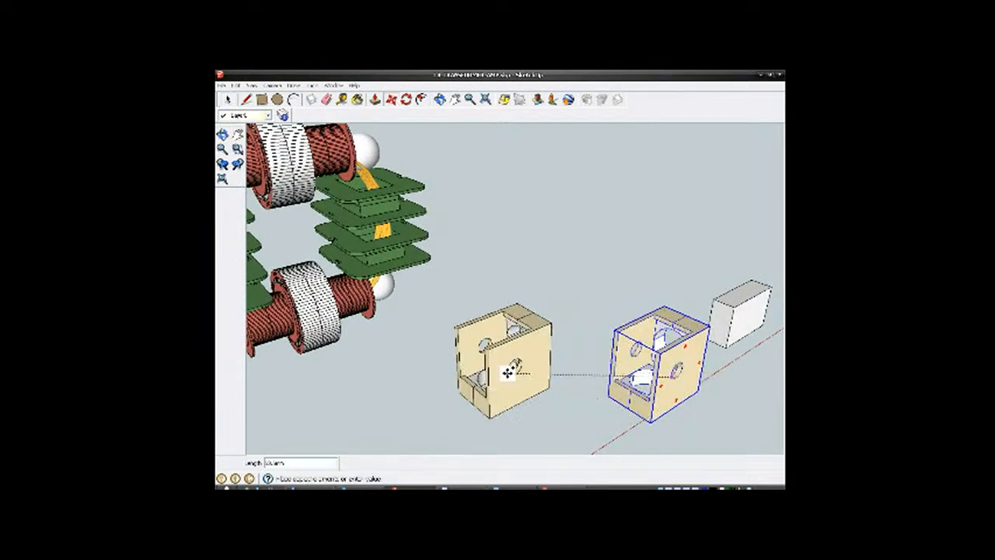
middle_click_drag(456, 360, 638, 360)
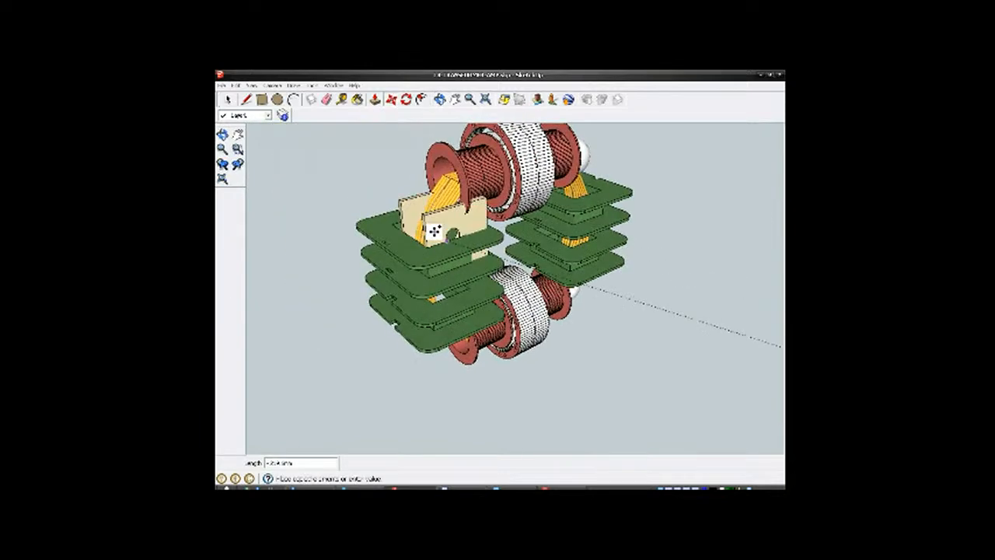
left_click(428, 220)
Step: Move the housing copy around the yellow wire bundle and up onto the green plate stack against the upper coil's end
scroll(428, 218, "up", 6)
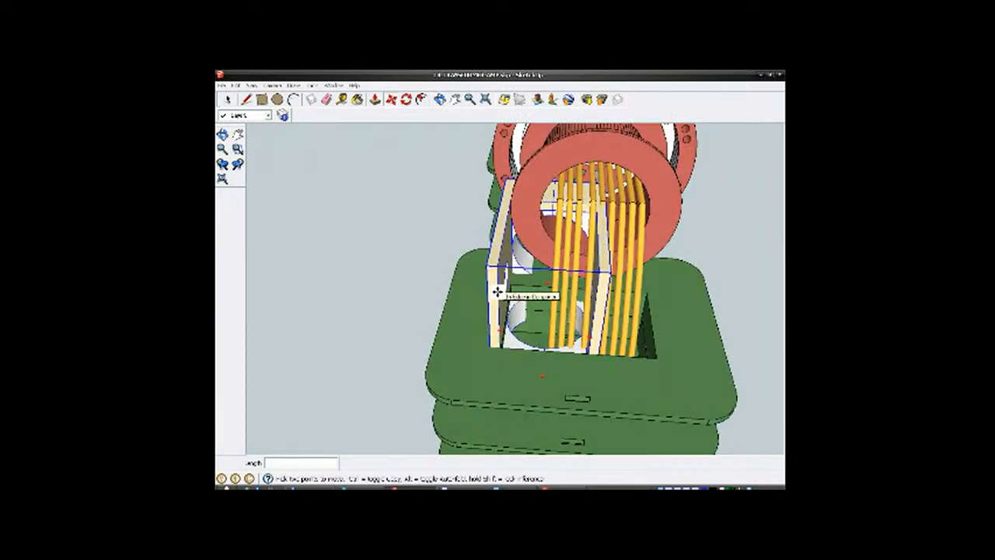
left_click(497, 292)
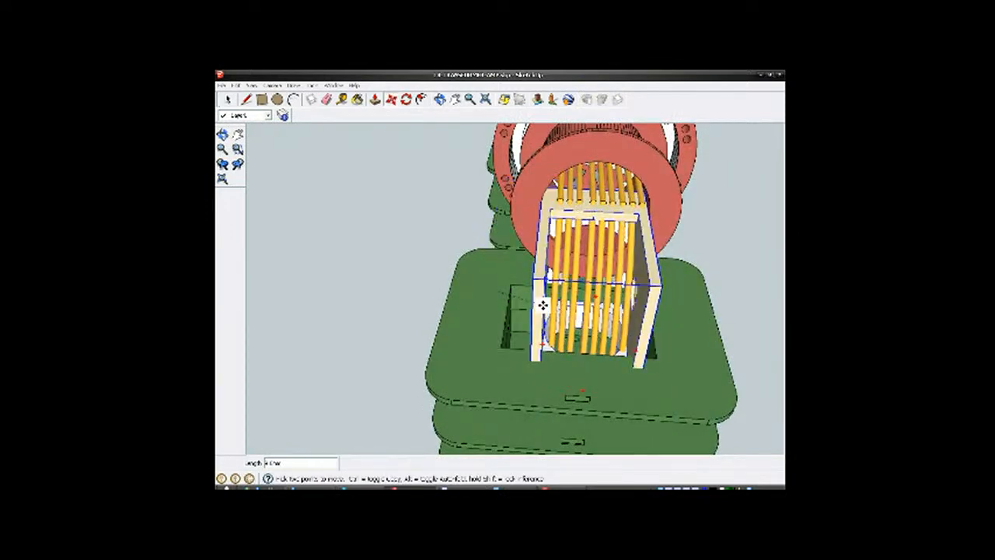
middle_click_drag(546, 306, 322, 204)
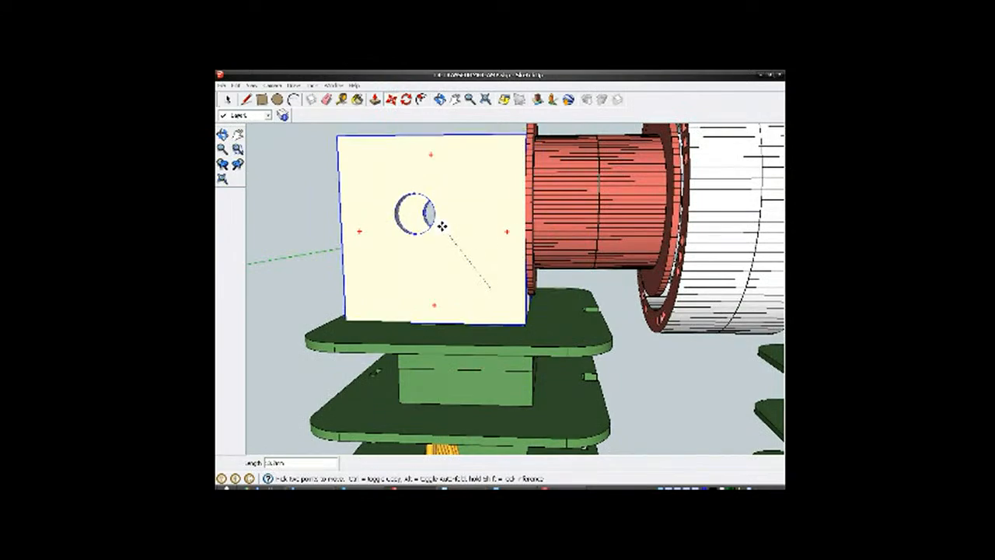
left_click(441, 225)
Step: Raise the housing copy slightly along the upper coil's end flange to align its round opening with the coil
middle_click_drag(442, 226, 778, 244)
key("m")
scroll(495, 215, "up", 5)
middle_click_drag(514, 264, 529, 262)
scroll(519, 325, "down", 3)
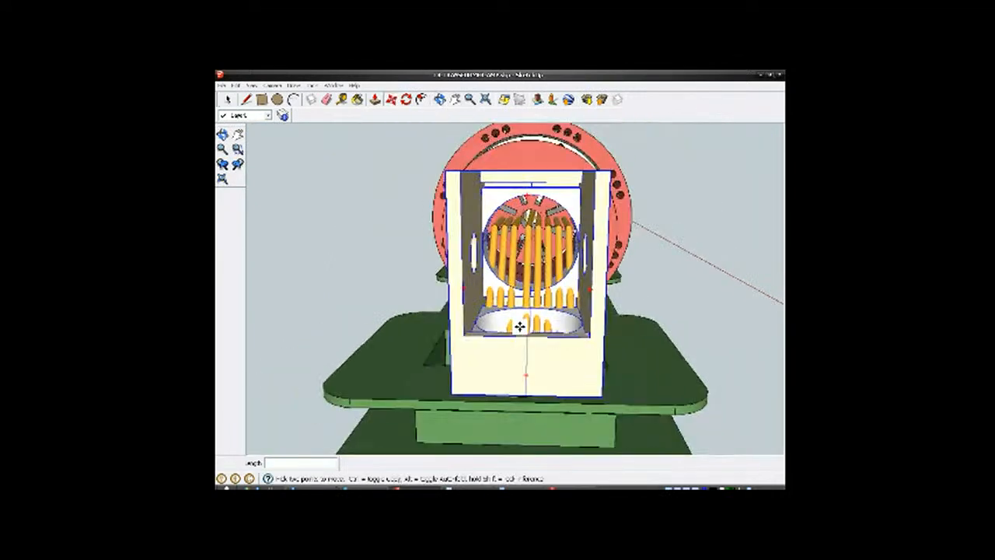
scroll(545, 196, "up", 3)
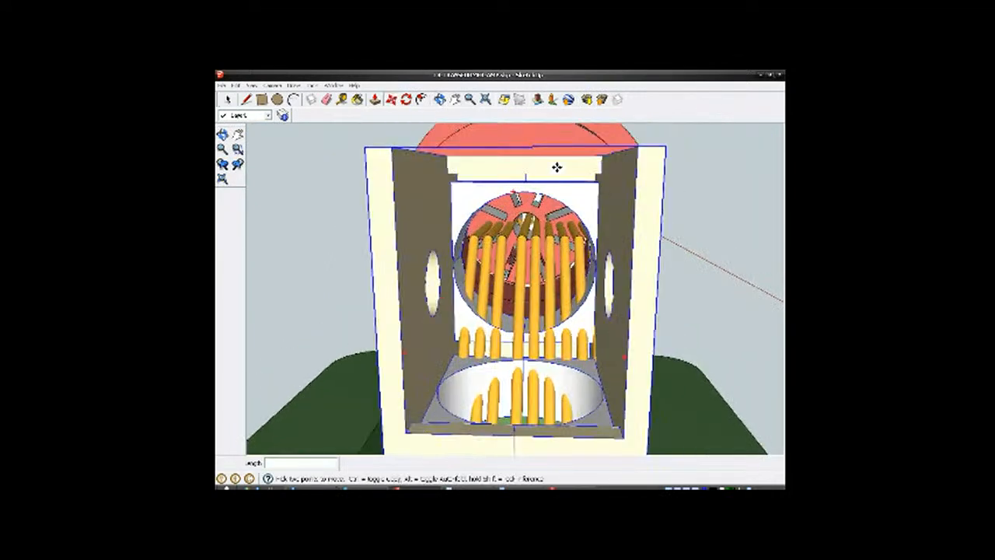
scroll(557, 167, "up", 2)
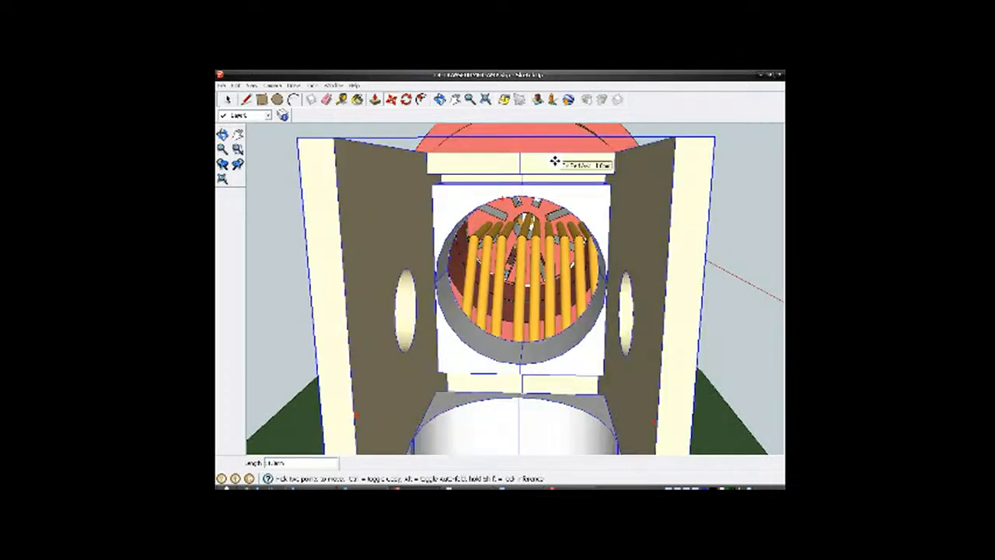
scroll(554, 161, "down", 2)
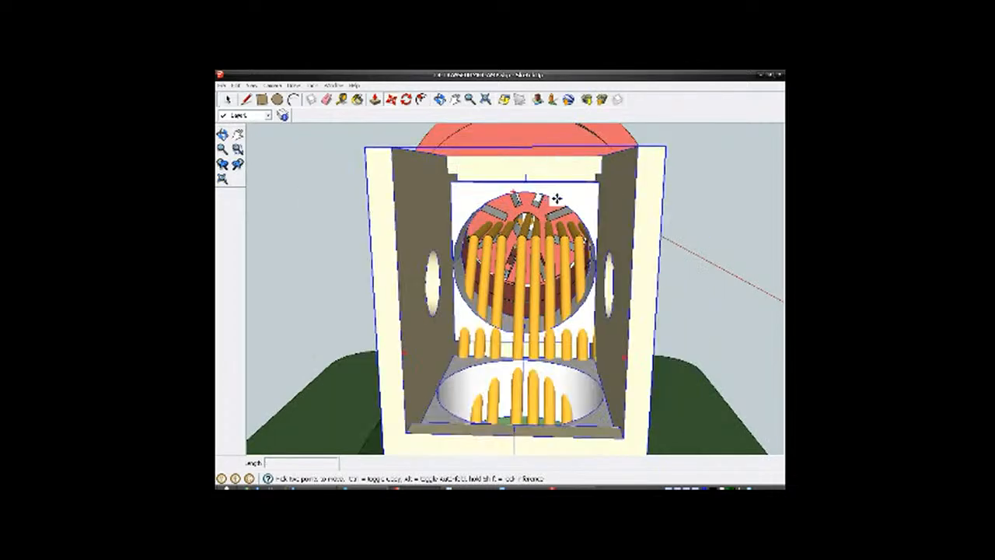
middle_click_drag(585, 258, 386, 256)
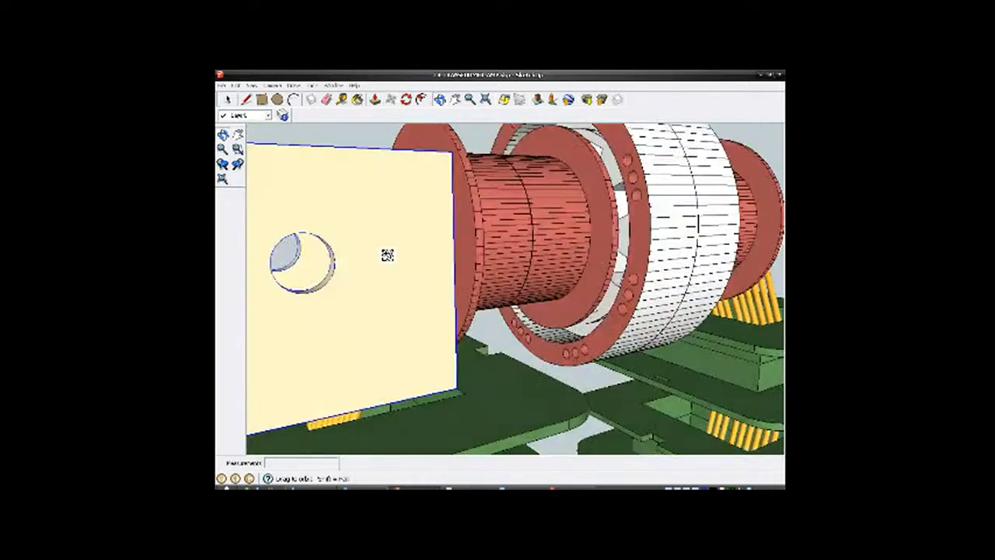
left_click(463, 241)
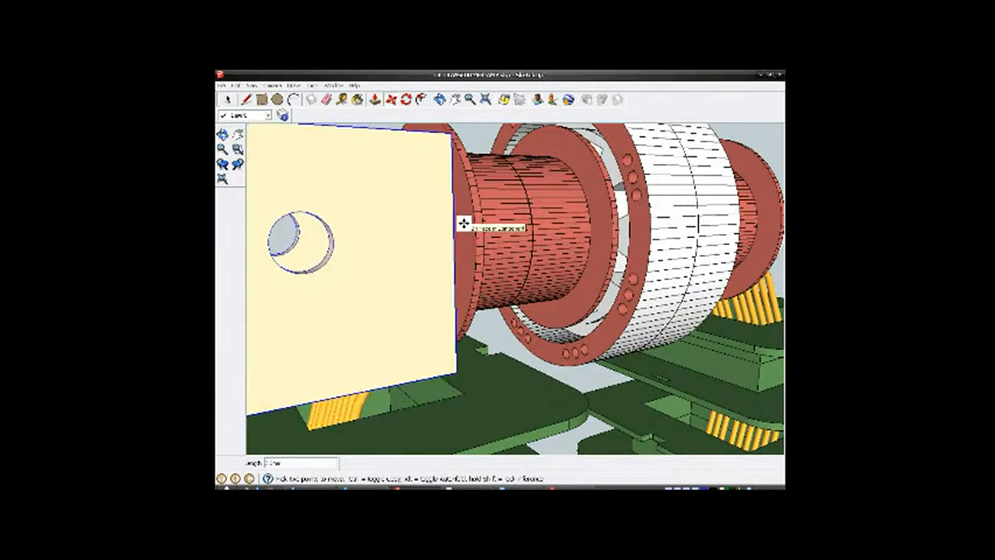
Step: Shift the housing copy slightly sideways to centre it on the upper coil's end flange
middle_click_drag(462, 222, 608, 358)
scroll(548, 188, "down", 4)
scroll(568, 355, "up", 3)
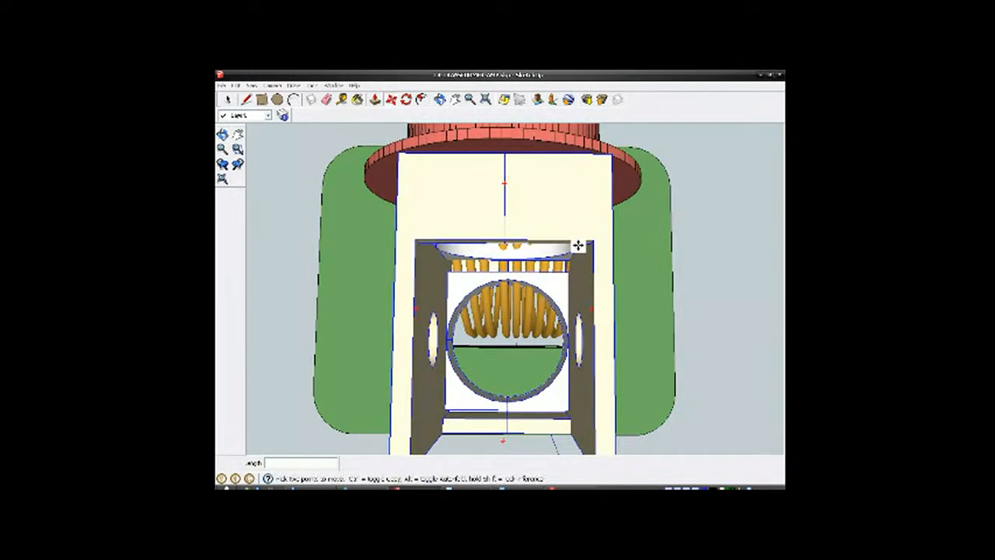
middle_click_drag(643, 311, 452, 223)
middle_click_drag(532, 230, 655, 357)
scroll(520, 309, "down", 6)
scroll(541, 250, "up", 7)
middle_click_drag(545, 255, 580, 371)
scroll(551, 306, "up", 4)
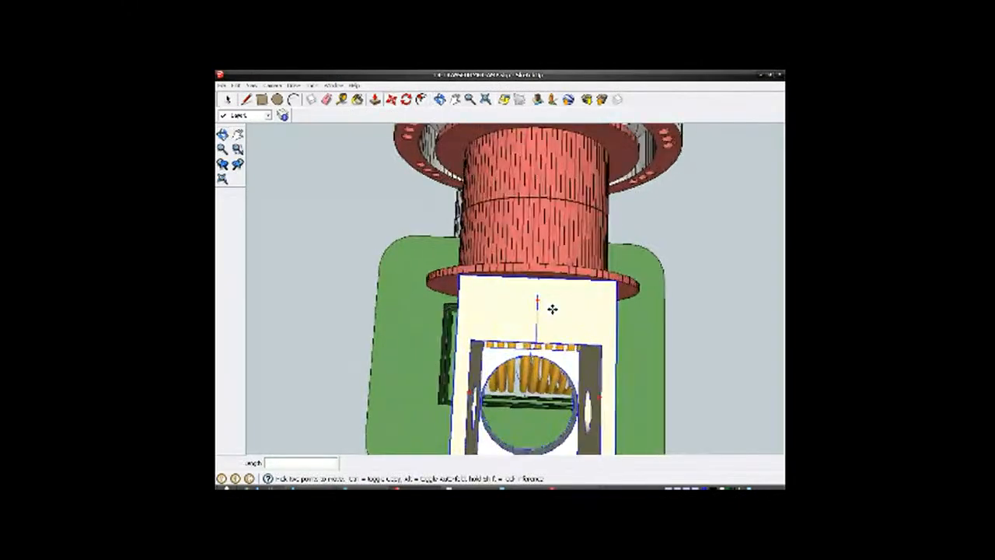
left_click(552, 309)
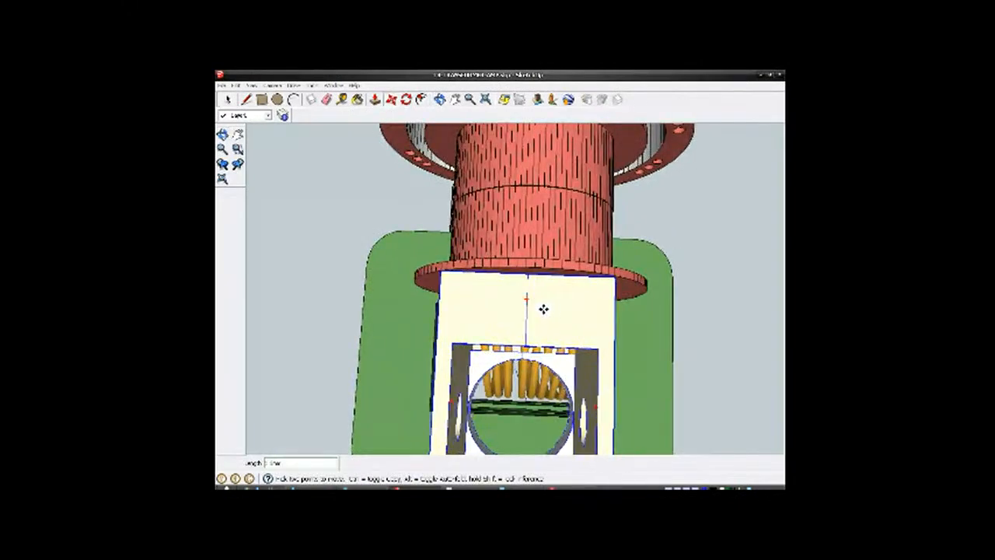
scroll(543, 309, "up", 2)
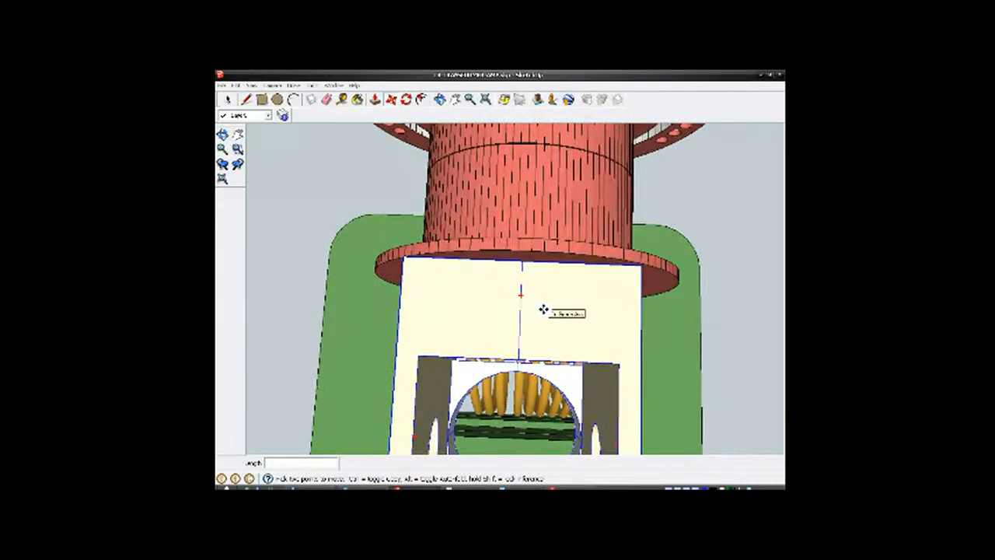
Step: Cut the housing copy and paste it in place inside the transformer assembly group, opened for editing
scroll(544, 308, "down", 3)
middle_click_drag(544, 308, 260, 123)
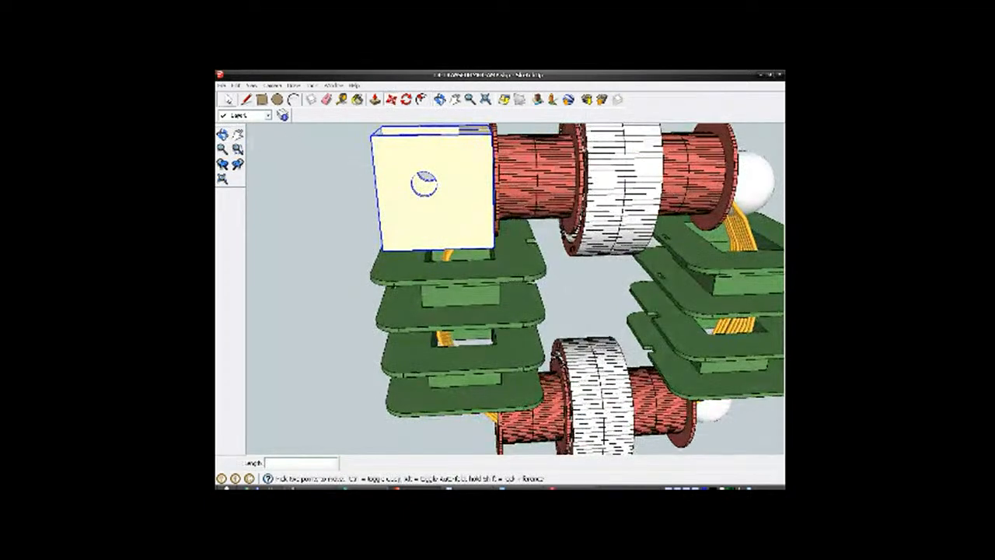
left_click(235, 86)
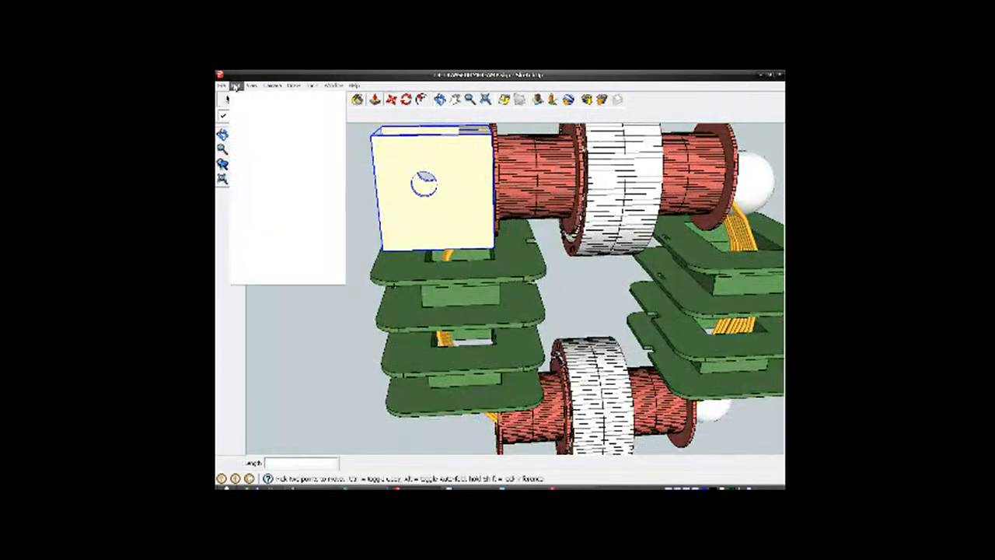
left_click(260, 118)
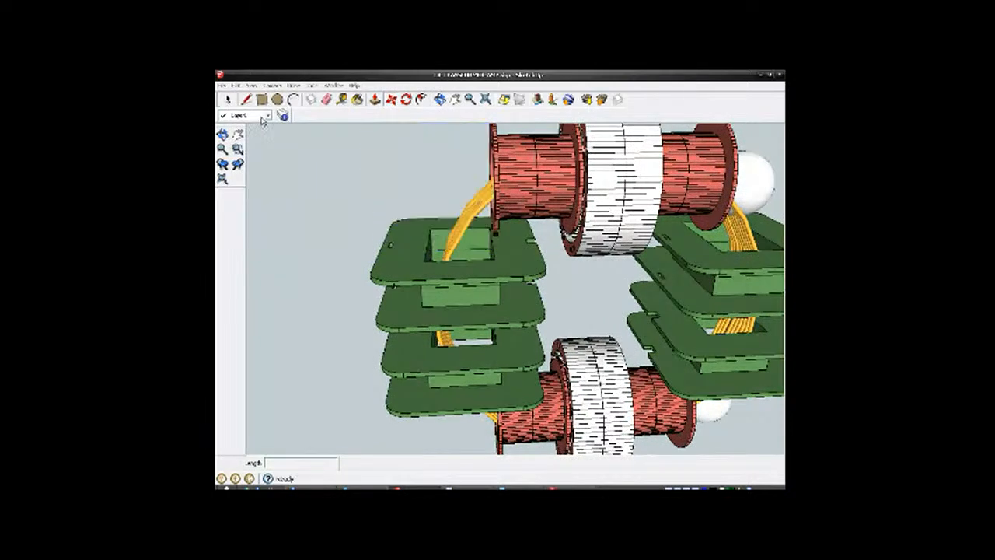
left_click(228, 99)
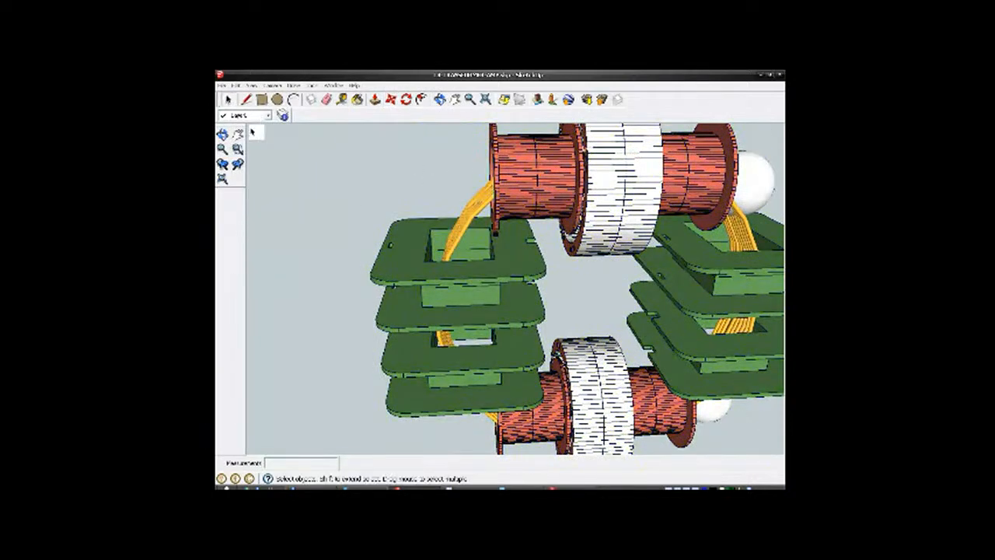
left_click(513, 303)
right_click(513, 301)
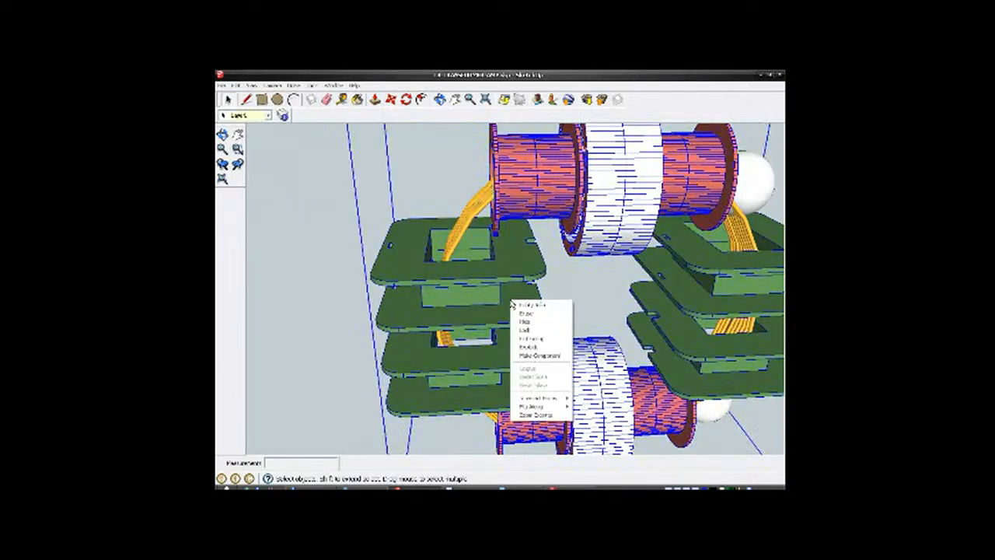
left_click(520, 345)
left_click(505, 287)
left_click(246, 99)
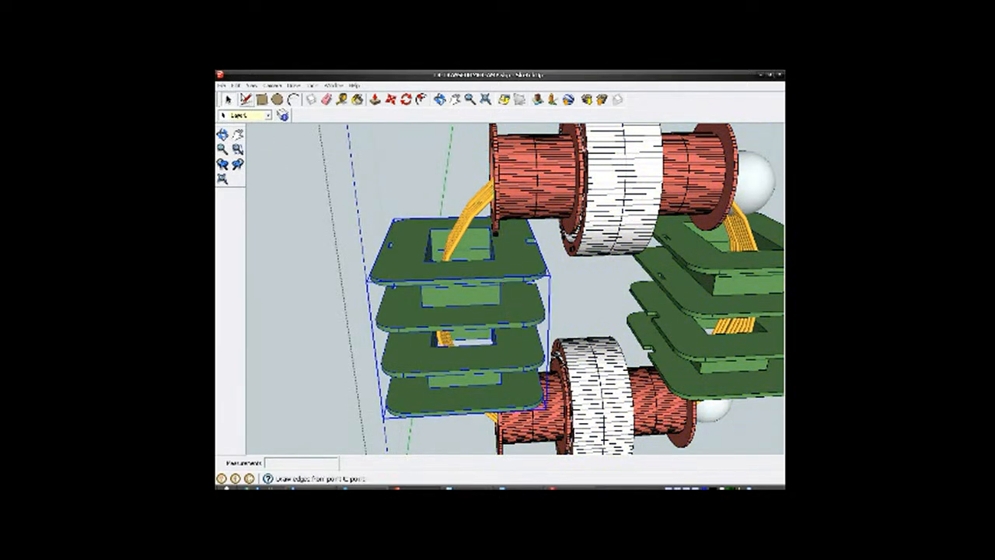
left_click(236, 86)
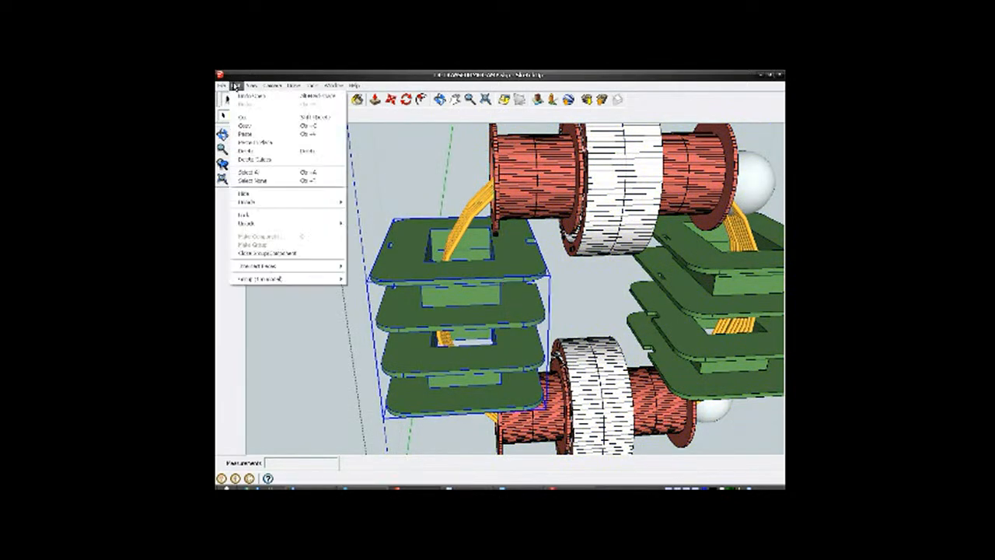
left_click(265, 146)
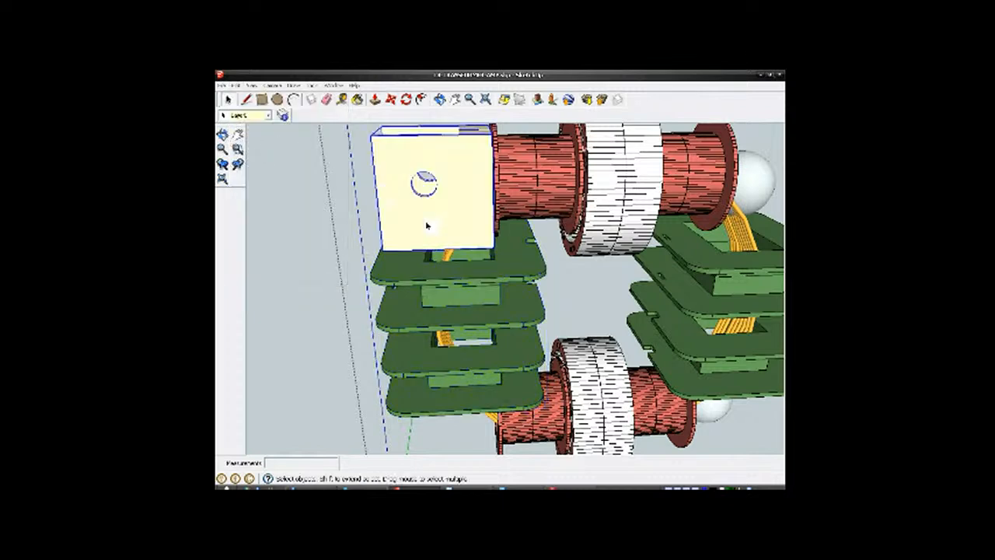
Step: Move the green plate stack below the housing copy outward, away from the coil, until their outer edges line up
left_click(483, 306)
scroll(457, 249, "up", 2)
middle_click_drag(444, 223, 459, 238)
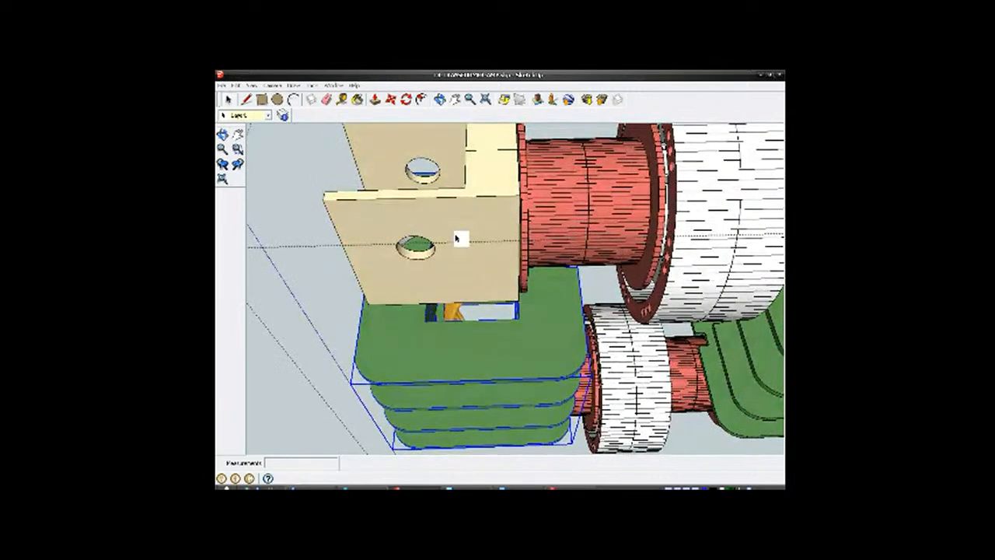
left_click(390, 100)
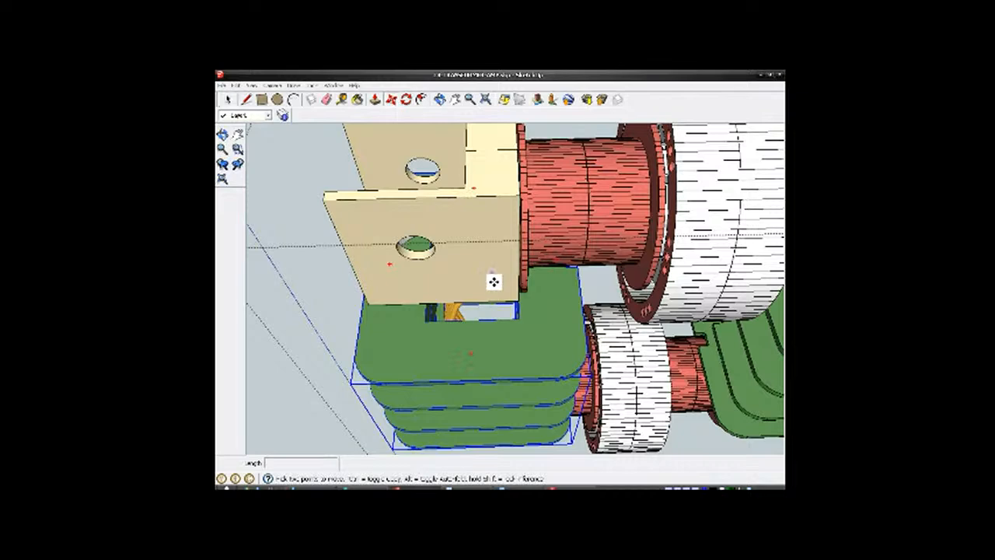
scroll(480, 313, "up", 3)
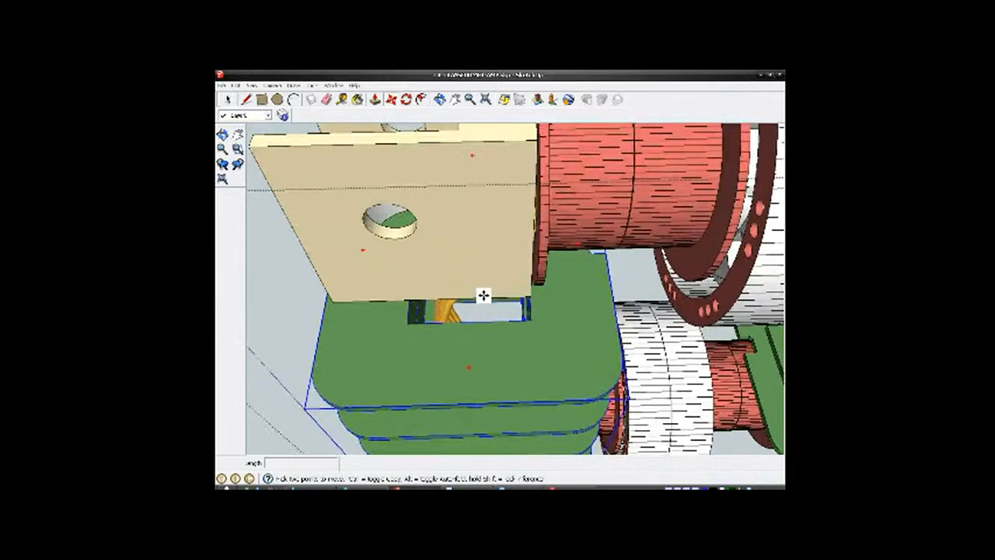
left_click_drag(476, 292, 442, 295)
Step: Nudge the green plate stack to line up its central opening with the round hole in the housing's floor
middle_click_drag(521, 331, 575, 393)
scroll(563, 384, "up", 3)
middle_click_drag(555, 356, 551, 378)
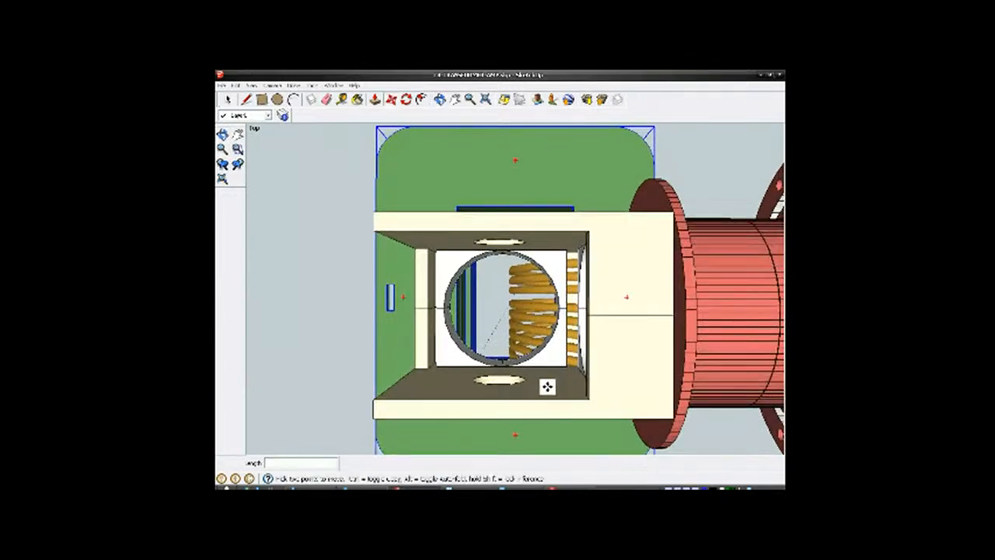
left_click_drag(547, 406, 524, 399)
scroll(524, 400, "down", 3)
middle_click_drag(524, 399, 489, 393)
scroll(587, 311, "up", 5)
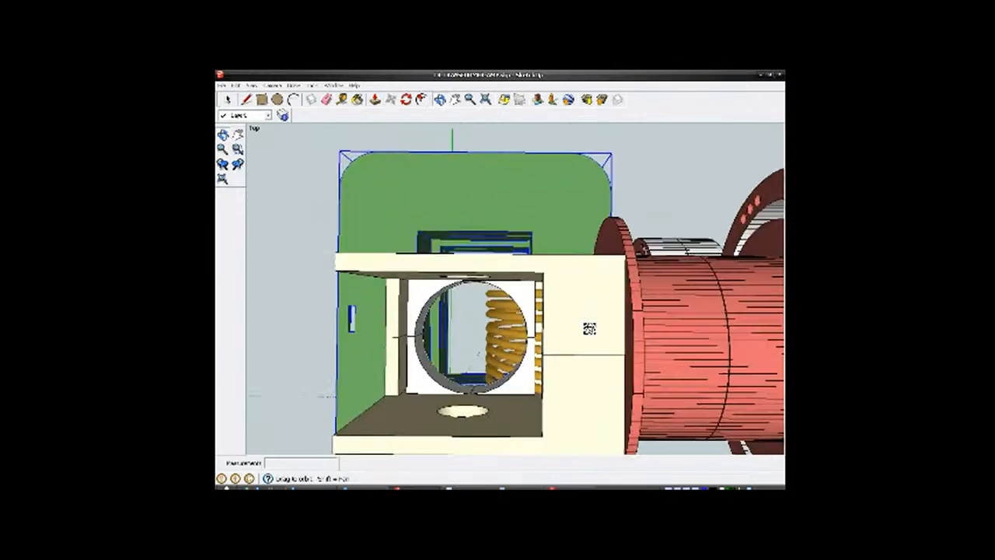
left_click(577, 295)
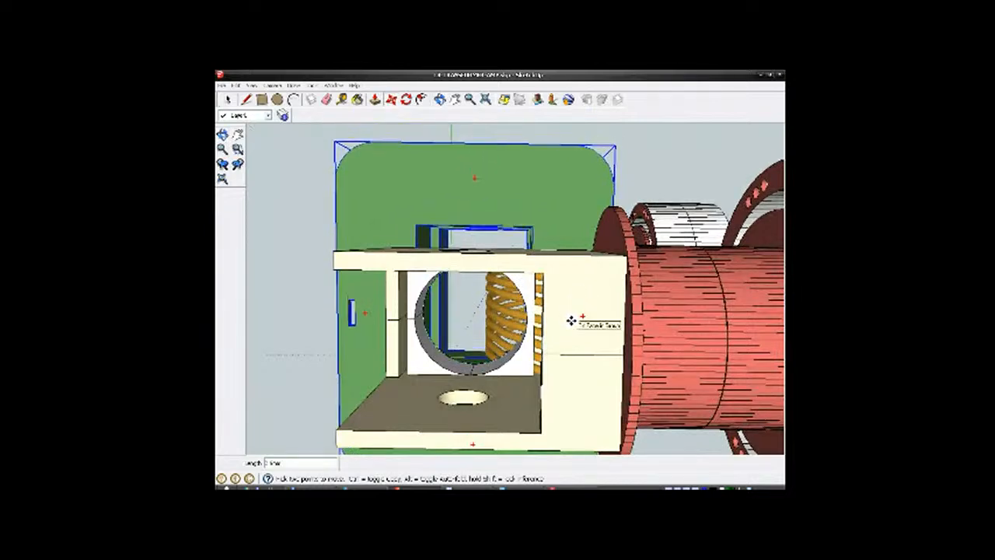
Step: Copy the housing along the red axis to the opposite end of the upper coil, beside the sphere
scroll(565, 304, "down", 3)
middle_click_drag(565, 304, 533, 384)
middle_click_drag(482, 296, 444, 349)
key("m")
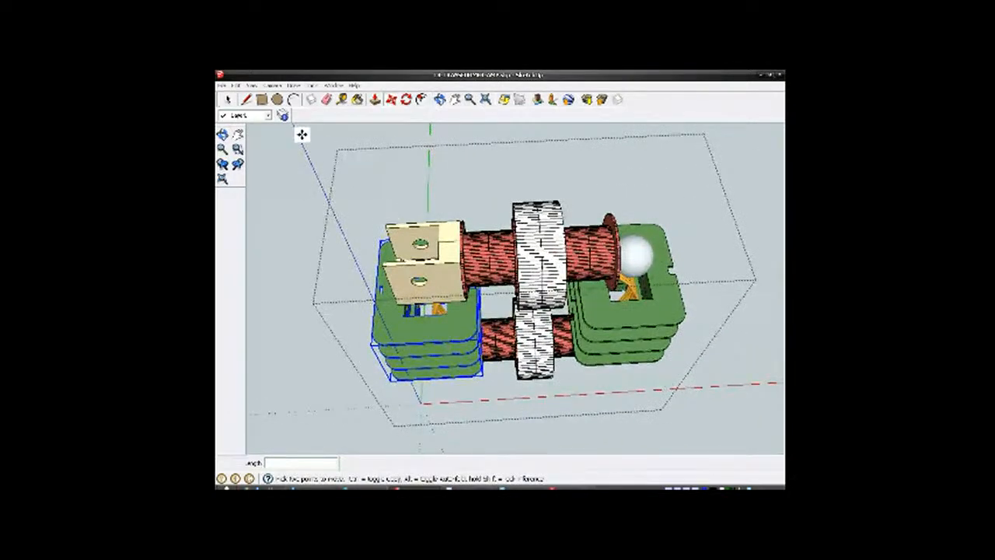
left_click(227, 99)
left_click(440, 269)
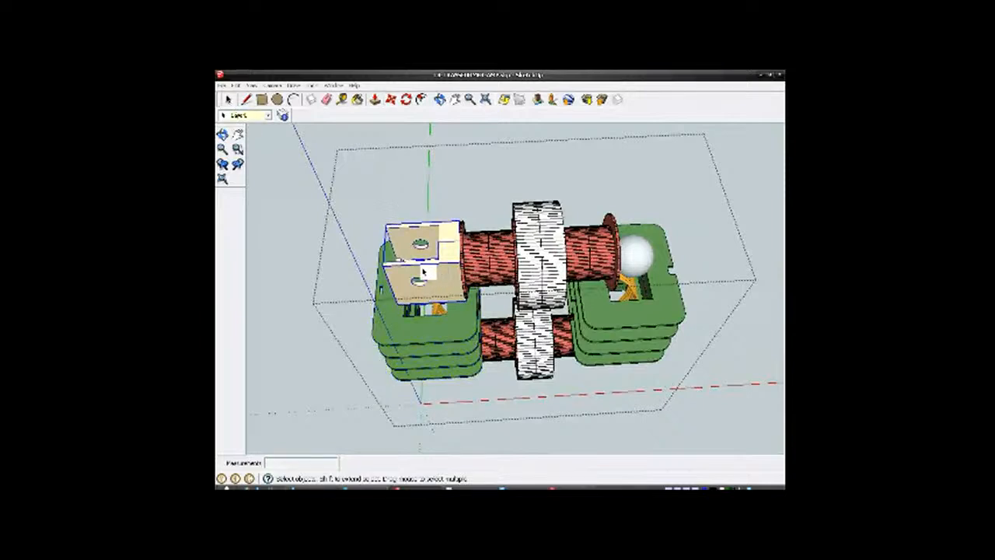
left_click(390, 100)
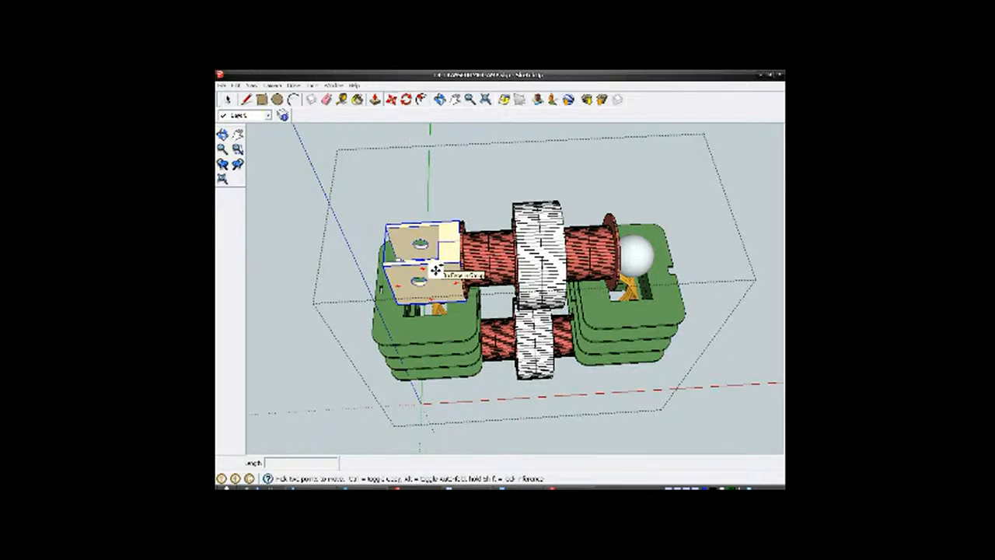
left_click(436, 270)
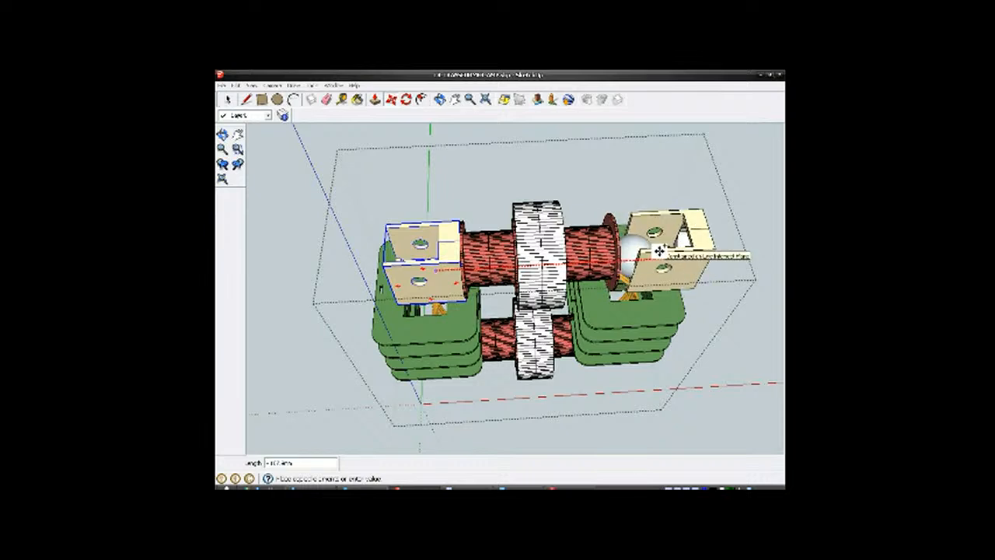
left_click(659, 251)
Step: Flip the new housing copy along the group's red axis
scroll(666, 260, "up", 6)
middle_click_drag(628, 271, 562, 240)
scroll(560, 239, "down", 5)
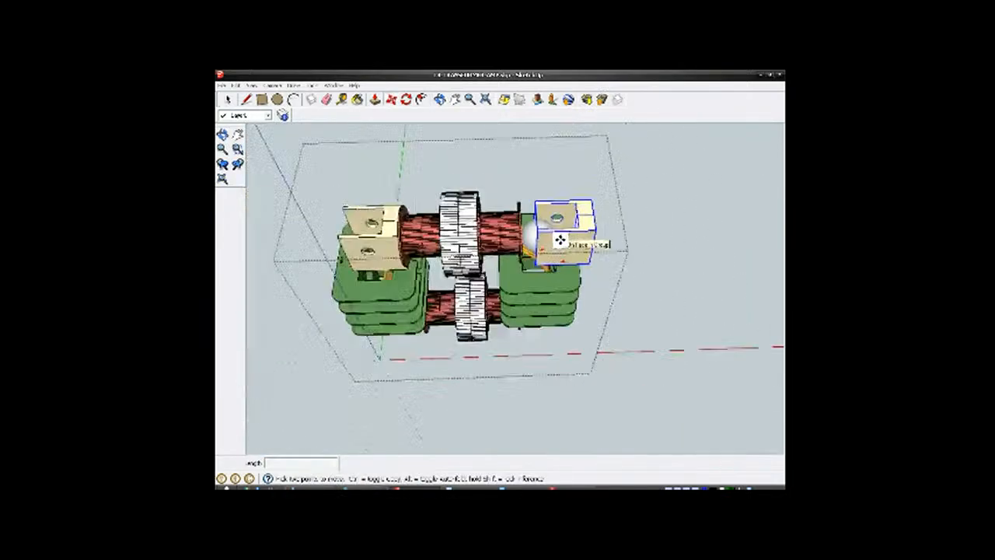
scroll(559, 239, "up", 8)
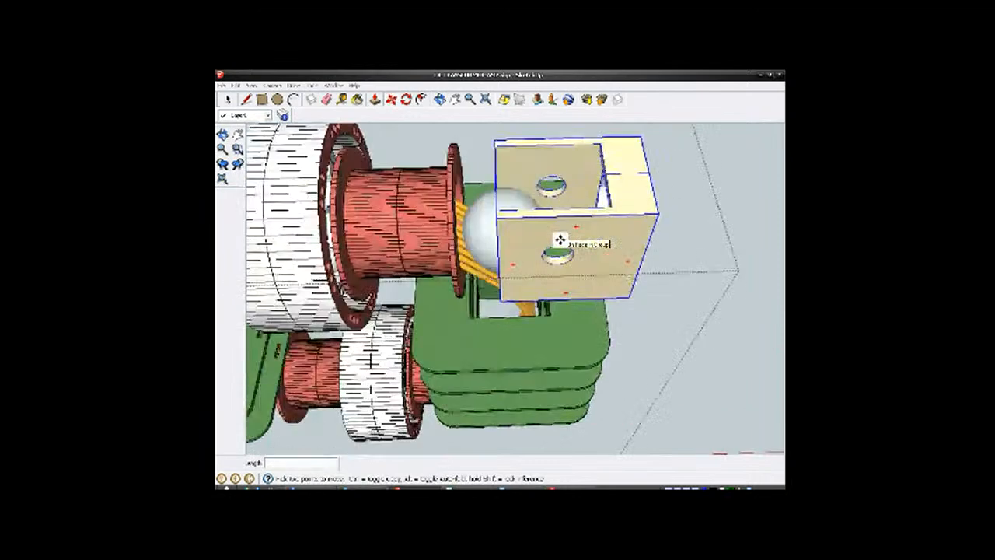
right_click(560, 239)
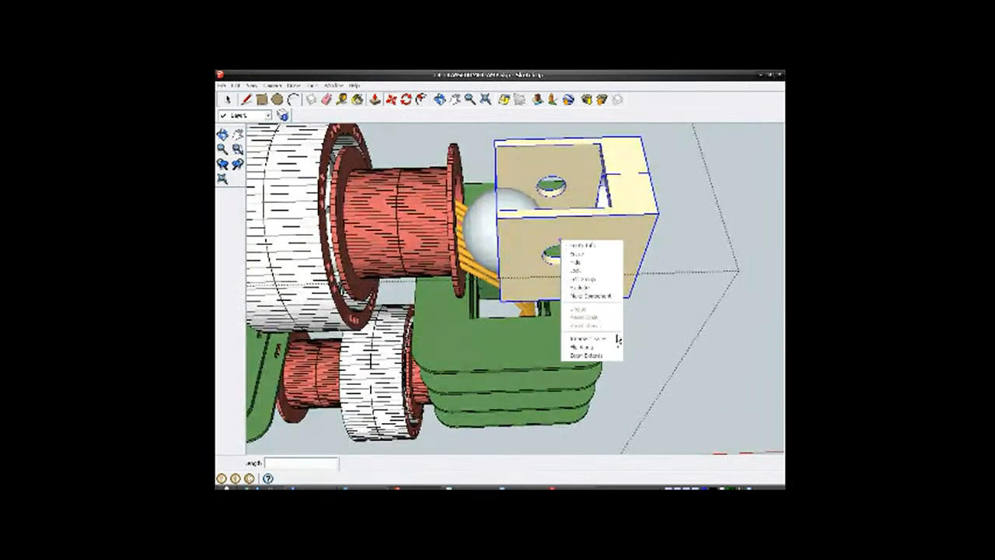
mouse_move(614, 349)
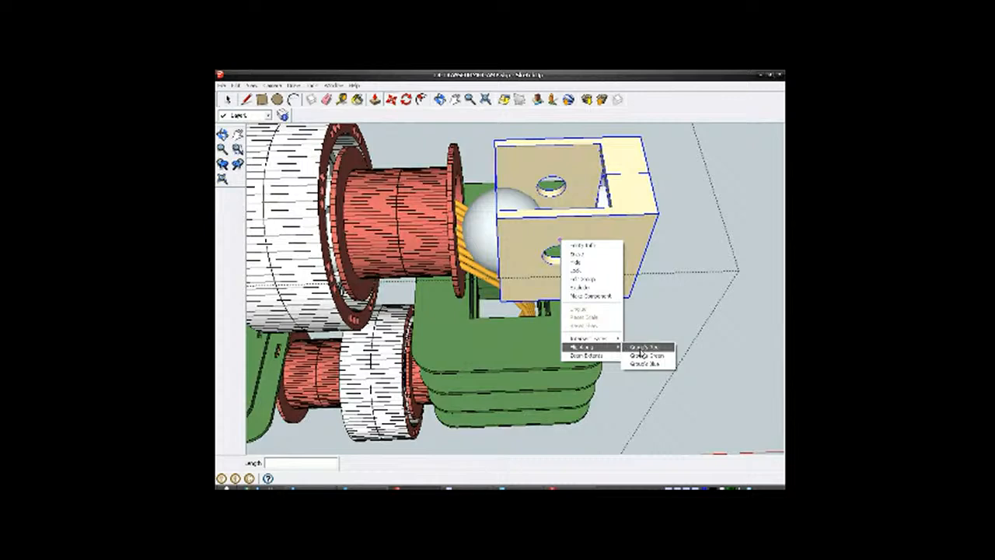
left_click(641, 348)
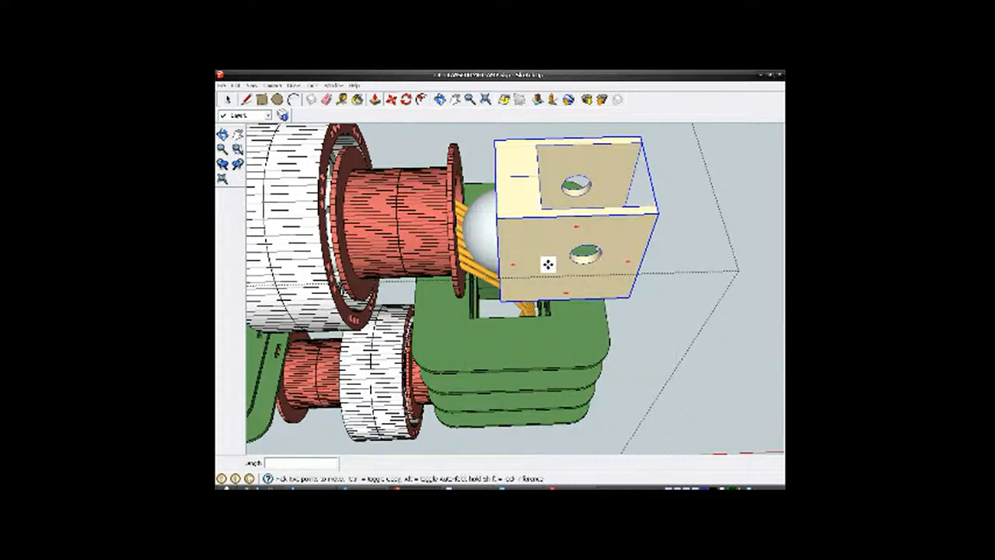
Step: Move the flipped housing copy inward along the coil axis until it meets the upper coil's end flange
left_click(546, 339)
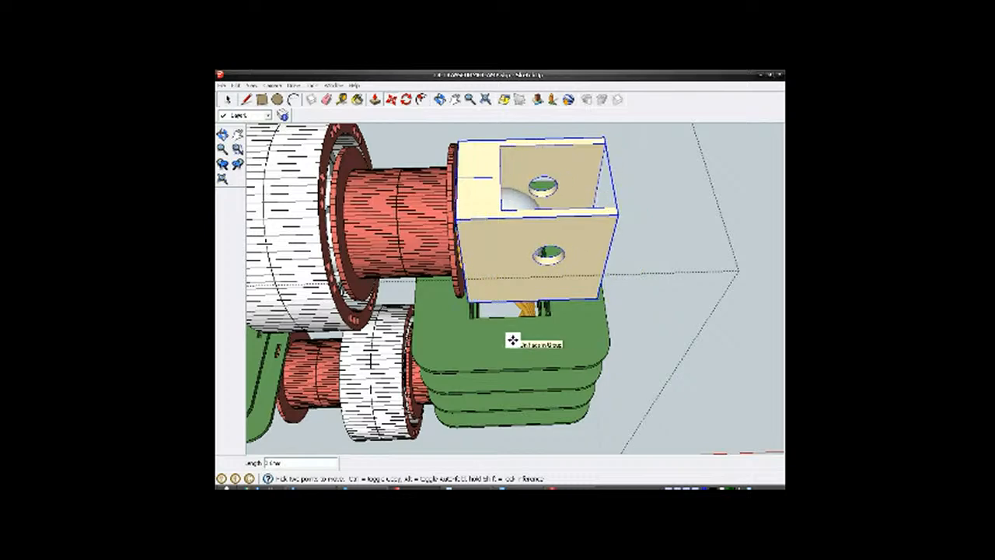
middle_click_drag(511, 340, 471, 323)
key("m")
Step: Try to move the sphere inside the second housing outward along the coil axis
left_click(230, 103)
scroll(575, 247, "up", 3)
middle_click_drag(578, 266, 536, 256)
left_click(520, 222)
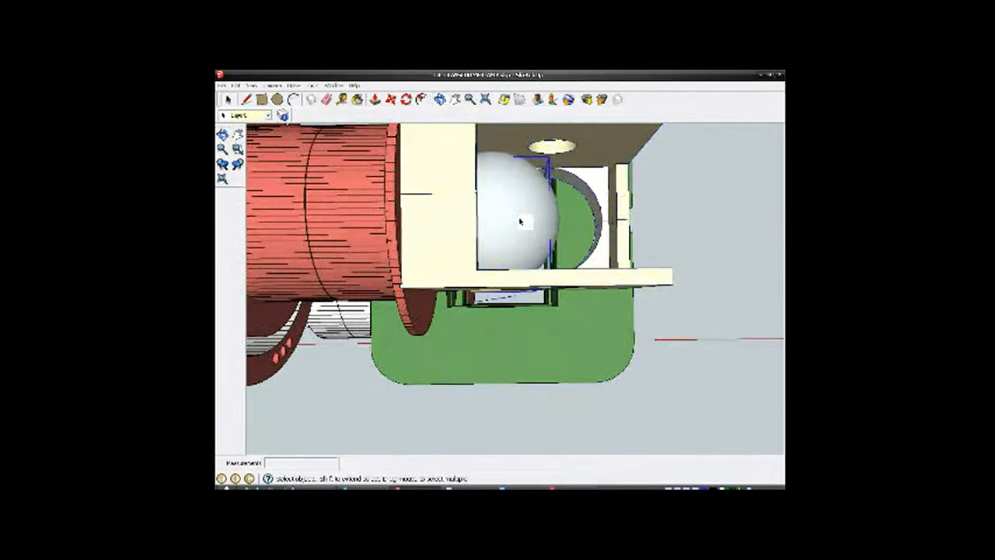
left_click(391, 100)
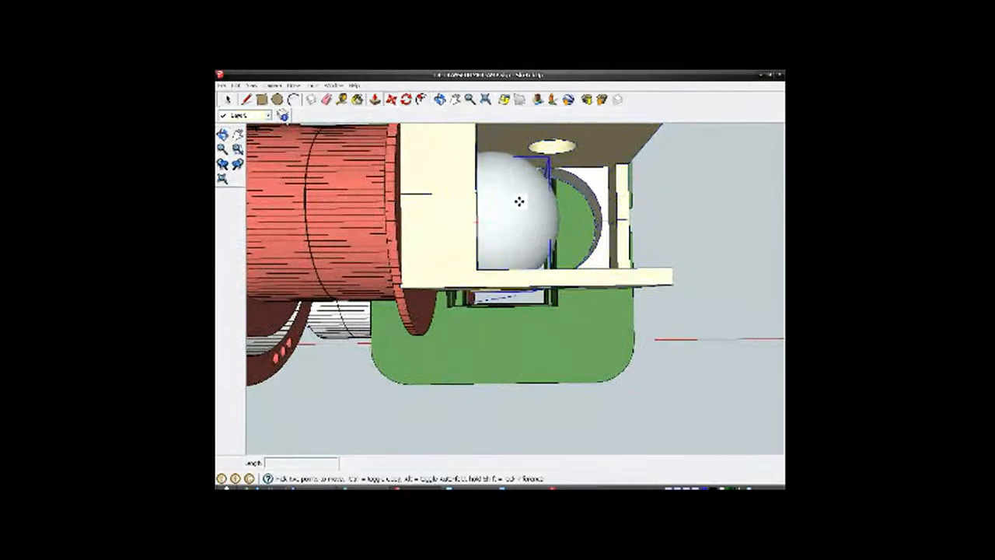
left_click(508, 325)
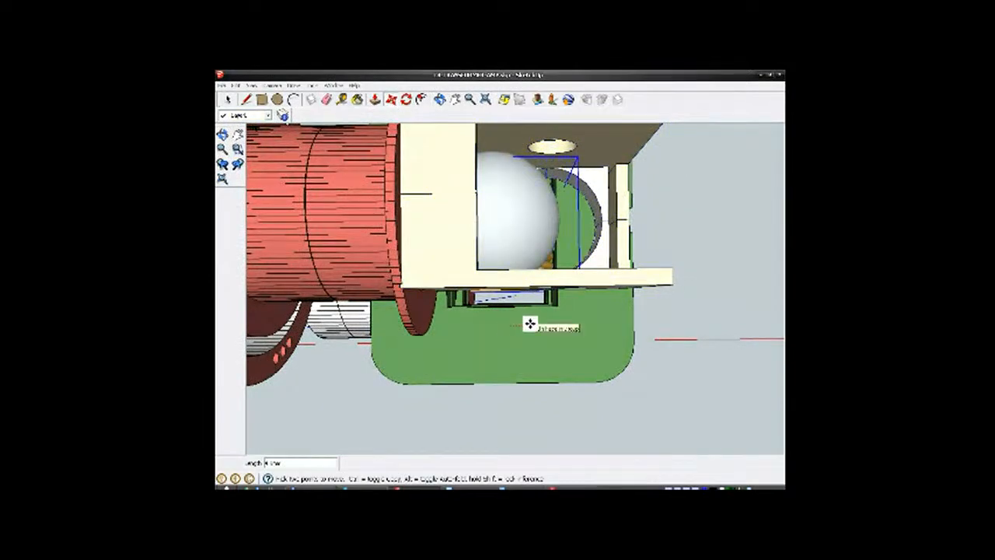
left_click(530, 323)
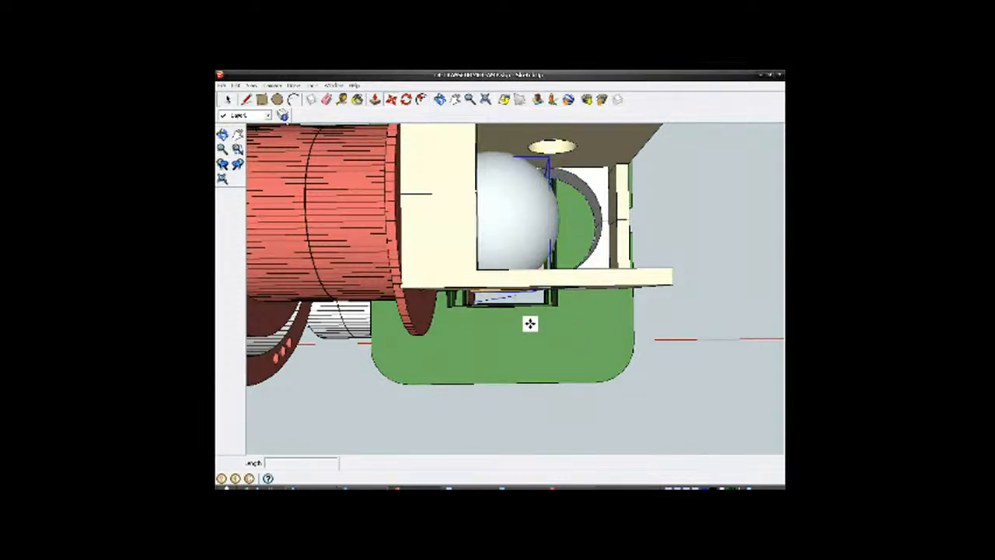
key("space")
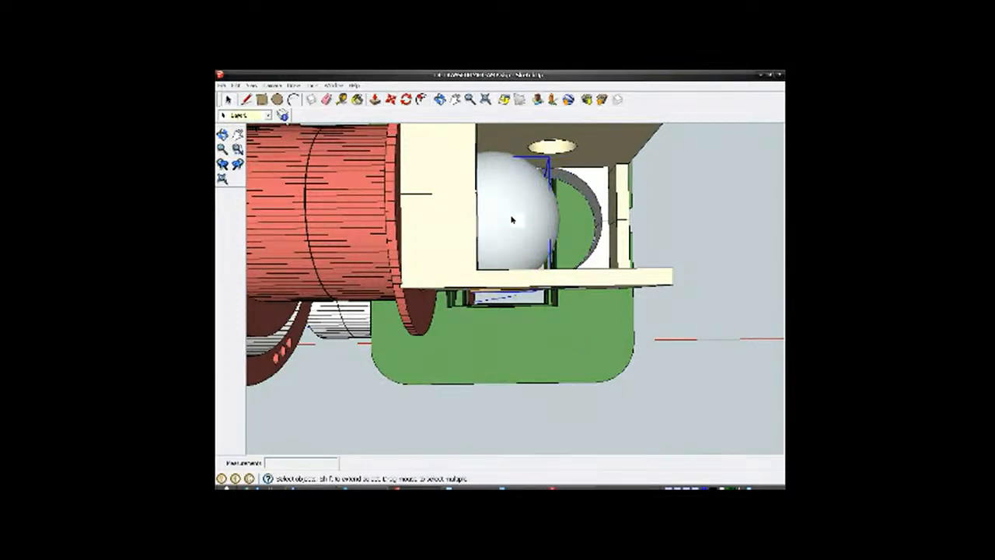
middle_click_drag(511, 218, 411, 227)
left_click(489, 196)
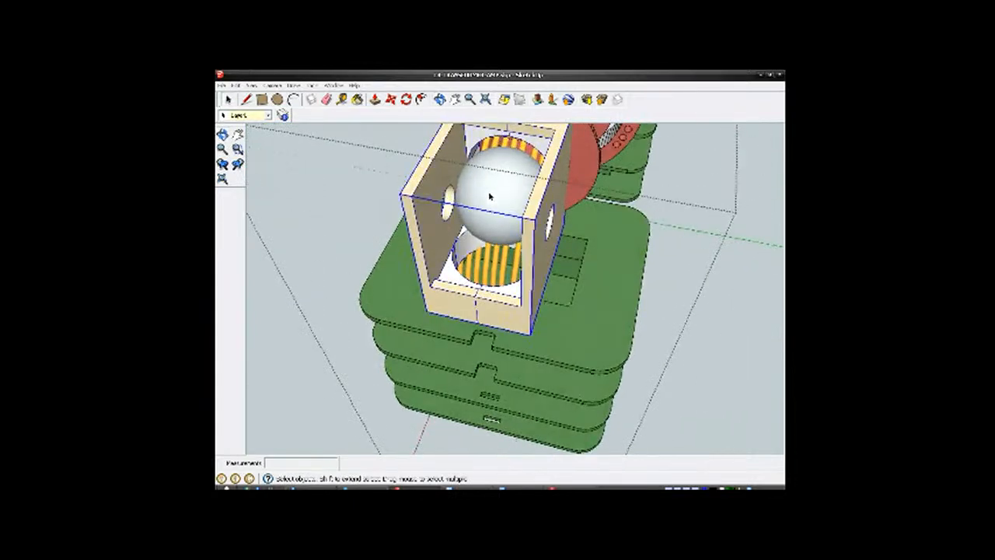
left_click(506, 181)
middle_click_drag(509, 230, 547, 204)
right_click(506, 159)
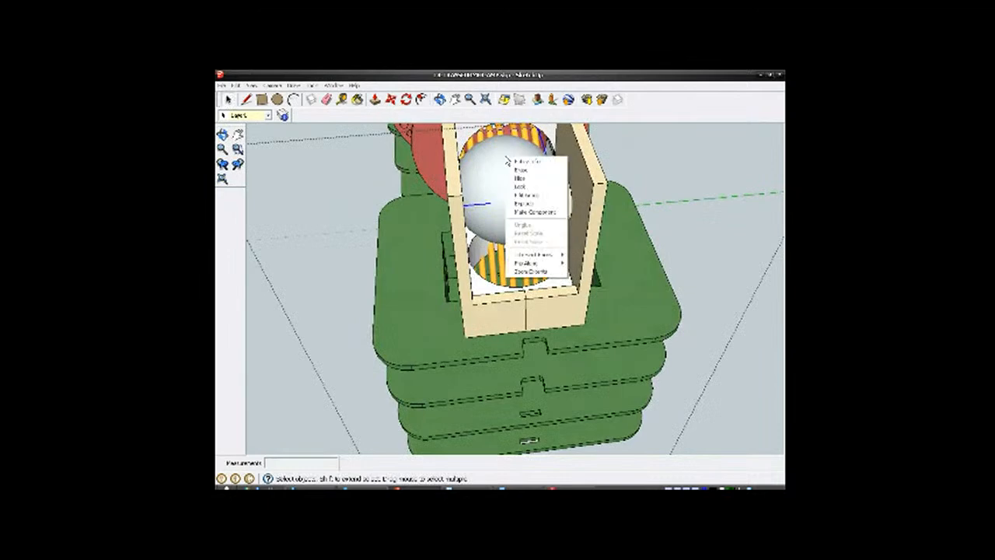
left_click(514, 195)
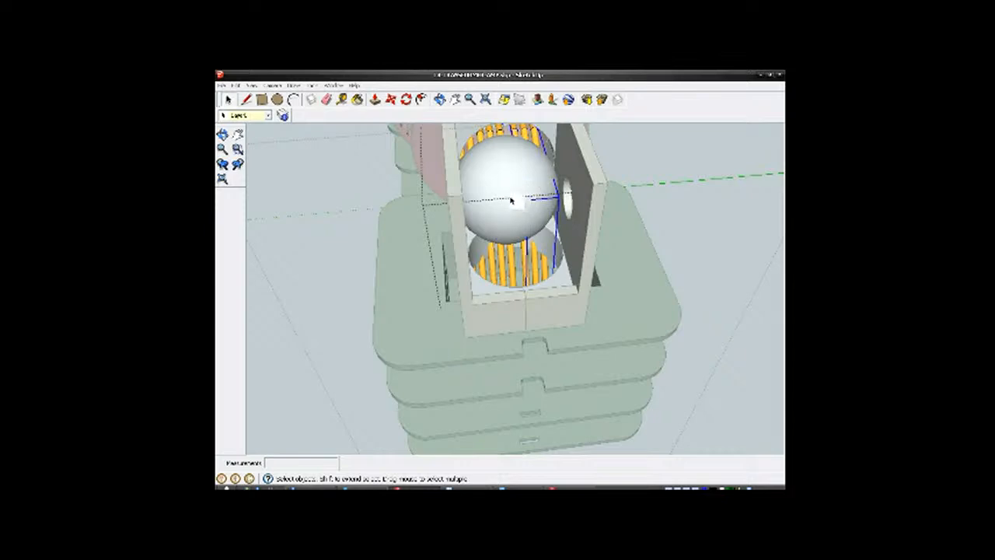
Step: Leave the assembly group and move the sphere outward along the coil axis to the middle of the second housing
left_click(764, 349)
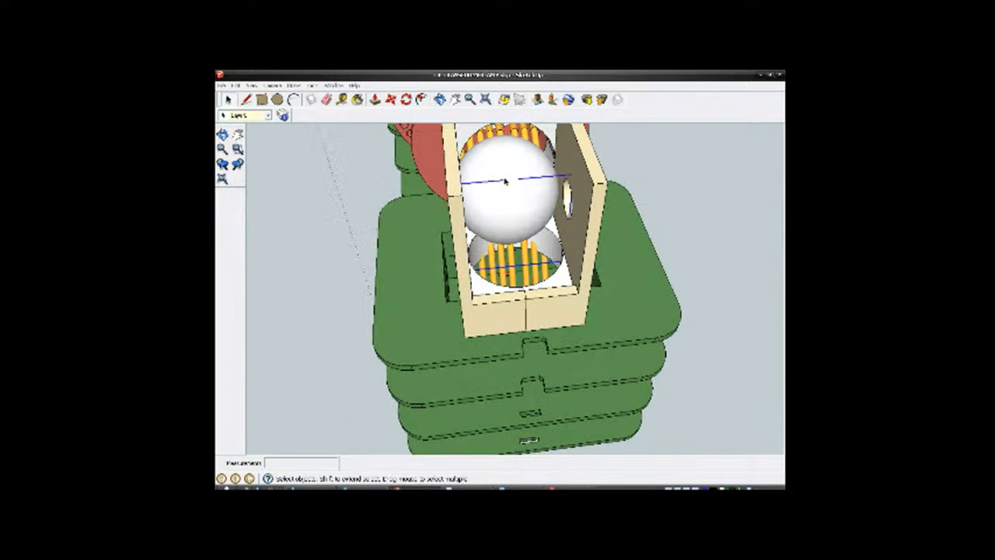
middle_click_drag(505, 181, 537, 360)
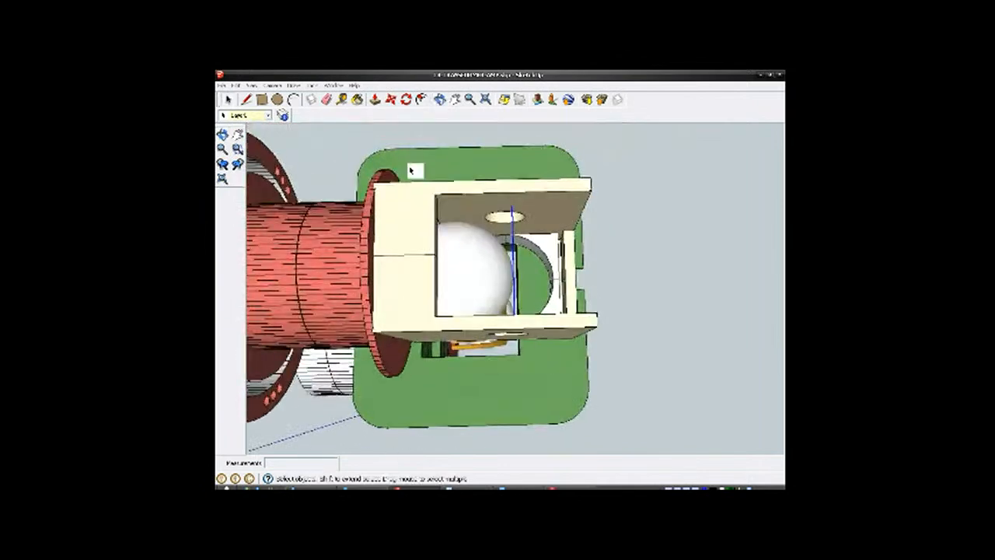
left_click(391, 101)
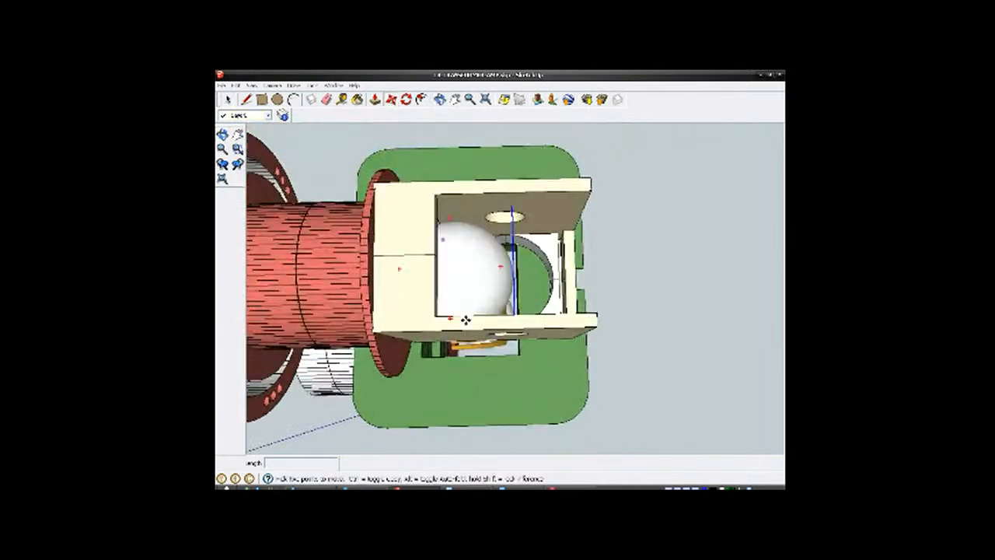
left_click(463, 368)
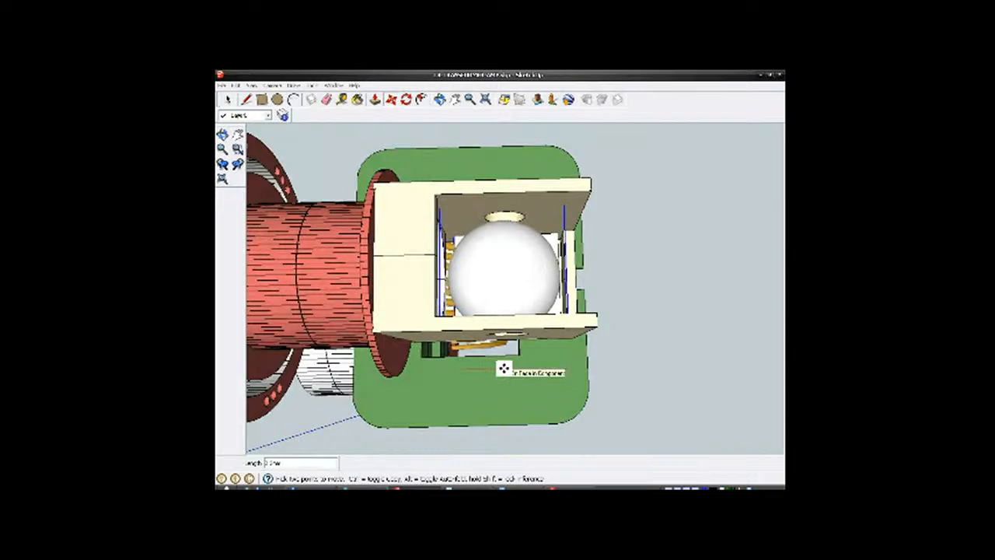
left_click(504, 368)
Step: Nudge the sphere slightly back toward the coil to centre it between the second housing's side holes
middle_click_drag(506, 349, 534, 382)
key("m")
scroll(542, 337, "up", 3)
scroll(545, 276, "up", 1)
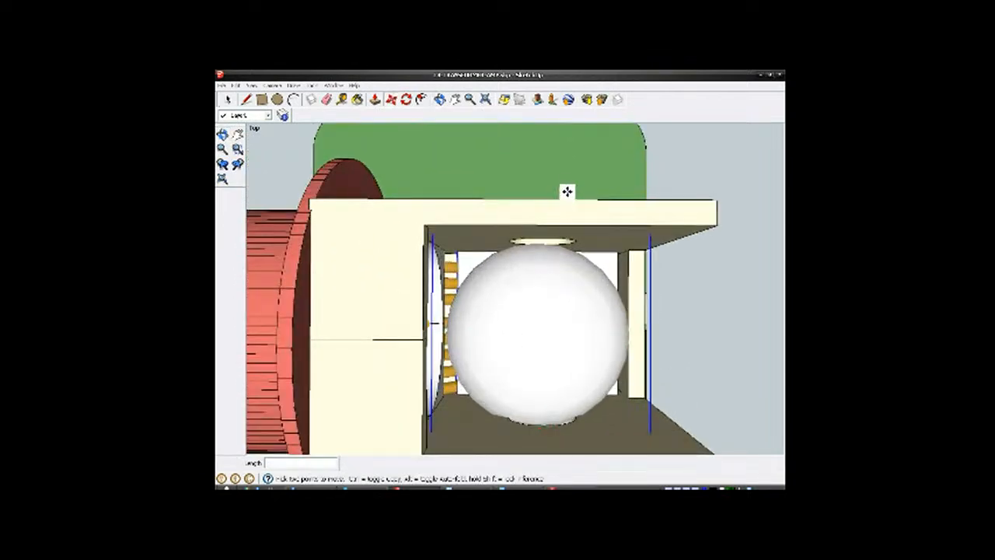
left_click(571, 186)
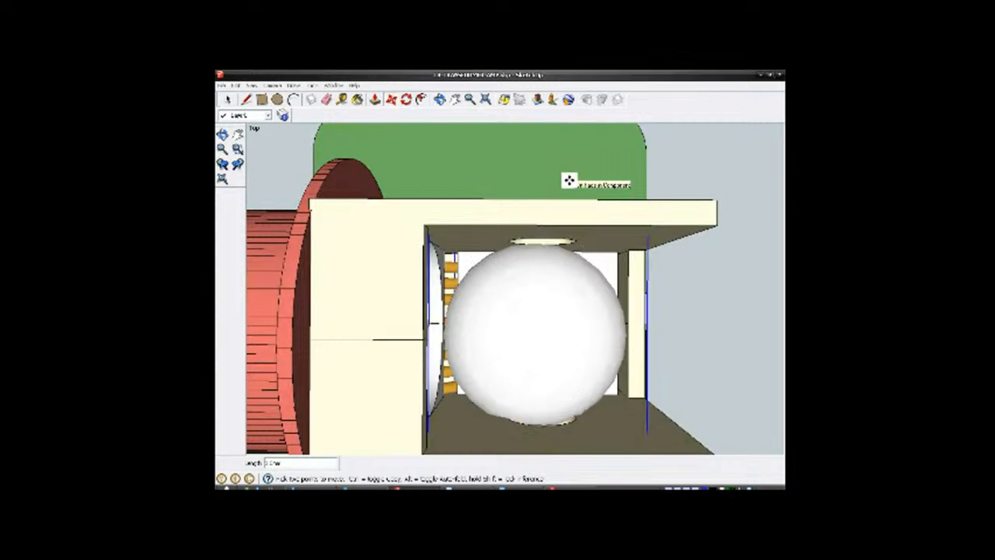
scroll(569, 180, "up", 2)
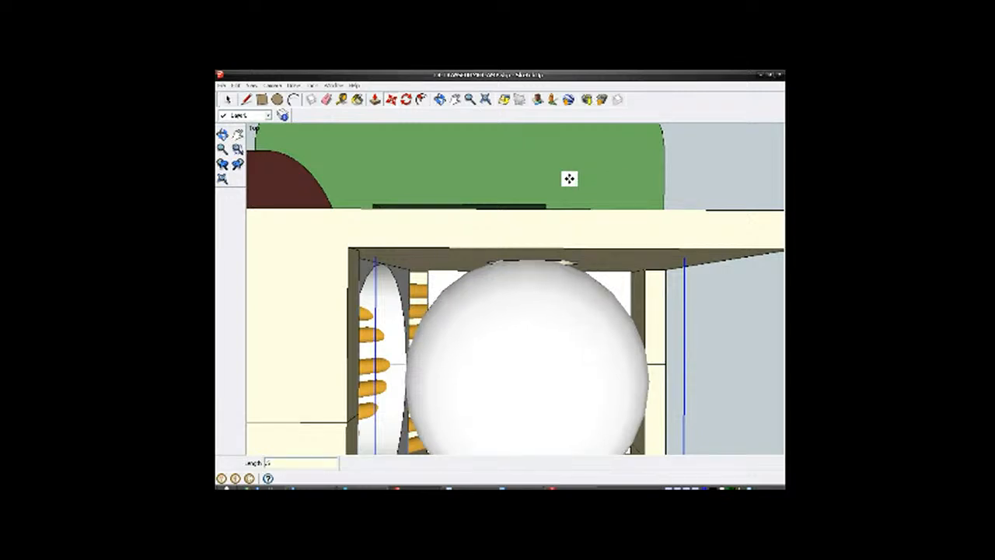
scroll(558, 167, "down", 5)
Step: Examine the sphere's fit inside the second housing and its alignment with the side holes from several angles
mouse_move(544, 282)
middle_mouse_down()
mouse_move(544, 313)
mouse_move(534, 274)
mouse_move(509, 251)
mouse_move(515, 128)
mouse_move(506, 164)
mouse_move(451, 156)
mouse_move(437, 89)
mouse_move(308, 74)
mouse_move(565, 266)
mouse_move(472, 263)
middle_mouse_up()
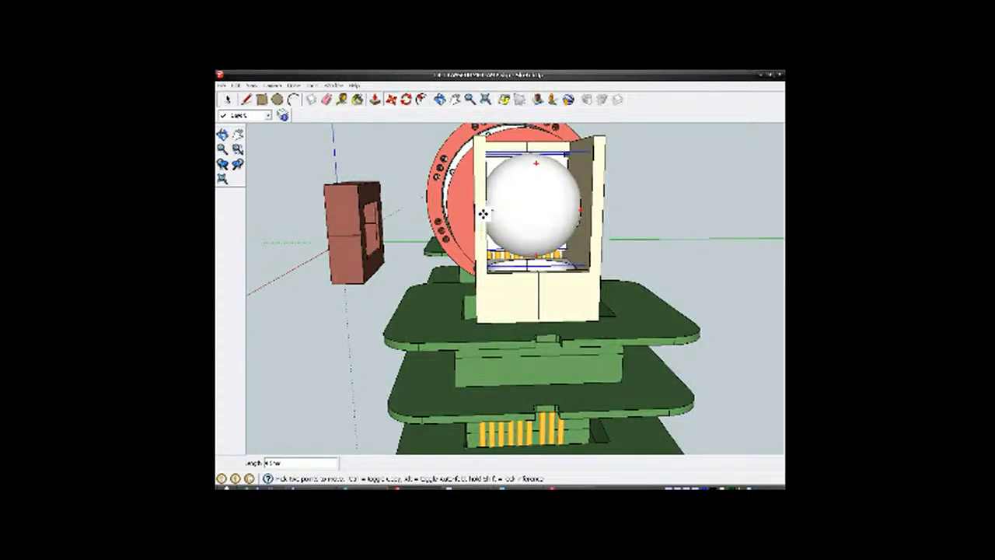
middle_click_drag(482, 213, 322, 300)
scroll(474, 218, "up", 5)
scroll(475, 218, "up", 3)
middle_click_drag(493, 272, 463, 267)
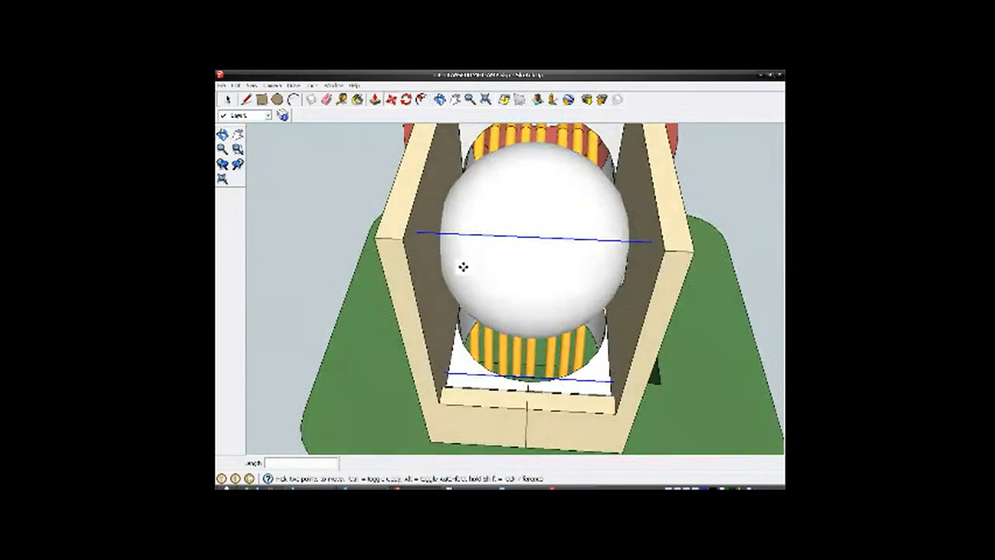
left_click(343, 101)
middle_click_drag(540, 184, 611, 189)
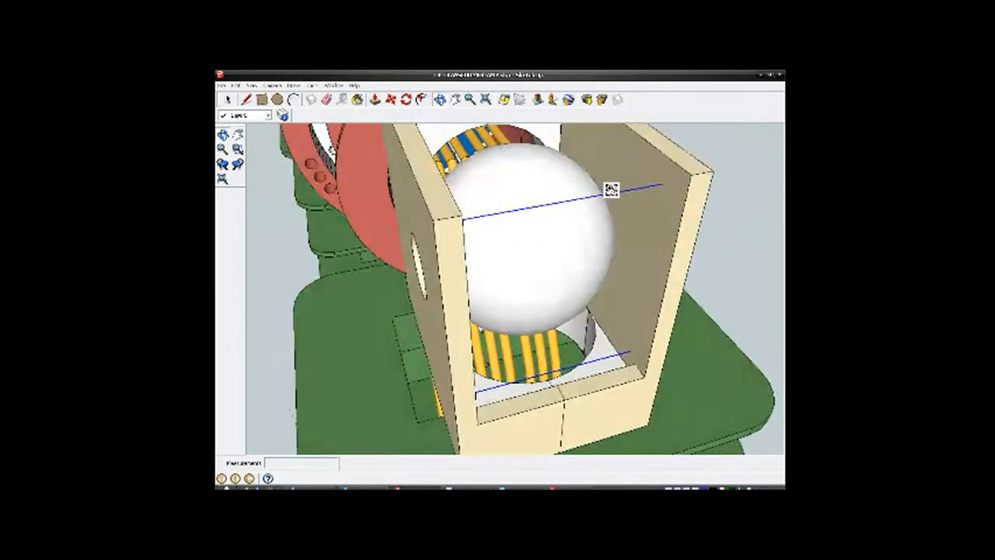
middle_click_drag(536, 233, 568, 186)
middle_click_drag(467, 346, 561, 303)
scroll(475, 275, "up", 5)
middle_click_drag(475, 276, 580, 327)
scroll(595, 289, "up", 6)
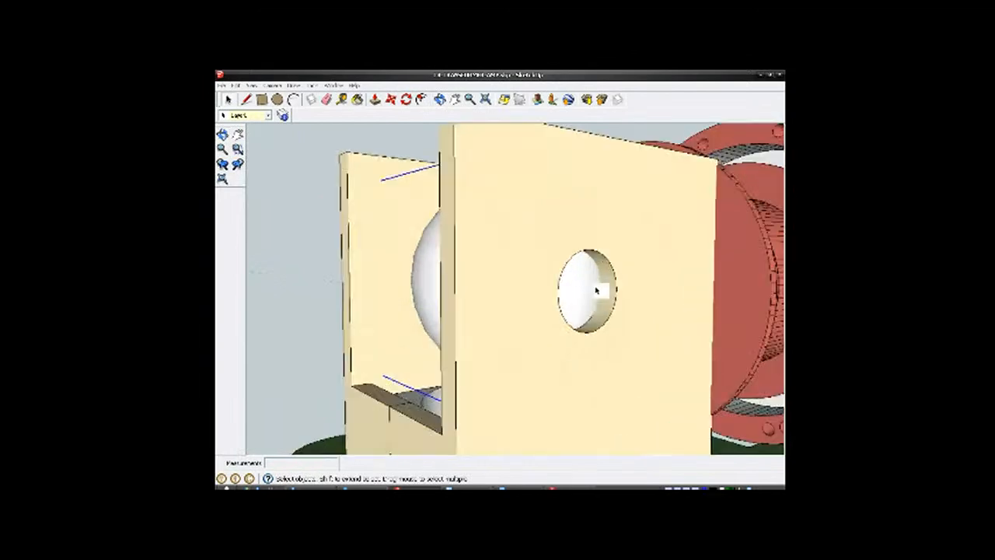
mouse_move(595, 288)
middle_mouse_down()
mouse_move(592, 246)
mouse_move(571, 283)
mouse_move(644, 325)
mouse_move(522, 263)
mouse_move(622, 285)
mouse_move(518, 288)
mouse_move(620, 290)
mouse_move(595, 405)
mouse_move(555, 366)
mouse_move(442, 382)
middle_mouse_up()
scroll(600, 300, "down", 5)
scroll(535, 340, "up", 3)
mouse_move(535, 339)
middle_mouse_down()
mouse_move(624, 318)
mouse_move(506, 328)
mouse_move(528, 251)
mouse_move(573, 389)
mouse_move(542, 344)
mouse_move(540, 307)
mouse_move(558, 351)
middle_mouse_up()
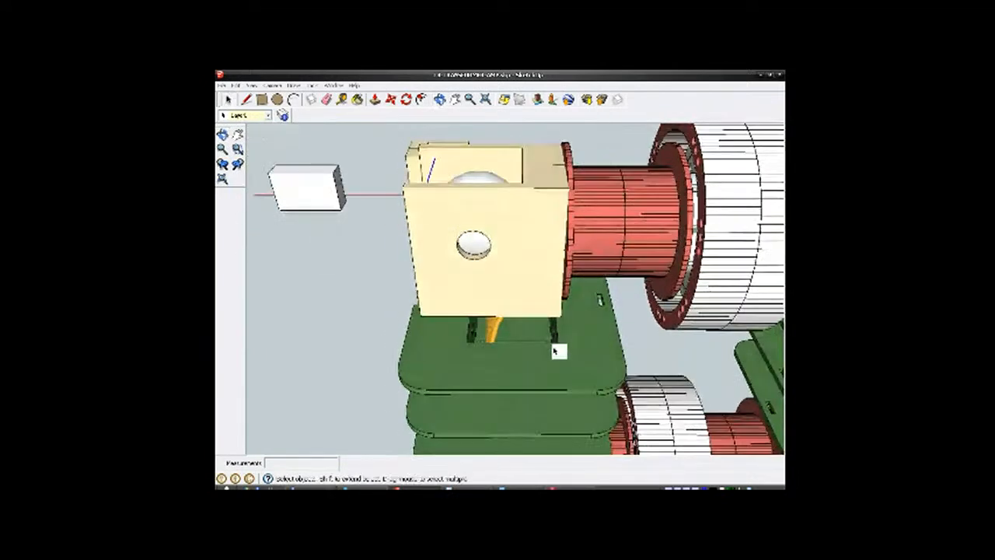
Step: Open the transformer assembly group for editing
left_click(502, 377)
right_click(502, 378)
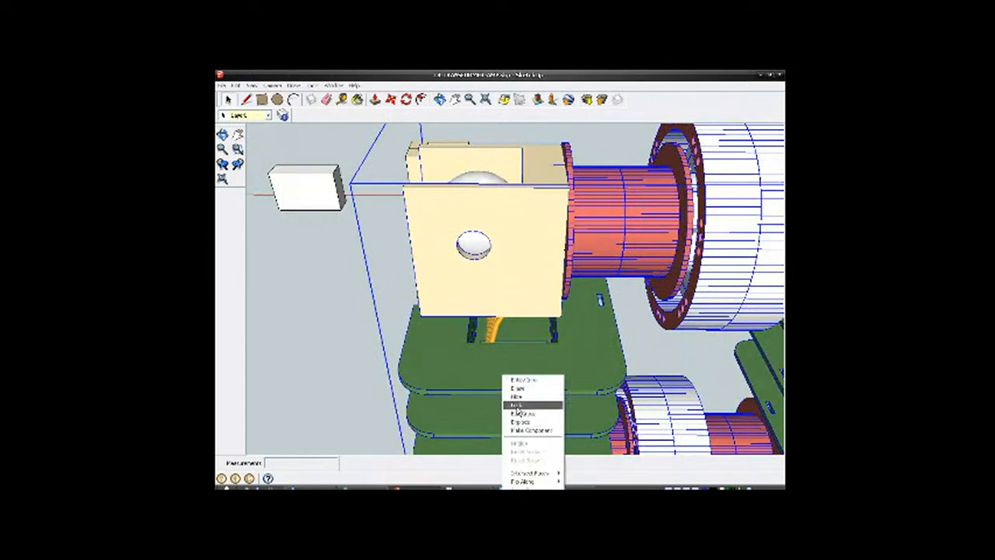
left_click(515, 414)
Step: Move the green plate stack beneath the second housing outward along the coil axis, away from the upper coil
left_click(522, 391)
middle_click_drag(524, 391, 499, 399)
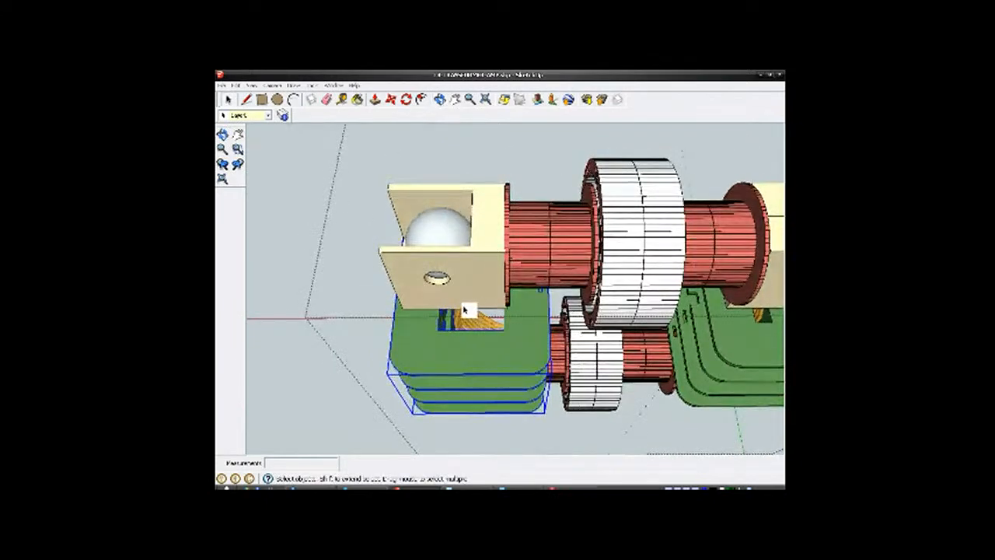
scroll(471, 308, "up", 3)
middle_click_drag(455, 307, 507, 373)
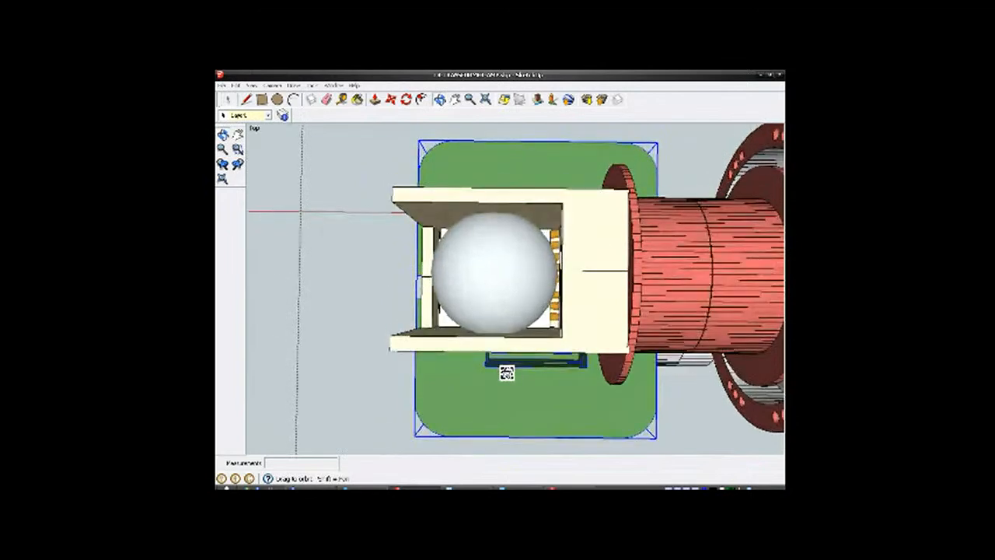
left_click(391, 99)
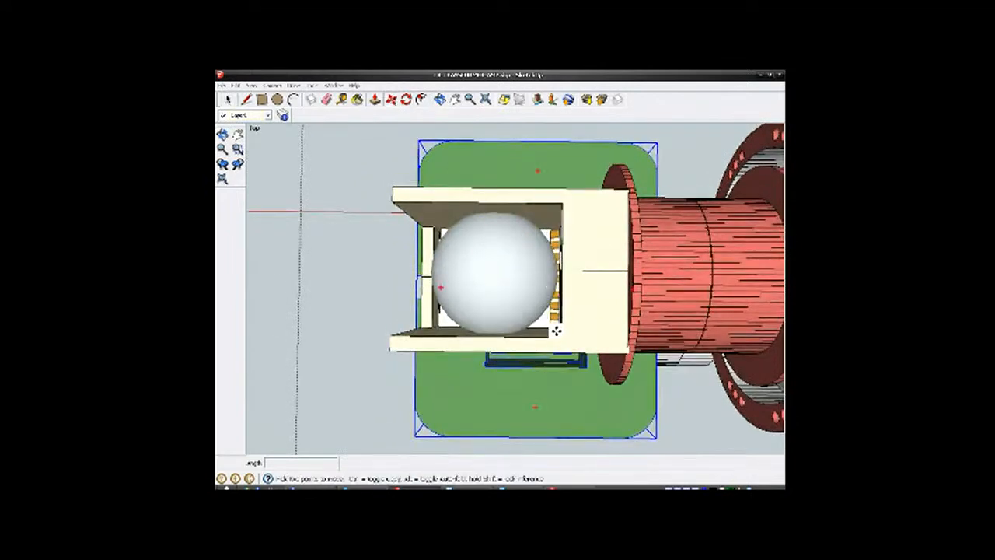
scroll(551, 320, "up", 3)
left_click(557, 351)
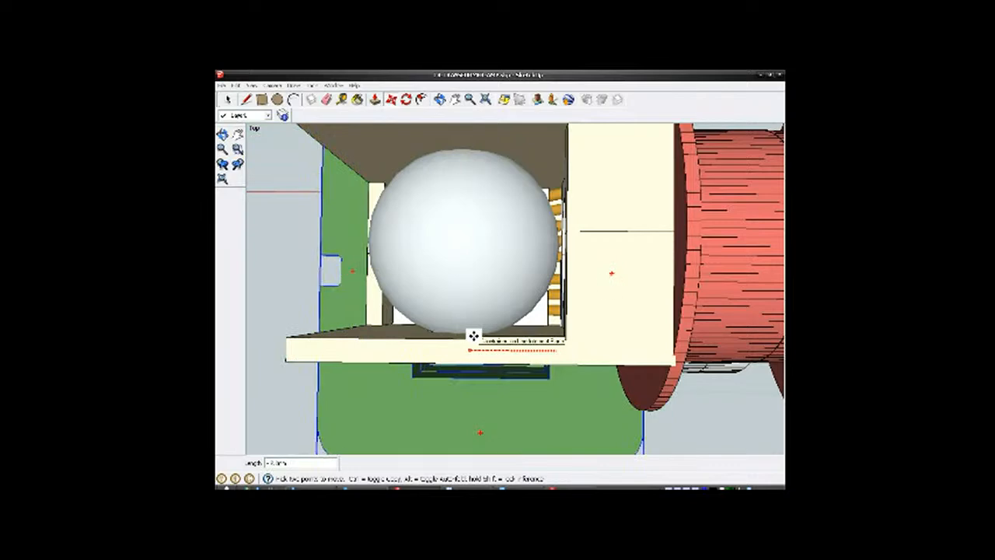
middle_click_drag(475, 336, 563, 340)
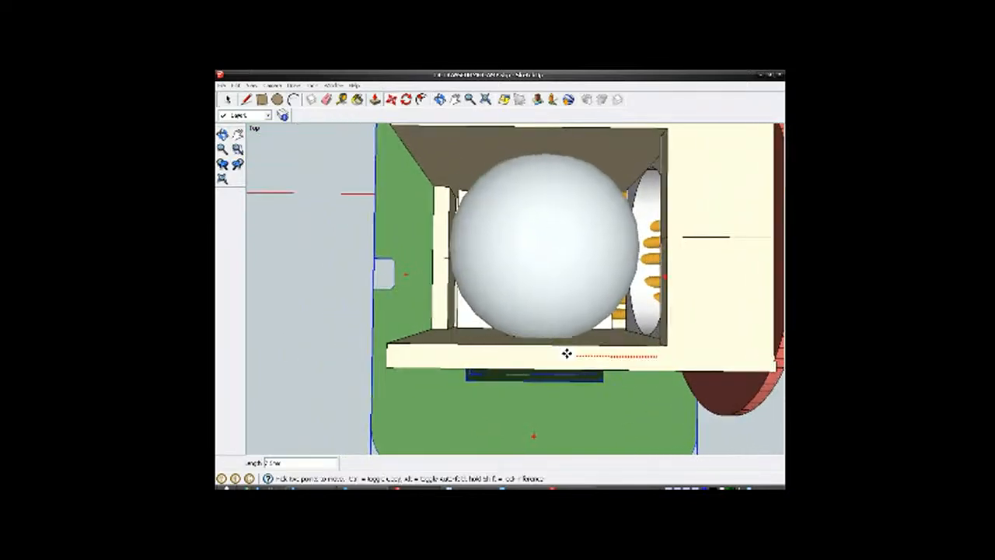
left_click(563, 355)
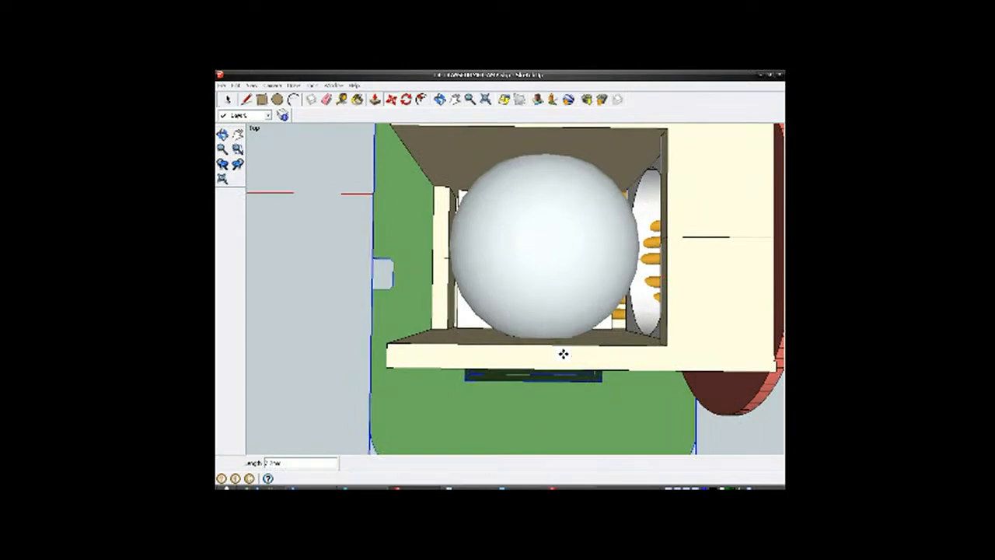
Step: Shift the green plate stack sideways to centre it beneath the second housing
scroll(562, 350, "down", 3)
middle_click_drag(562, 351, 661, 289)
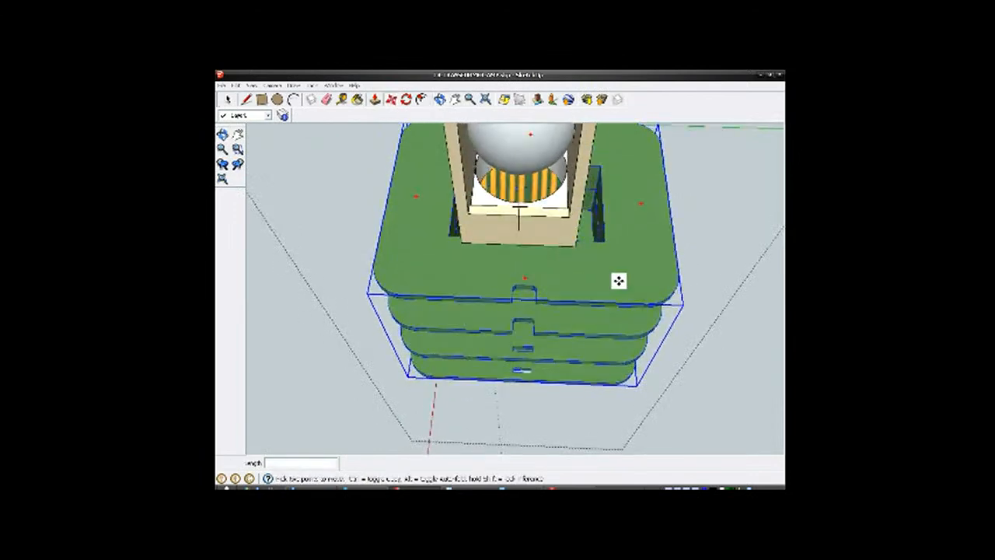
scroll(548, 233, "up", 5)
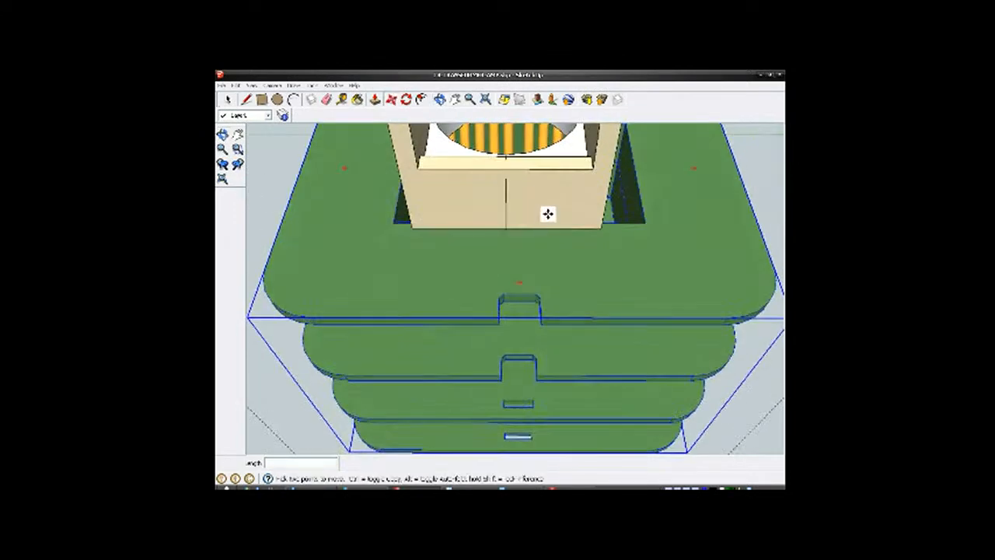
middle_click_drag(542, 215, 529, 213)
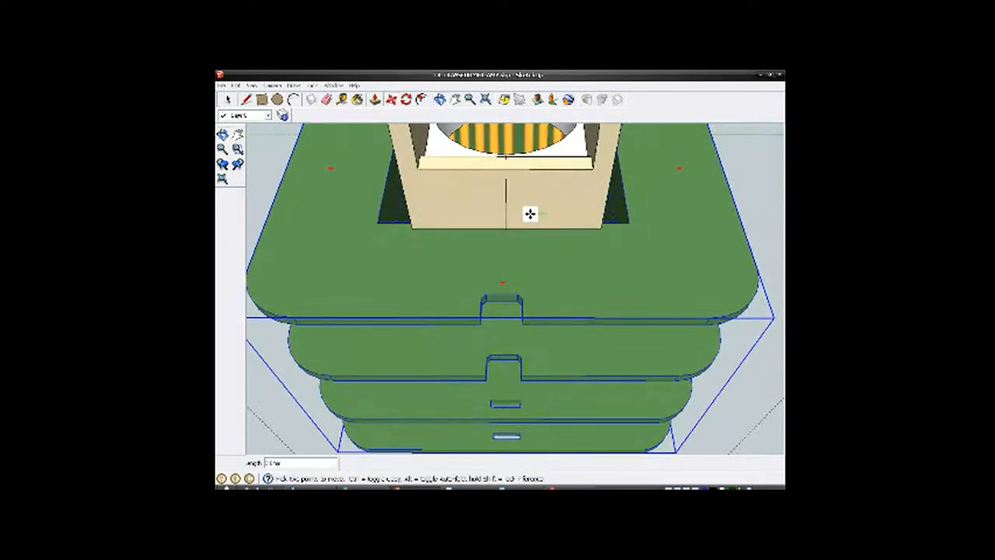
scroll(529, 212, "down", 5)
Step: Examine the plate stack's alignment with the second housing and the core wires from below and several sides
middle_click_drag(498, 242, 355, 283)
key("m")
middle_click_drag(447, 330, 596, 198)
middle_click_drag(593, 426, 559, 184)
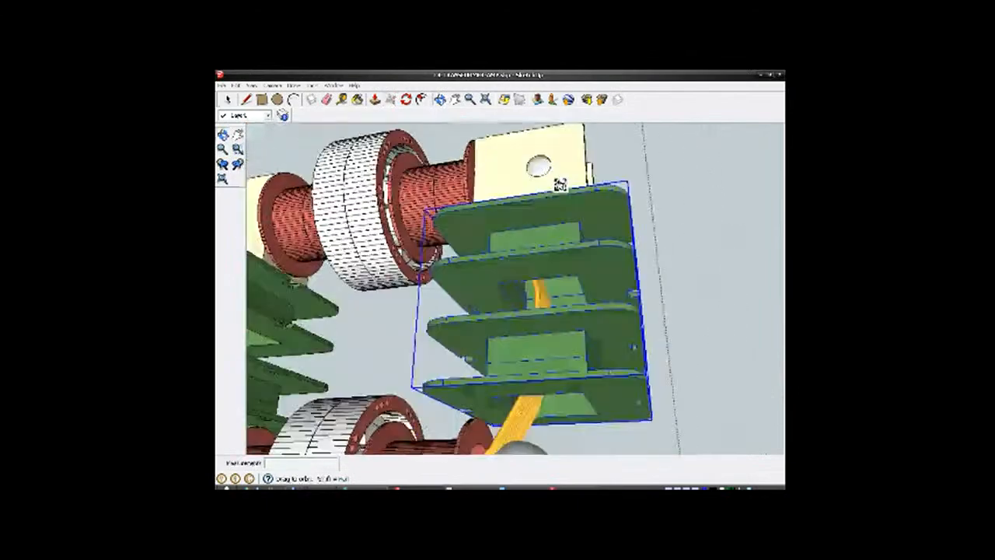
middle_click_drag(554, 300, 542, 159)
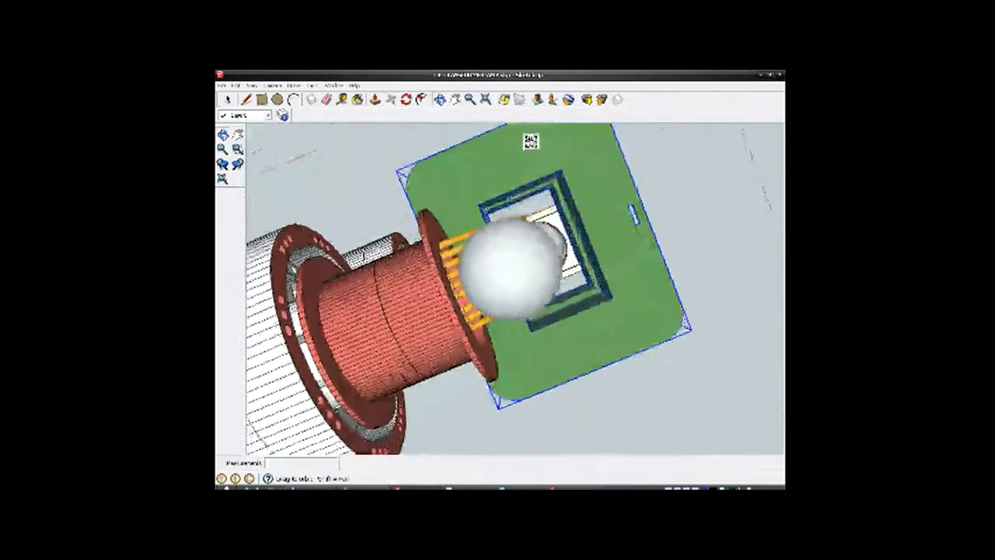
scroll(572, 237, "up", 10)
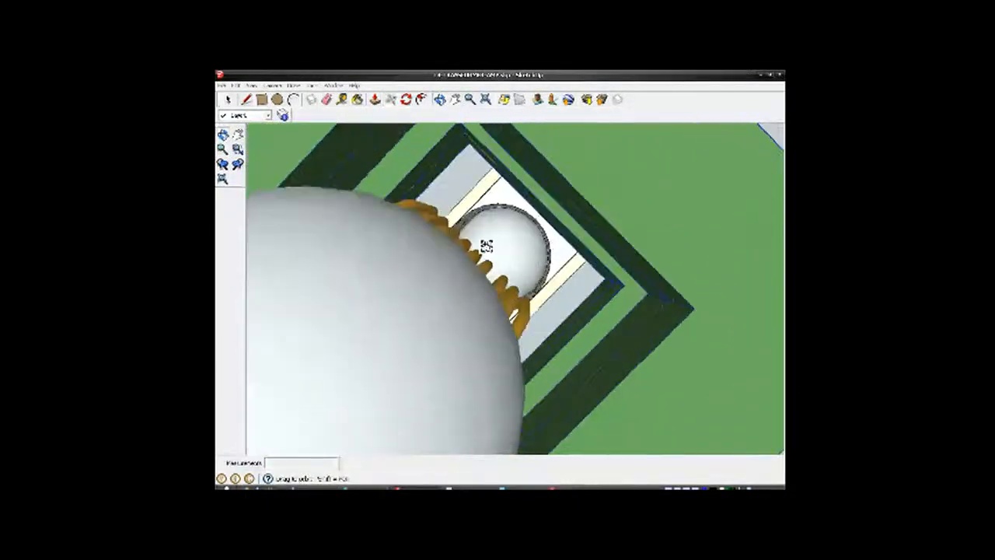
middle_click_drag(405, 263, 422, 278)
key("m")
scroll(531, 295, "up", 3)
middle_click_drag(533, 293, 513, 308)
scroll(515, 269, "down", 6)
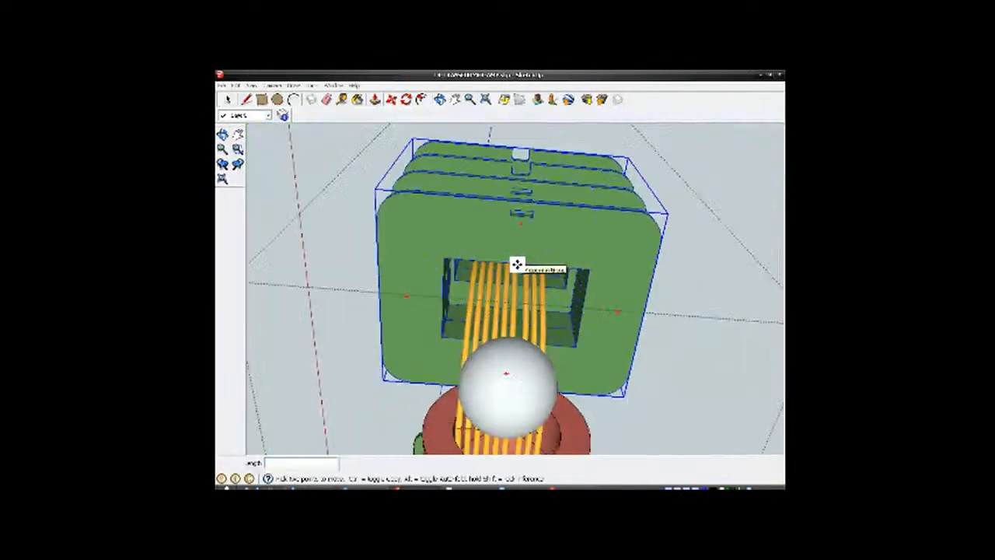
middle_click_drag(516, 261, 595, 349)
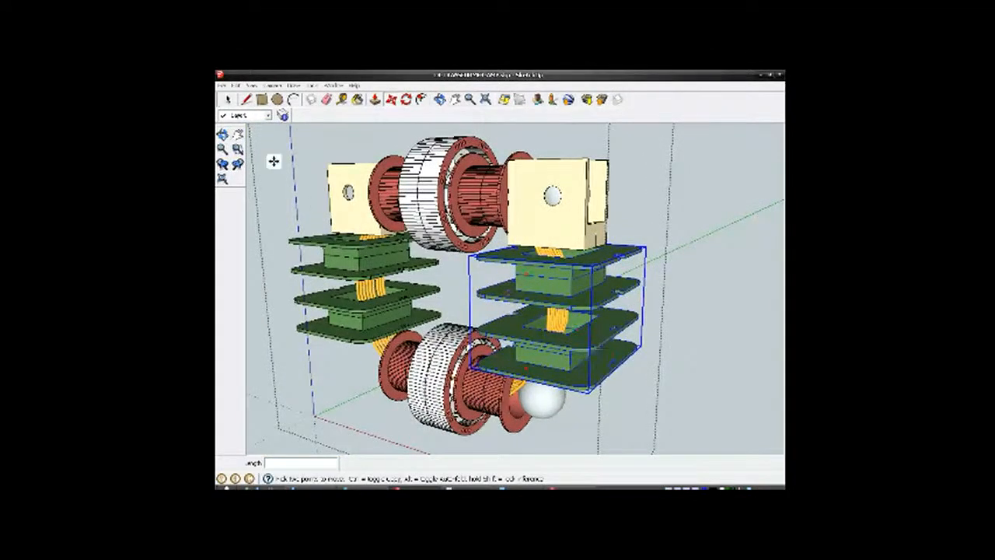
Step: Leave the assembly group and erase the spare sphere at the end of the lower coil
key("space")
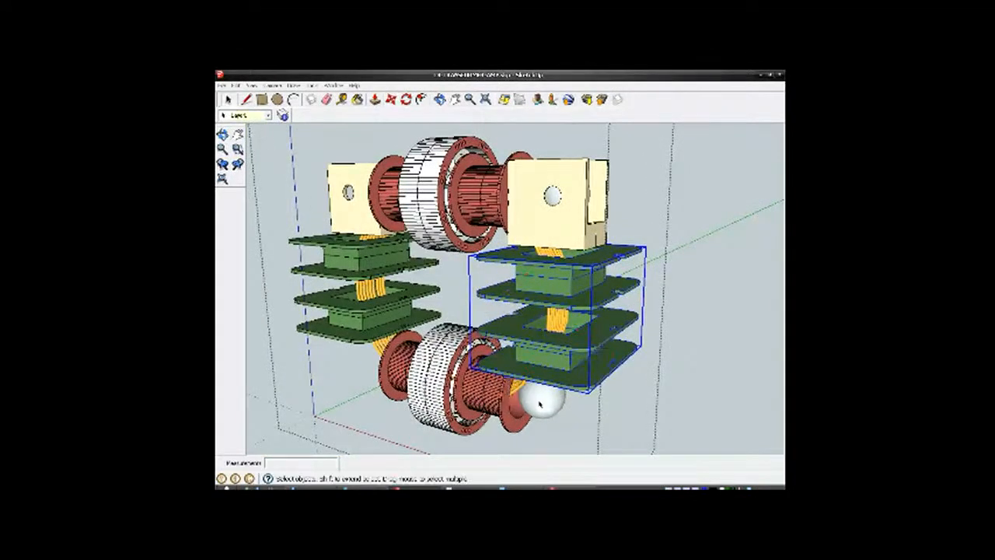
scroll(546, 408, "up", 3)
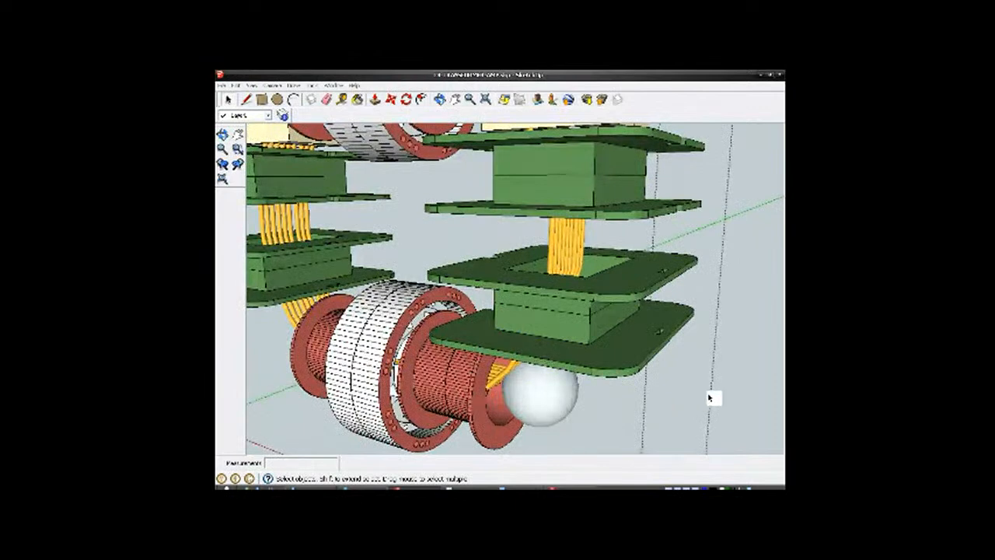
left_click(740, 403)
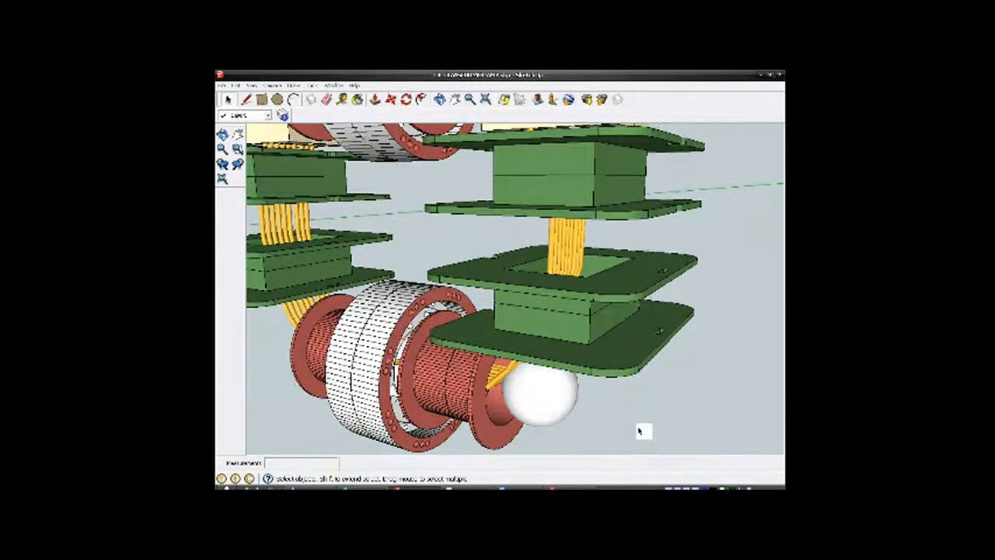
left_click(548, 400)
right_click(546, 397)
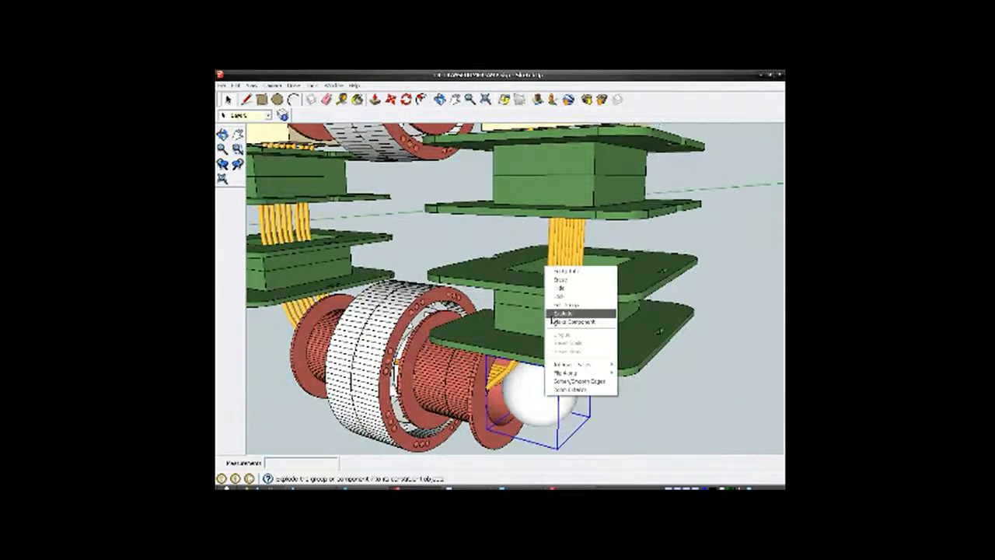
left_click(559, 280)
Step: Convert the sphere group inside the second housing into a component
scroll(565, 307, "down", 5)
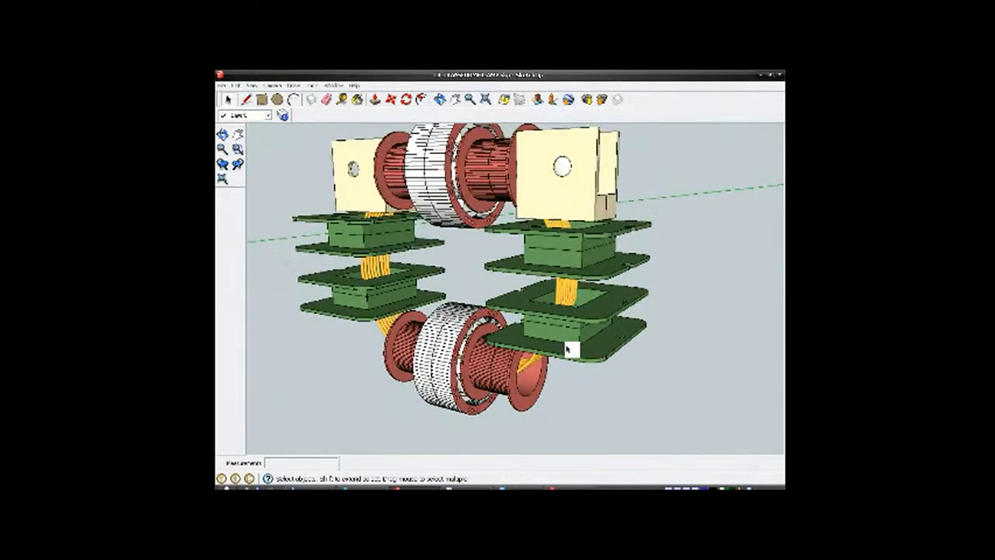
middle_click_drag(566, 297, 608, 412)
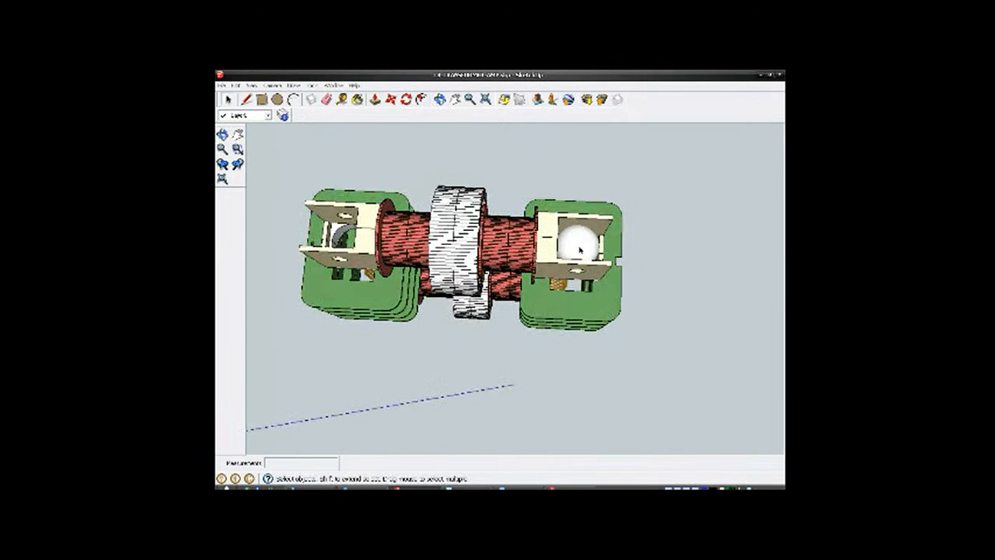
scroll(580, 247, "up", 5)
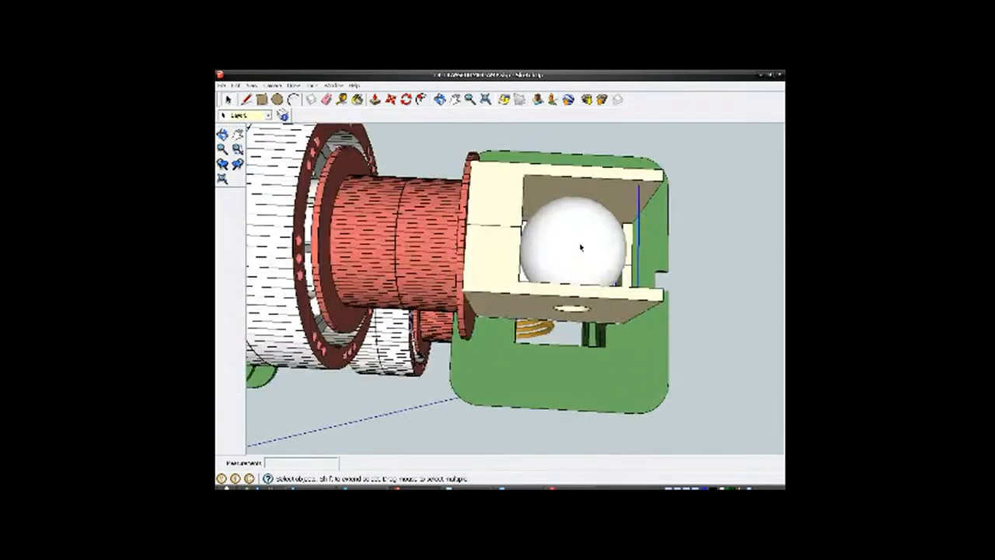
left_click(391, 99)
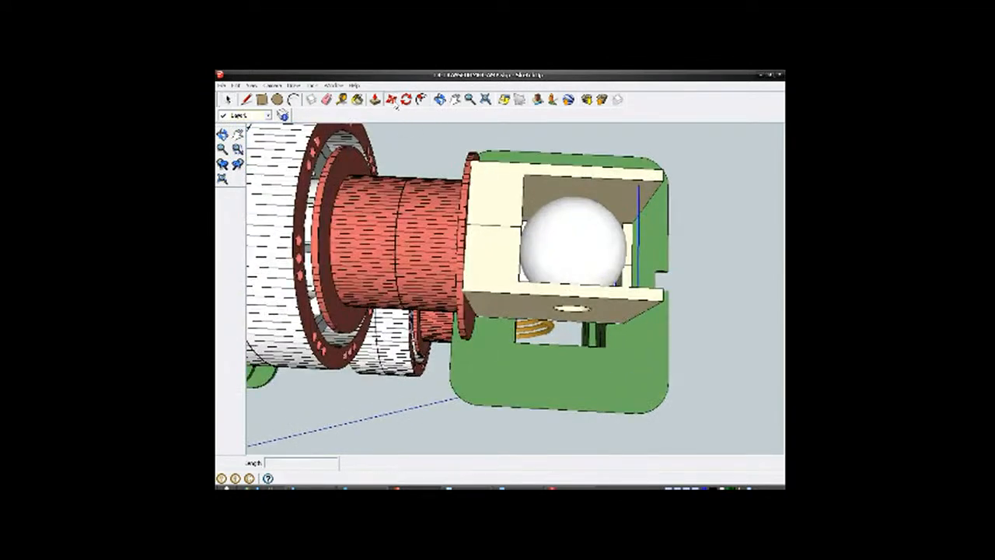
scroll(586, 257, "down", 4)
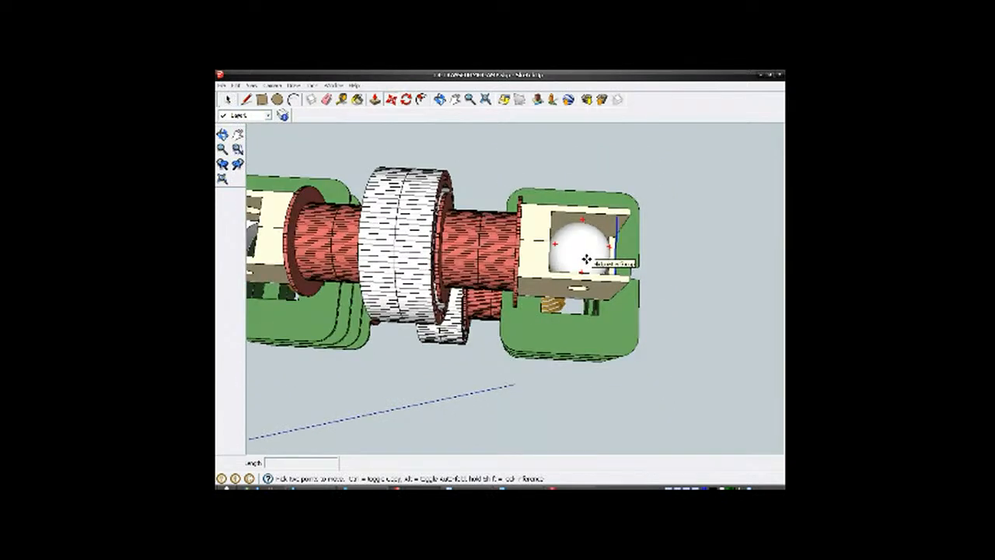
right_click(583, 255)
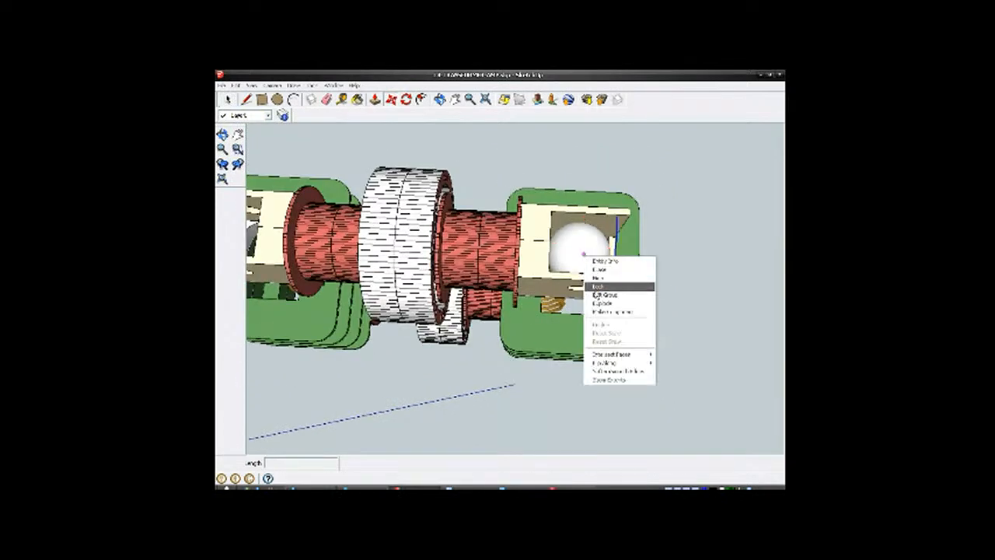
left_click(599, 313)
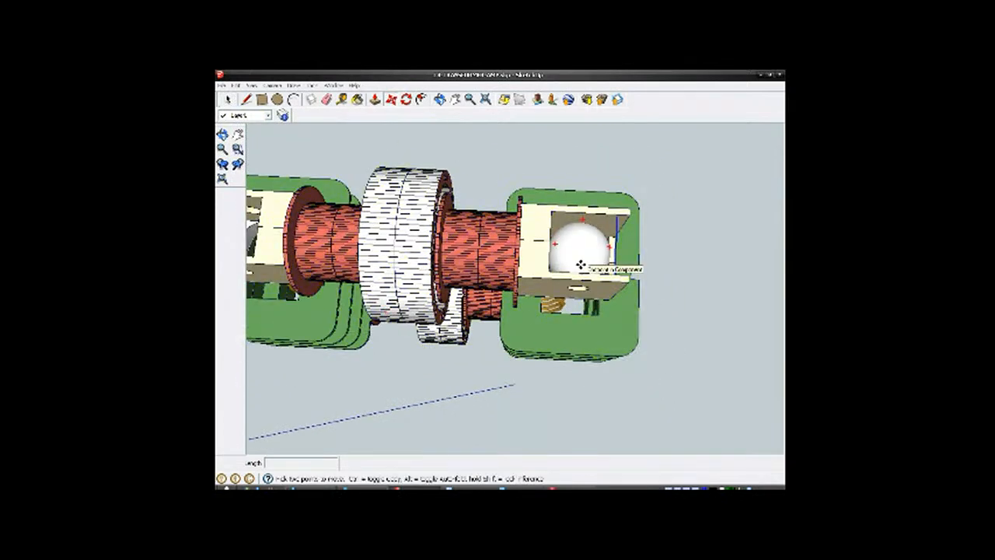
Step: Inspect the contents of the sphere component in the second housing and leave it without editing
key("space")
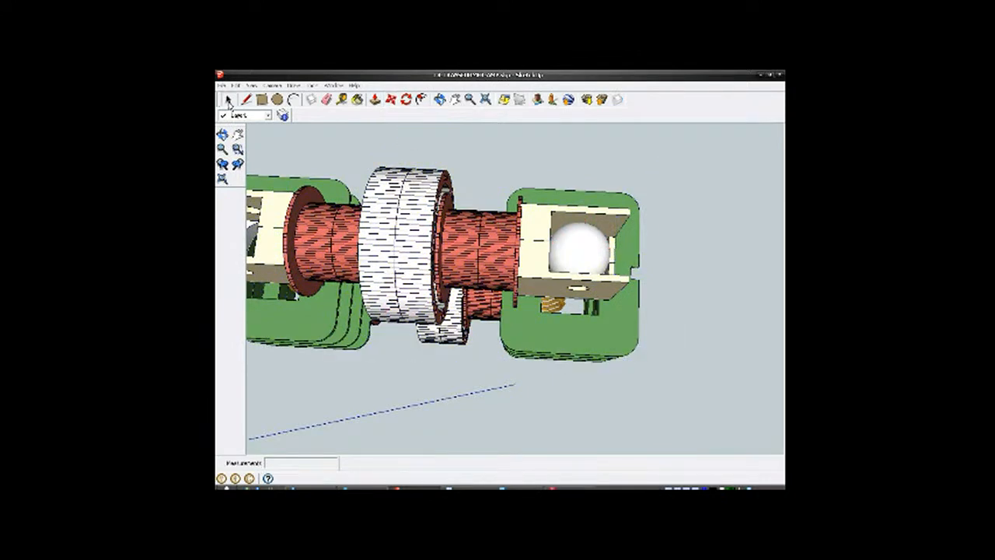
scroll(573, 272, "up", 2)
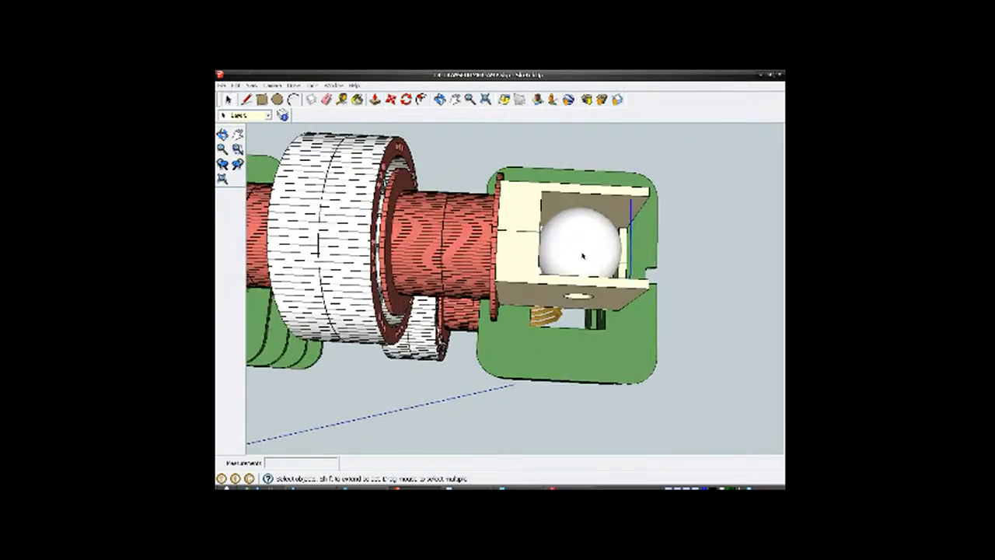
right_click(583, 255)
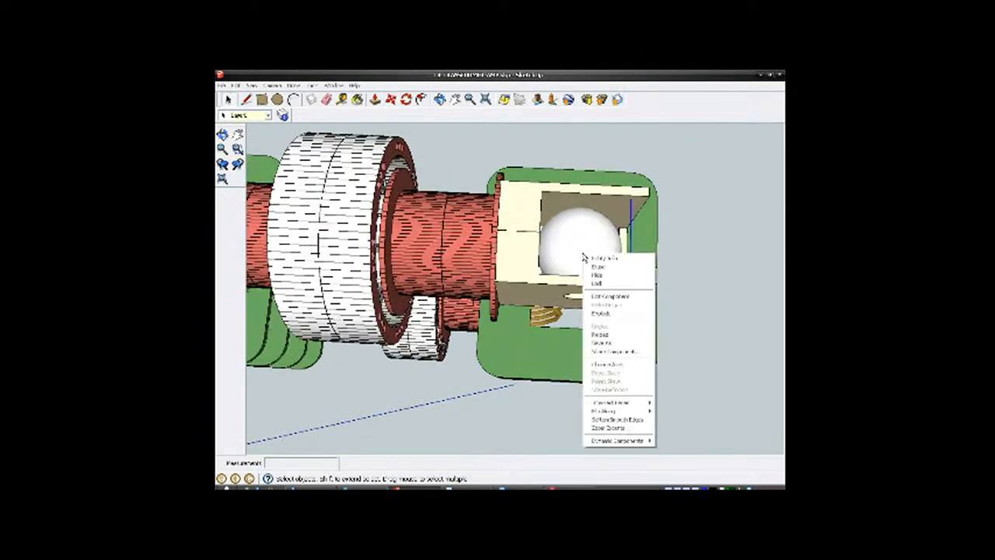
left_click(611, 296)
left_click(598, 254)
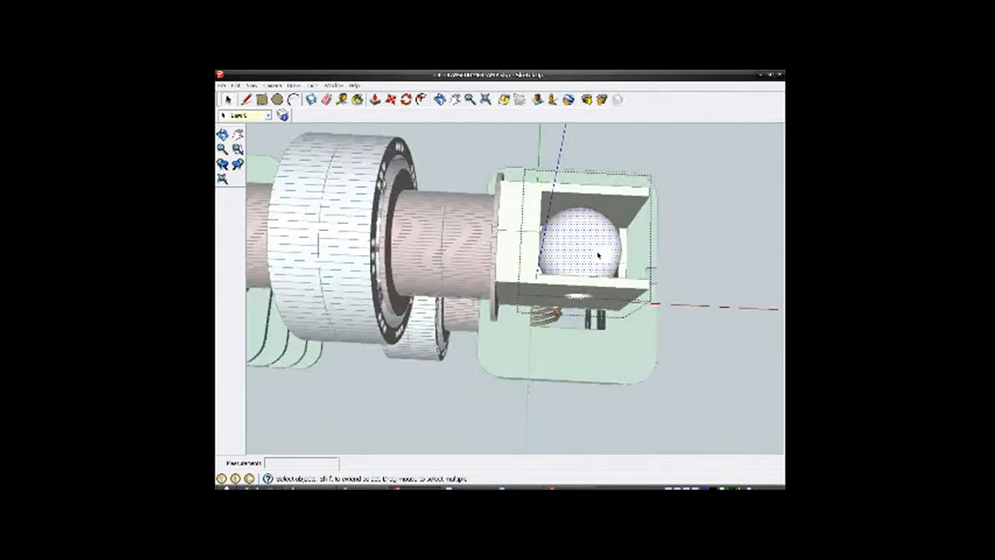
left_click(694, 206)
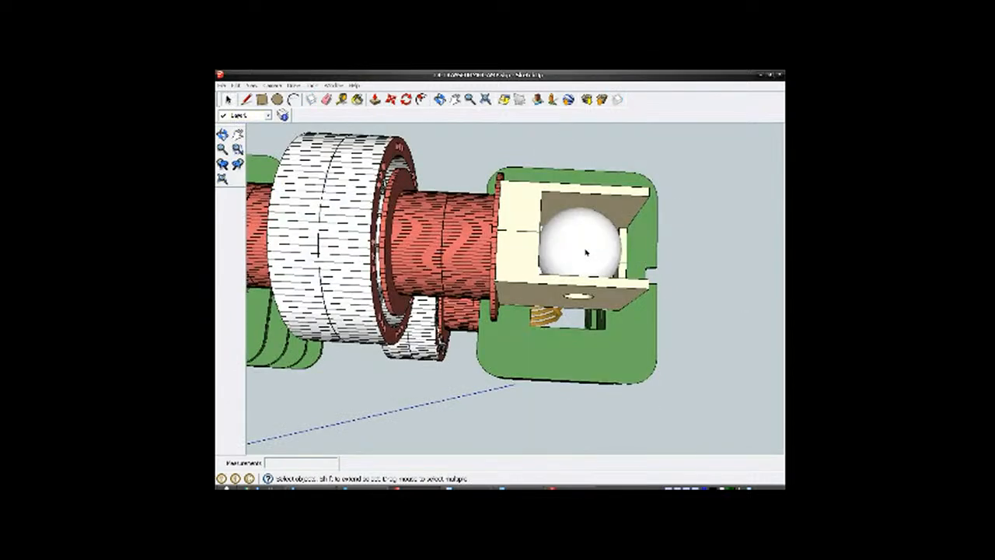
Step: Copy the sphere component along the upper coil's axis from the second housing into the first housing
scroll(594, 257, "down", 5)
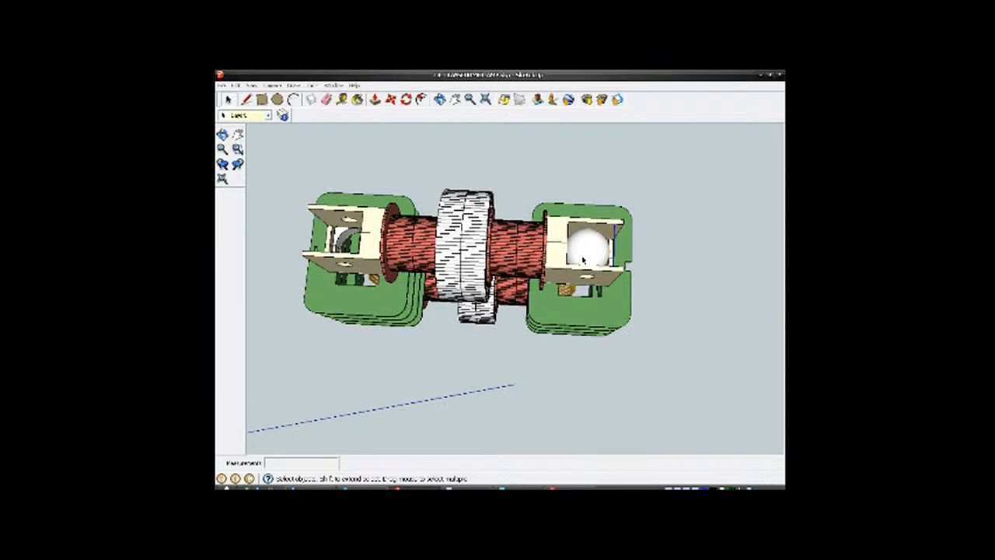
left_click(394, 101)
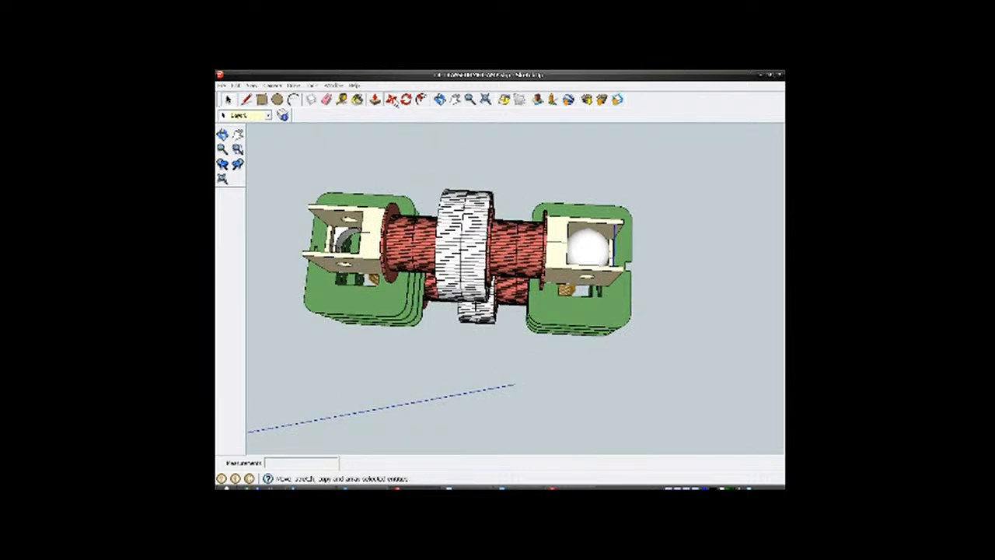
middle_click_drag(564, 255, 581, 257)
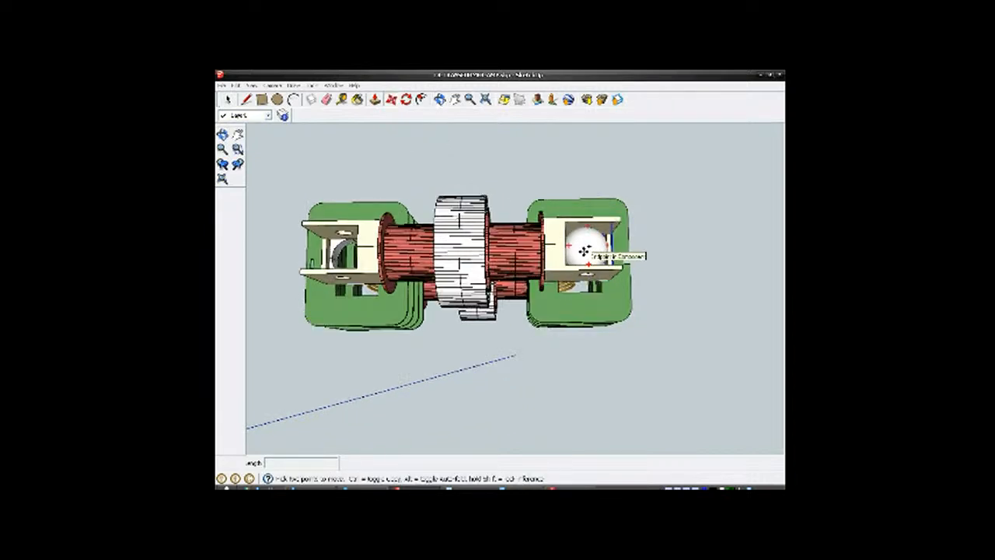
left_click(584, 250)
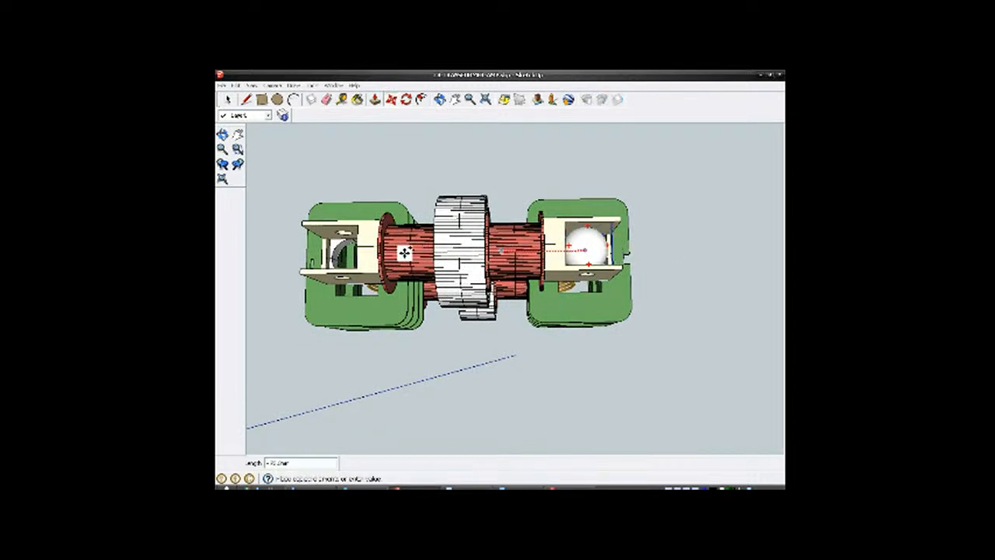
scroll(343, 246, "up", 5)
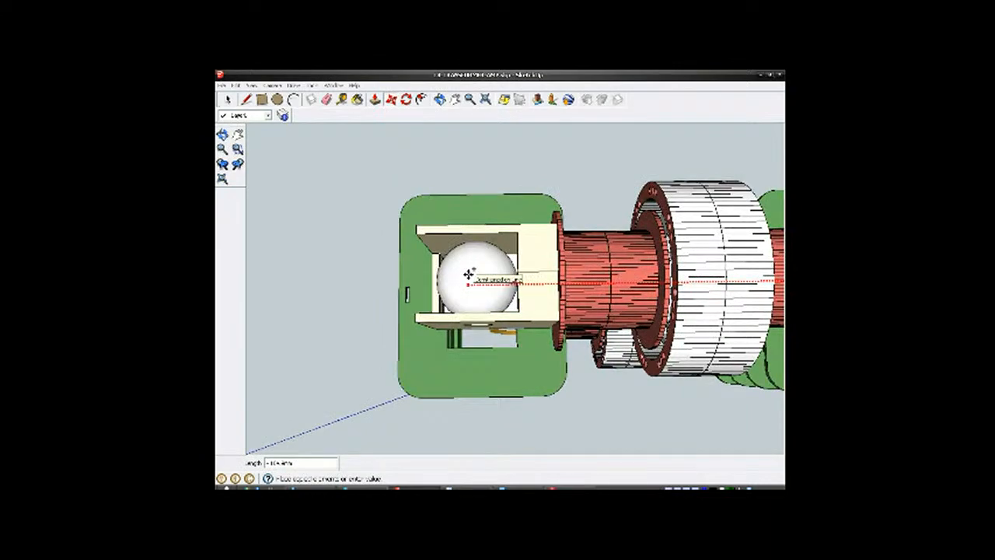
left_click(469, 275)
middle_click_drag(469, 274, 387, 218)
scroll(500, 258, "down", 1)
scroll(500, 272, "up", 3)
key("space")
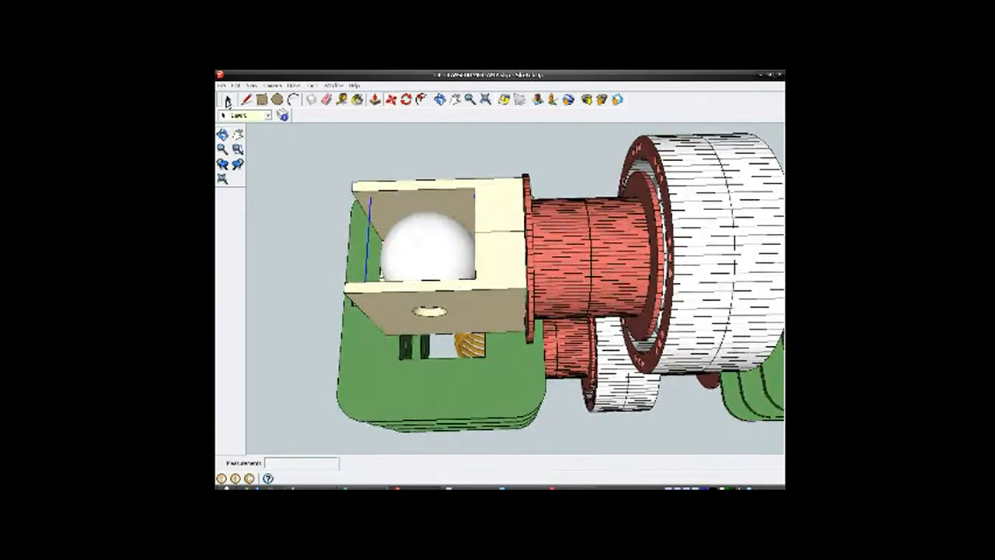
Step: Cut the copied sphere out of the first housing to the clipboard
left_click(457, 306)
middle_click_drag(464, 320, 447, 210)
left_click(437, 202)
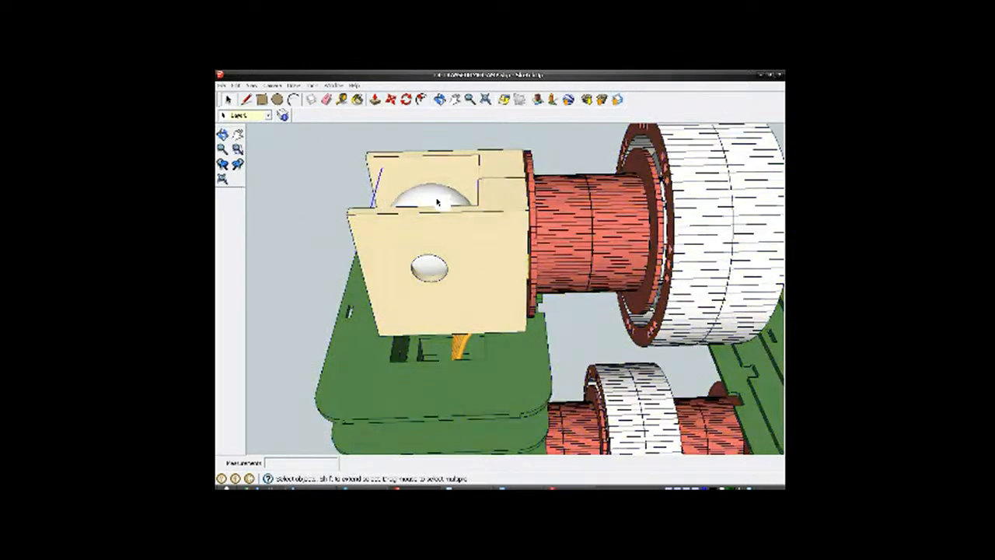
left_click(235, 85)
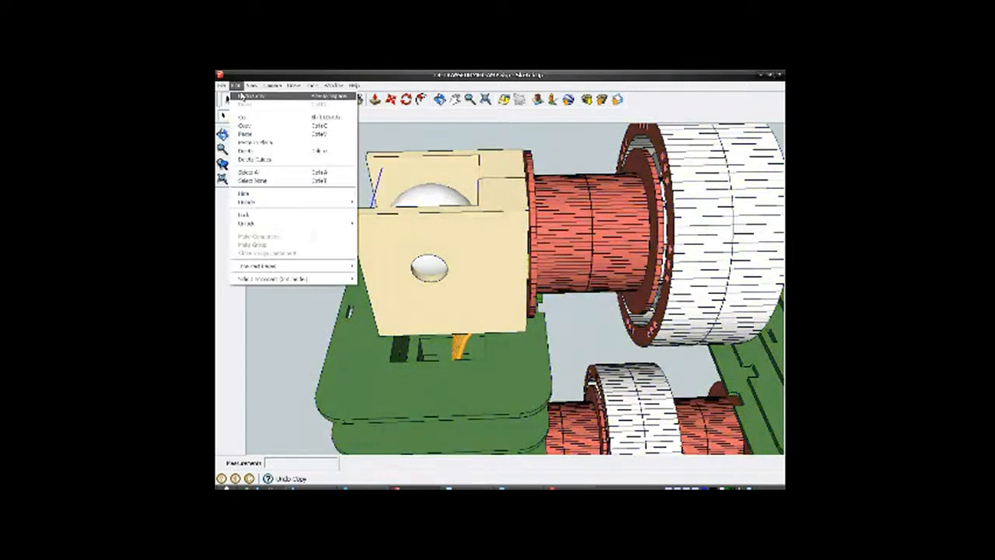
left_click(247, 120)
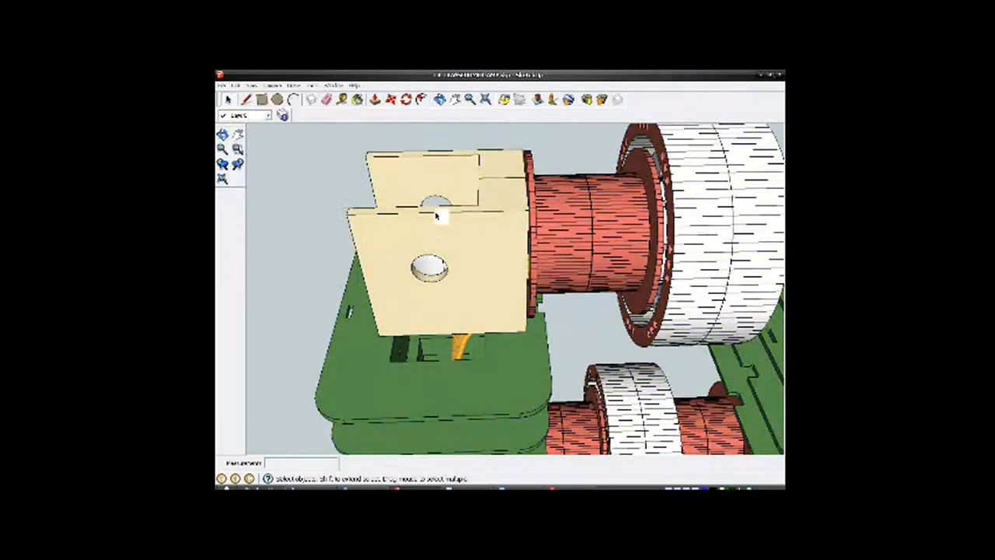
Step: Open the assembly group and the first housing's group, paste the sphere in place inside it, and leave the housing group
left_click(455, 235)
right_click(455, 235)
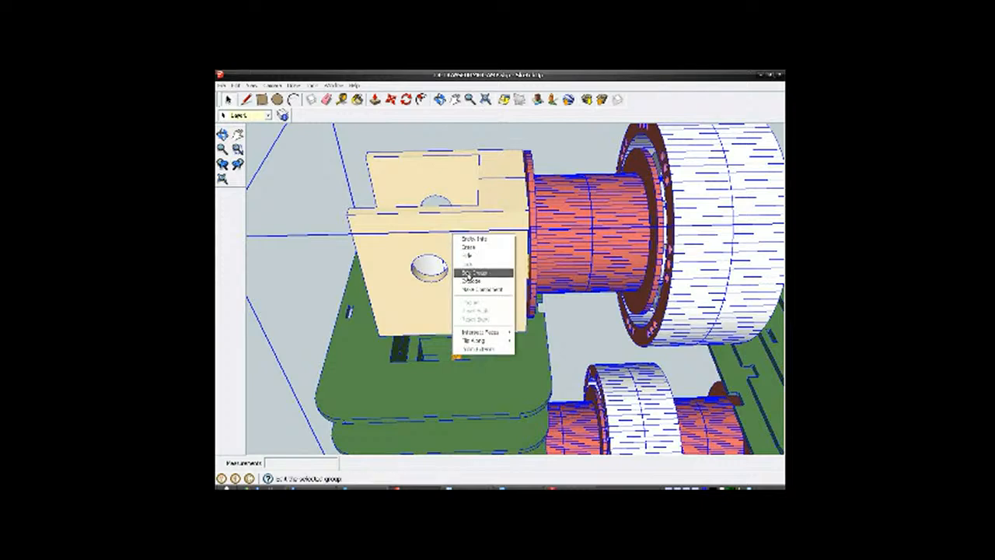
left_click(469, 277)
left_click(463, 260)
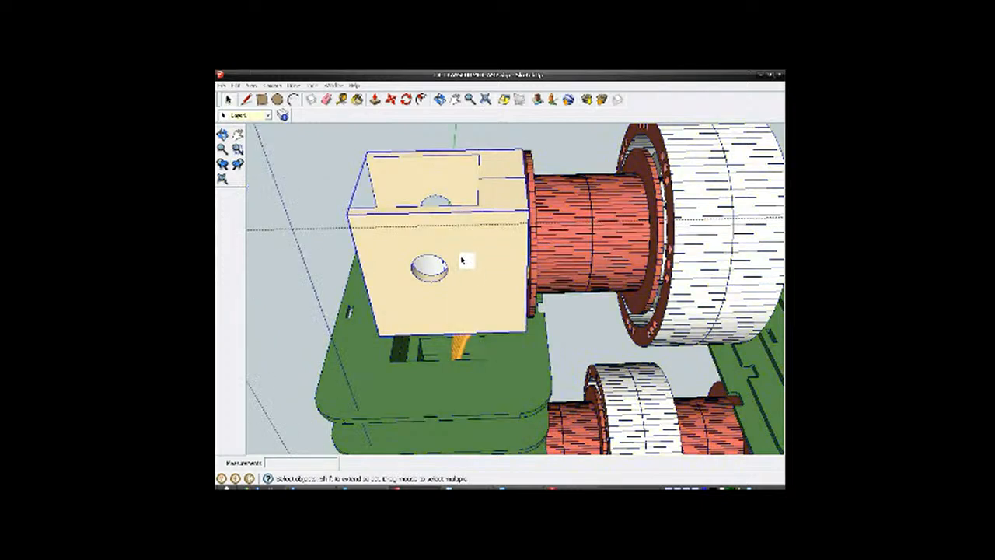
right_click(462, 260)
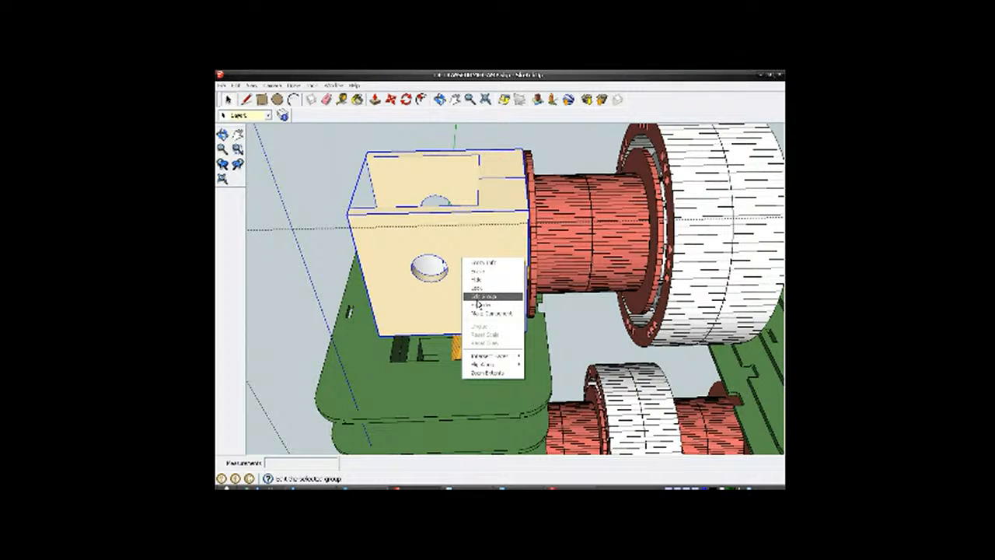
left_click(478, 304)
left_click(459, 253)
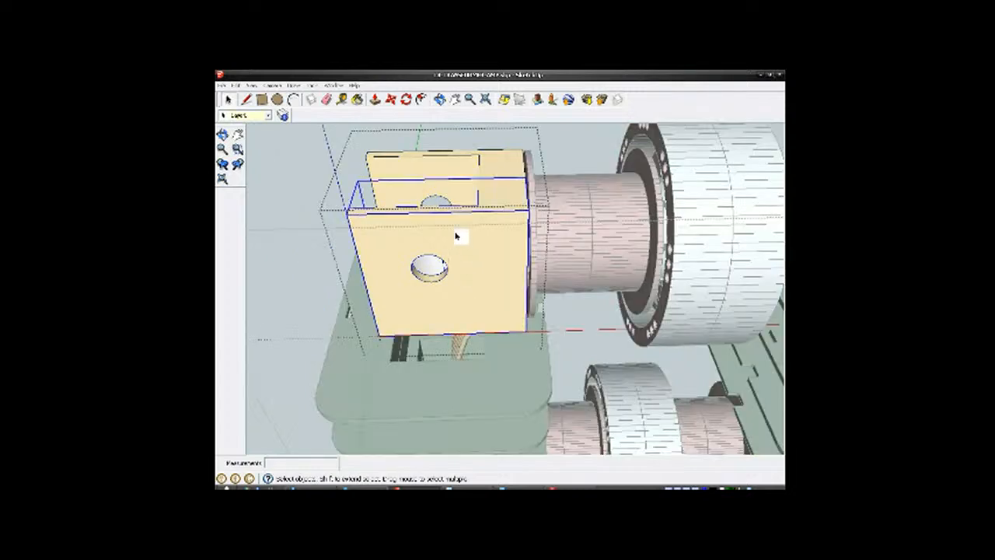
left_click(235, 87)
left_click(255, 148)
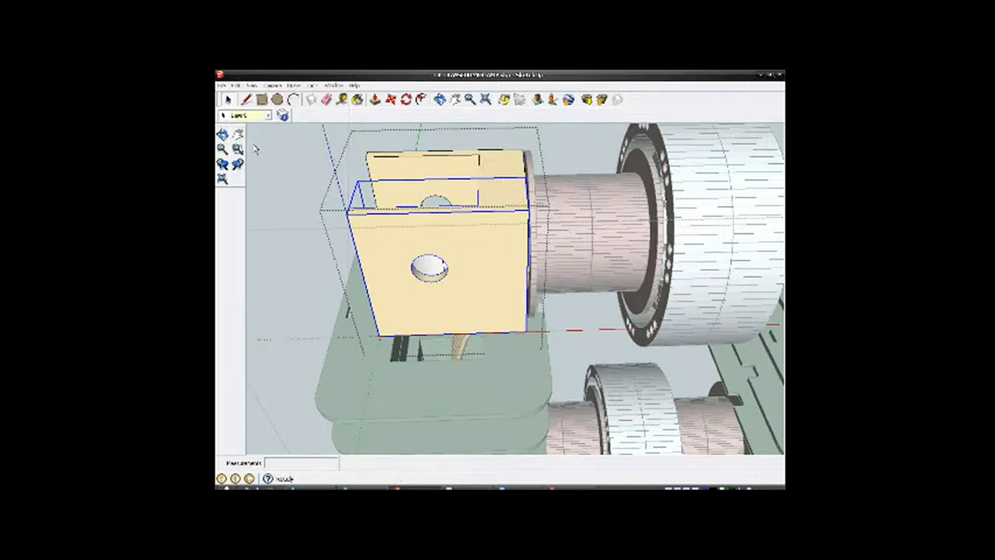
scroll(437, 272, "down", 3)
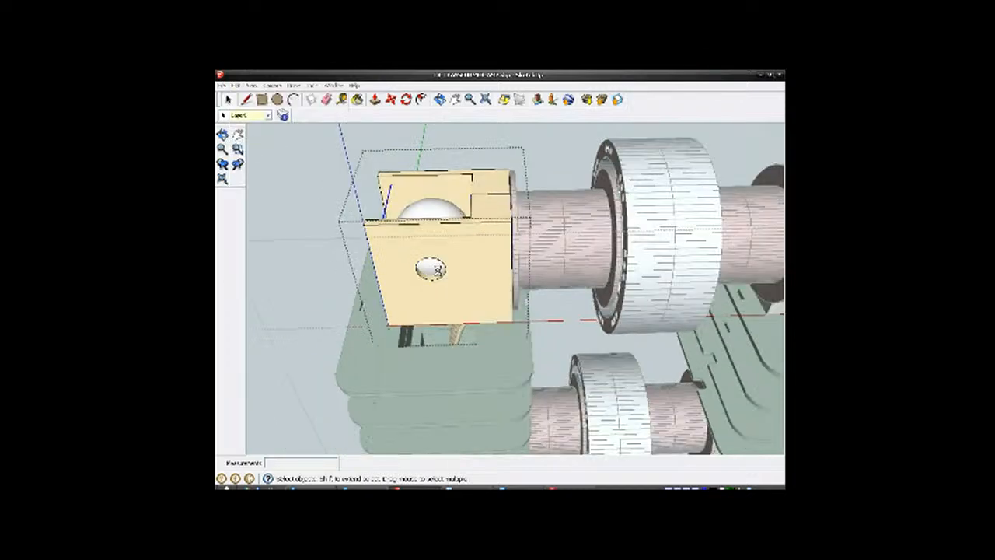
left_click(271, 340)
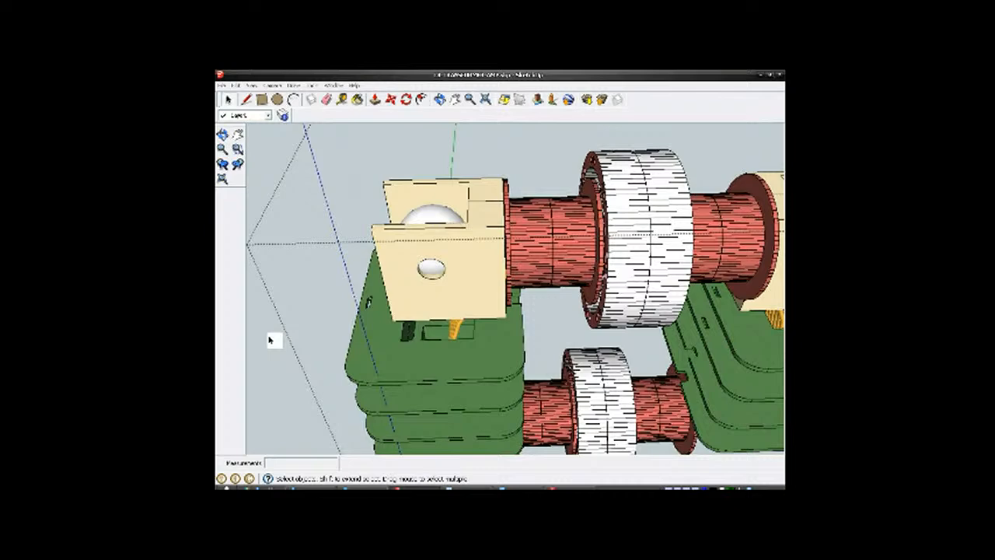
Step: Cut the original sphere component out of the second housing to the clipboard
scroll(357, 329, "down", 5)
middle_click_drag(358, 329, 550, 225)
scroll(614, 276, "up", 4)
scroll(550, 224, "up", 3)
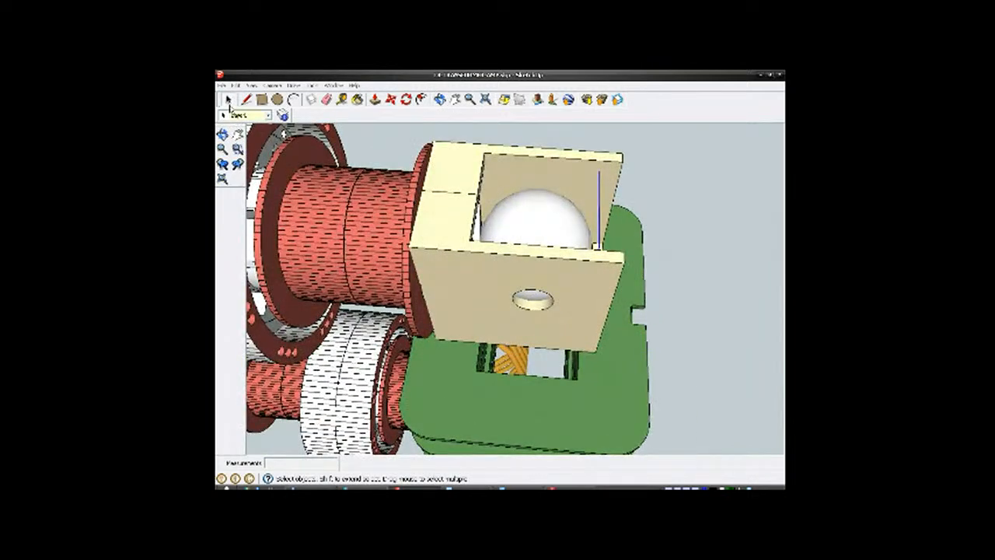
left_click(236, 85)
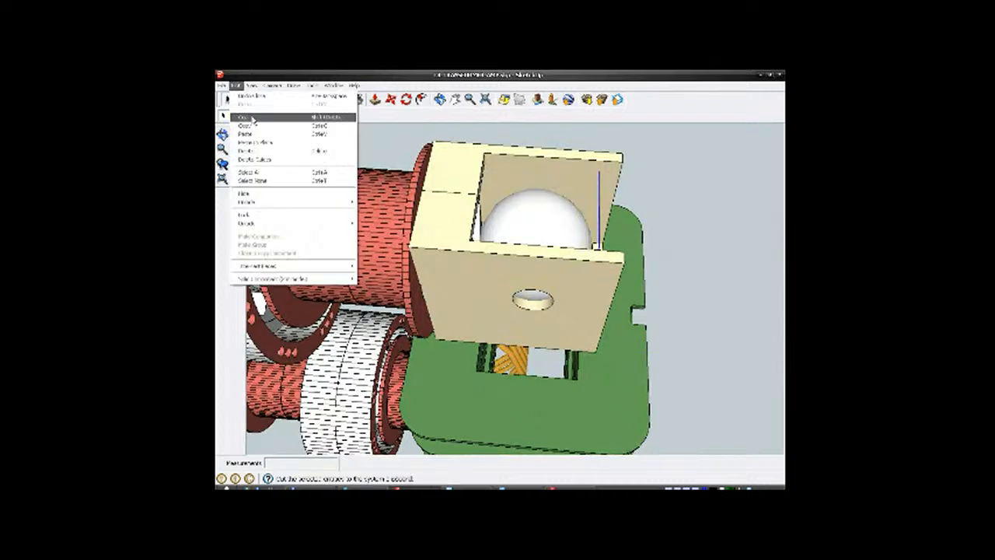
left_click(251, 117)
Step: Open the assembly group and the second housing's group, paste the sphere in place inside it, and leave the housing group
left_click(492, 272)
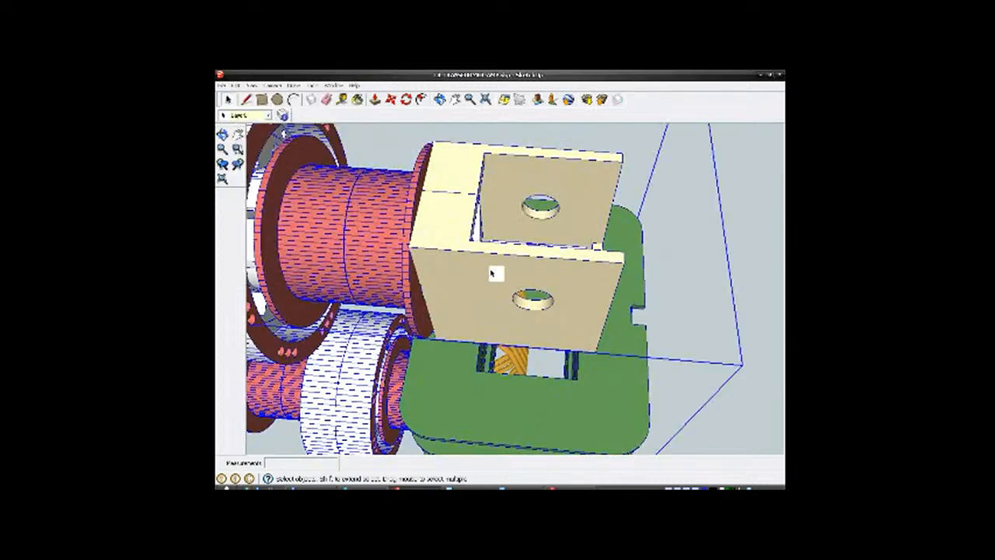
right_click(492, 272)
left_click(500, 291)
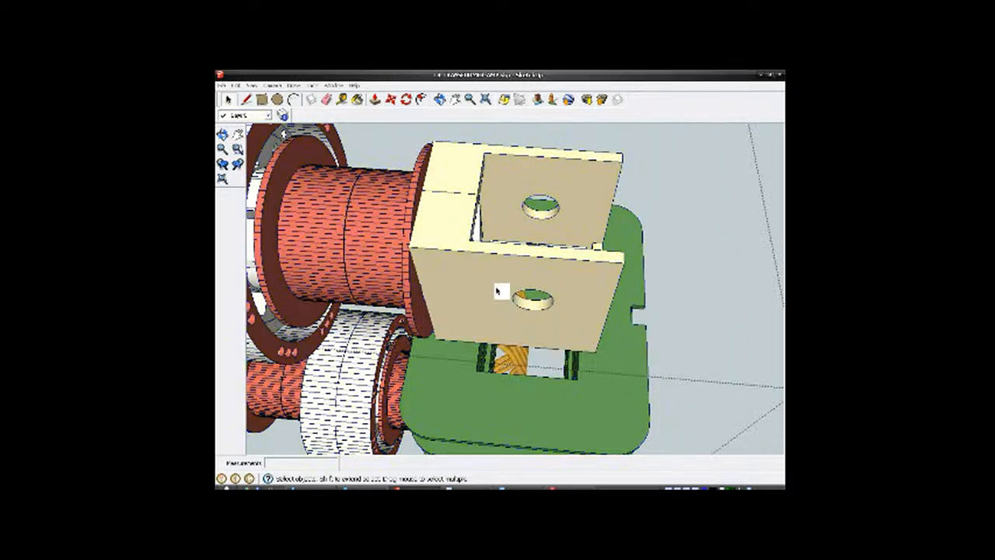
right_click(489, 272)
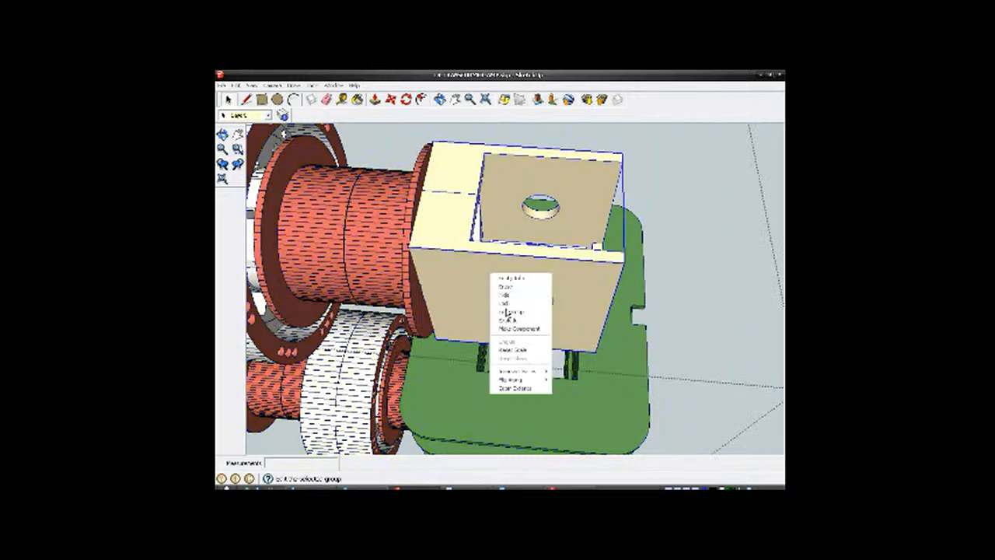
left_click(506, 311)
left_click(532, 210)
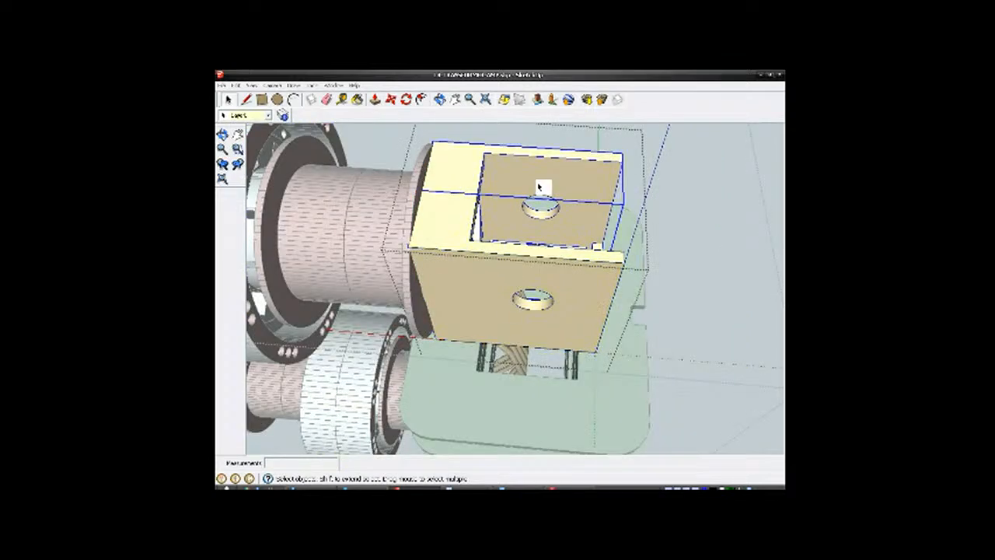
left_click(237, 85)
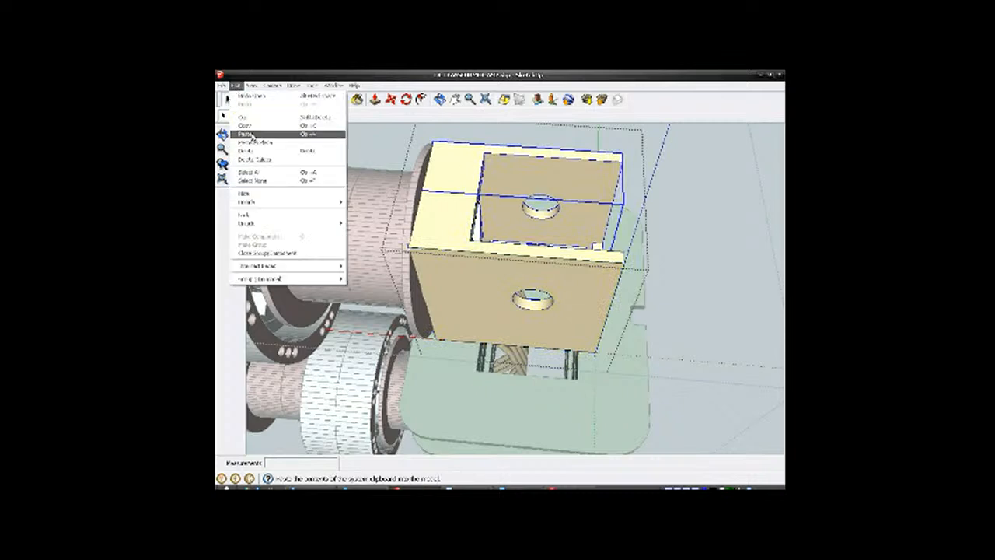
left_click(256, 148)
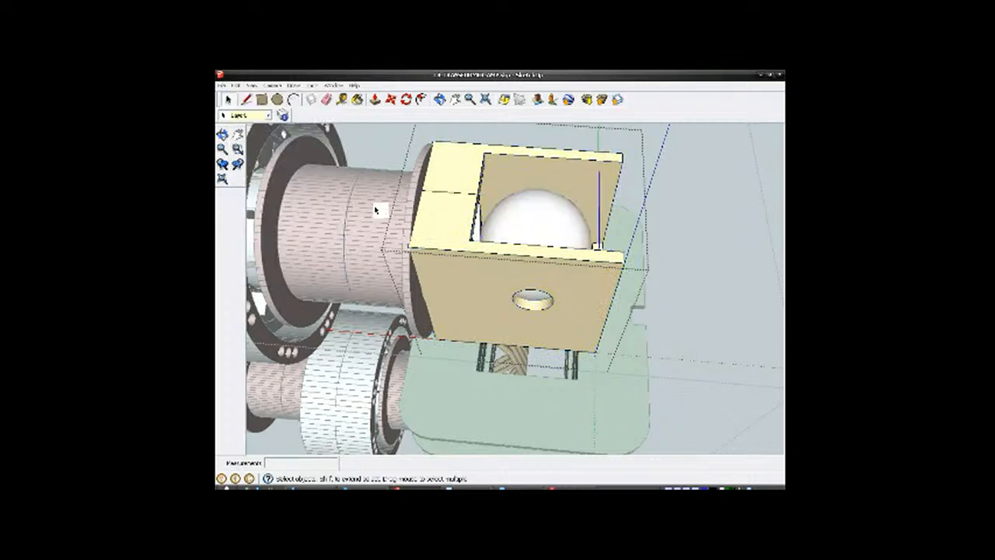
left_click(707, 276)
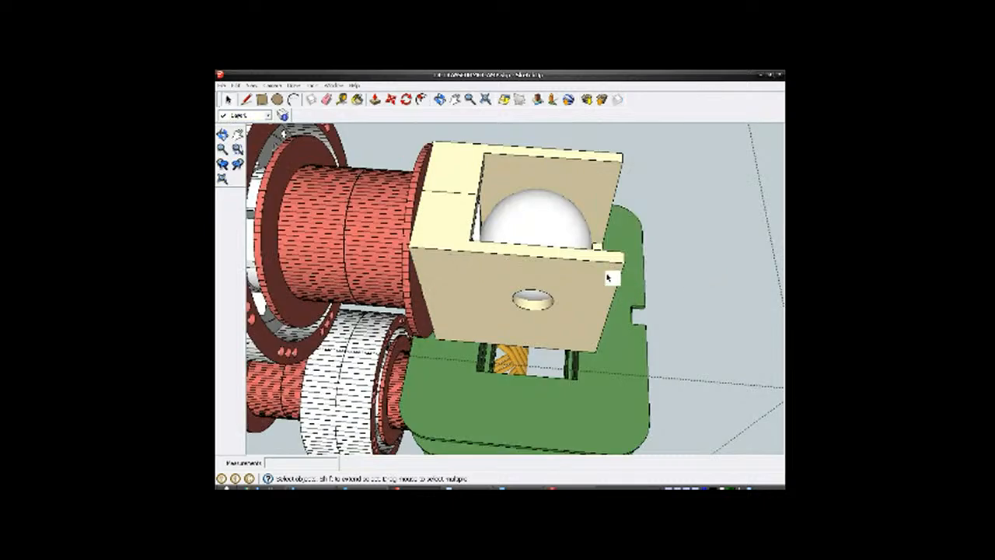
scroll(517, 289, "down", 3)
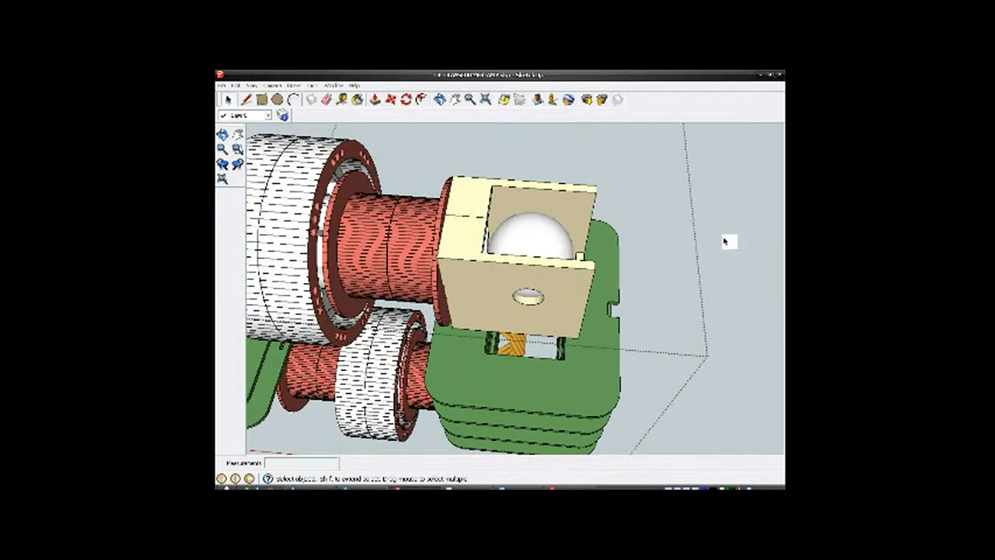
Step: Inside the assembly group, select both sphere housings of the upper coil and combine them into one group
left_click(547, 282)
middle_click_drag(546, 282, 613, 253)
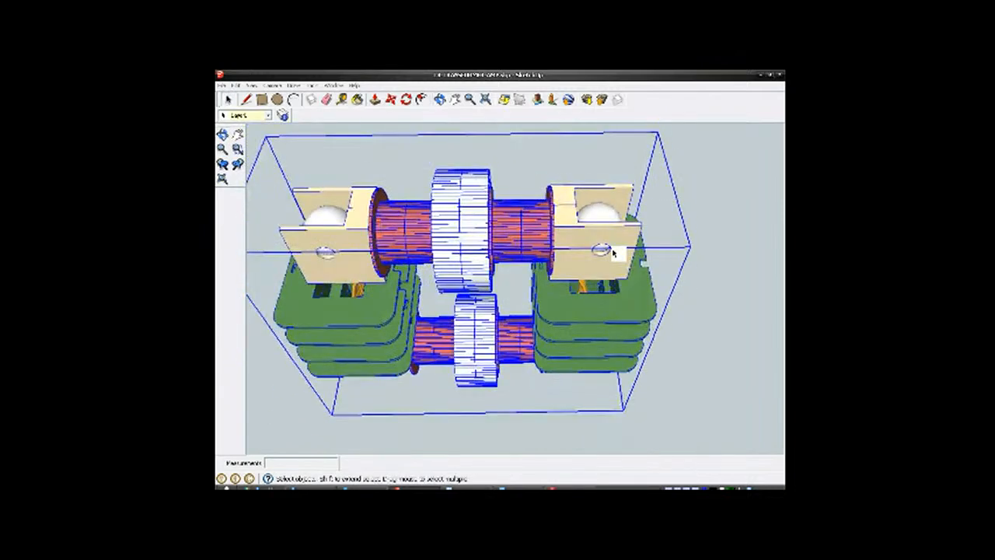
right_click(593, 235)
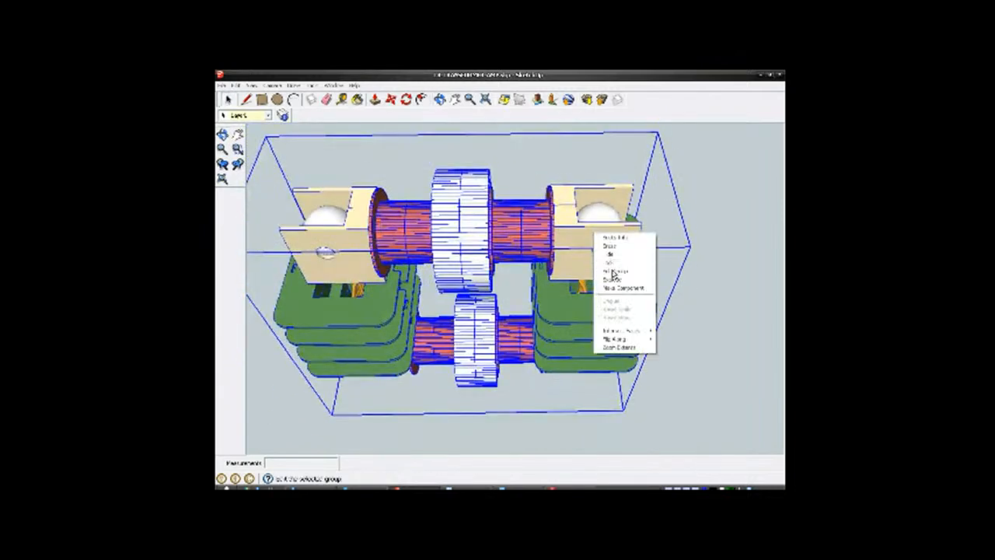
left_click(610, 271)
left_click(586, 233)
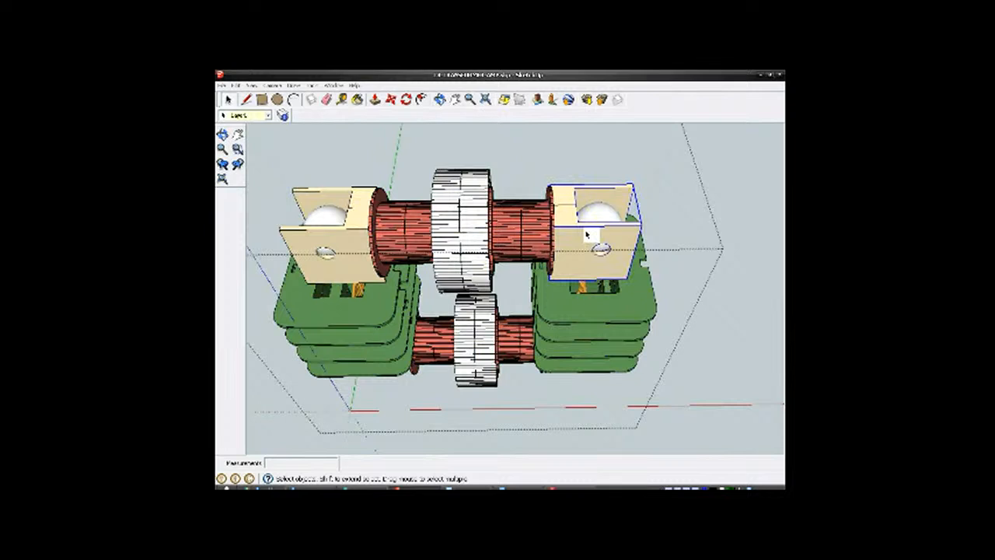
left_click(357, 244, "shift")
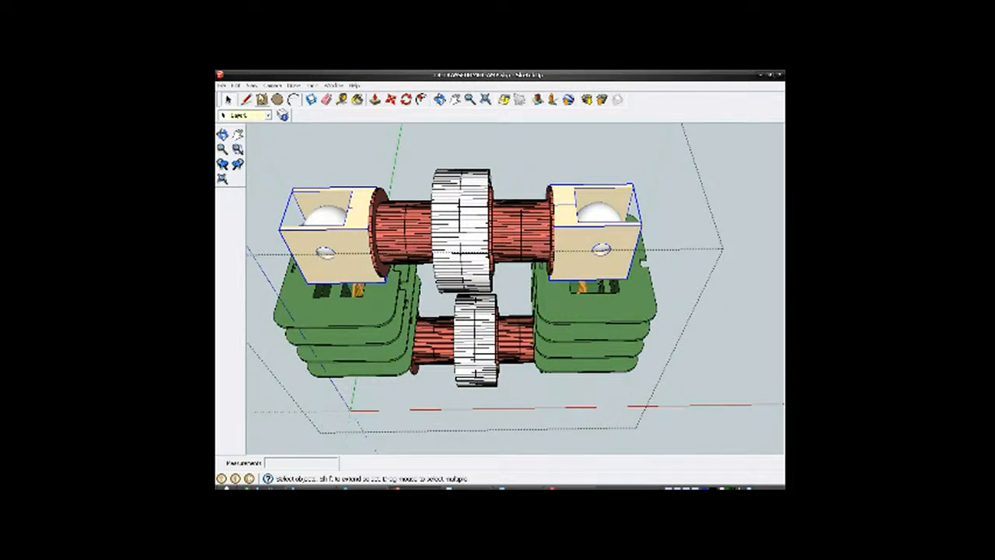
left_click(236, 86)
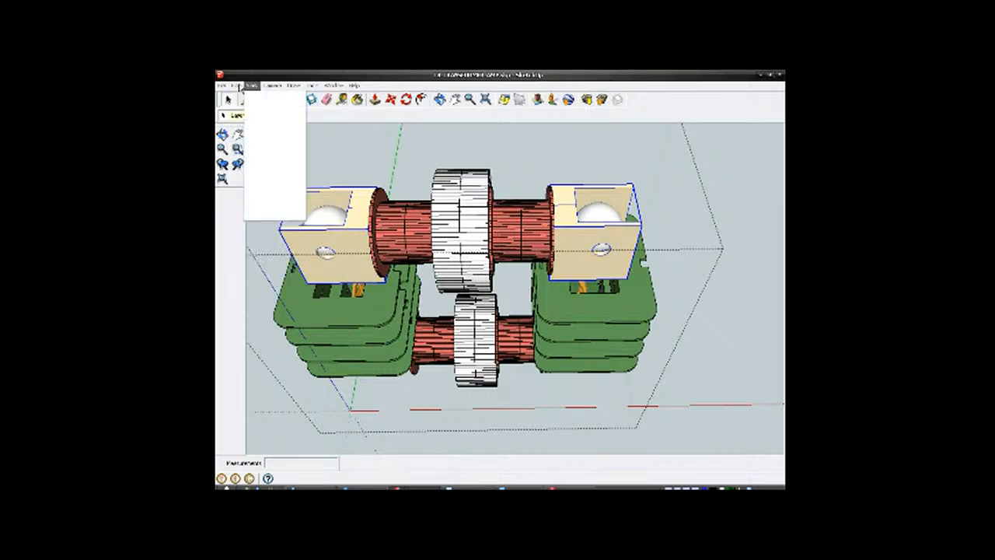
left_click(269, 124)
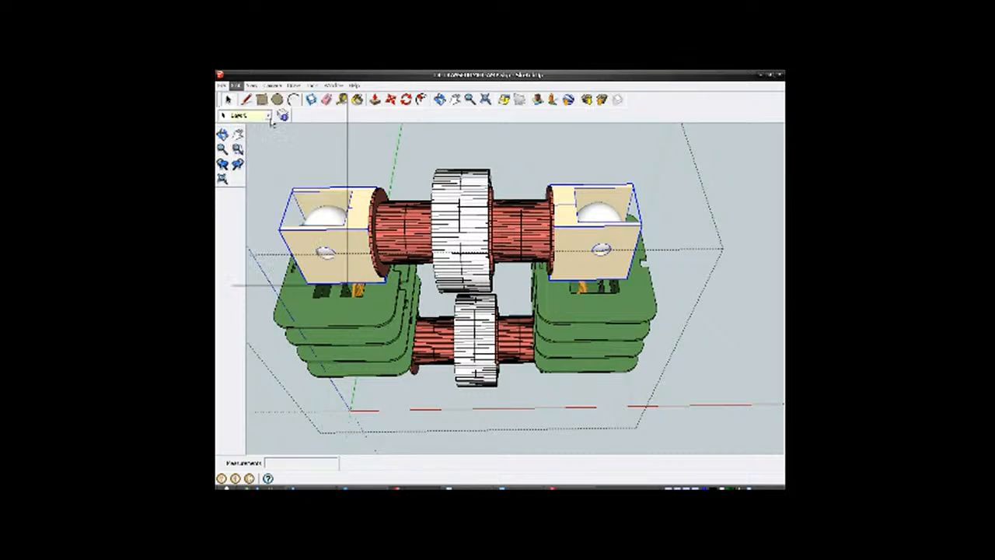
right_click(357, 239)
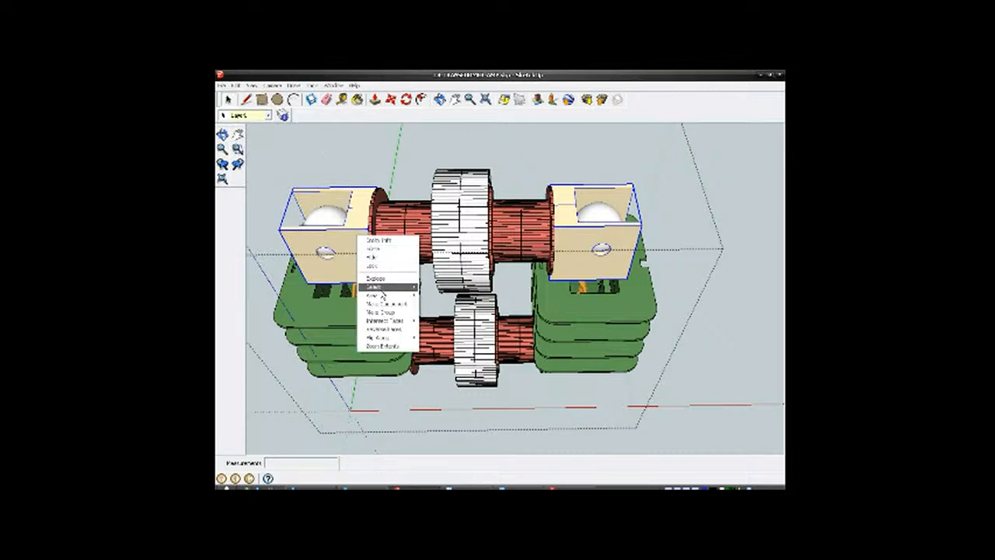
left_click(381, 313)
Step: Copy the upper coil's grouped sphere housings straight down to the ends of the lower coil
middle_click_drag(470, 308, 449, 136)
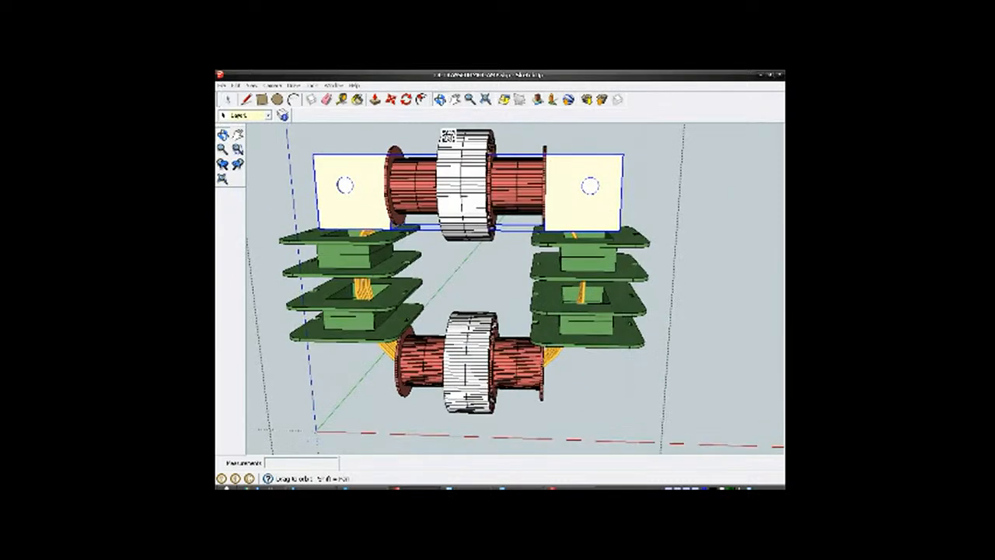
left_click(406, 99)
left_click_drag(498, 259, 461, 272)
key("m")
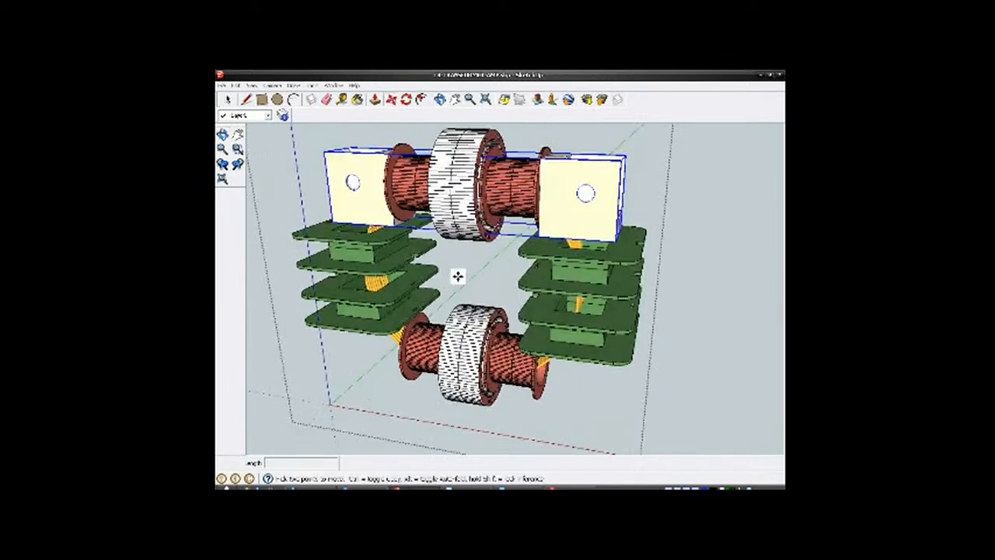
left_click(586, 177)
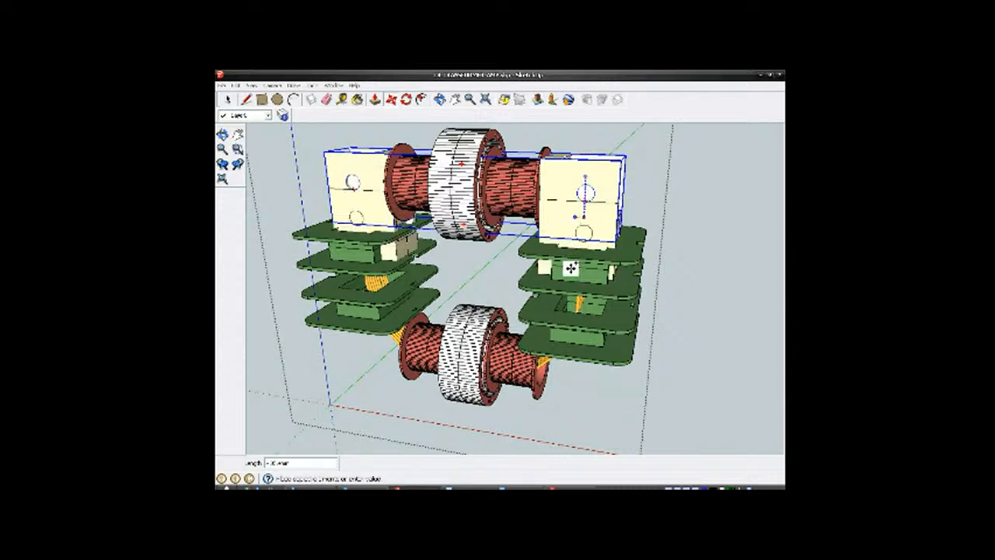
middle_click_drag(577, 330, 578, 244, "shift")
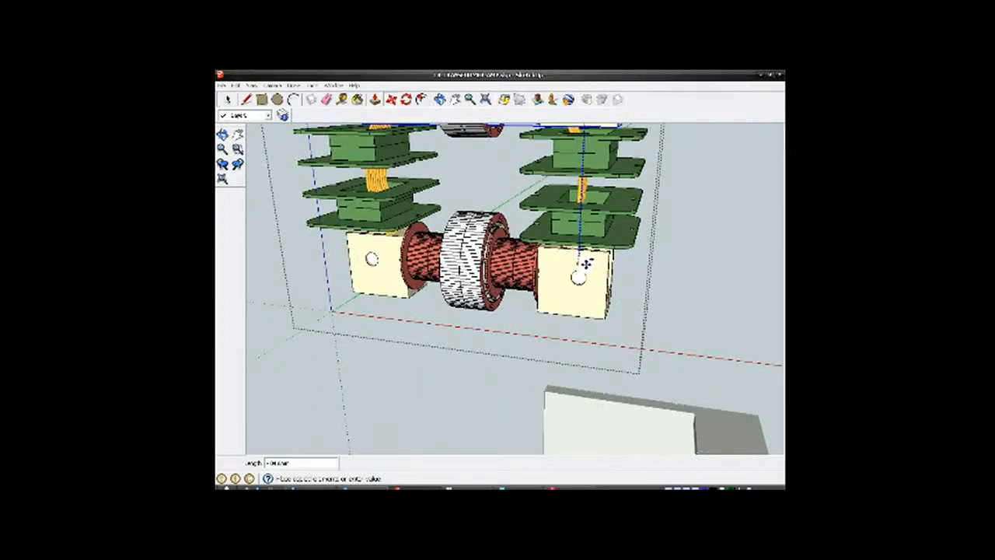
left_click(579, 260)
Step: Flip the copied housing group at the lower coil along the group's blue axis
middle_click_drag(579, 263, 608, 291)
scroll(549, 265, "up", 3)
middle_click_drag(549, 266, 610, 268)
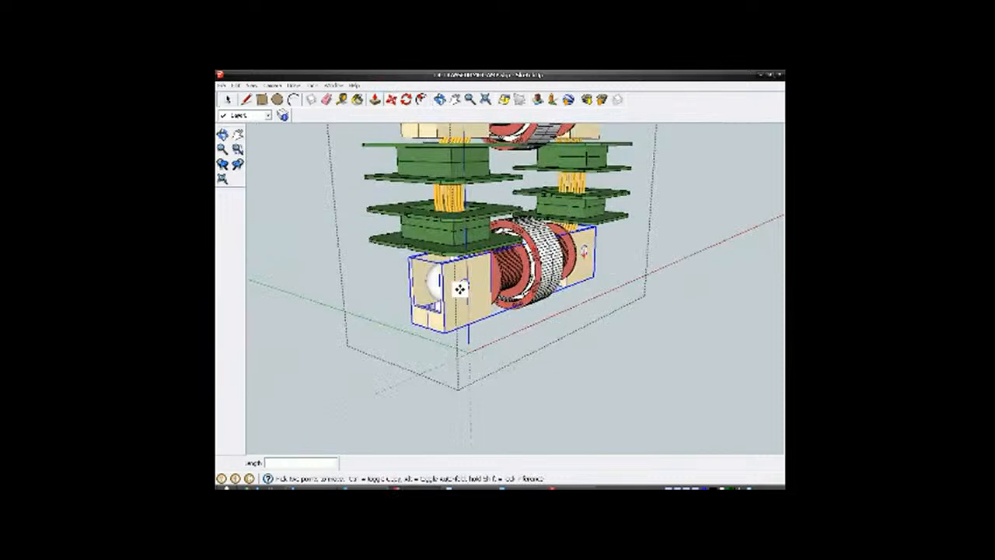
scroll(465, 289, "up", 2)
right_click(460, 309)
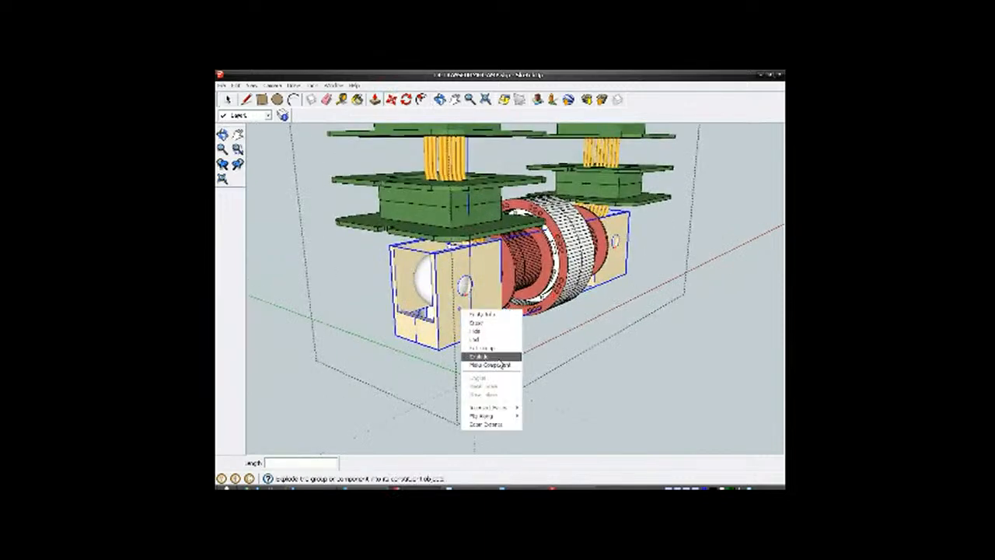
mouse_move(518, 418)
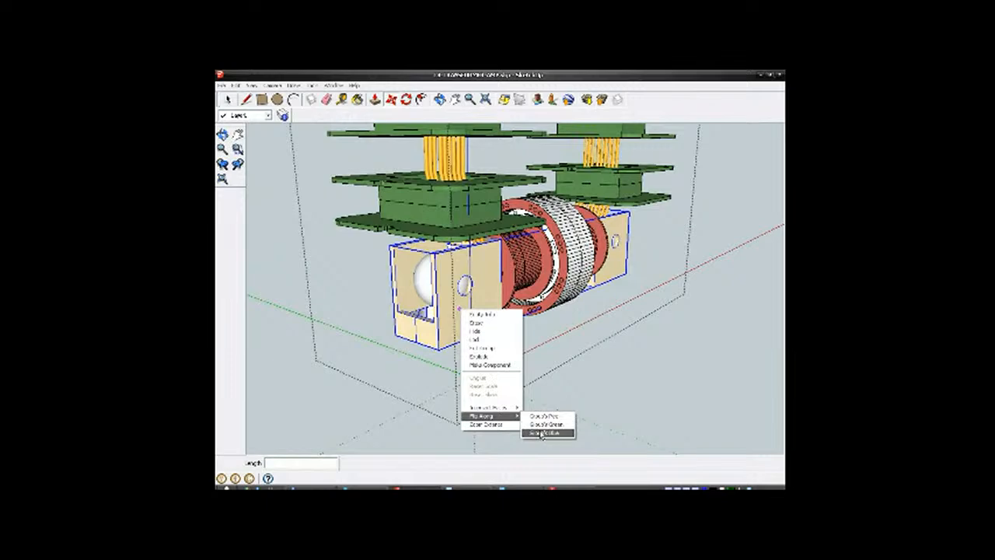
left_click(541, 434)
Step: Move the flipped housing group vertically up against the underside of the lowest green bobbins
middle_click_drag(476, 291, 422, 277)
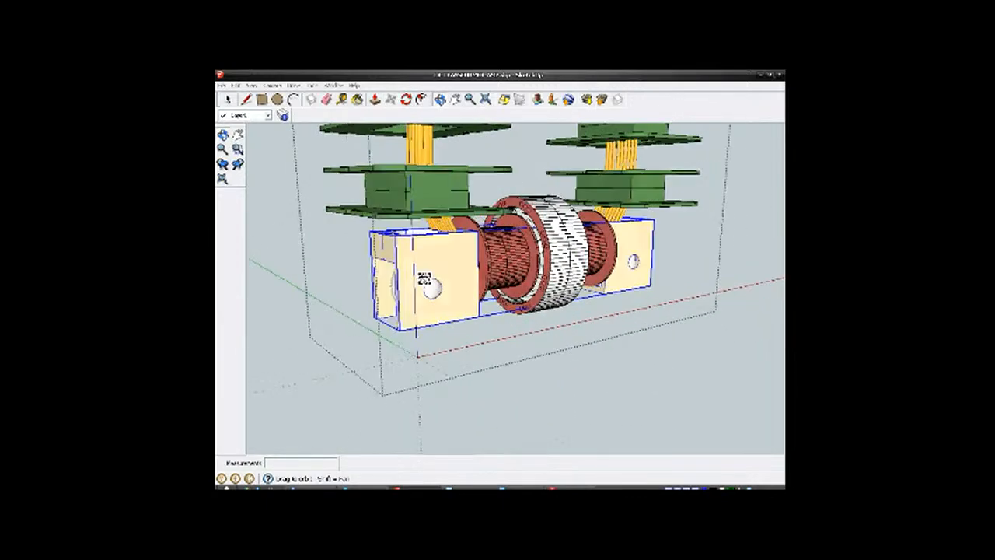
scroll(373, 236, "up", 2)
middle_click_drag(384, 233, 459, 313)
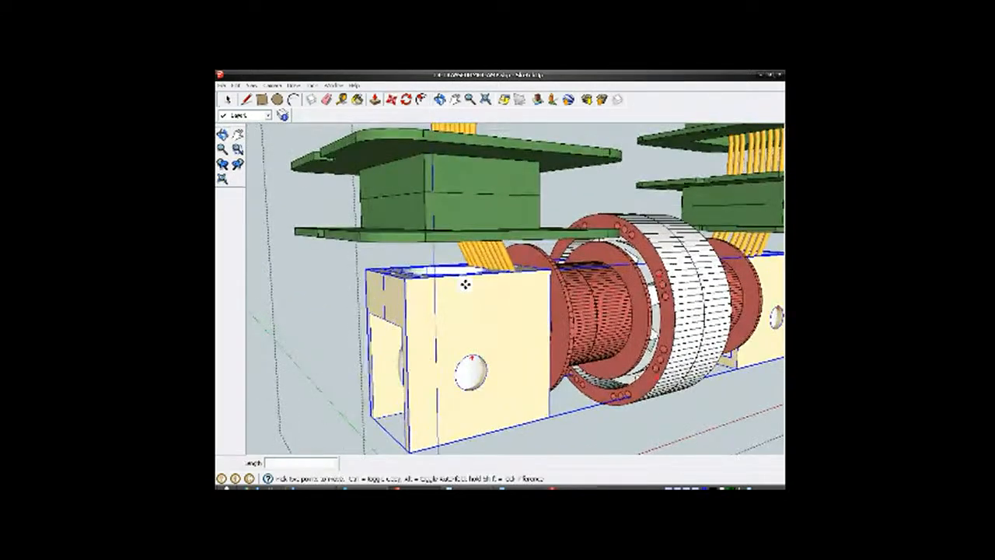
left_click_drag(469, 213, 467, 178)
middle_click_drag(466, 178, 442, 140)
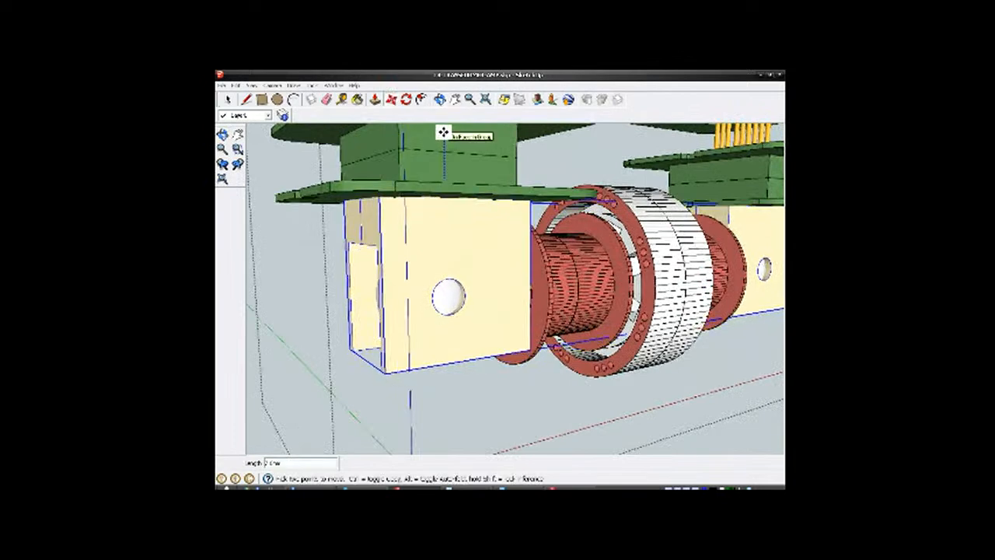
middle_click_drag(443, 137, 425, 176)
Step: Examine from several angles how the flipped housing pair fits the lower coil and the green bobbins above it
scroll(570, 244, "down", 6)
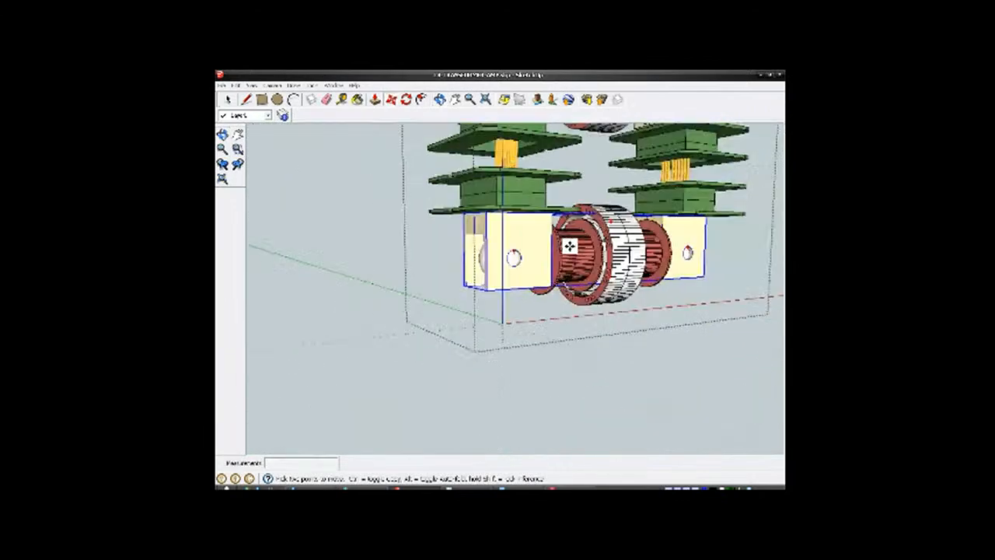
middle_click_drag(629, 241, 549, 268)
scroll(583, 285, "up", 5)
key("m")
scroll(533, 274, "down", 3)
scroll(392, 250, "up", 3)
scroll(440, 271, "up", 3)
mouse_move(440, 271)
middle_mouse_down()
mouse_move(437, 225)
mouse_move(435, 254)
mouse_move(410, 189)
middle_mouse_up()
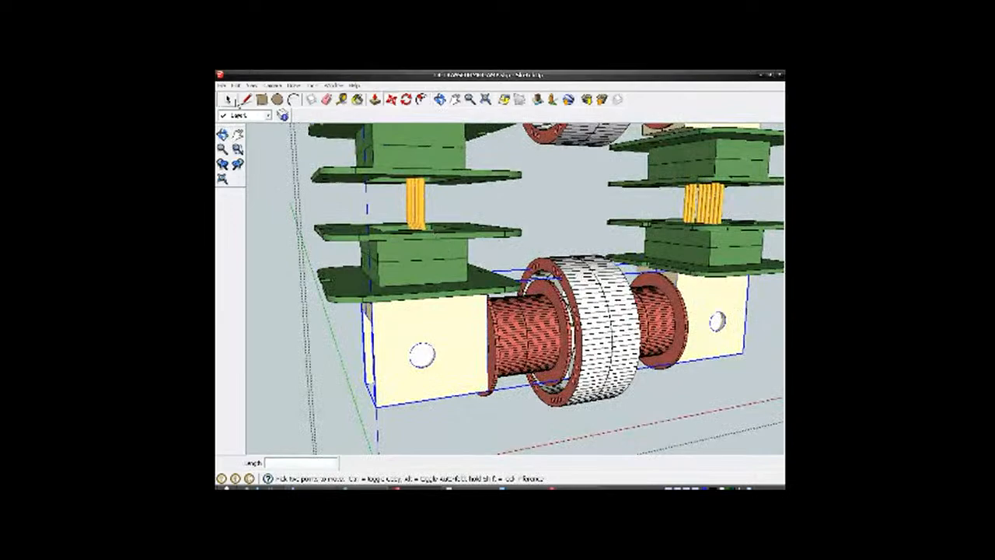
mouse_move(404, 257)
middle_mouse_down()
mouse_move(435, 233)
mouse_move(422, 264)
mouse_move(418, 221)
middle_mouse_up()
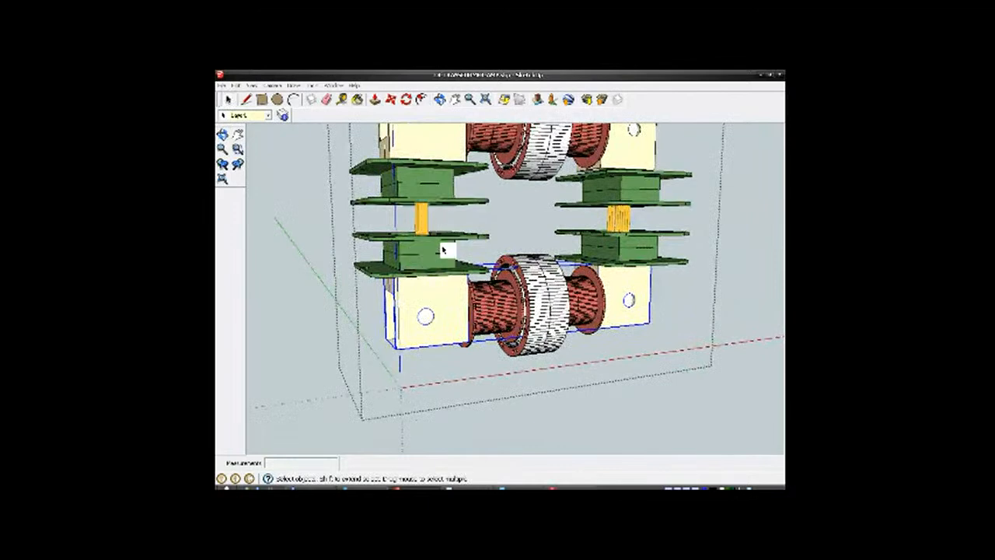
middle_click_drag(443, 291, 413, 261)
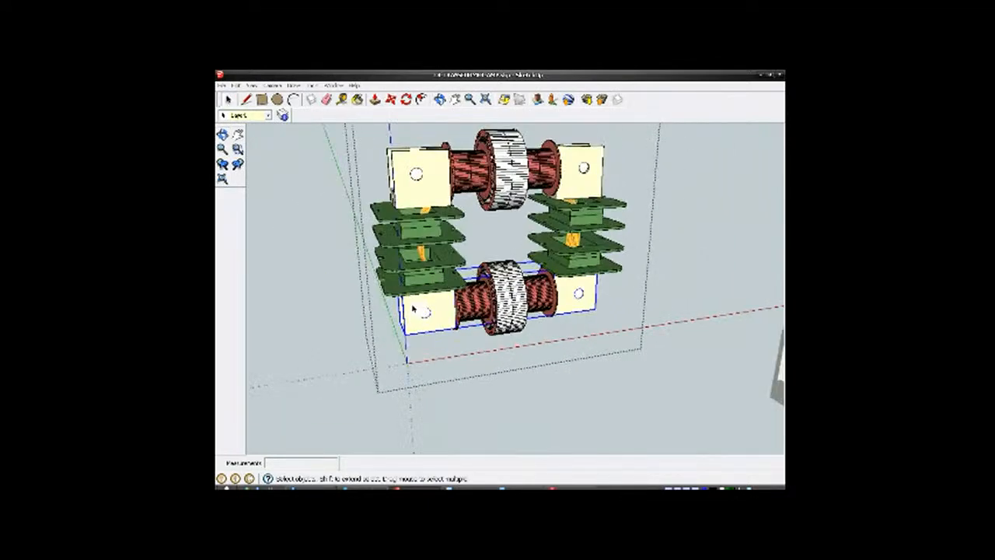
scroll(573, 240, "up", 3)
mouse_move(573, 240)
middle_mouse_down()
mouse_move(526, 285)
mouse_move(396, 237)
mouse_move(459, 222)
mouse_move(614, 256)
middle_mouse_up()
mouse_move(451, 261)
middle_mouse_down()
mouse_move(420, 273)
mouse_move(466, 247)
mouse_move(493, 277)
mouse_move(478, 255)
mouse_move(506, 266)
mouse_move(482, 250)
middle_mouse_up()
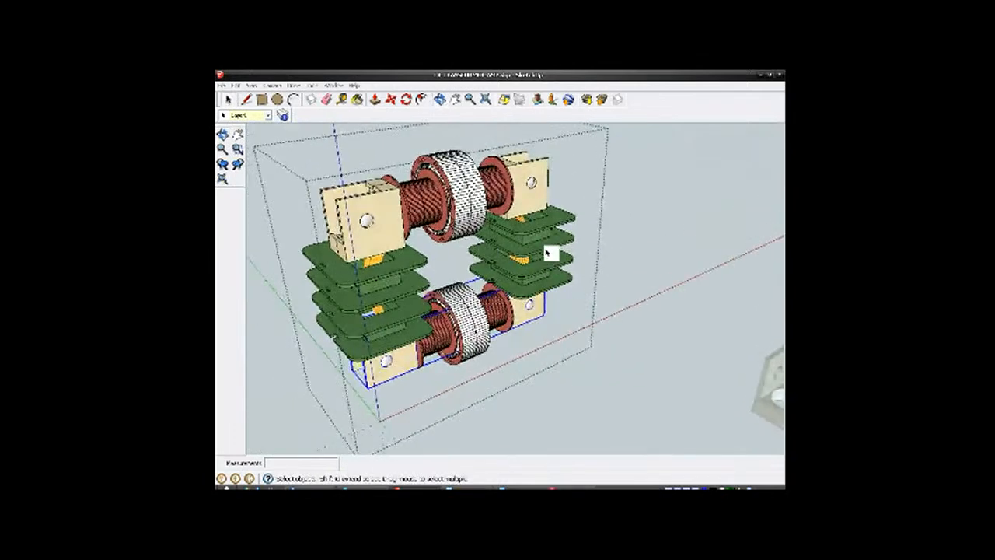
Step: Leave the assembly group and save the model
left_click(640, 331)
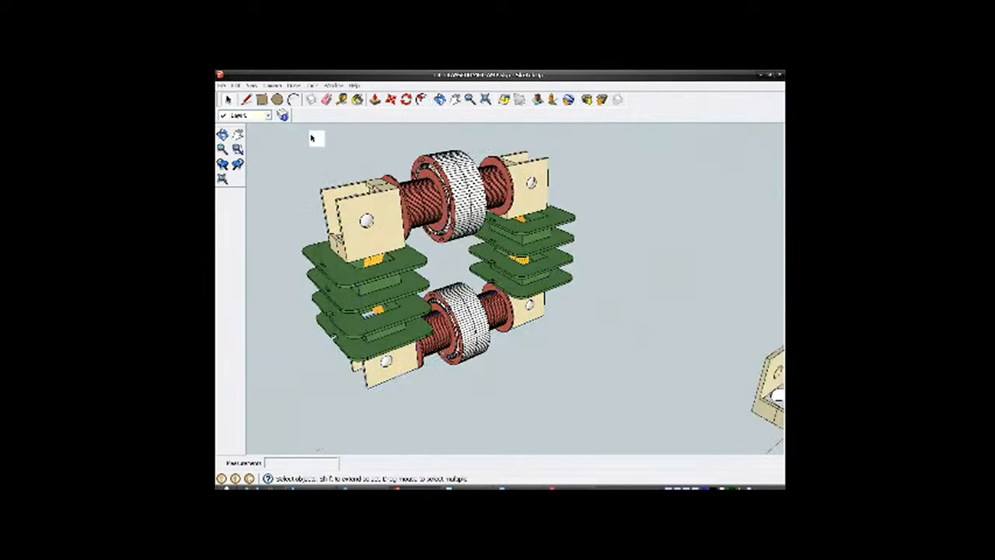
left_click(222, 85)
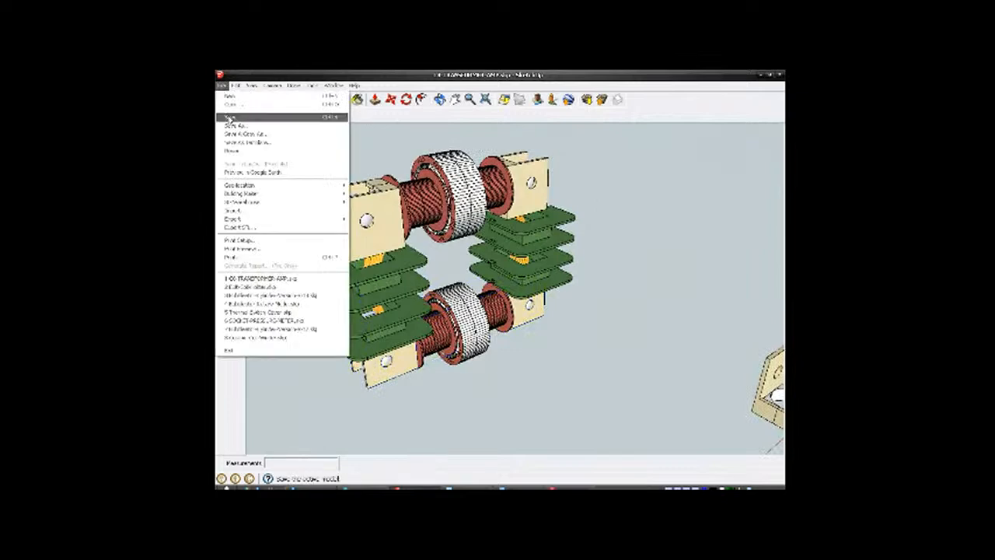
left_click(229, 118)
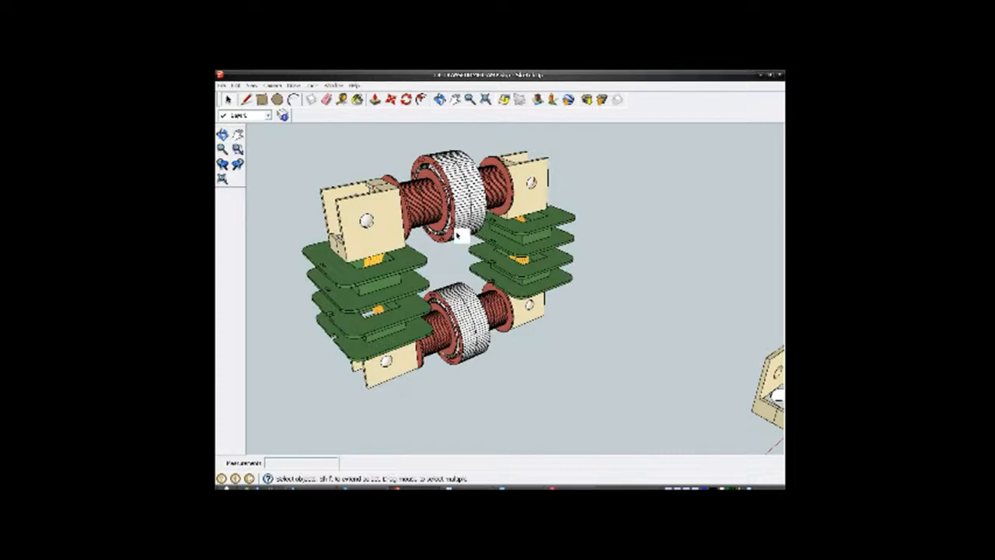
Step: Open the separate housing's group beside the assembly and go into its nested half component for editing
middle_click_drag(396, 225, 503, 251)
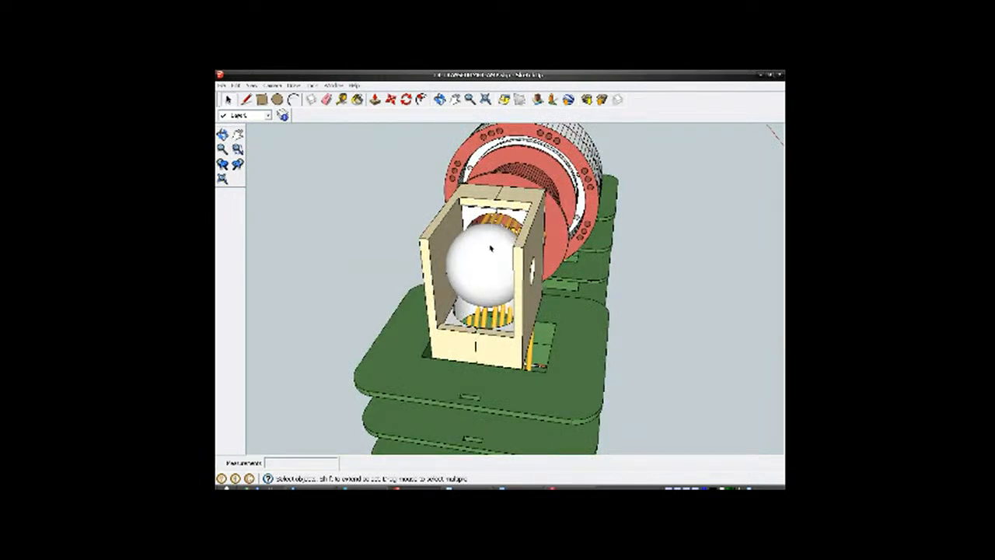
middle_click_drag(478, 355, 436, 222)
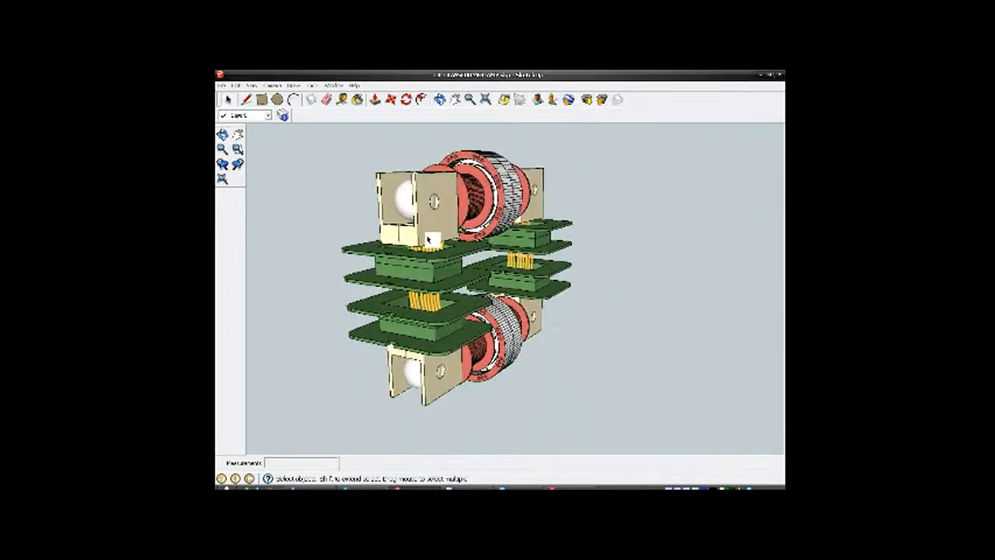
scroll(418, 214, "down", 3)
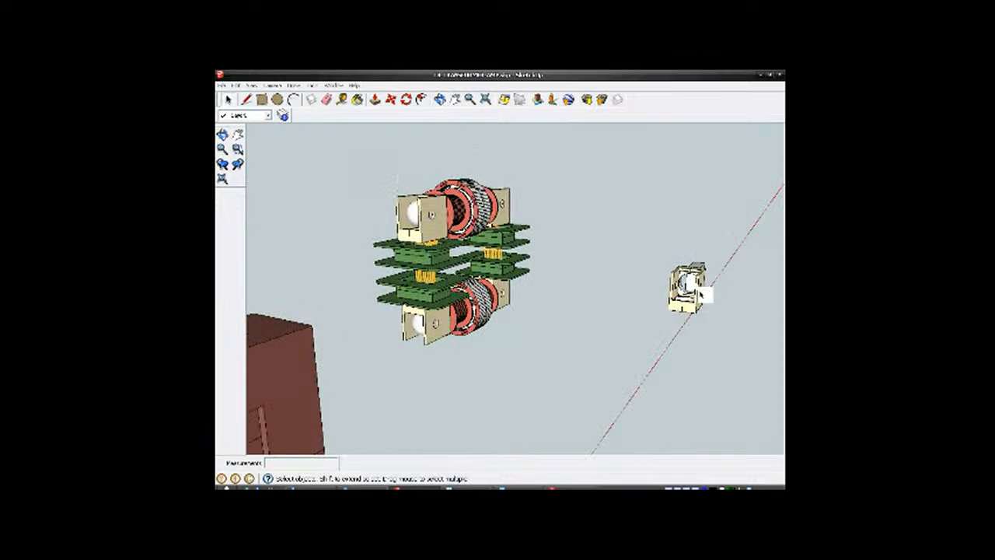
scroll(702, 293, "up", 2)
middle_click_drag(698, 284, 667, 313)
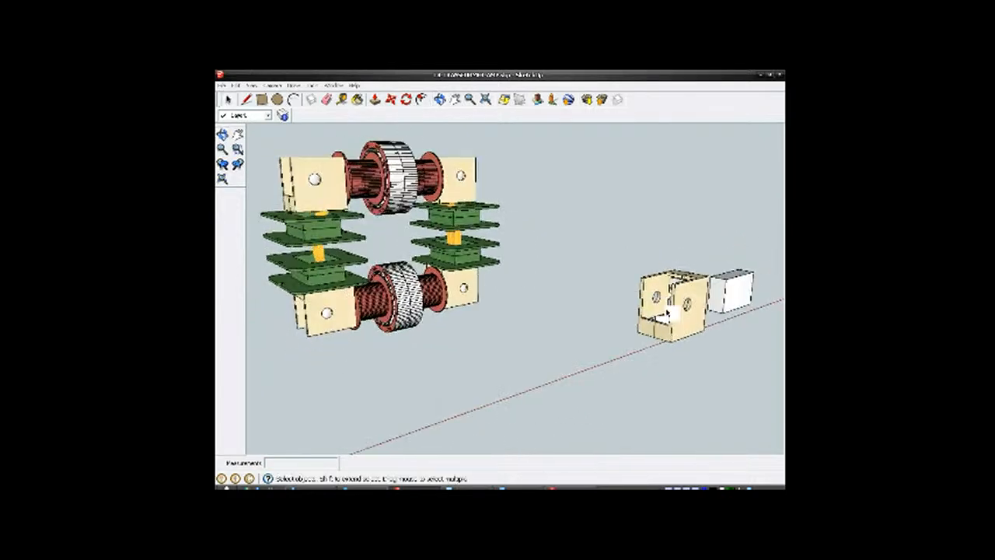
left_click(684, 317)
right_click(684, 317)
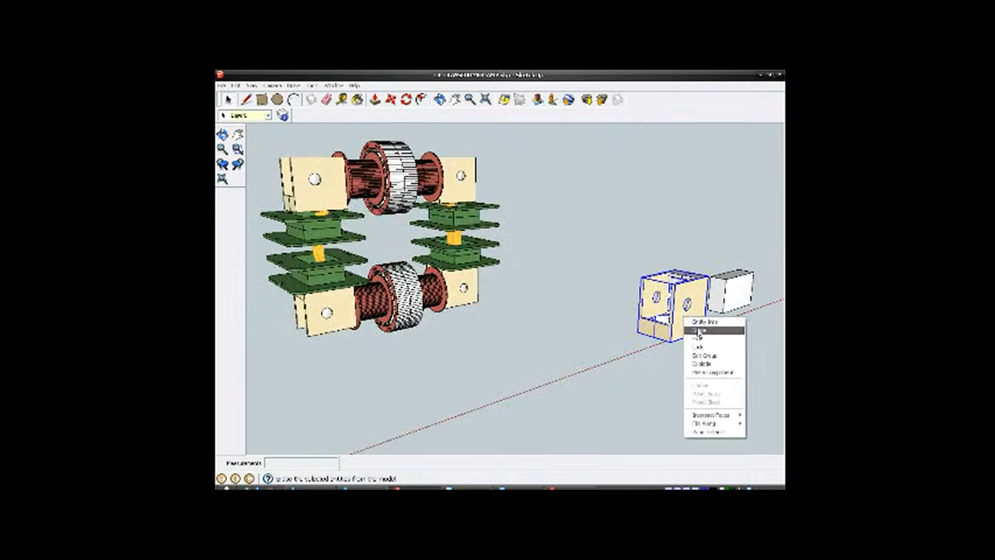
left_click(701, 355)
left_click(686, 317)
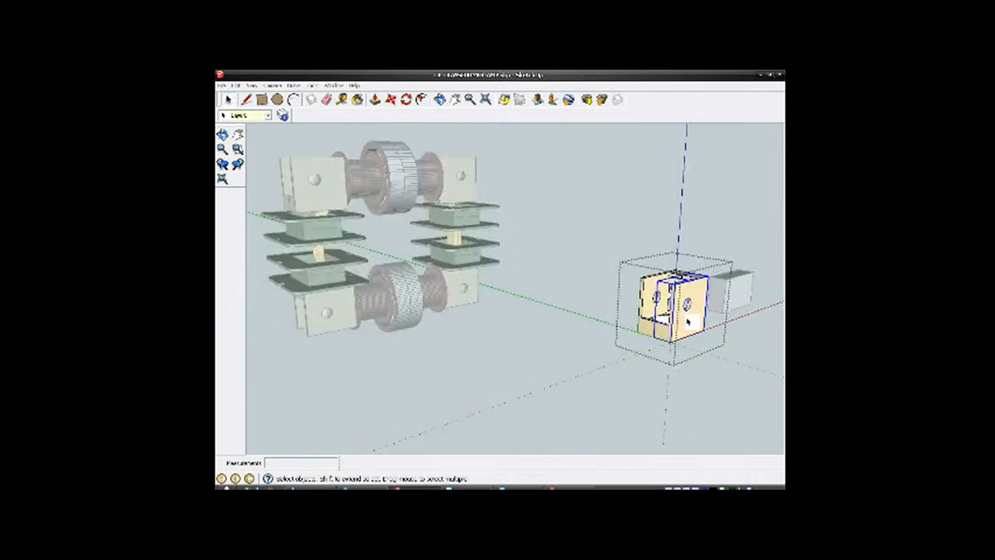
right_click(687, 321)
left_click(704, 357)
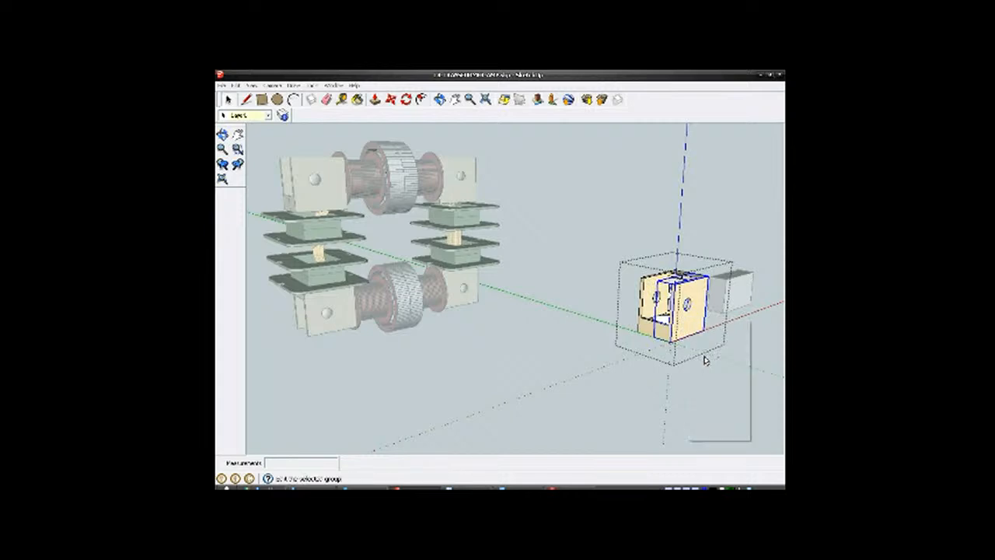
left_click(686, 325)
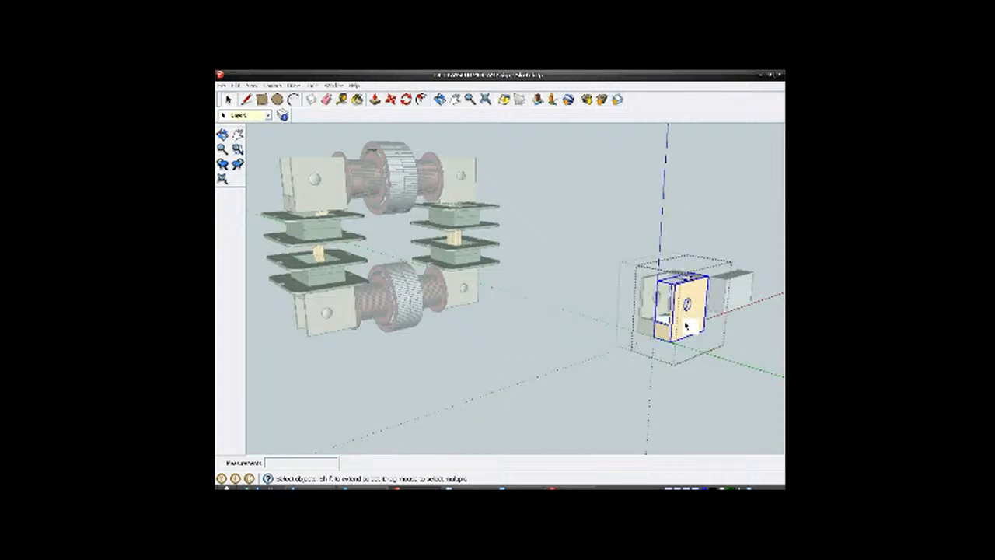
right_click(685, 326)
left_click(698, 177)
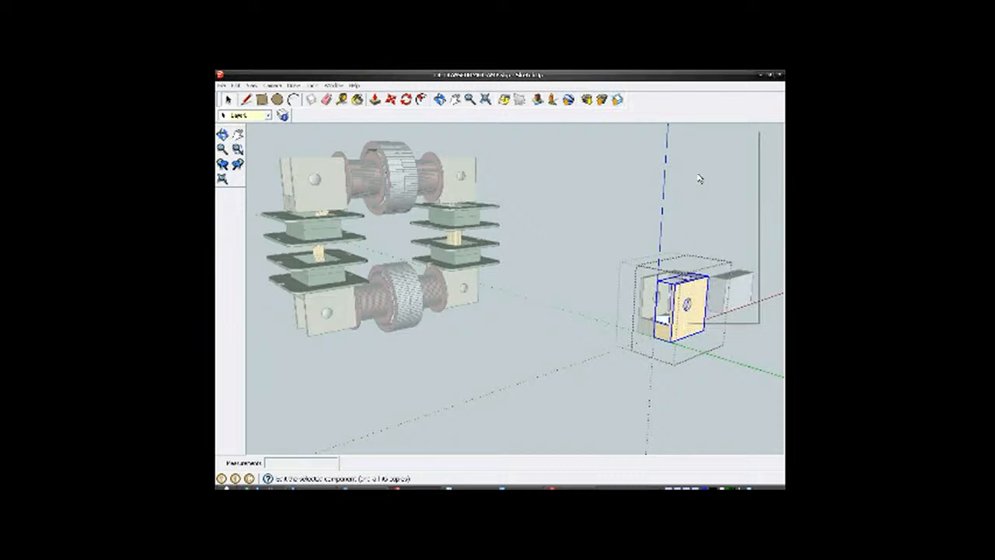
Step: Select all connected geometry of the housing component to compare it with its copies in the assembly, and close the component and group
left_click(686, 326)
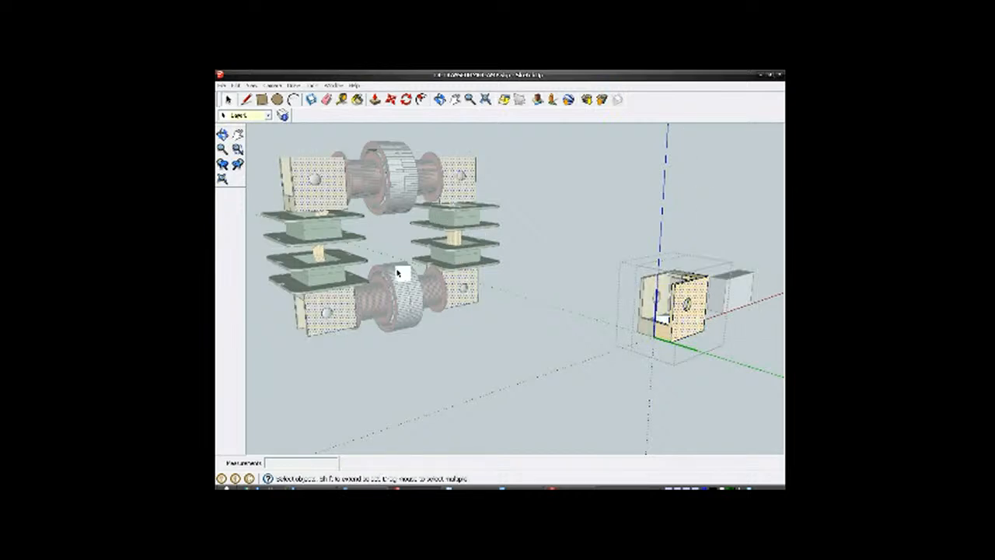
left_click(667, 337)
left_click(687, 300)
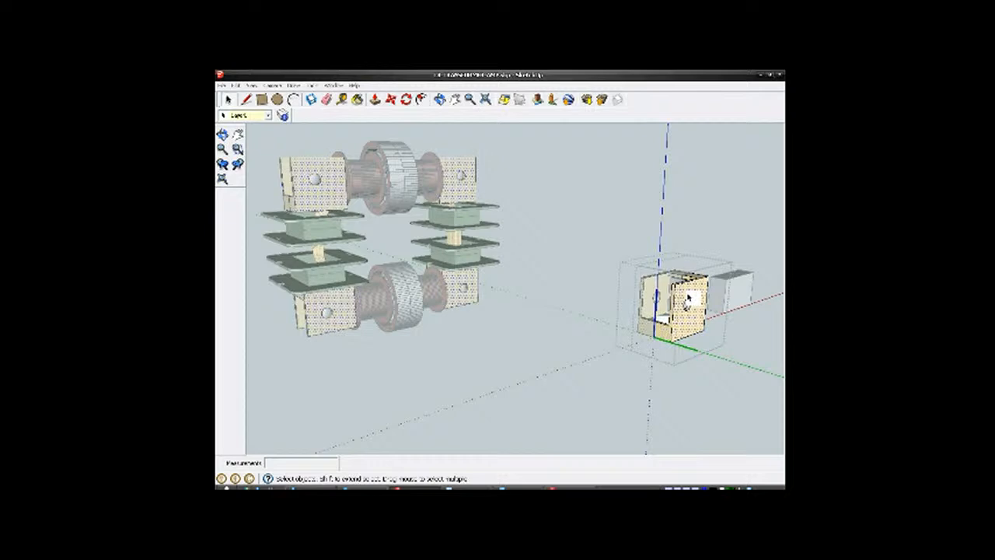
left_click(663, 287)
right_click(684, 295)
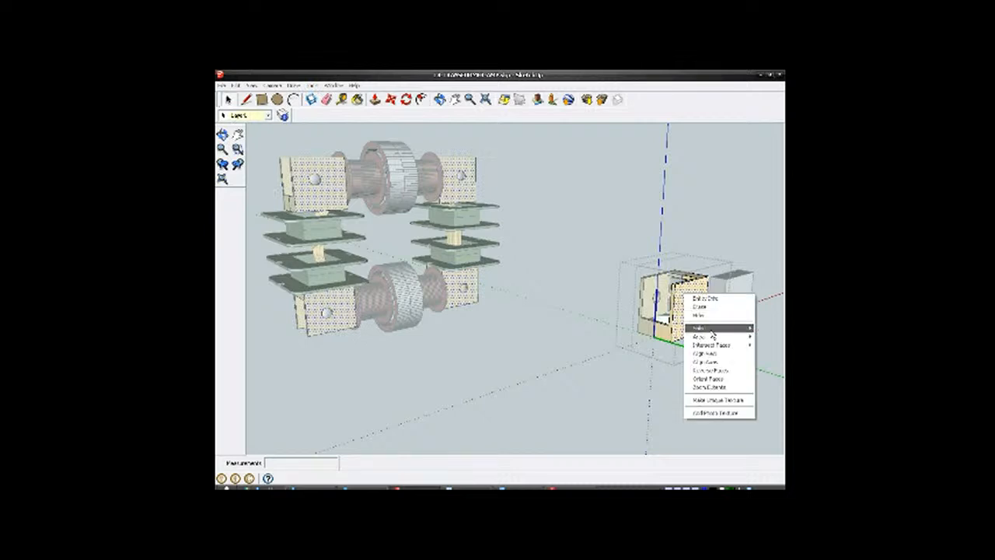
left_click(663, 347)
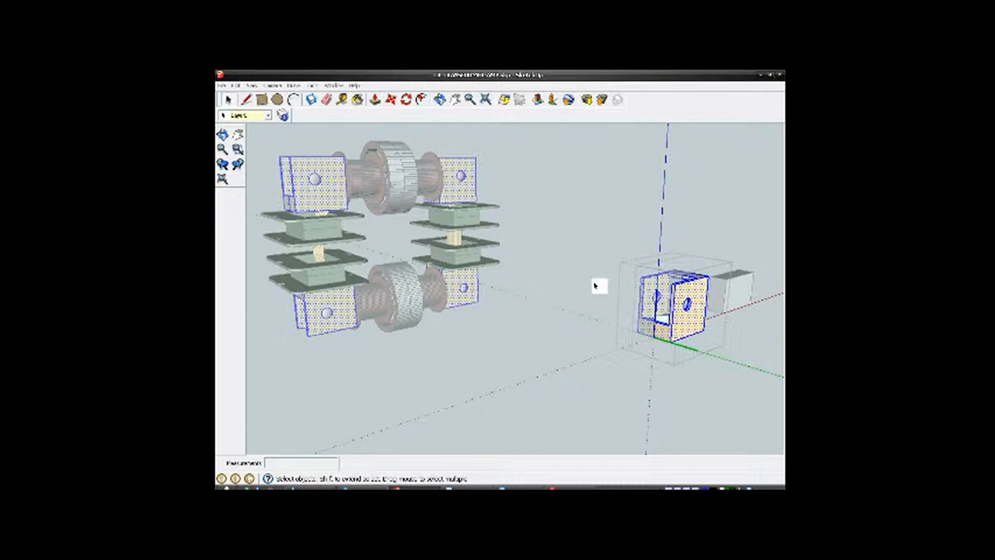
left_click(730, 380)
left_click(729, 387)
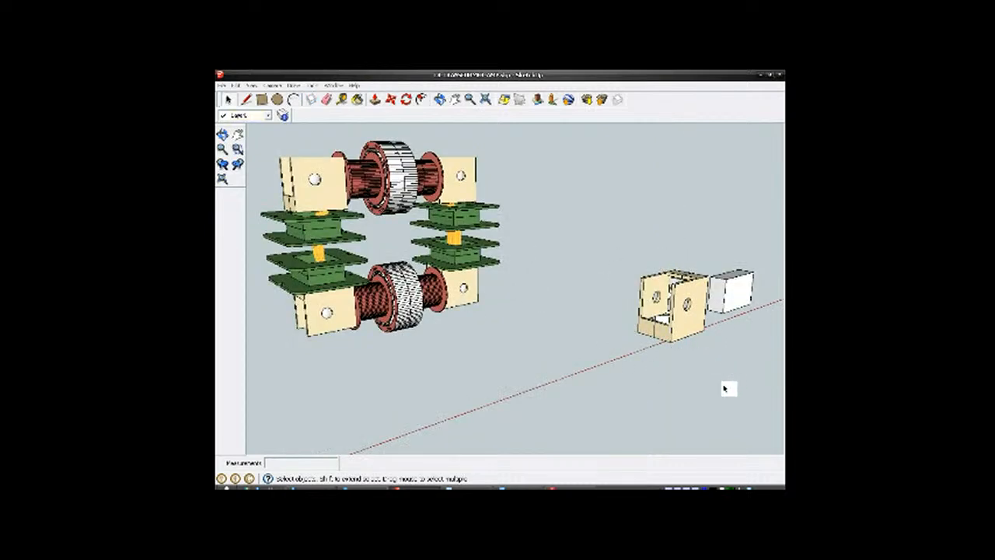
scroll(669, 318, "up", 10)
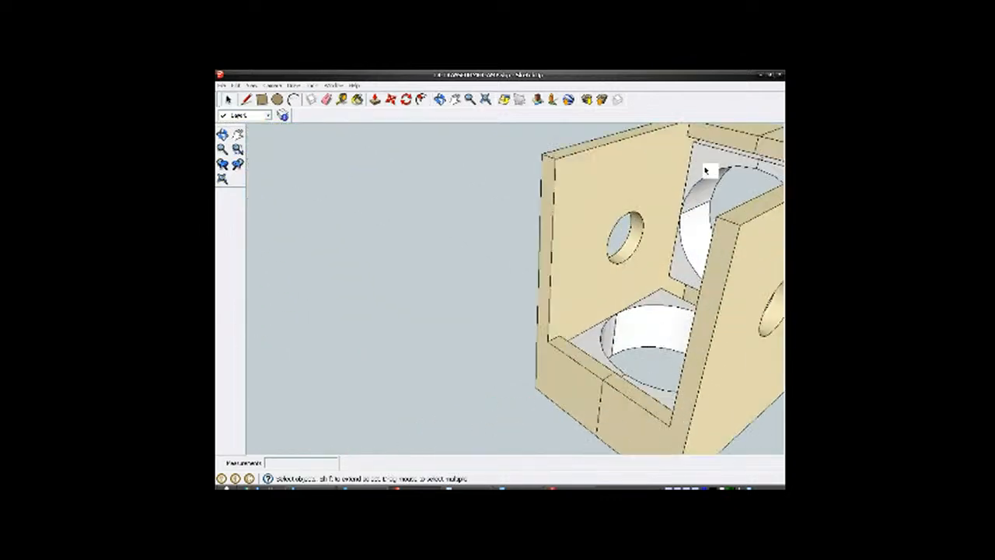
scroll(736, 275, "down", 10)
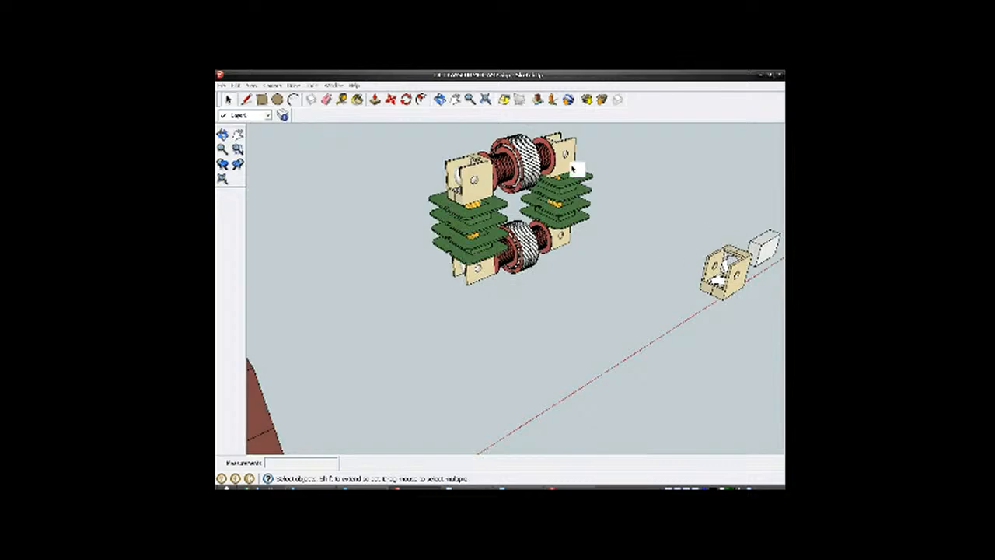
scroll(572, 167, "up", 3)
scroll(392, 214, "down", 3)
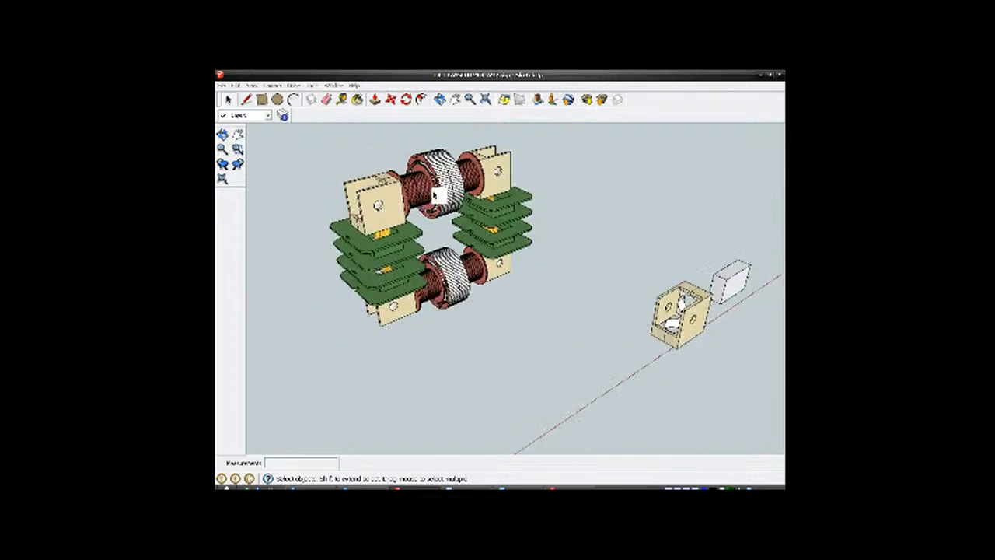
Step: Examine the complete transformer assembly from all sides, checking the sphere housings at the coil ends and the green bobbins between them
scroll(446, 187, "up", 2)
middle_click_drag(412, 208, 471, 195)
scroll(469, 194, "down", 2)
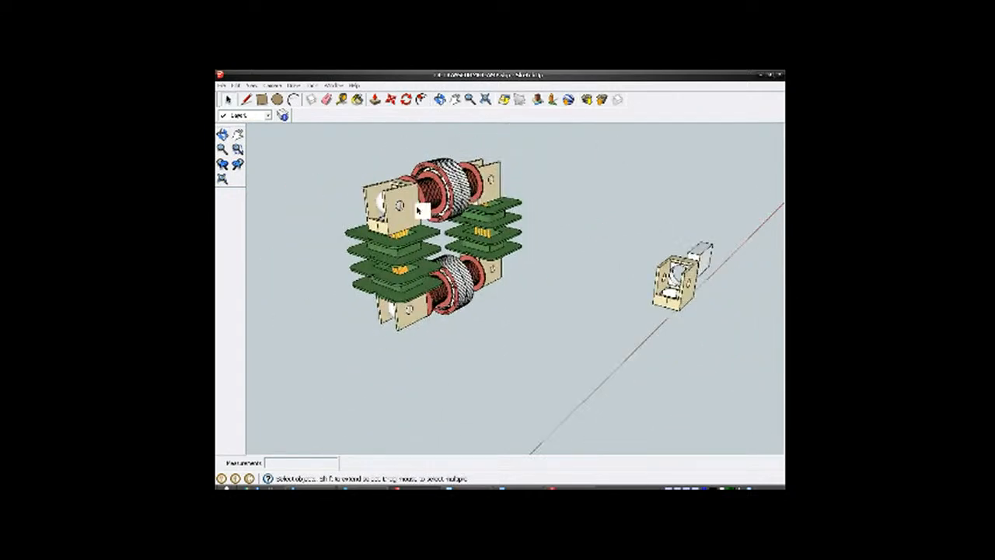
scroll(371, 214, "up", 2)
mouse_move(371, 214)
middle_mouse_down()
mouse_move(376, 236)
mouse_move(379, 201)
mouse_move(379, 218)
middle_mouse_up()
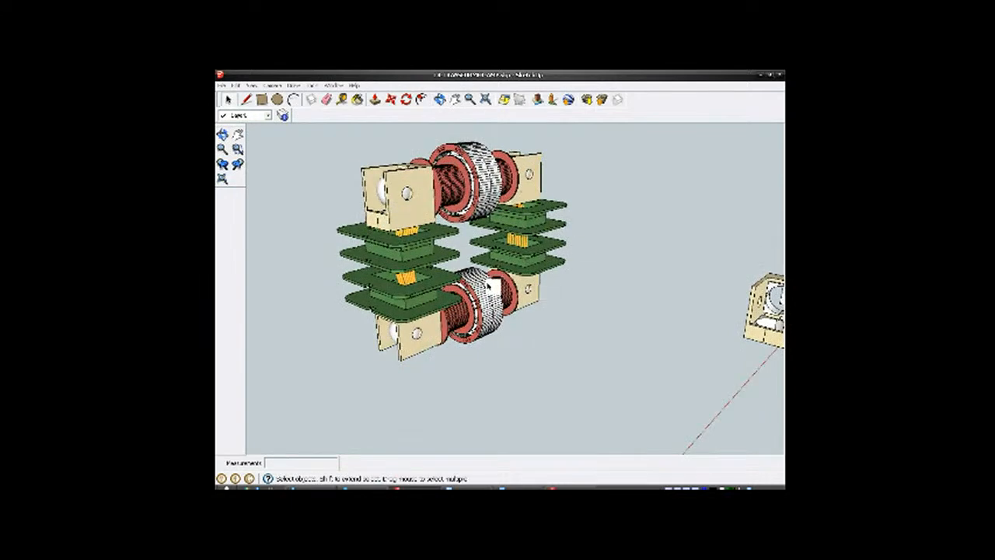
middle_click_drag(498, 313, 415, 290)
scroll(418, 289, "down", 2)
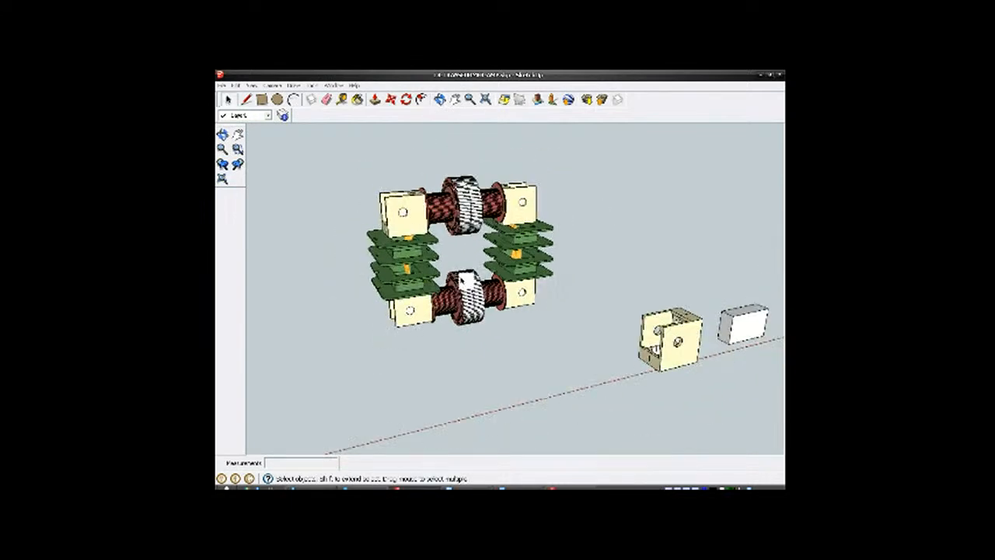
scroll(490, 284, "up", 2)
middle_click_drag(492, 284, 531, 289)
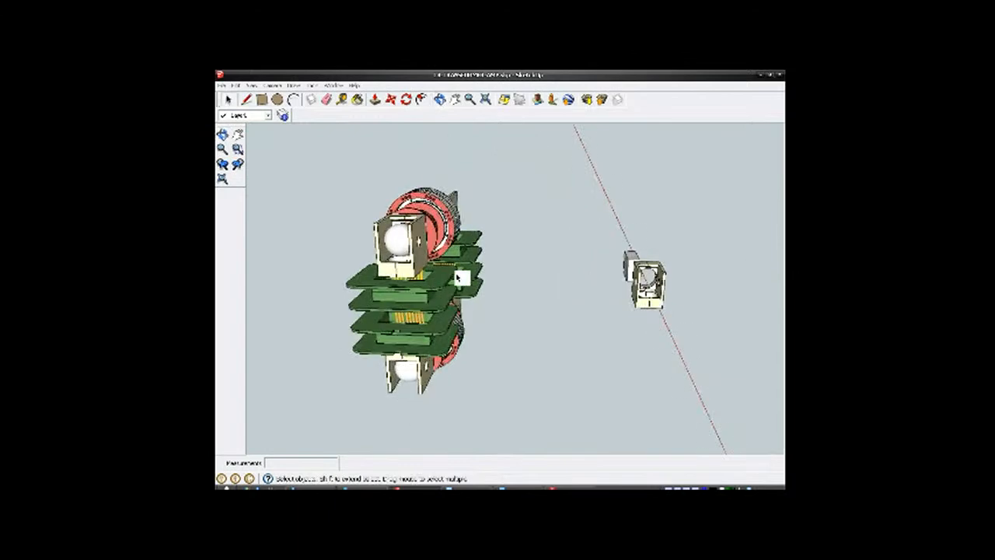
middle_click_drag(426, 255, 392, 325)
scroll(402, 262, "up", 3)
middle_click_drag(487, 293, 563, 224)
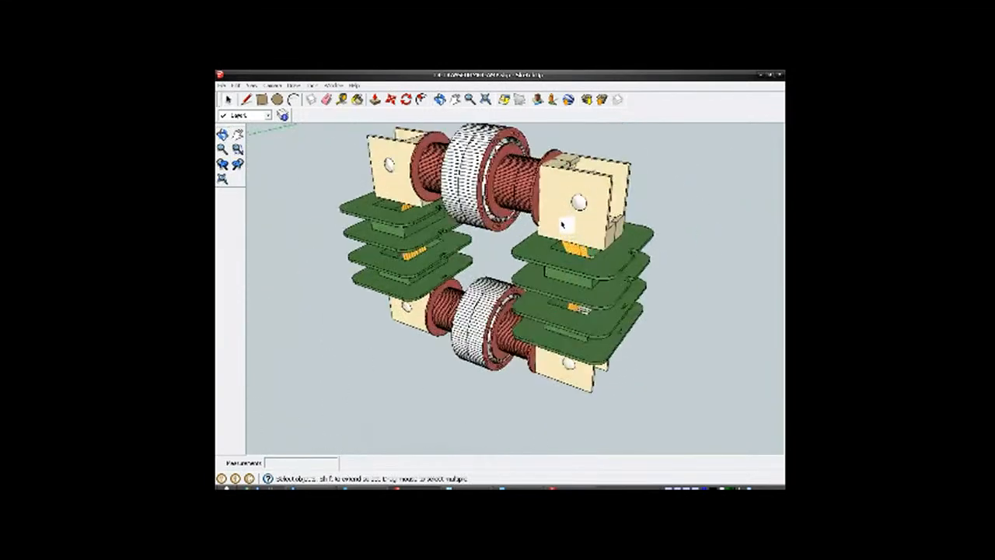
middle_click_drag(561, 290, 556, 259)
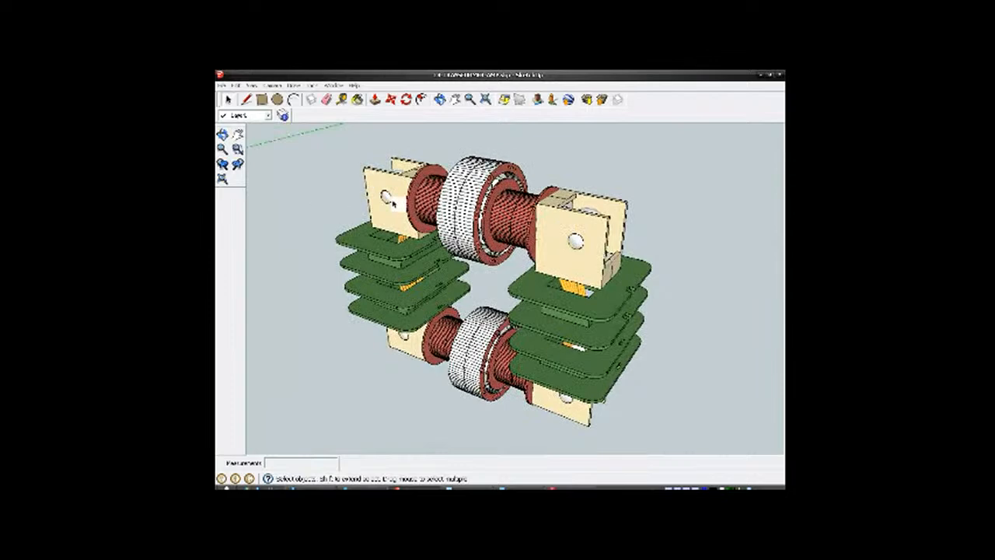
mouse_move(417, 250)
middle_mouse_down()
mouse_move(311, 225)
mouse_move(386, 229)
mouse_move(384, 360)
mouse_move(401, 456)
mouse_move(498, 272)
mouse_move(564, 206)
mouse_move(381, 213)
mouse_move(533, 240)
mouse_move(554, 254)
middle_mouse_up()
scroll(554, 254, "down", 2)
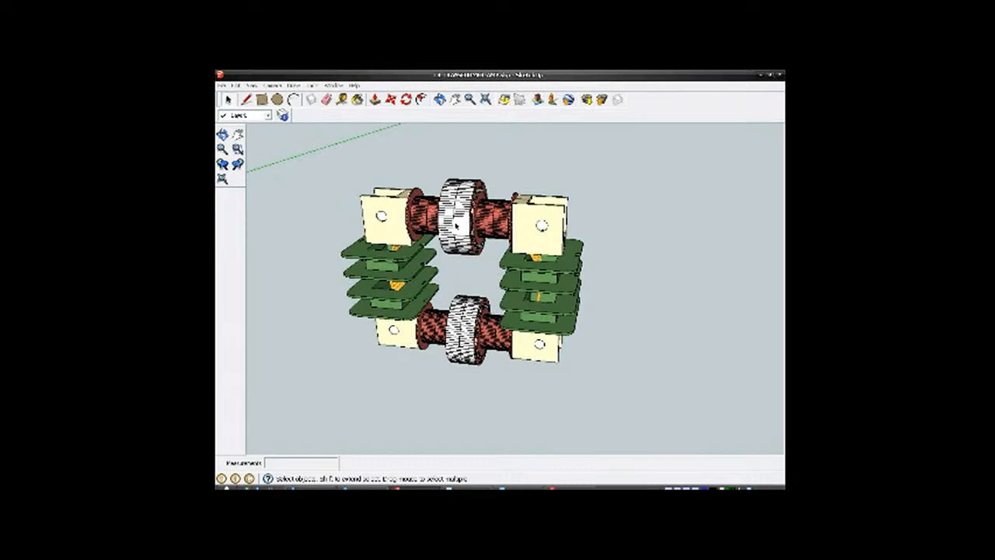
middle_click_drag(457, 227, 625, 216)
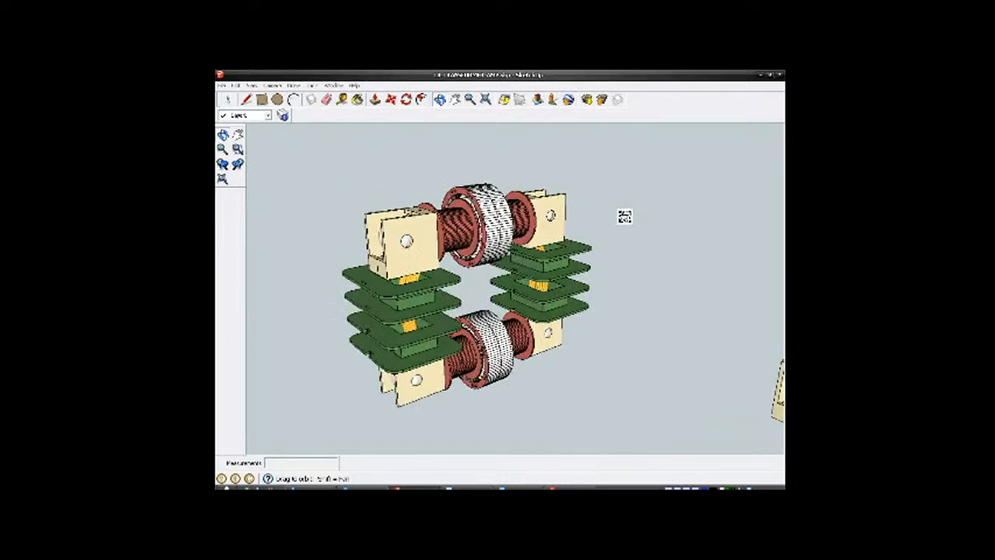
scroll(482, 247, "down", 4)
middle_click_drag(467, 297, 498, 309)
scroll(501, 311, "up", 4)
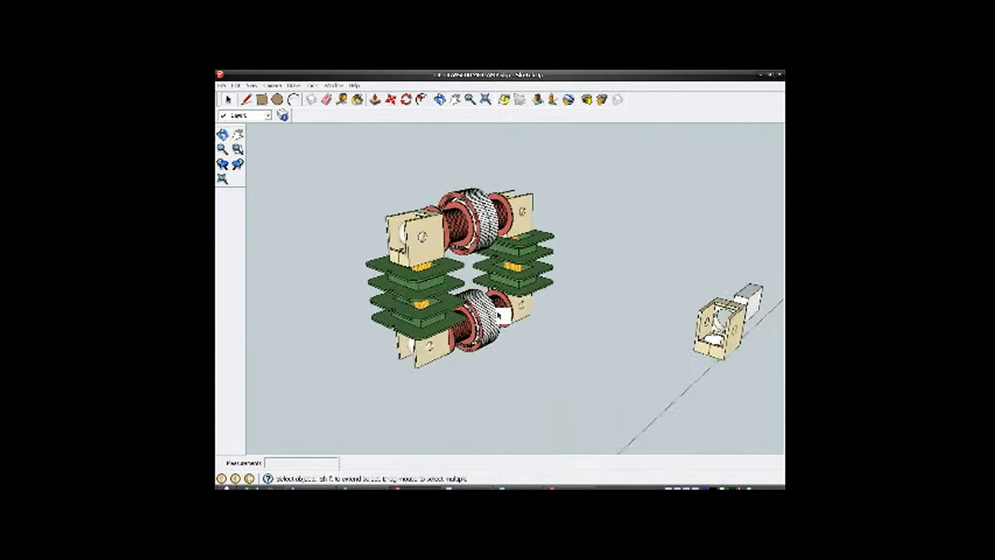
scroll(426, 326, "down", 1)
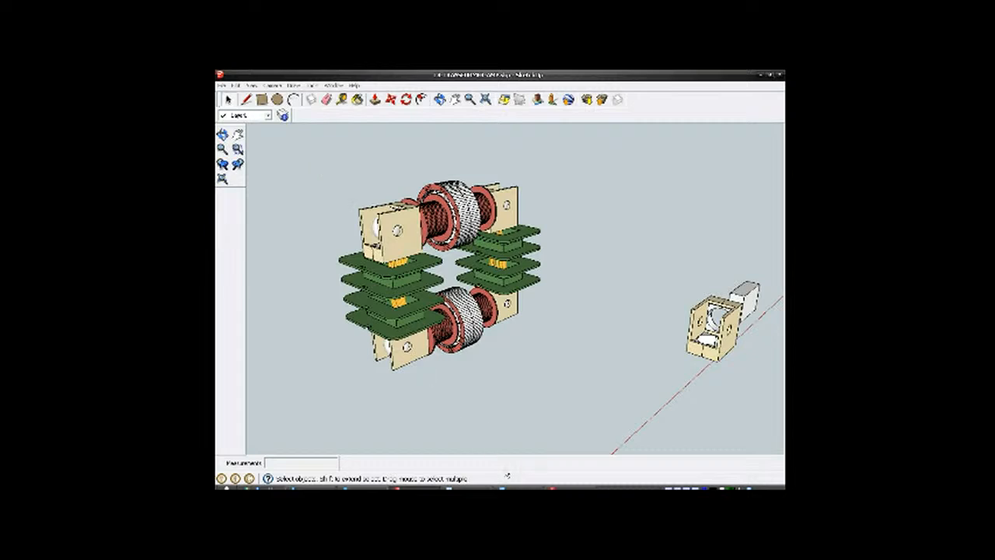
Step: Bring up Adobe Flash Media Live Encoder, switch to ManyCam and show the Image Gallery among its video sources
left_click(571, 487)
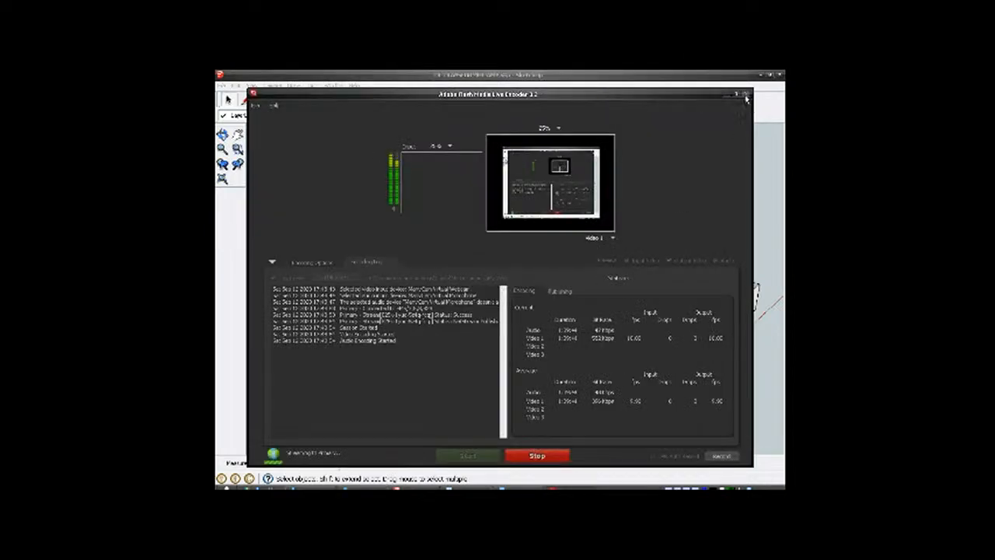
left_click(524, 487)
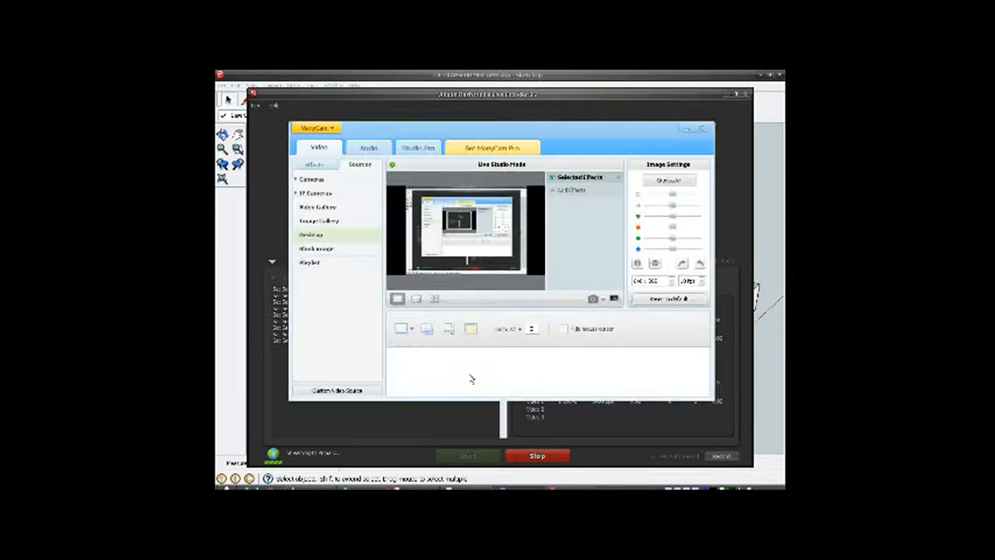
left_click(318, 222)
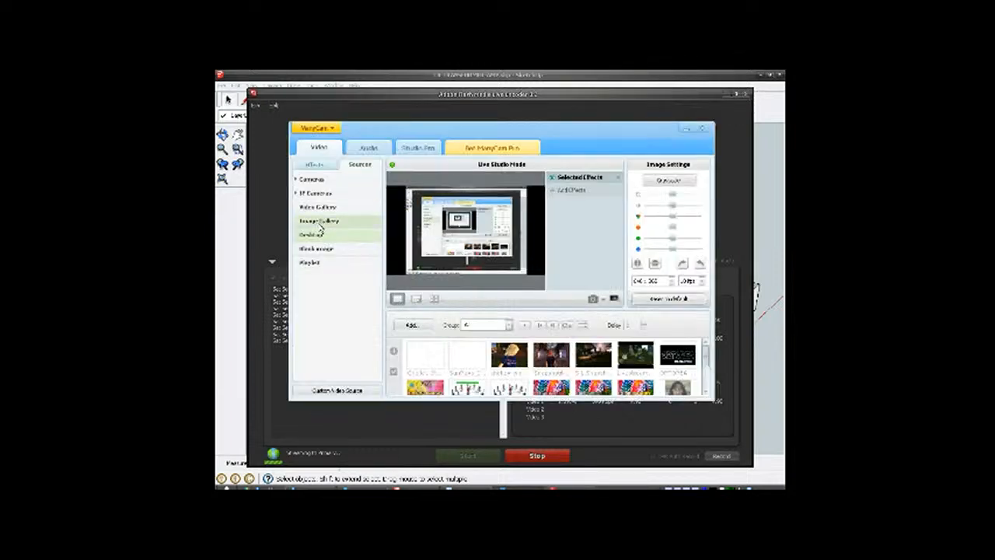